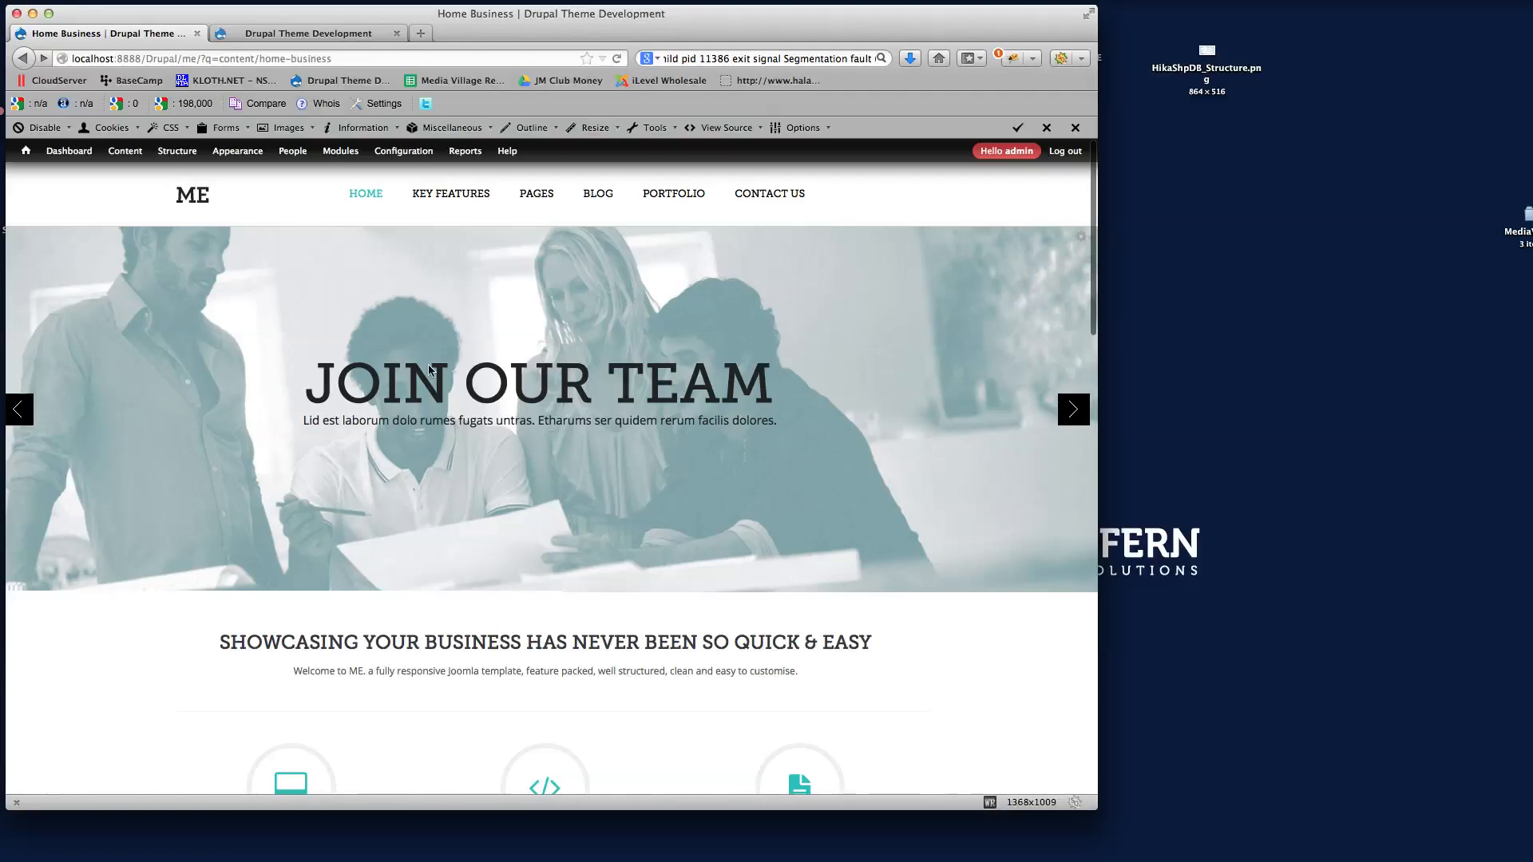
Look over the Home Business page from the slider down to the footer
scroll(894, 623, down, 10)
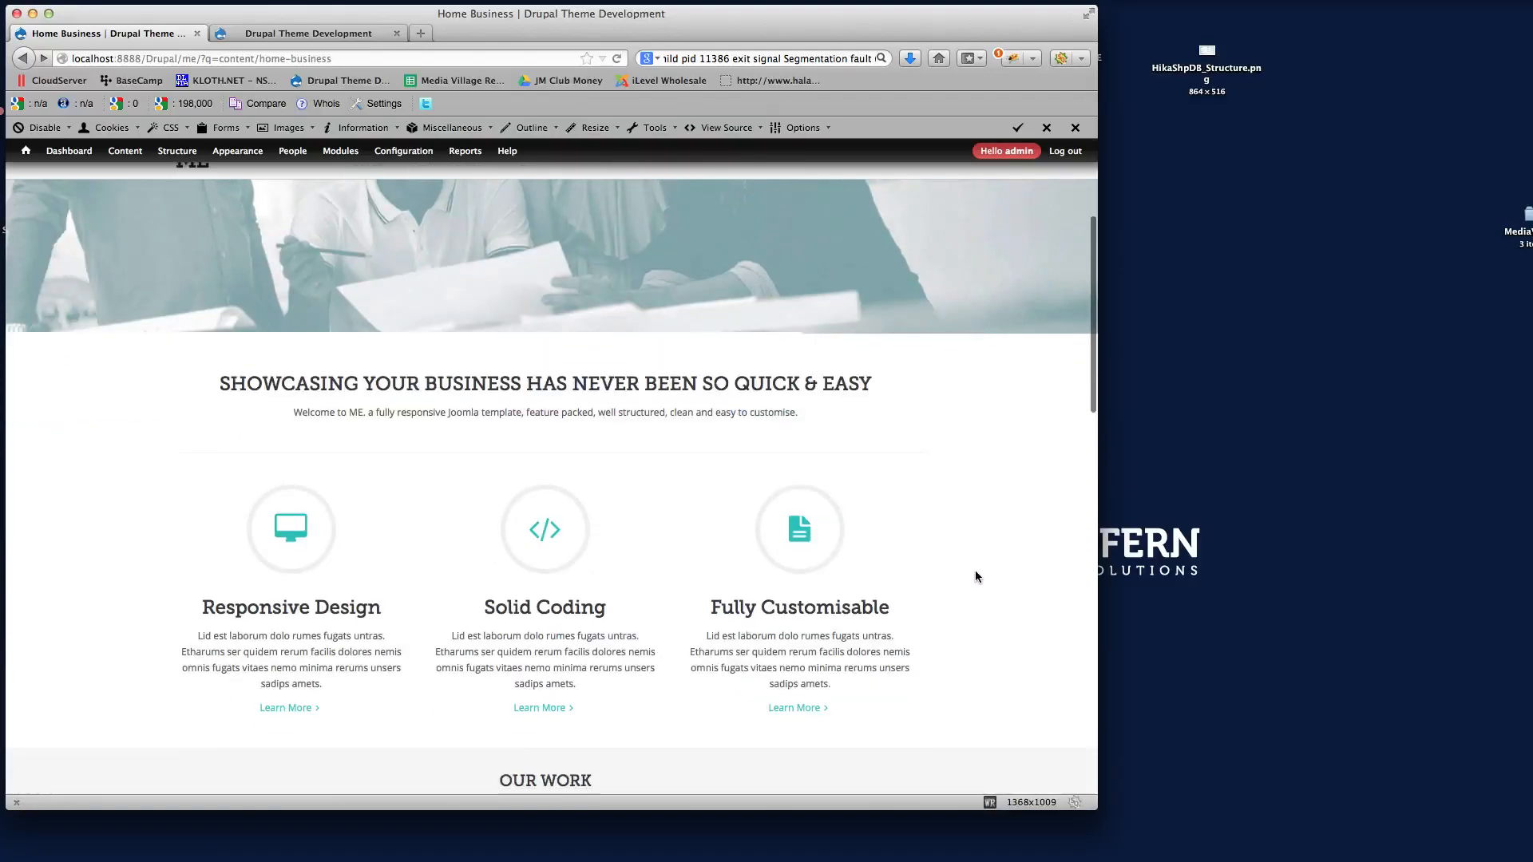
scroll(973, 561, down, 10)
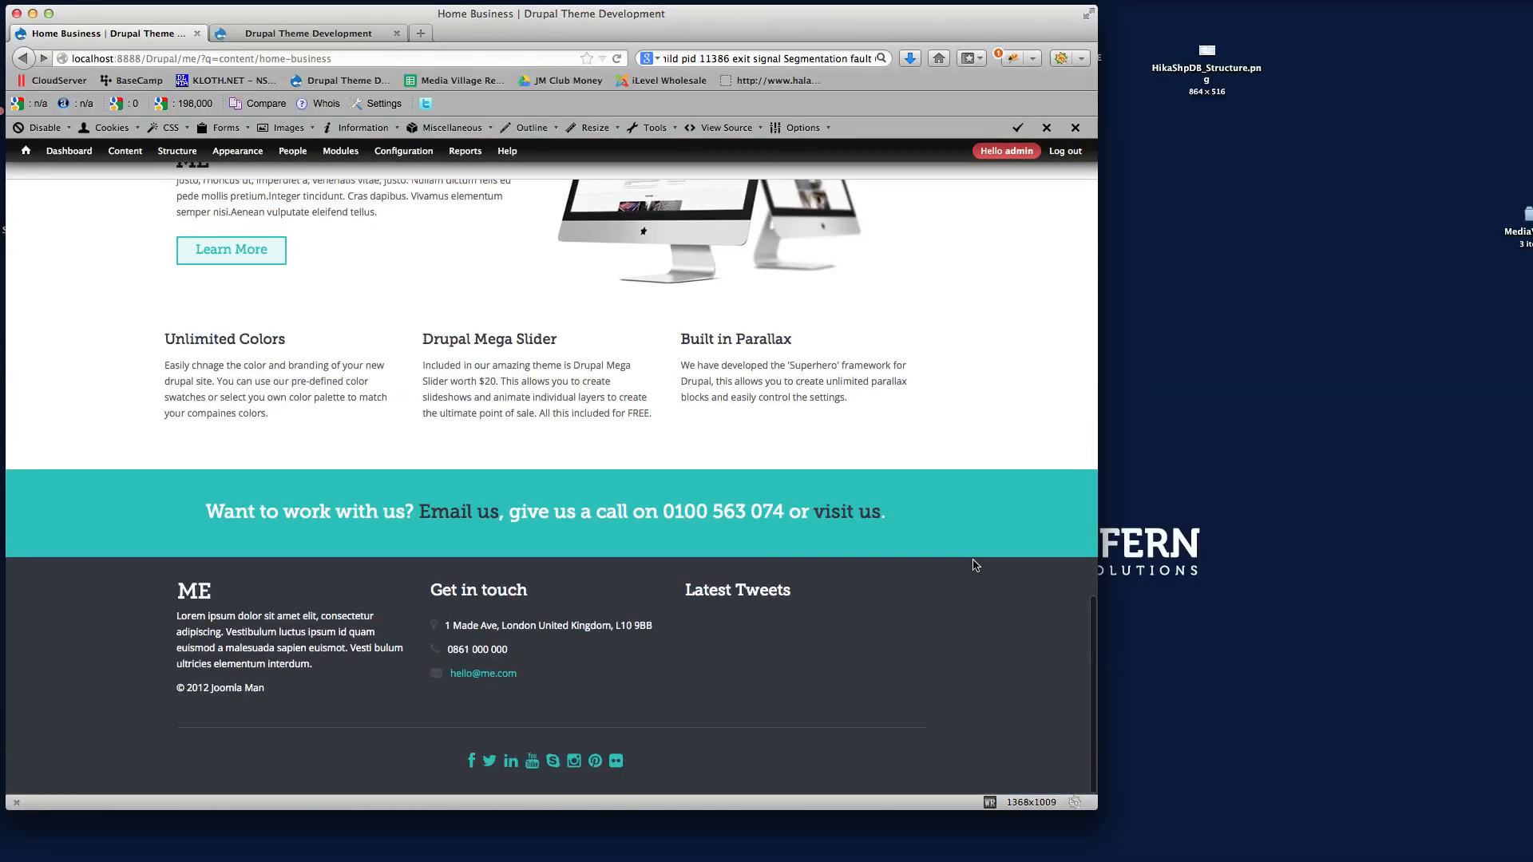
scroll(973, 563, up, 20)
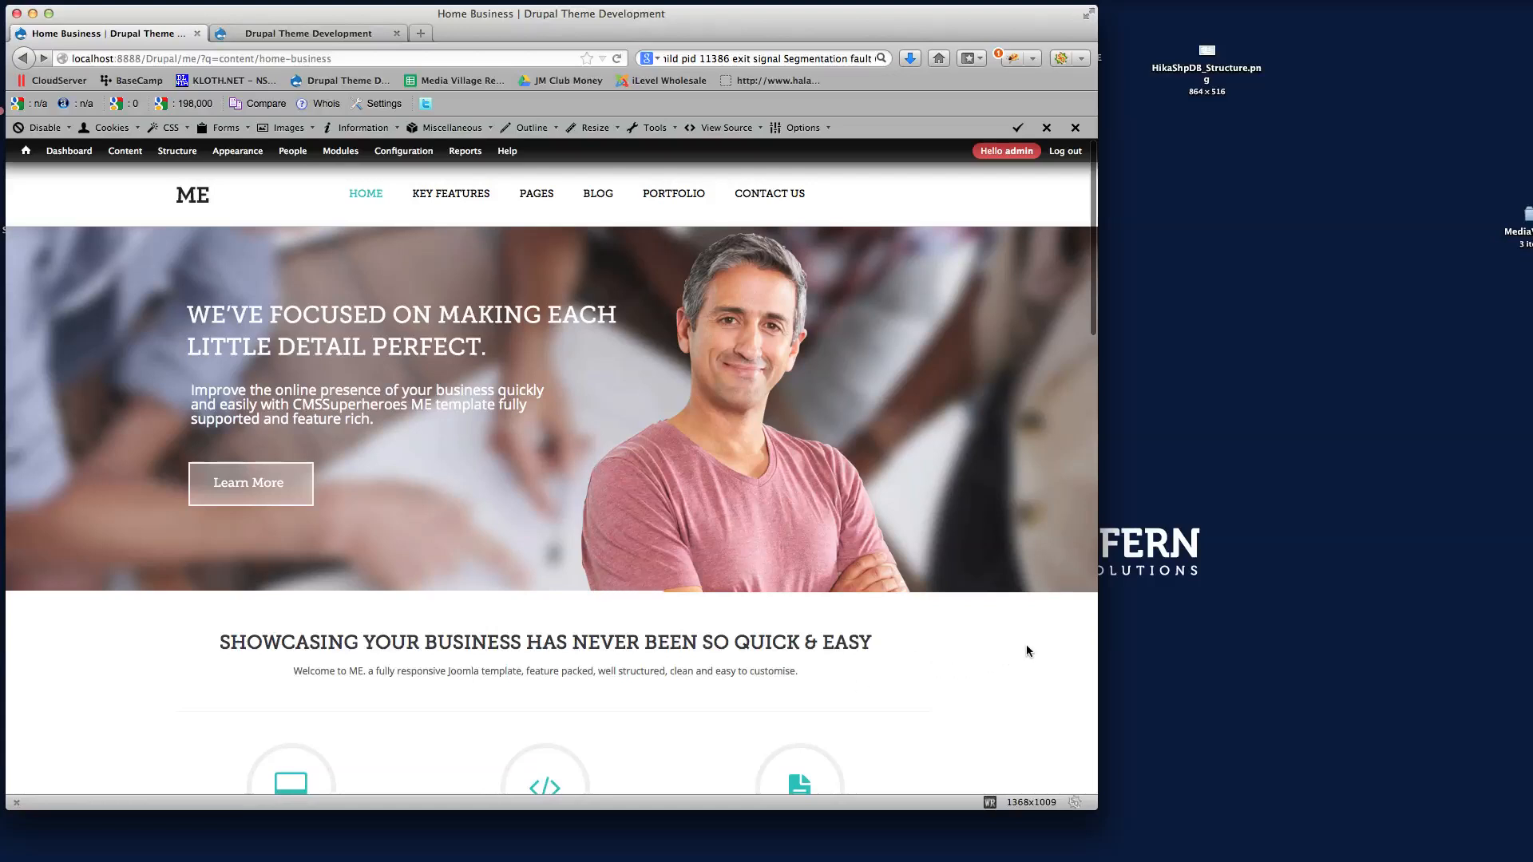
Start a new Basic page and title it "Drupal Home Demo"
mouse_move(126, 151)
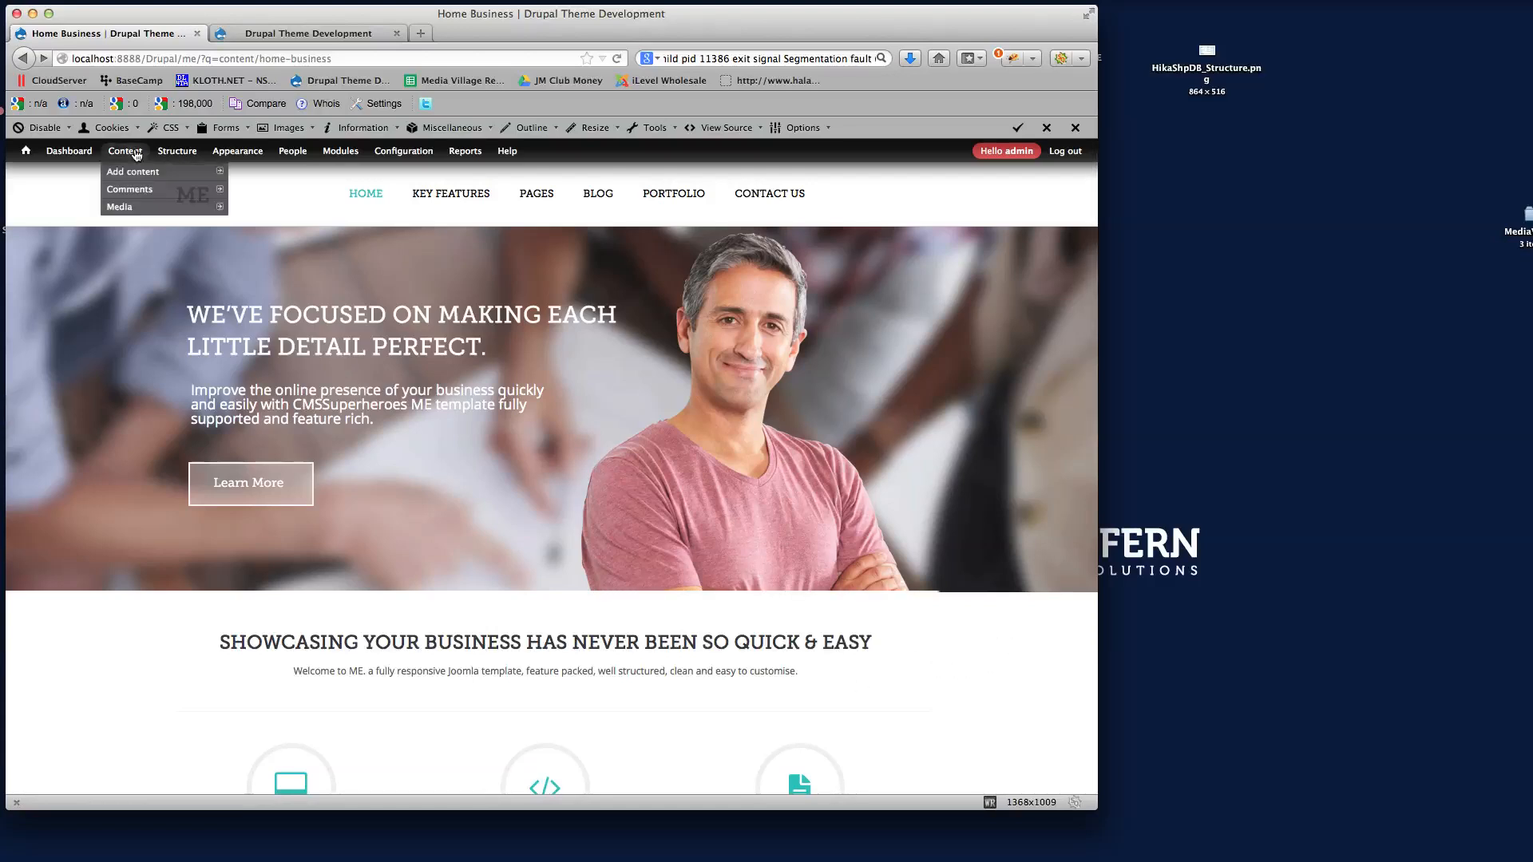
click(264, 192)
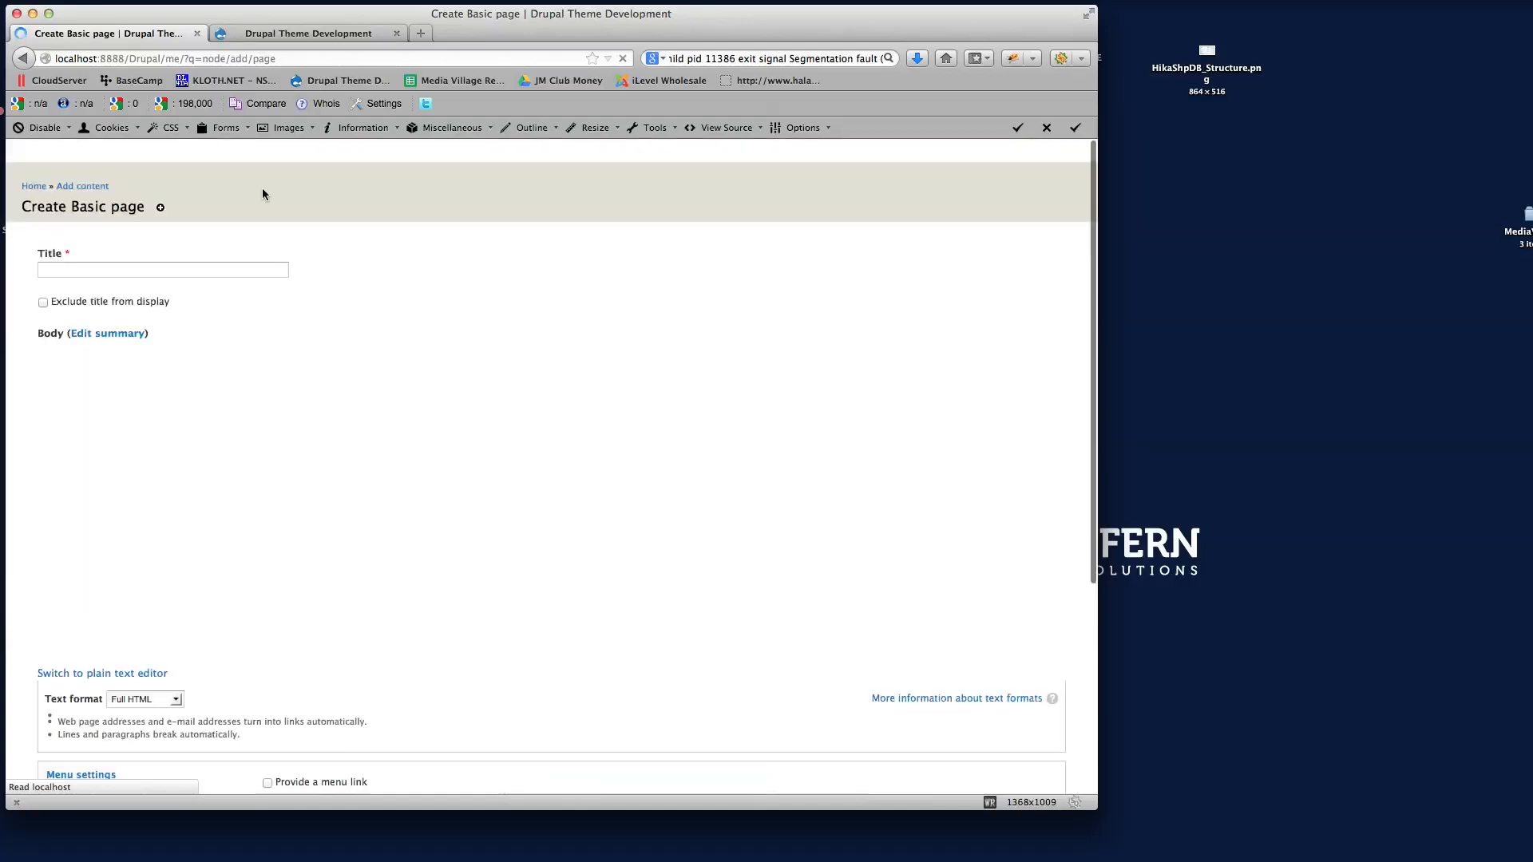
click(87, 271)
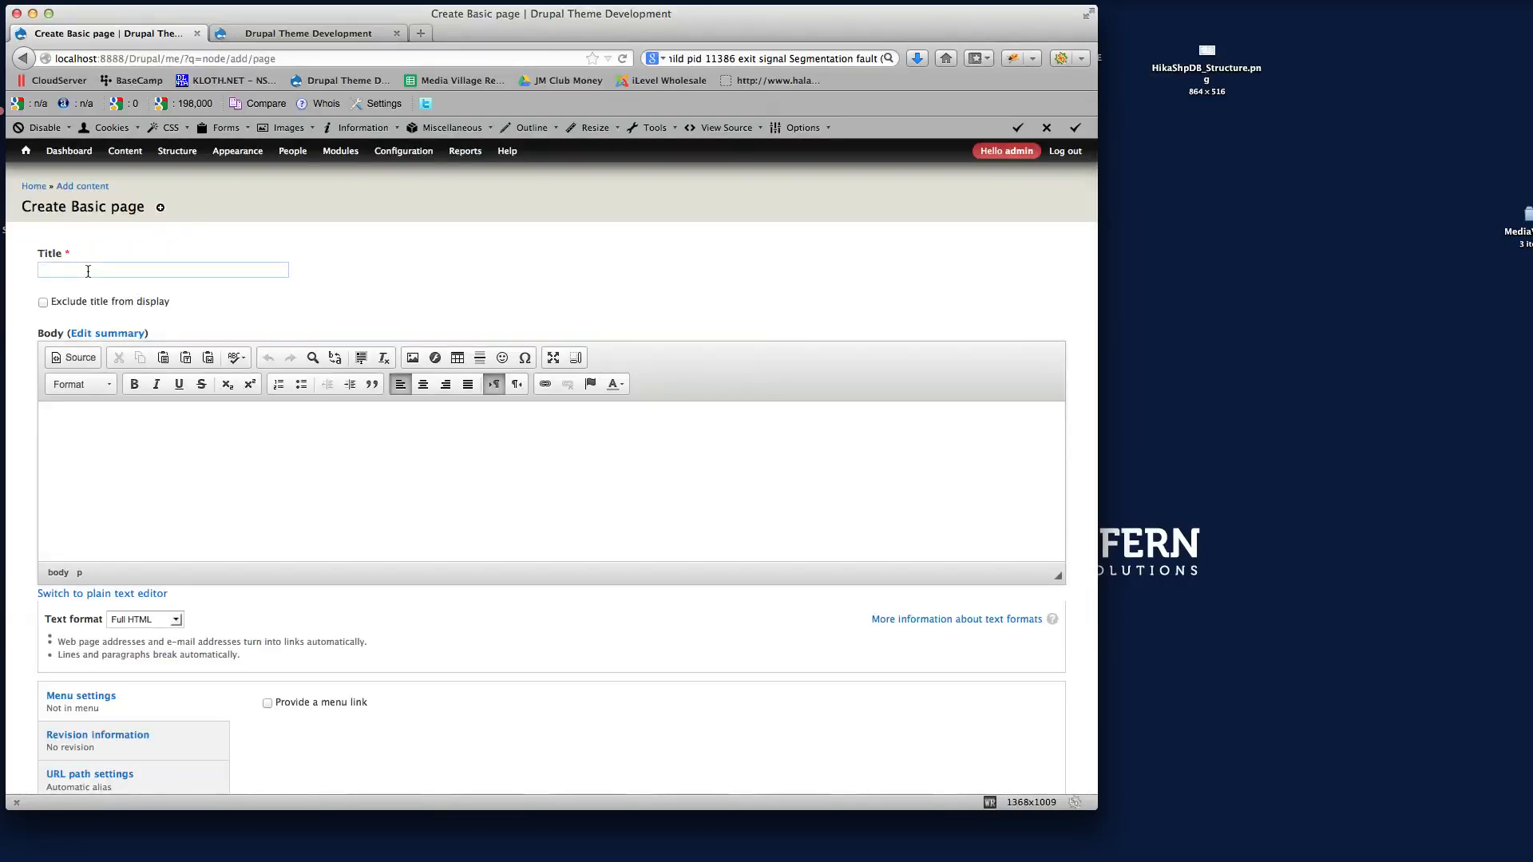
text(Drupal Home Demo)
Give the page a menu link under the Home parent item in the main menu and save the page
scroll(471, 604, down, 3)
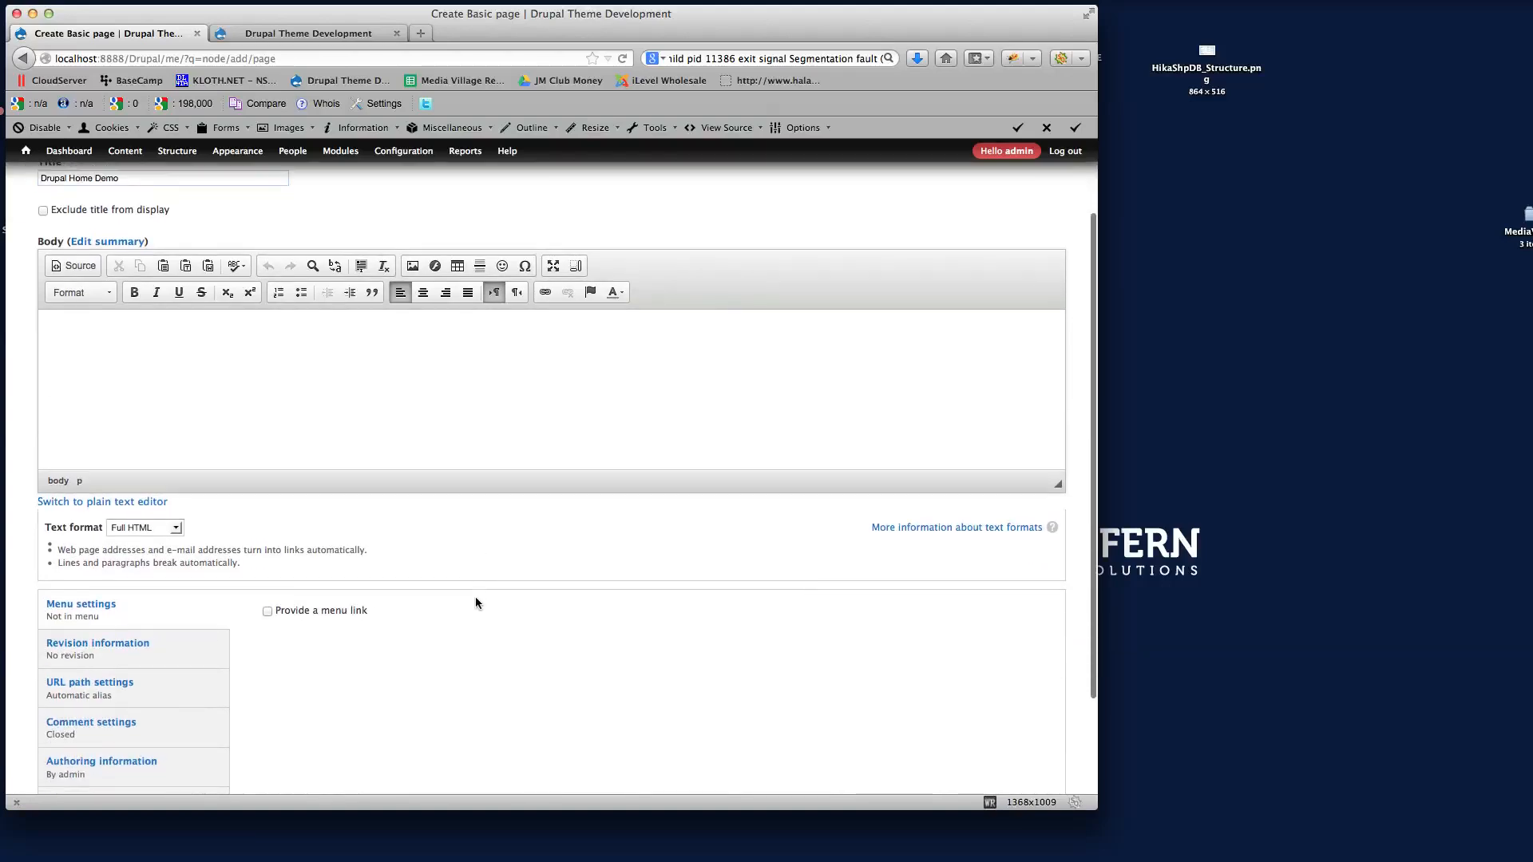
click(267, 609)
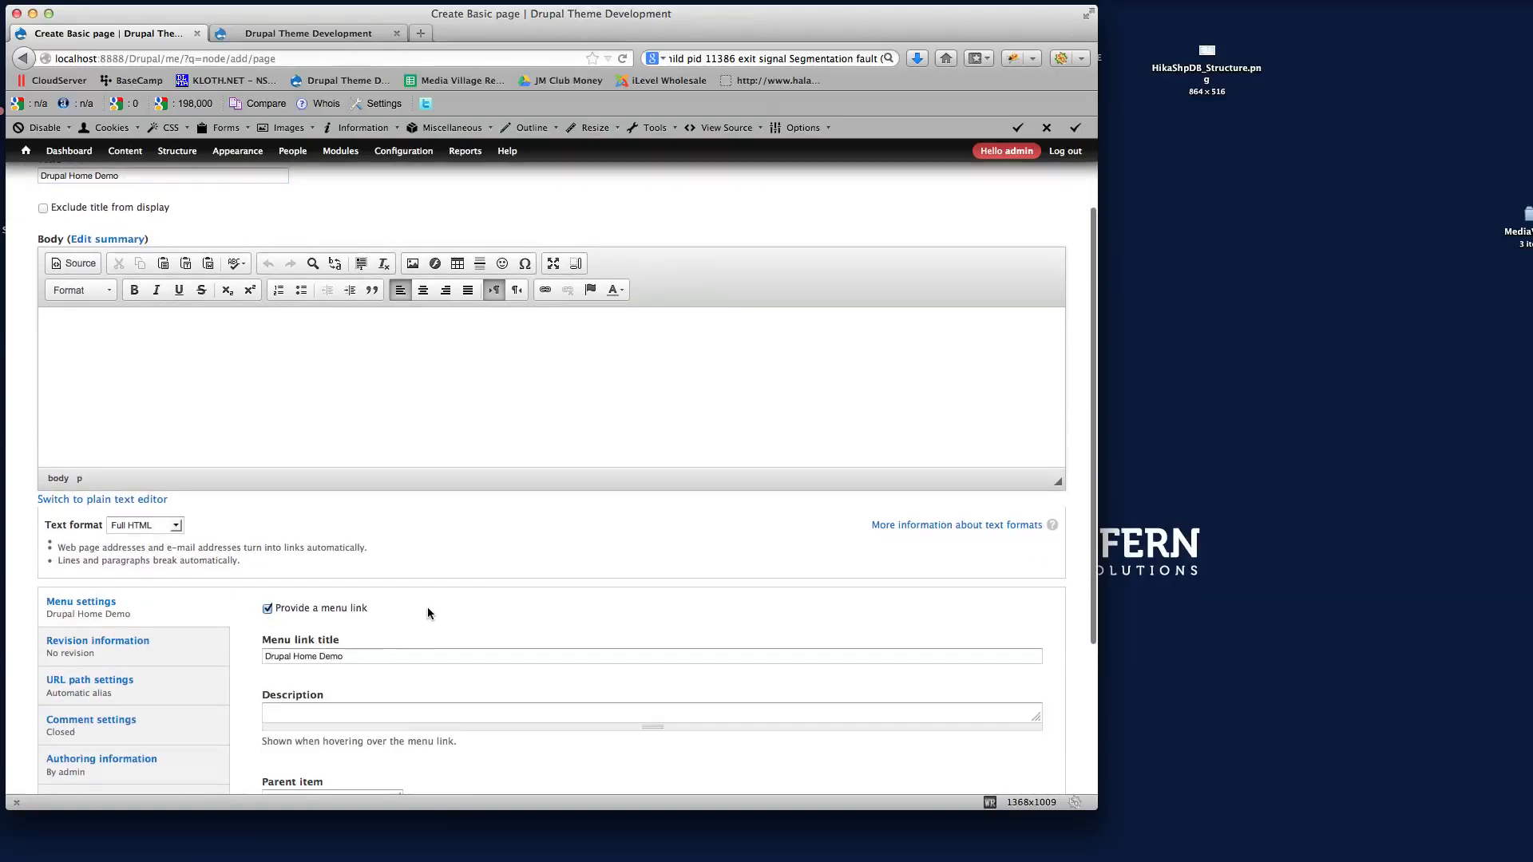
scroll(428, 610, down, 3)
scroll(357, 575, down, 1)
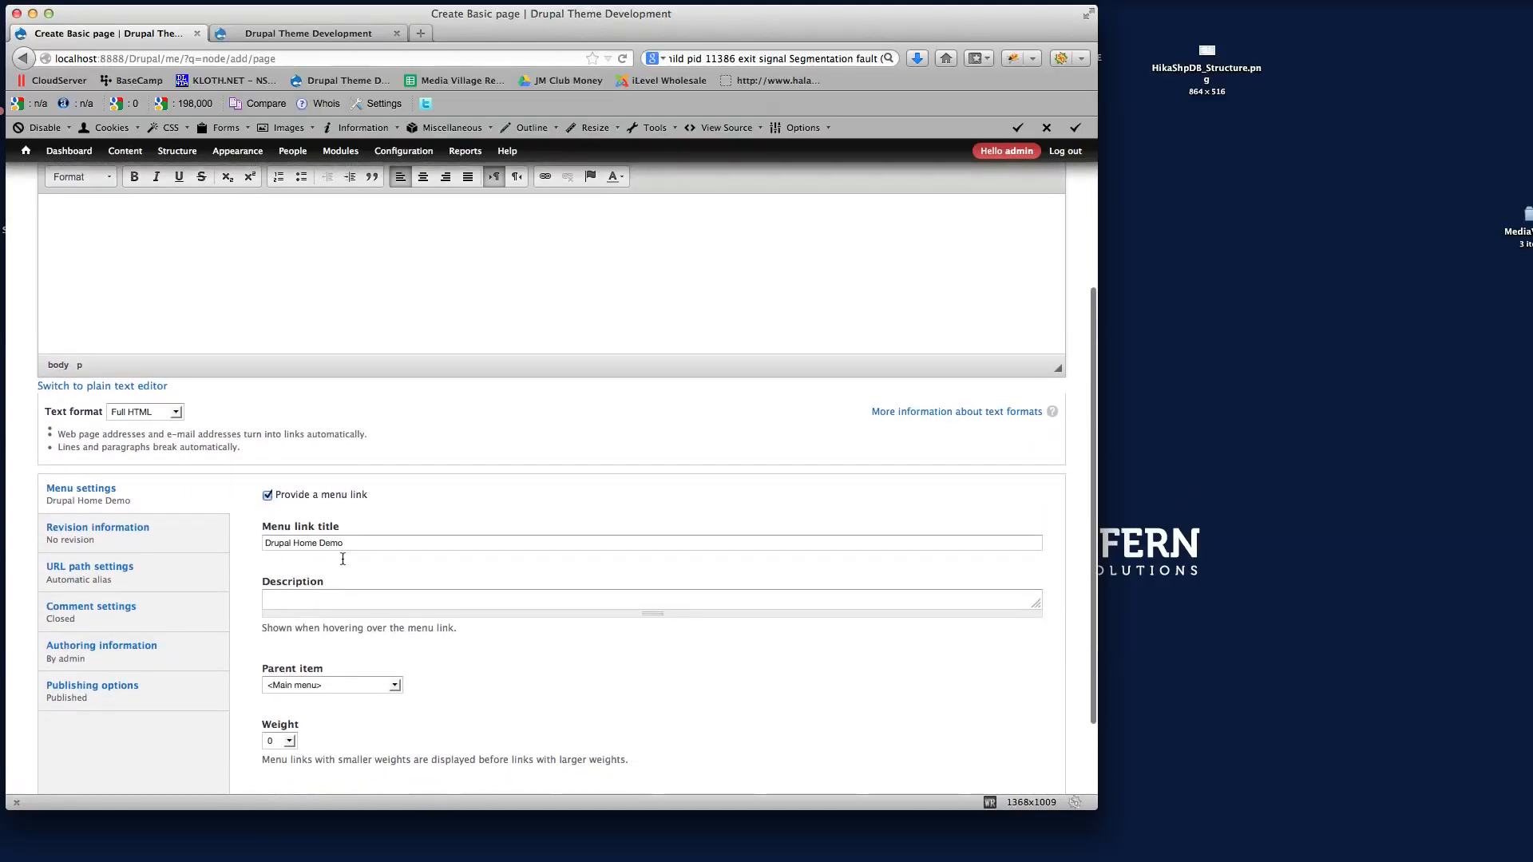
scroll(380, 557, down, 1)
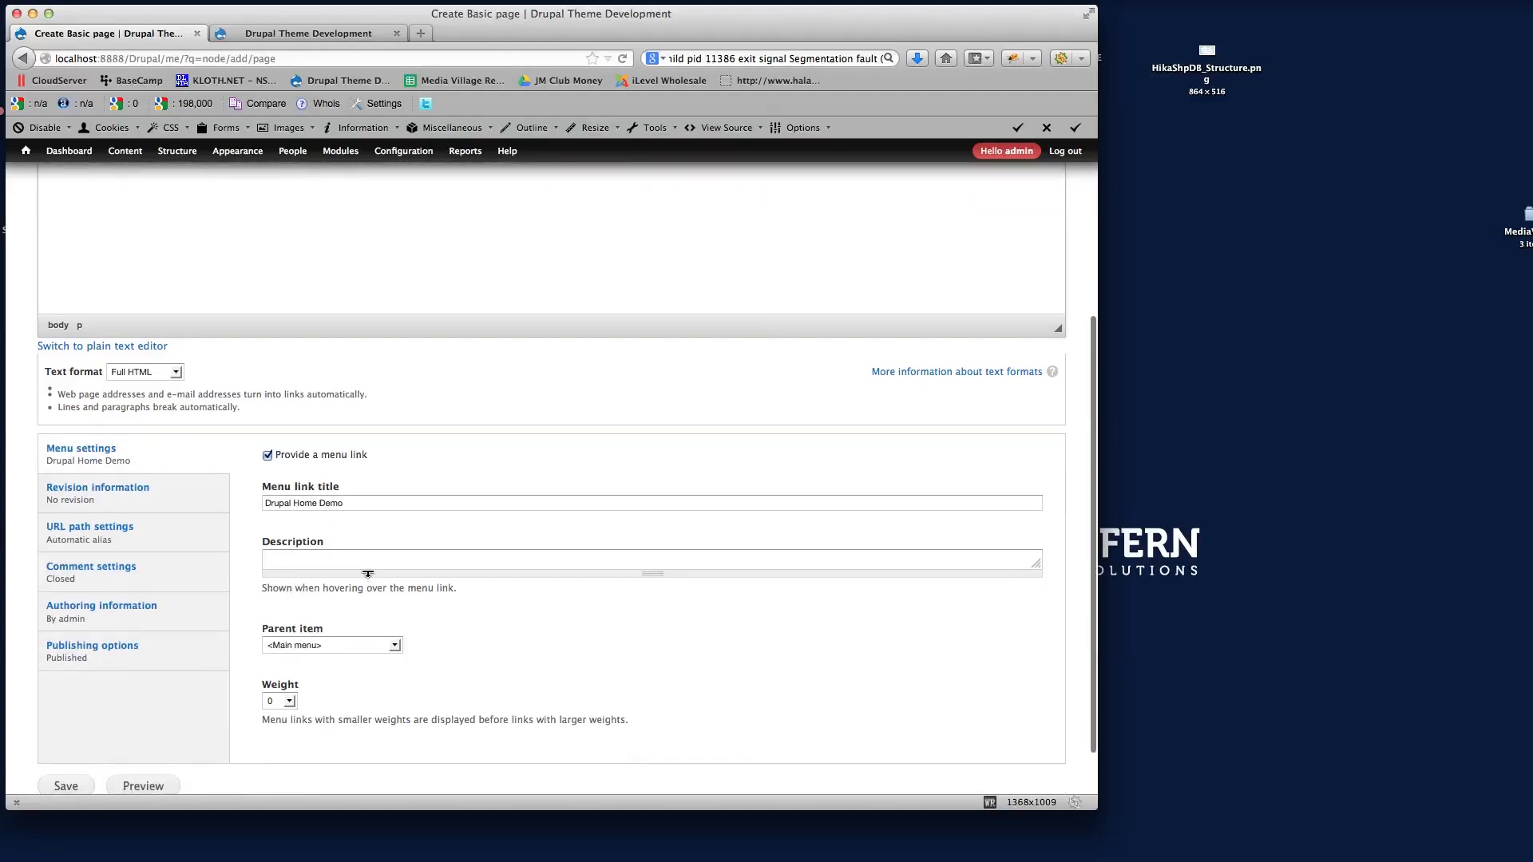
click(323, 646)
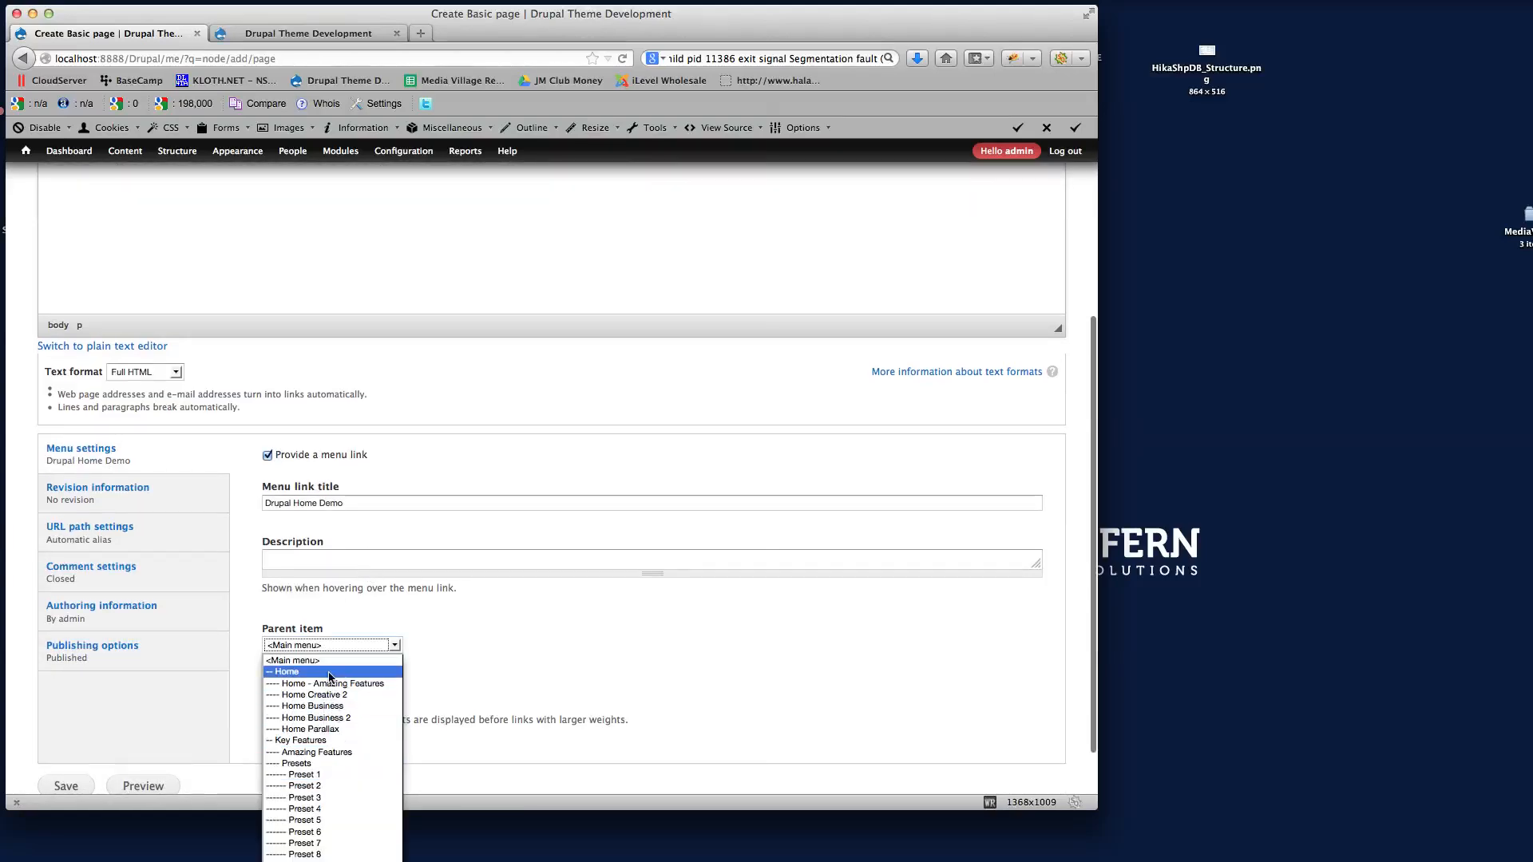
click(372, 671)
scroll(534, 624, down, 2)
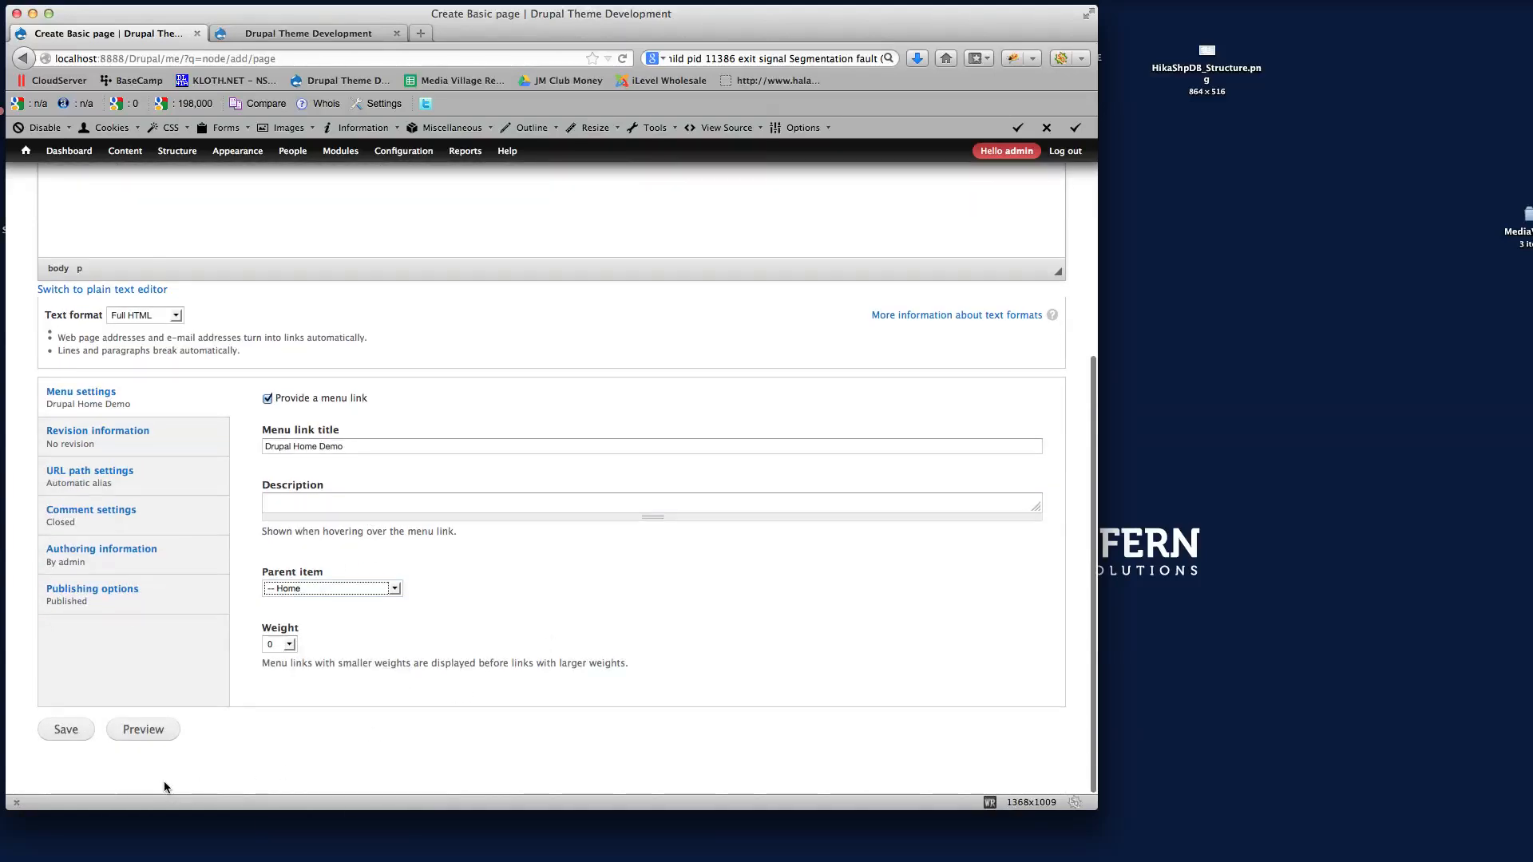
click(65, 728)
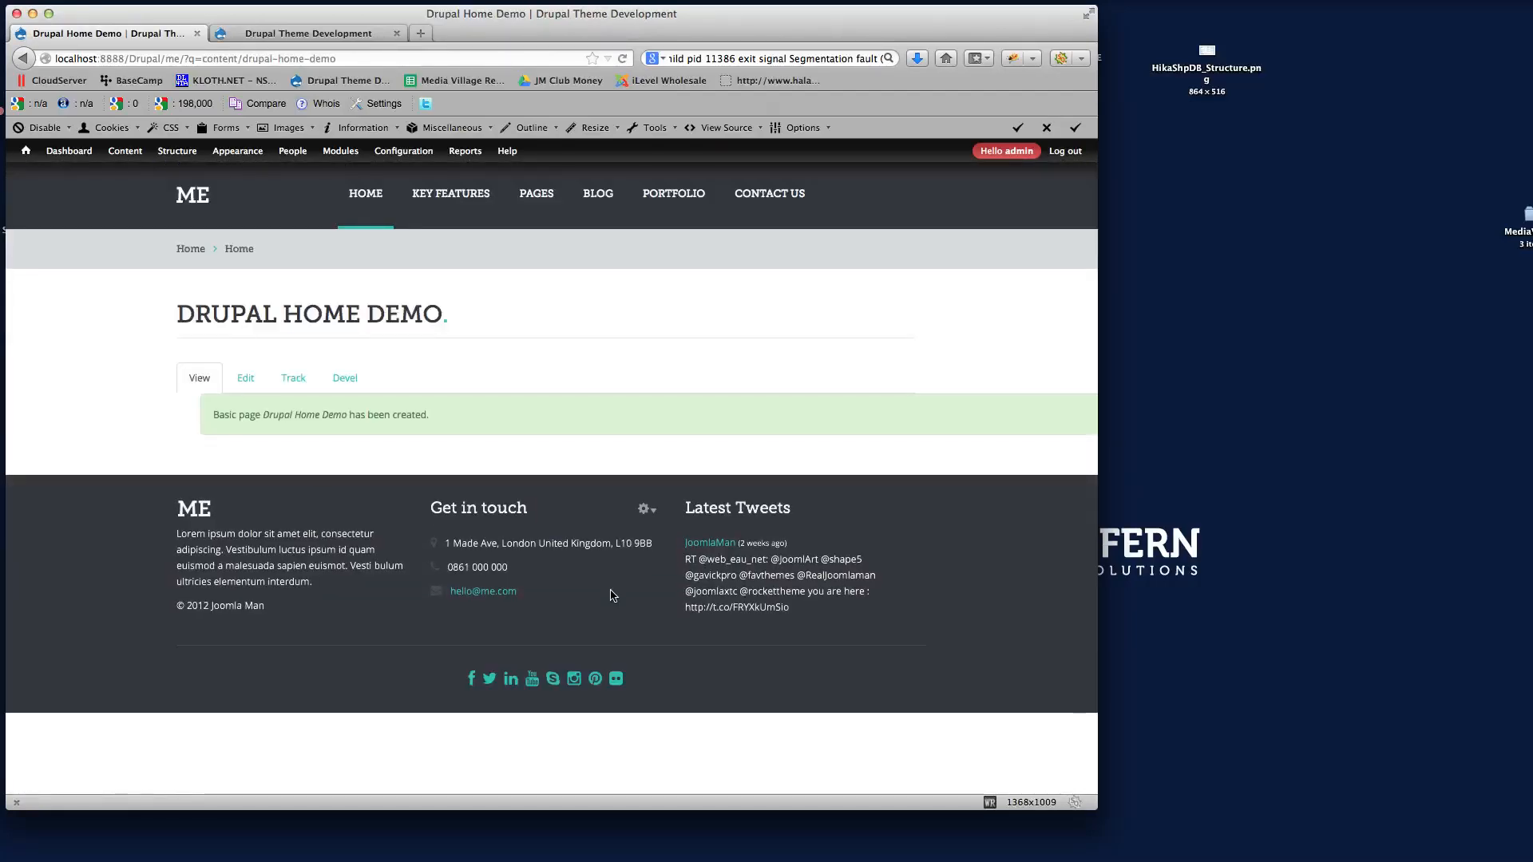
Start a new Delta template in the appearance settings and title it "Drupal Home Demo"
mouse_move(403, 248)
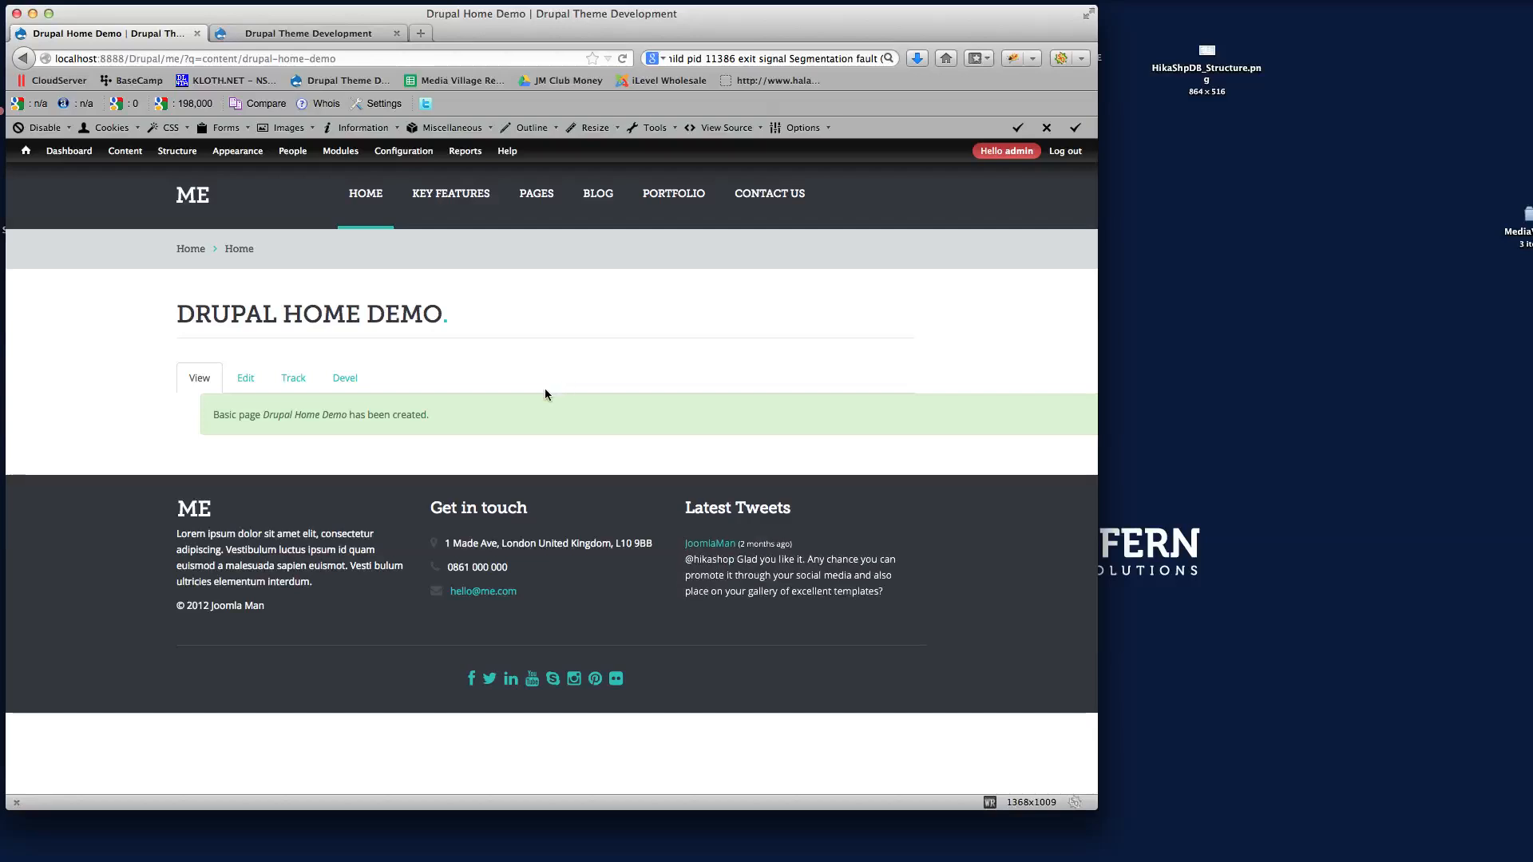
mouse_move(179, 157)
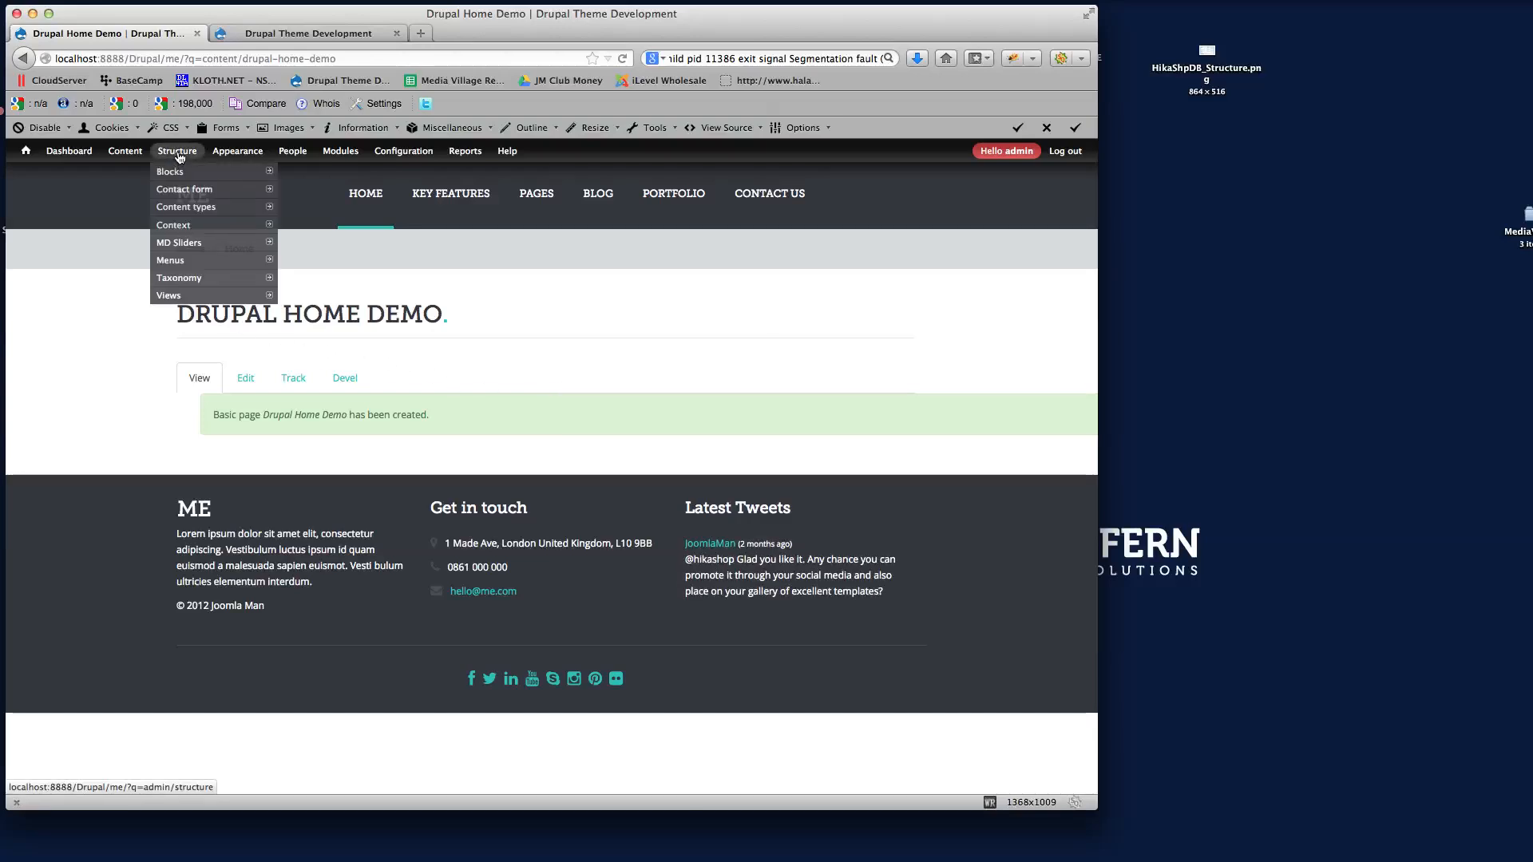
mouse_move(236, 153)
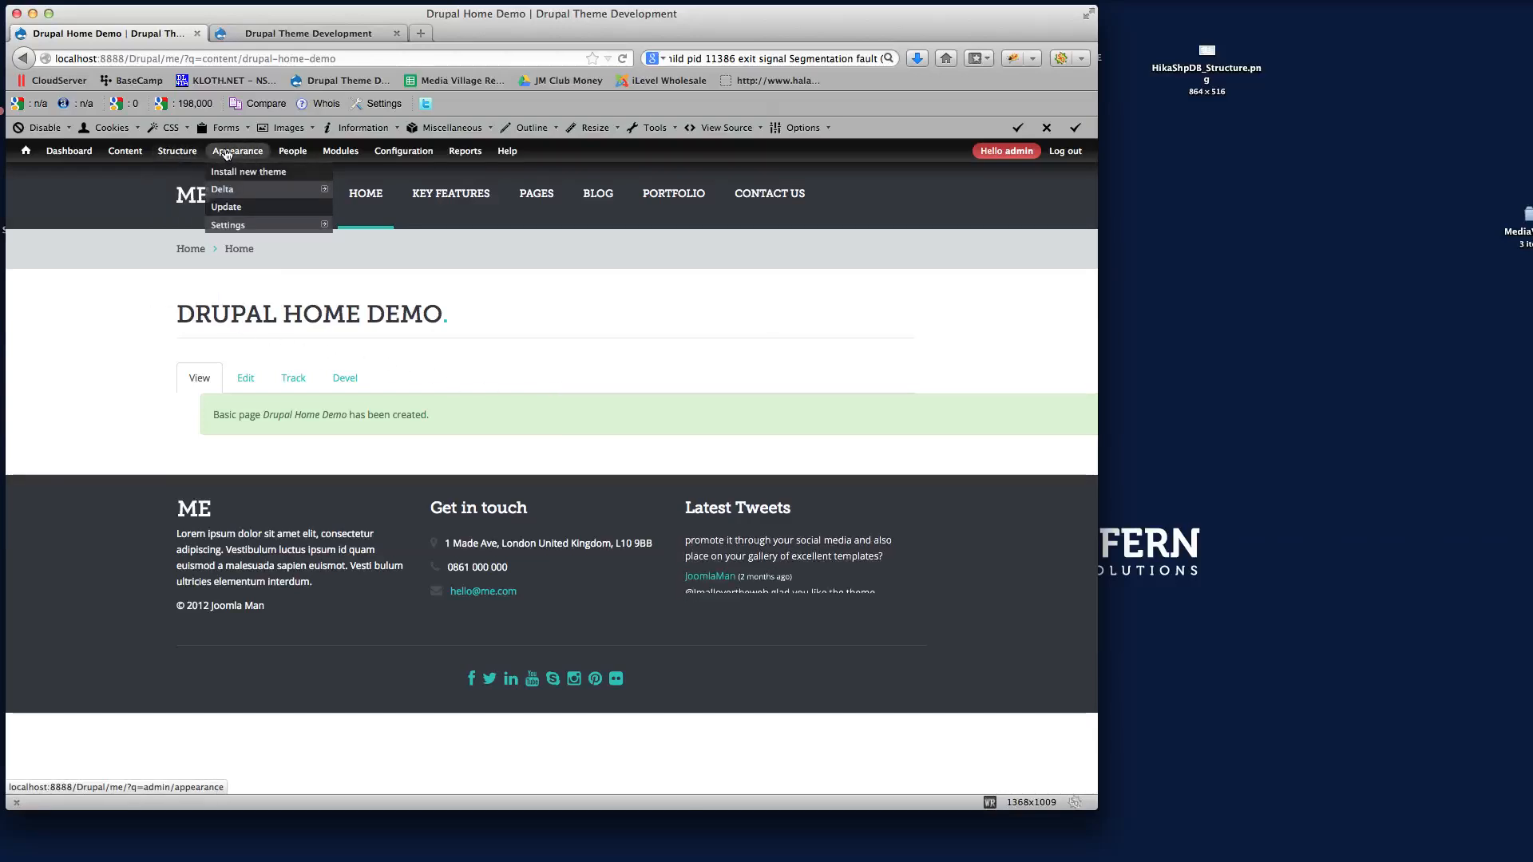
click(227, 192)
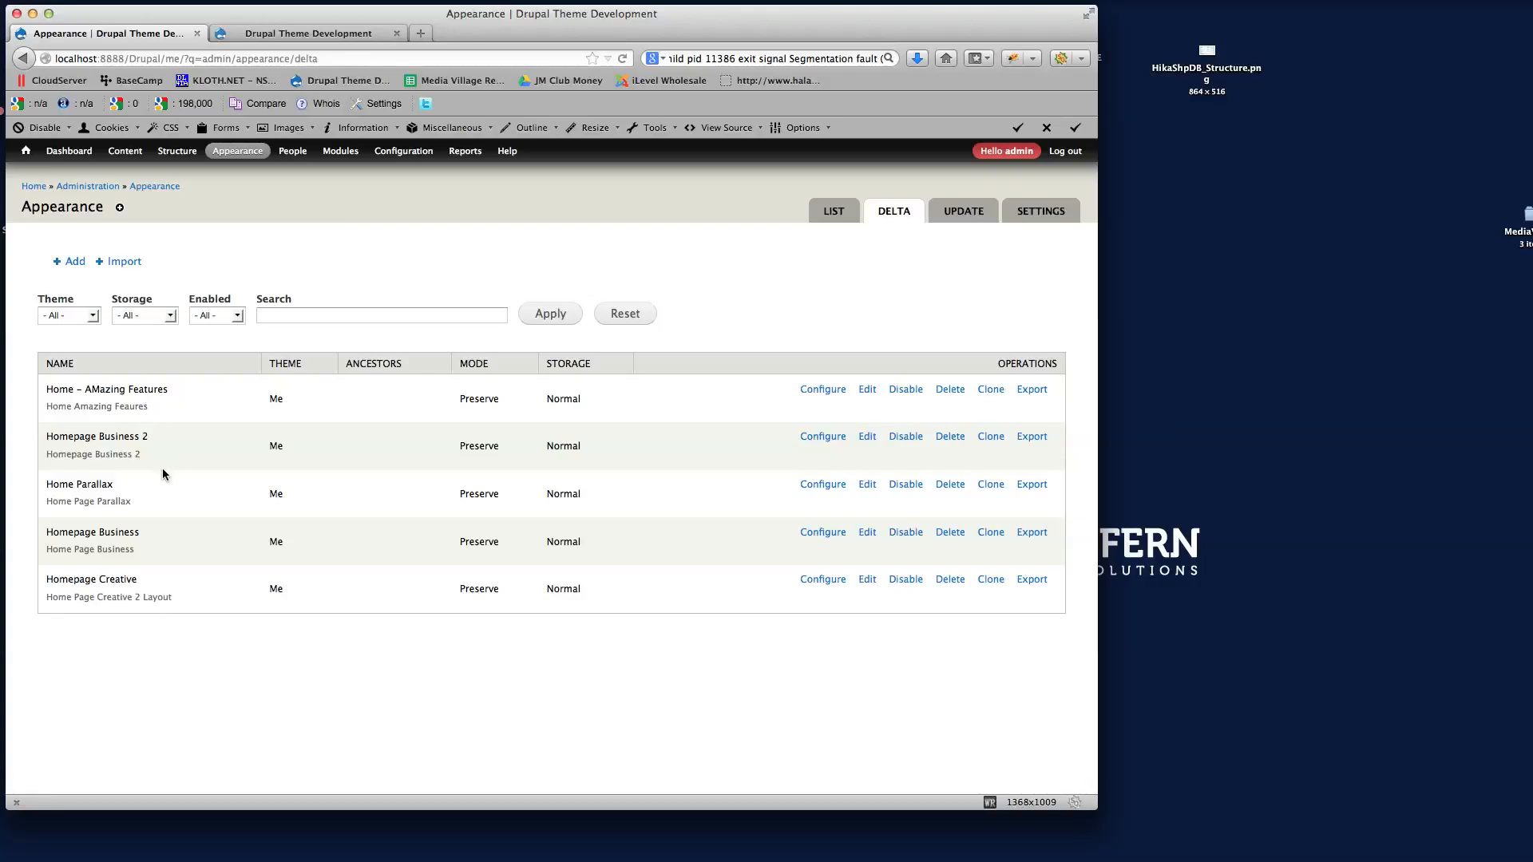
click(69, 264)
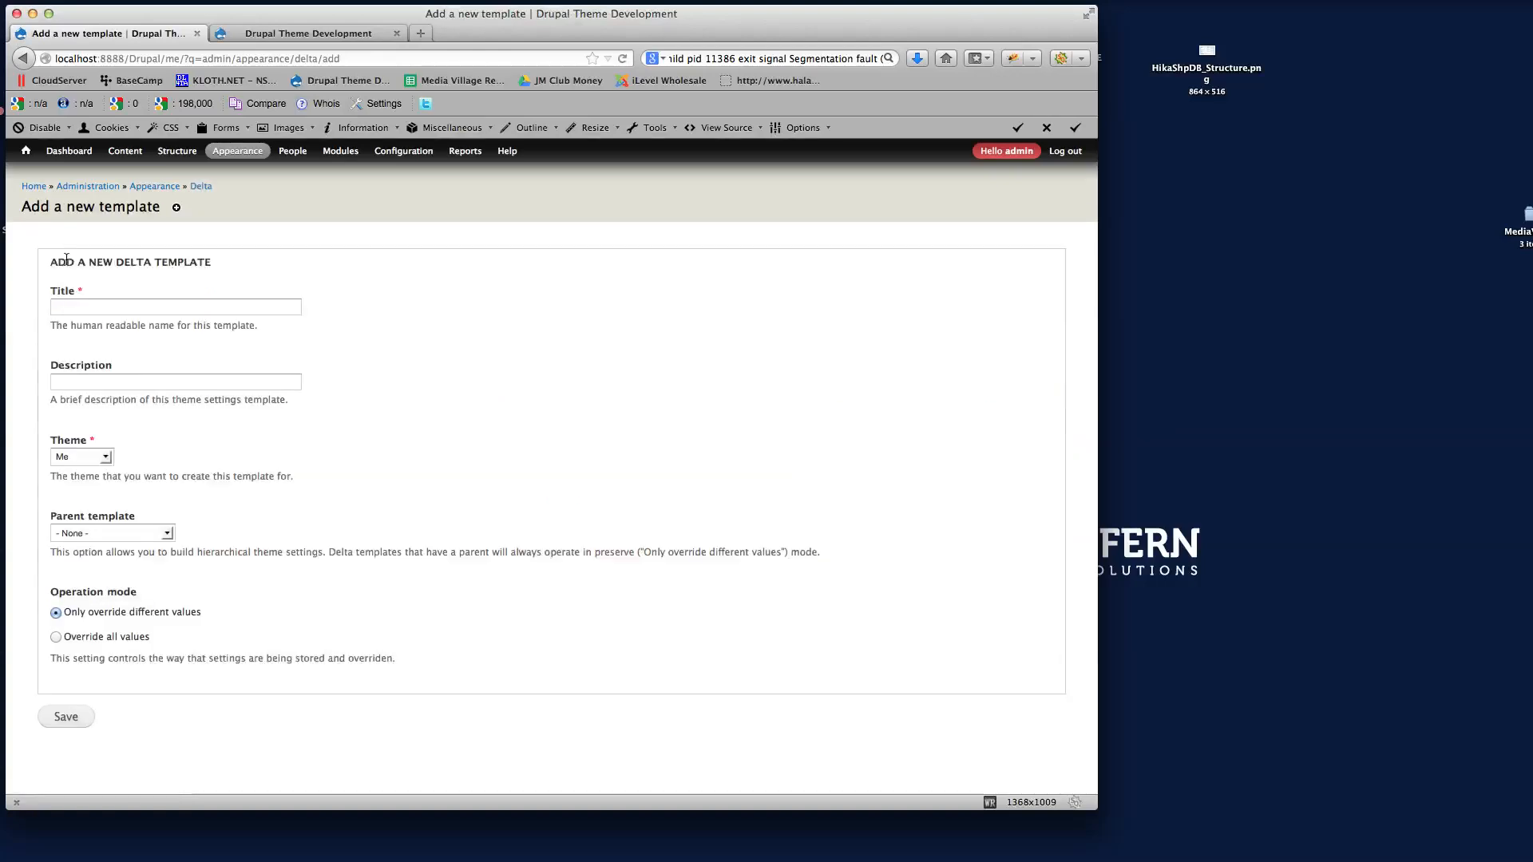
click(115, 309)
text(Drupal Home Demo)
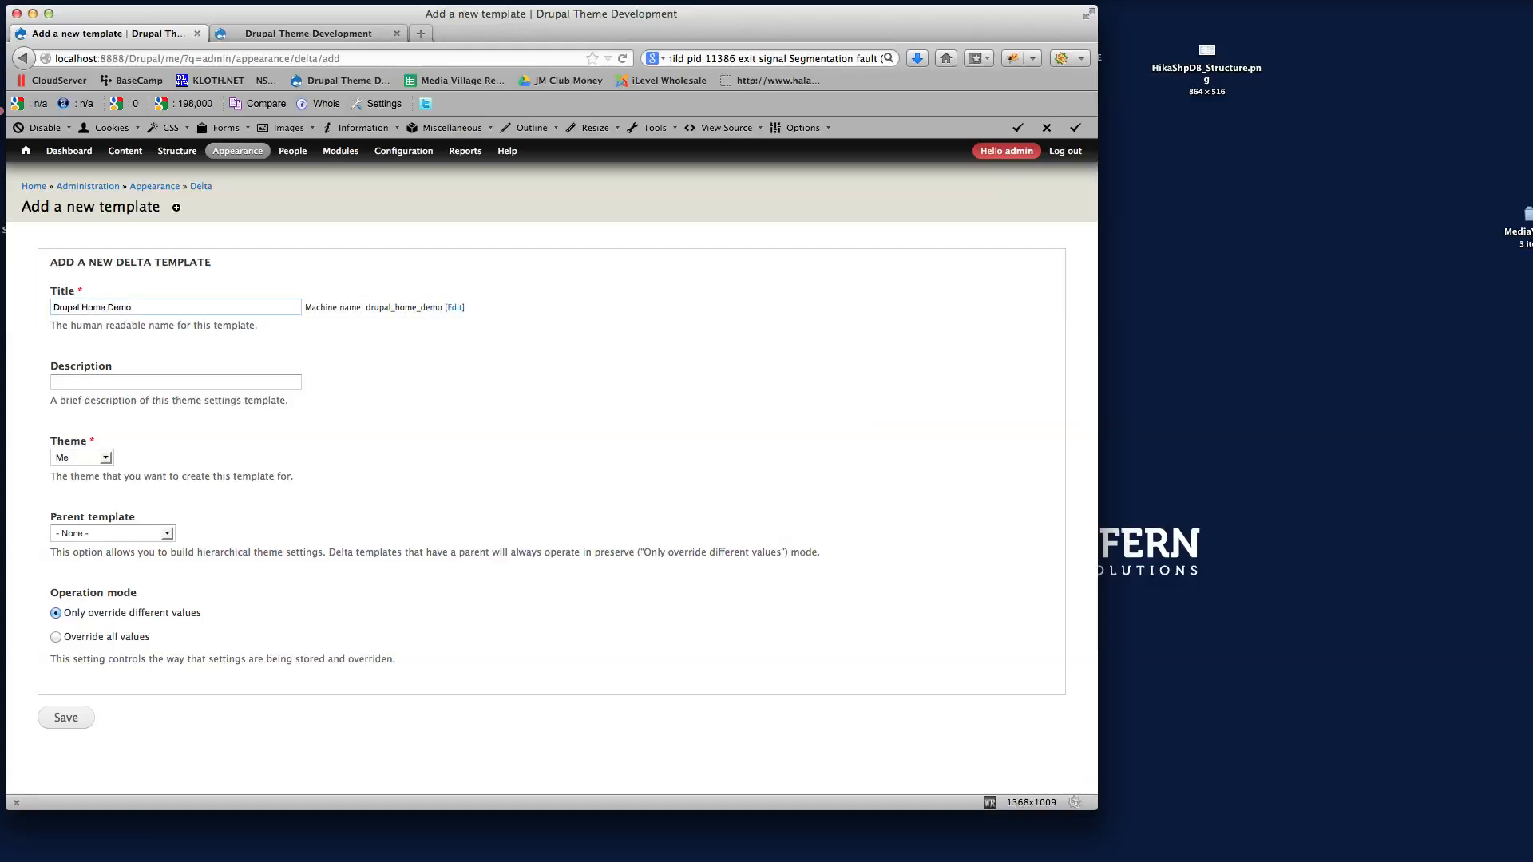
Leave the description empty, keep the Me theme and no parent template, and save the Delta template
key(Tab)
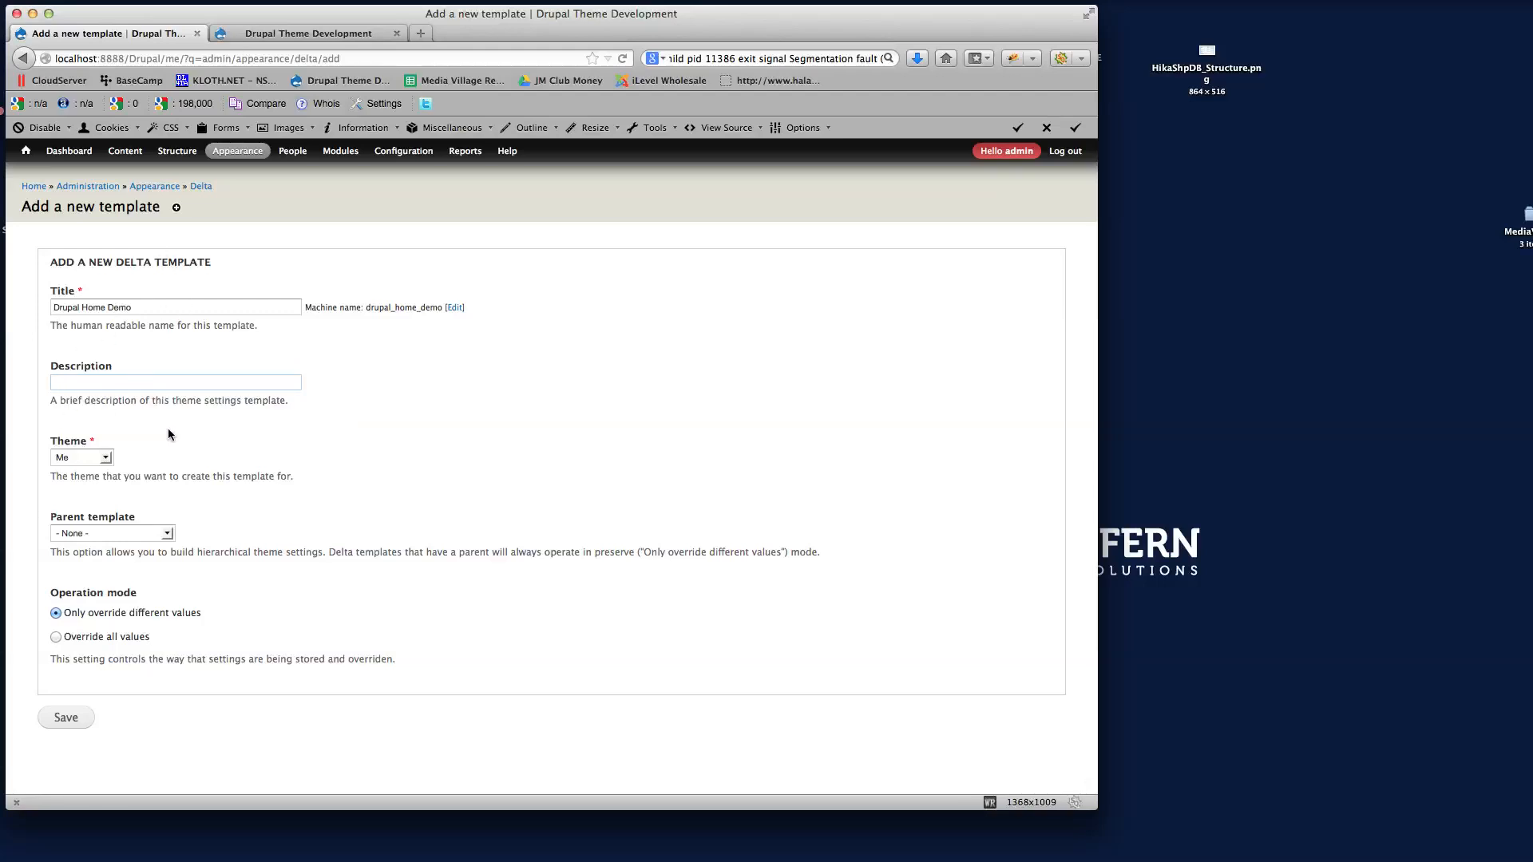
click(105, 458)
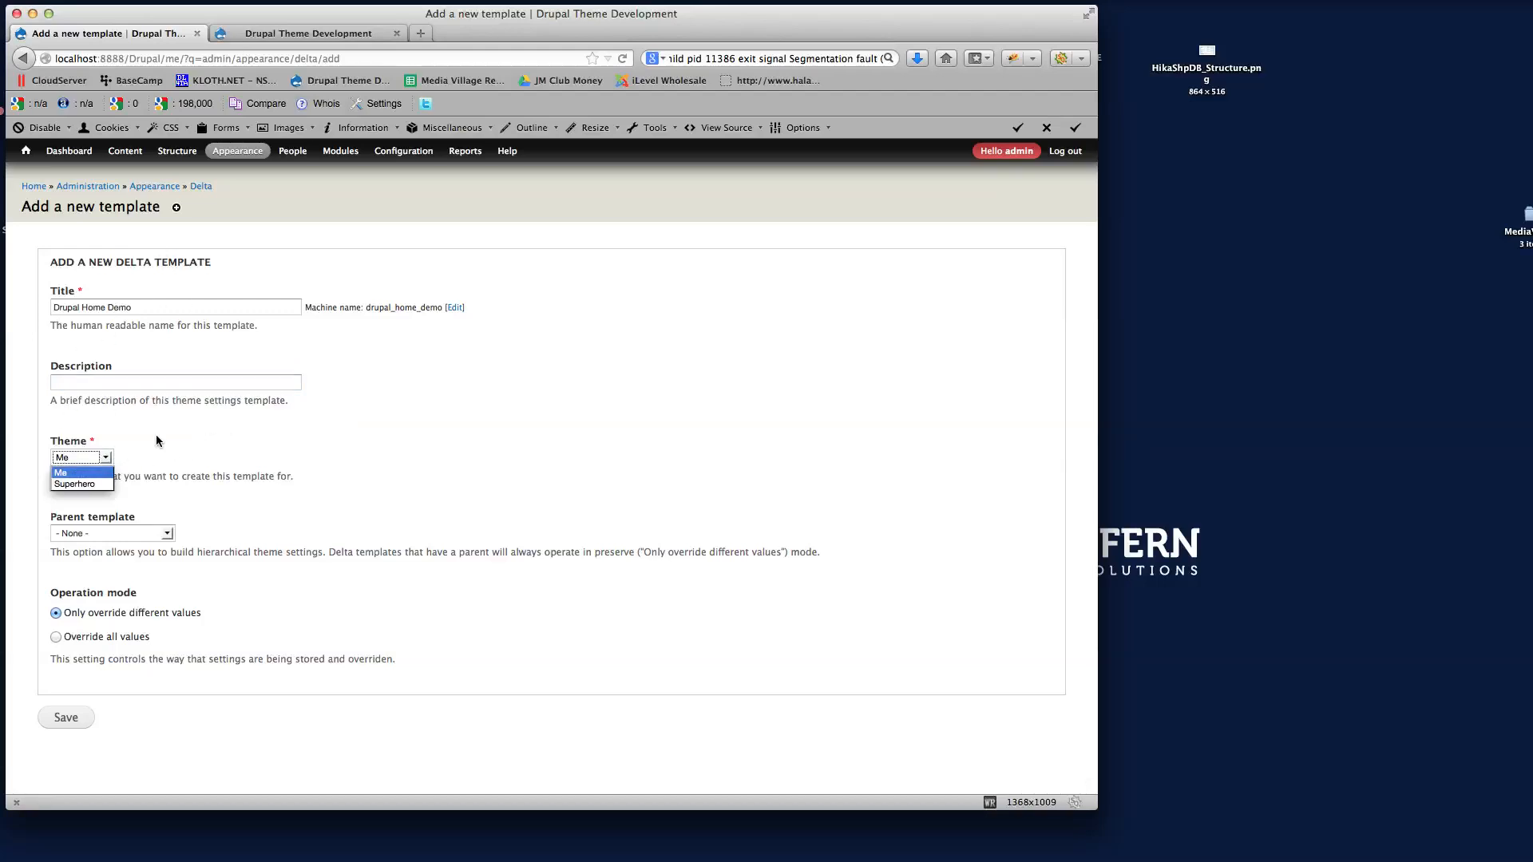
click(157, 438)
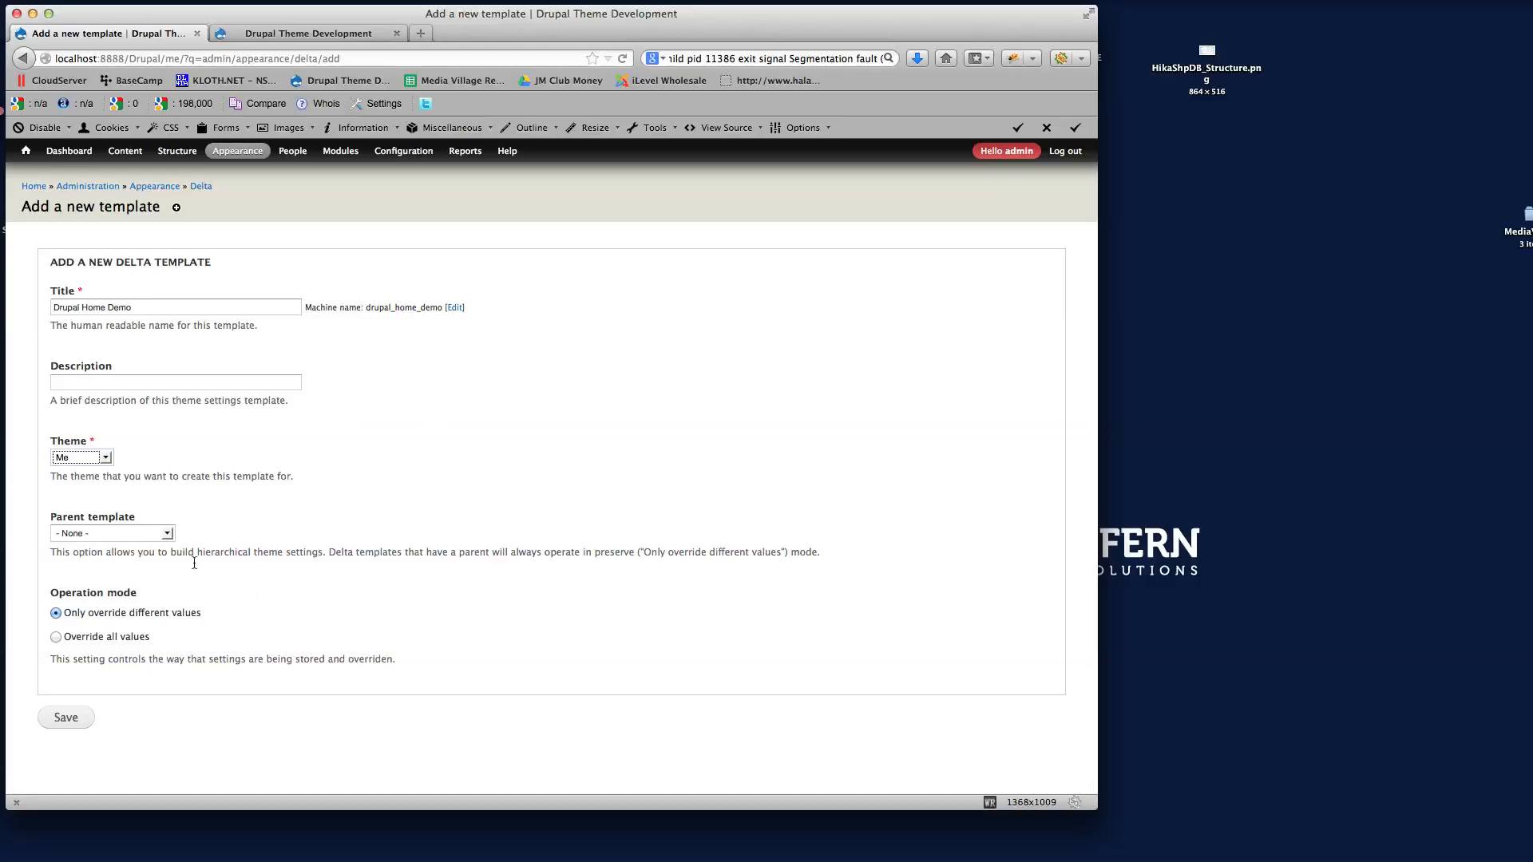
click(169, 534)
click(296, 524)
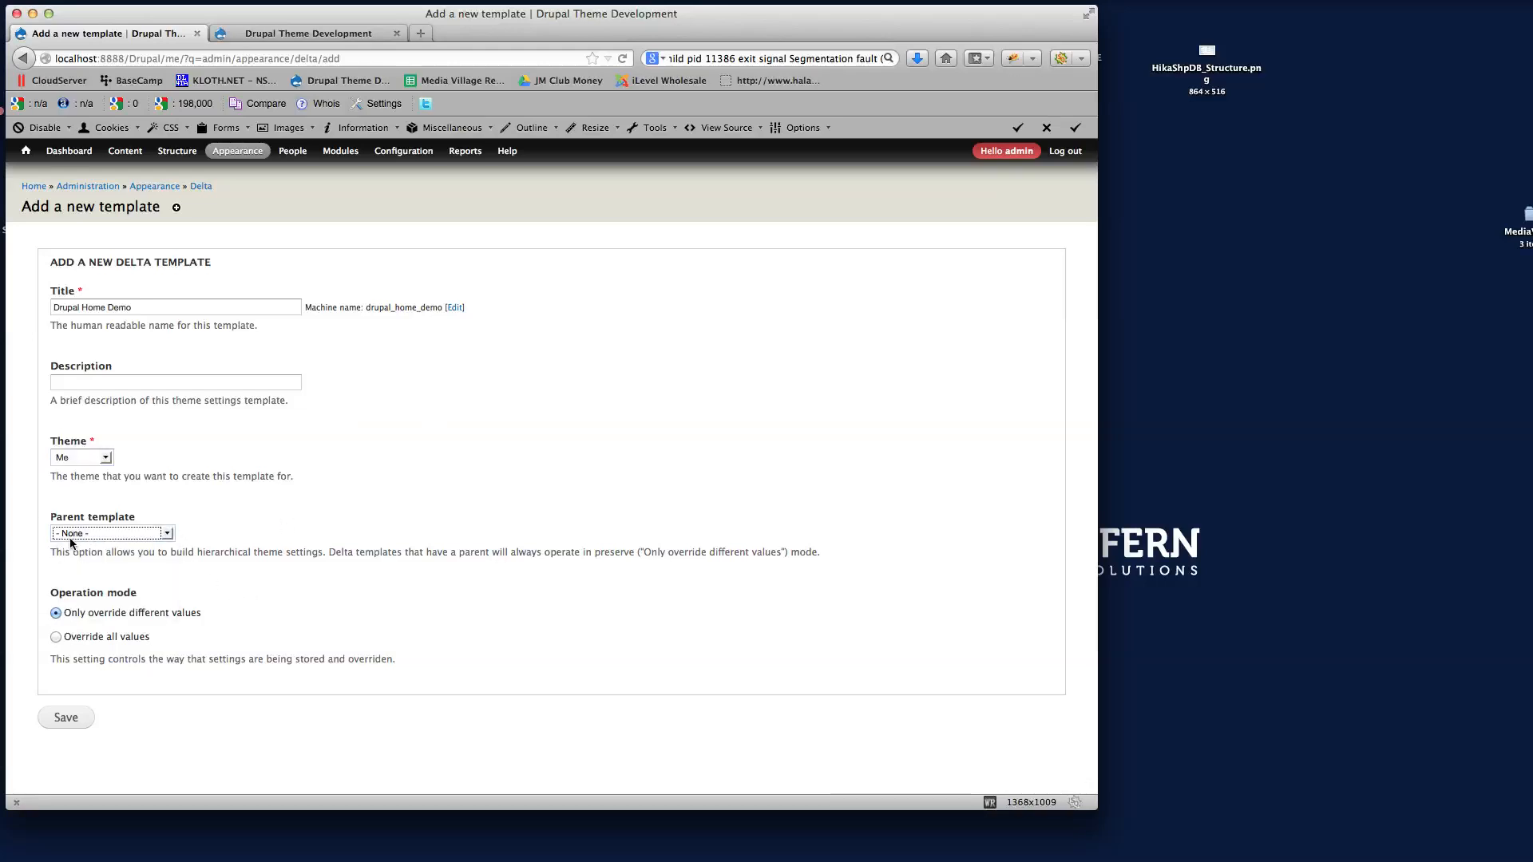
click(256, 504)
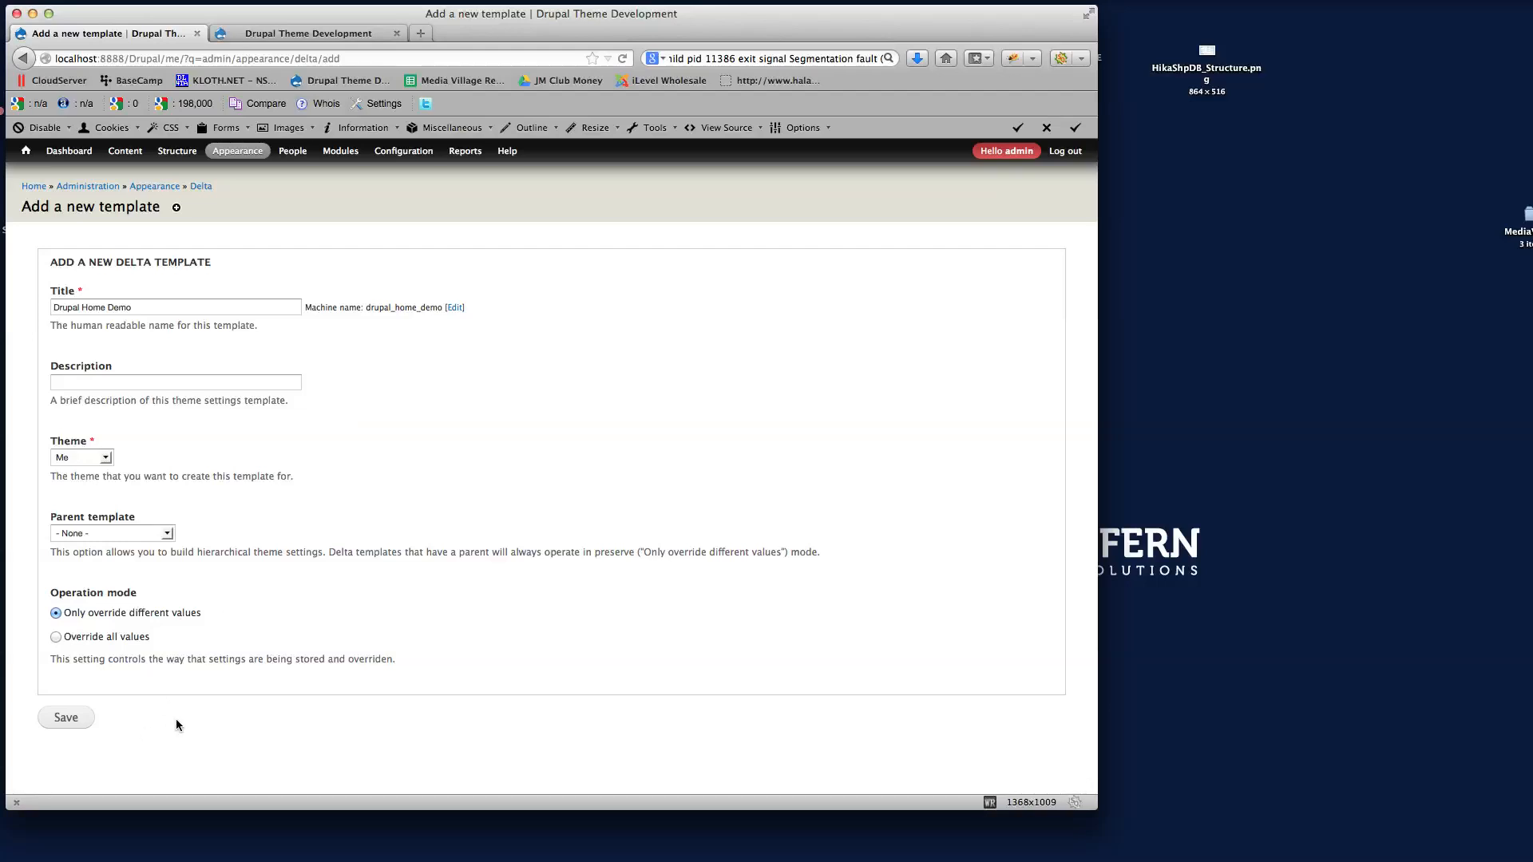
click(57, 721)
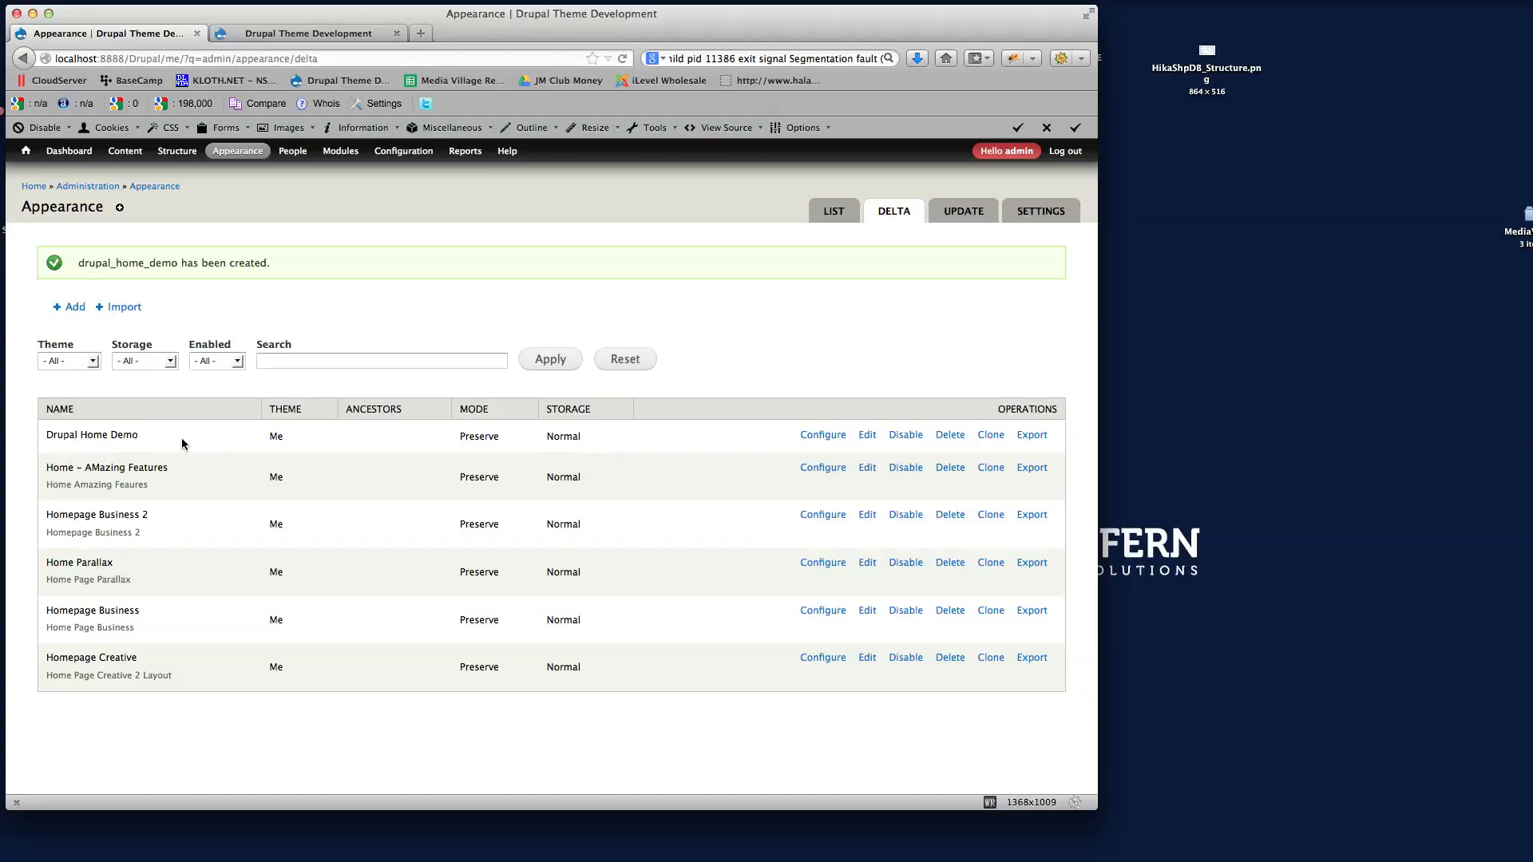
Open the configuration of the Drupal Home Demo template and review its layout sections down to the unassigned regions
click(831, 436)
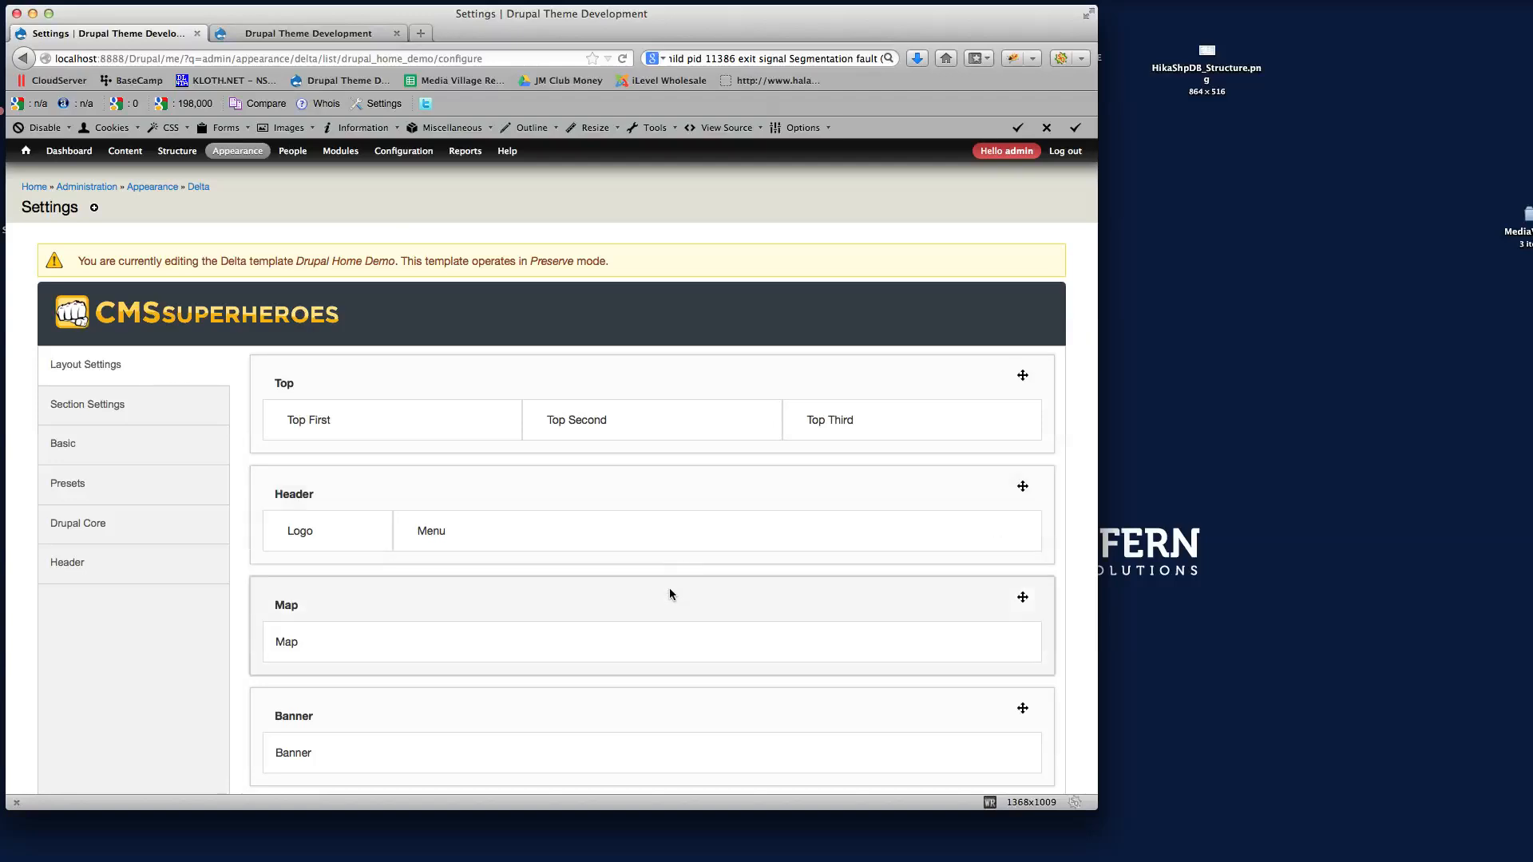
scroll(669, 590, down, 3)
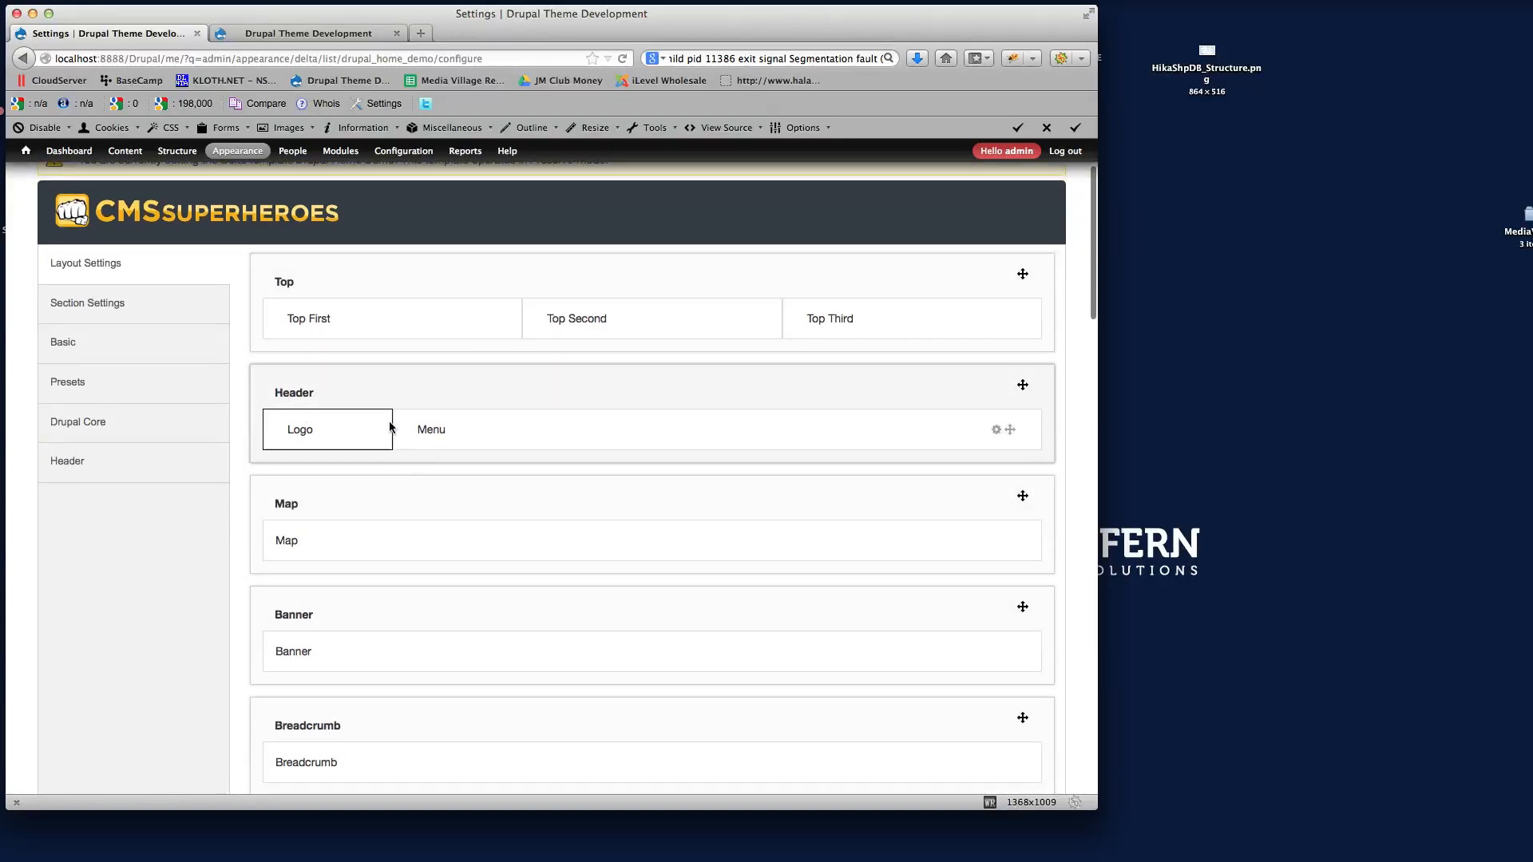
scroll(490, 466, down, 15)
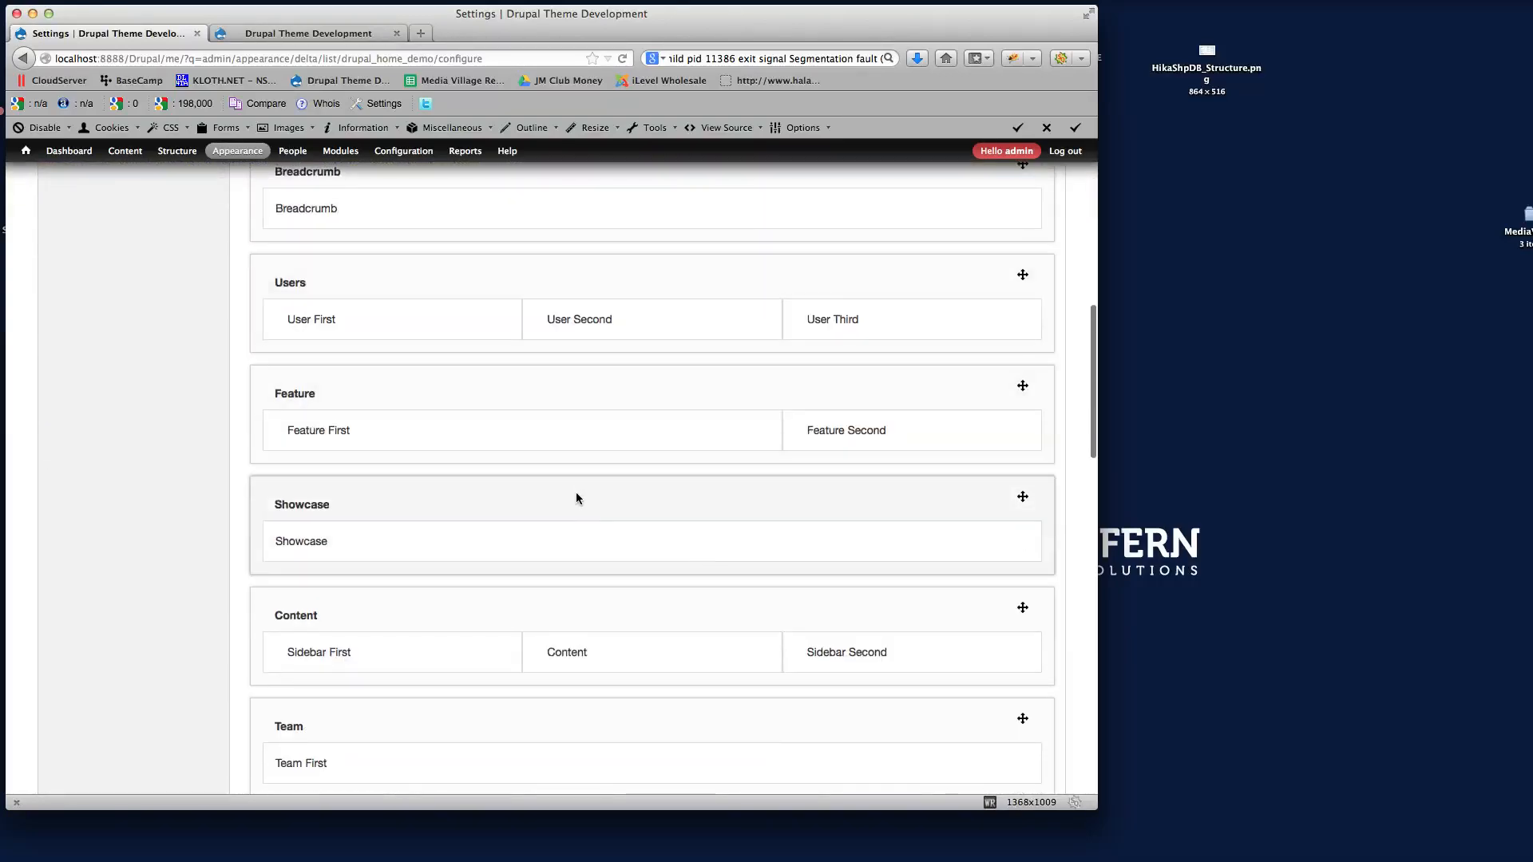
scroll(576, 498, down, 20)
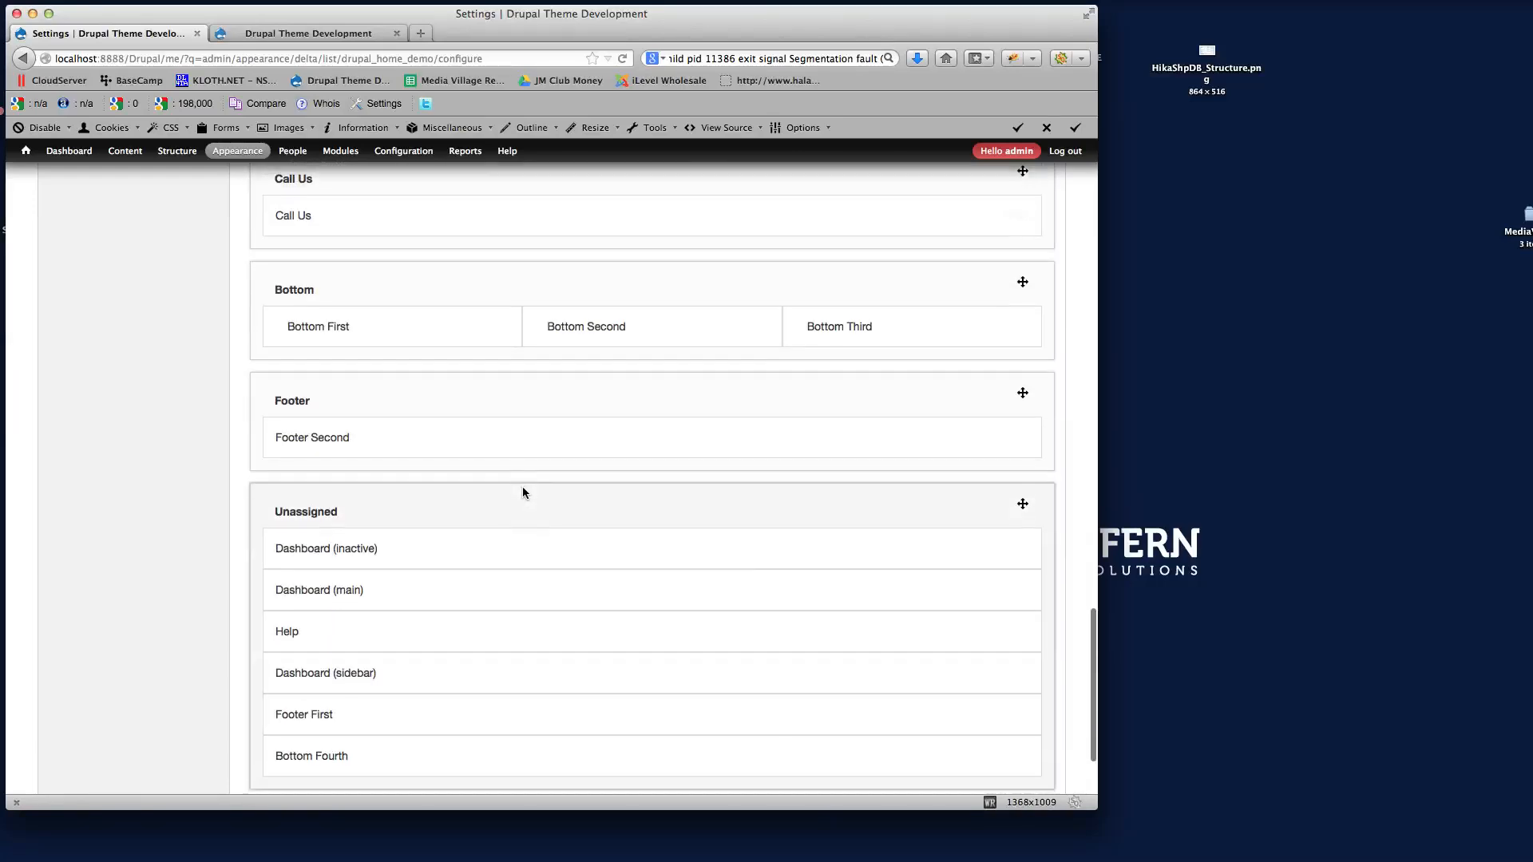
scroll(523, 492, up, 20)
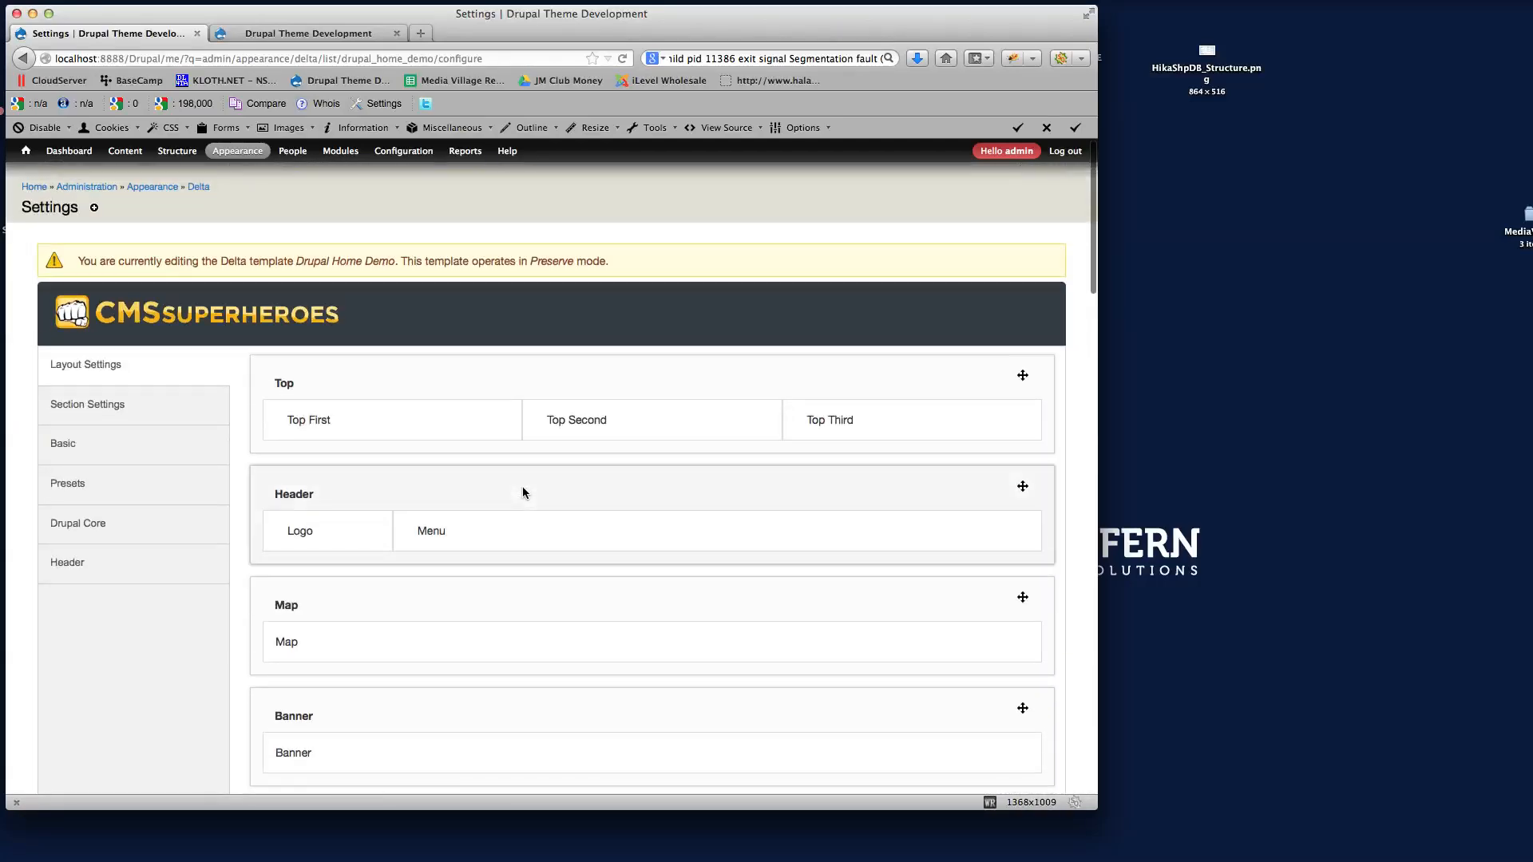
Open the configuration of the Home Parallax template instead and examine how its layout sections and regions are arranged
click(23, 58)
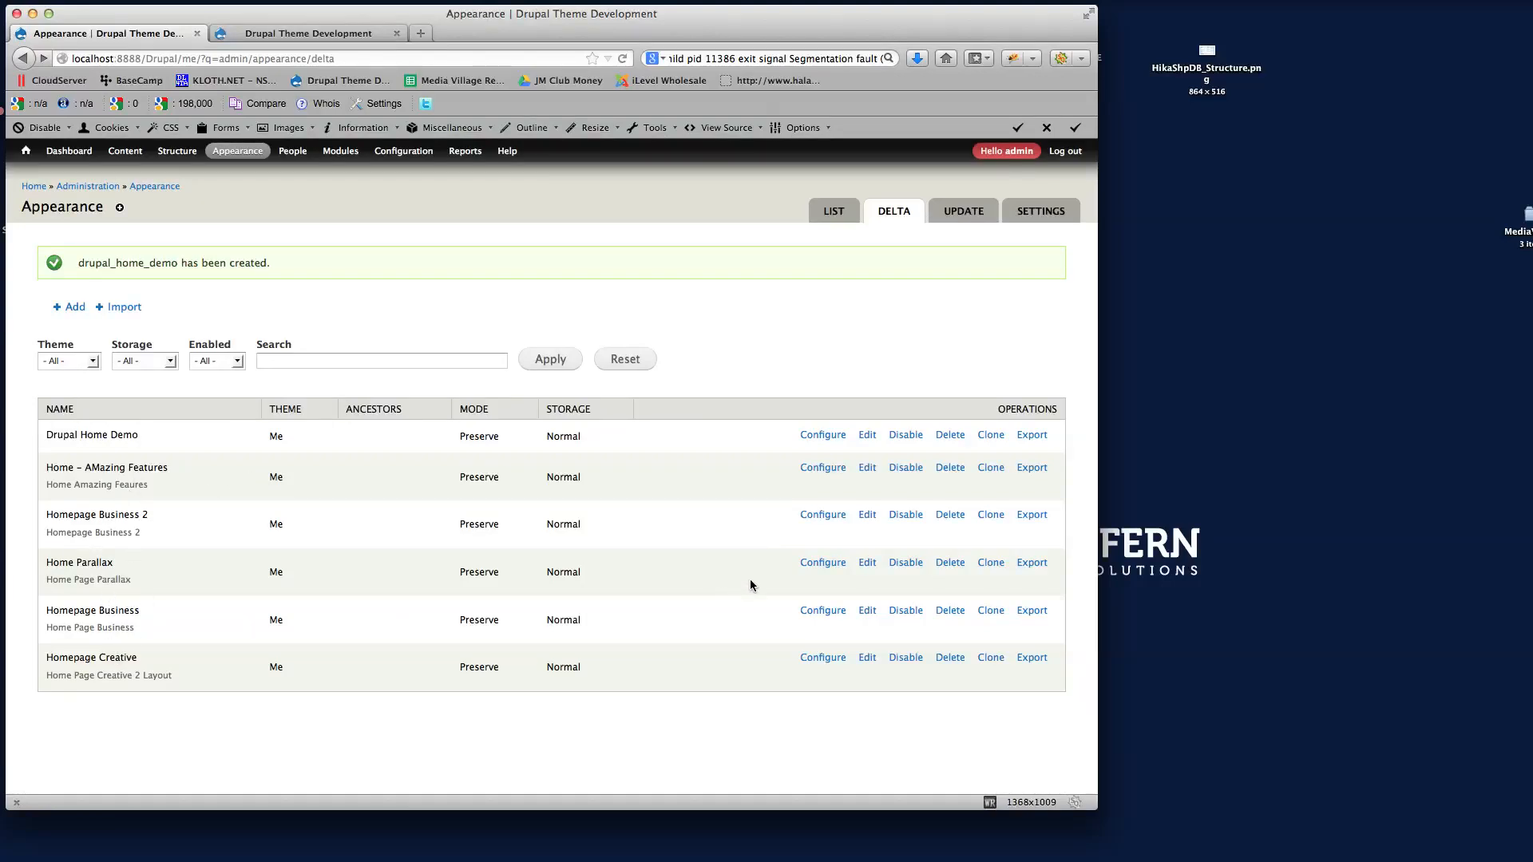
click(825, 563)
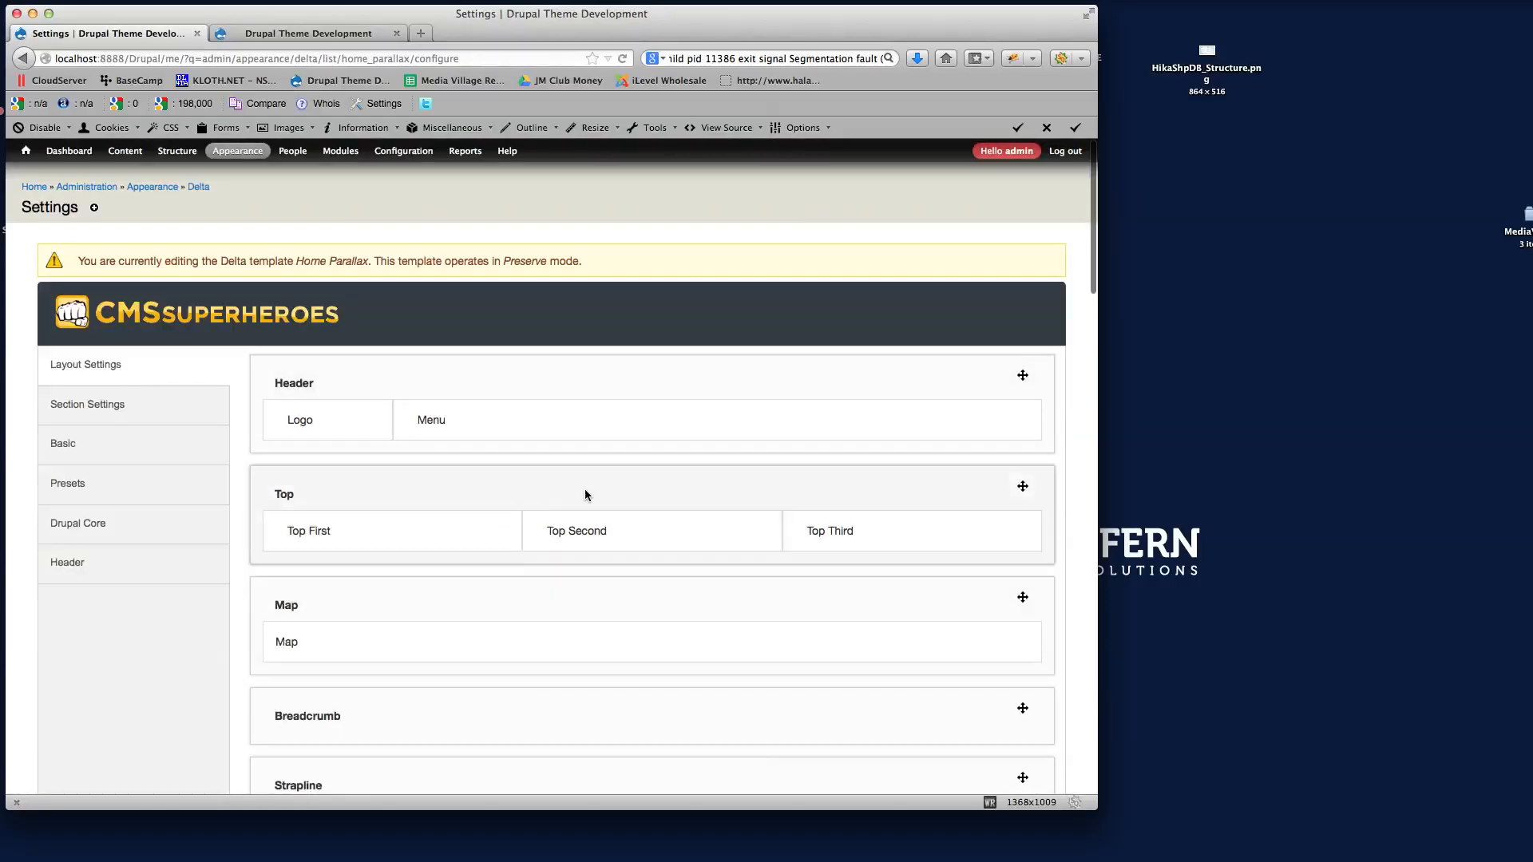
scroll(669, 458, down, 10)
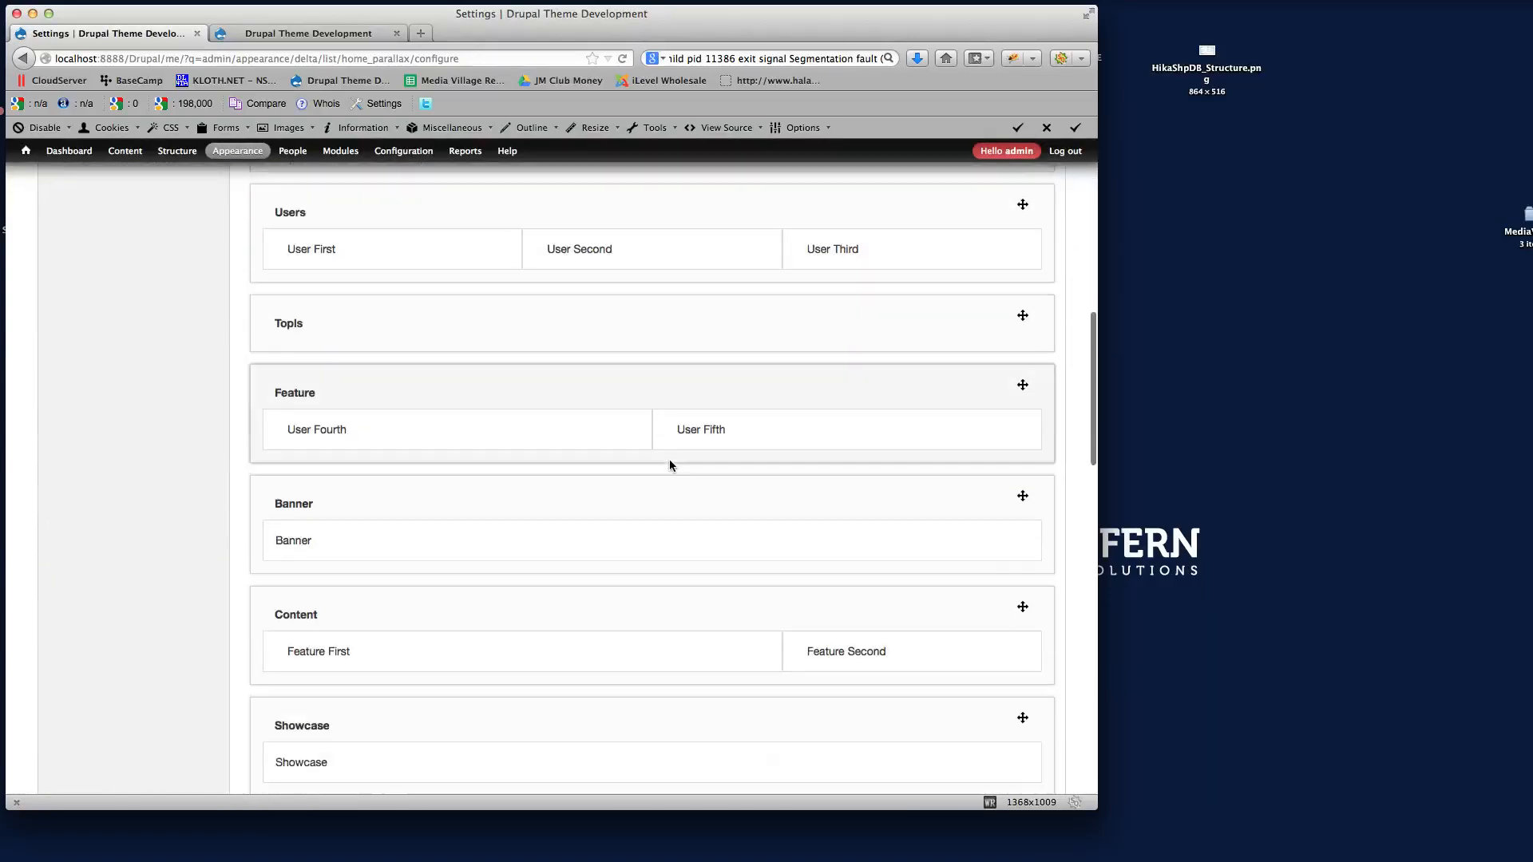
scroll(669, 458, down, 15)
scroll(612, 510, up, 10)
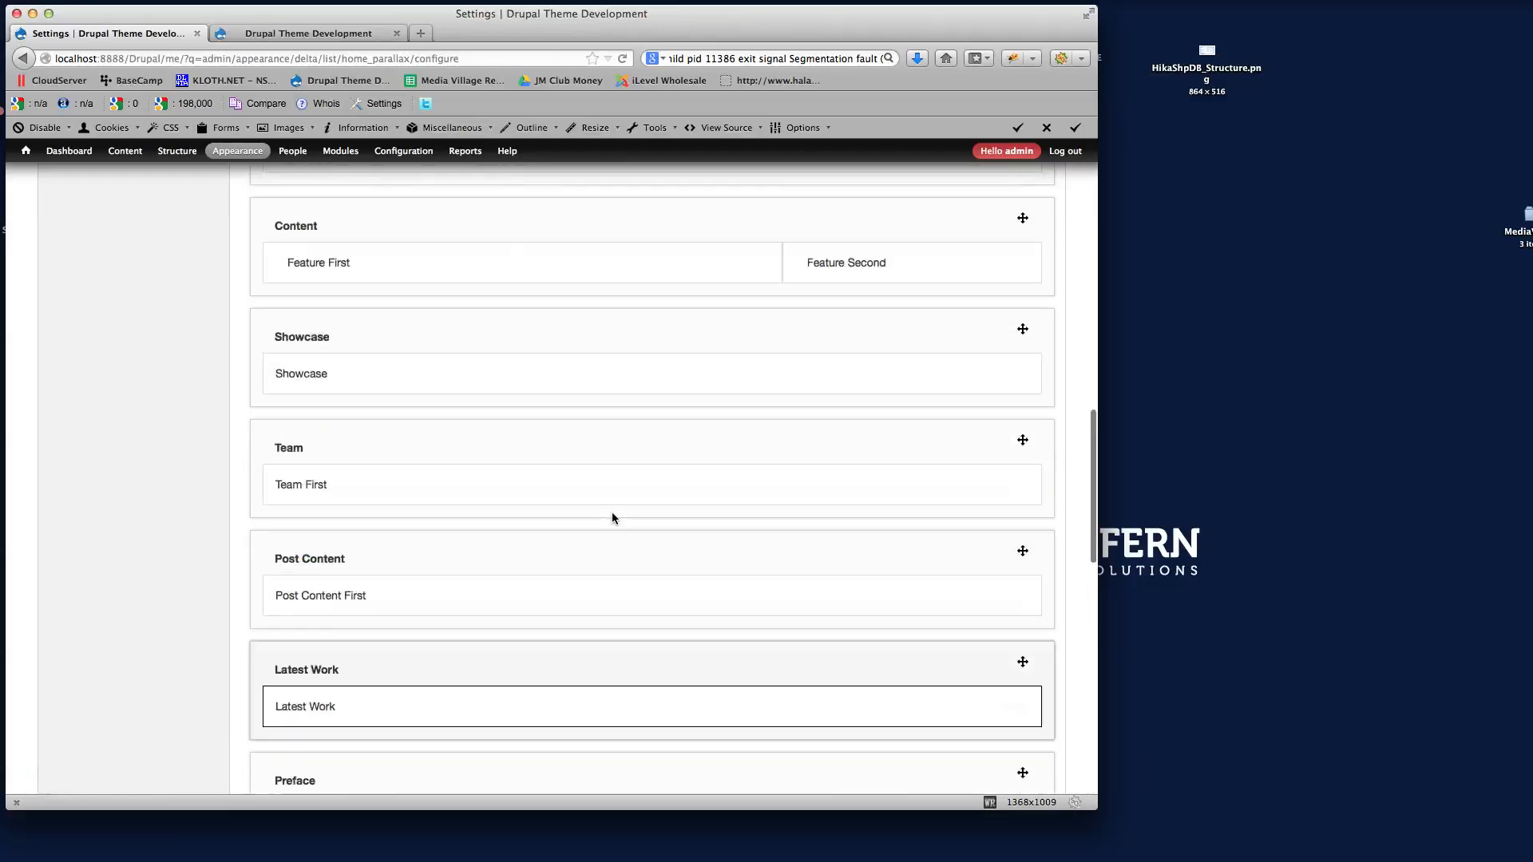
scroll(612, 518, up, 8)
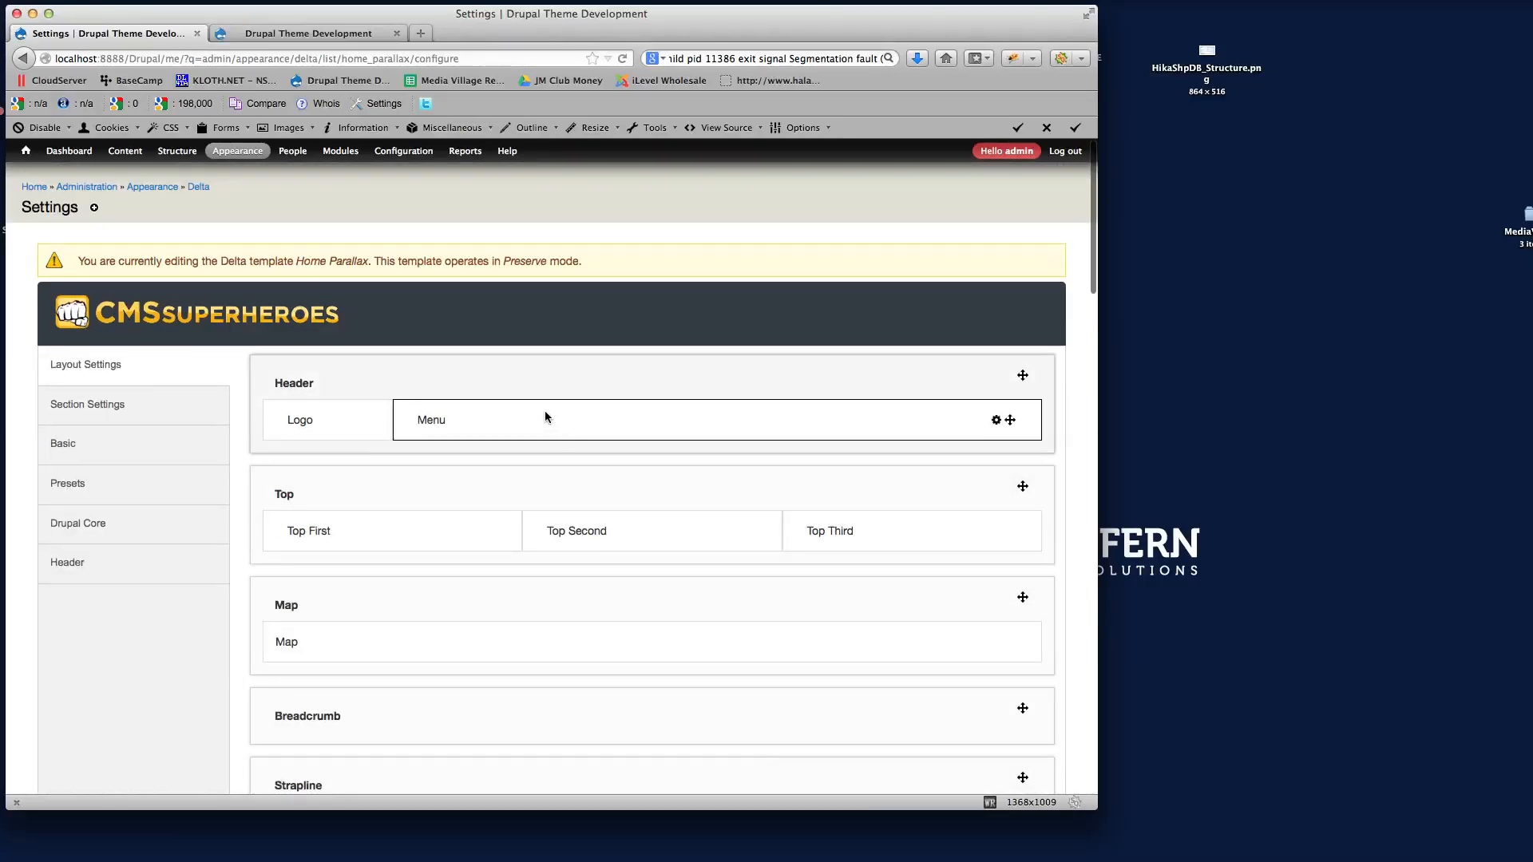
Return to the Delta template list, open the Drupal Home Demo template's configuration and review the order of its upper layout sections
click(198, 186)
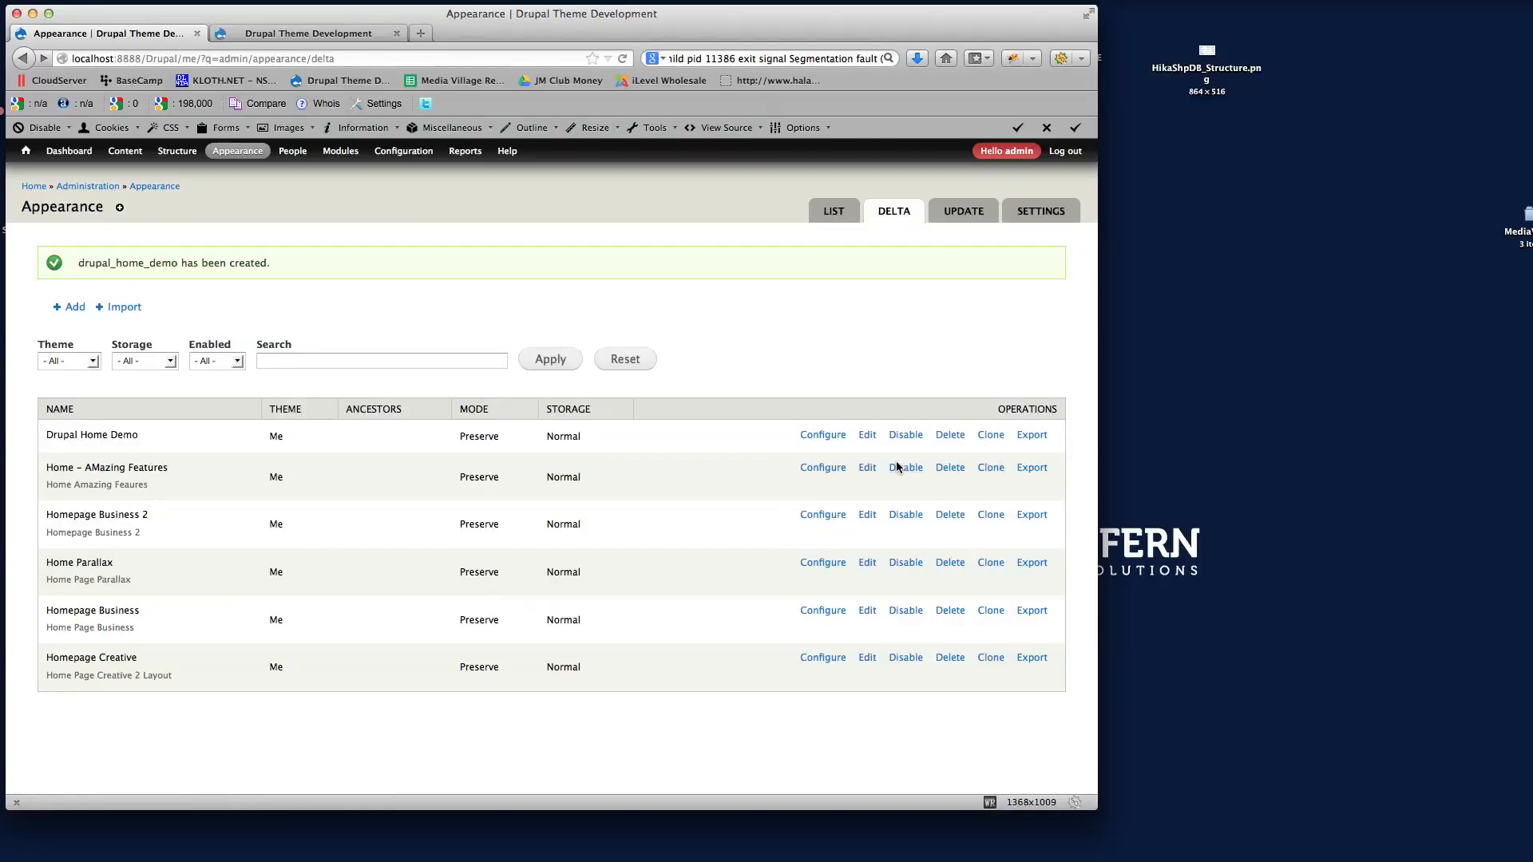
click(822, 435)
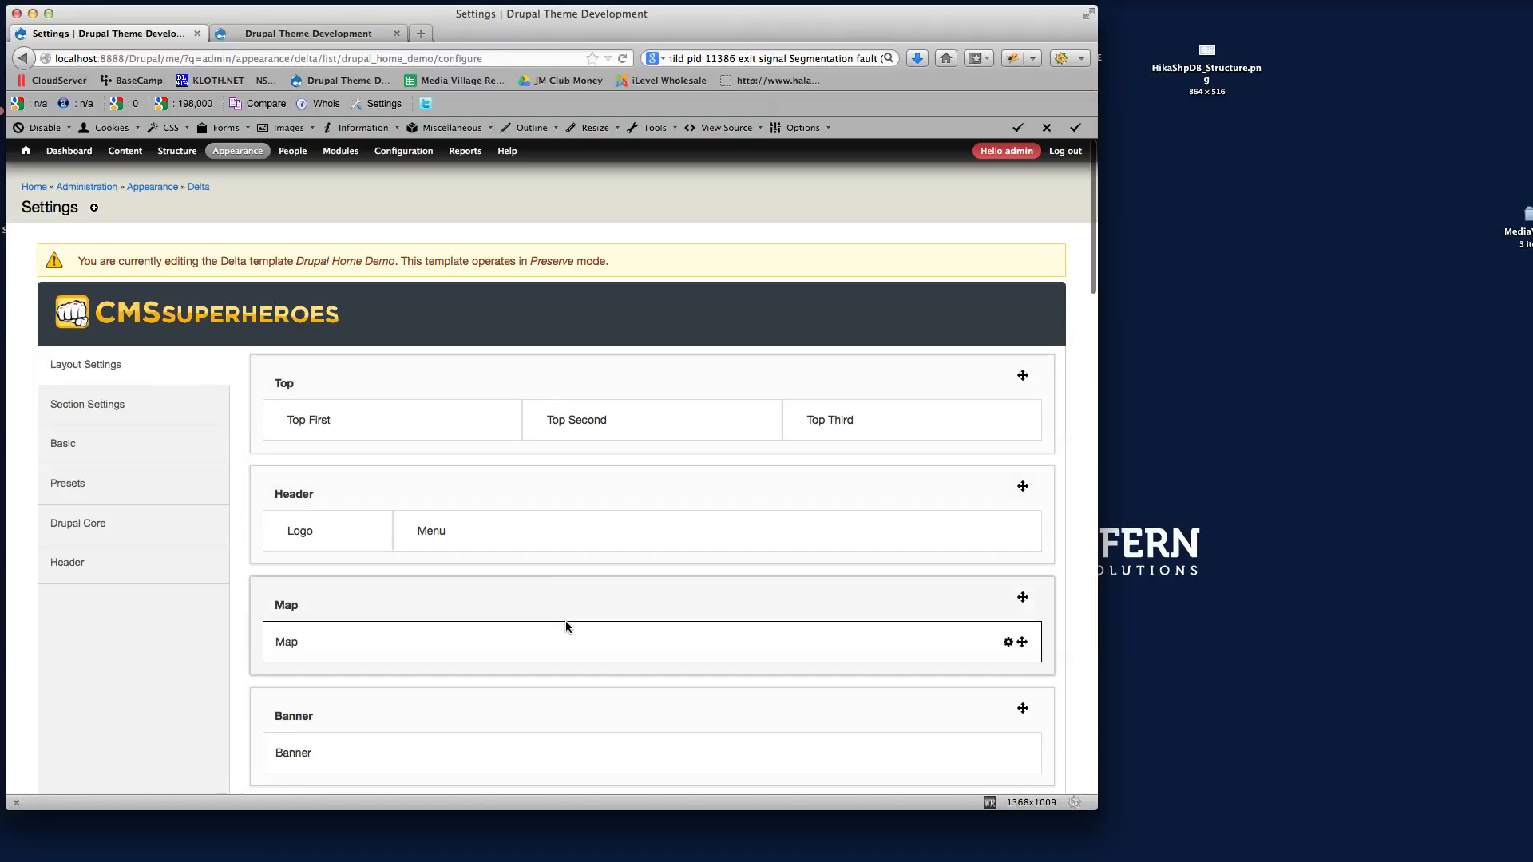
scroll(634, 532, down, 2)
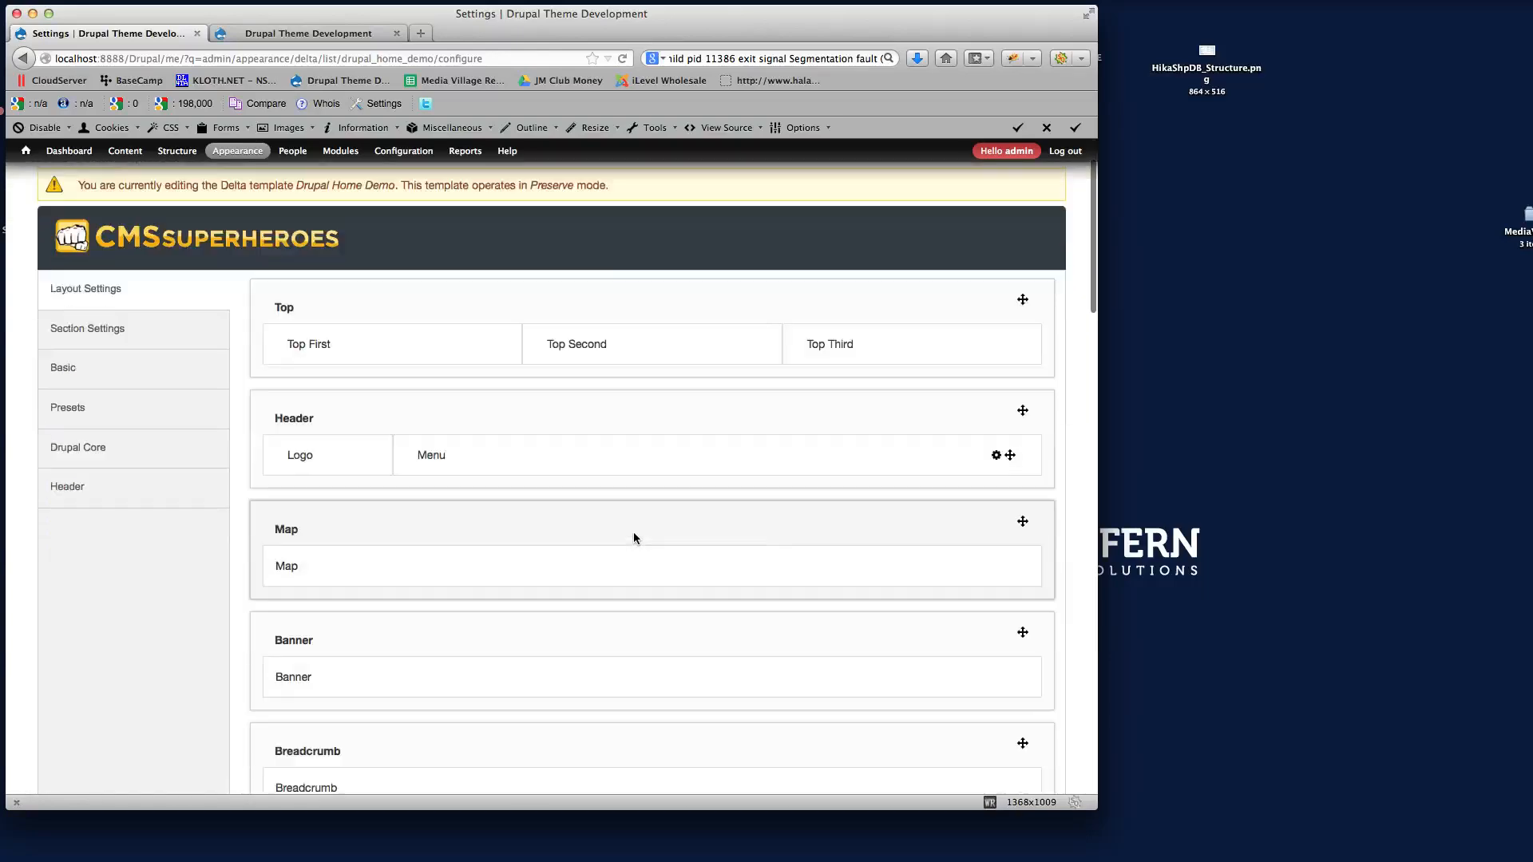
scroll(633, 534, up, 2)
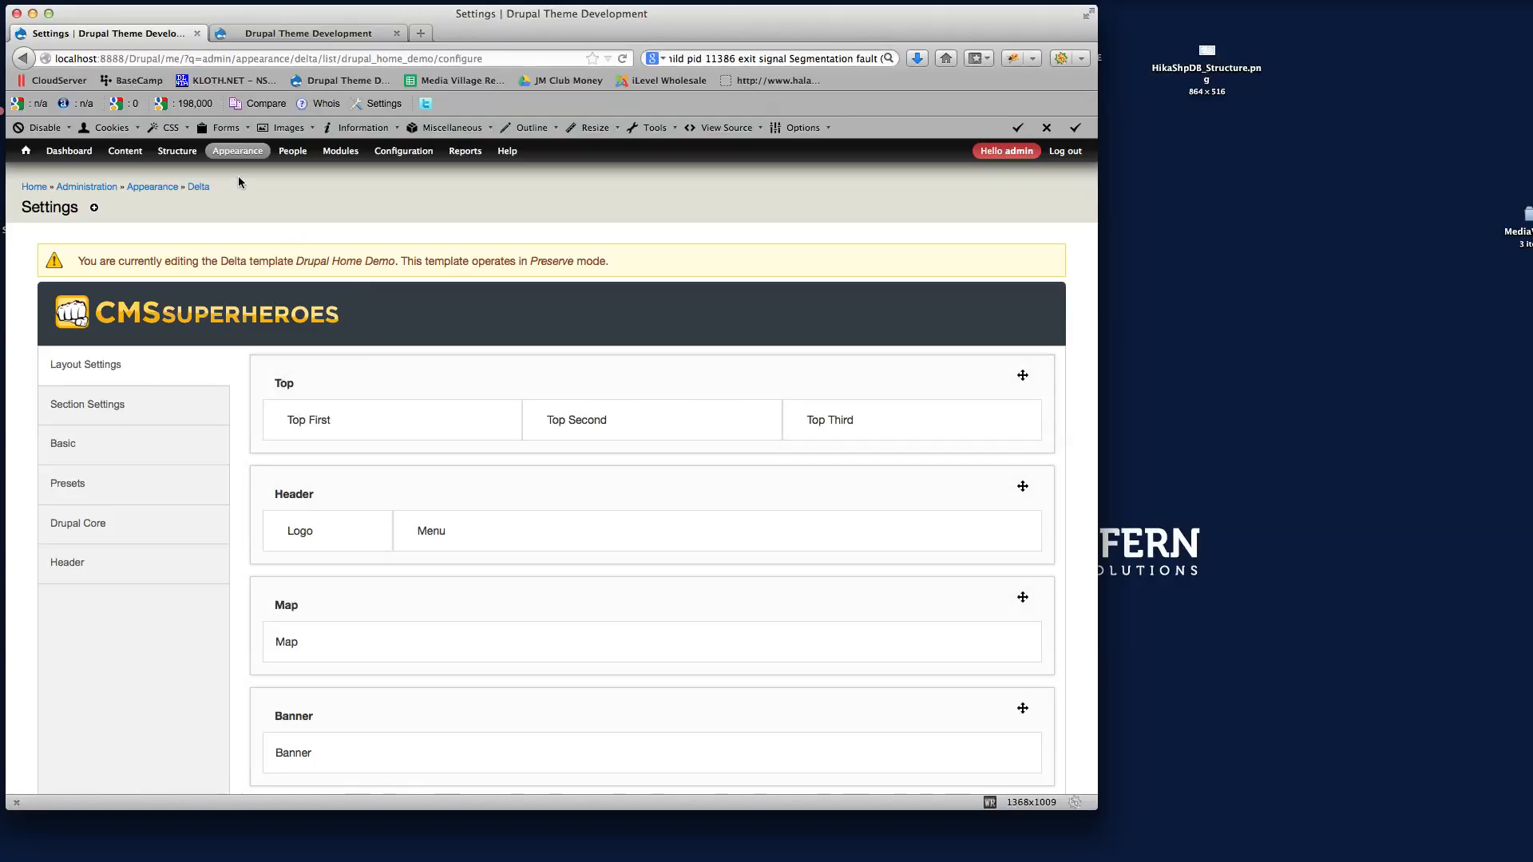
Start a new context in the site structure settings, name it "Drupal Home Demo" and leave its tag and description empty
mouse_move(145, 156)
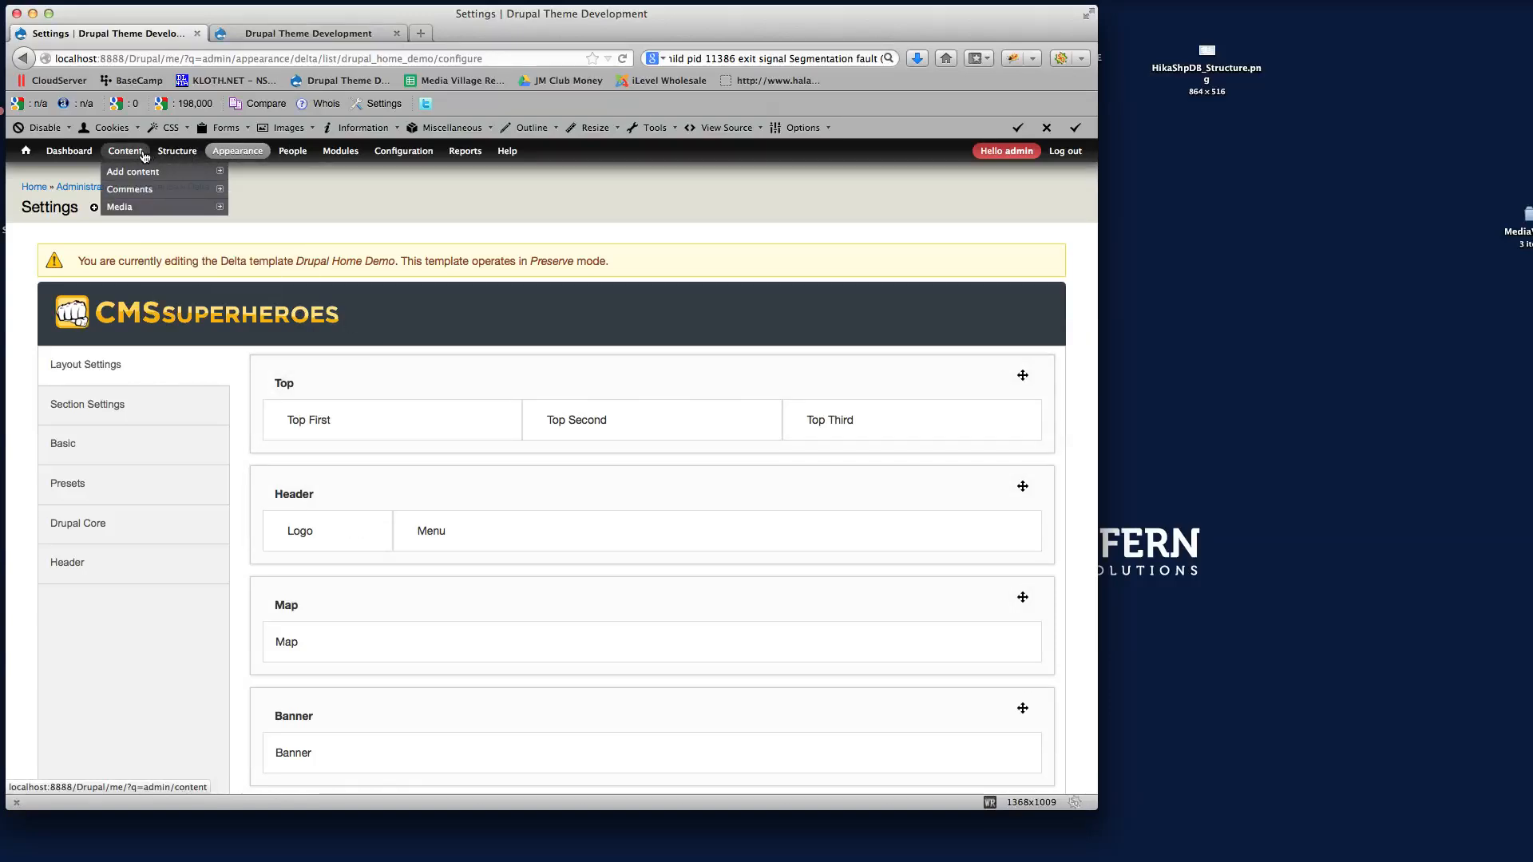
click(175, 227)
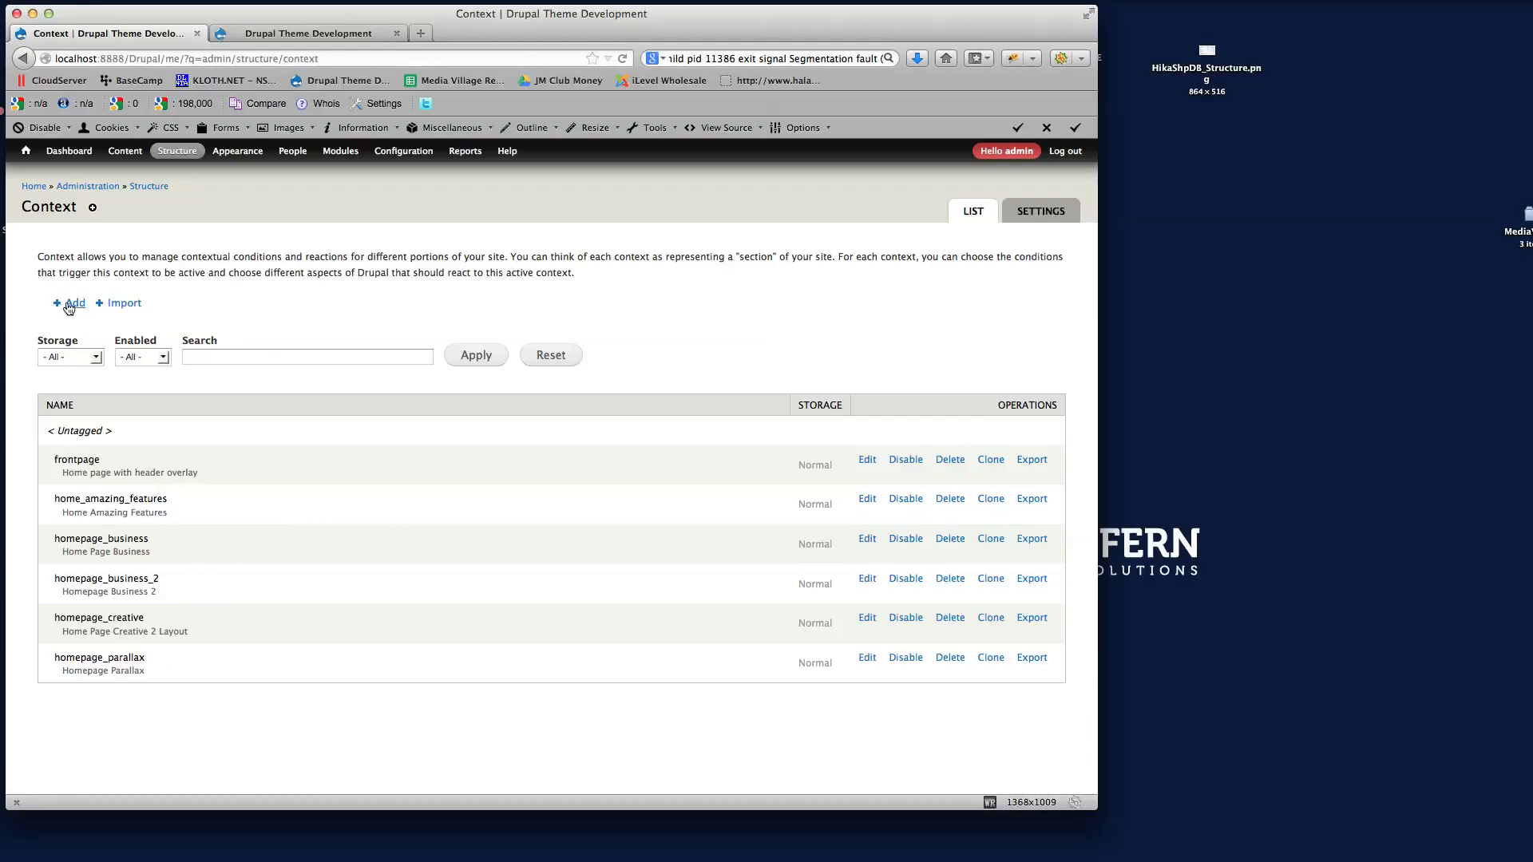
click(72, 304)
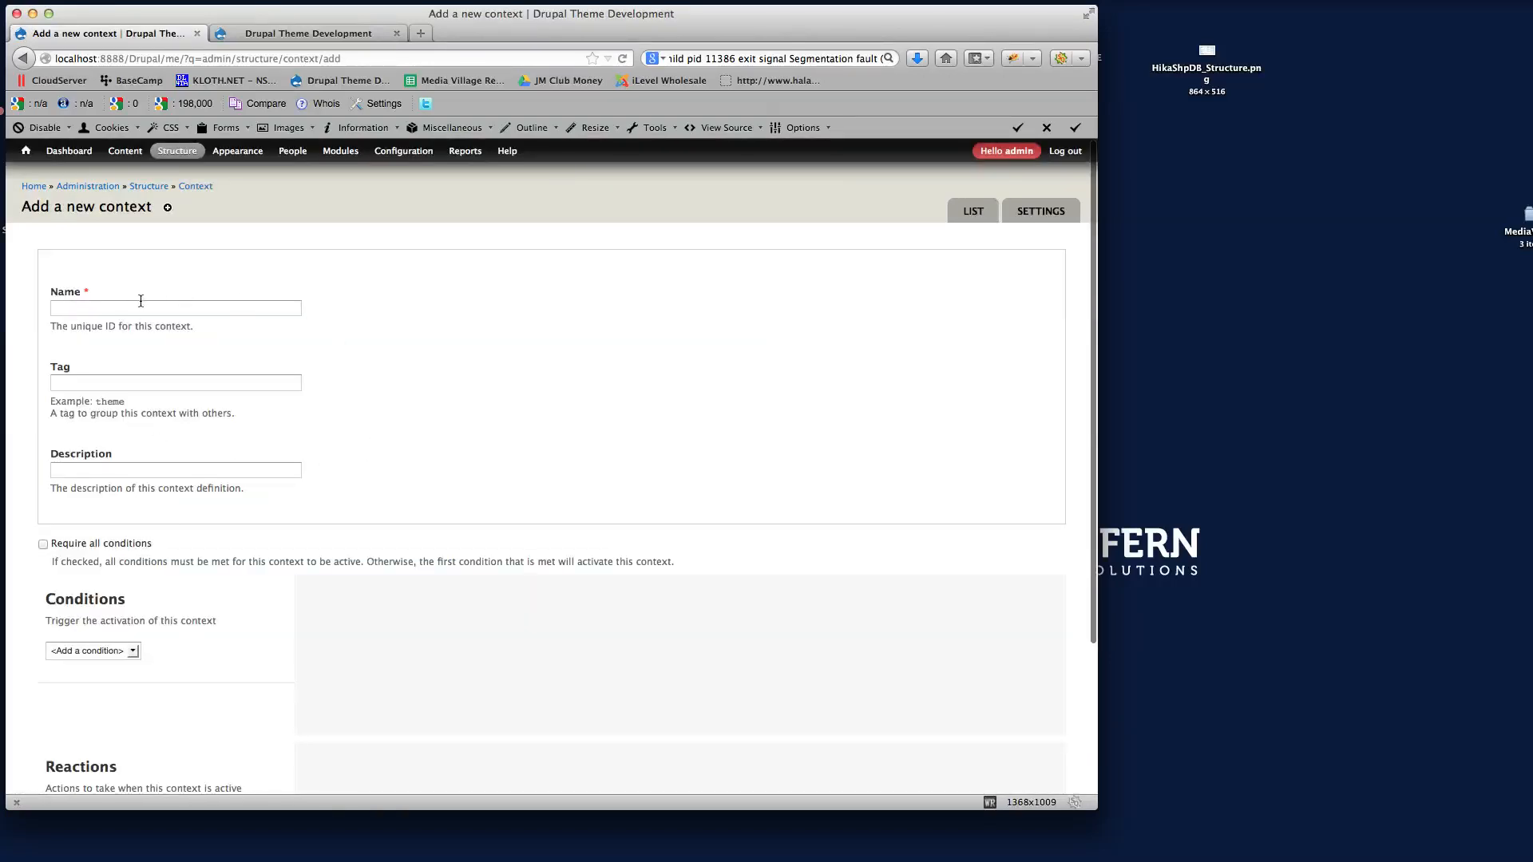
click(112, 308)
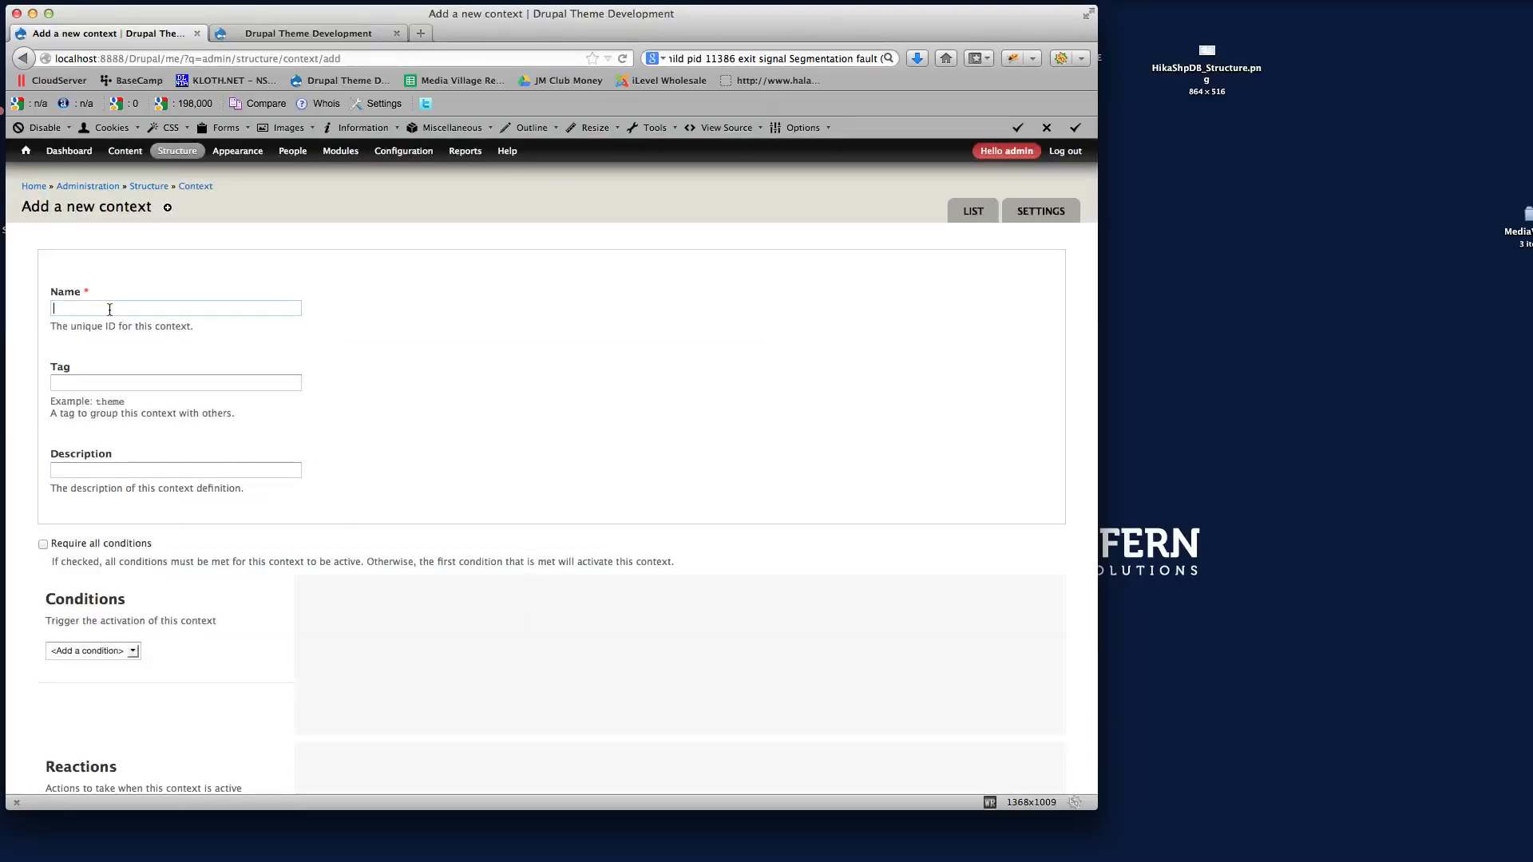
text(Drupal)
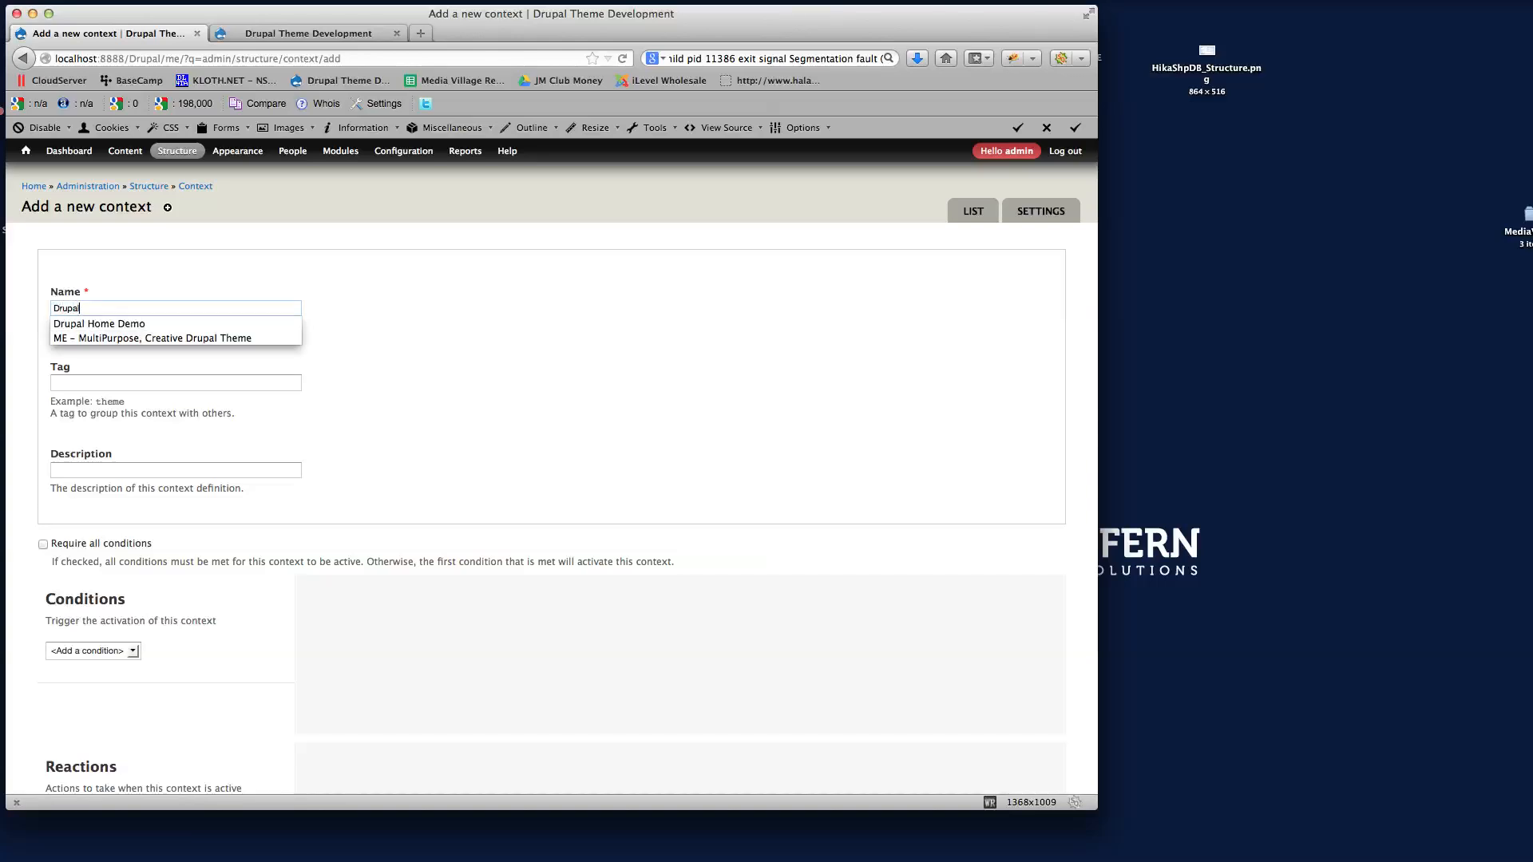
key(Down)
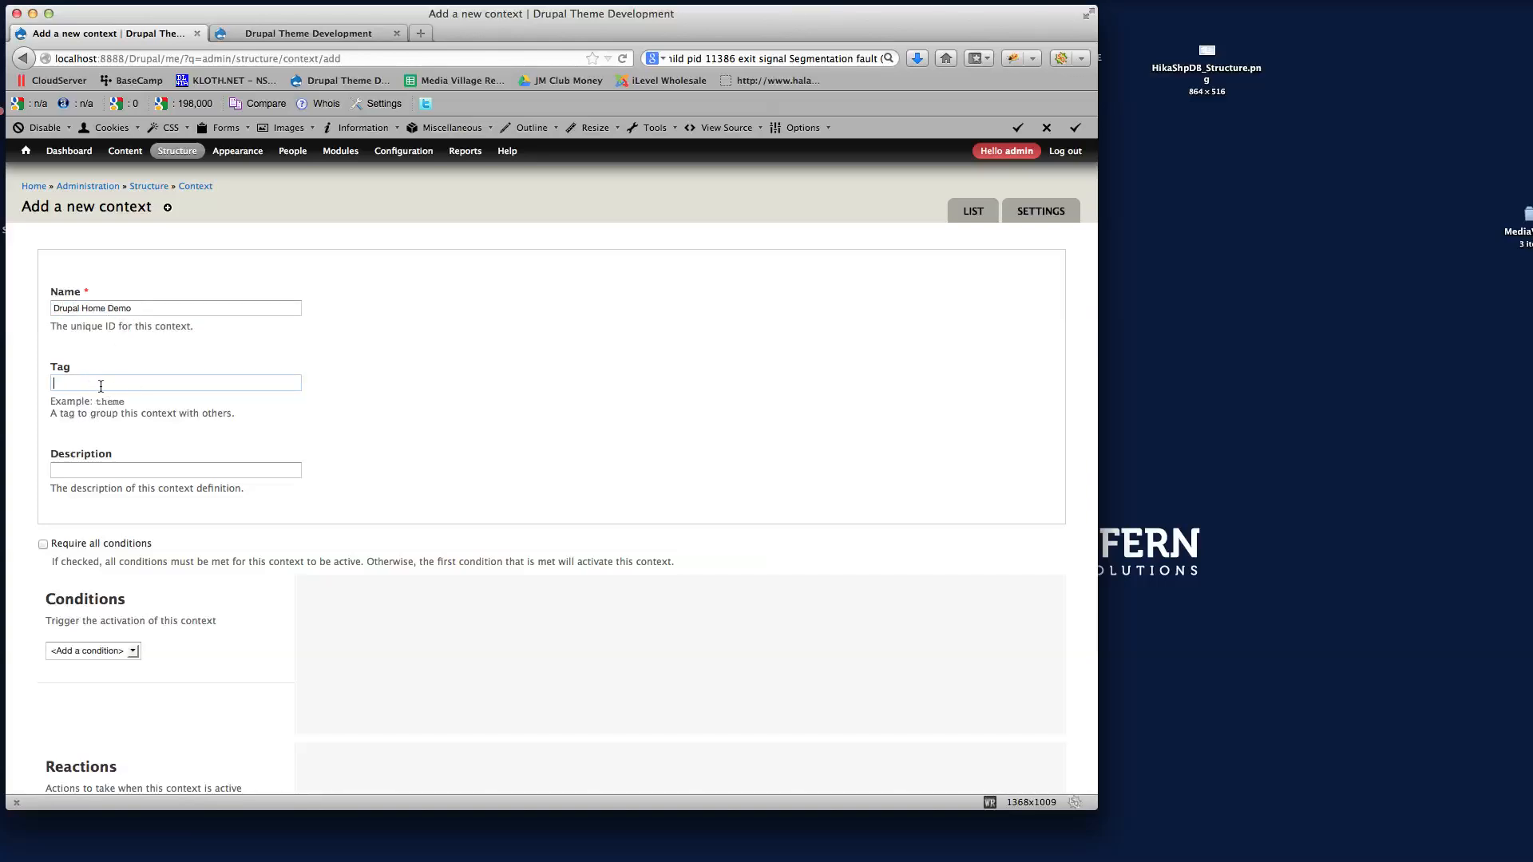
click(100, 468)
scroll(490, 415, down, 5)
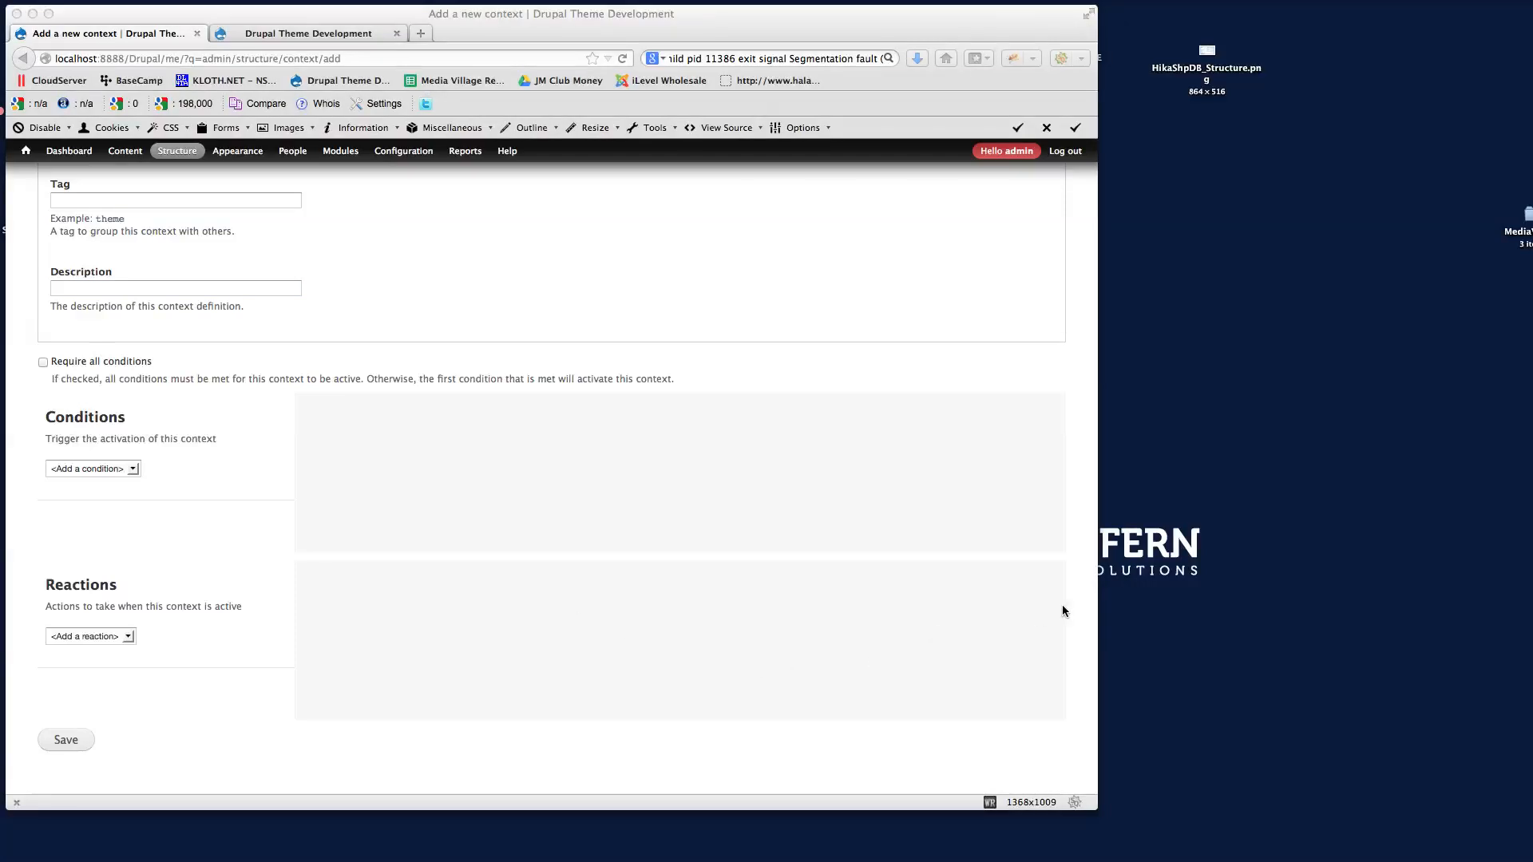
click(466, 582)
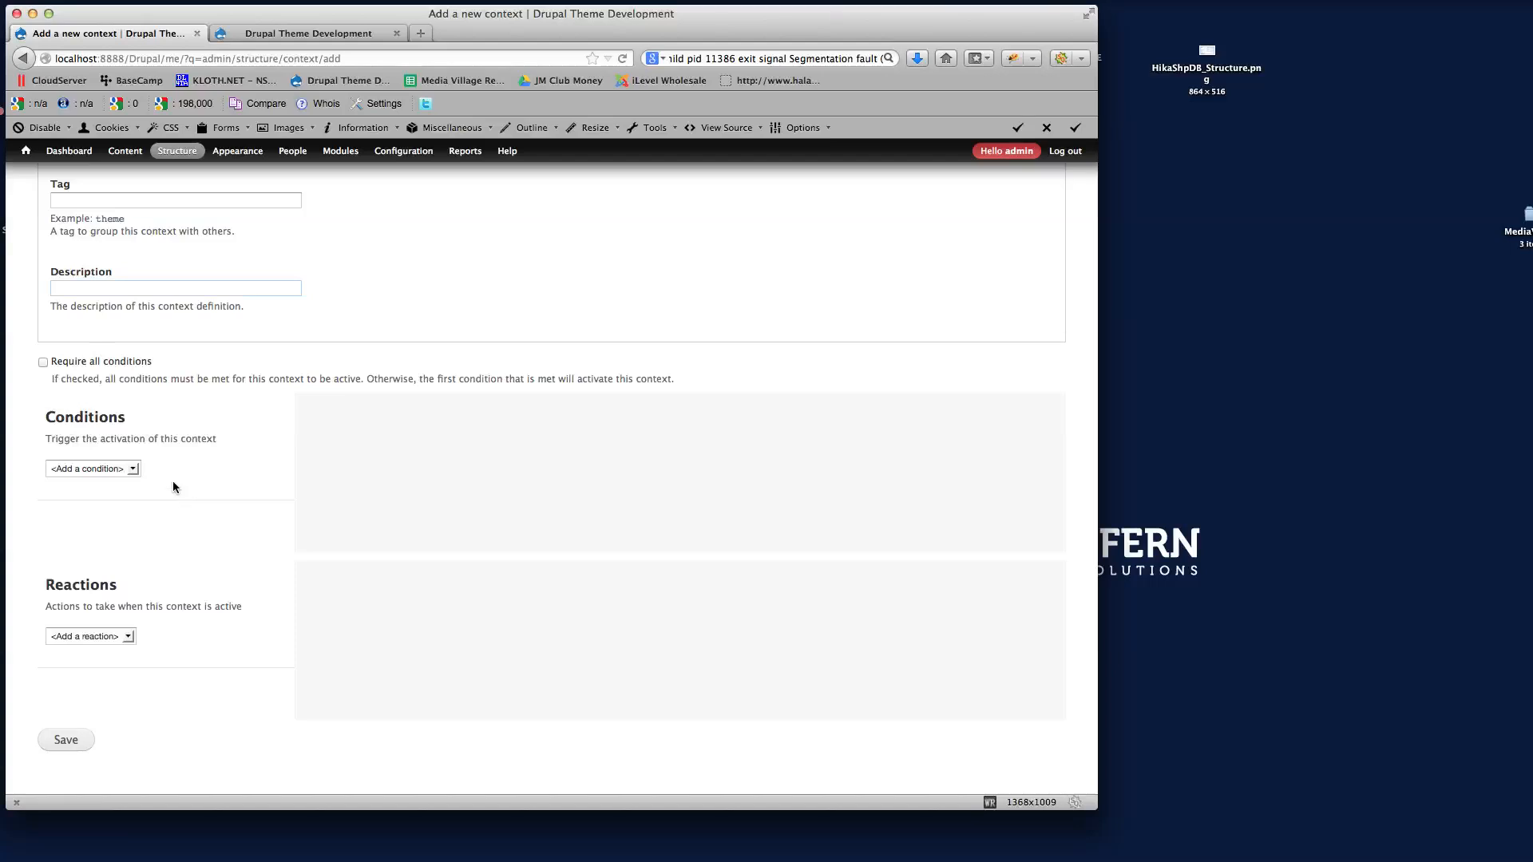
Reload the site's front end, open the Drupal Home Demo page and check its URL path and node number
click(289, 32)
mouse_move(546, 224)
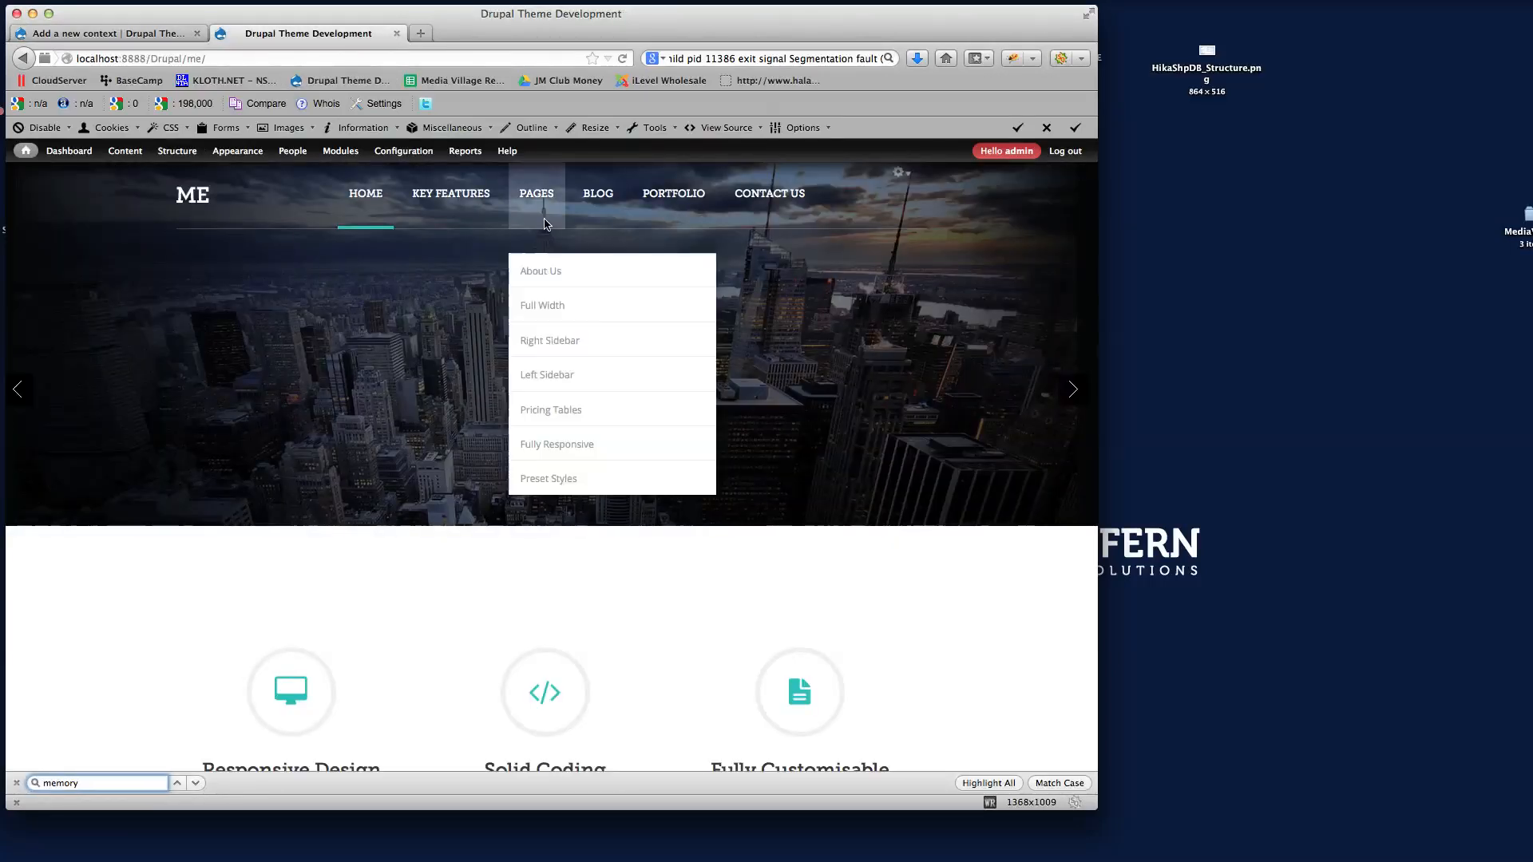
click(624, 59)
mouse_move(364, 206)
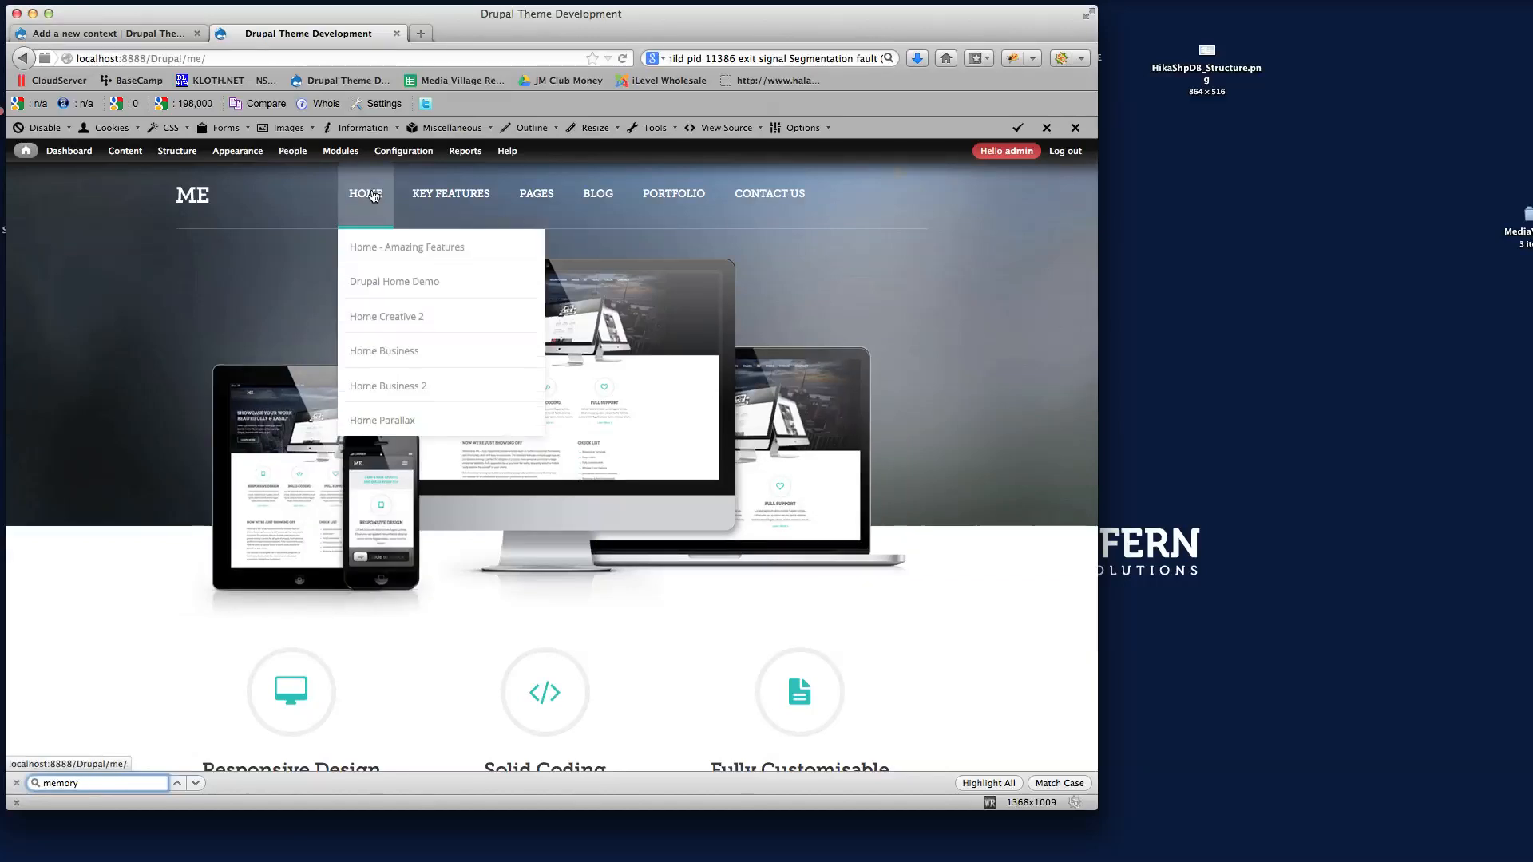
click(377, 292)
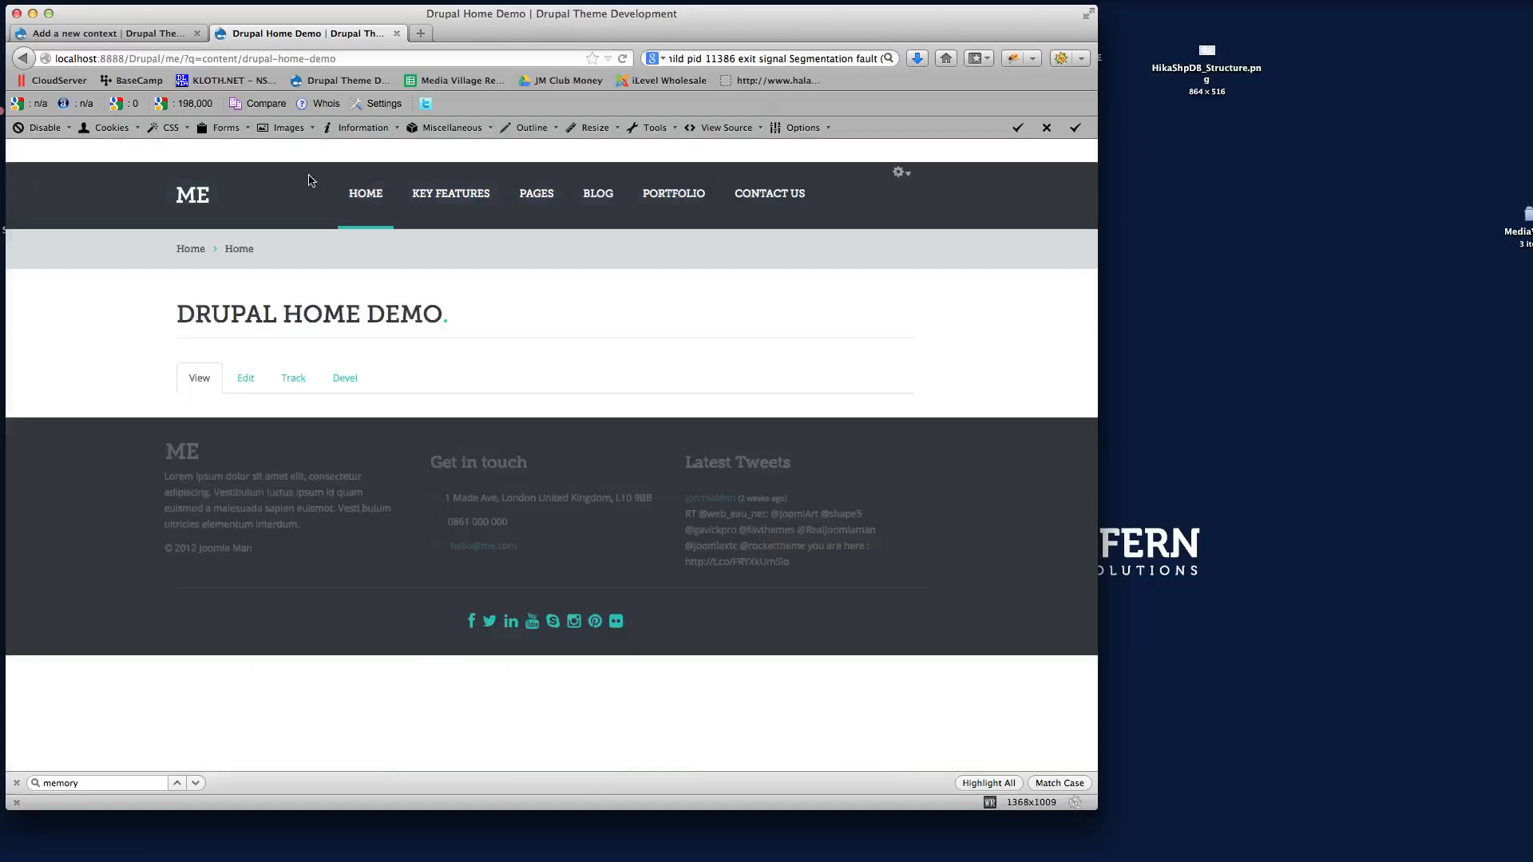
mouse_move(301, 159)
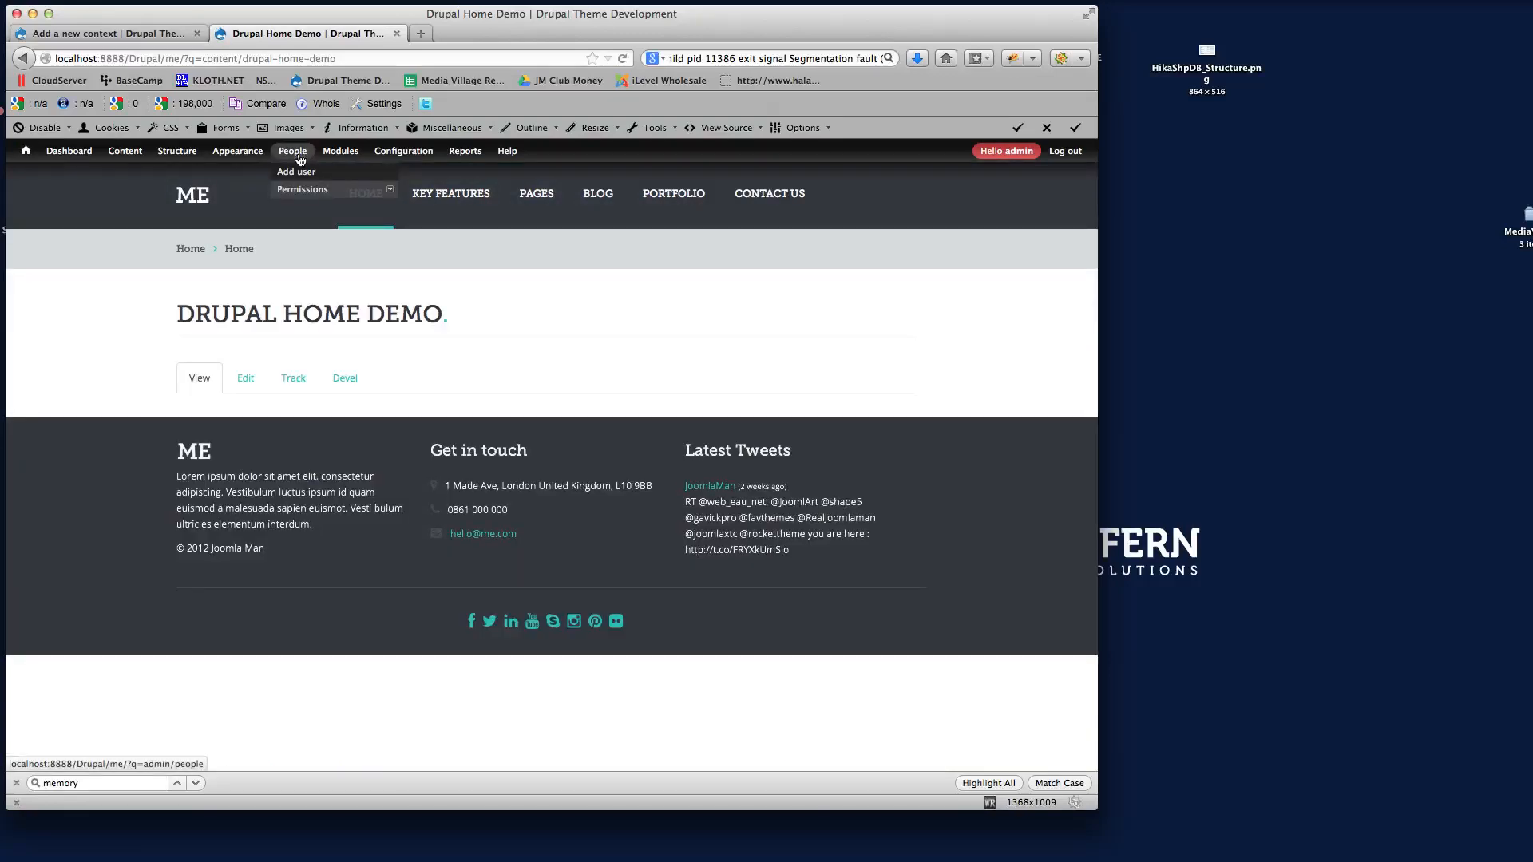
click(201, 58)
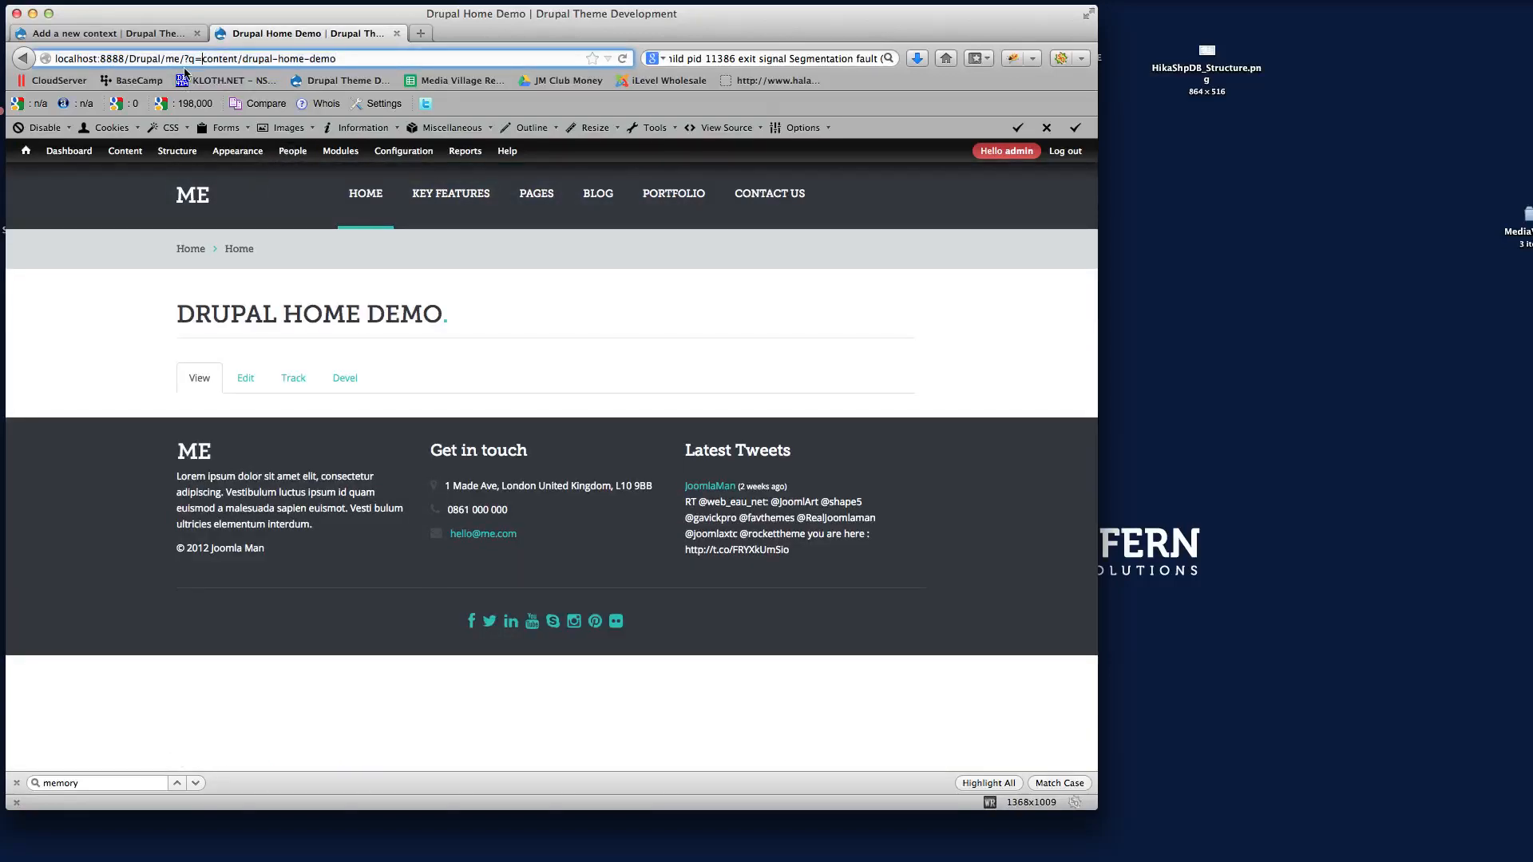
drag(184, 58, 338, 60)
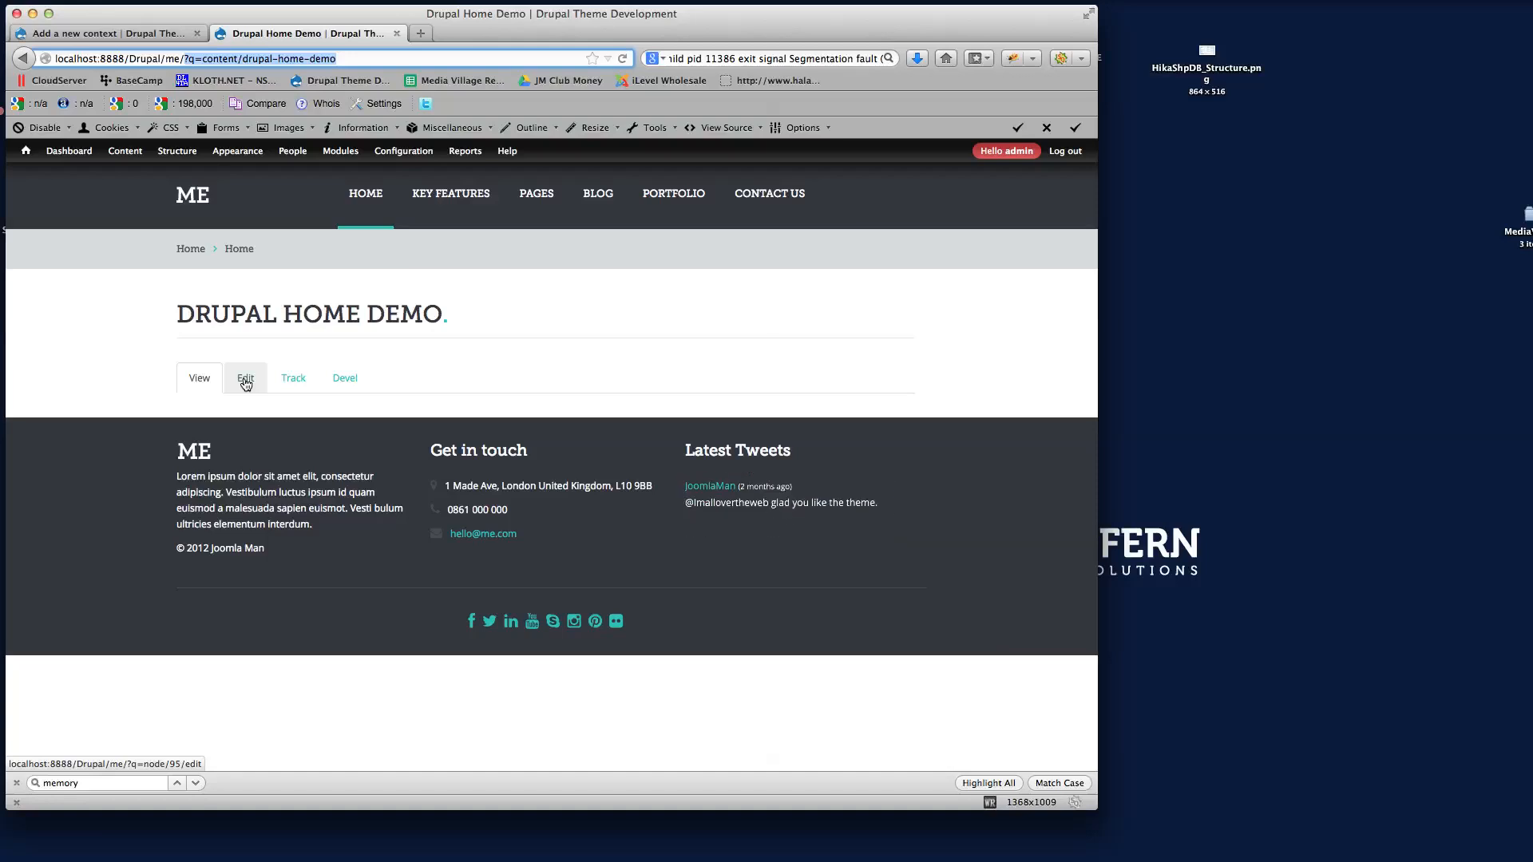
mouse_move(155, 138)
Return to the new context form and add a Path condition set to node/95
click(96, 32)
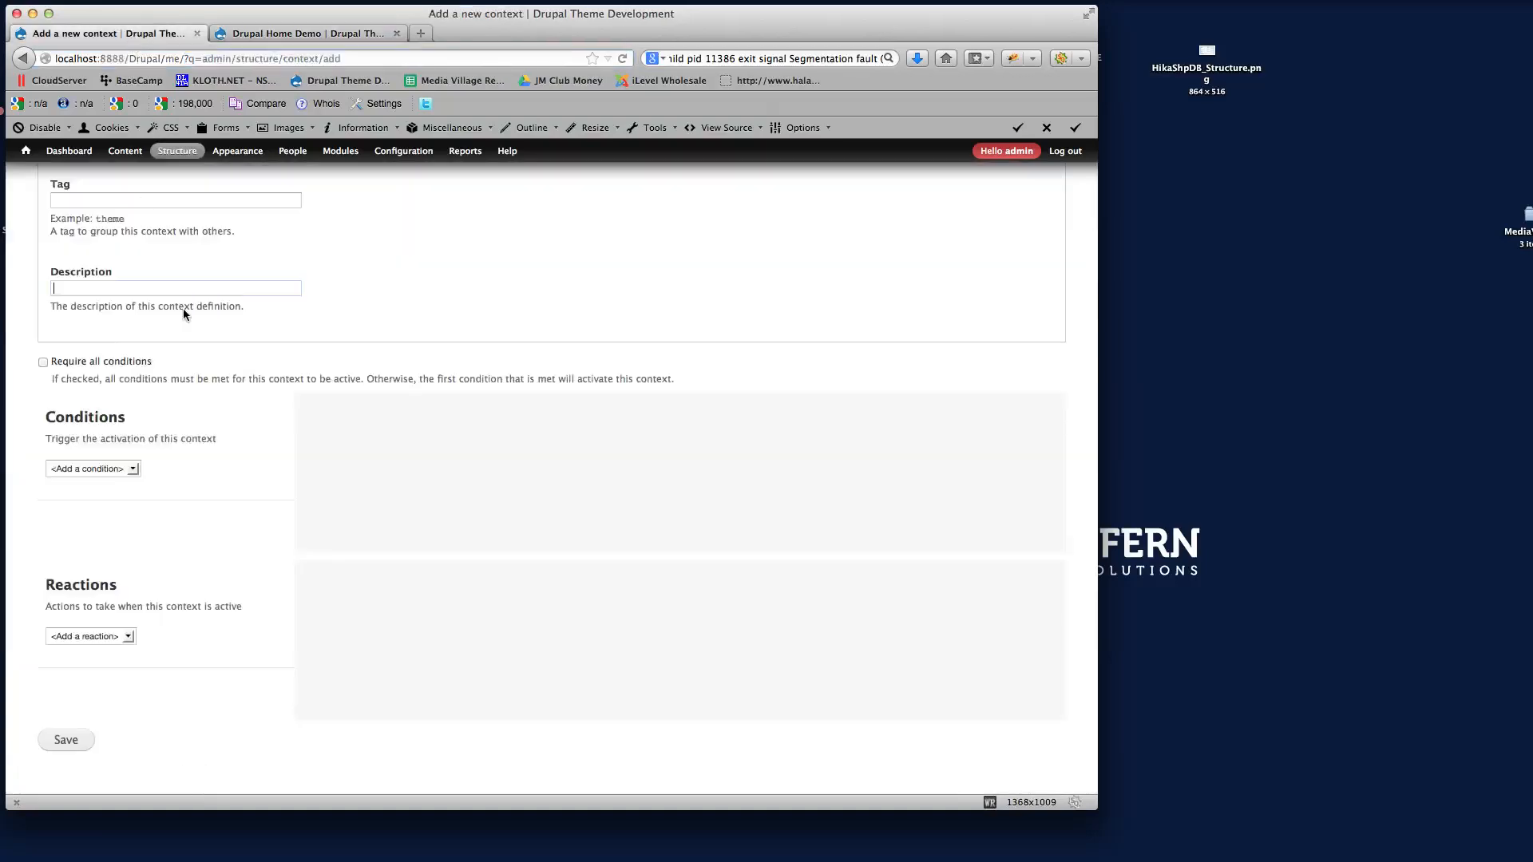
click(107, 468)
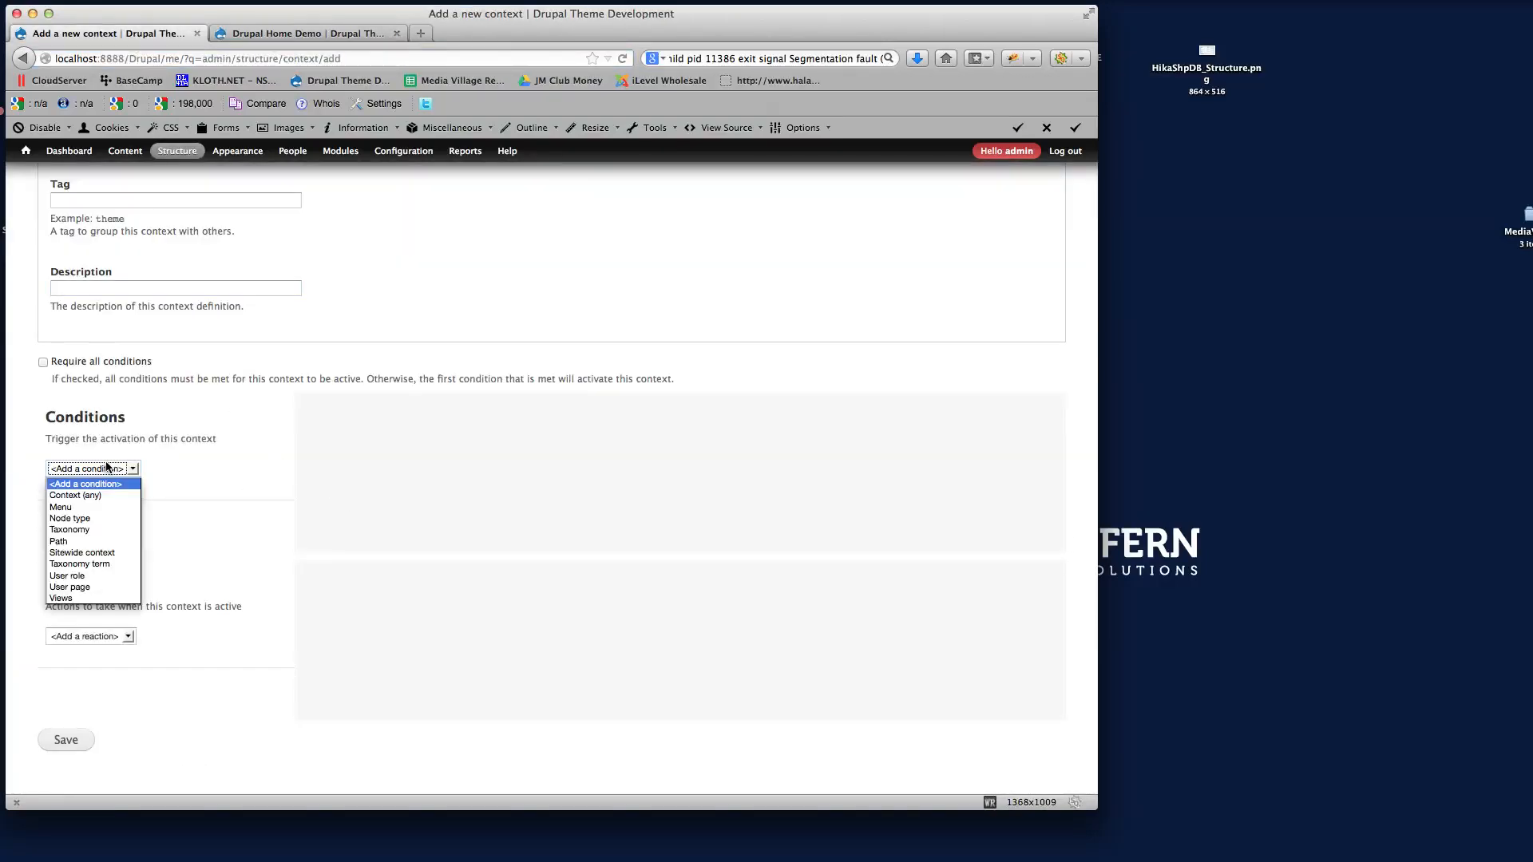
click(86, 542)
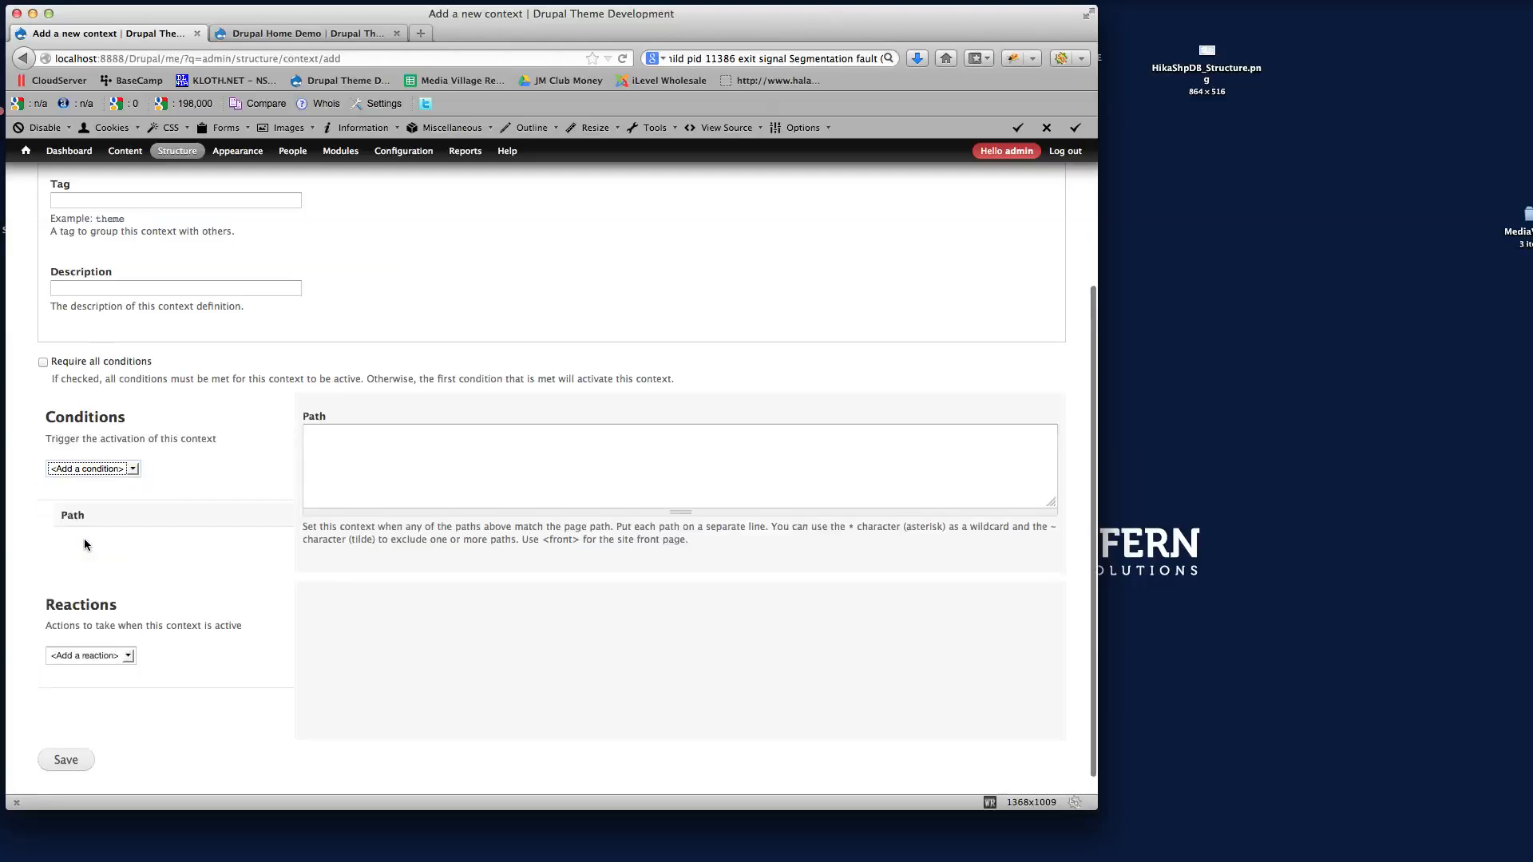
click(352, 440)
text(node/)
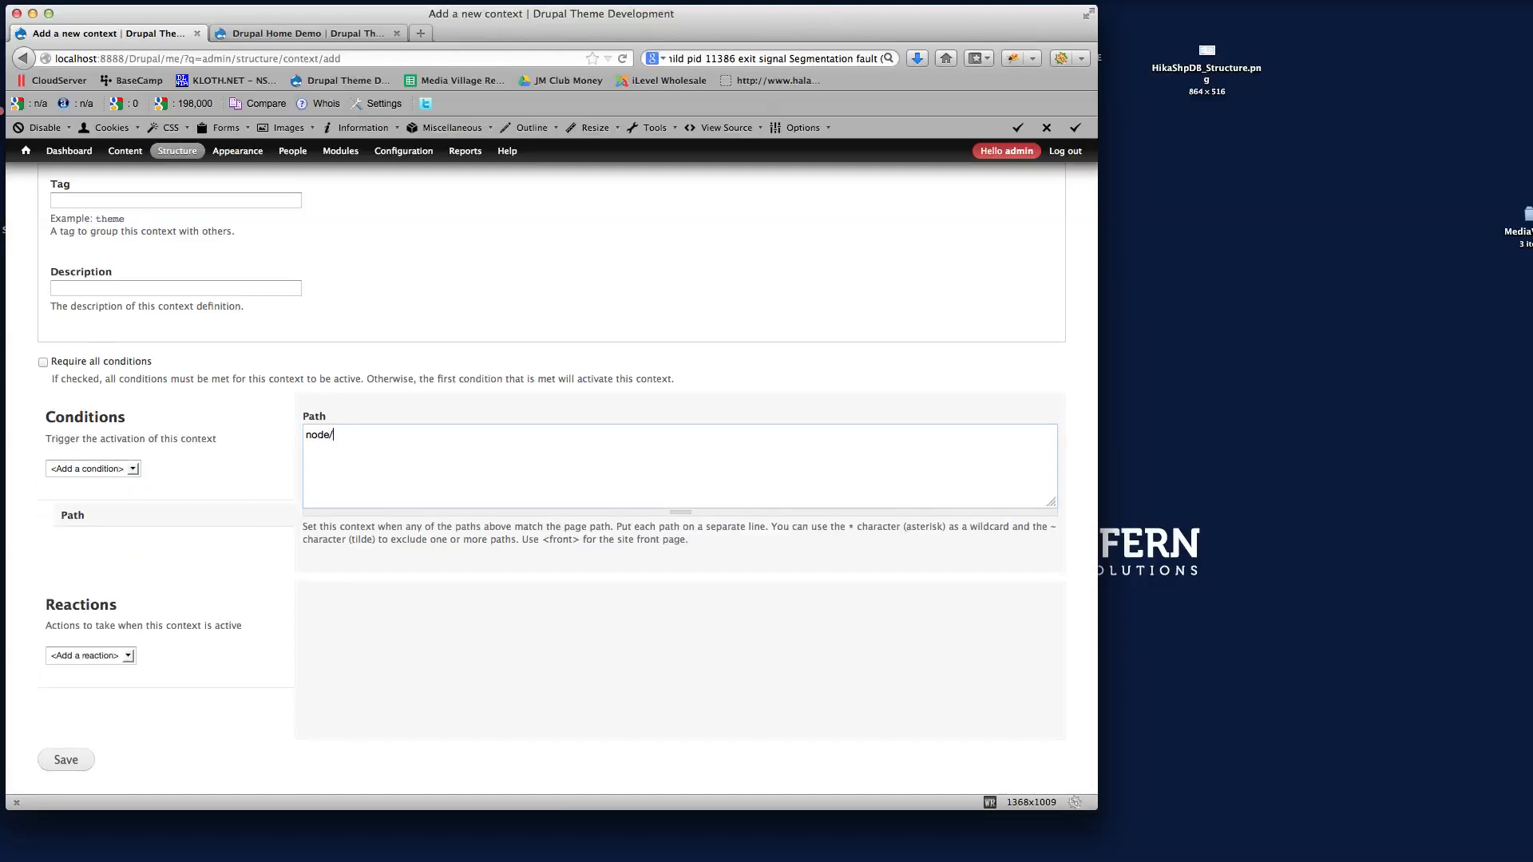
text(95)
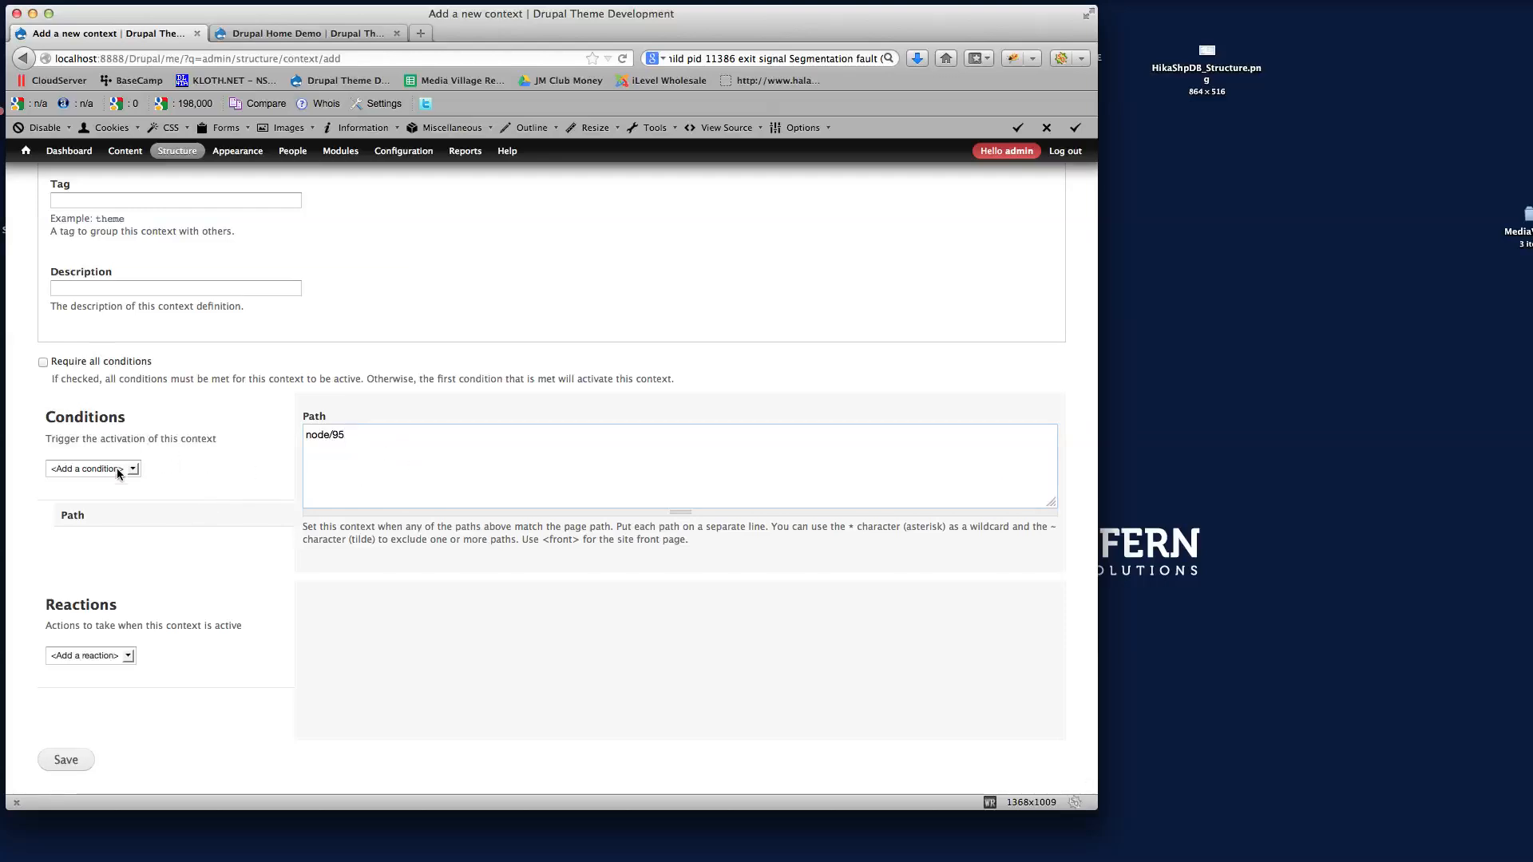
drag(370, 440, 277, 429)
Add a Delta reaction to the context and select the Drupal Home Demo theme settings template
click(112, 655)
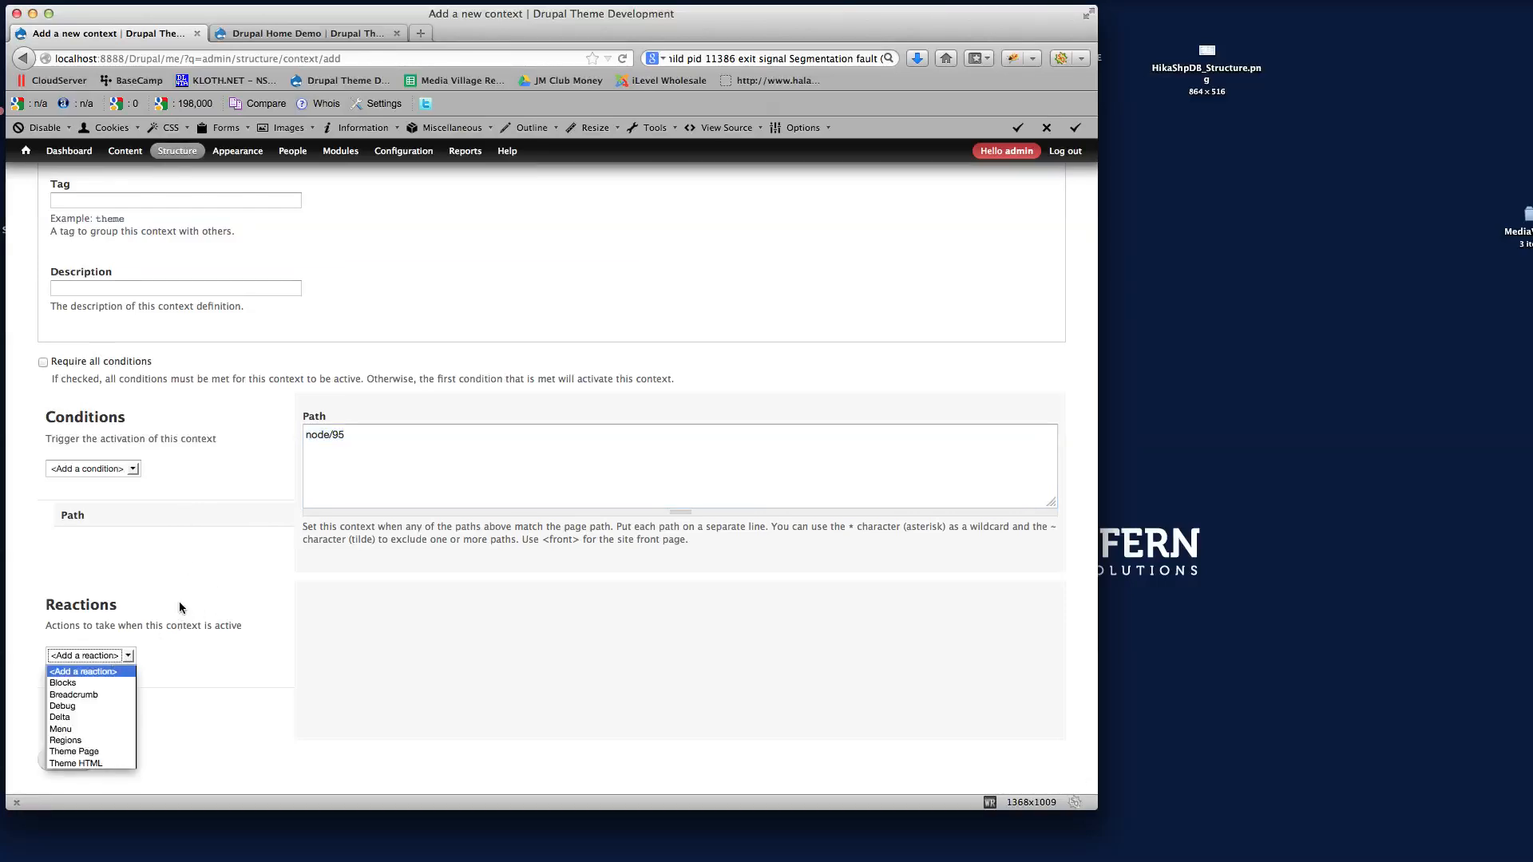
click(75, 717)
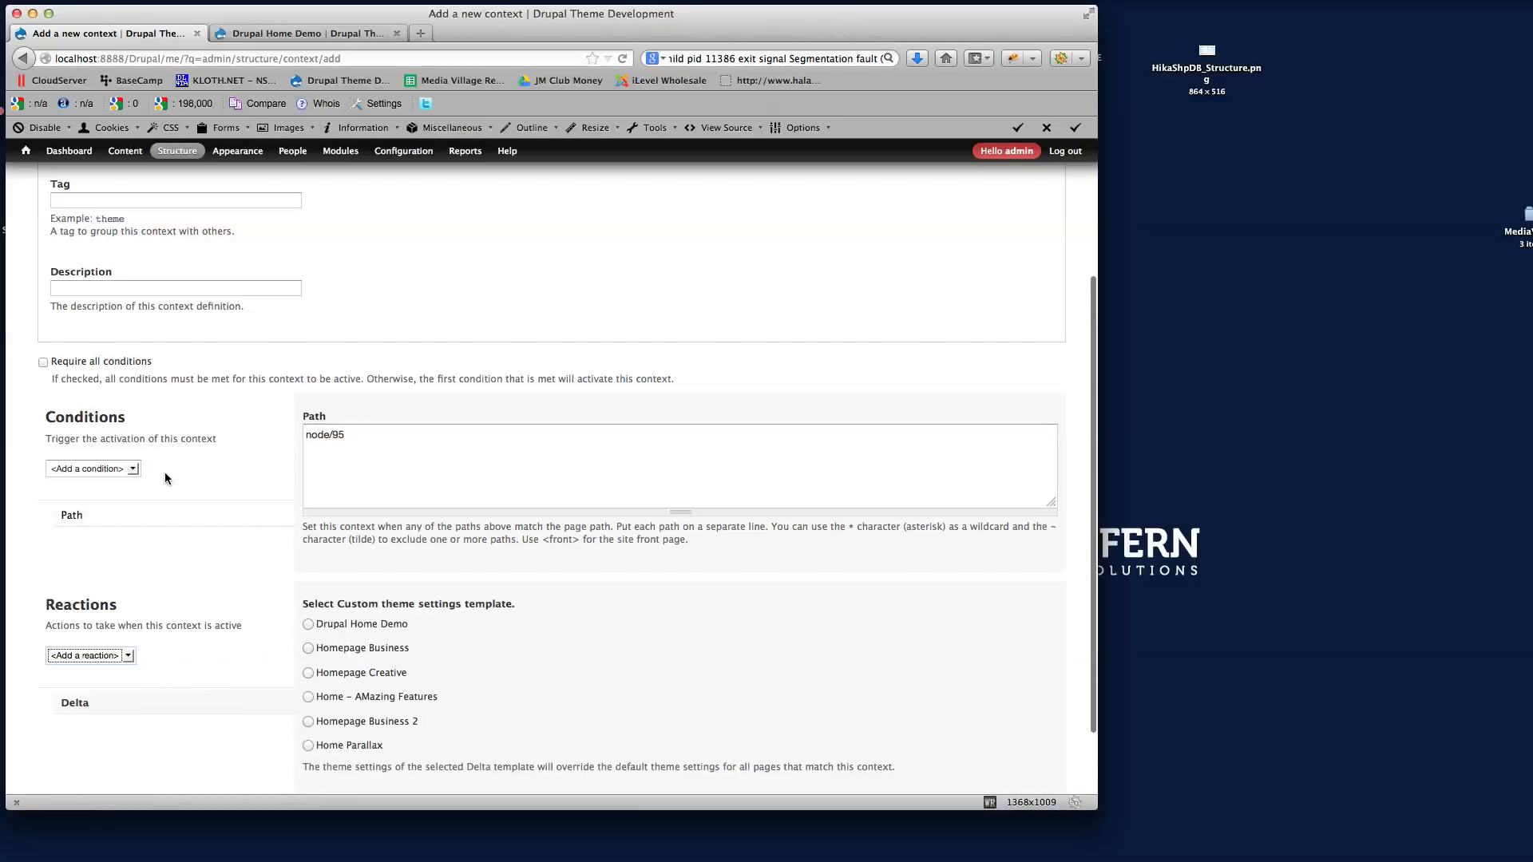
scroll(264, 631, down, 1)
click(307, 602)
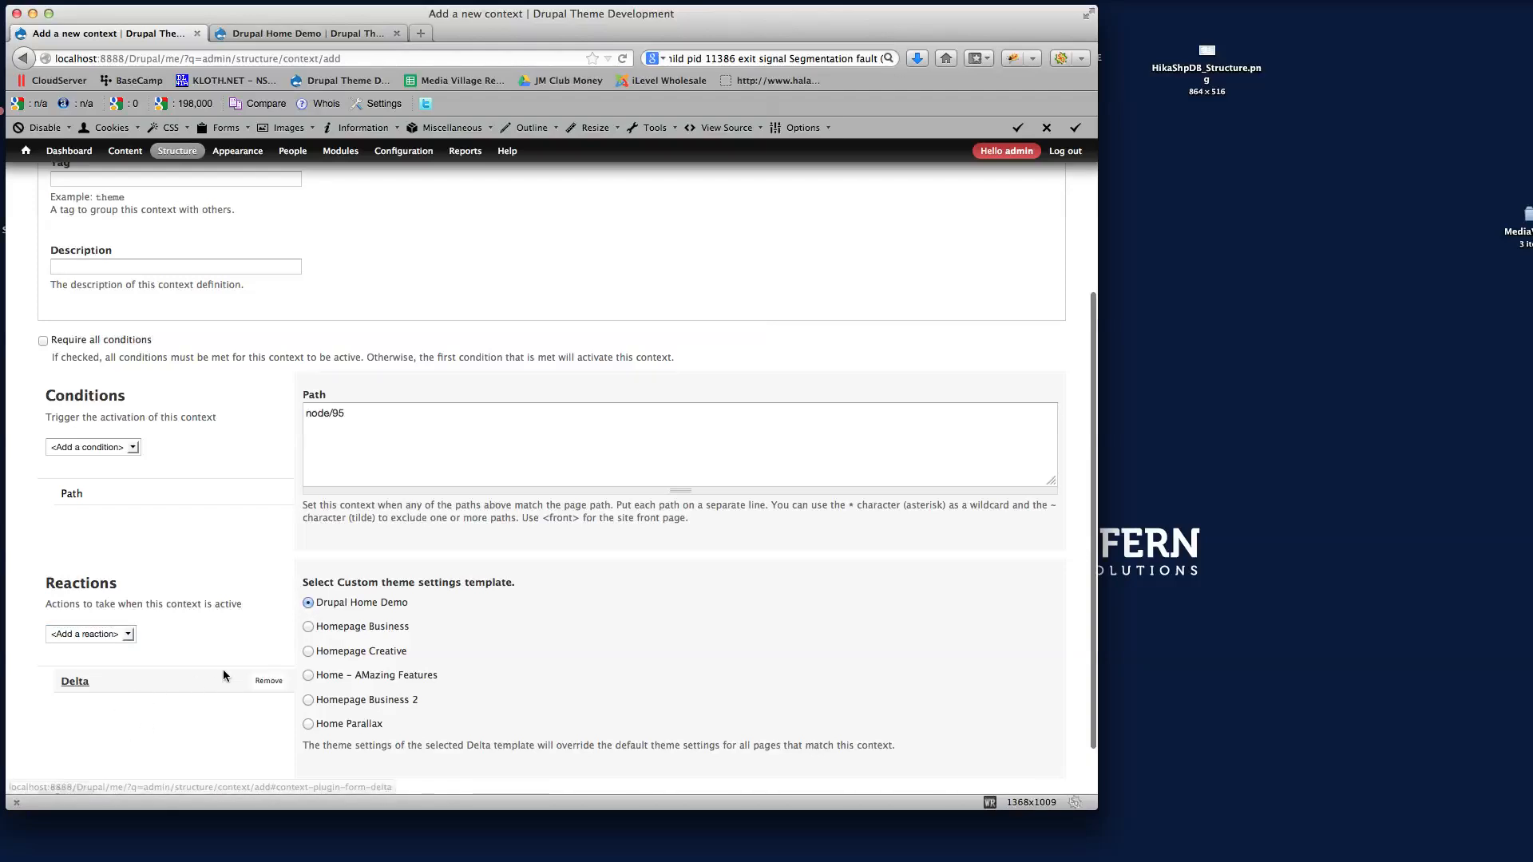
scroll(241, 613, down, 2)
scroll(241, 613, down, 1)
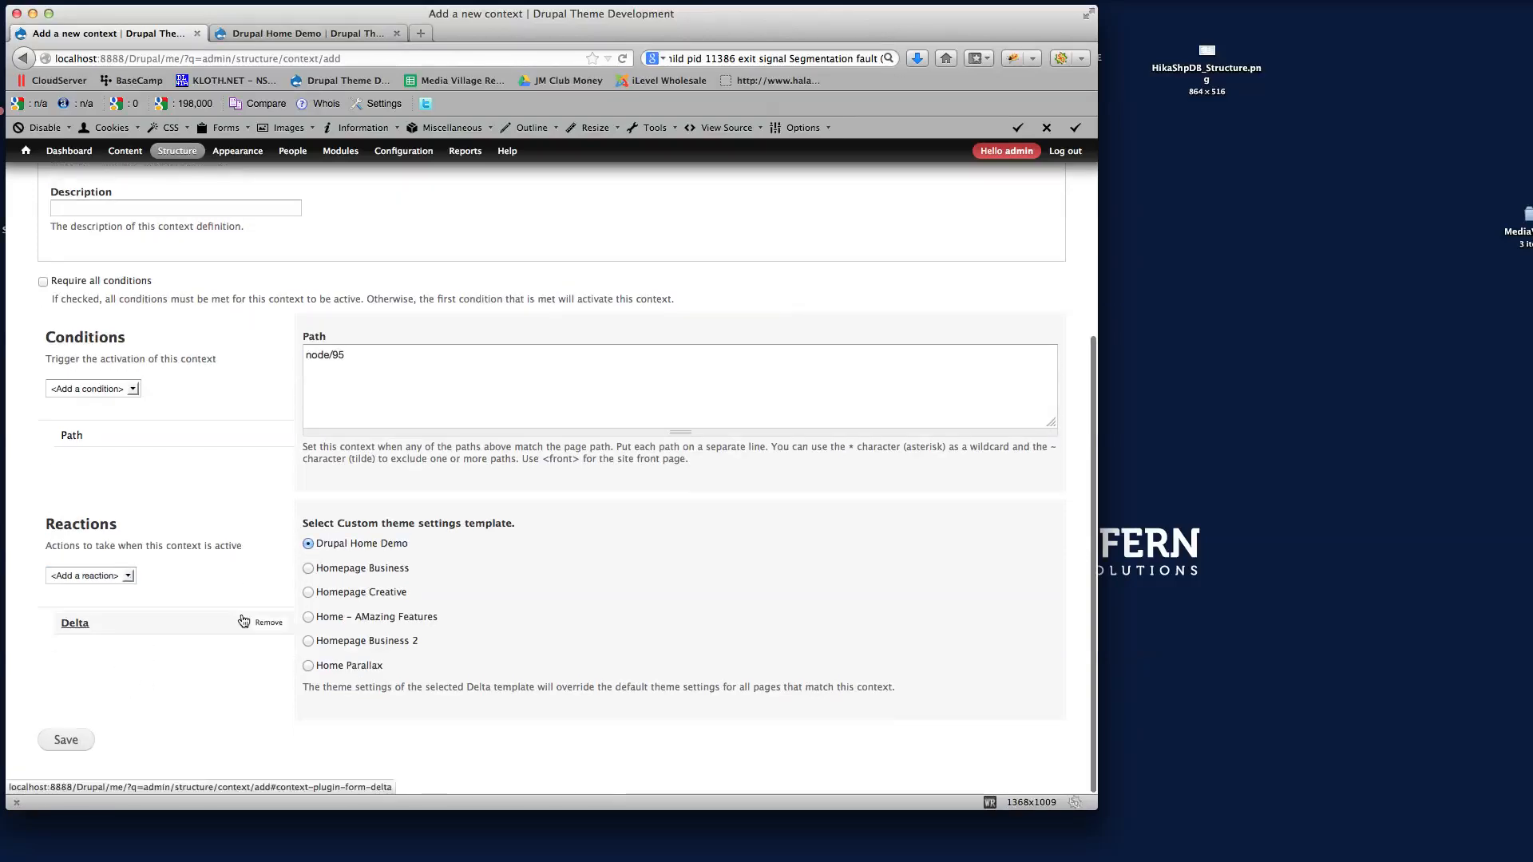
Add a Theme HTML reaction with the section class "header-white" and try to save the context
click(91, 577)
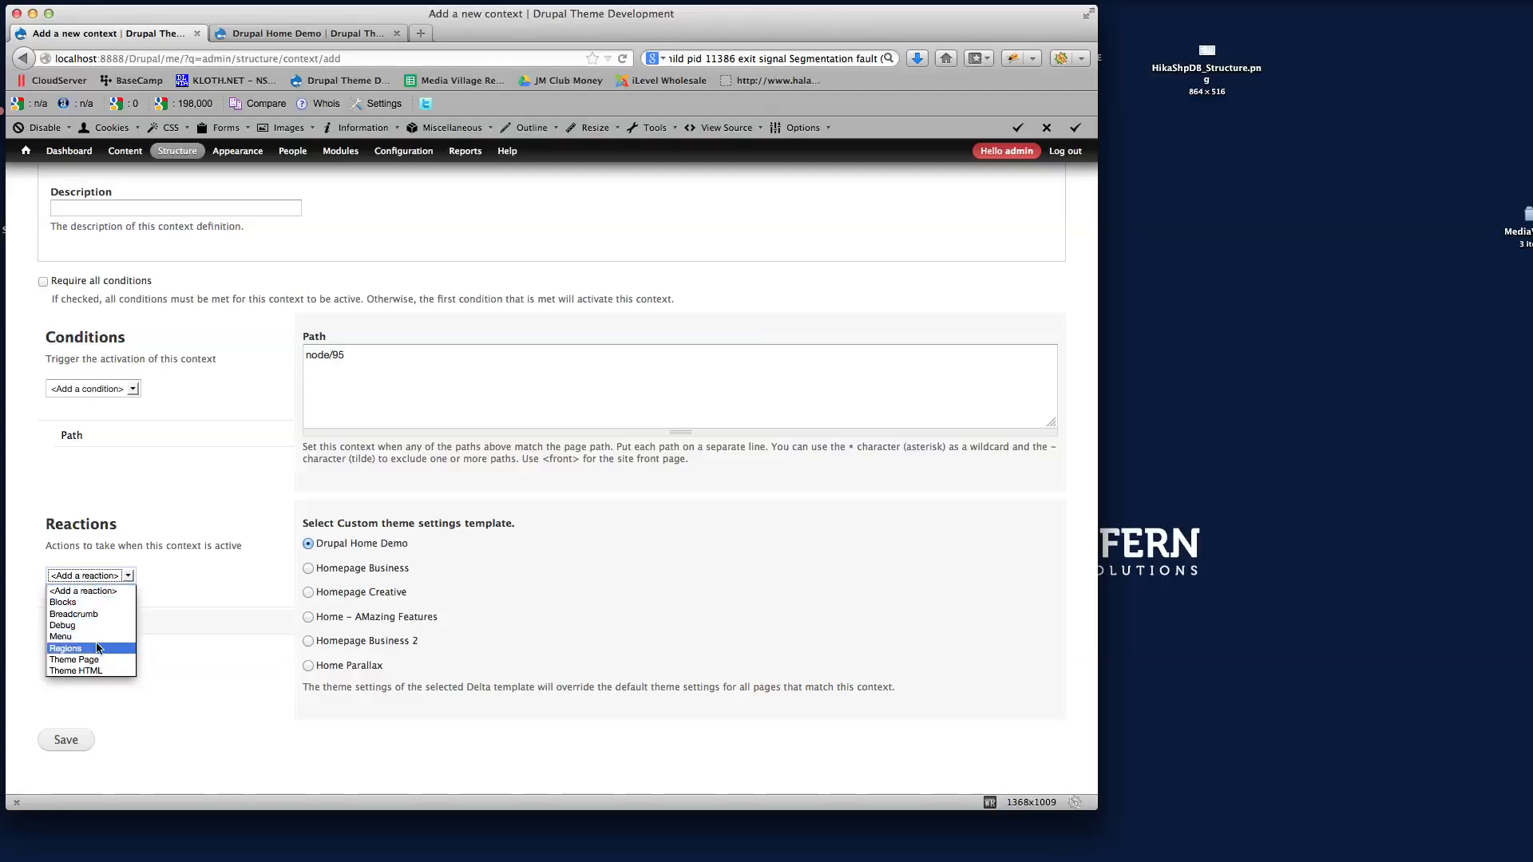
click(95, 671)
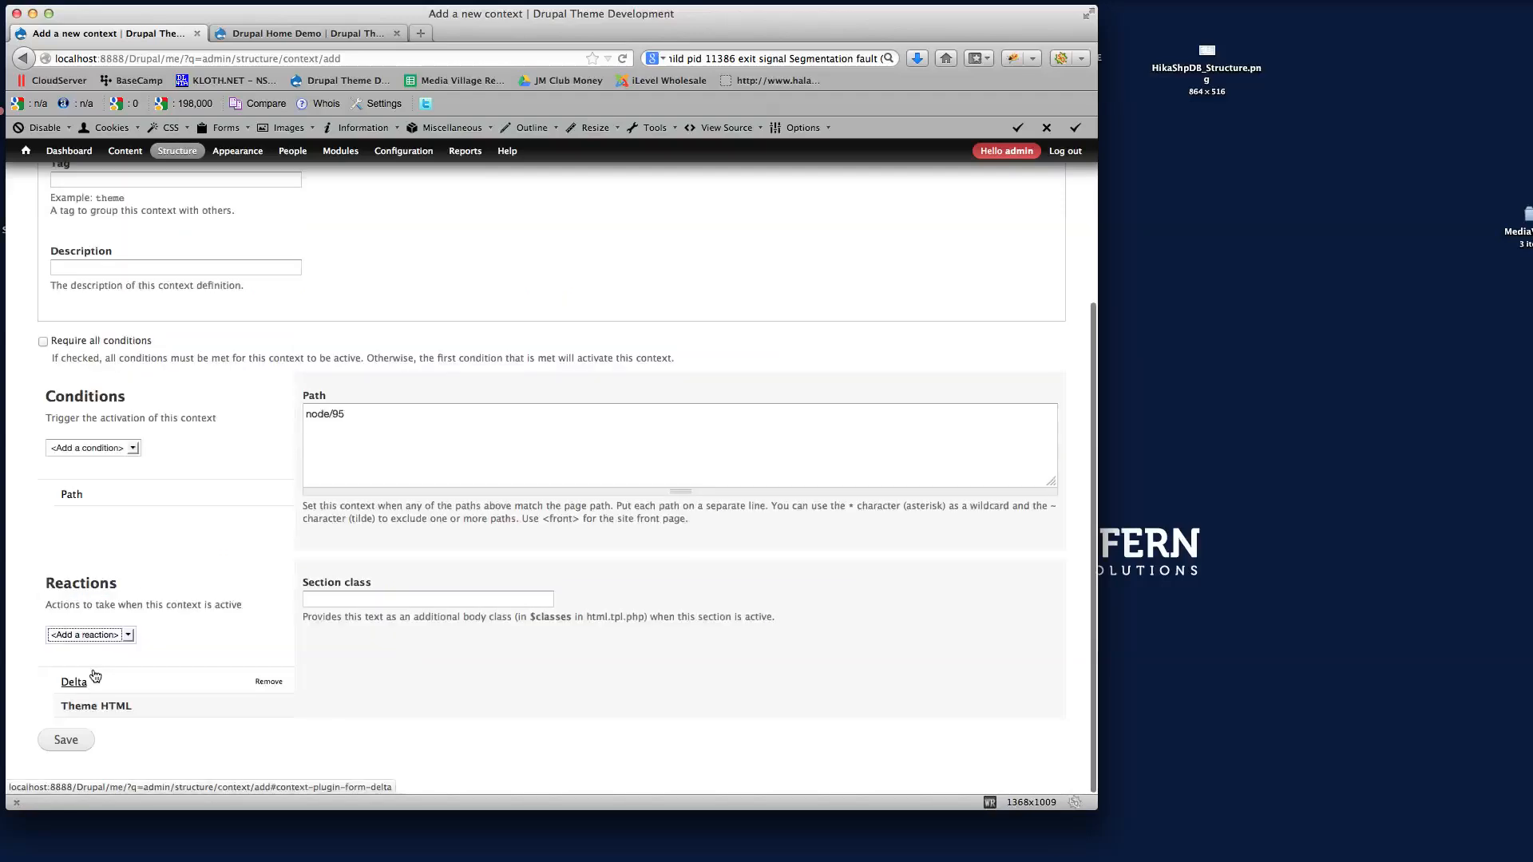
click(324, 599)
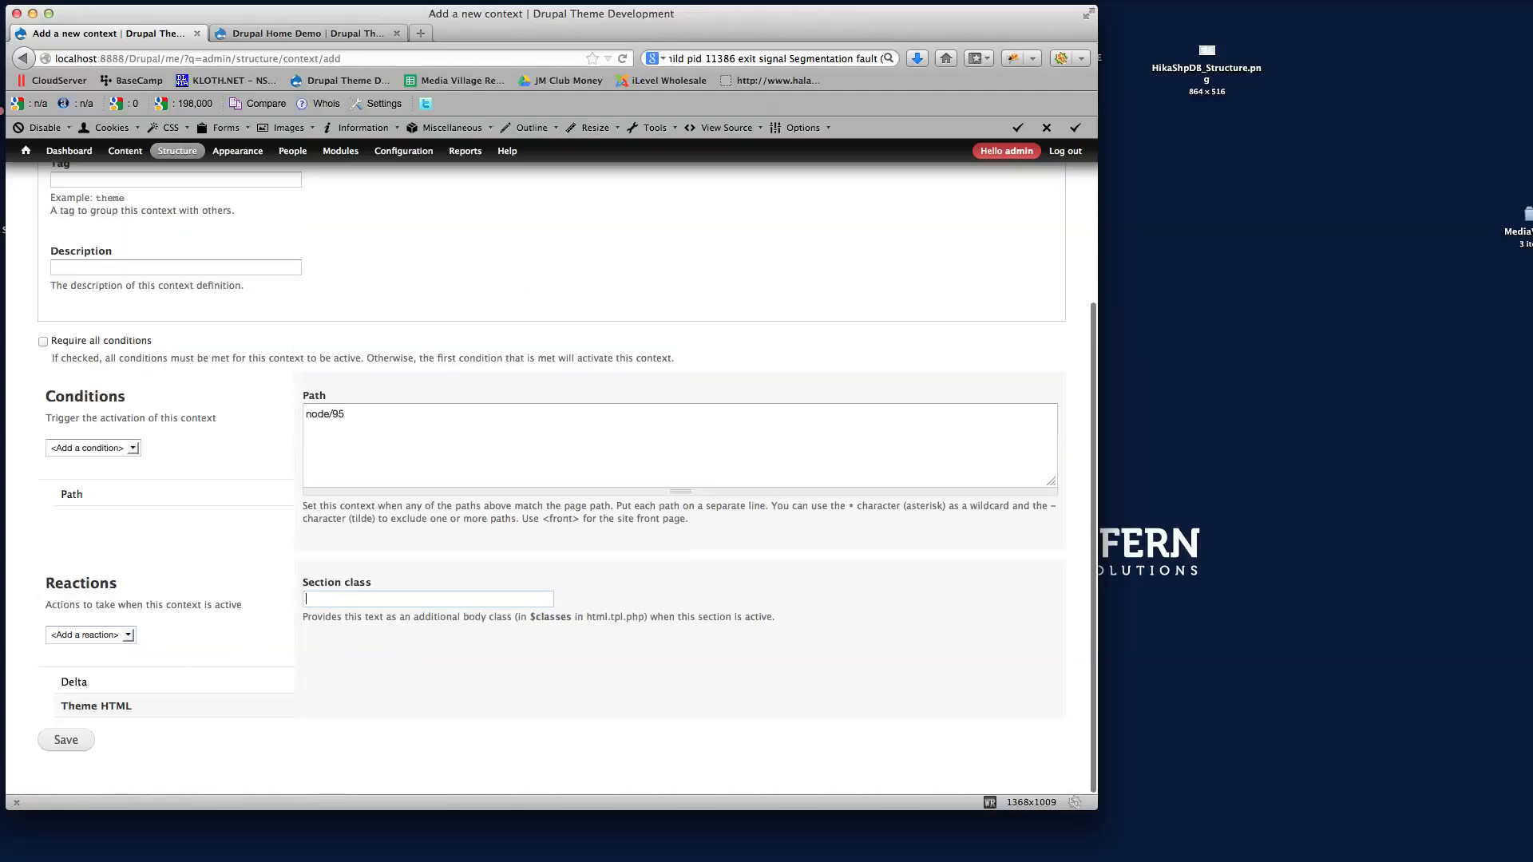
key(super+Tab)
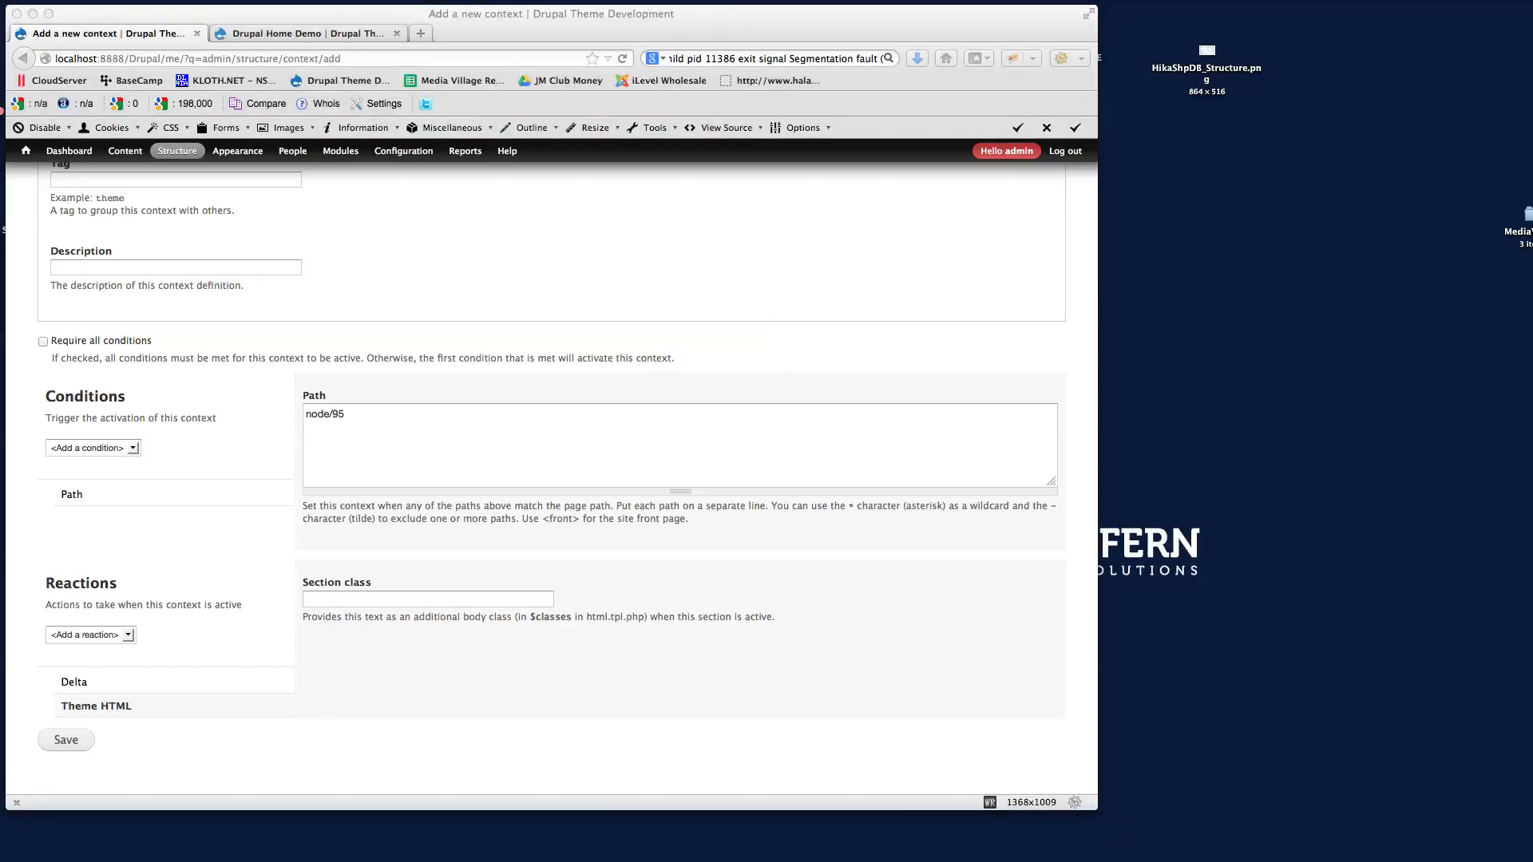
click(317, 601)
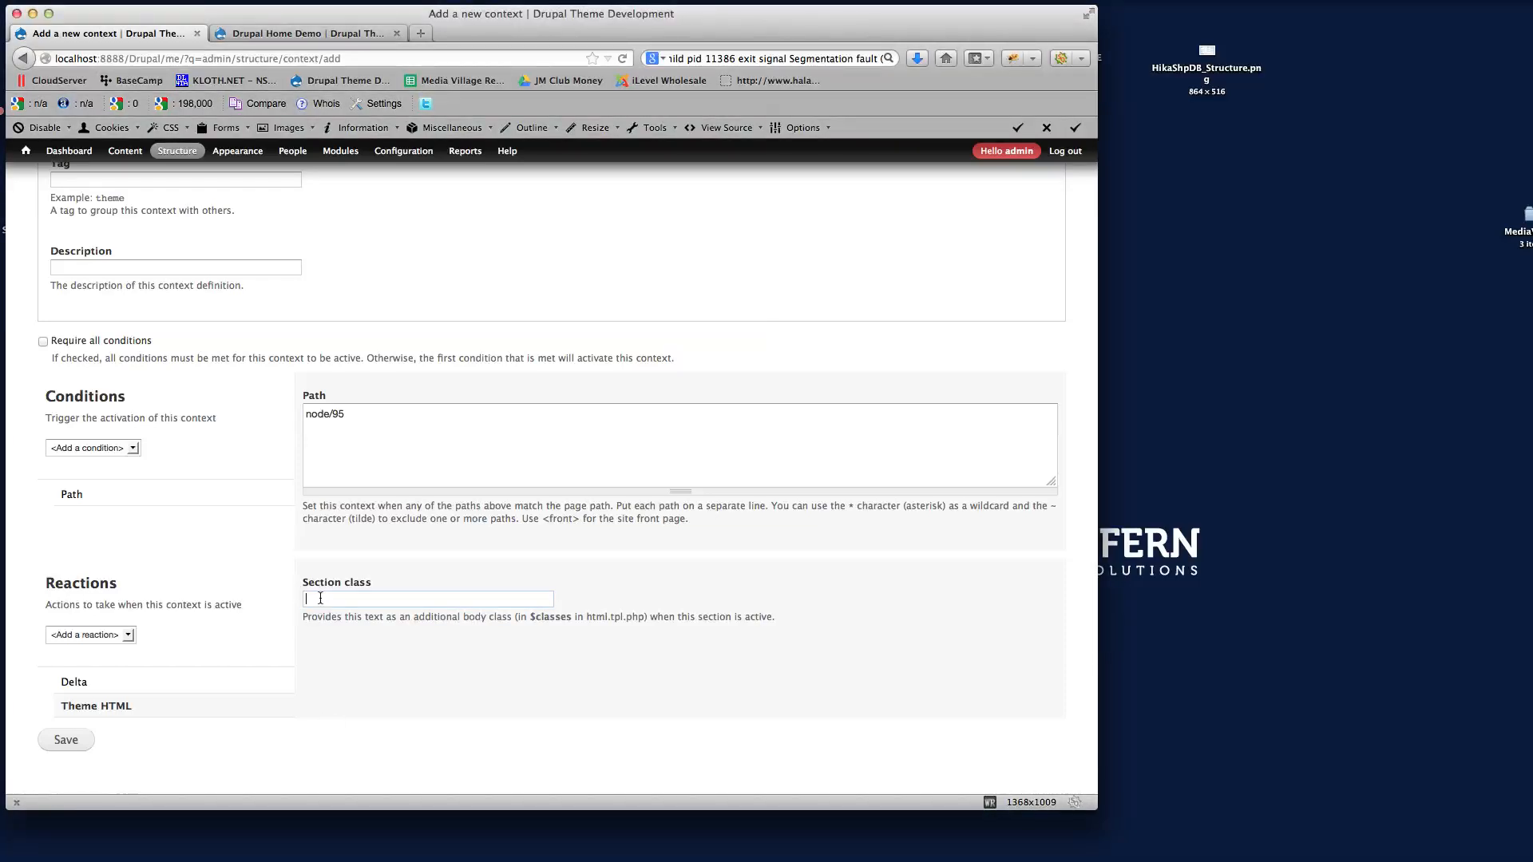
key(super+Tab)
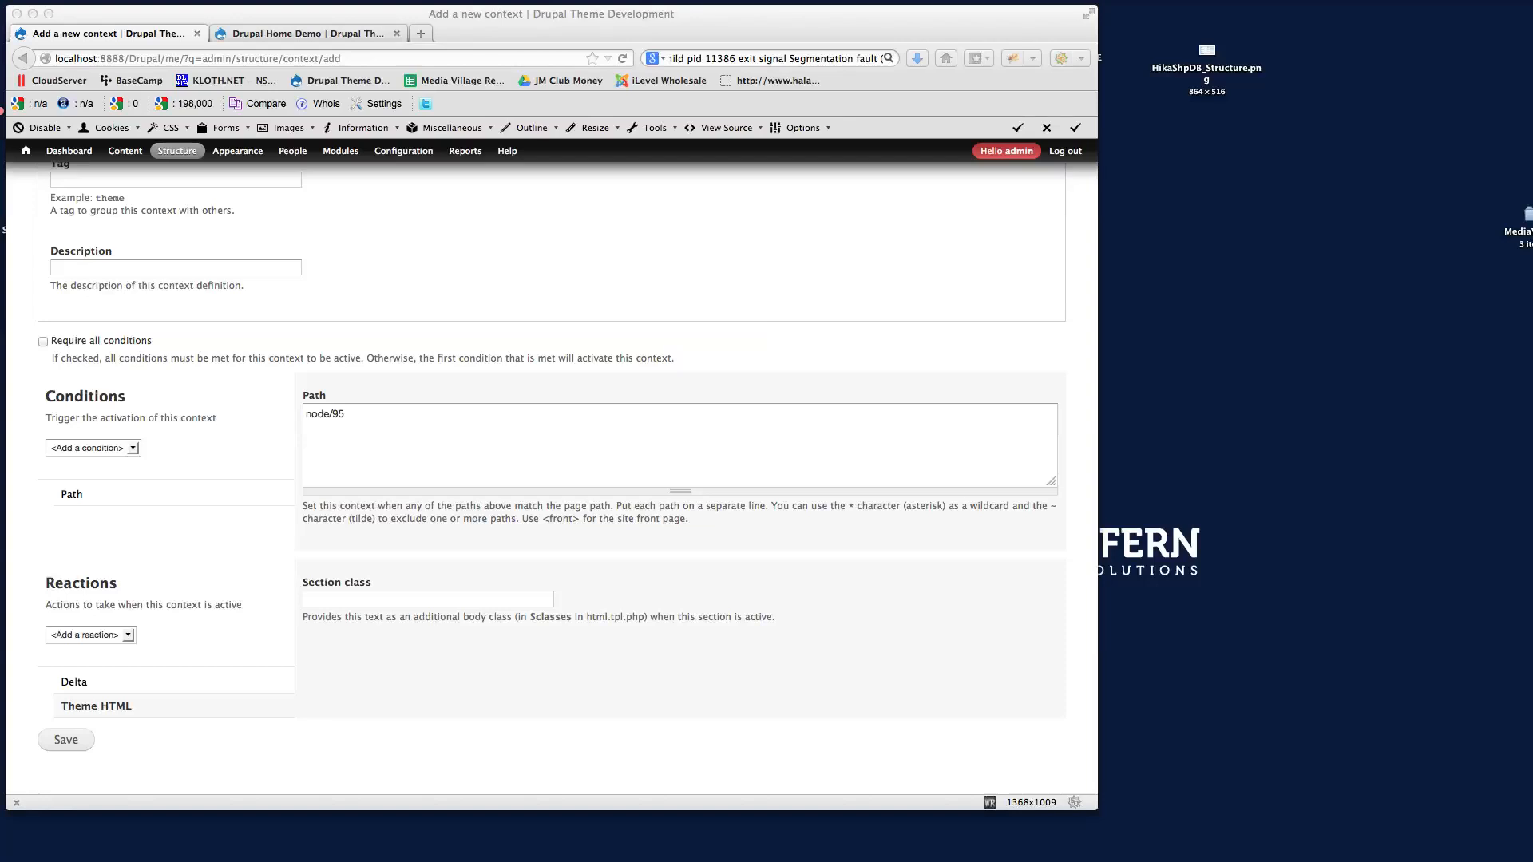
click(307, 603)
text(header-white)
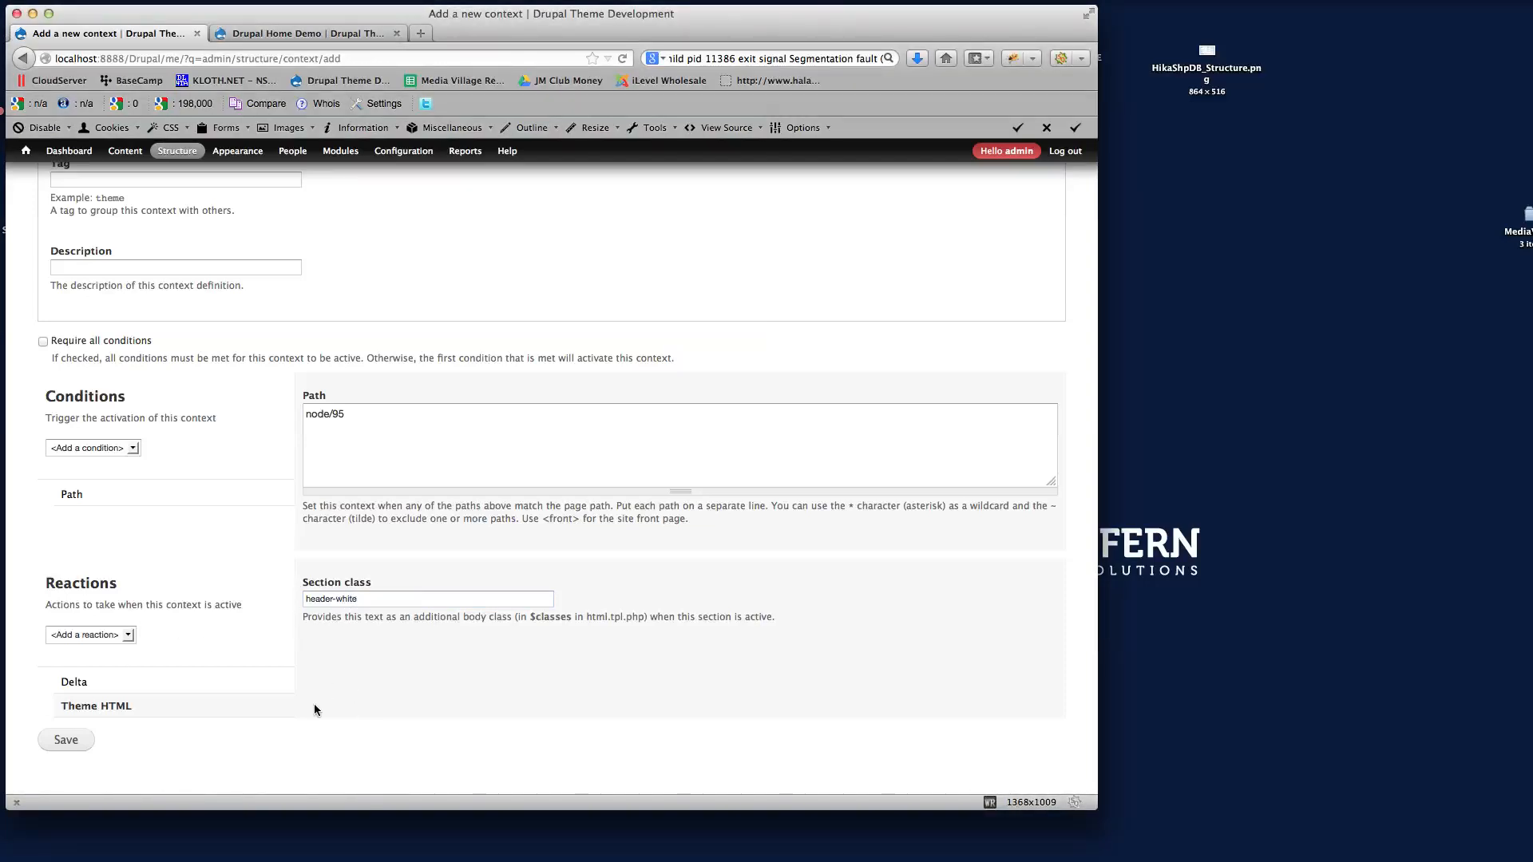
click(65, 744)
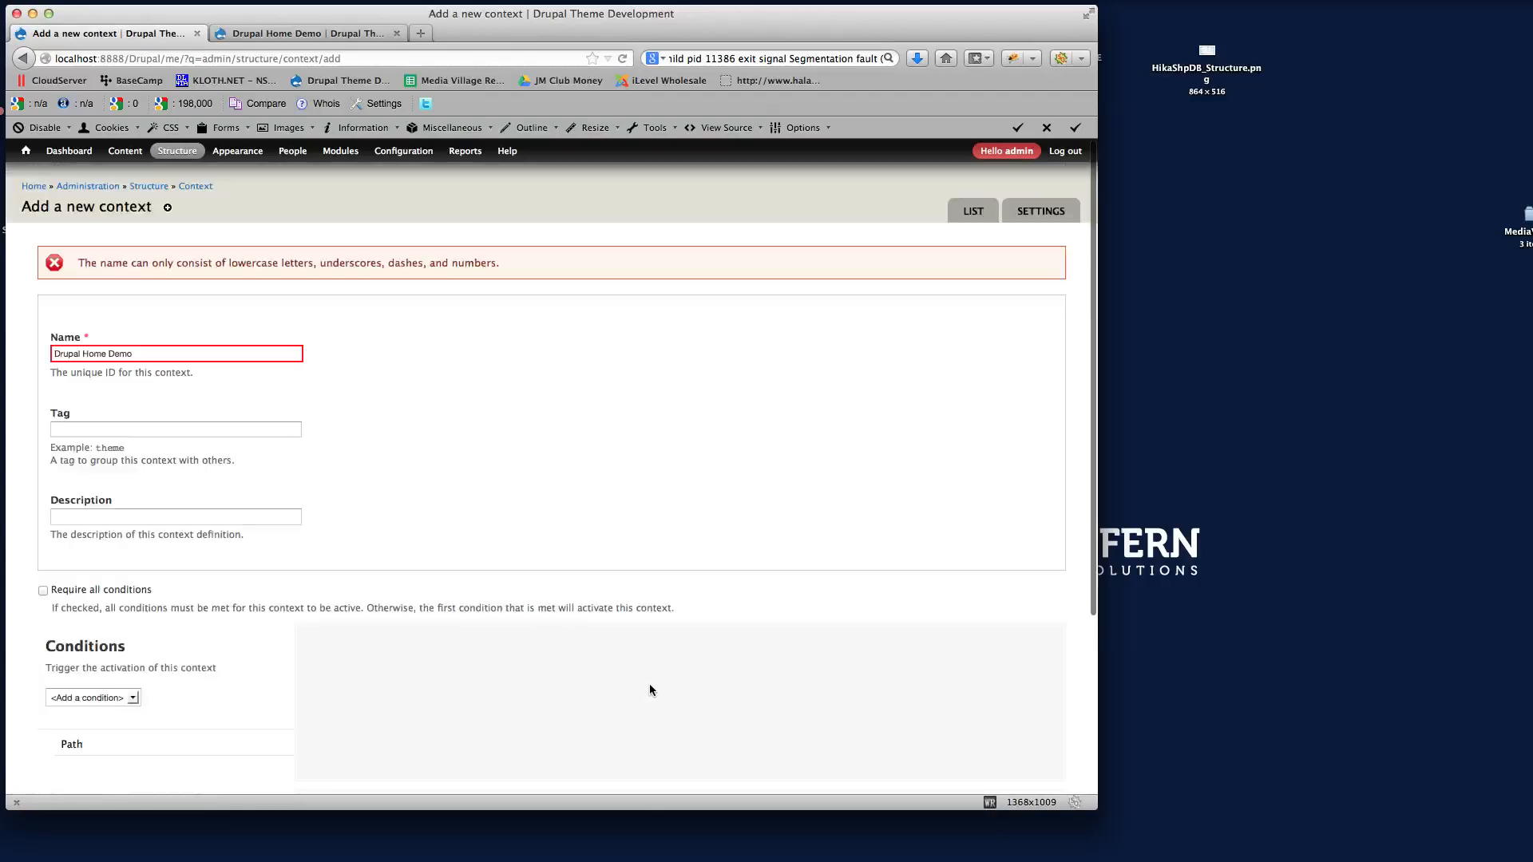
Change the new context's name to drupal_home_demo
click(83, 354)
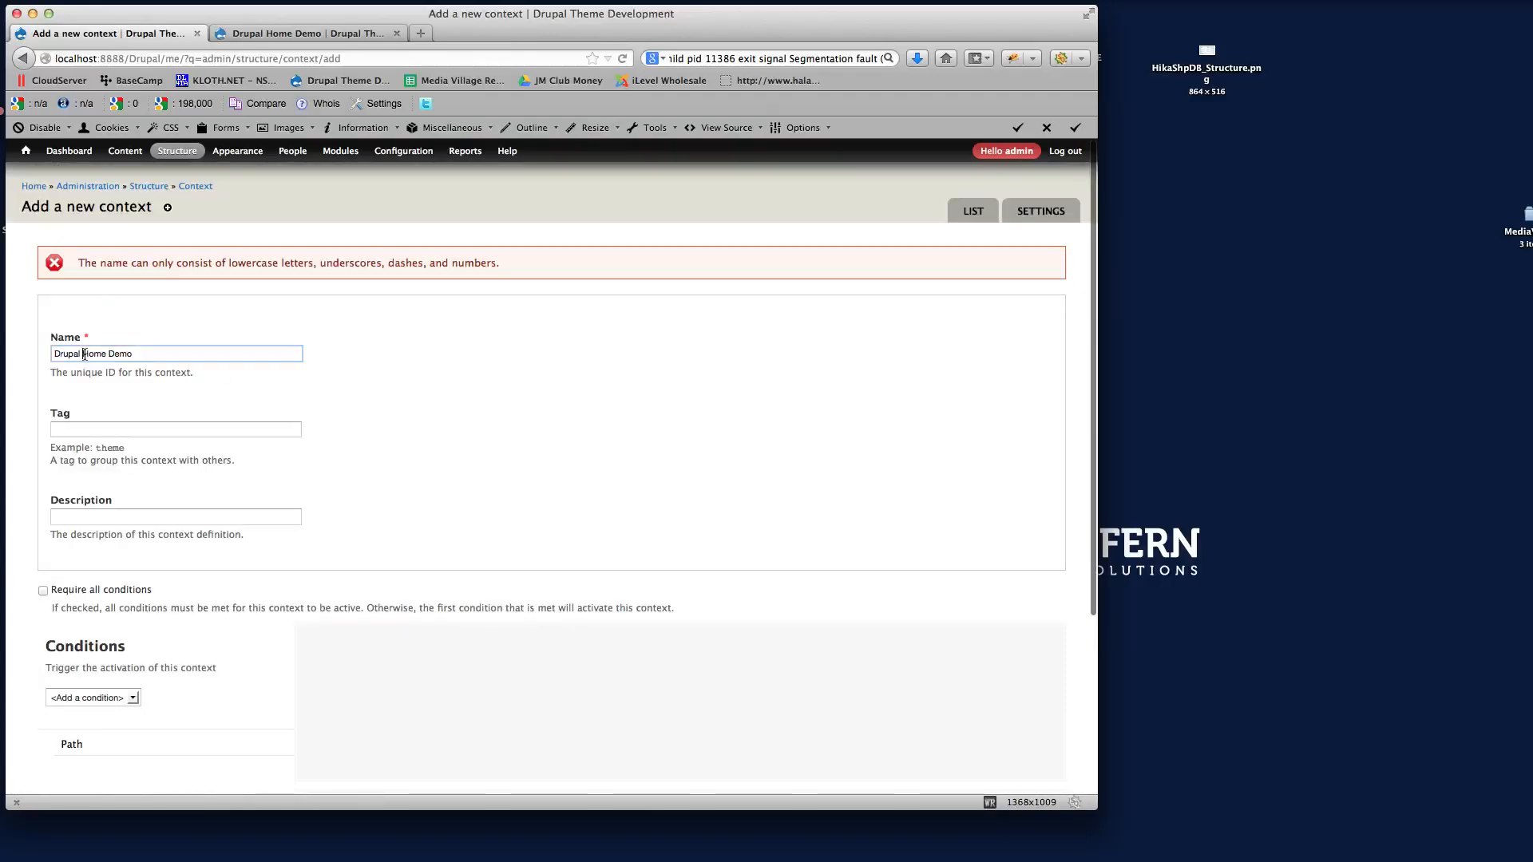
key(BackSpace)
text(_)
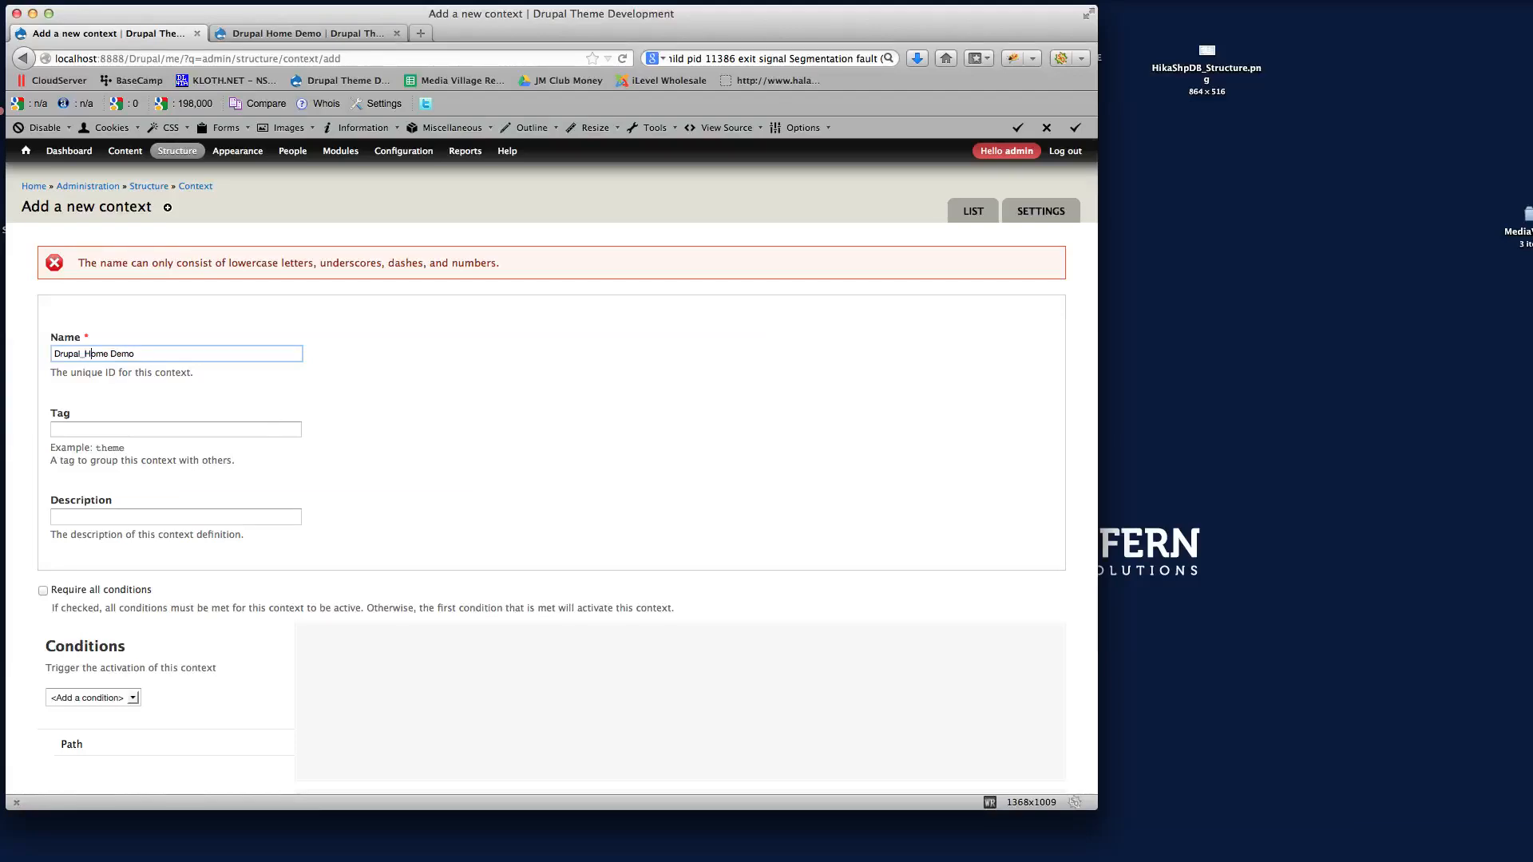
key(BackSpace)
text(h)
text(d)
click(368, 396)
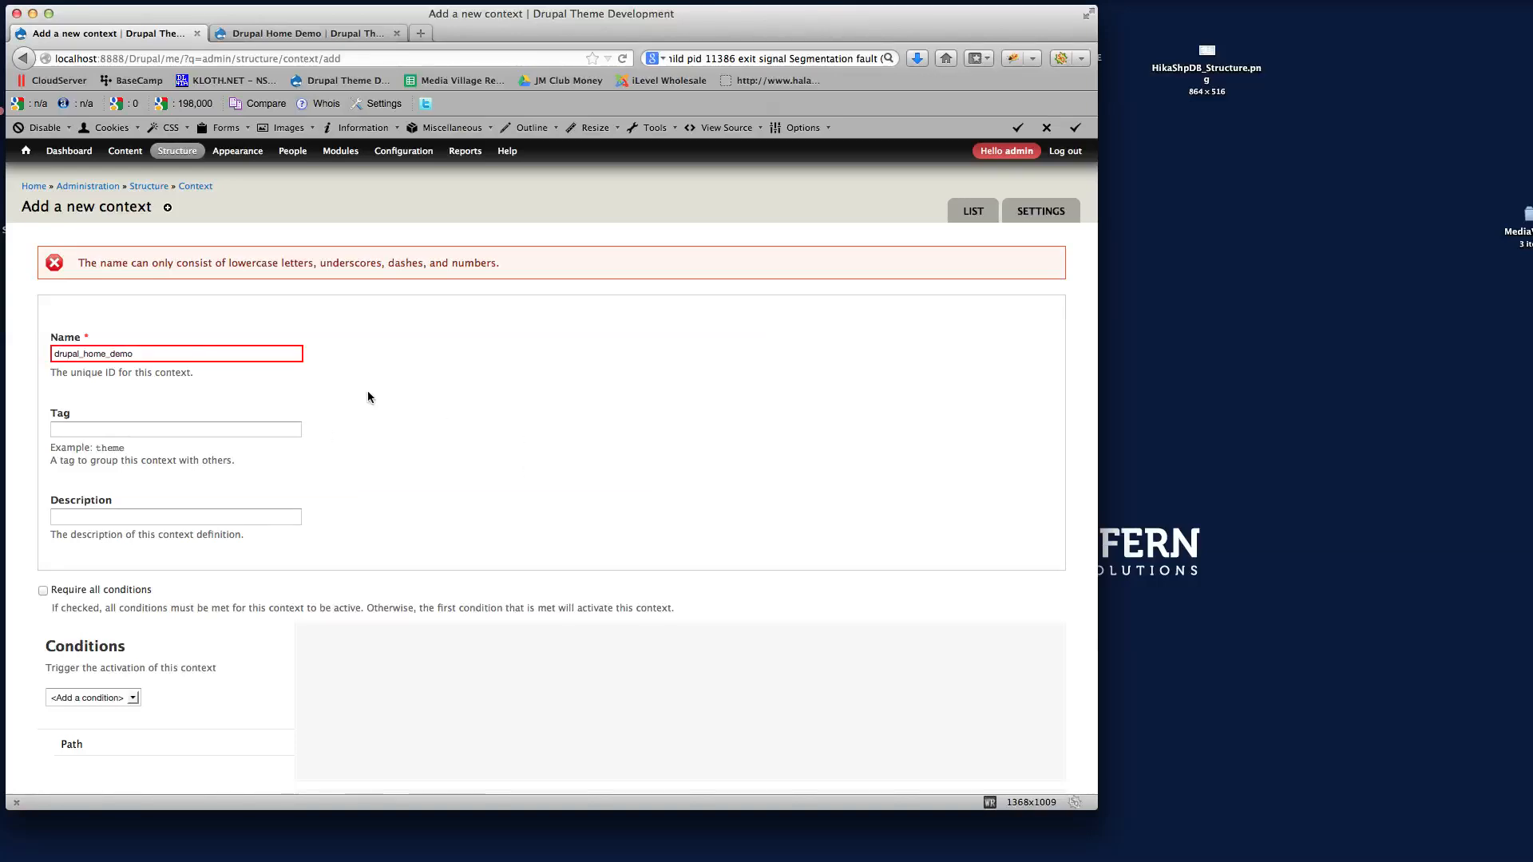
Check the new context's Path condition and its Delta and Theme HTML reactions, and save the context
scroll(444, 379, down, 3)
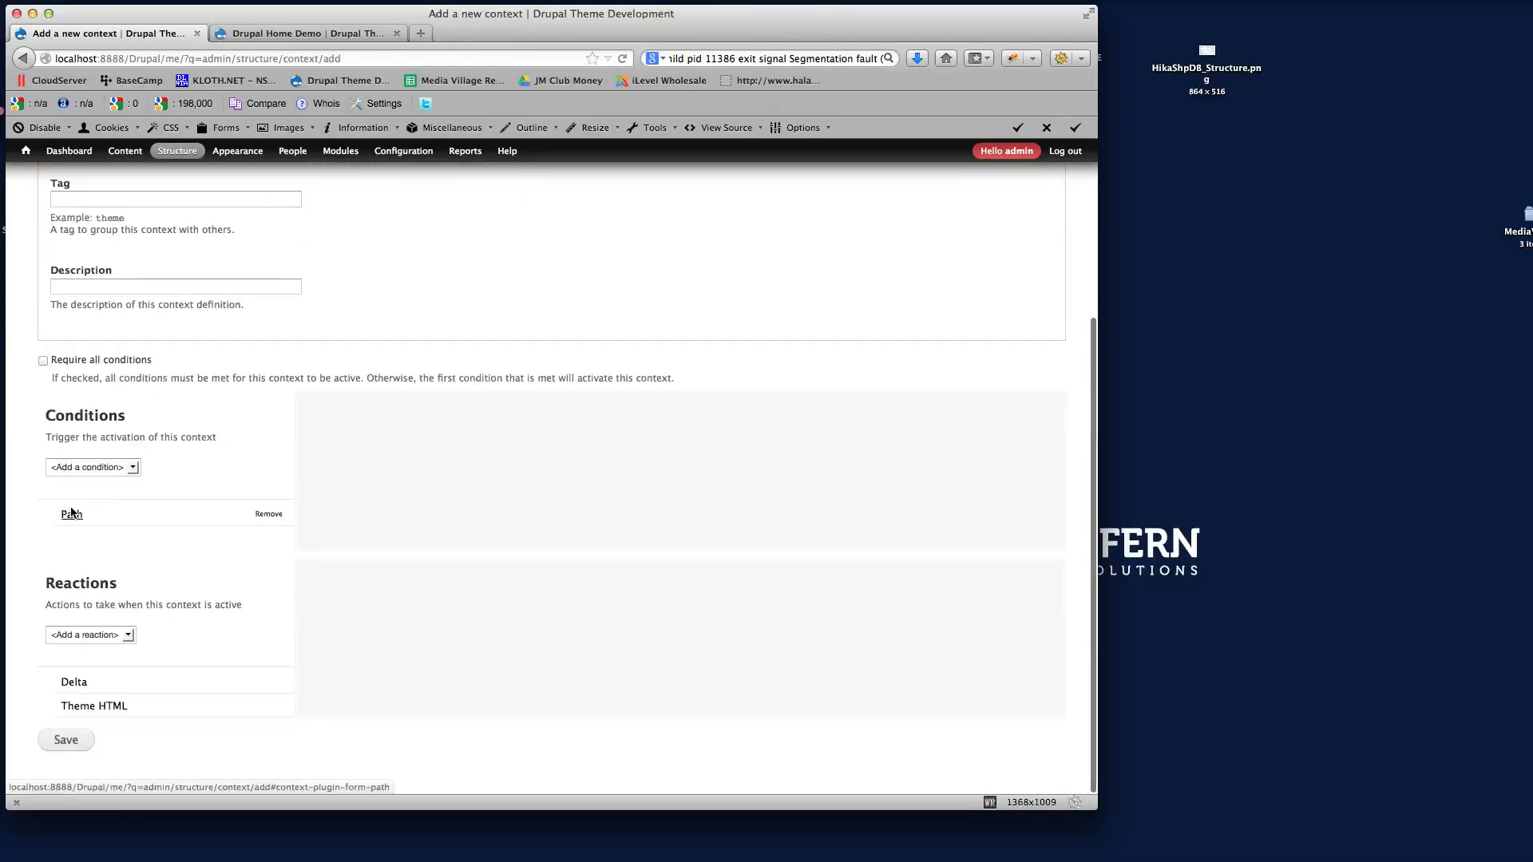
click(264, 515)
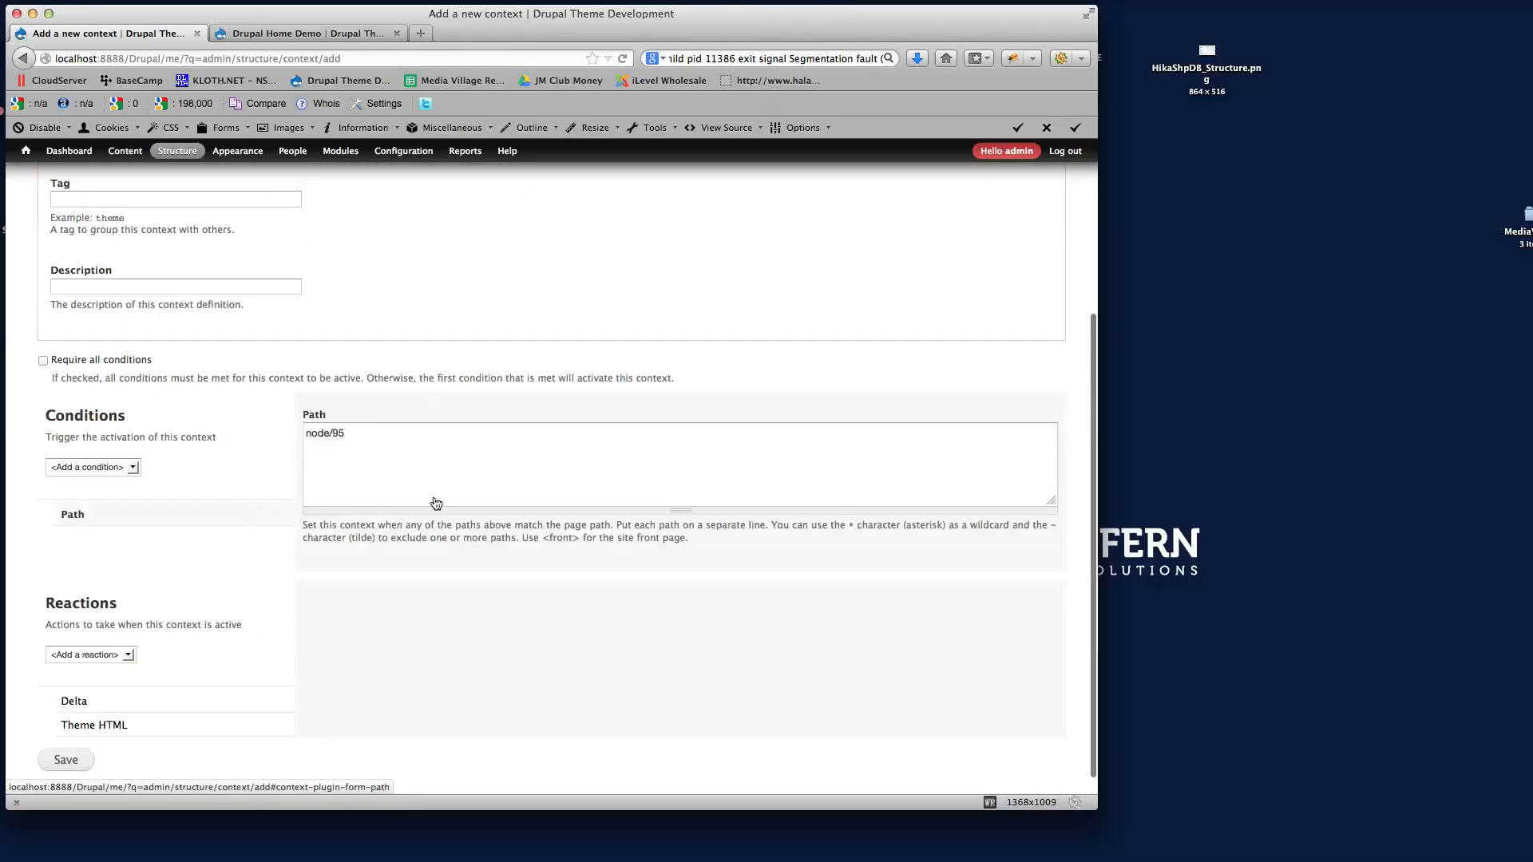
click(77, 701)
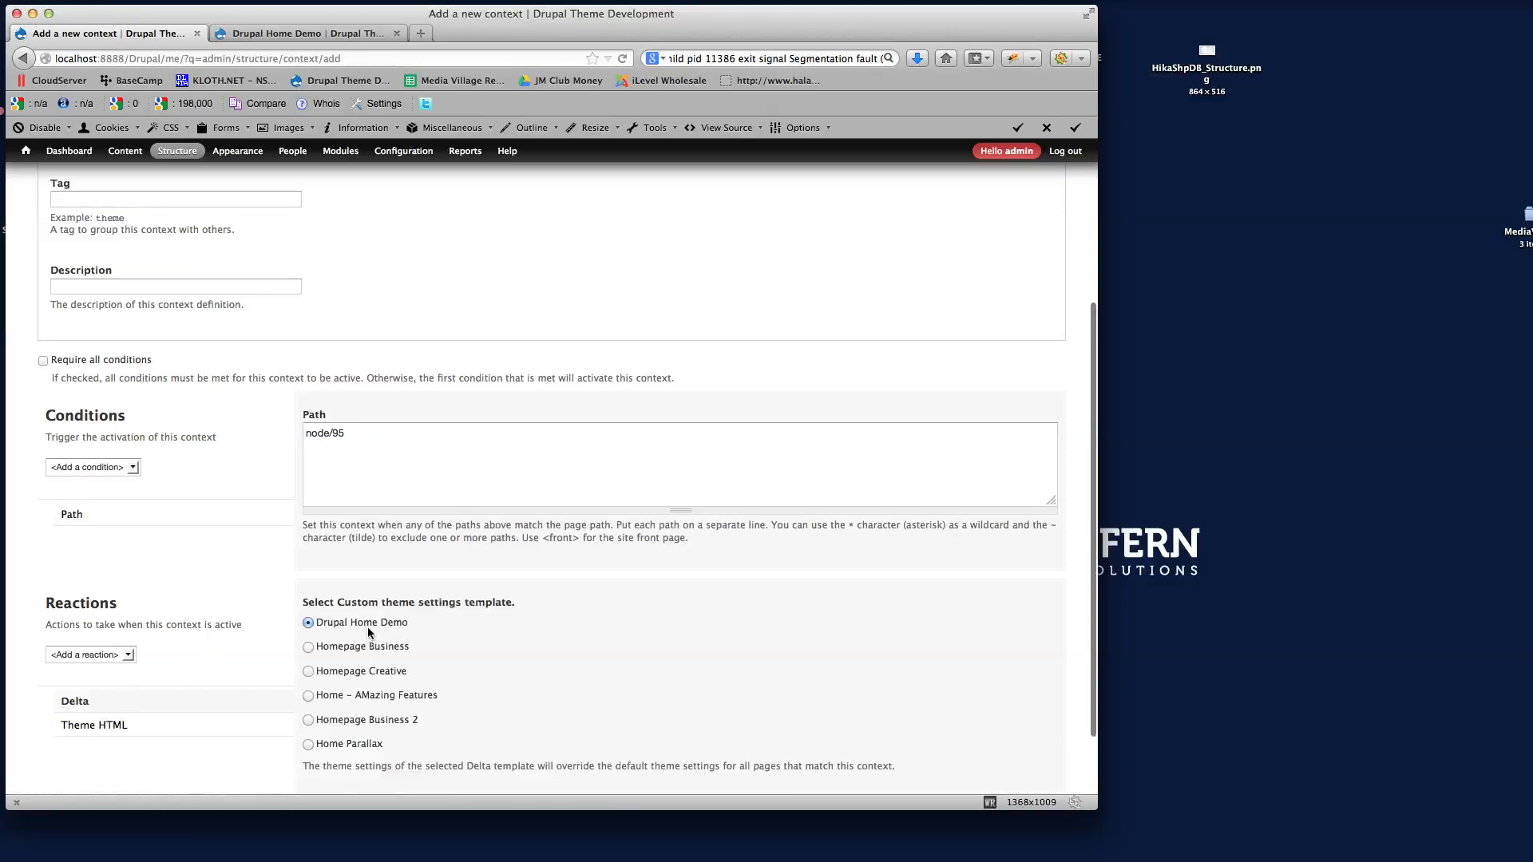
scroll(358, 662, down, 2)
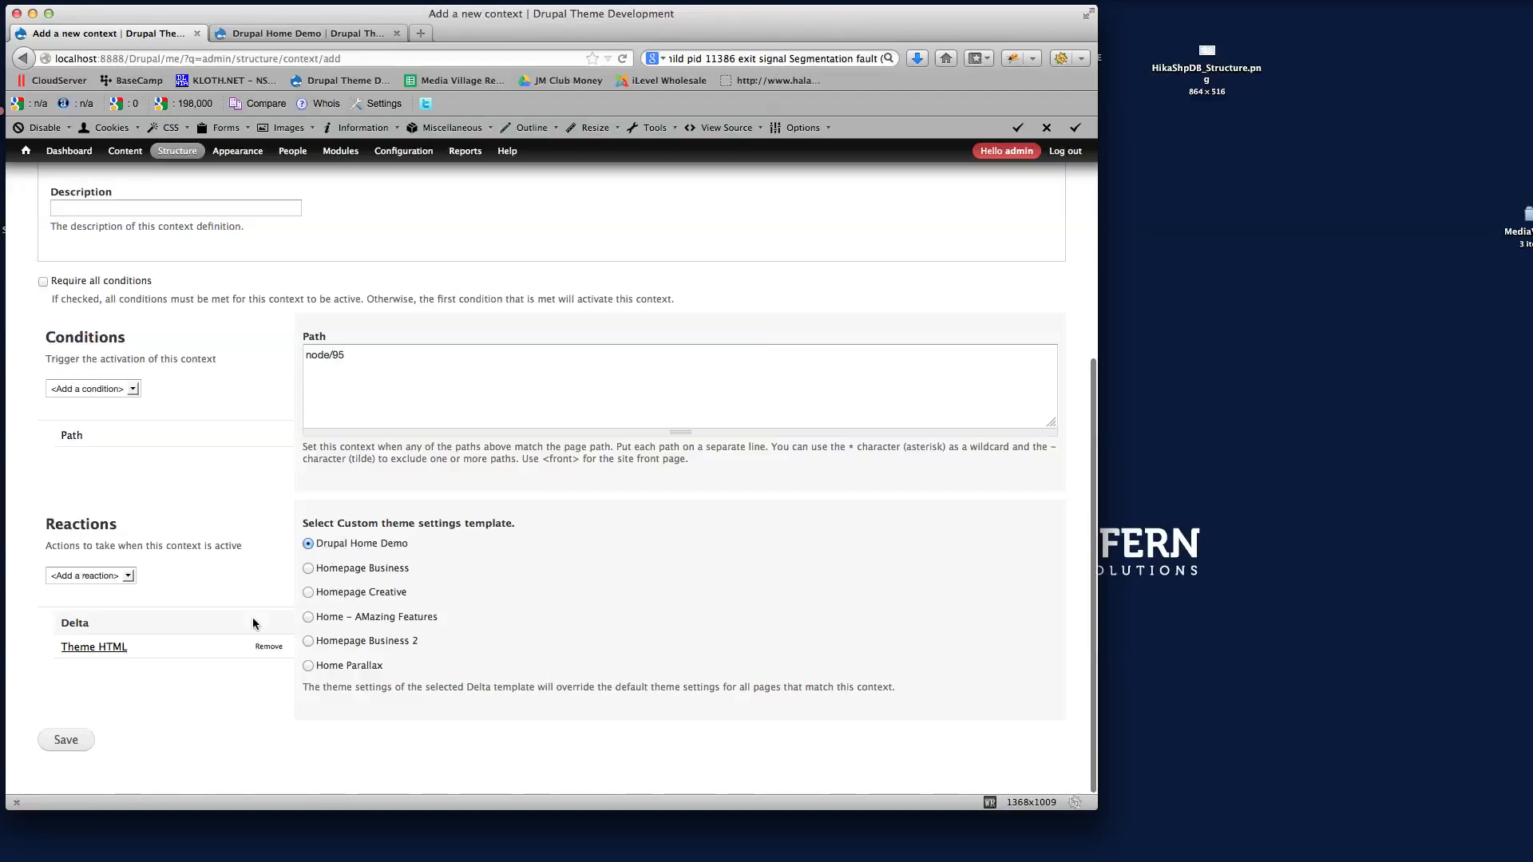
click(89, 648)
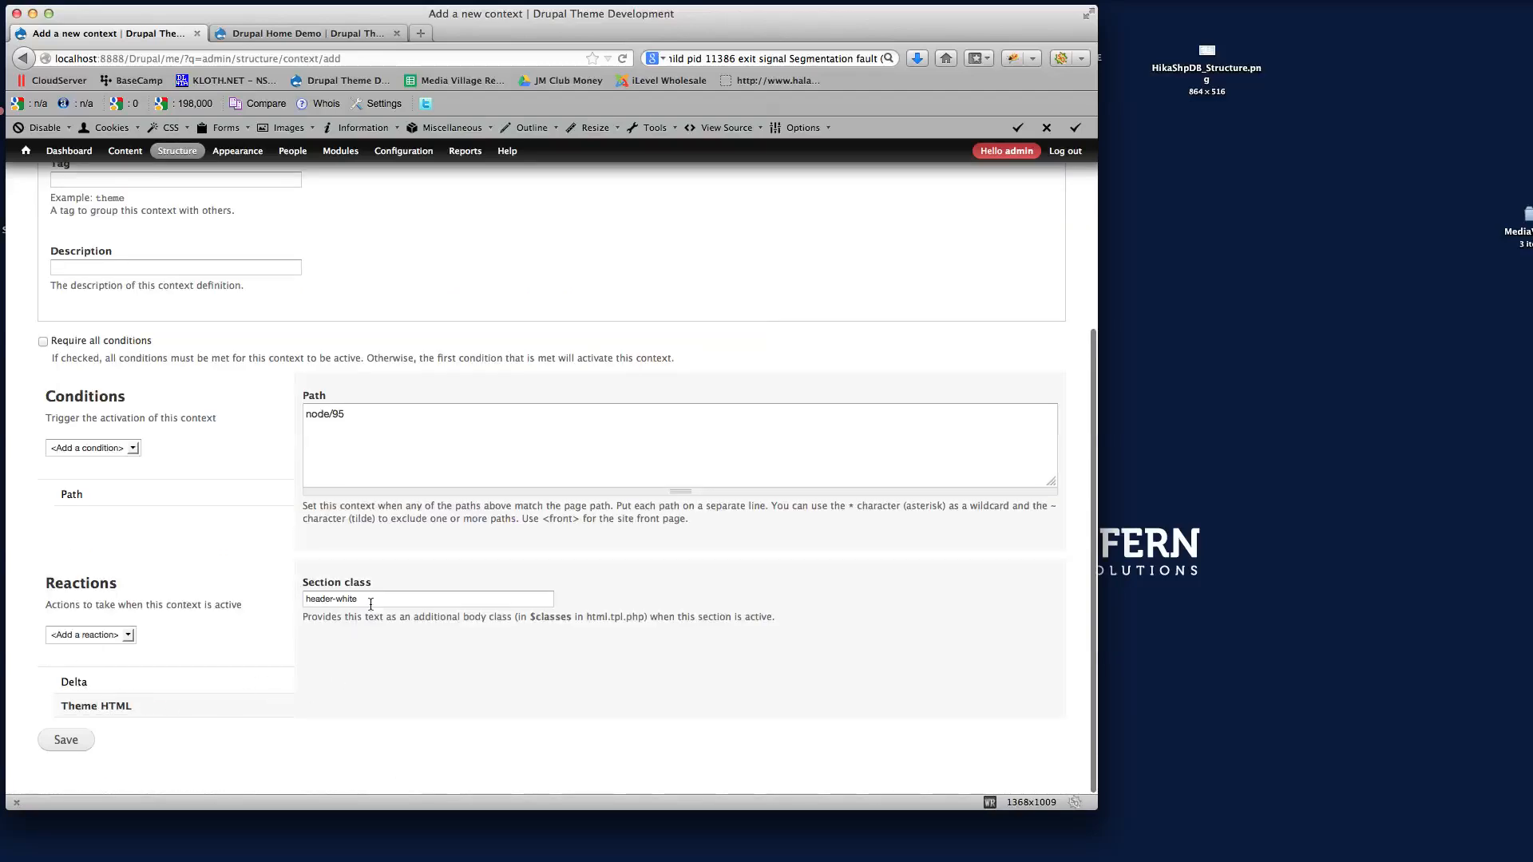
click(49, 749)
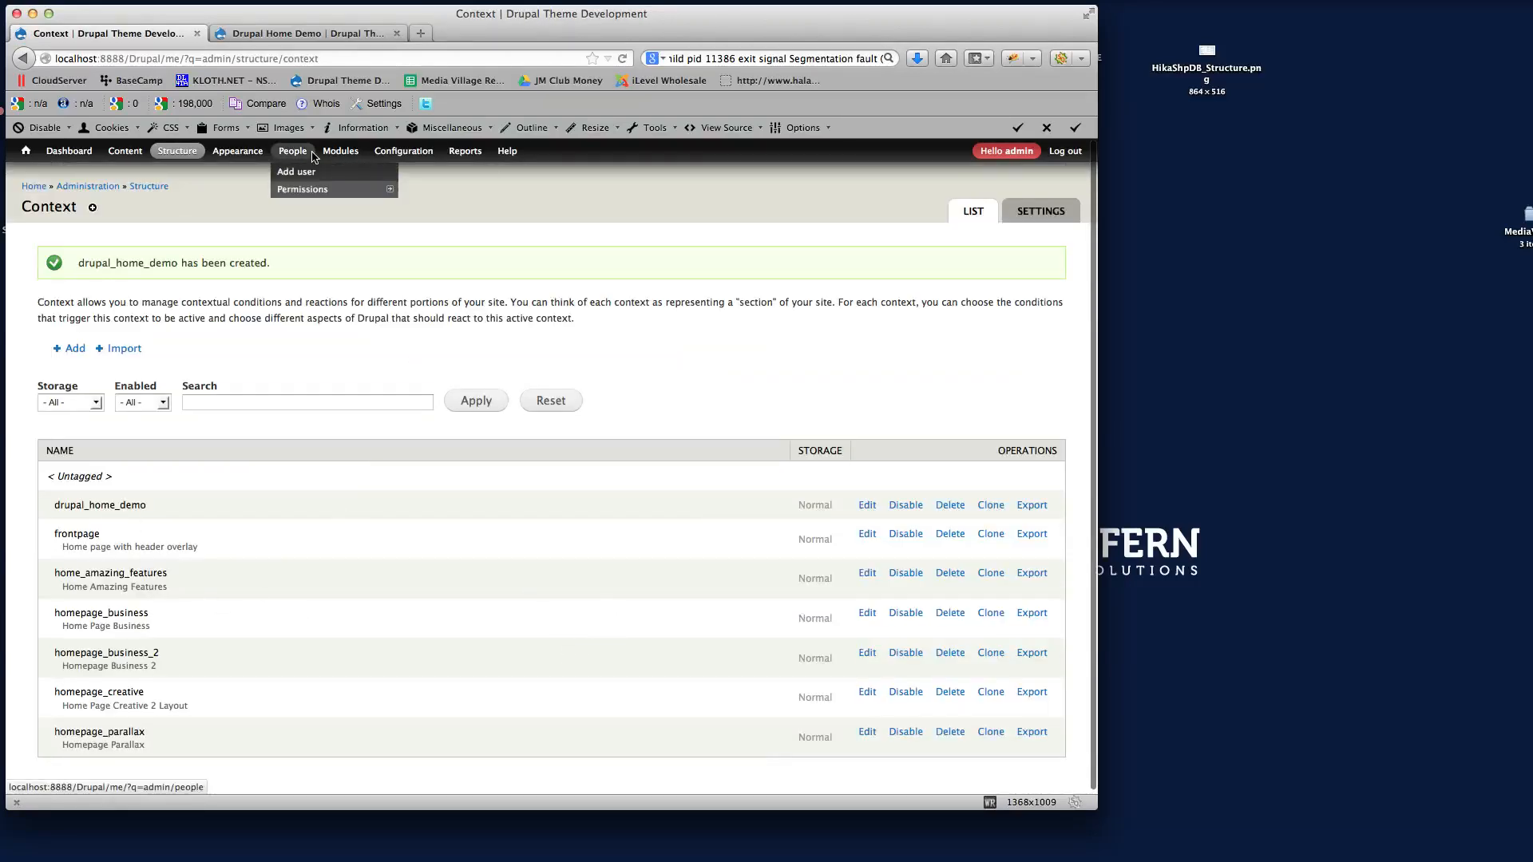
Reopen the Drupal Home Demo page on the site's front end to check its header
click(288, 33)
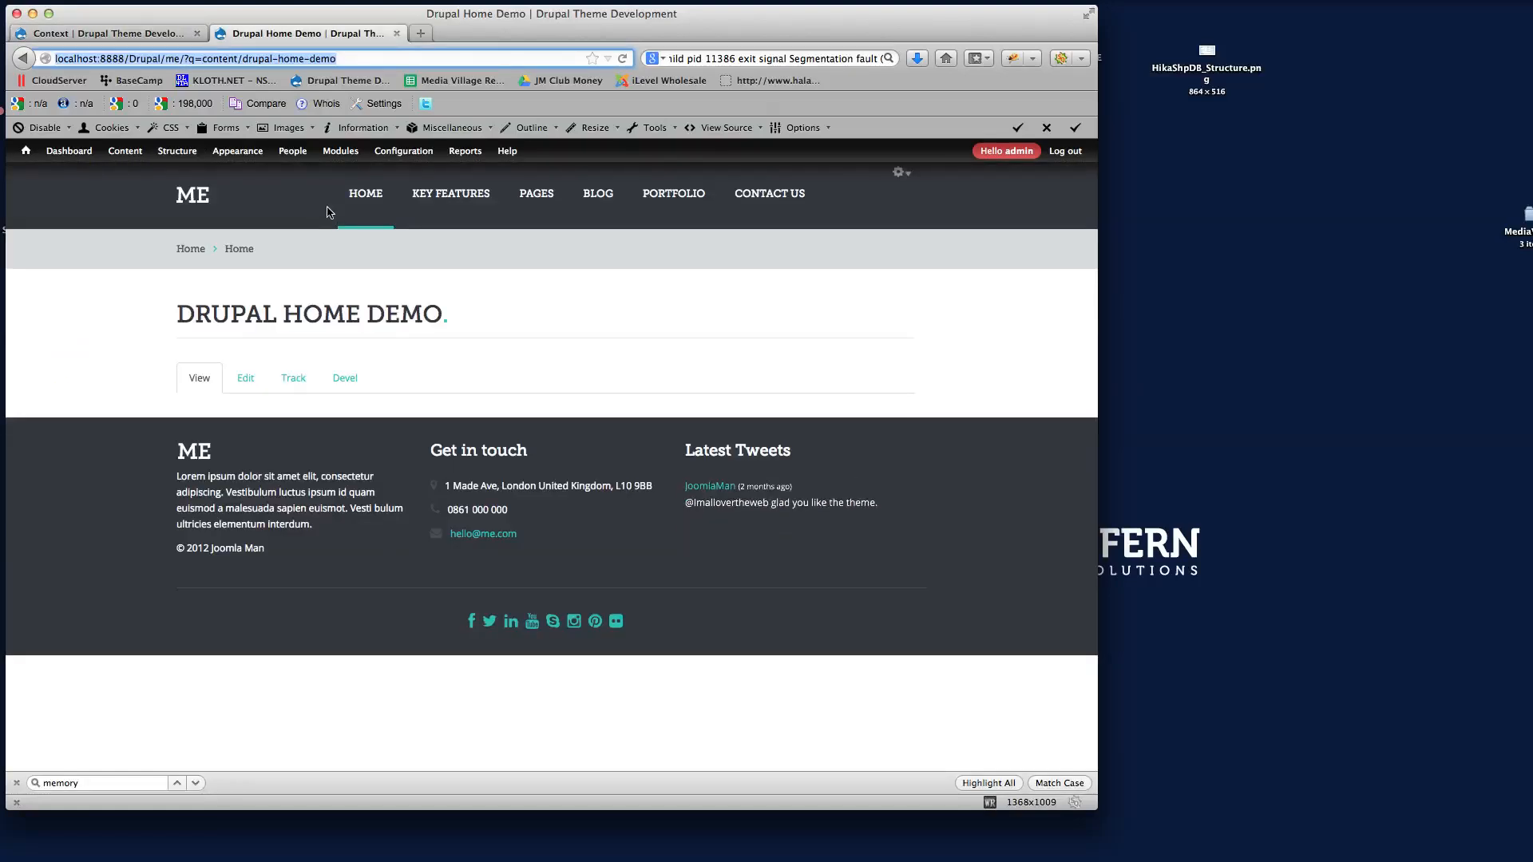
mouse_move(364, 216)
click(379, 285)
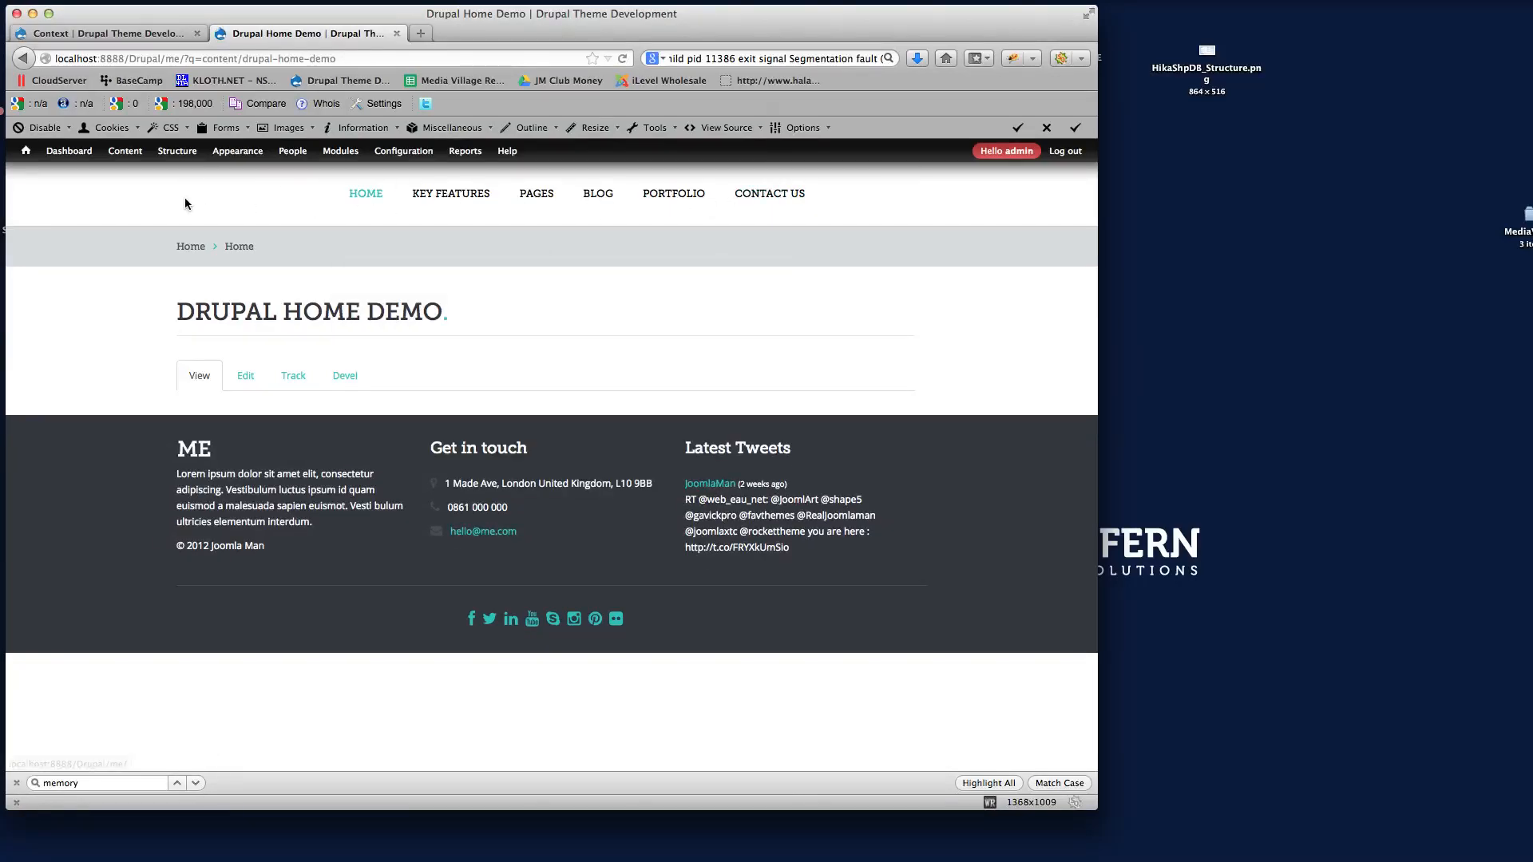
Clear the section class in the drupal_home_demo context's Theme HTML reaction, save, and reload the Drupal Home Demo page to compare the header
click(125, 35)
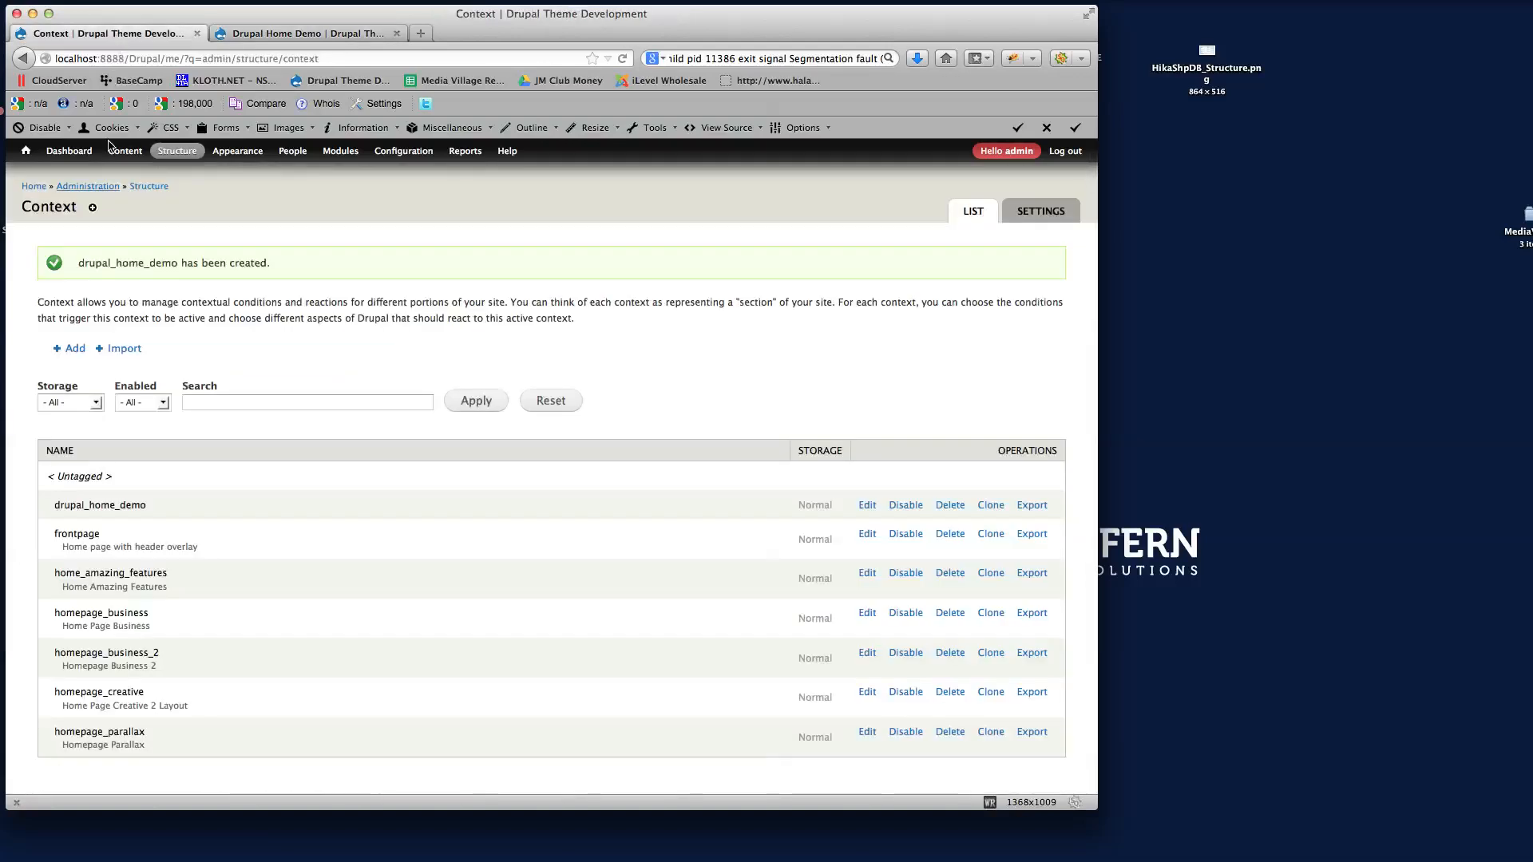
click(868, 508)
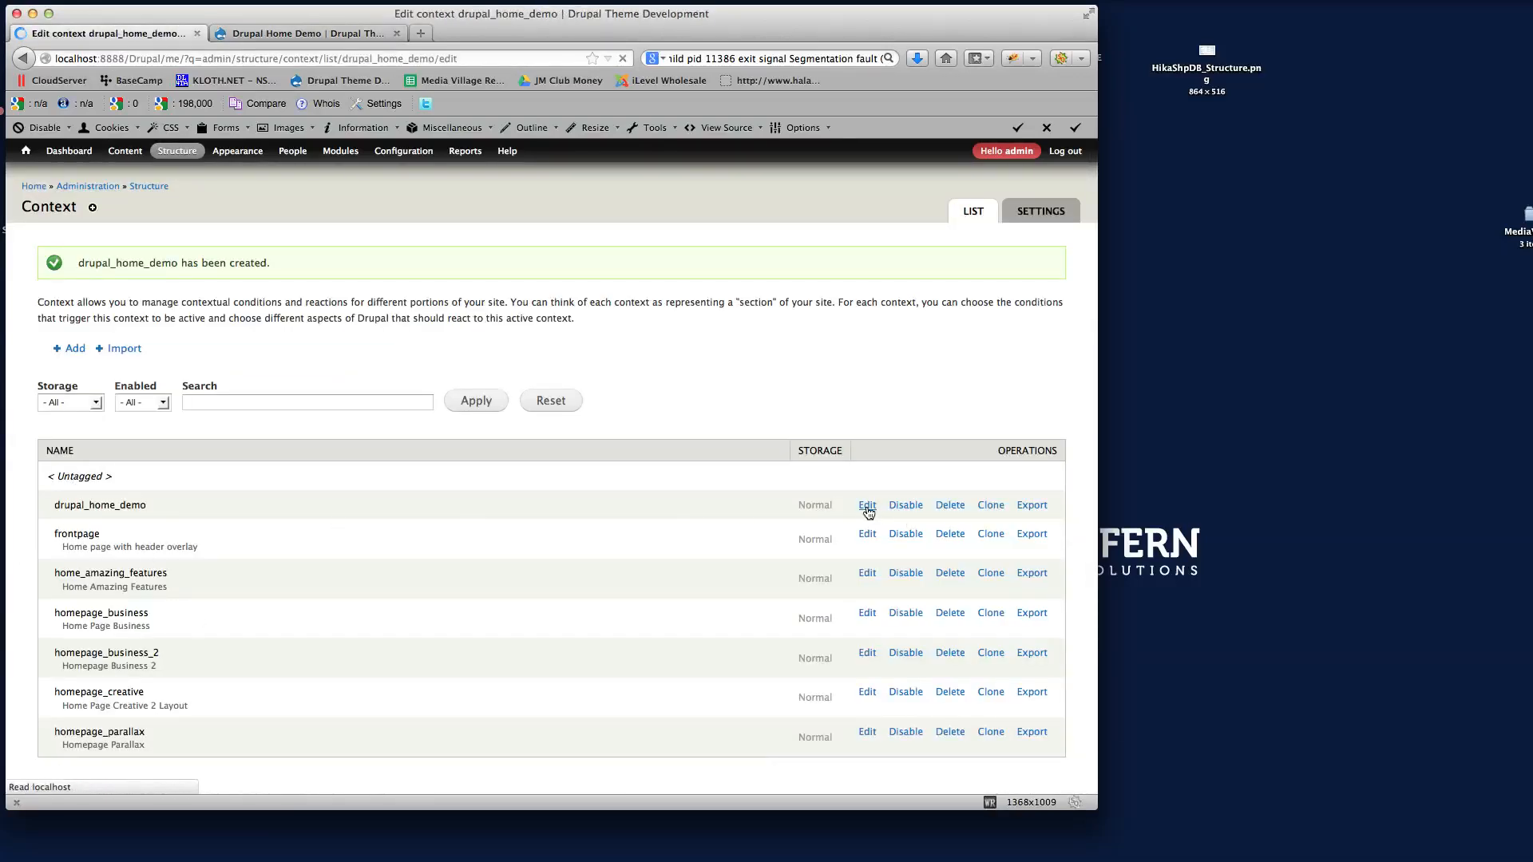
scroll(516, 585, down, 5)
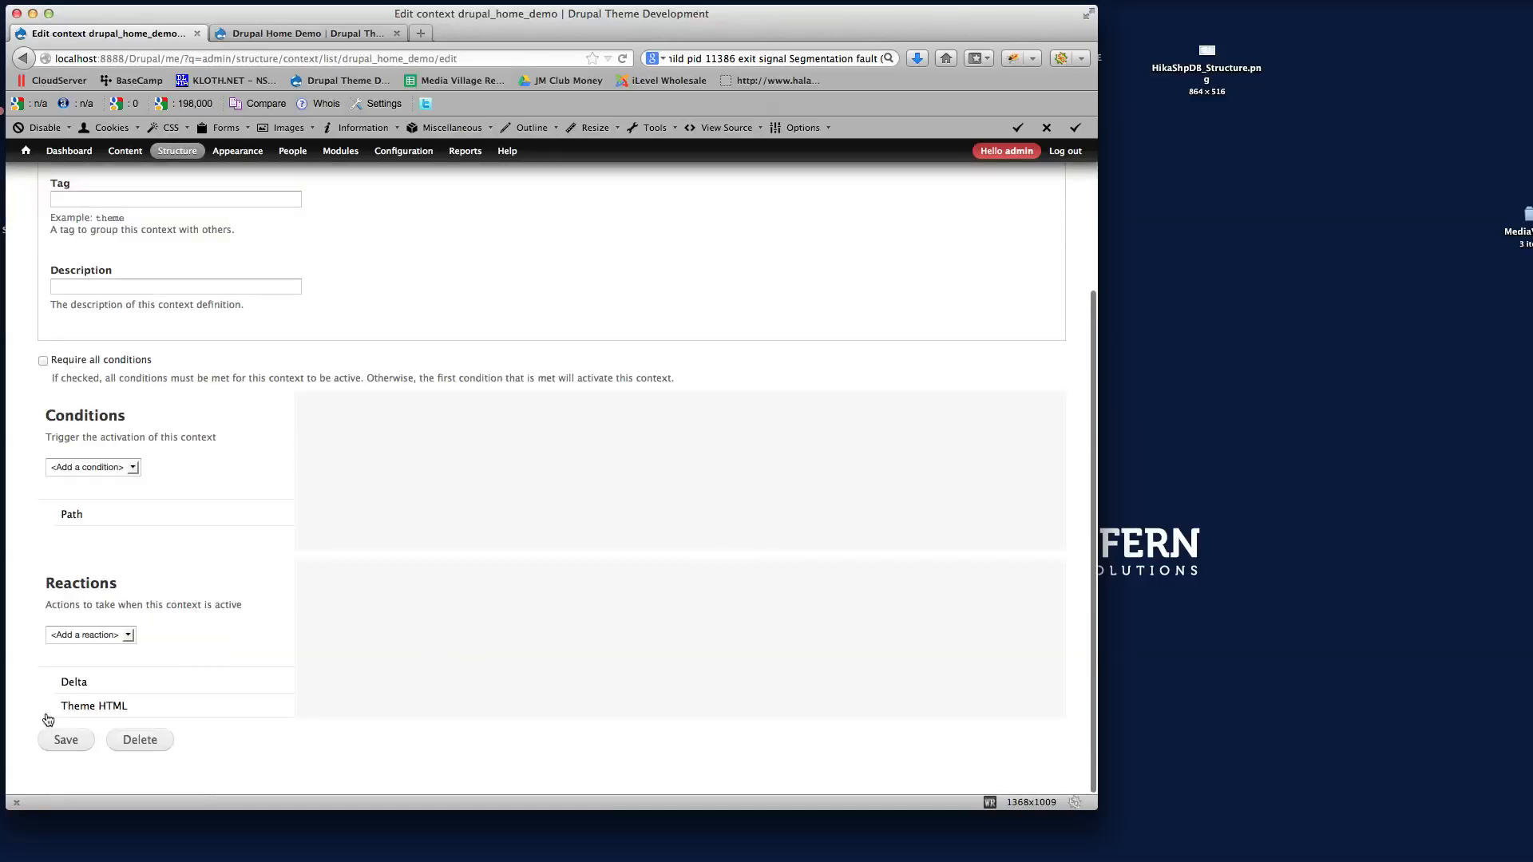
click(92, 707)
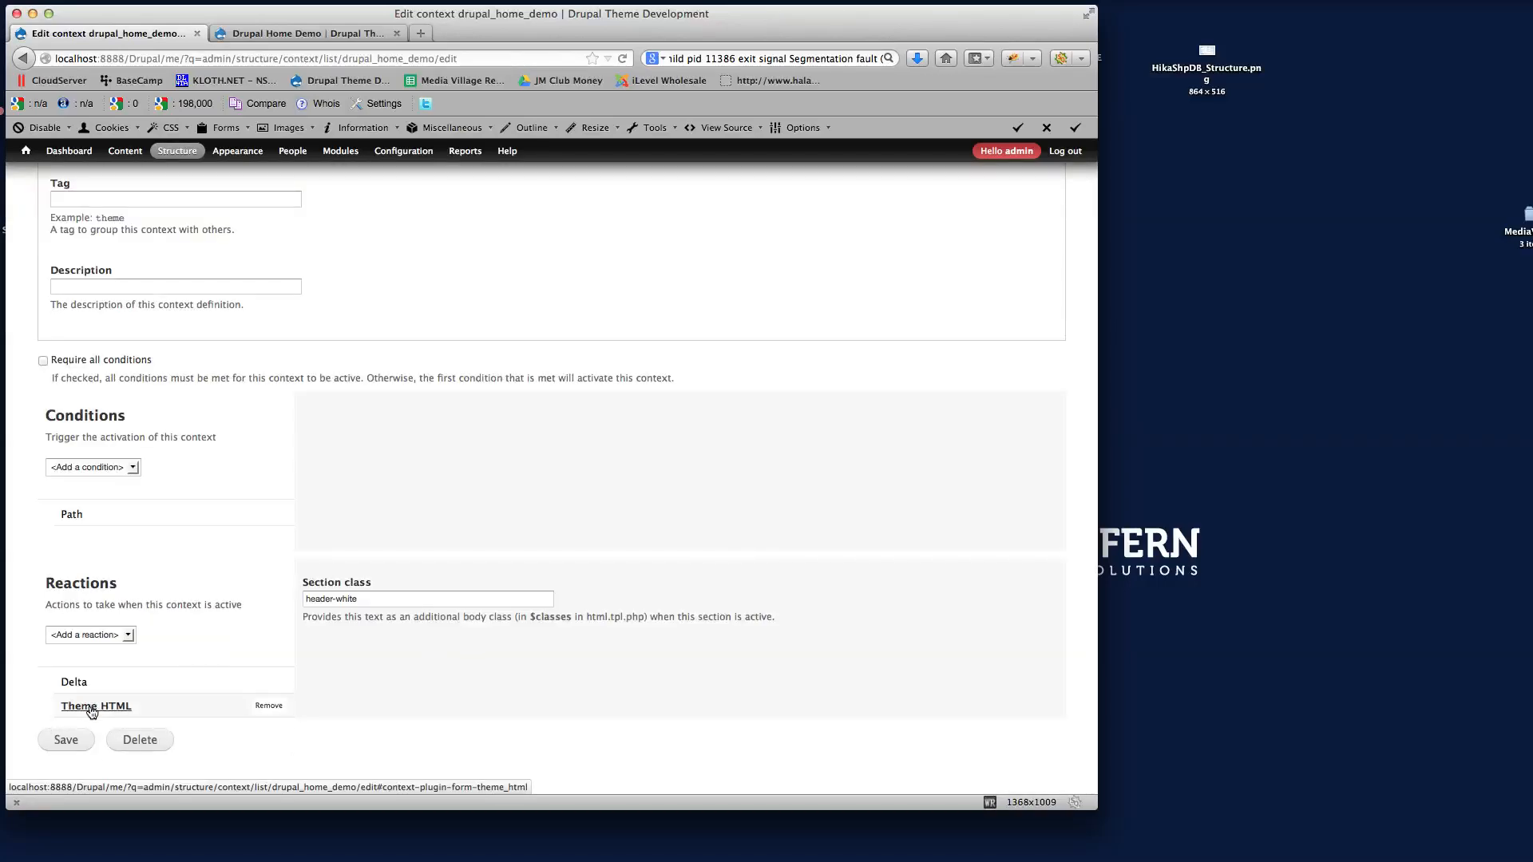
click(413, 599)
drag(411, 600, 223, 597)
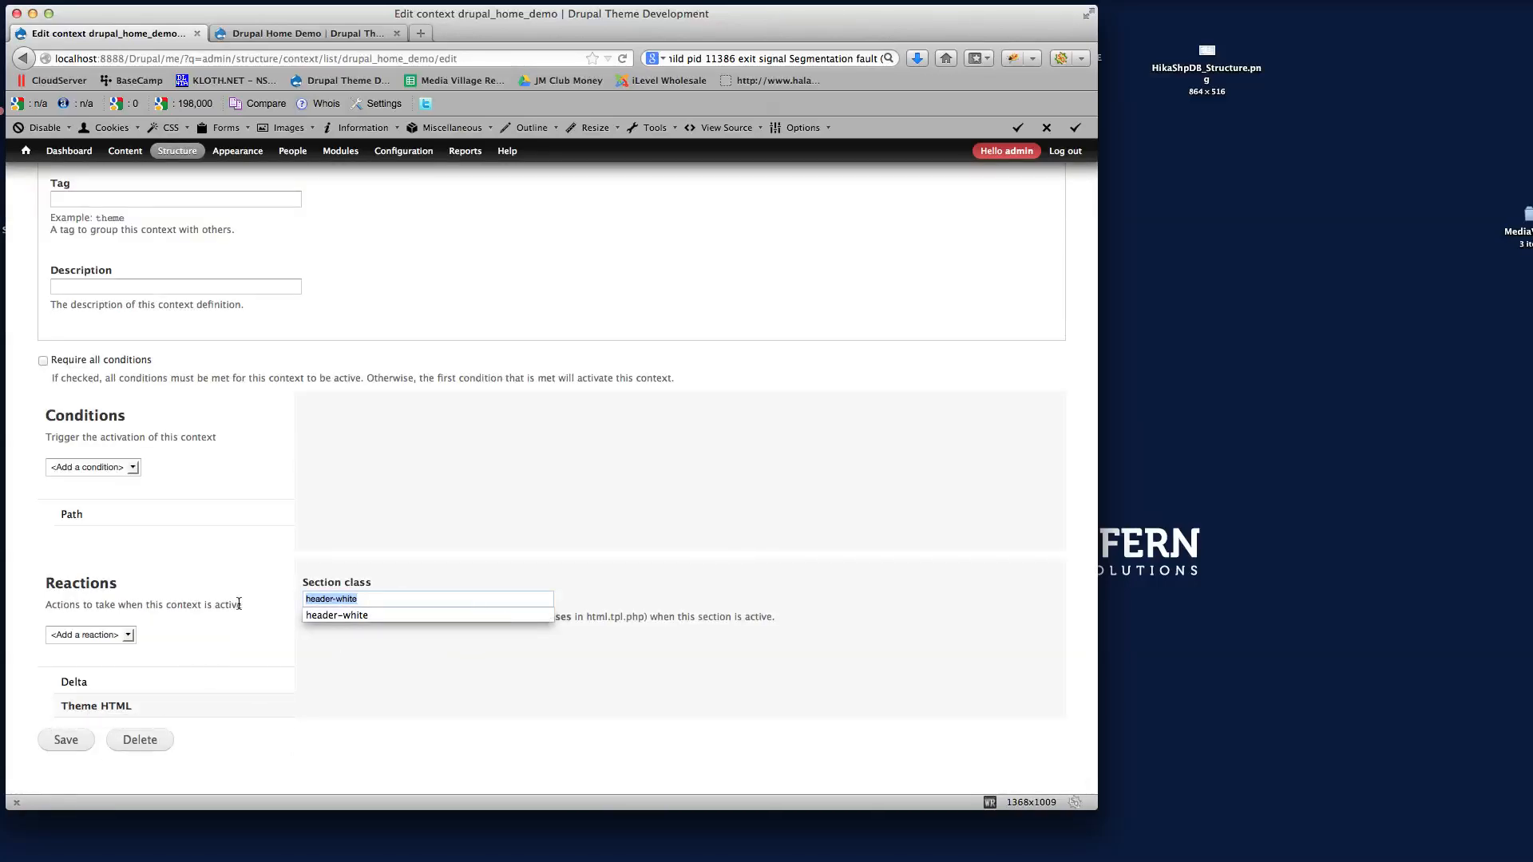
key(BackSpace)
click(66, 739)
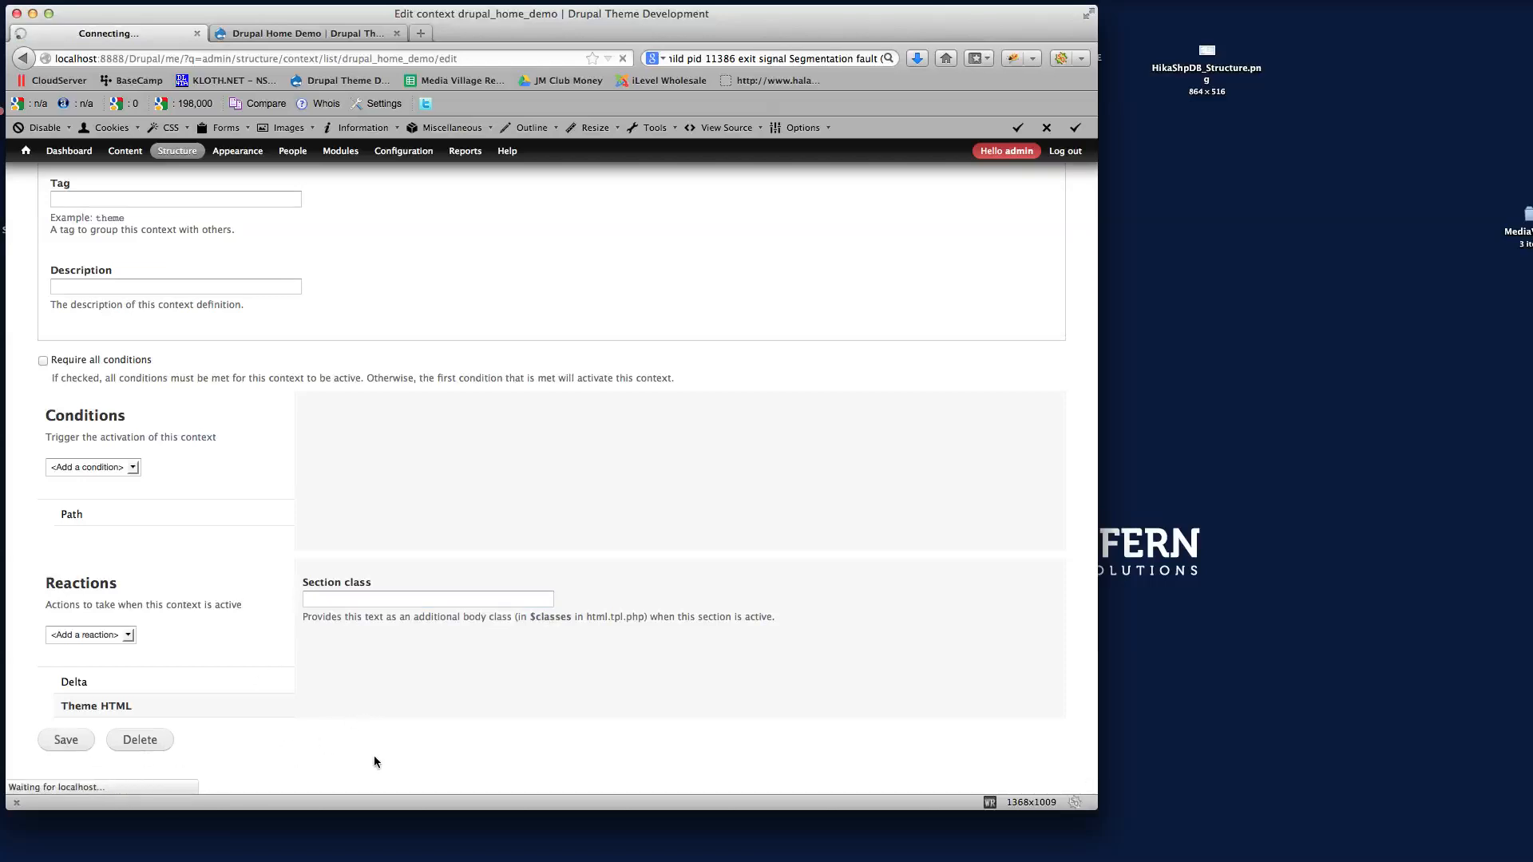
click(285, 33)
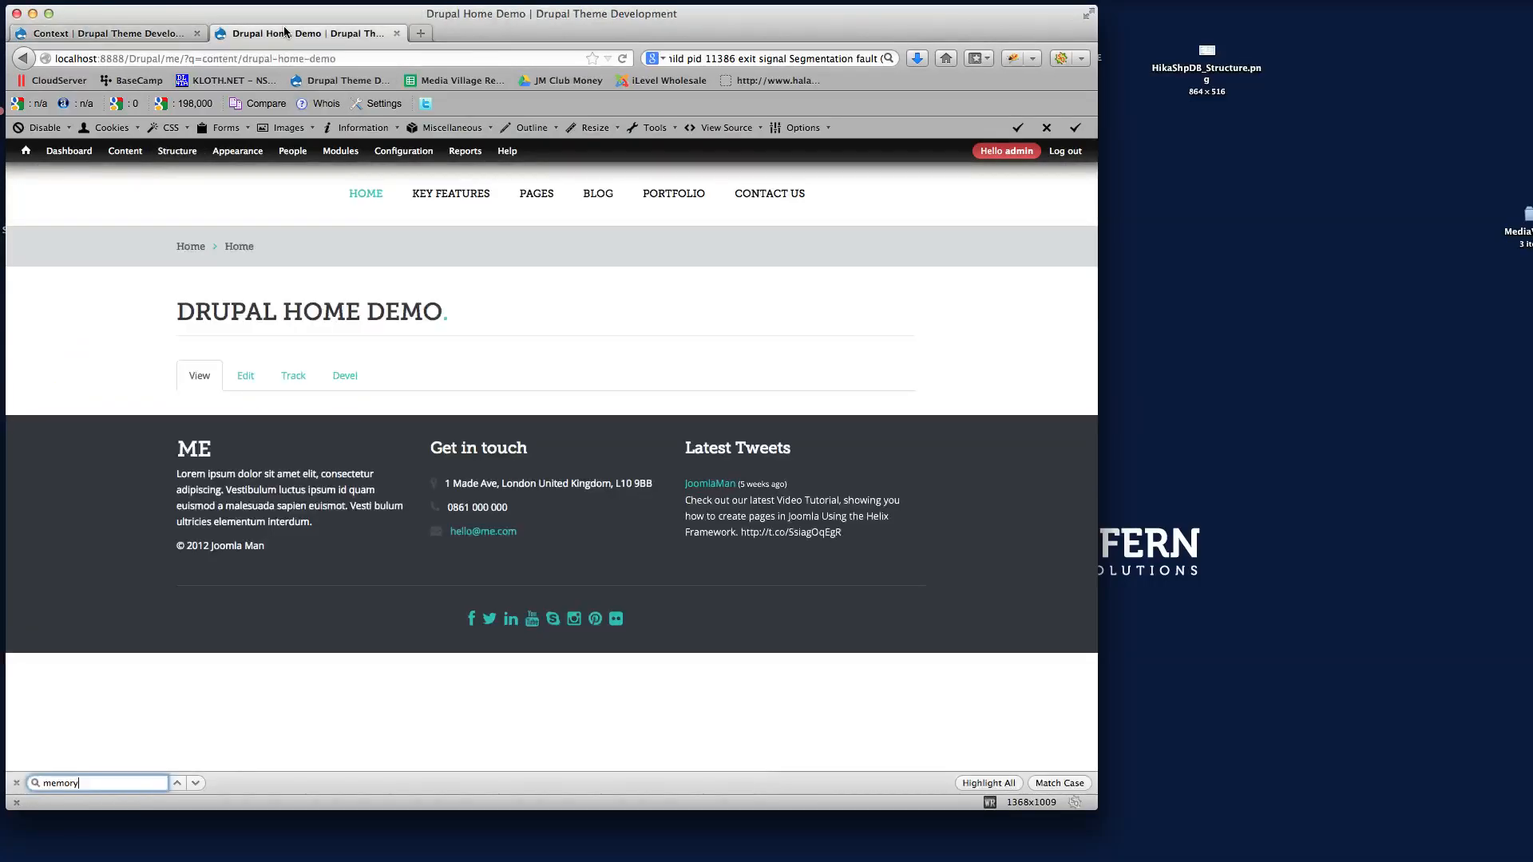
click(623, 59)
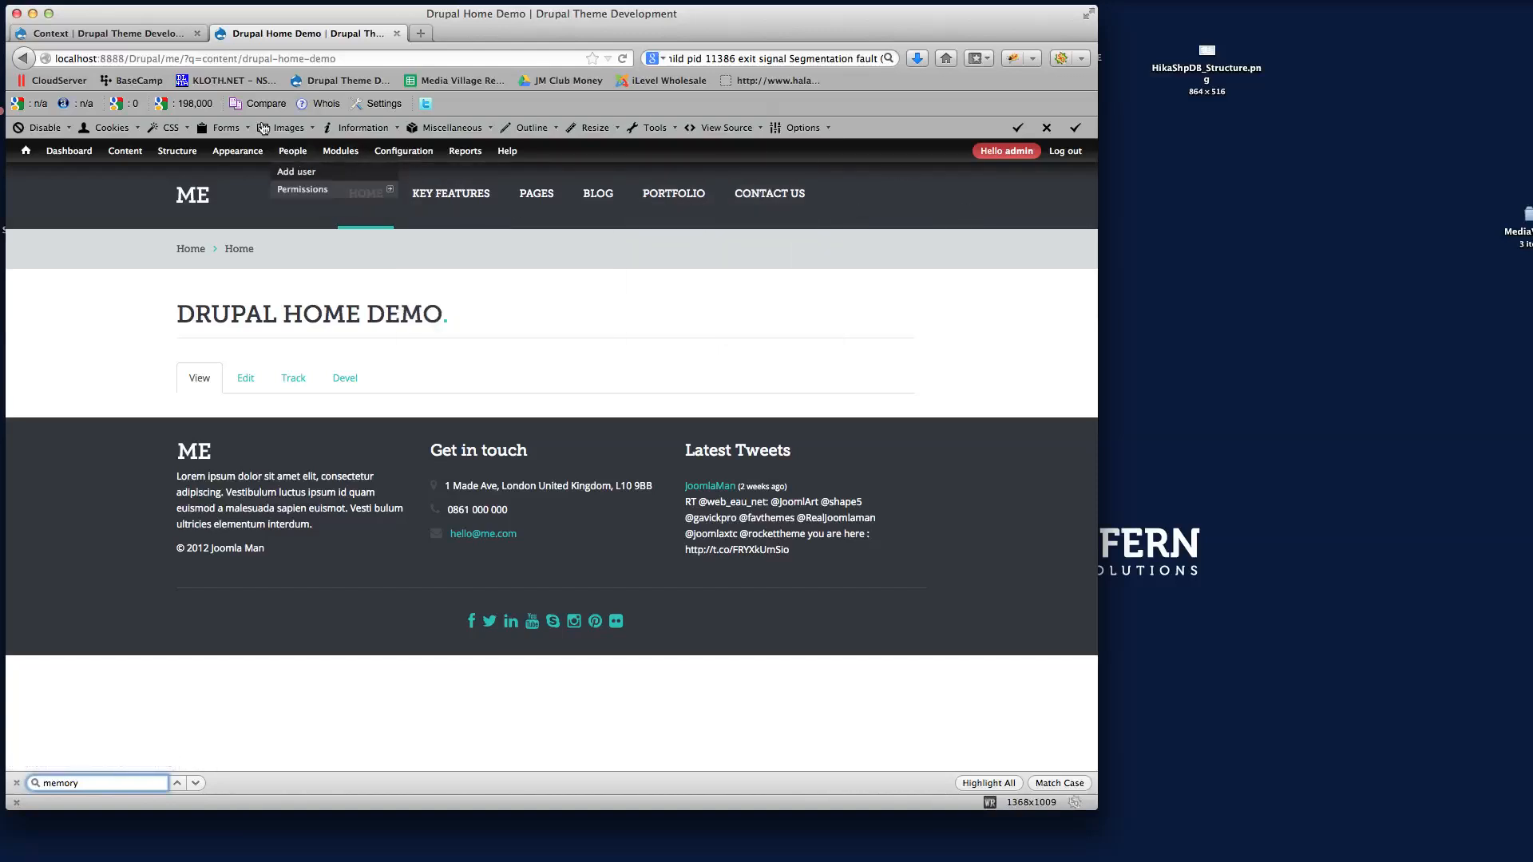
Set the Theme HTML section class of the drupal_home_demo context to "header-white" and save the context
click(115, 35)
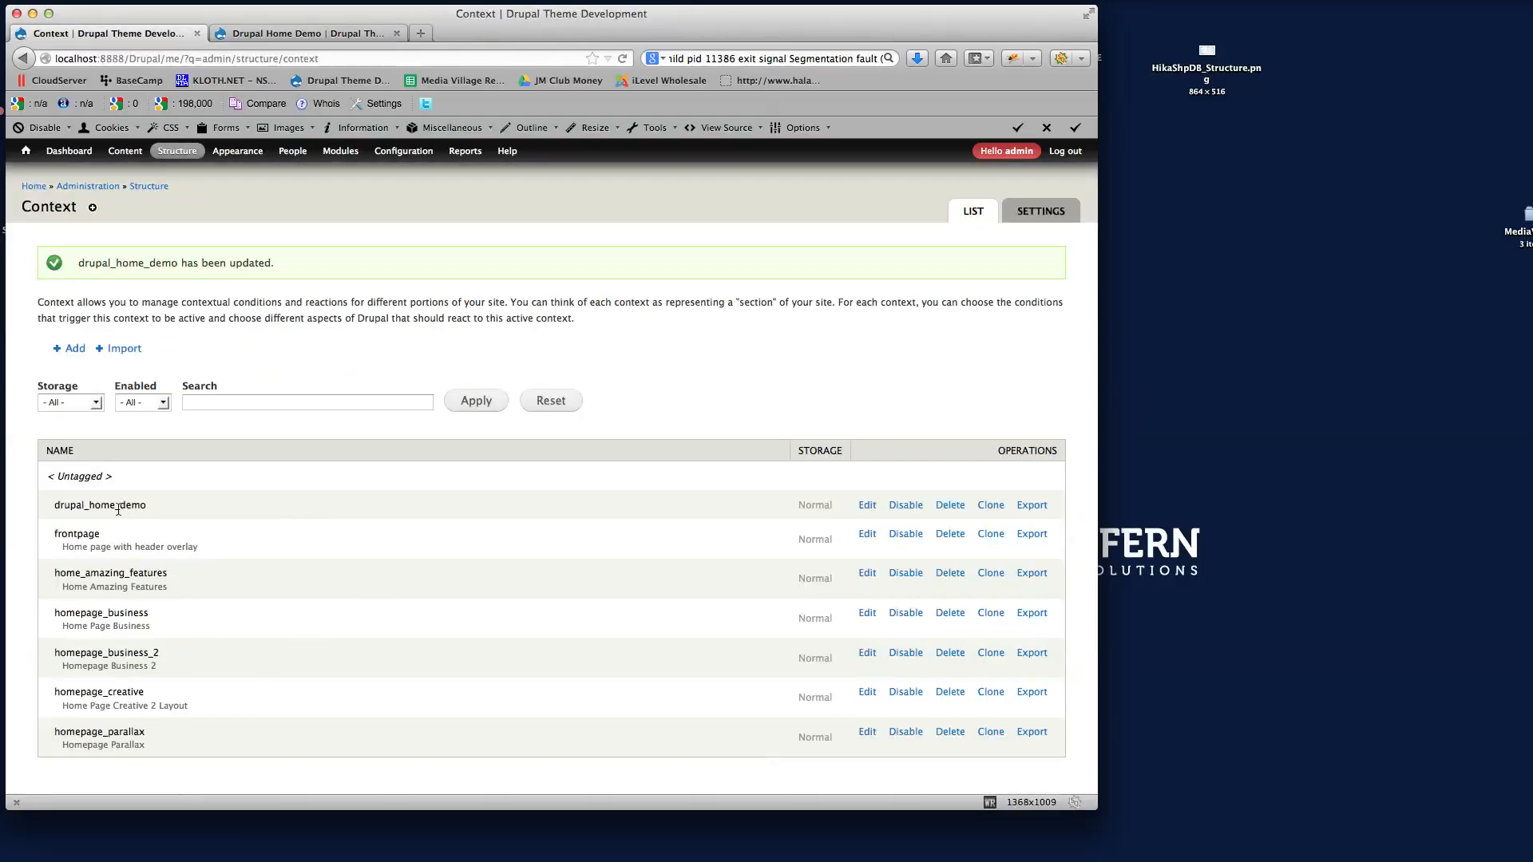
click(866, 505)
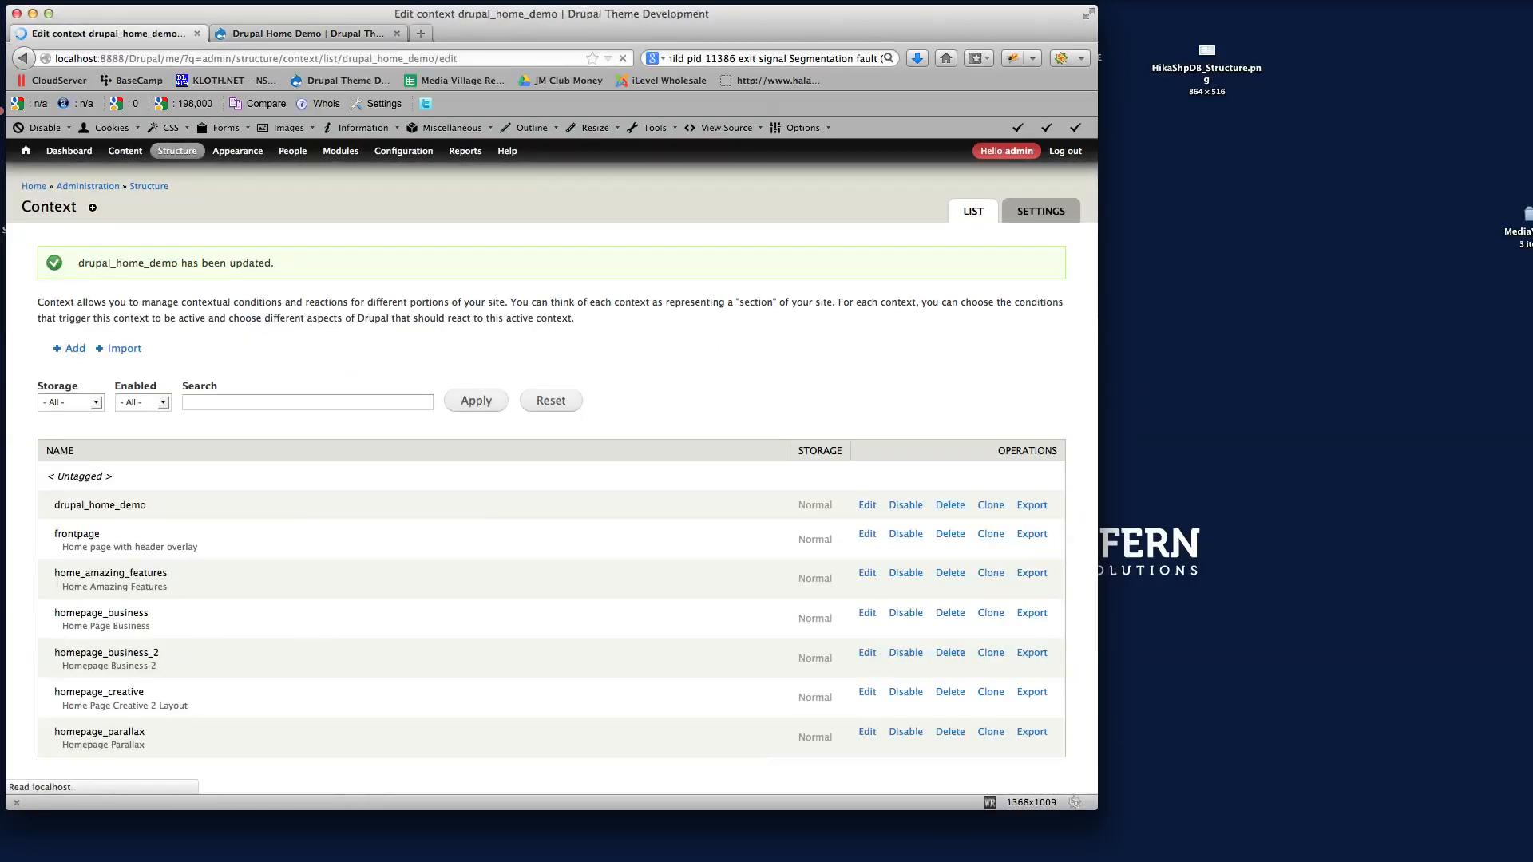
scroll(365, 630, down, 3)
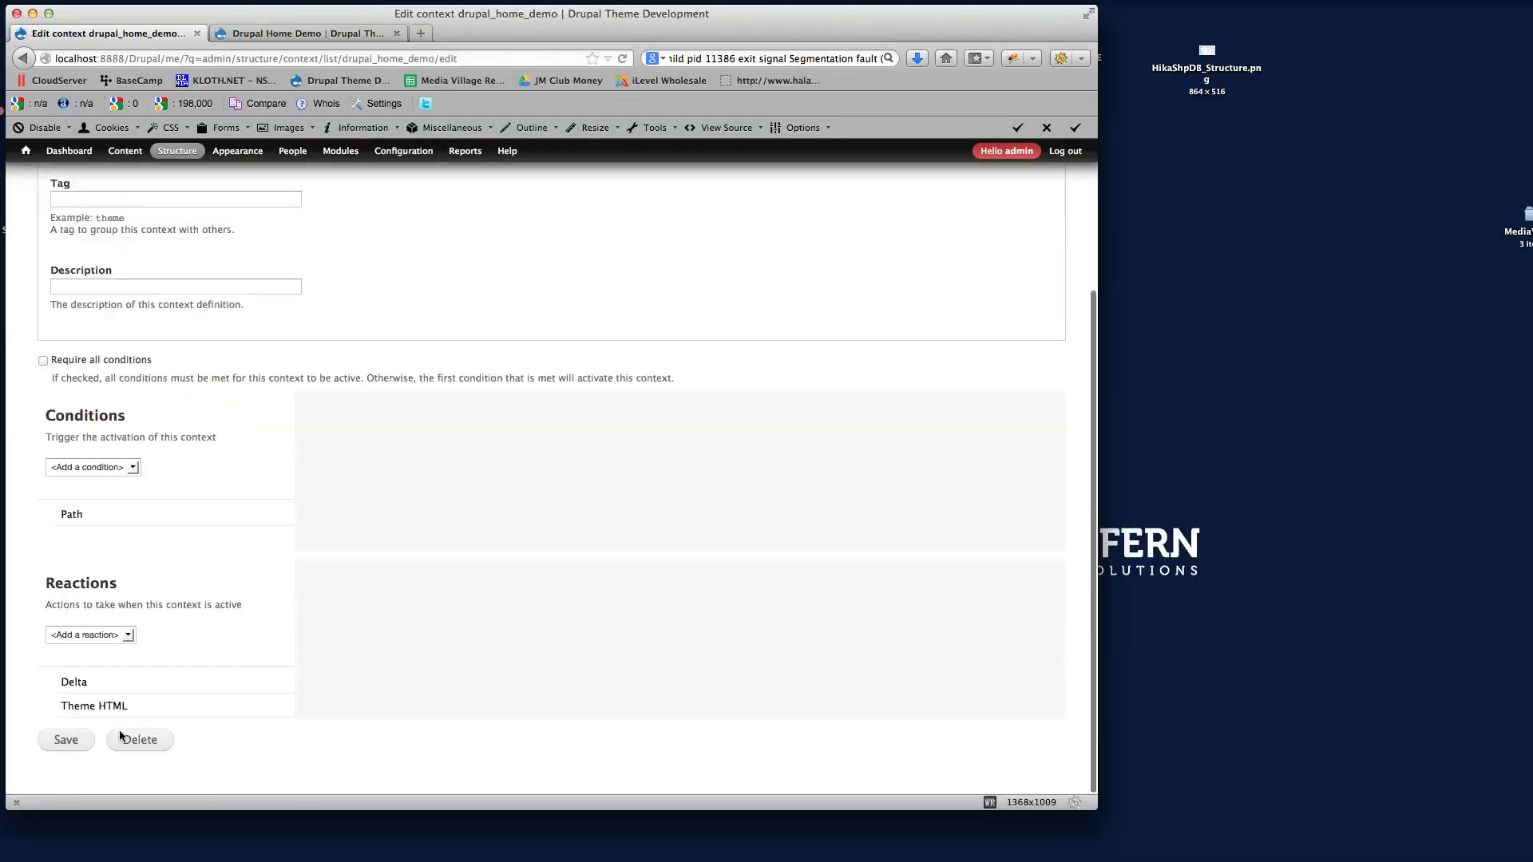
click(81, 709)
click(334, 599)
text(header-white)
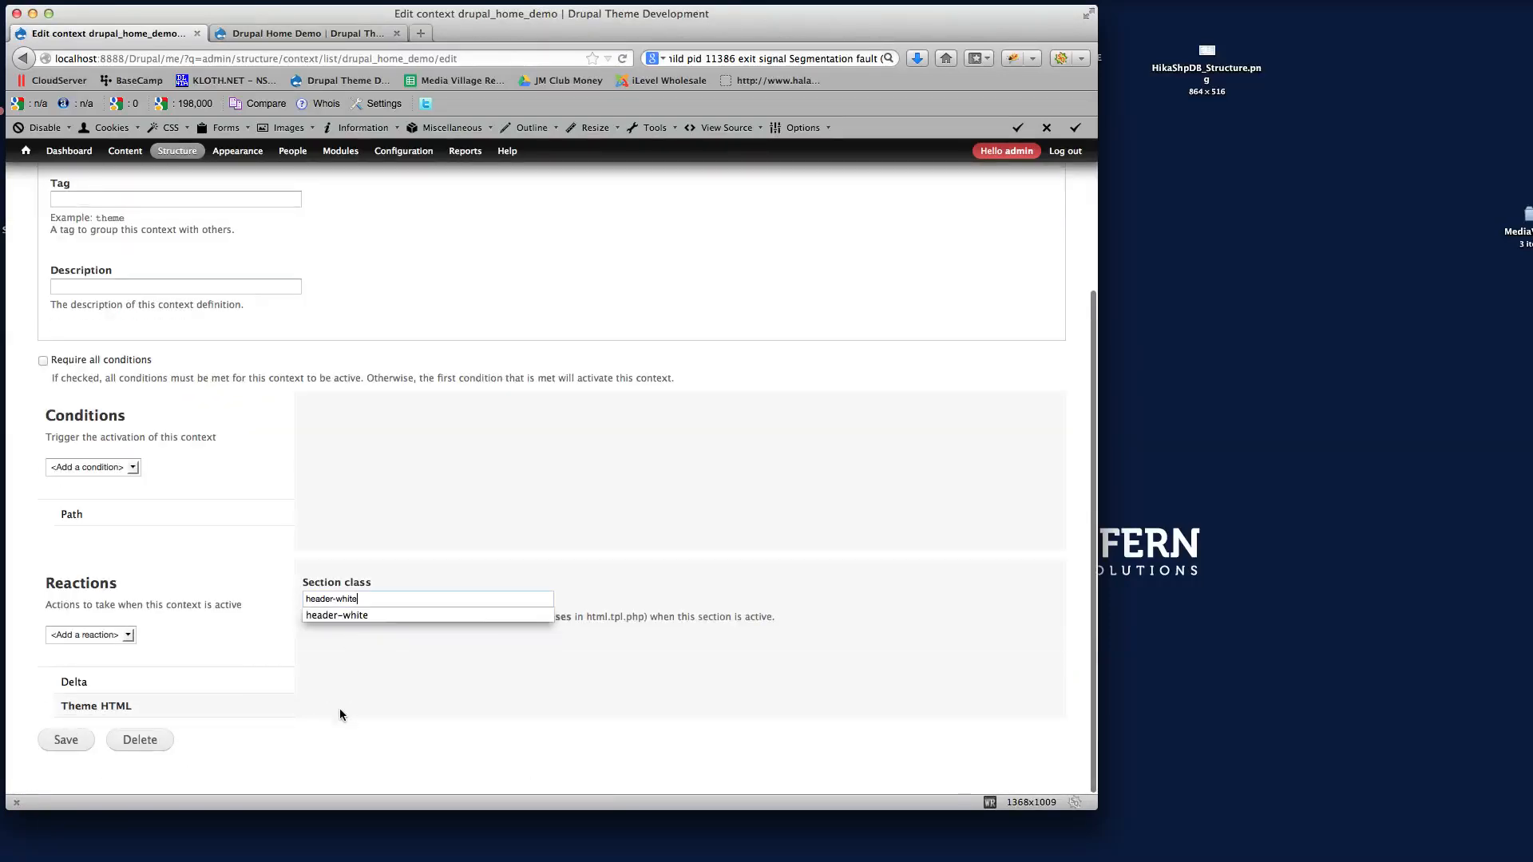
click(56, 742)
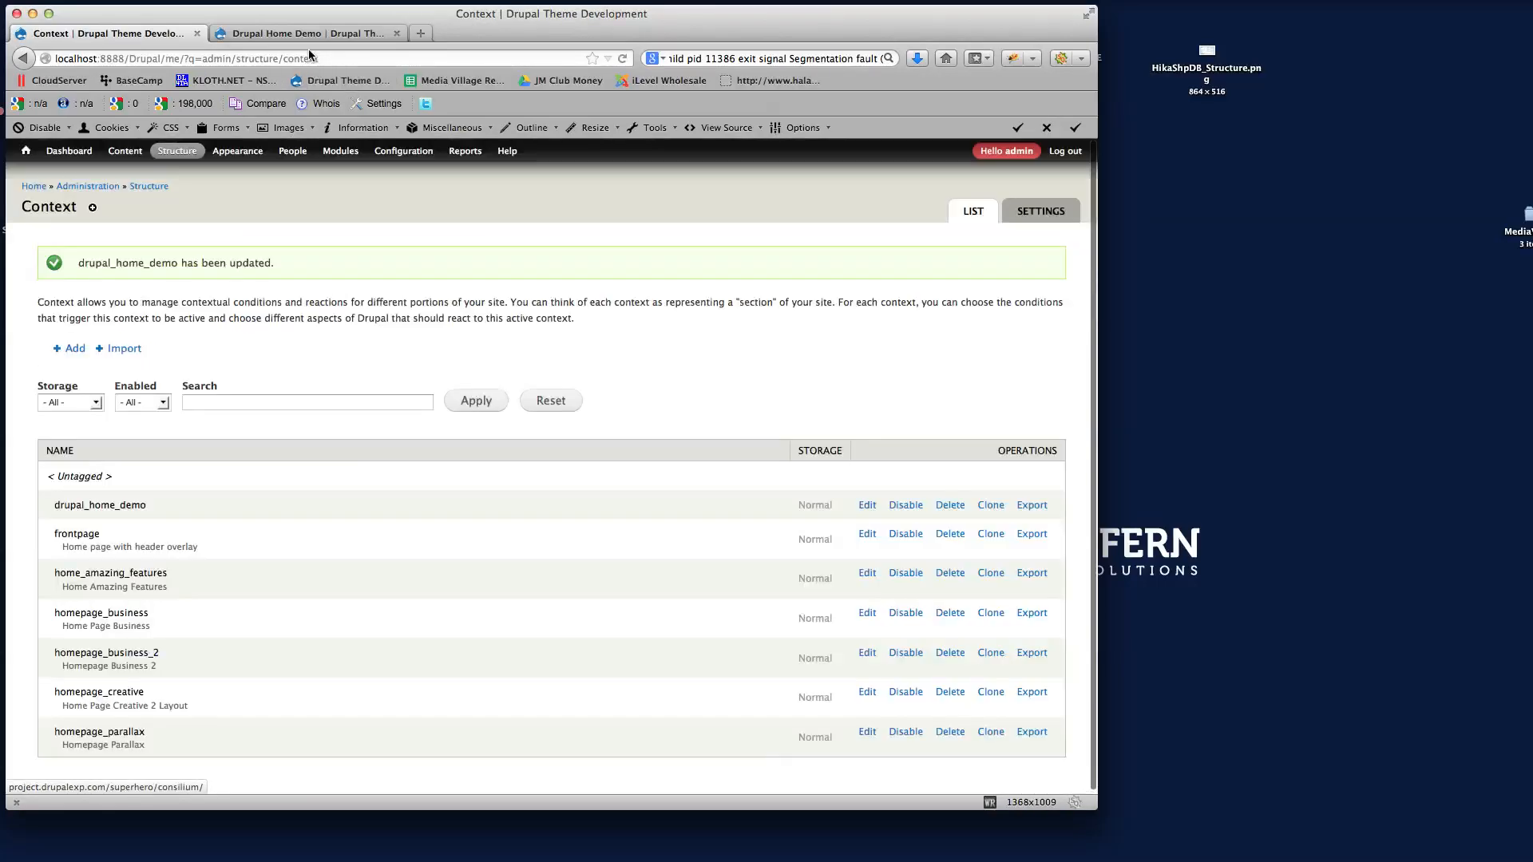
Reload the Drupal Home Demo page and compare its layout with the Home Business page
click(304, 35)
click(623, 59)
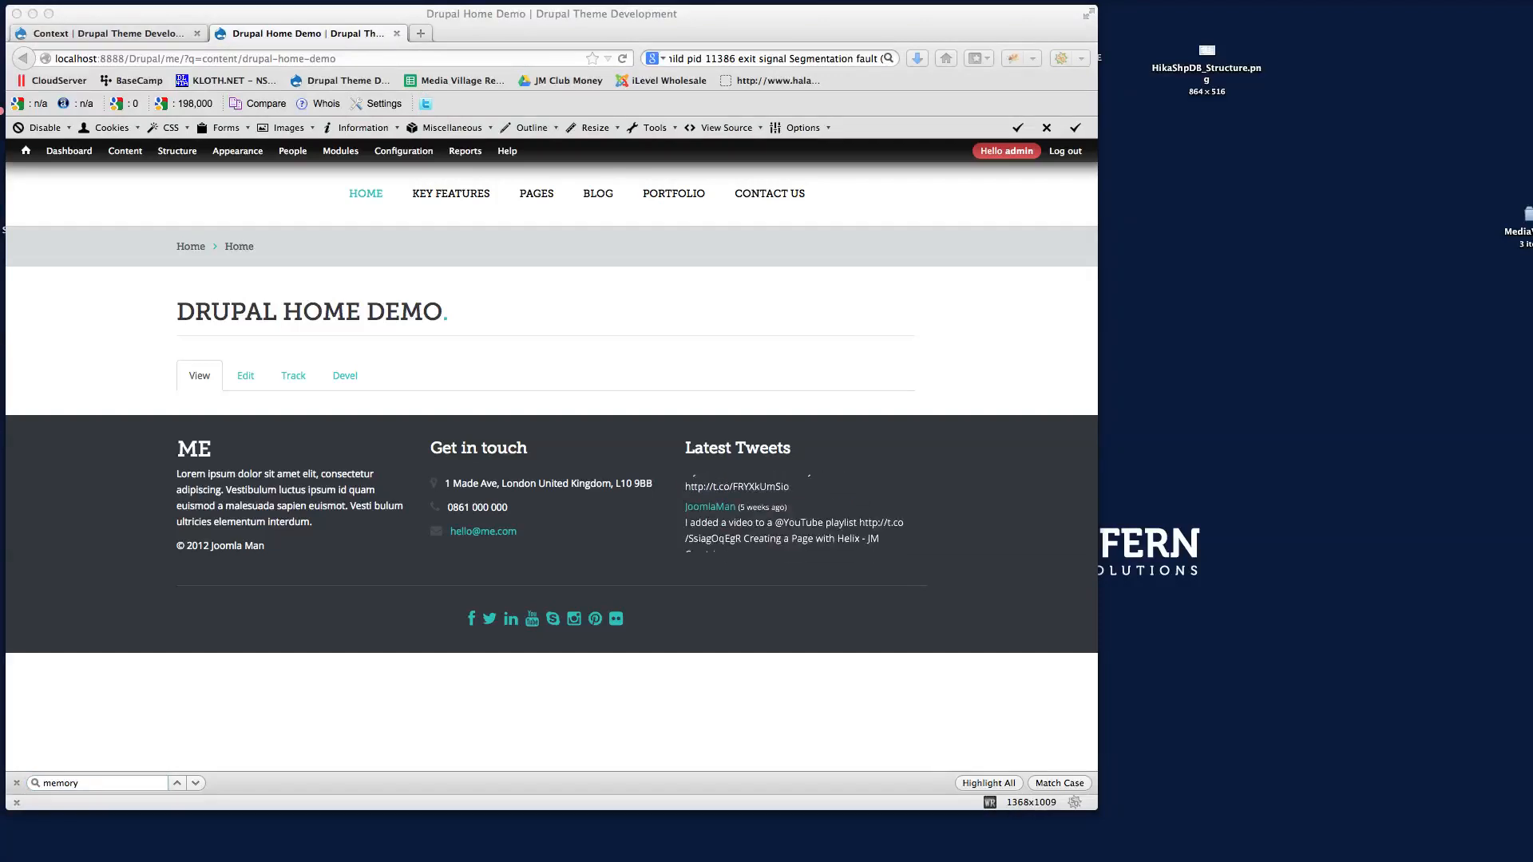
click(579, 304)
mouse_move(377, 206)
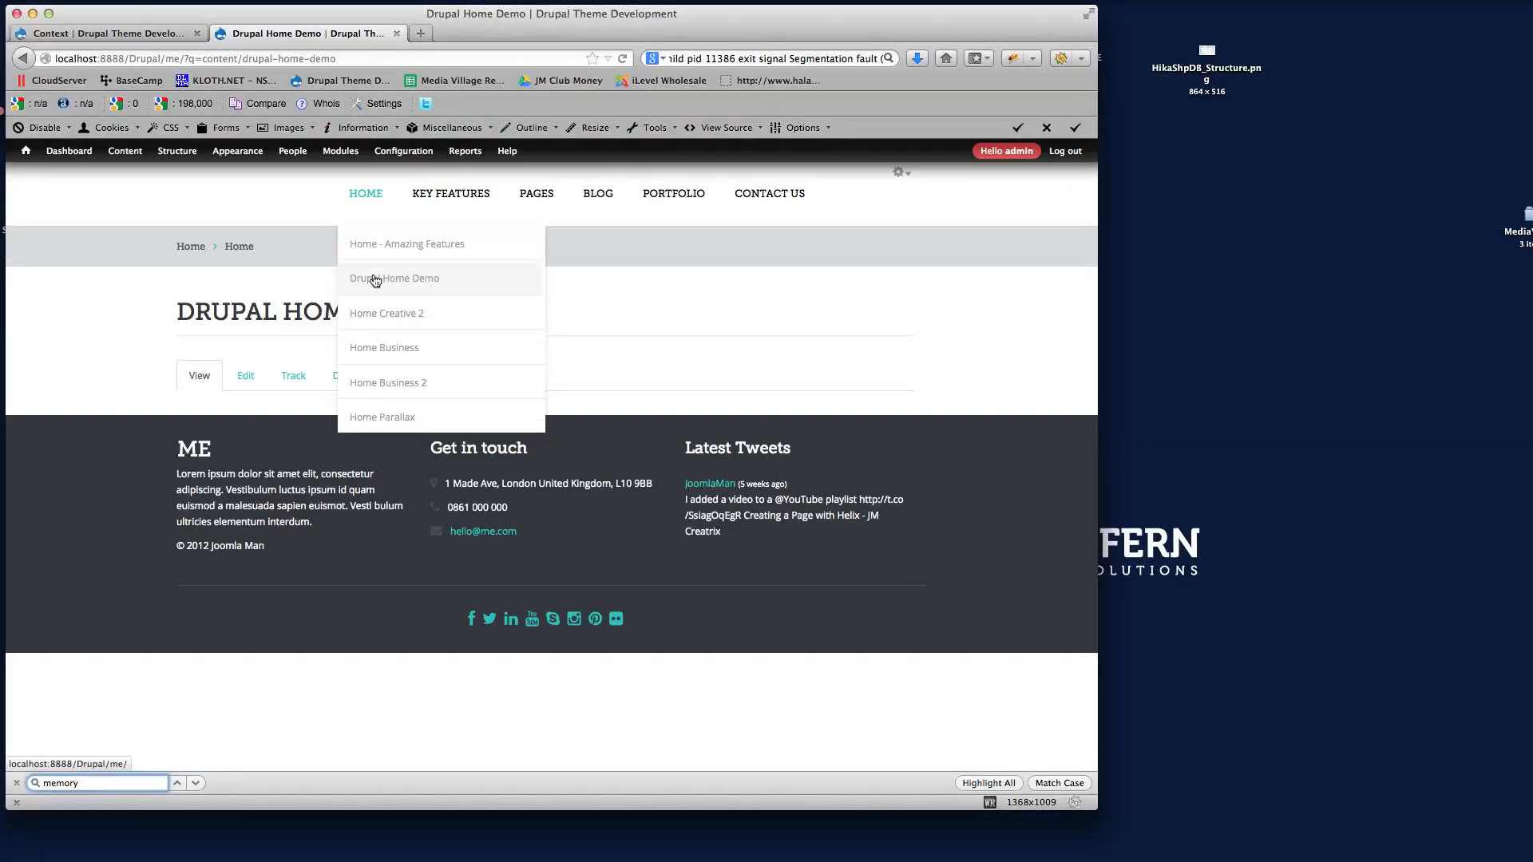
click(388, 352)
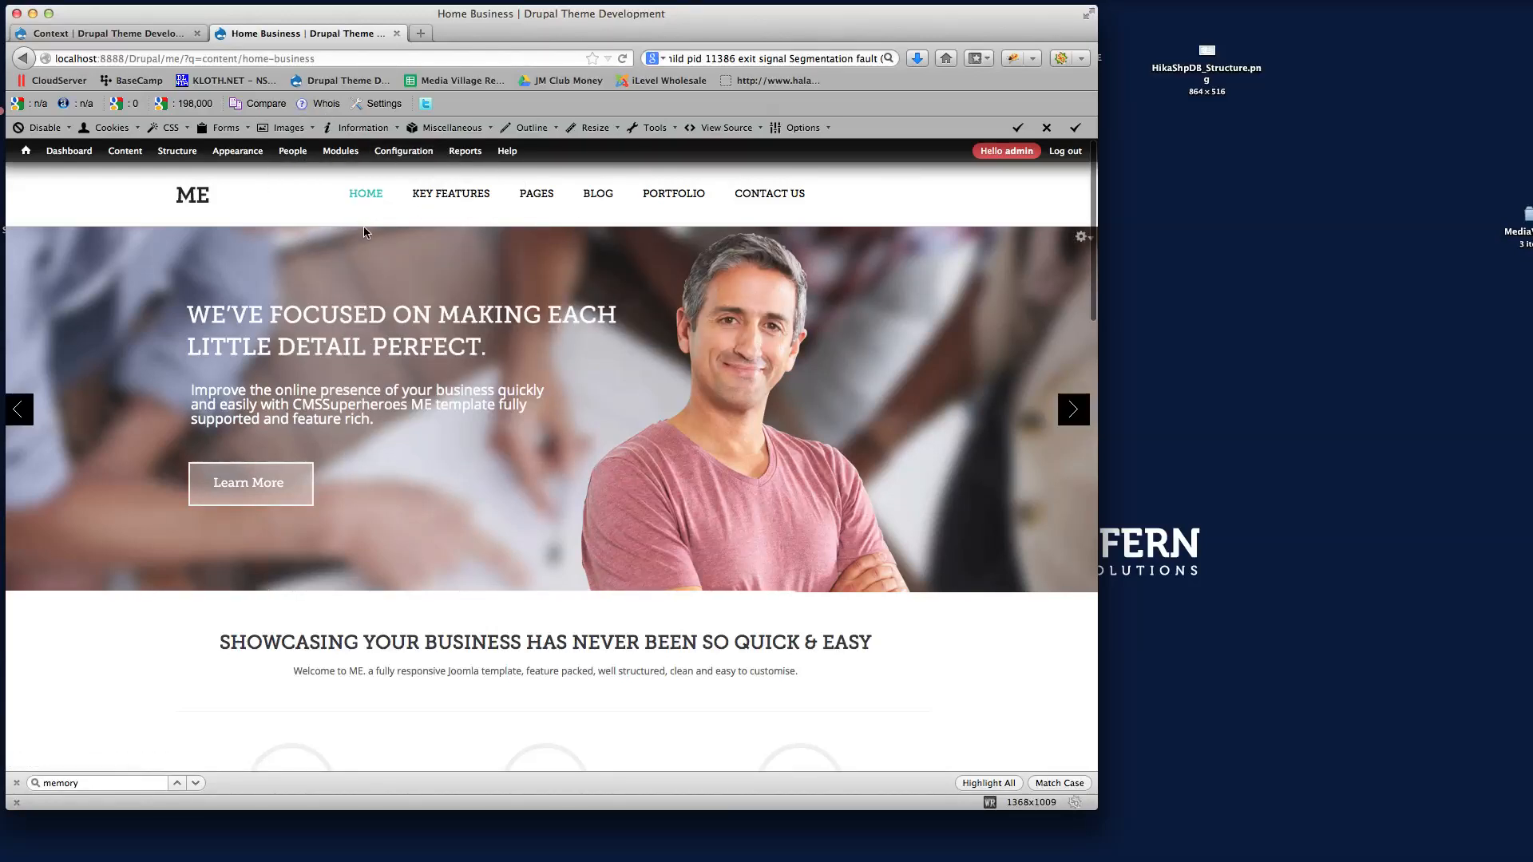
mouse_move(365, 209)
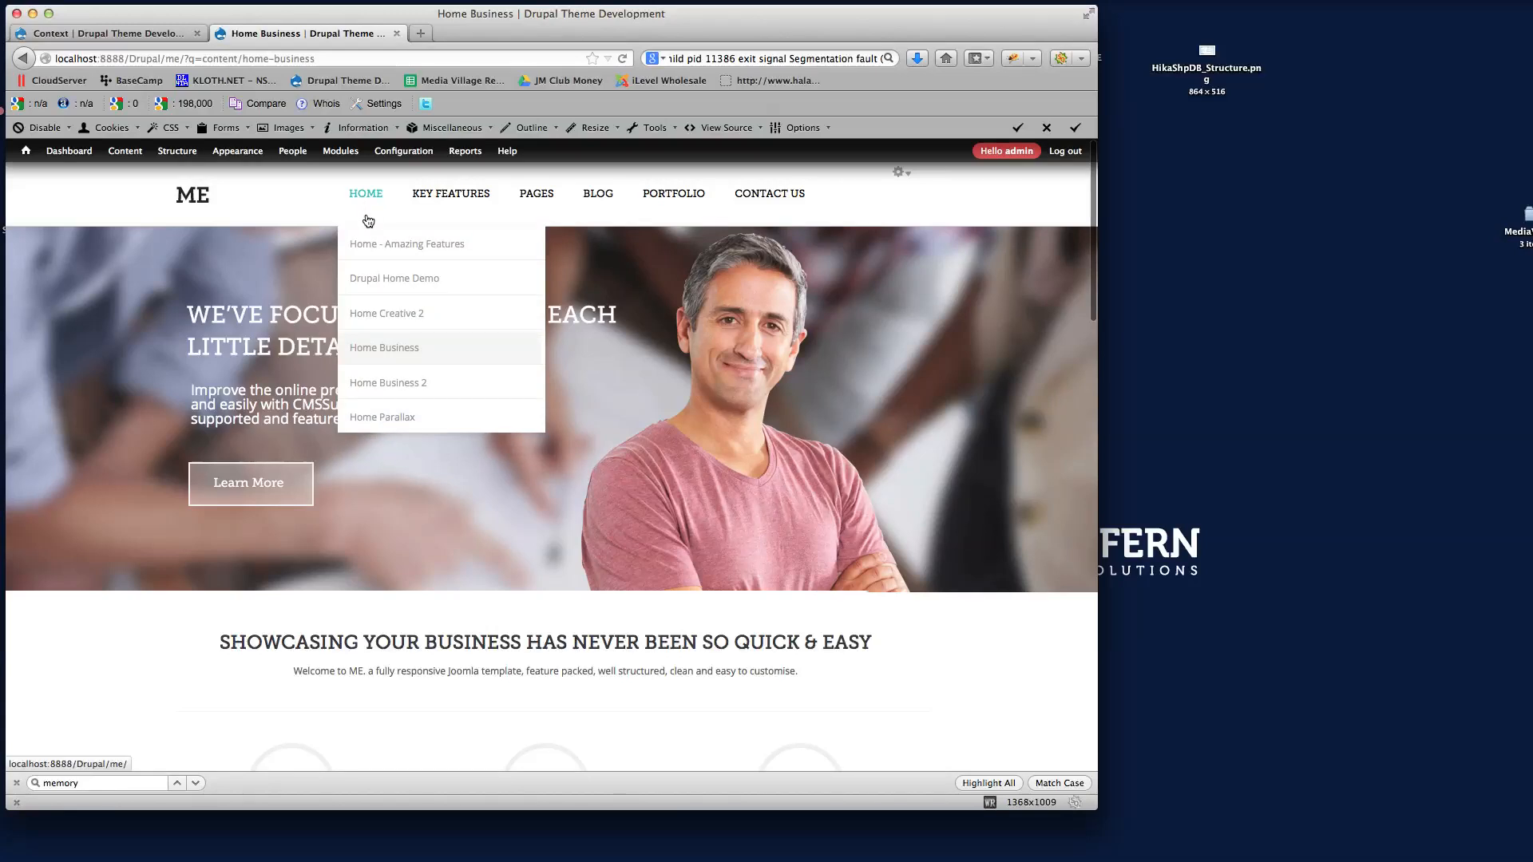
click(379, 279)
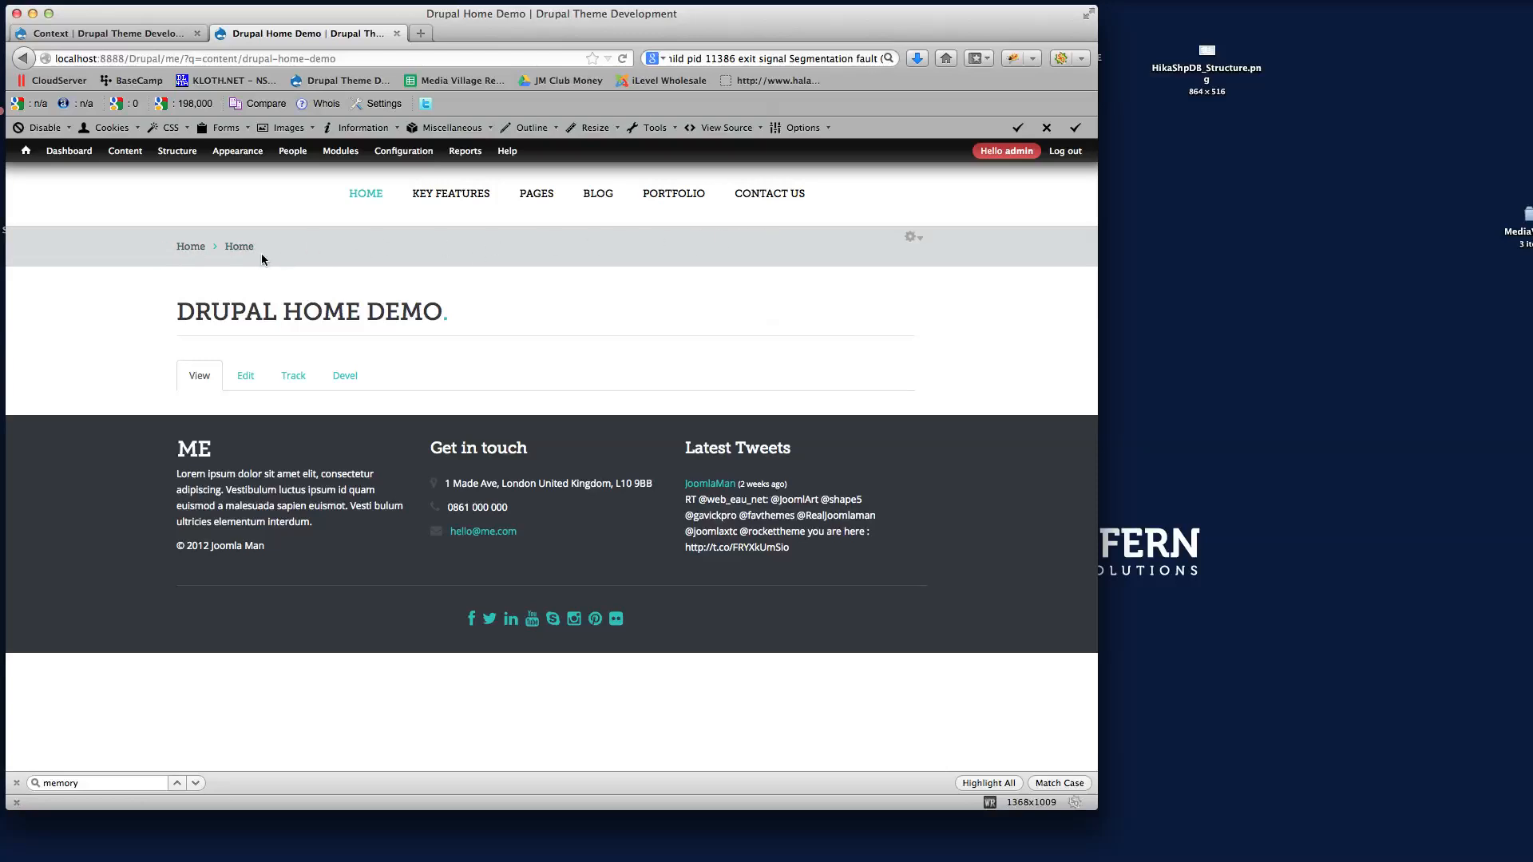
Reopen the drupal_home_demo context for editing and add a Regions reaction to it
click(118, 35)
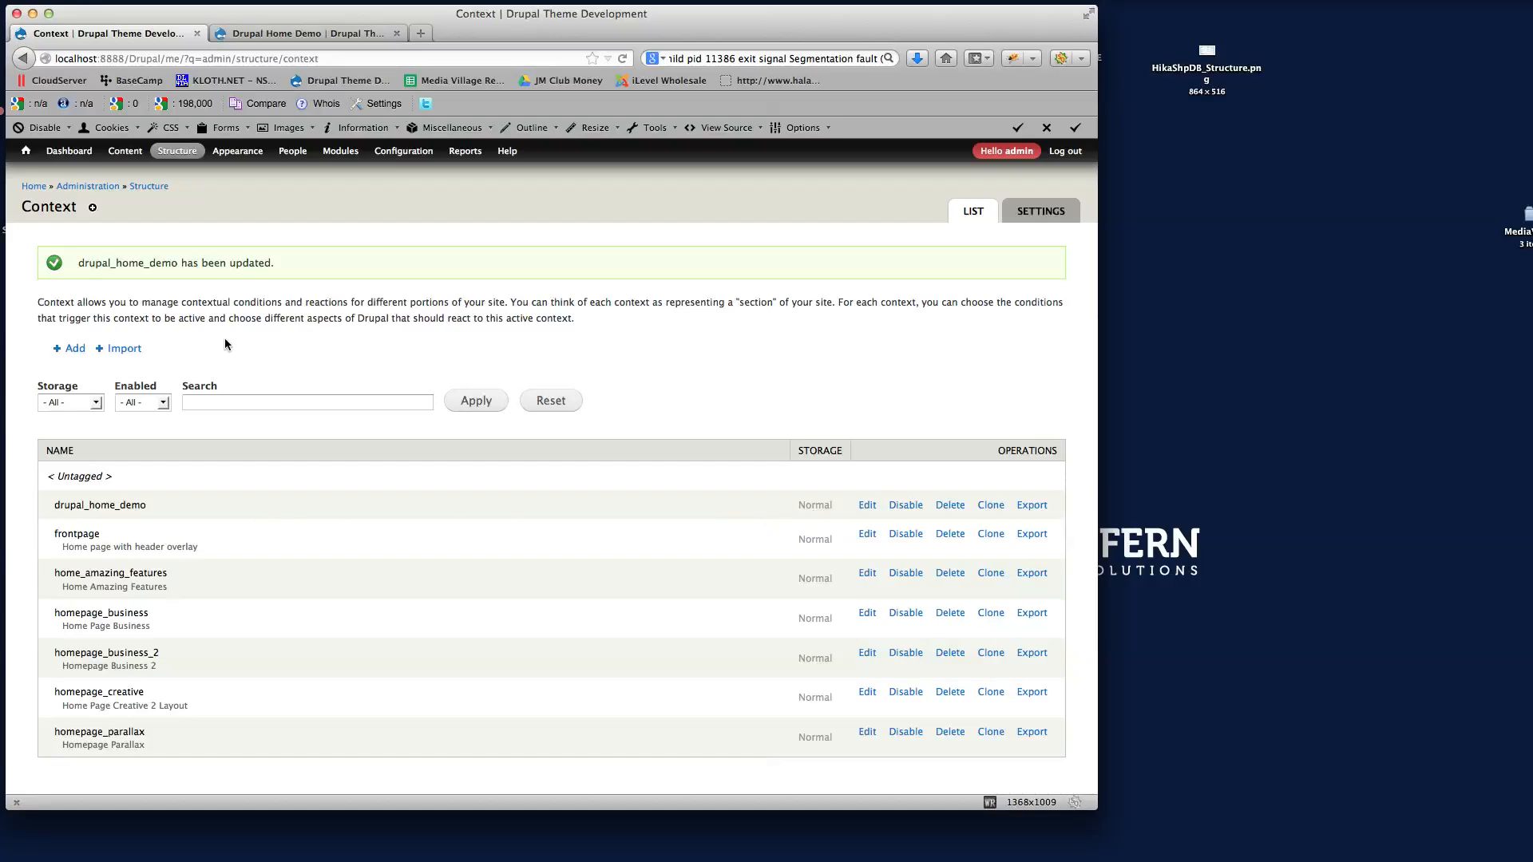
click(867, 509)
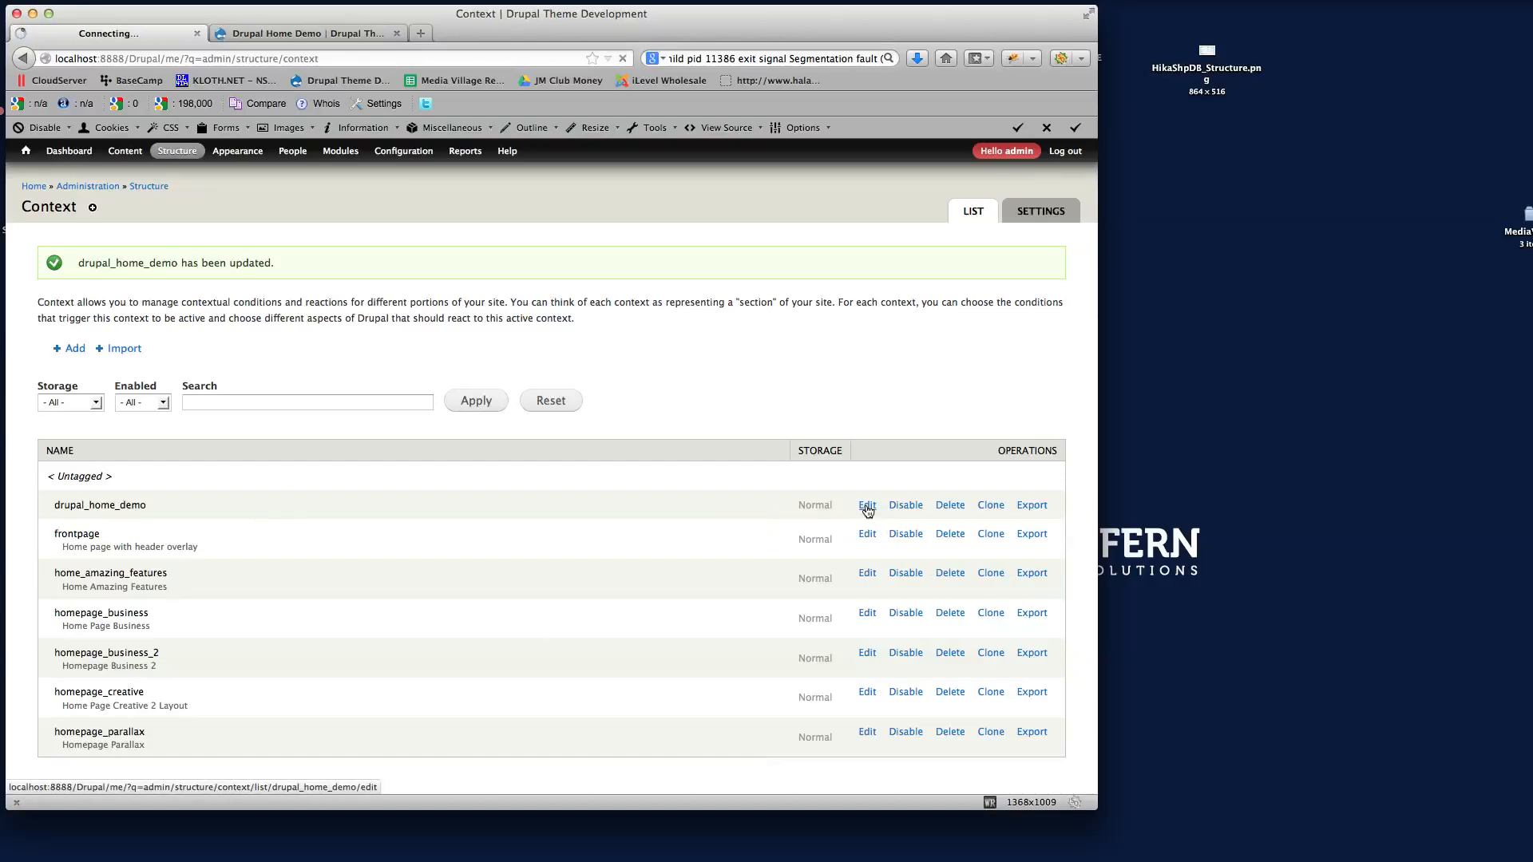
scroll(437, 582, down, 5)
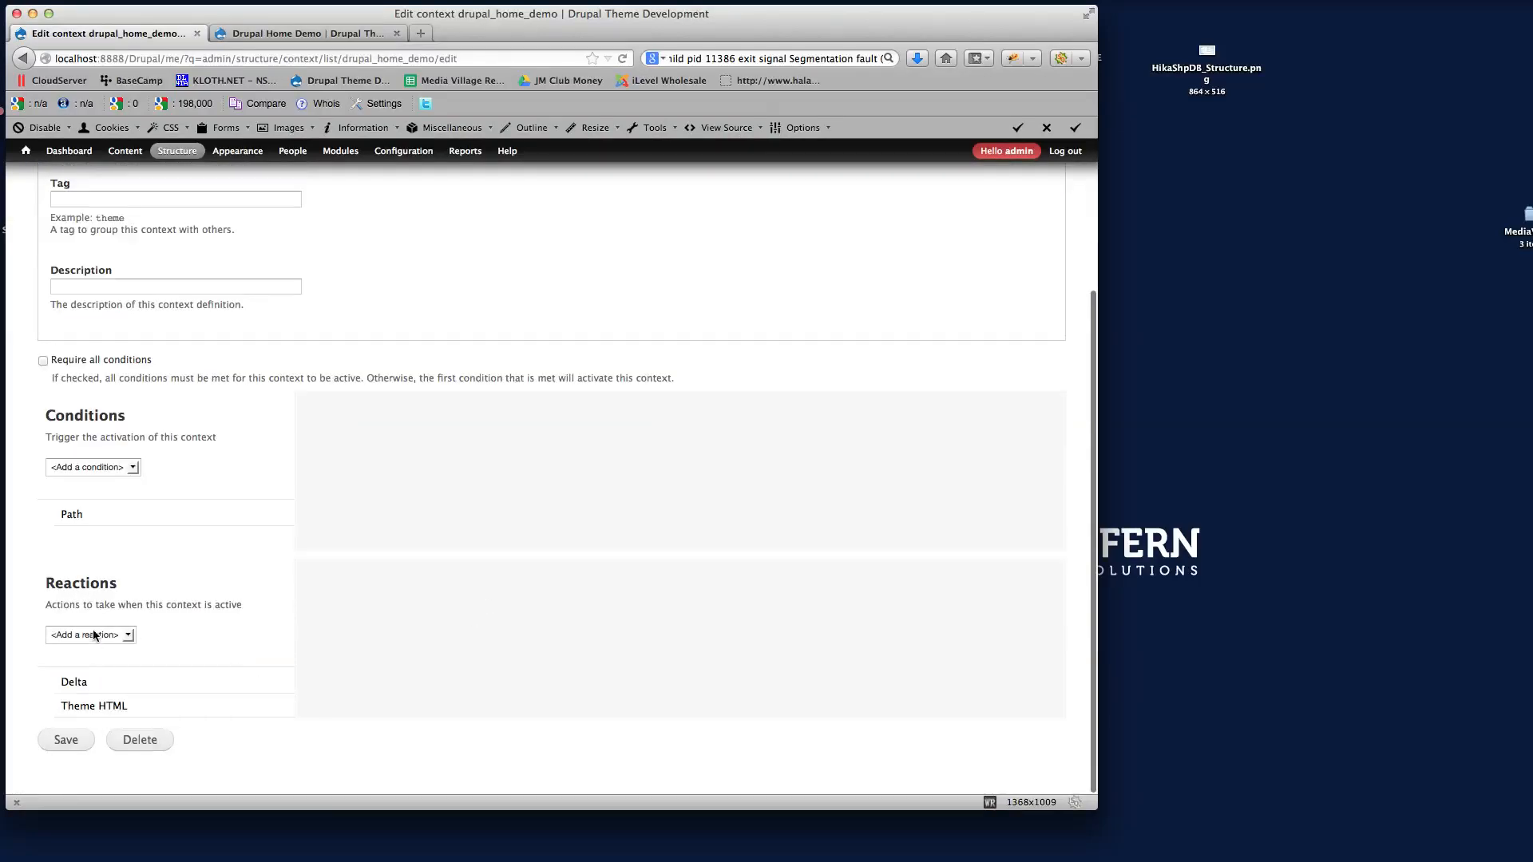
click(124, 635)
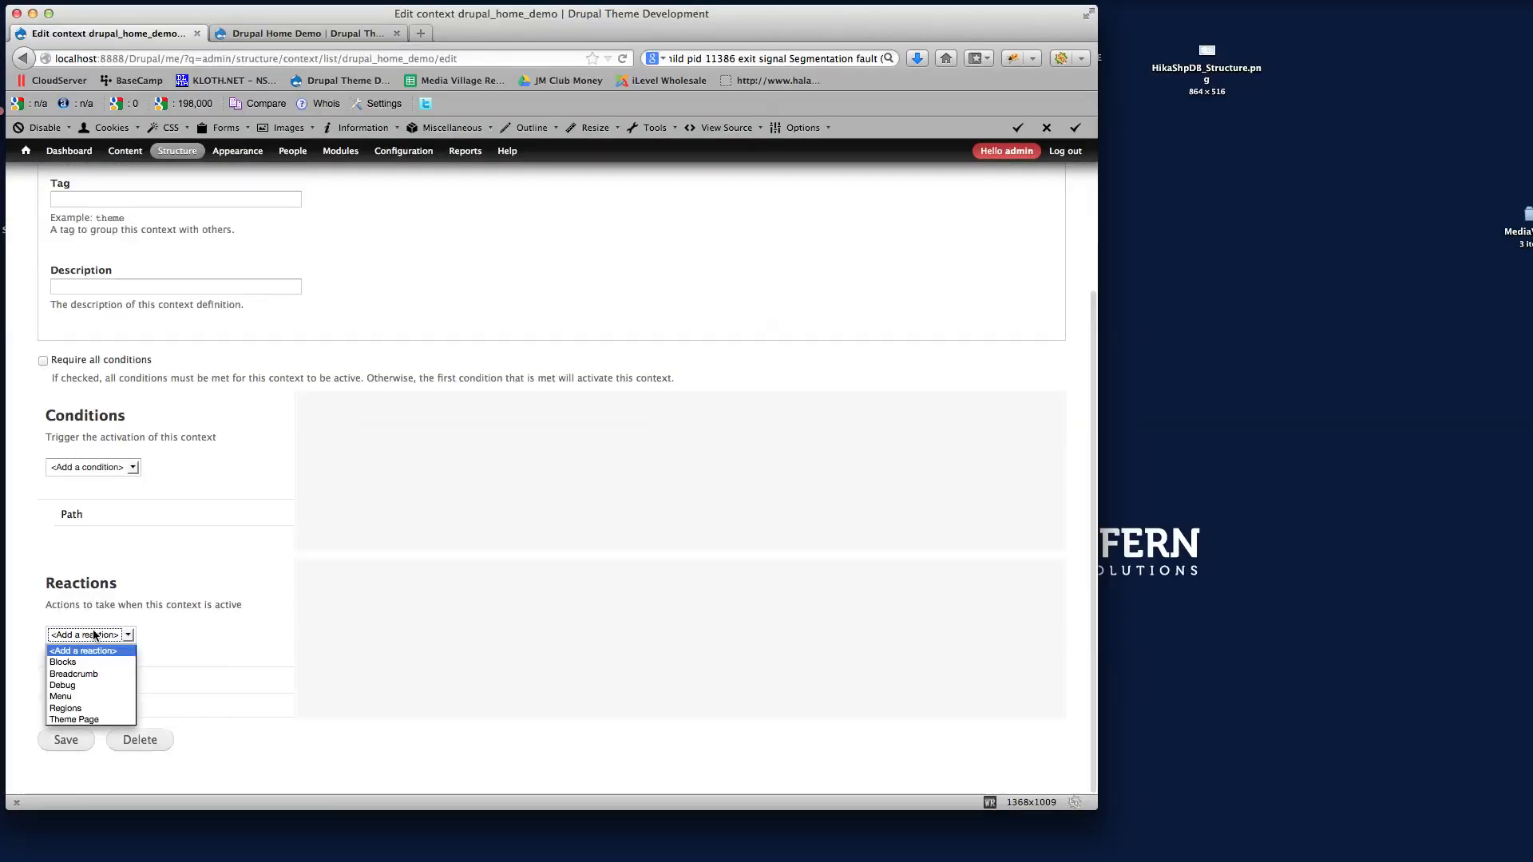
click(81, 709)
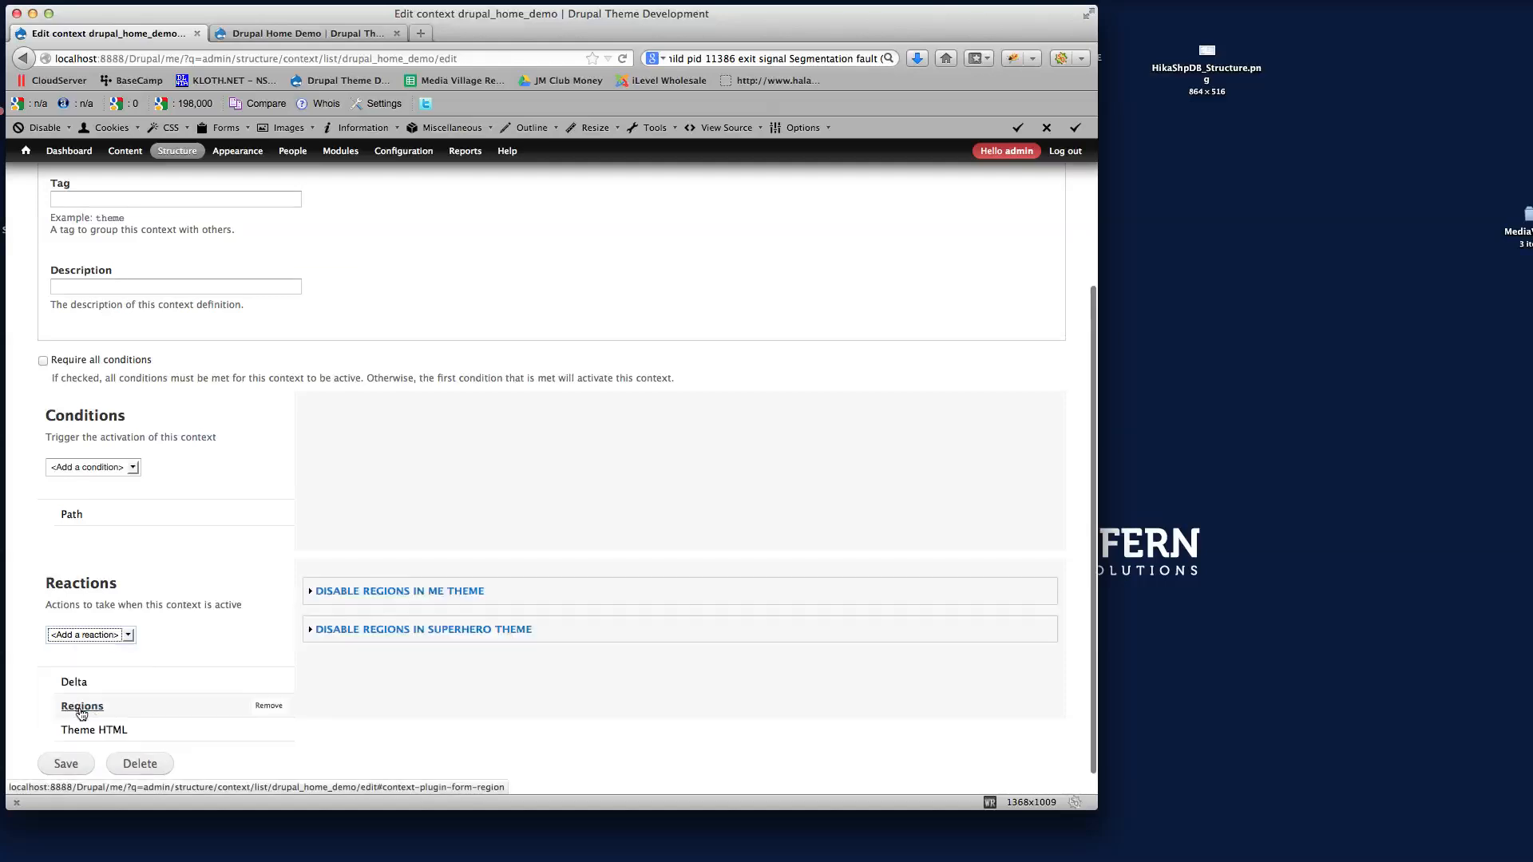
Disable the Breadcrumb region of the Me theme in the Regions reaction and save the context
click(337, 593)
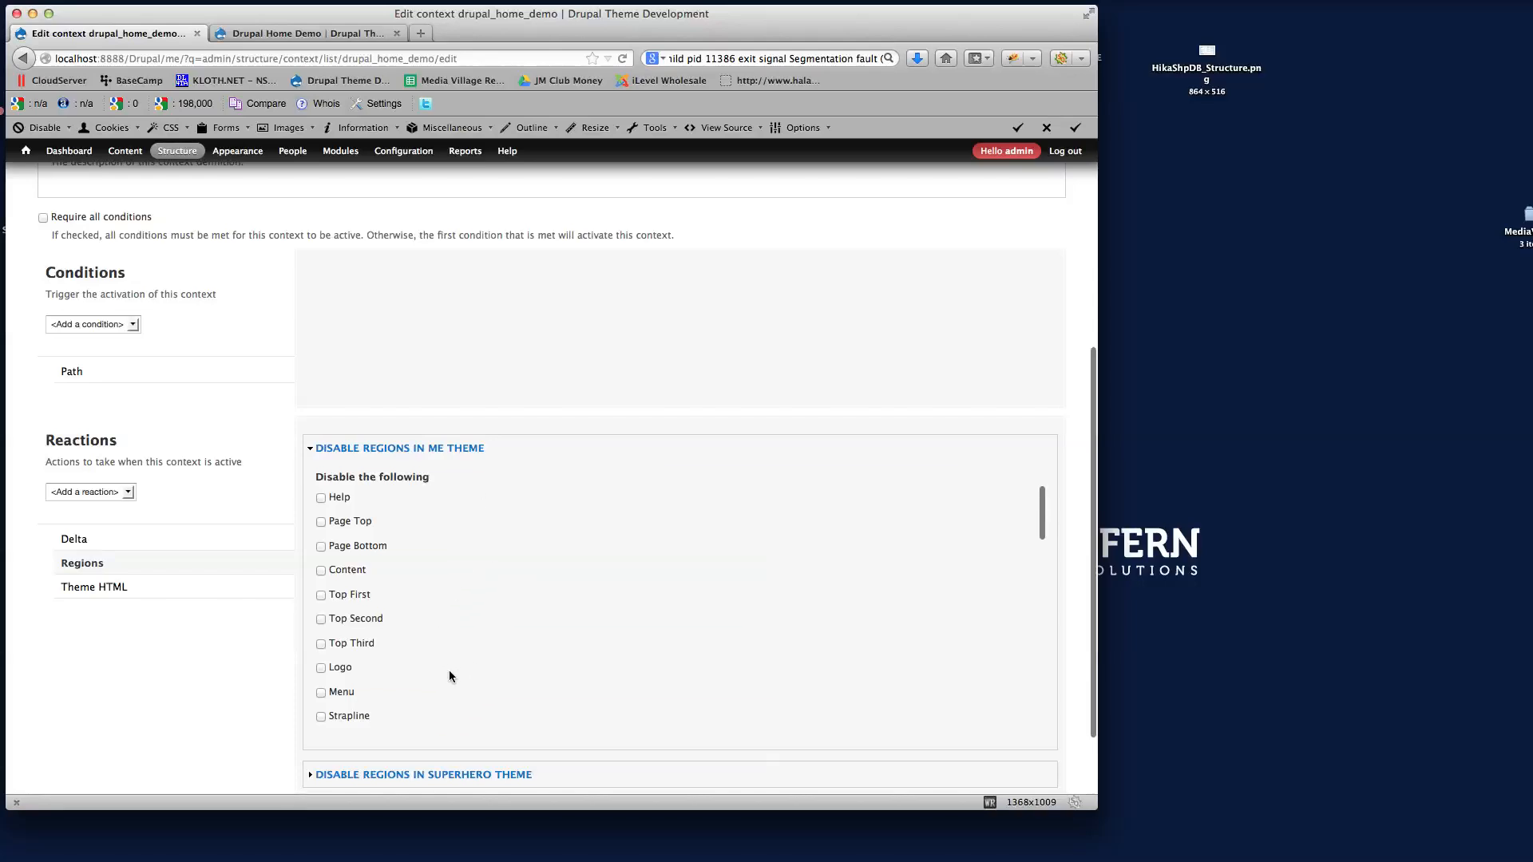
scroll(428, 598, down, 5)
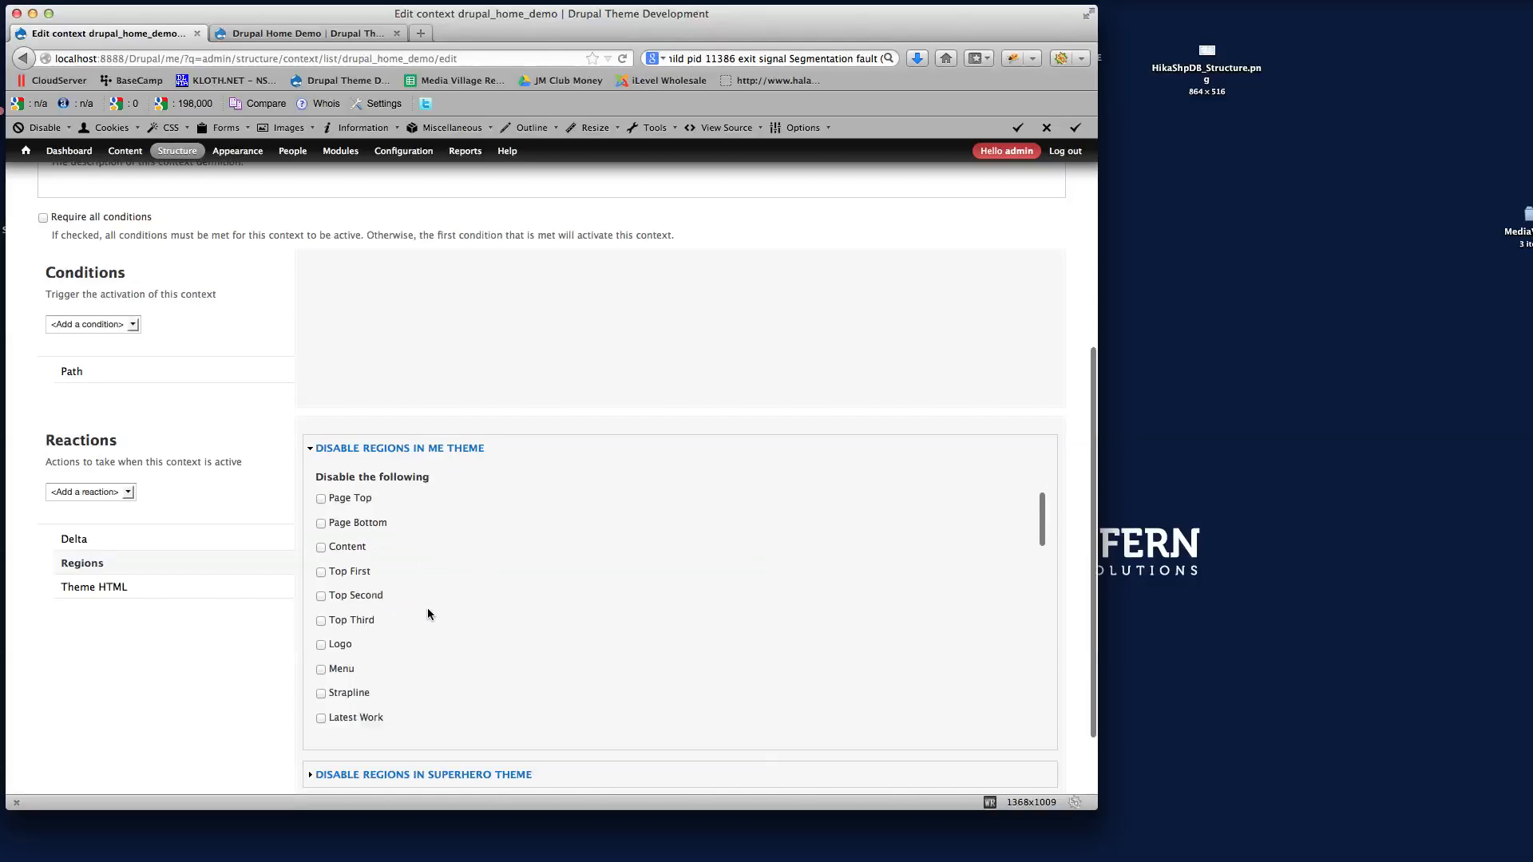
scroll(428, 617, down, 6)
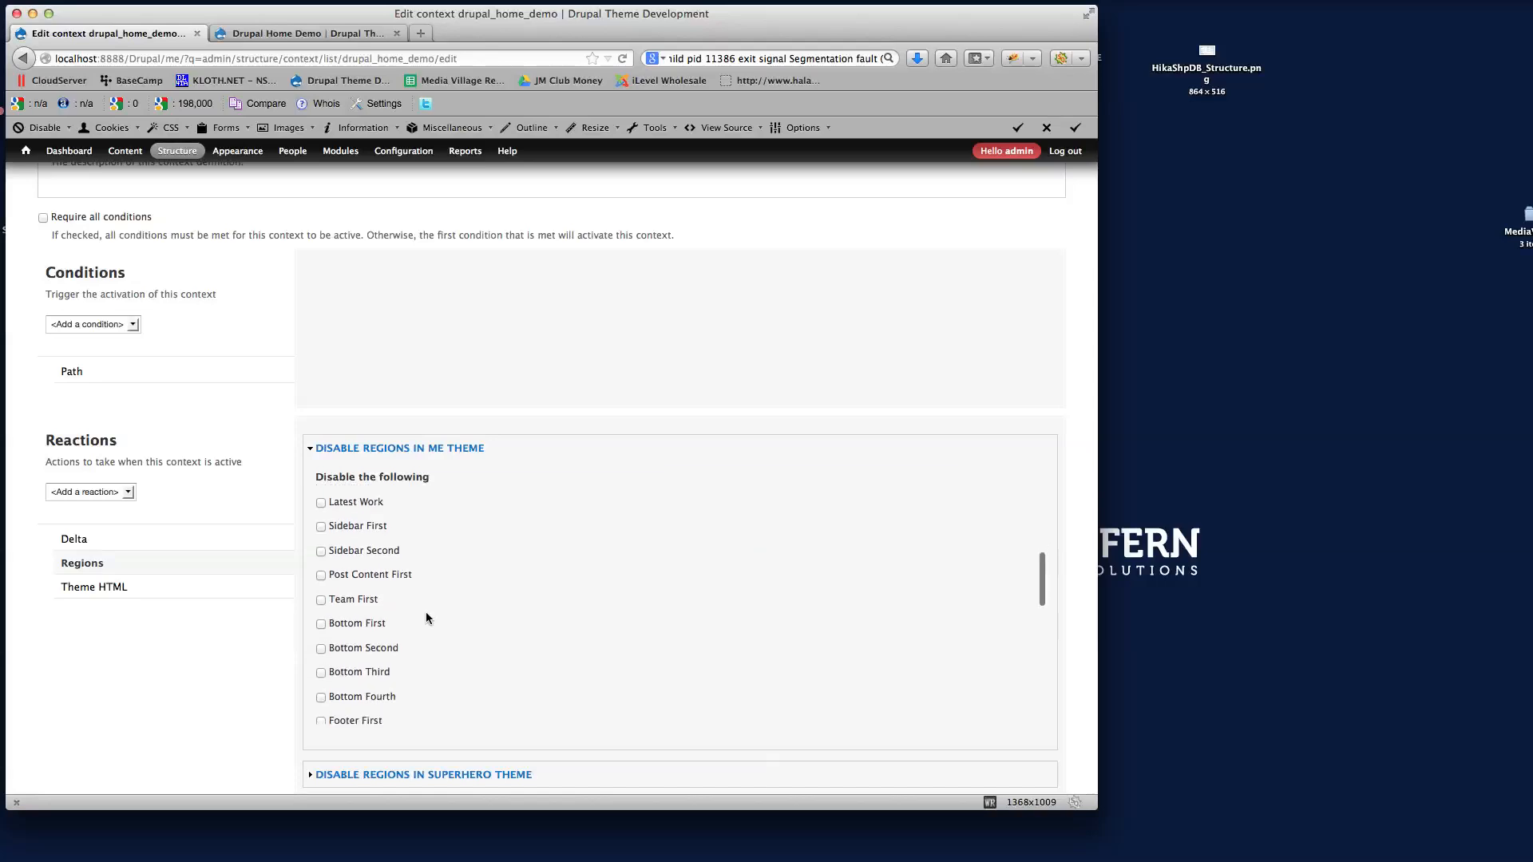
scroll(427, 618, down, 8)
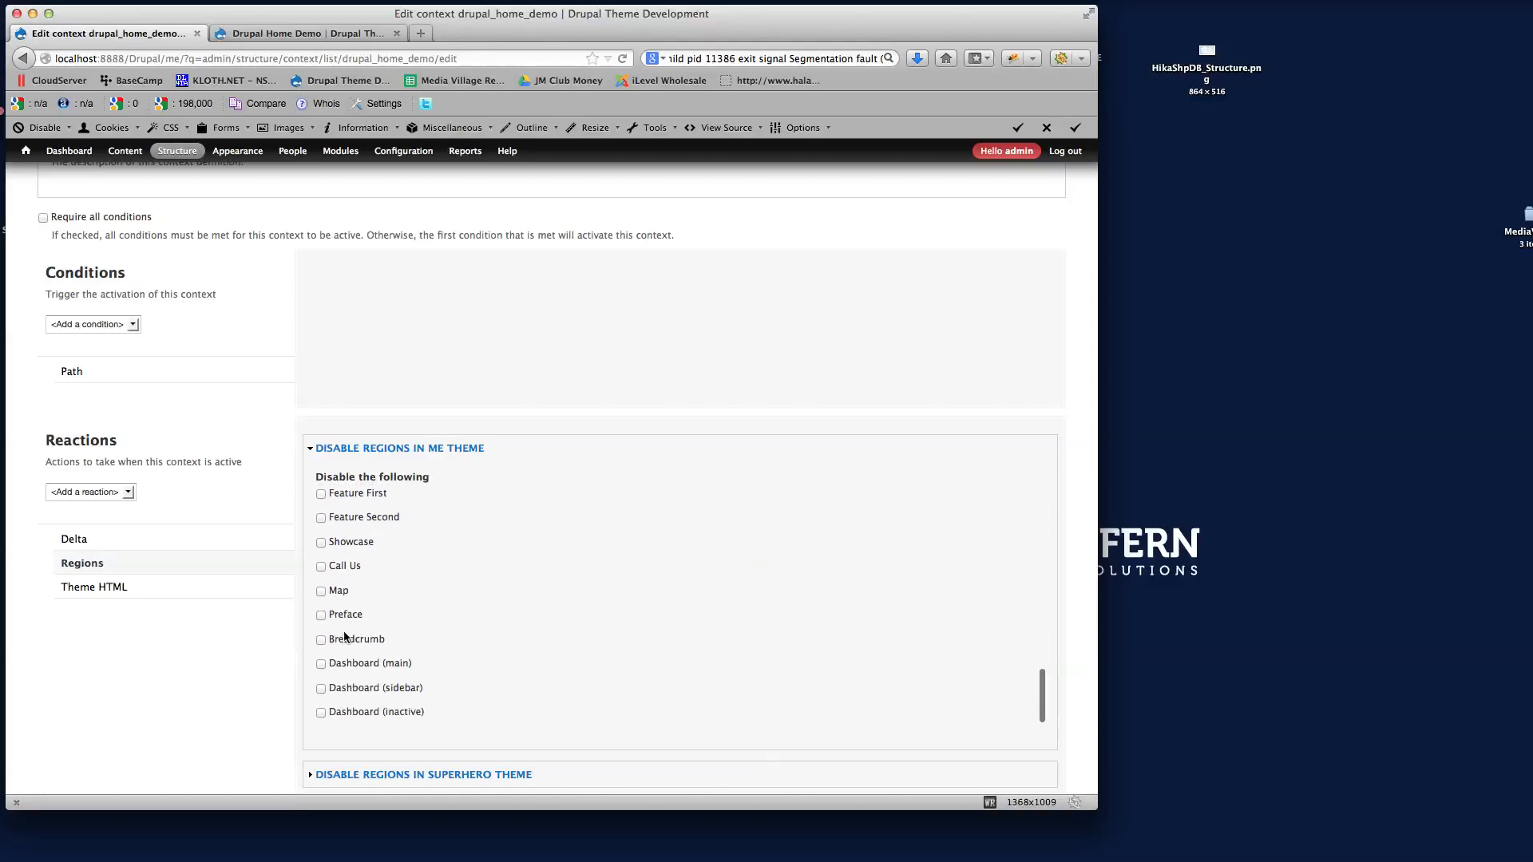
scroll(554, 579, down, 3)
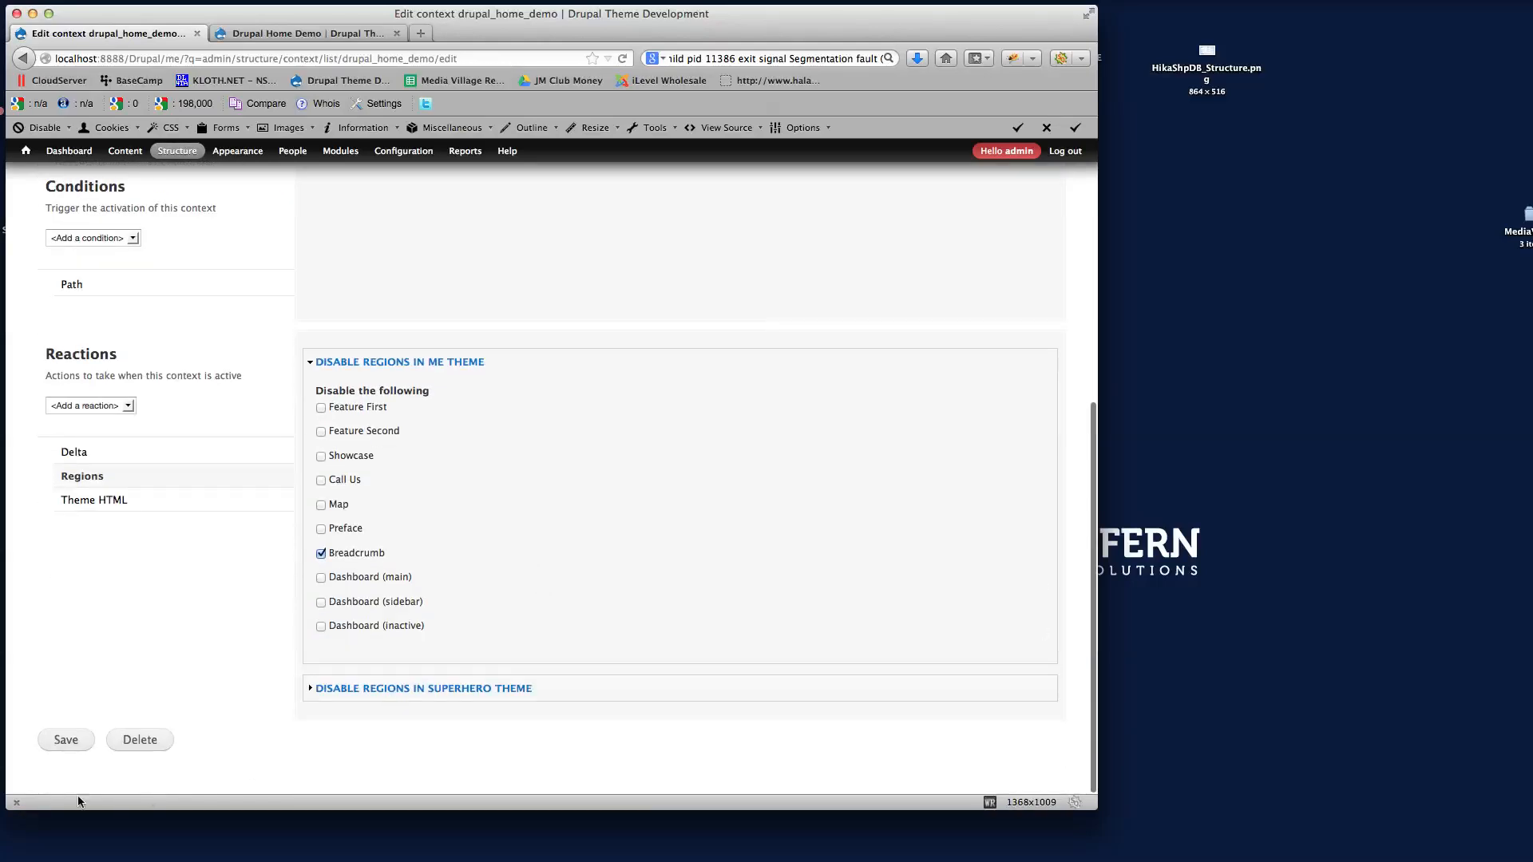
click(63, 740)
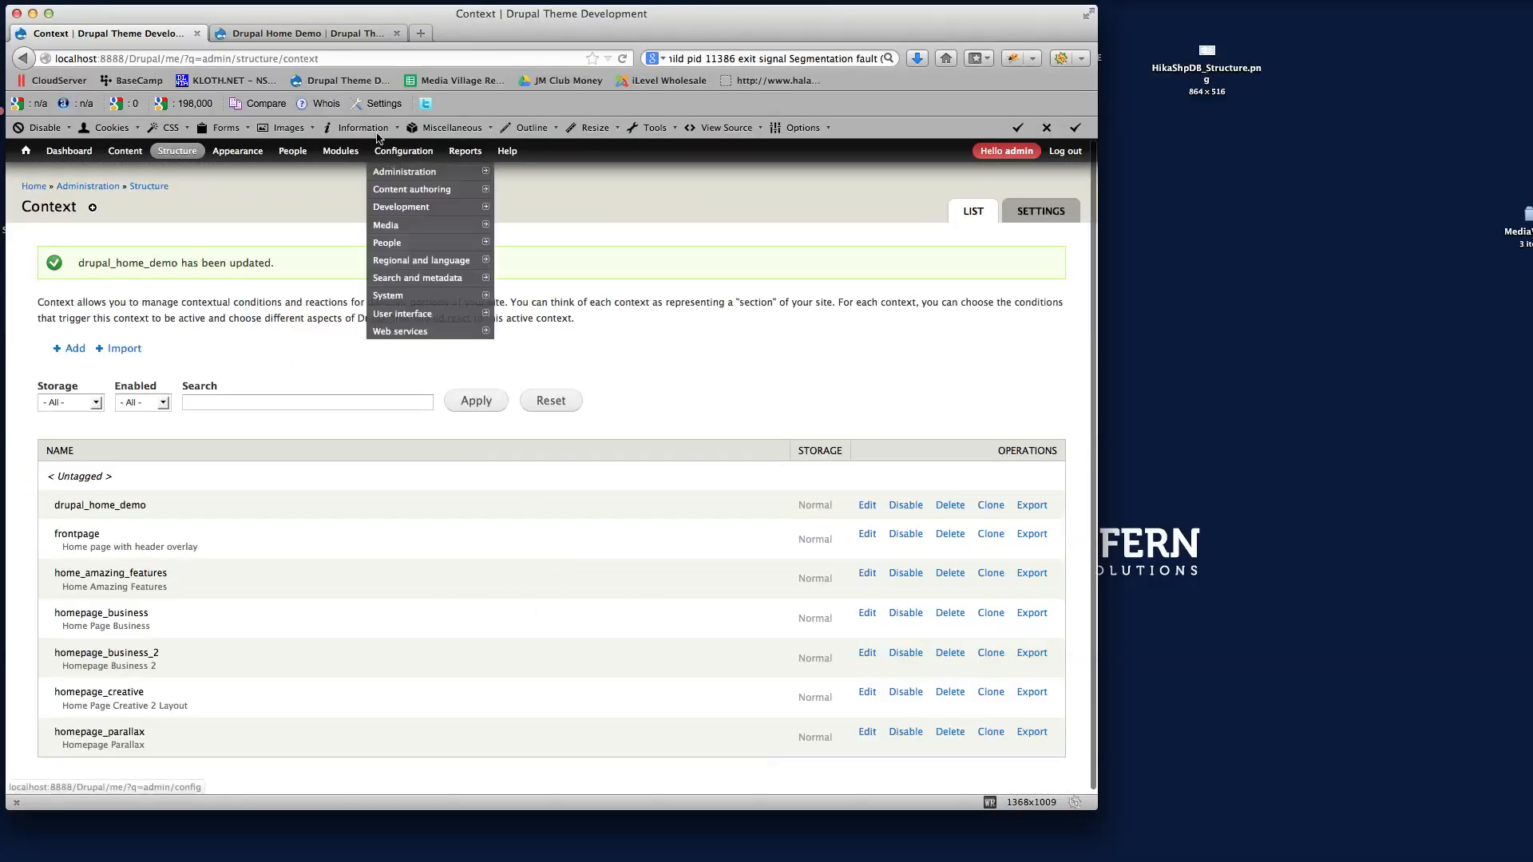
Reopen the Drupal Home Demo page on the site's front end to check its breadcrumb area
click(303, 33)
mouse_move(372, 200)
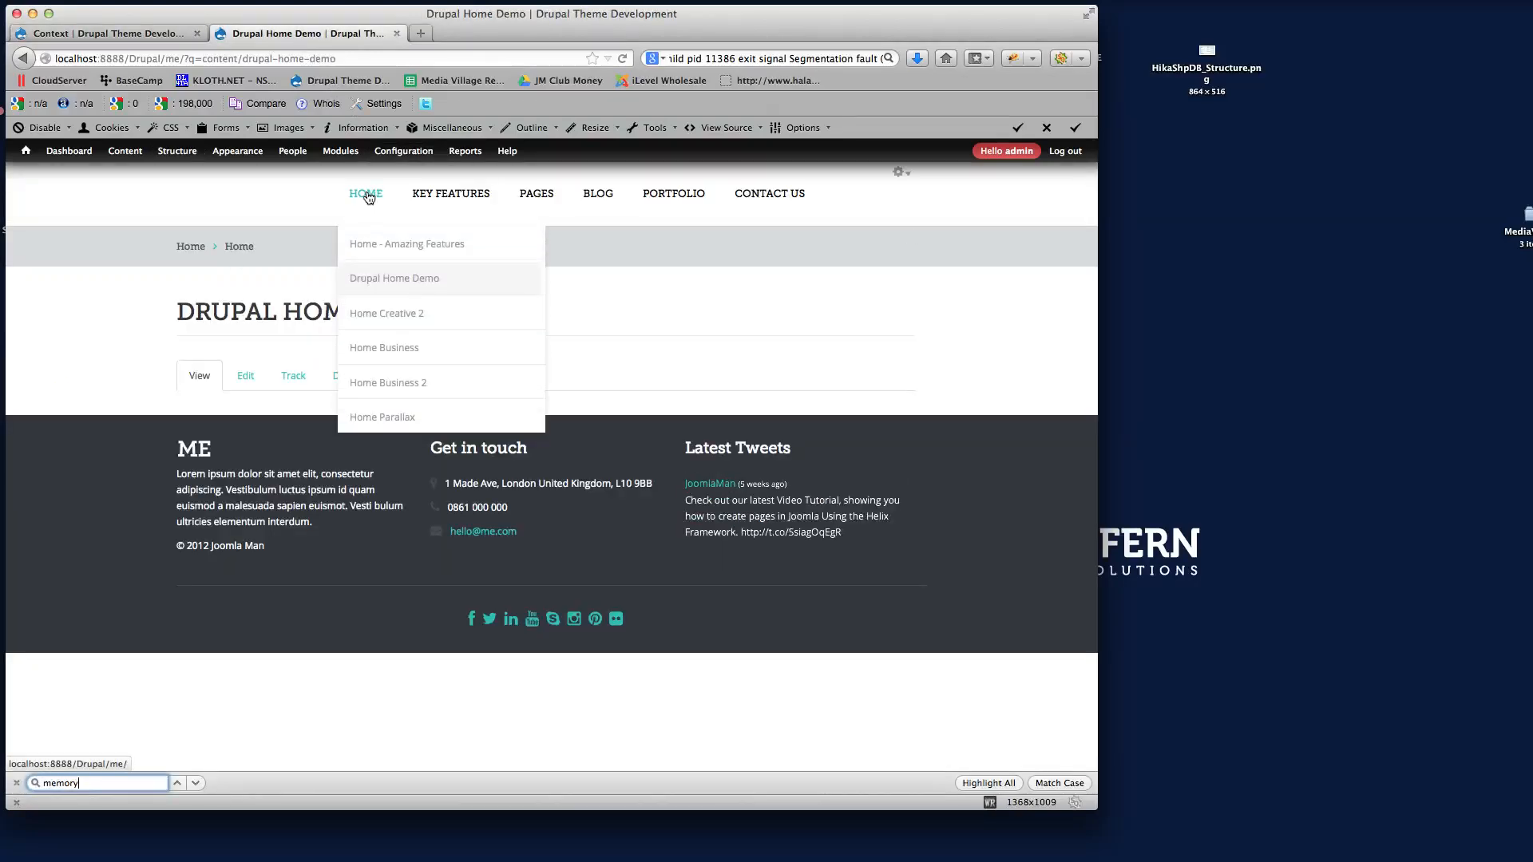
click(388, 278)
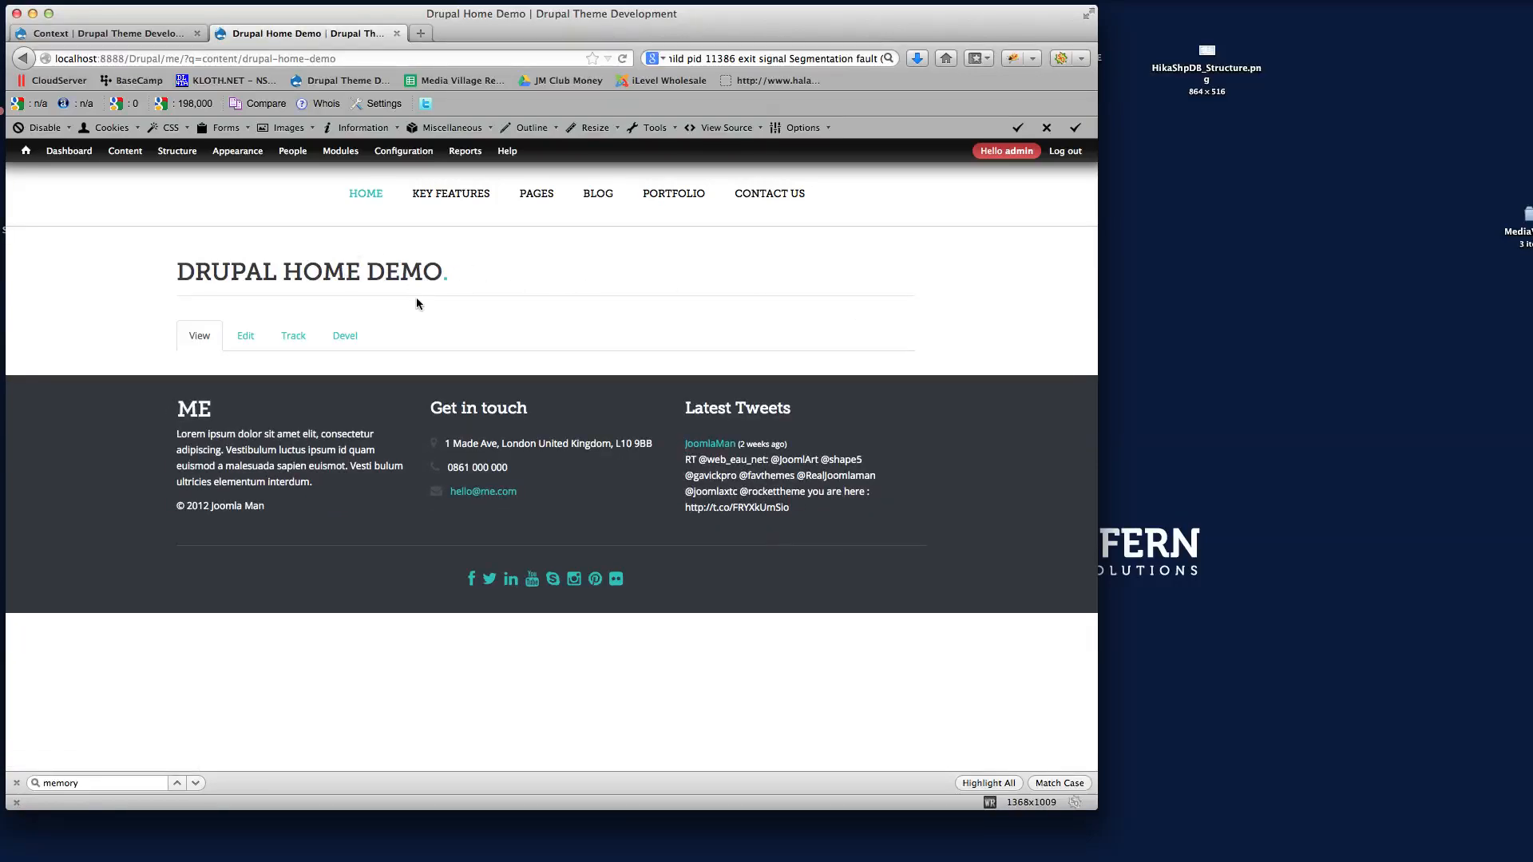
Remove the Regions reaction from the drupal_home_demo context, save it, and reload the Drupal Home Demo page
click(108, 33)
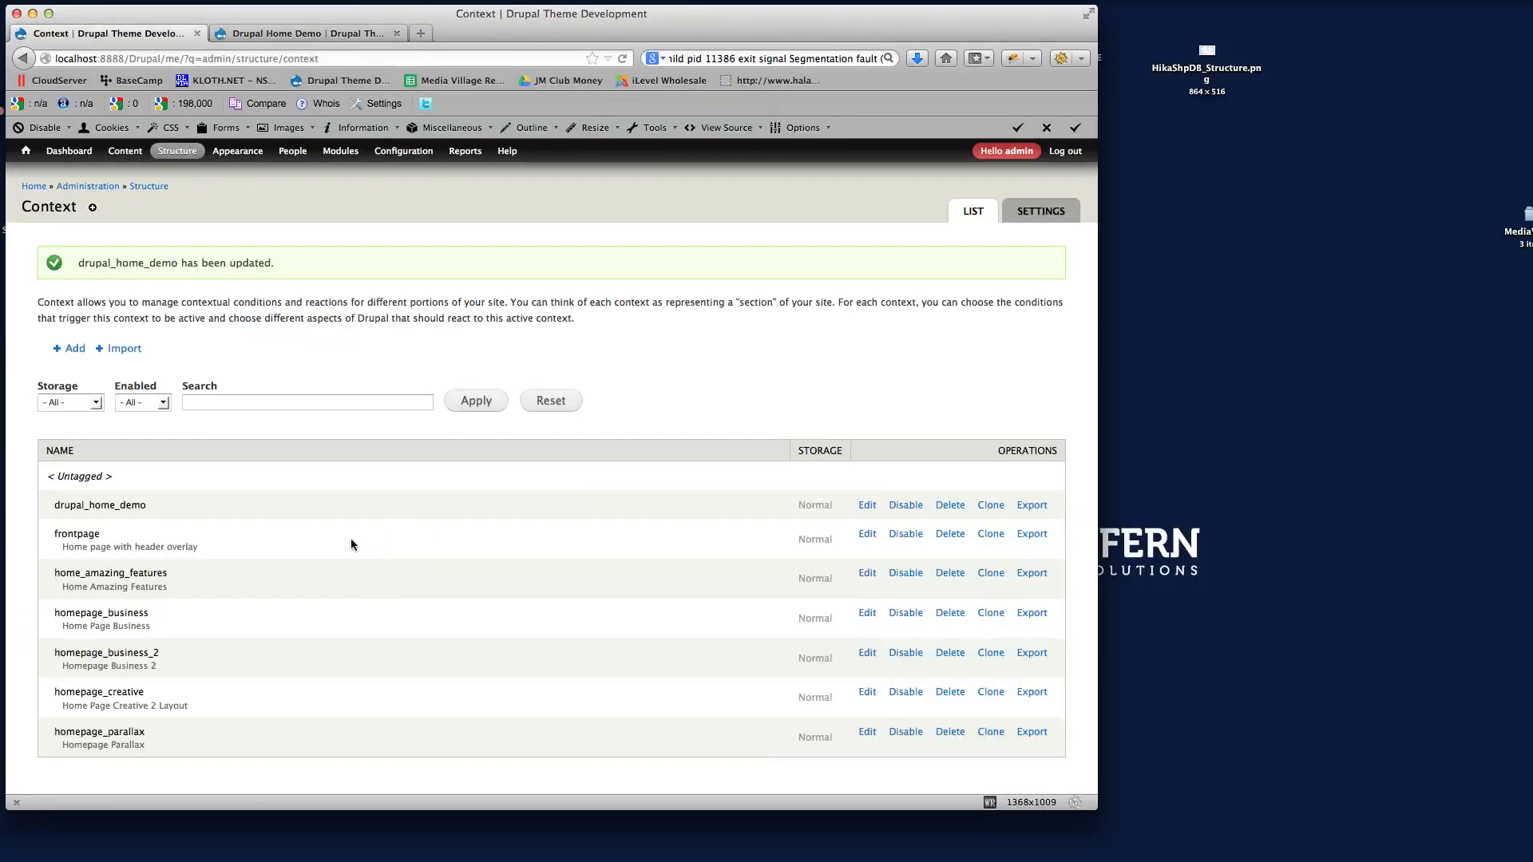
click(867, 504)
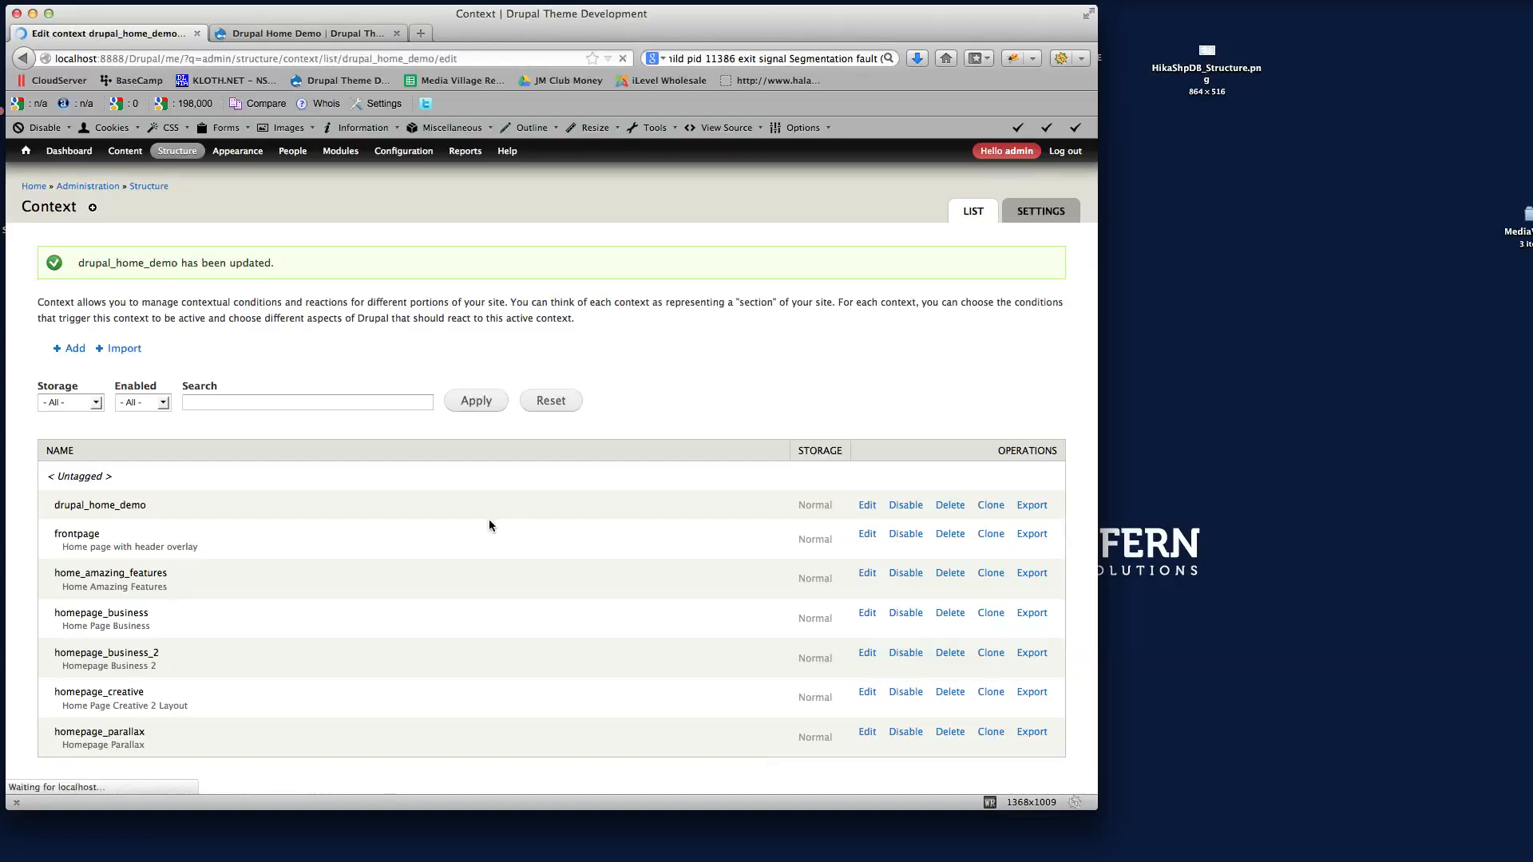
scroll(447, 575, down, 5)
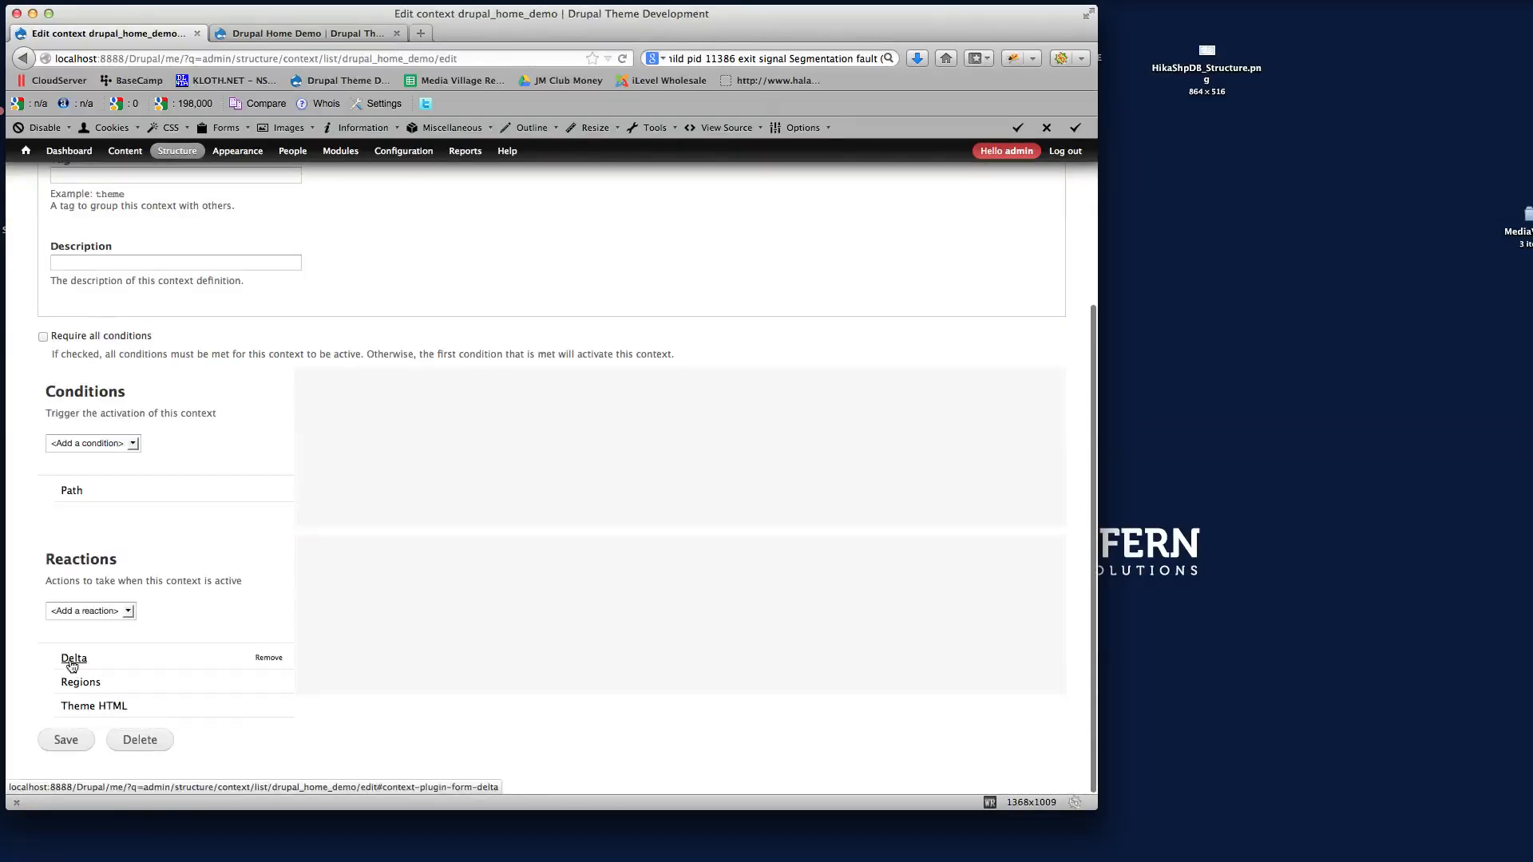
click(278, 682)
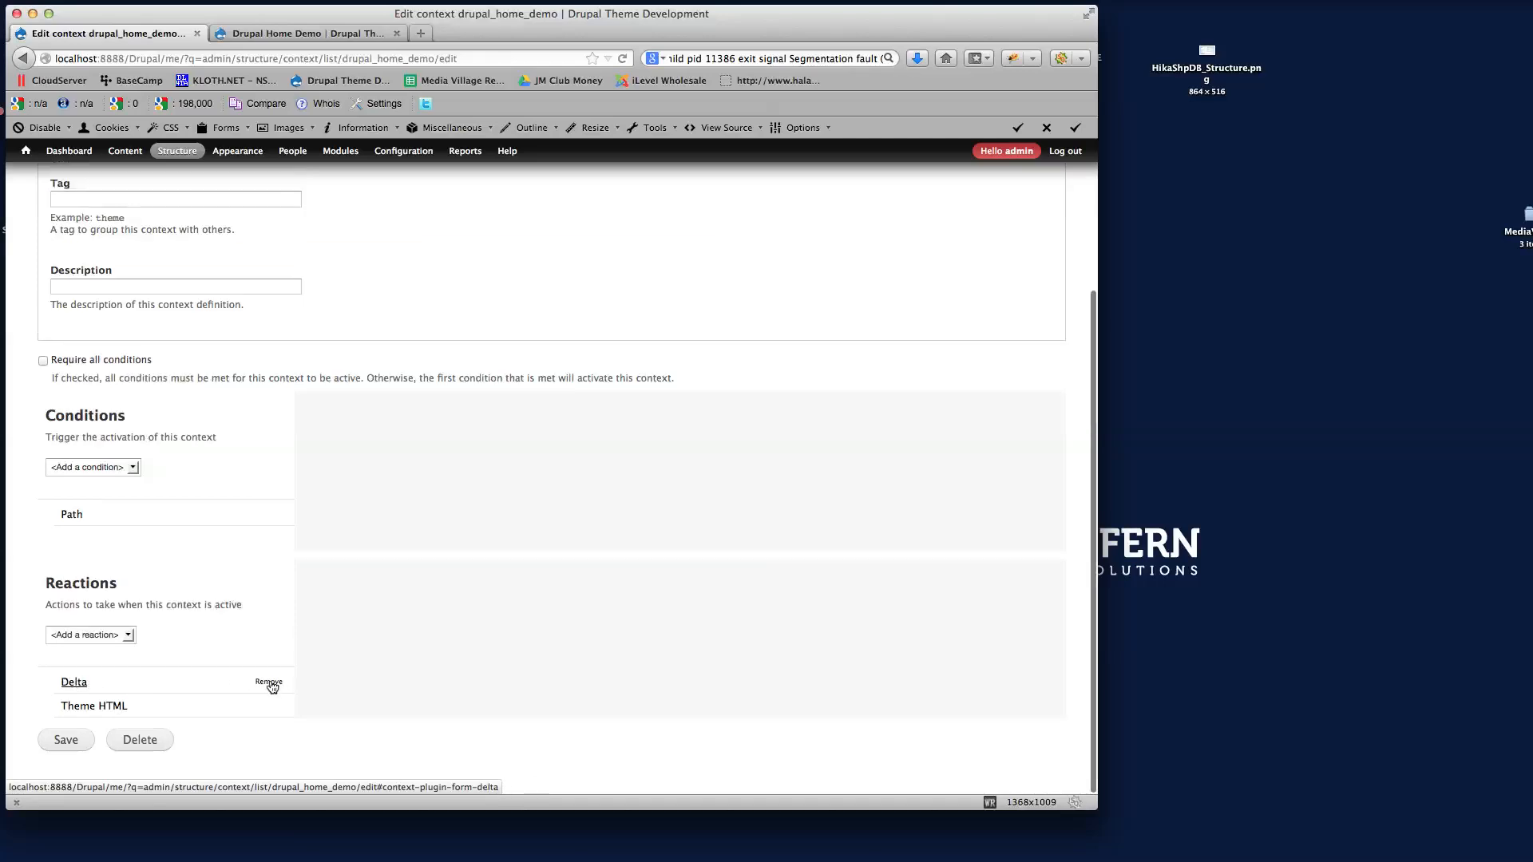
click(66, 739)
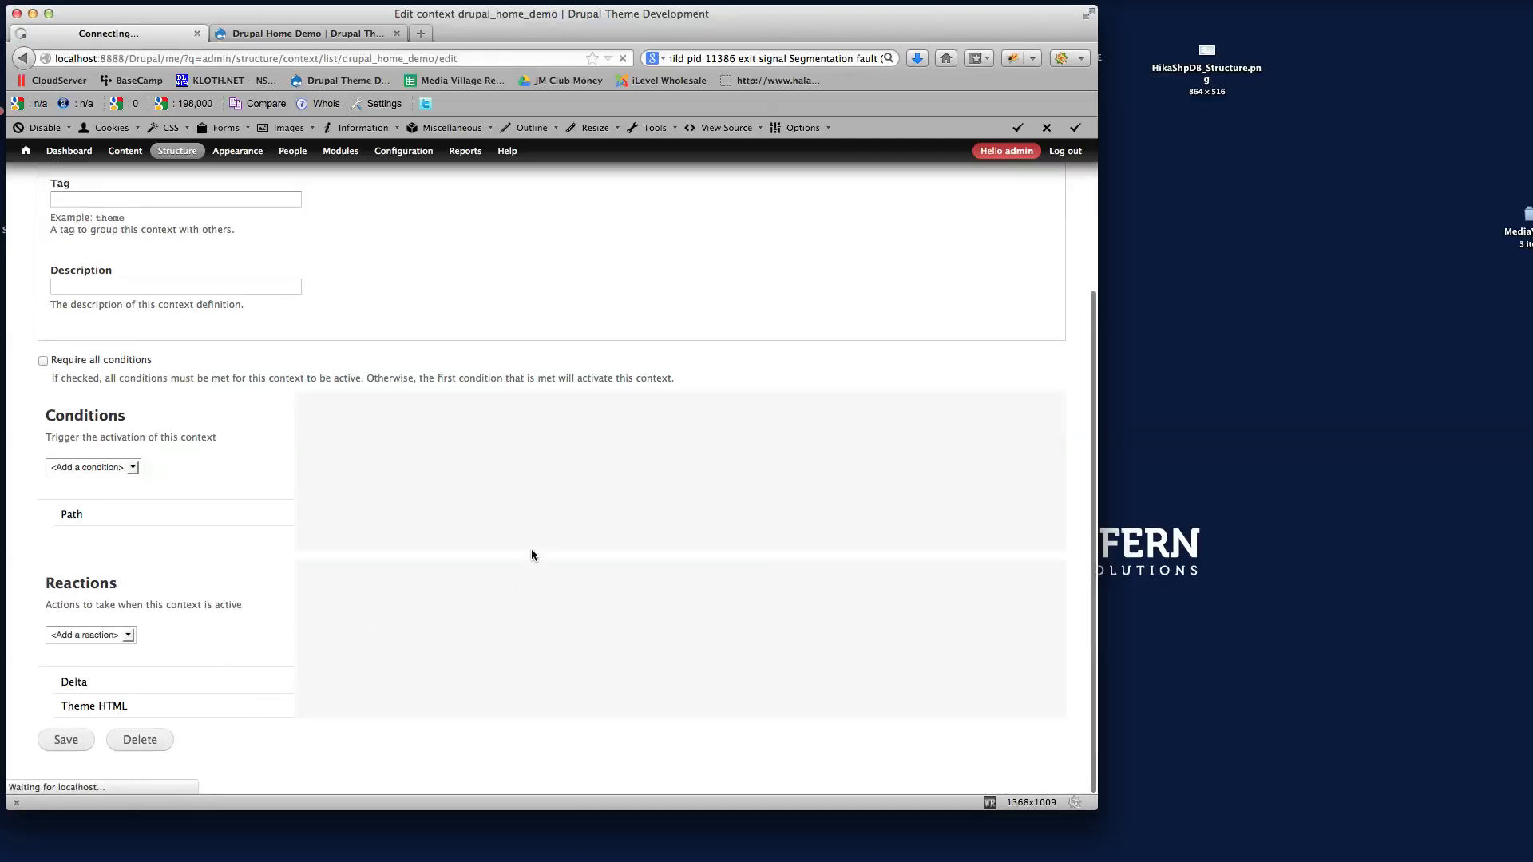
click(300, 34)
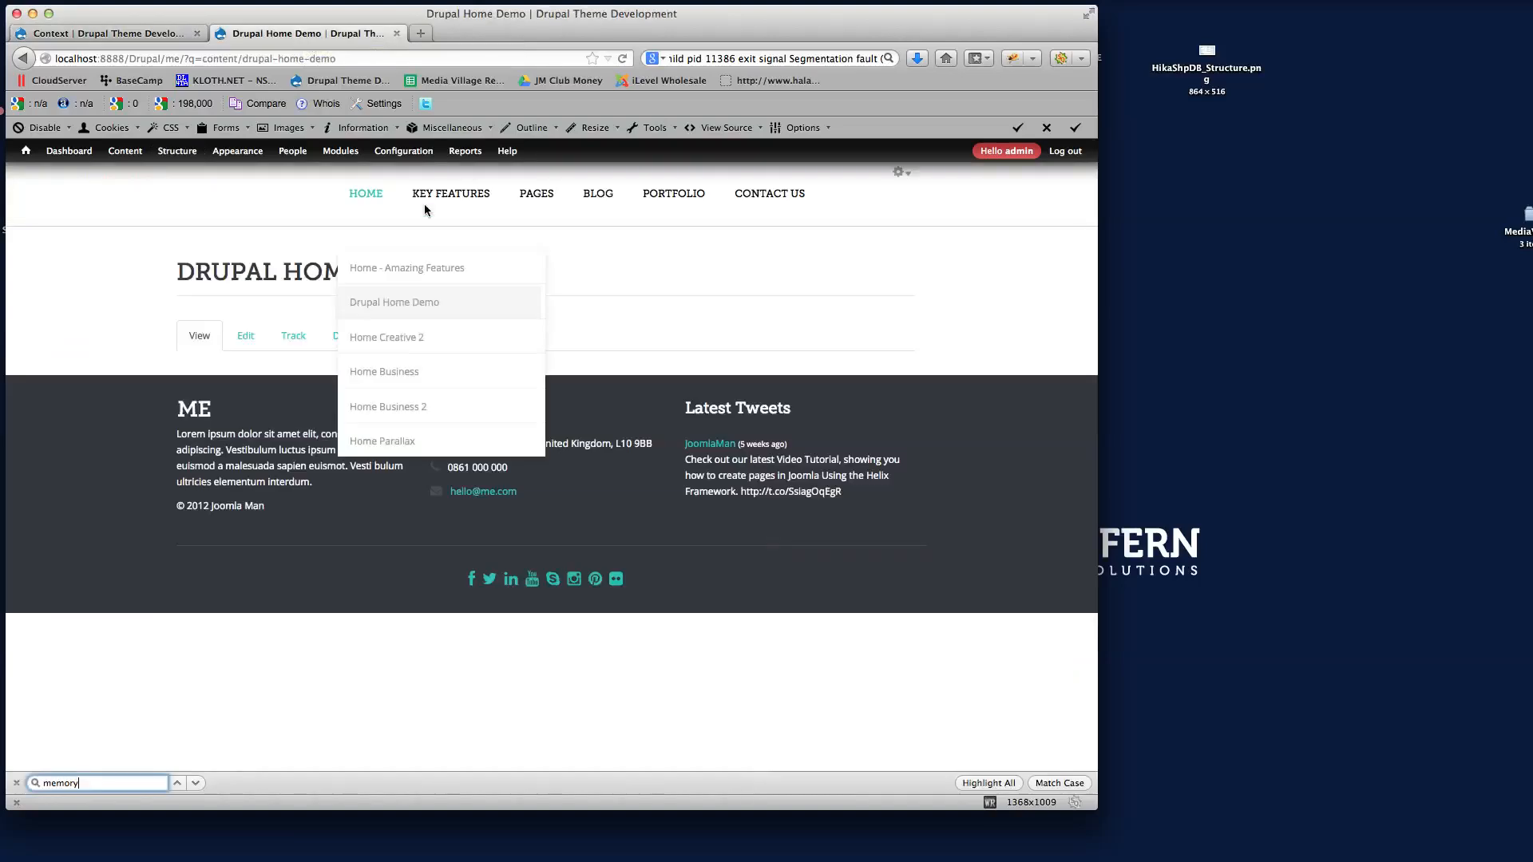
key(super+r)
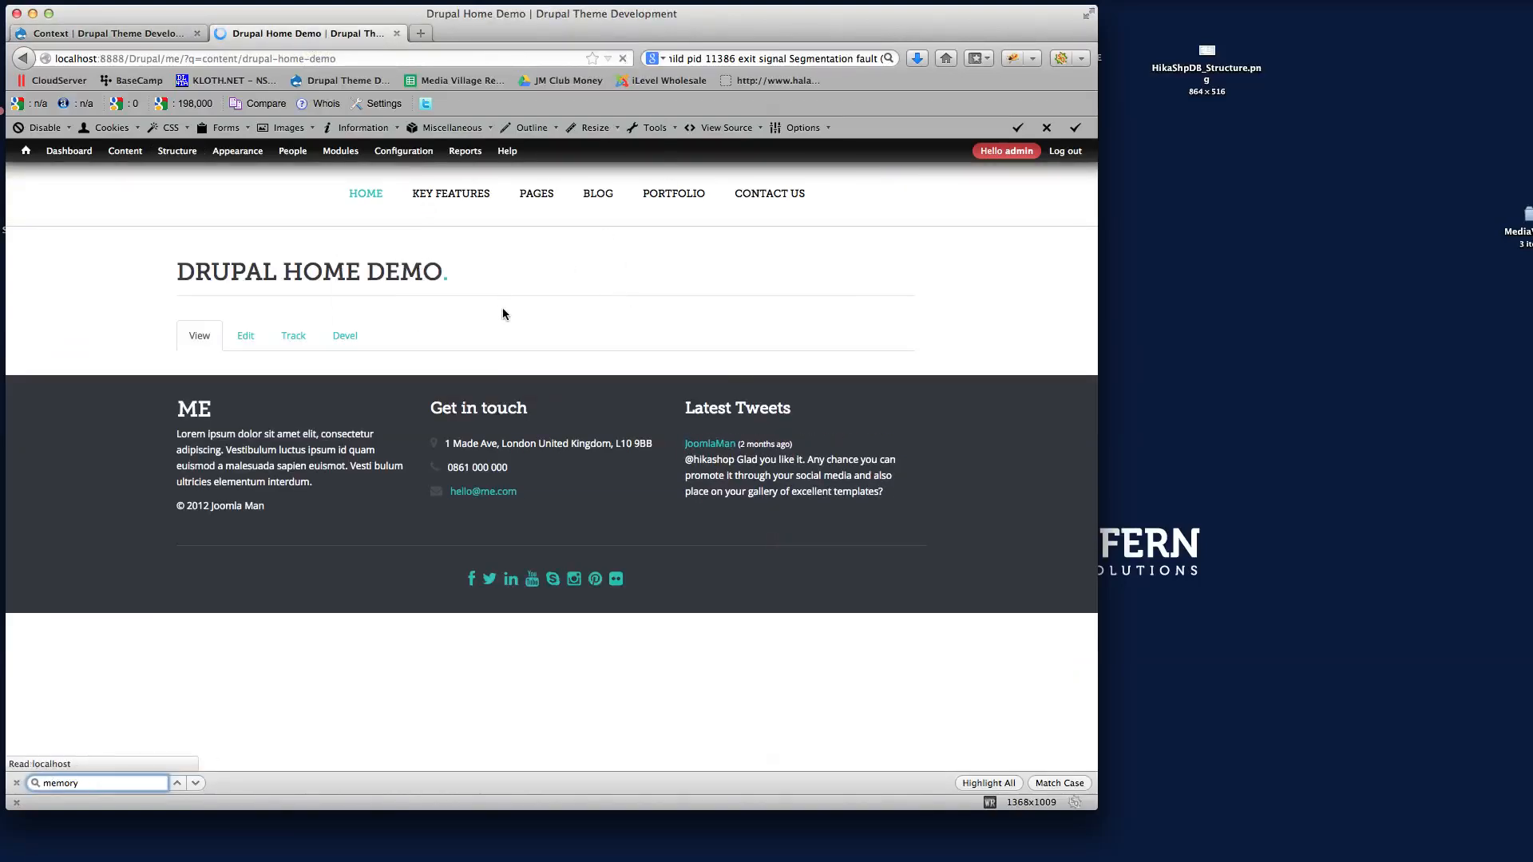
Open the configuration of the Drupal Home Demo Delta template
click(107, 32)
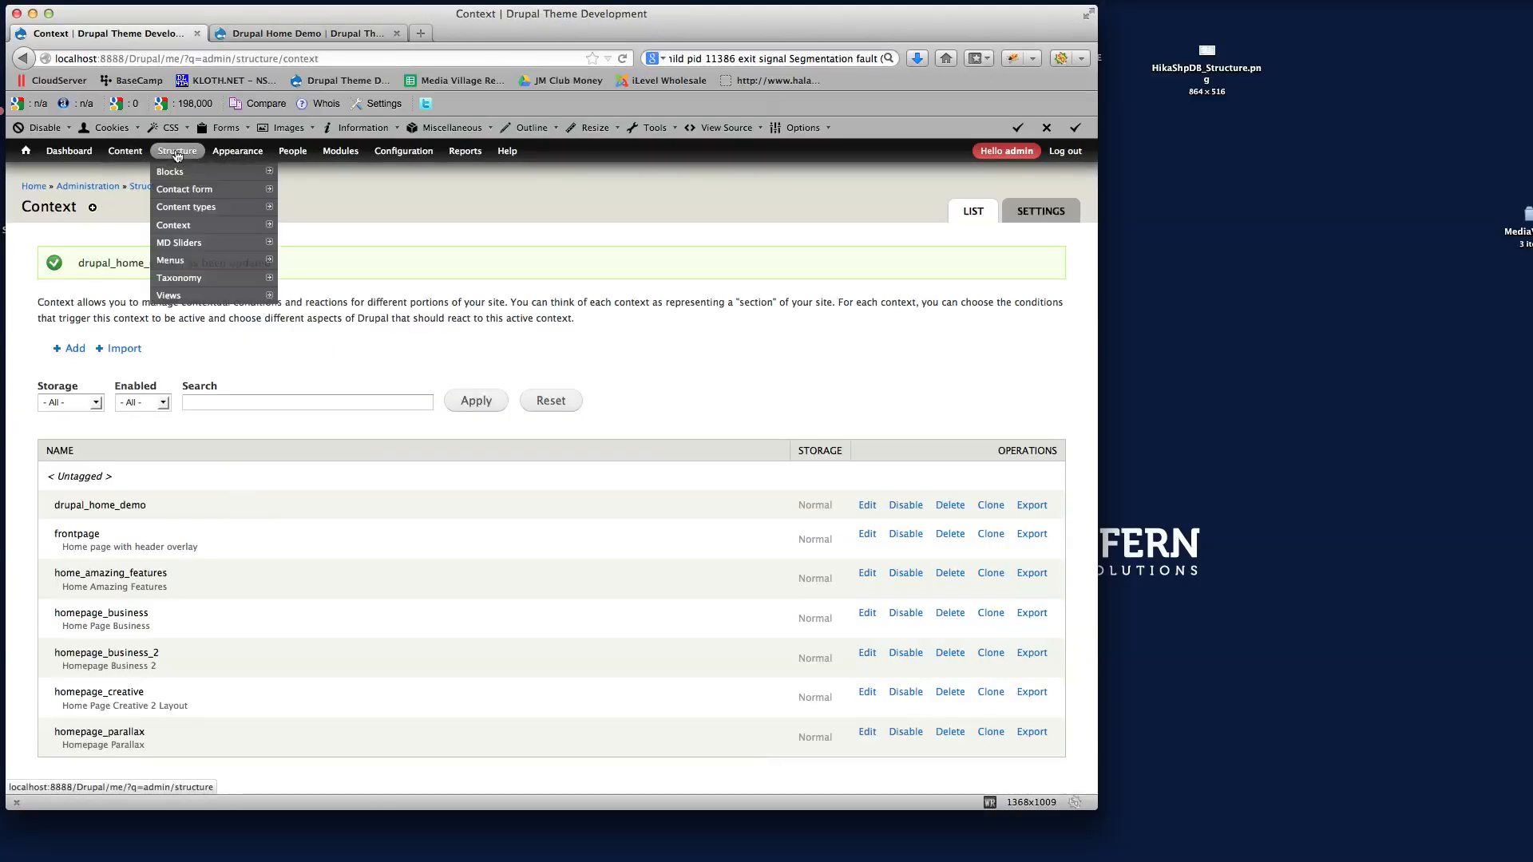
click(225, 192)
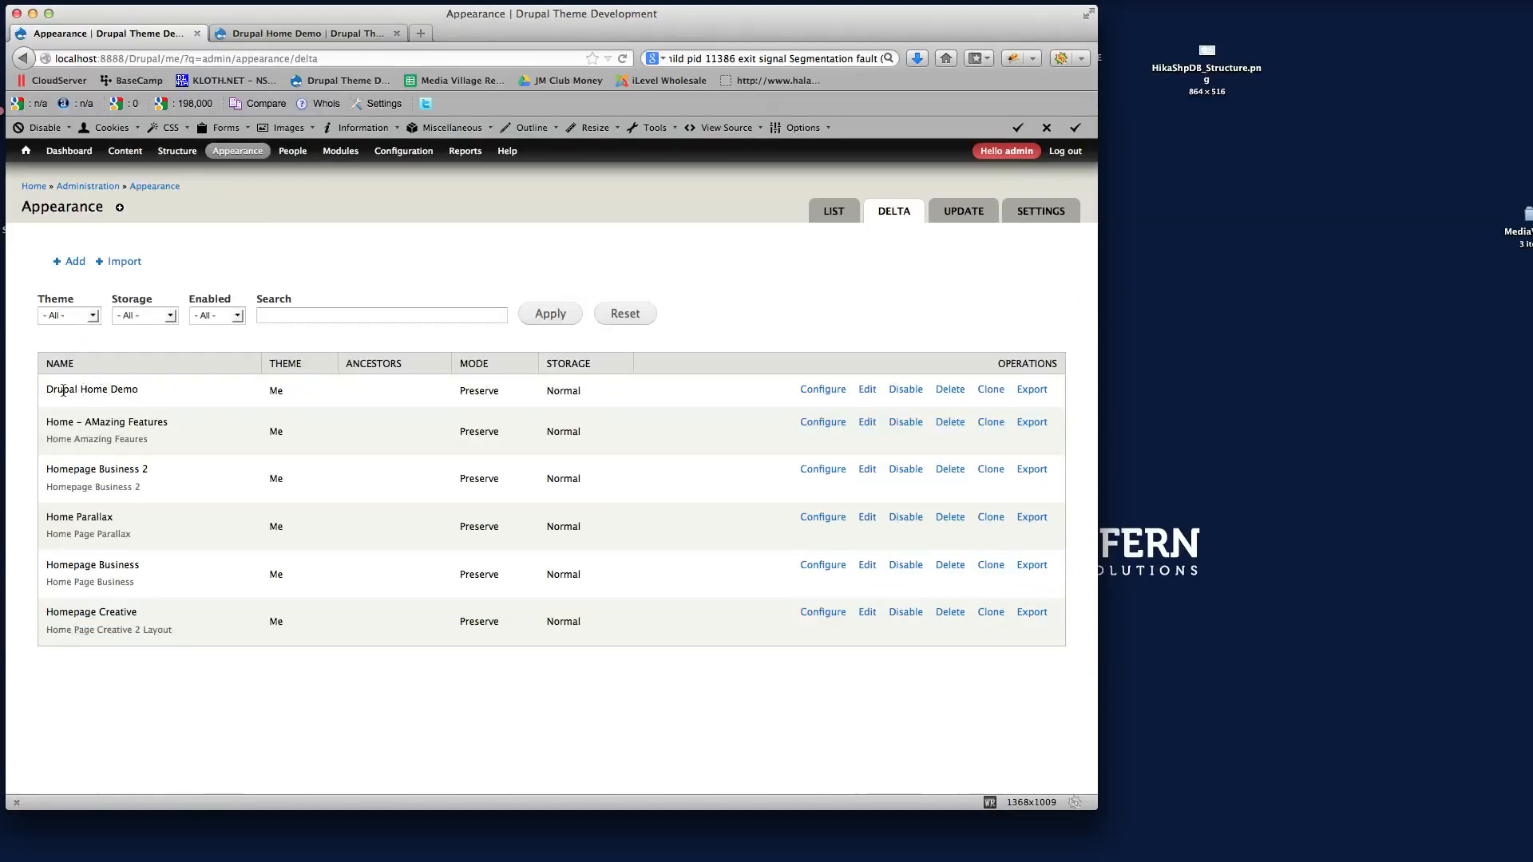
click(813, 391)
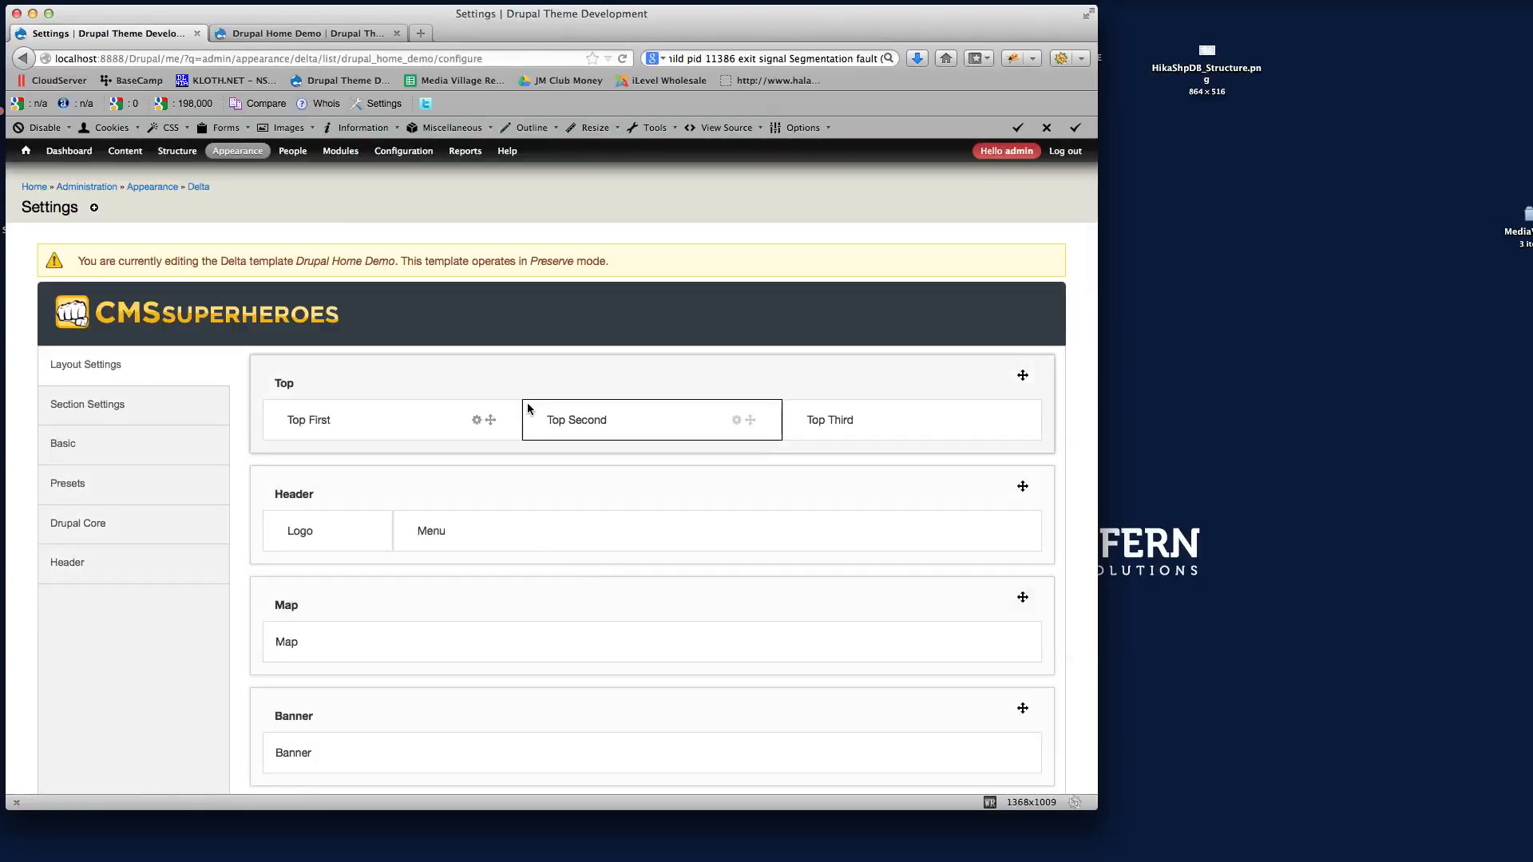
Set the Breadcrumb region's section to None in the layout settings, apply it, and save the template configuration
scroll(743, 495, down, 5)
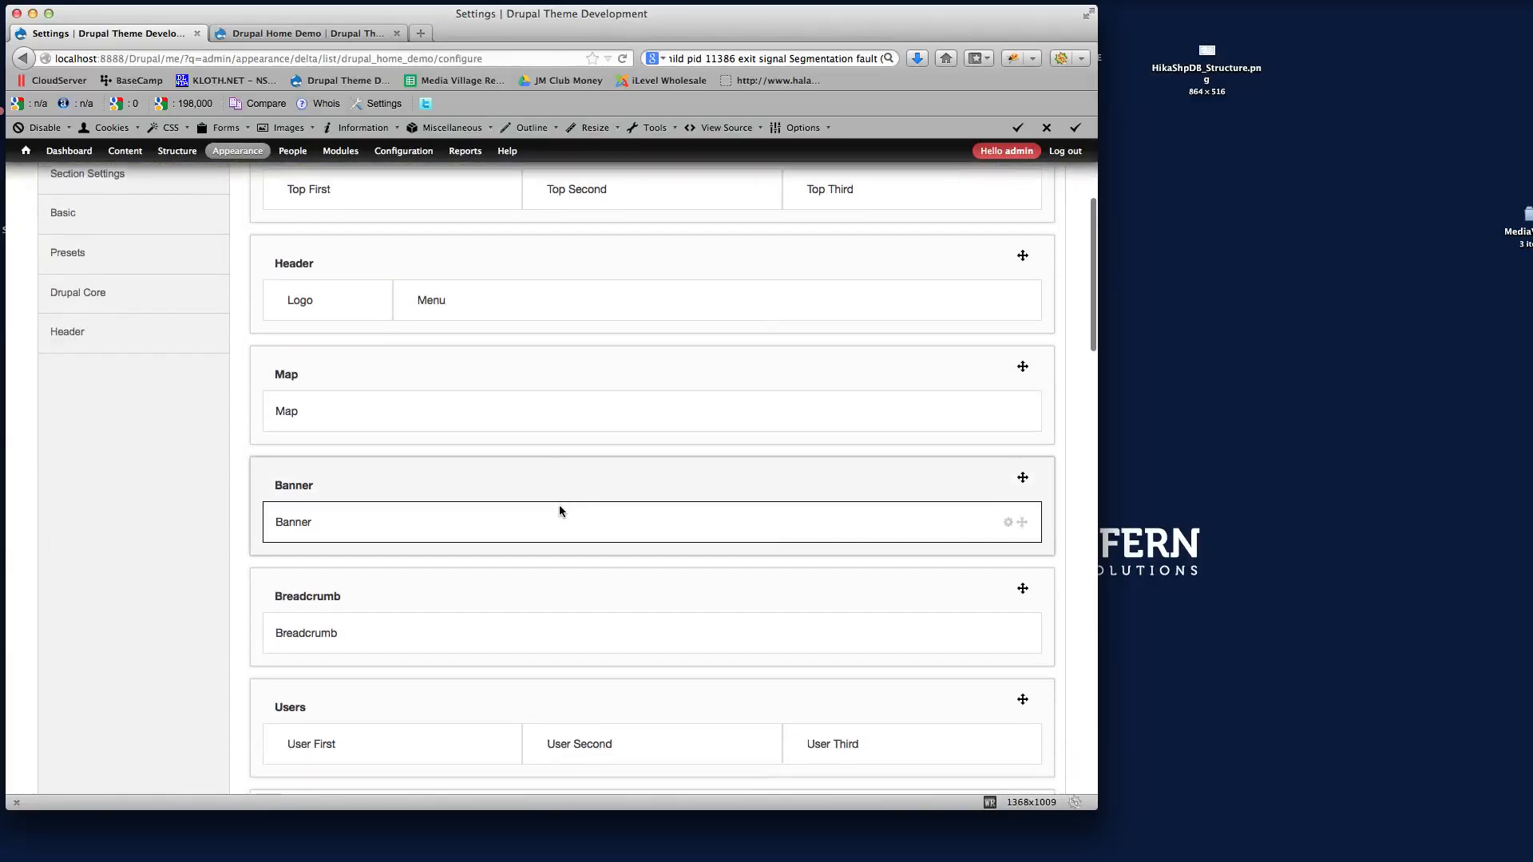
scroll(559, 511, down, 2)
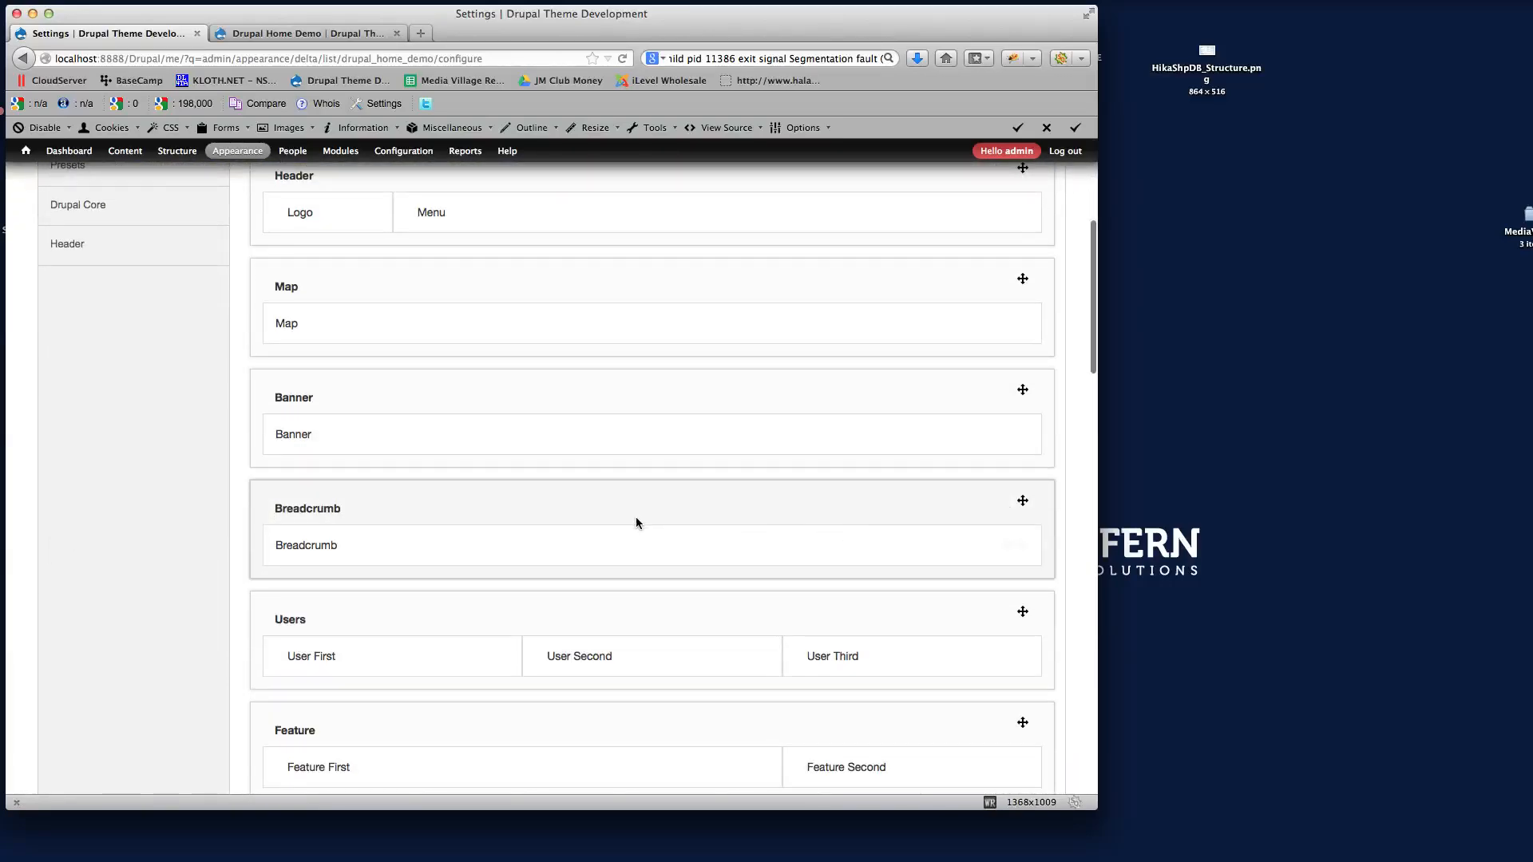
scroll(856, 511, down, 1)
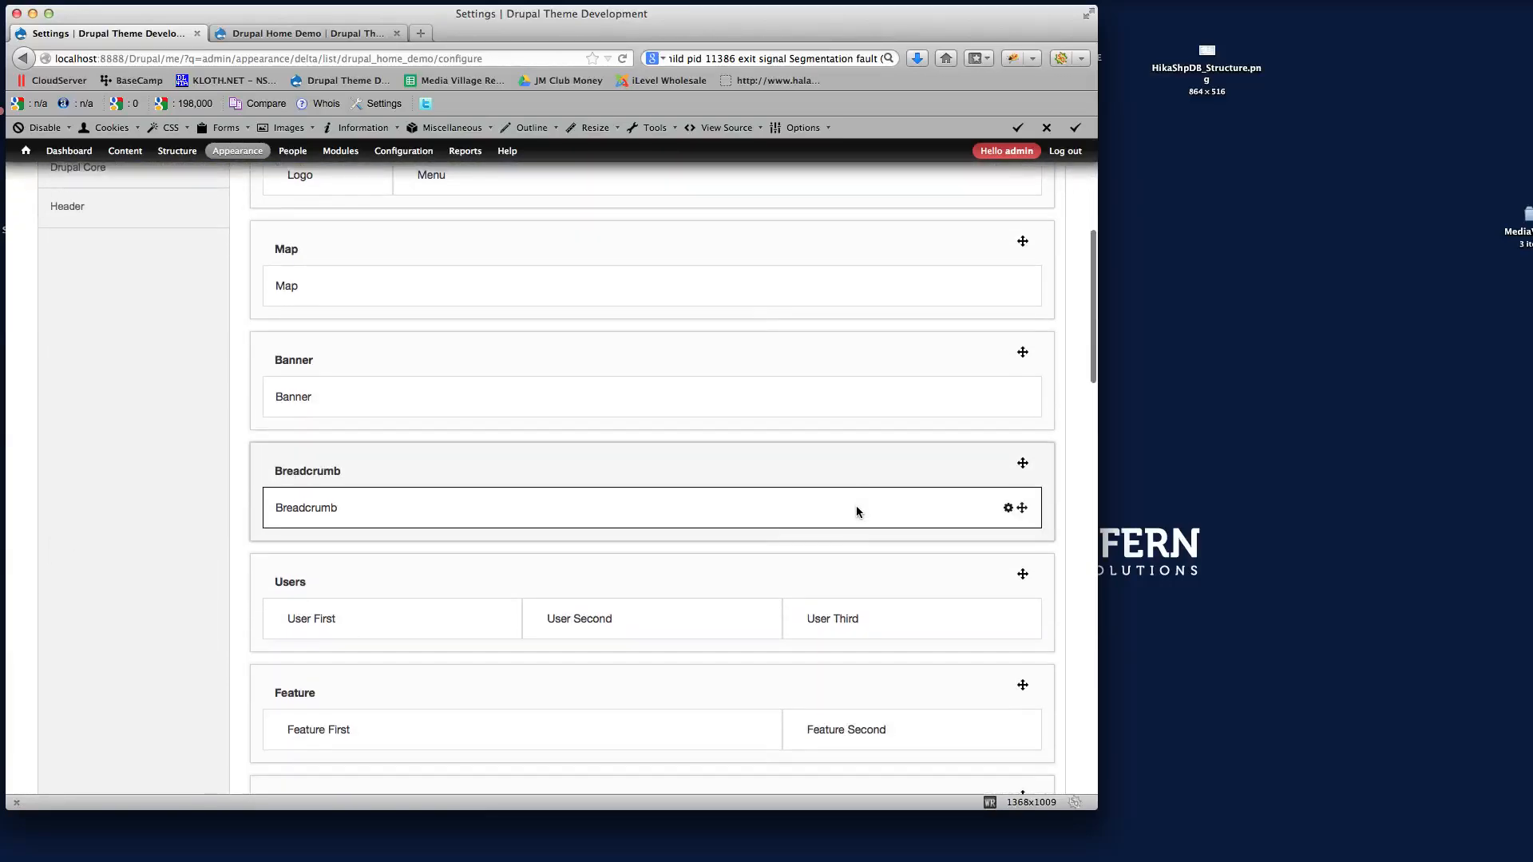
click(1008, 510)
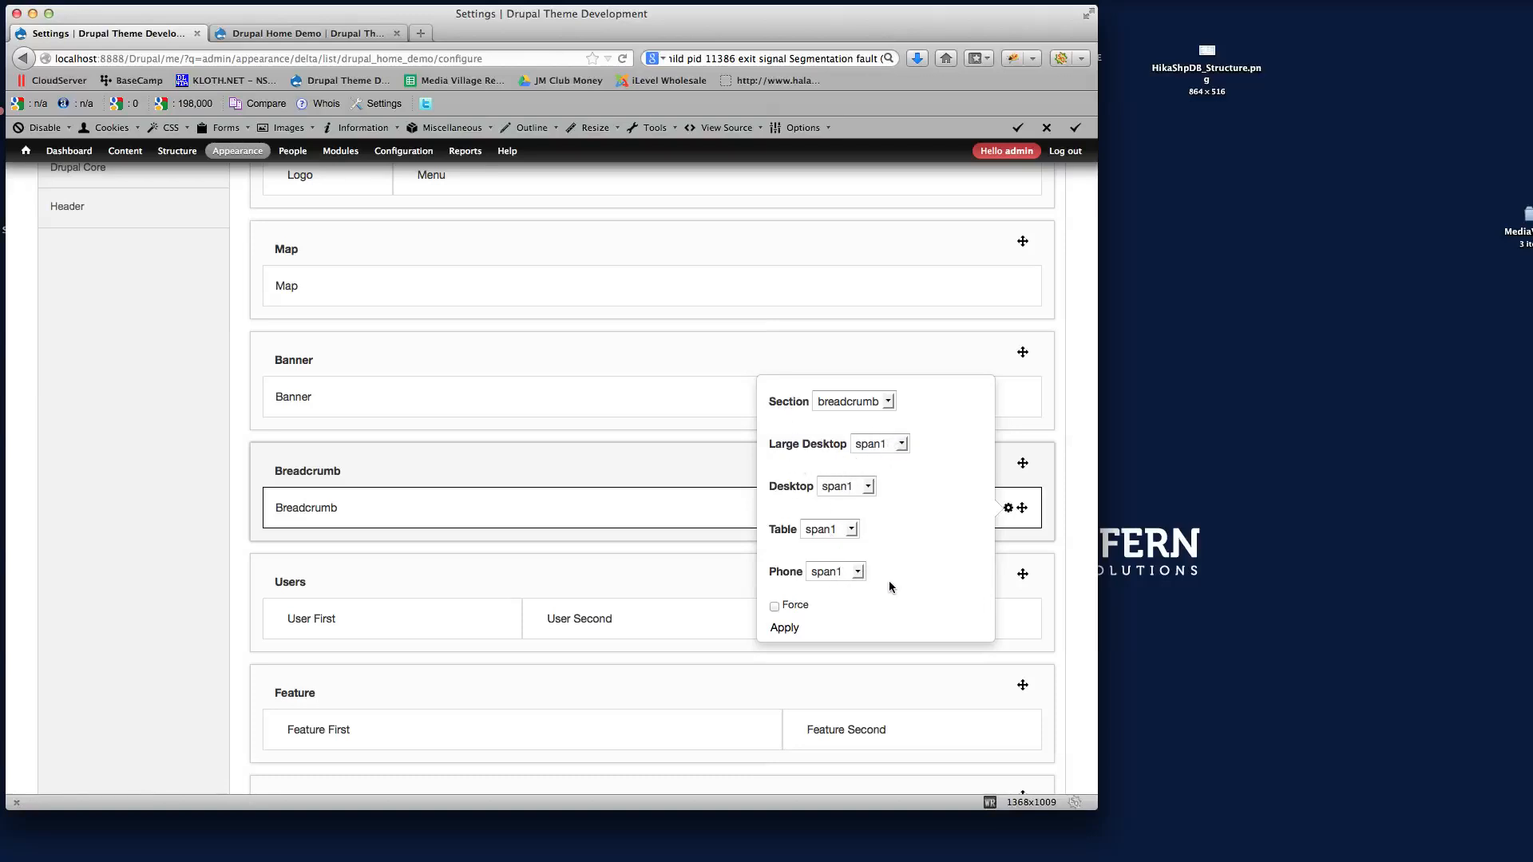
click(841, 401)
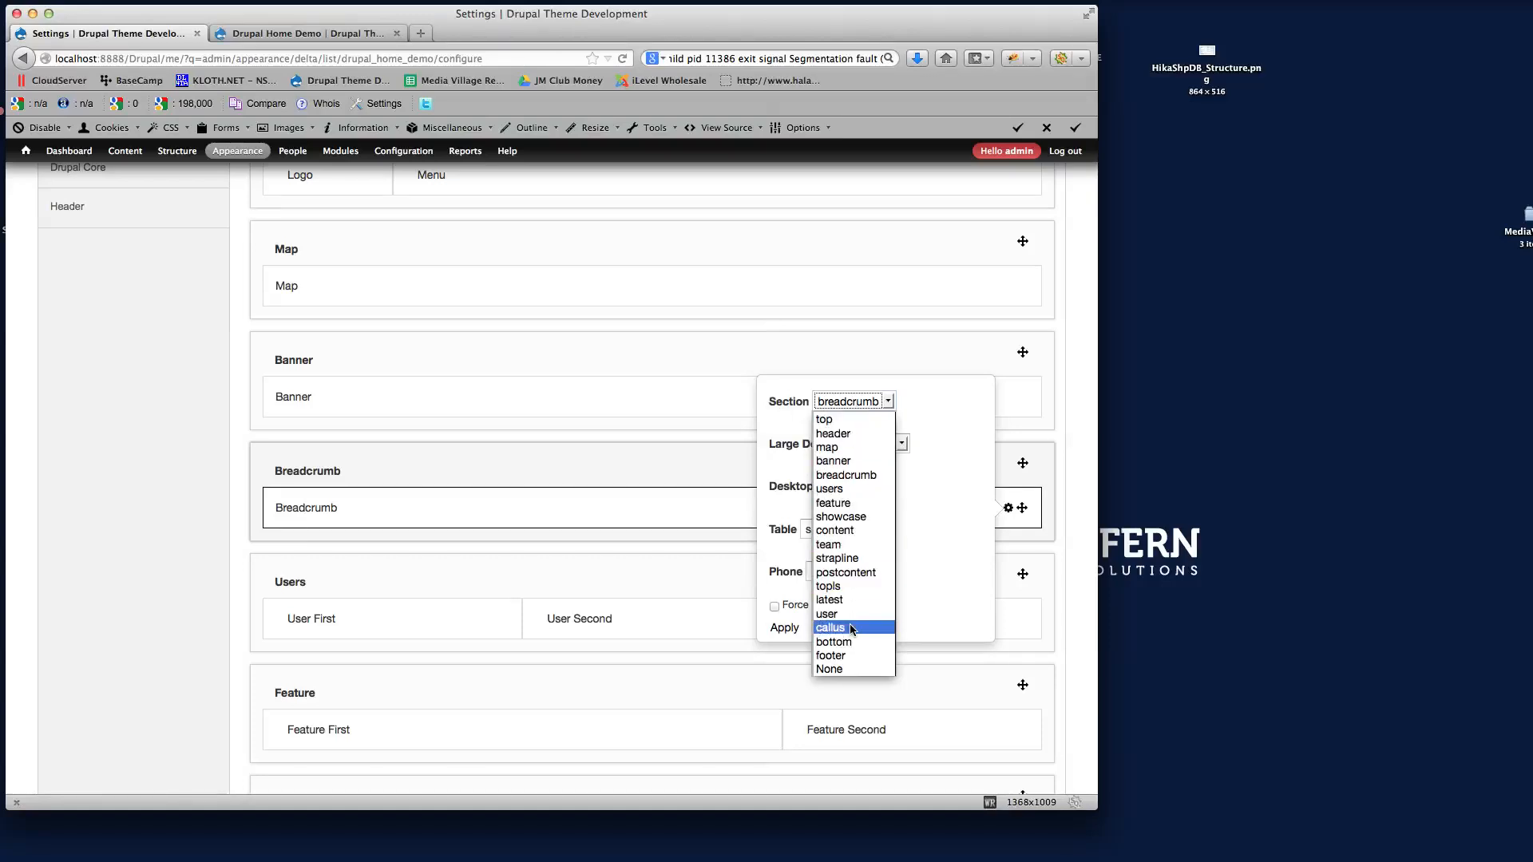
click(834, 671)
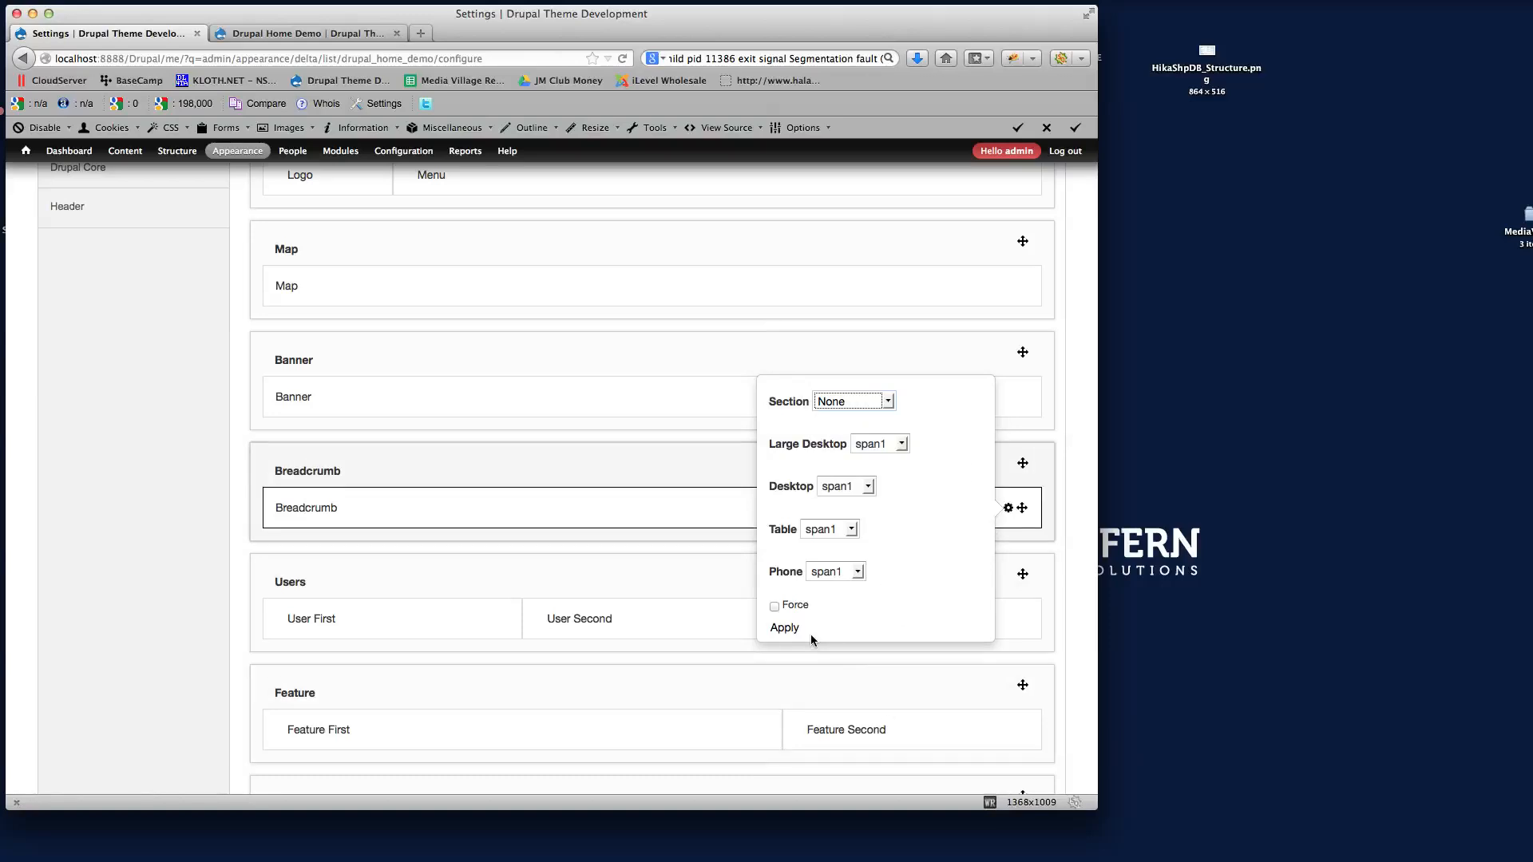
click(786, 629)
scroll(770, 555, down, 10)
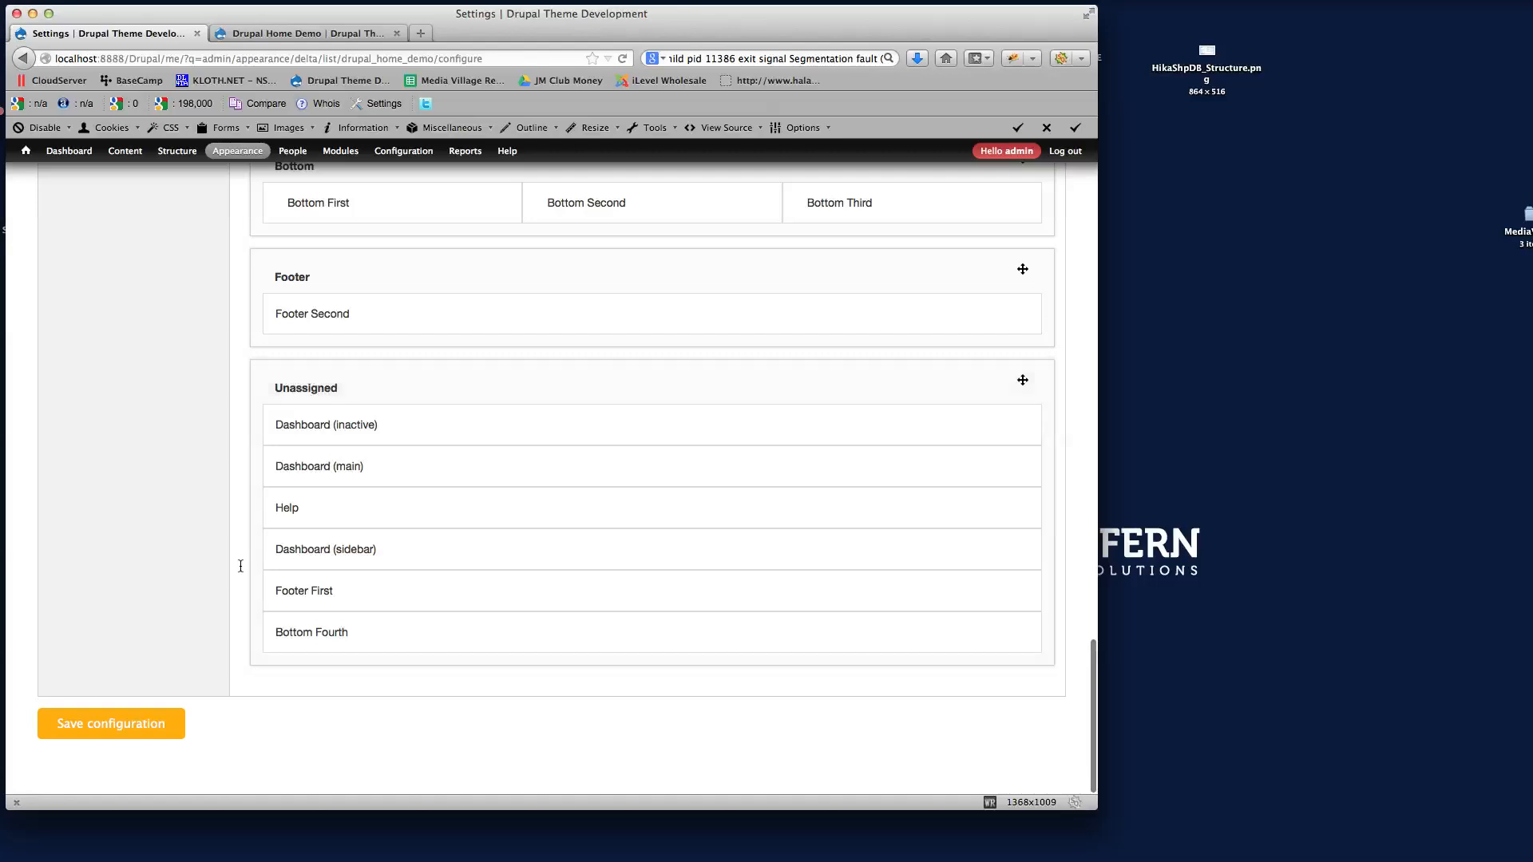
click(104, 728)
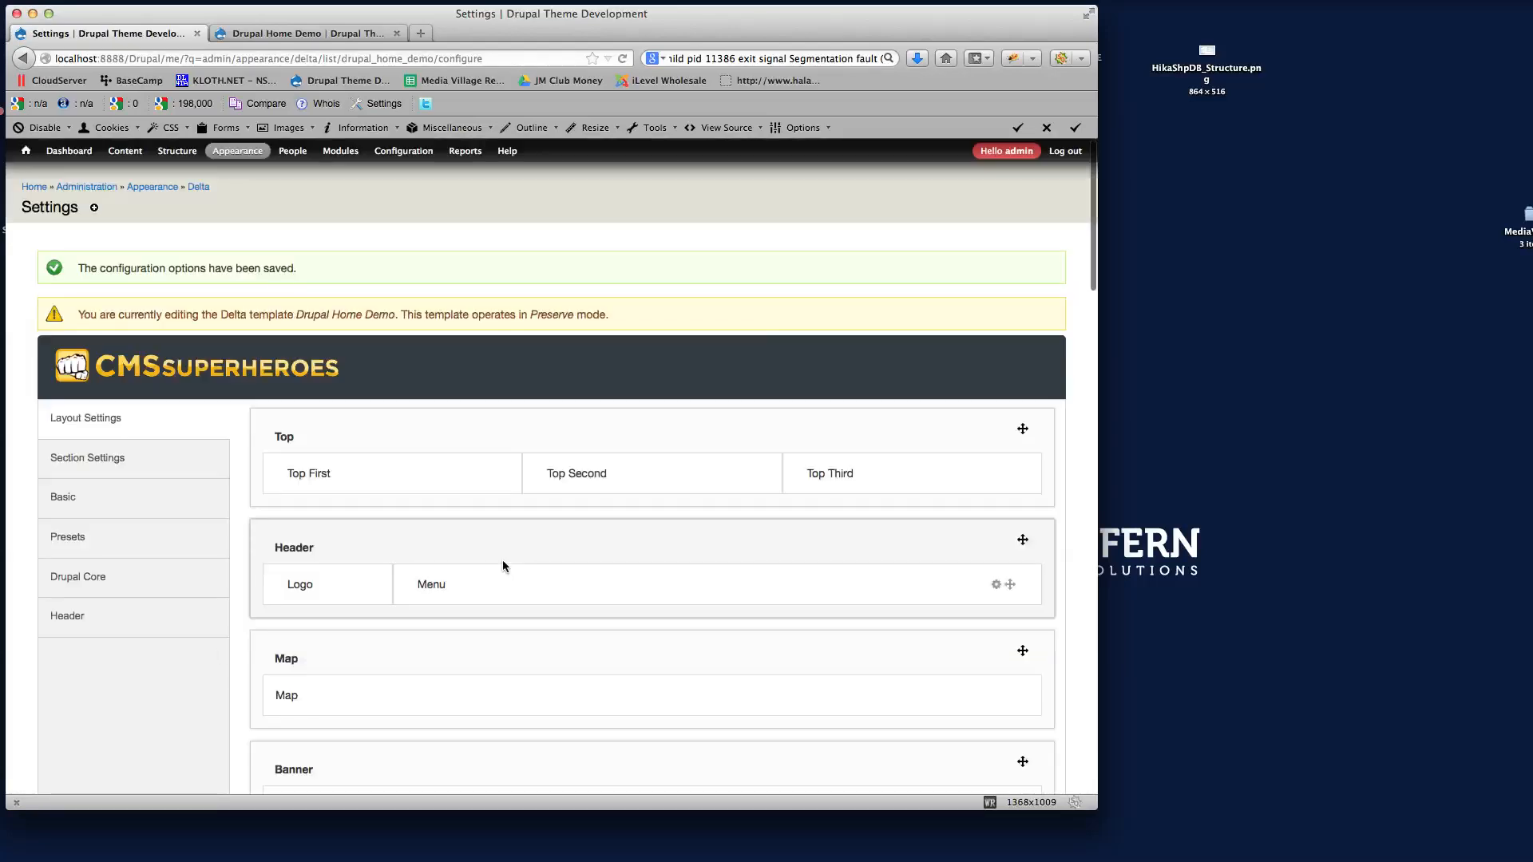
Check the Unassigned group of the saved template layout for the Breadcrumb region
scroll(503, 564, down, 10)
scroll(503, 565, down, 10)
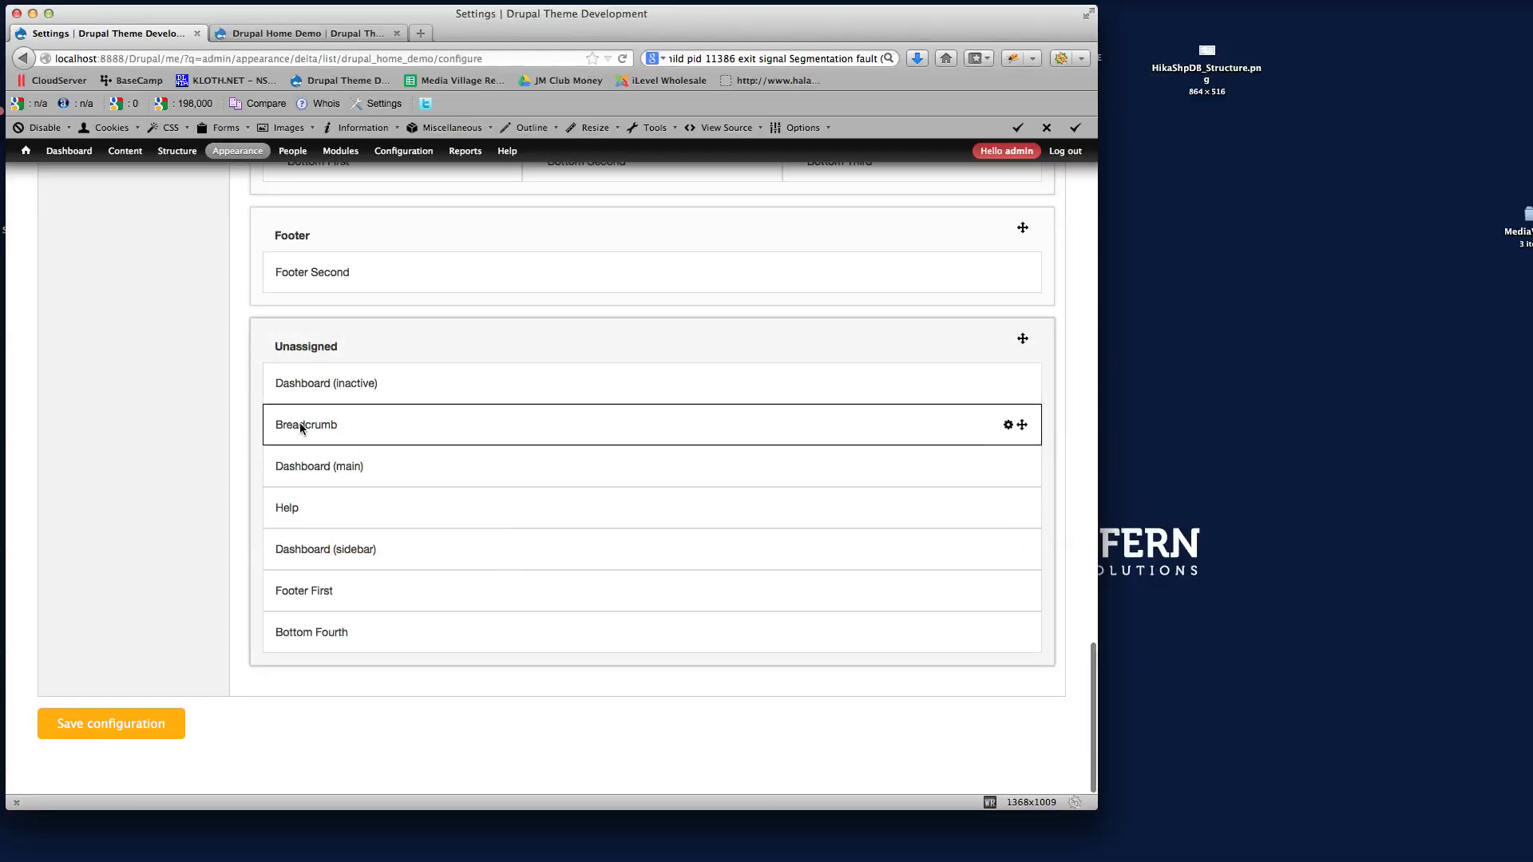
scroll(797, 419, up, 20)
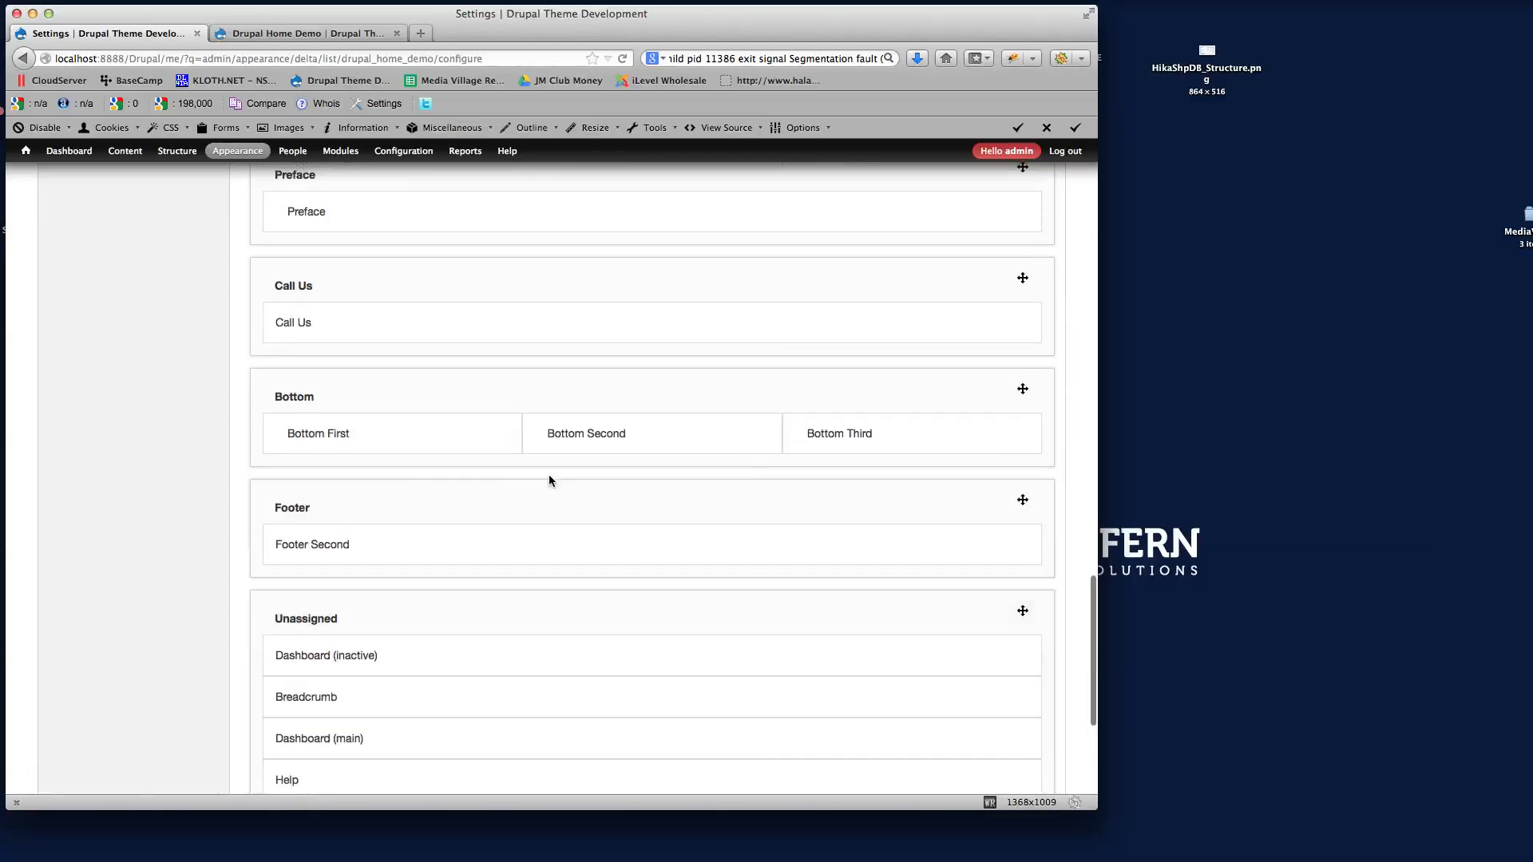
scroll(605, 421, up, 3)
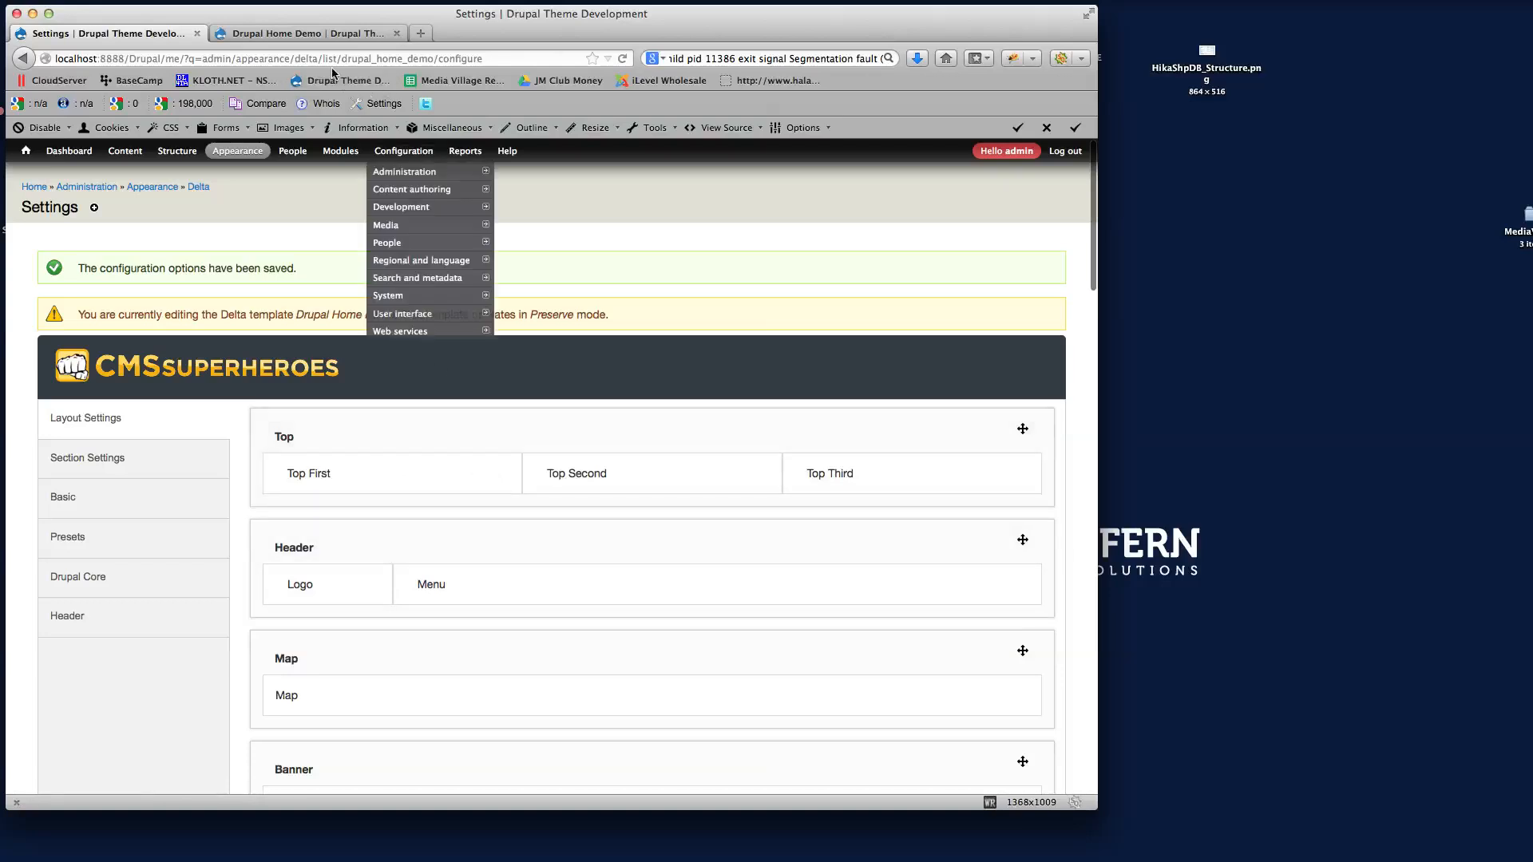
Reload the Drupal Home Demo page and look over the region layout of its Delta template
click(310, 33)
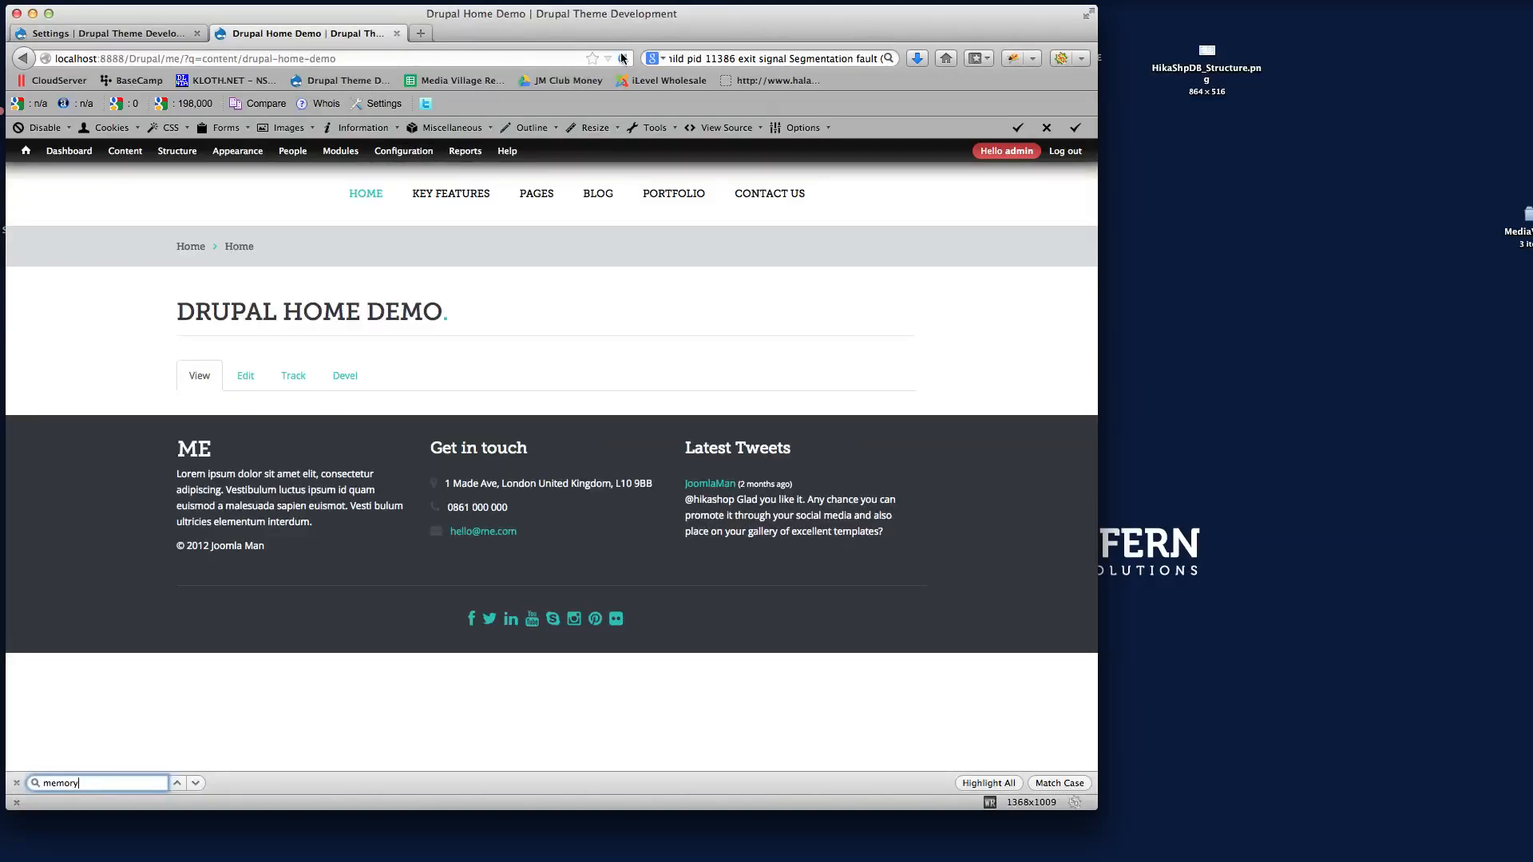
click(622, 59)
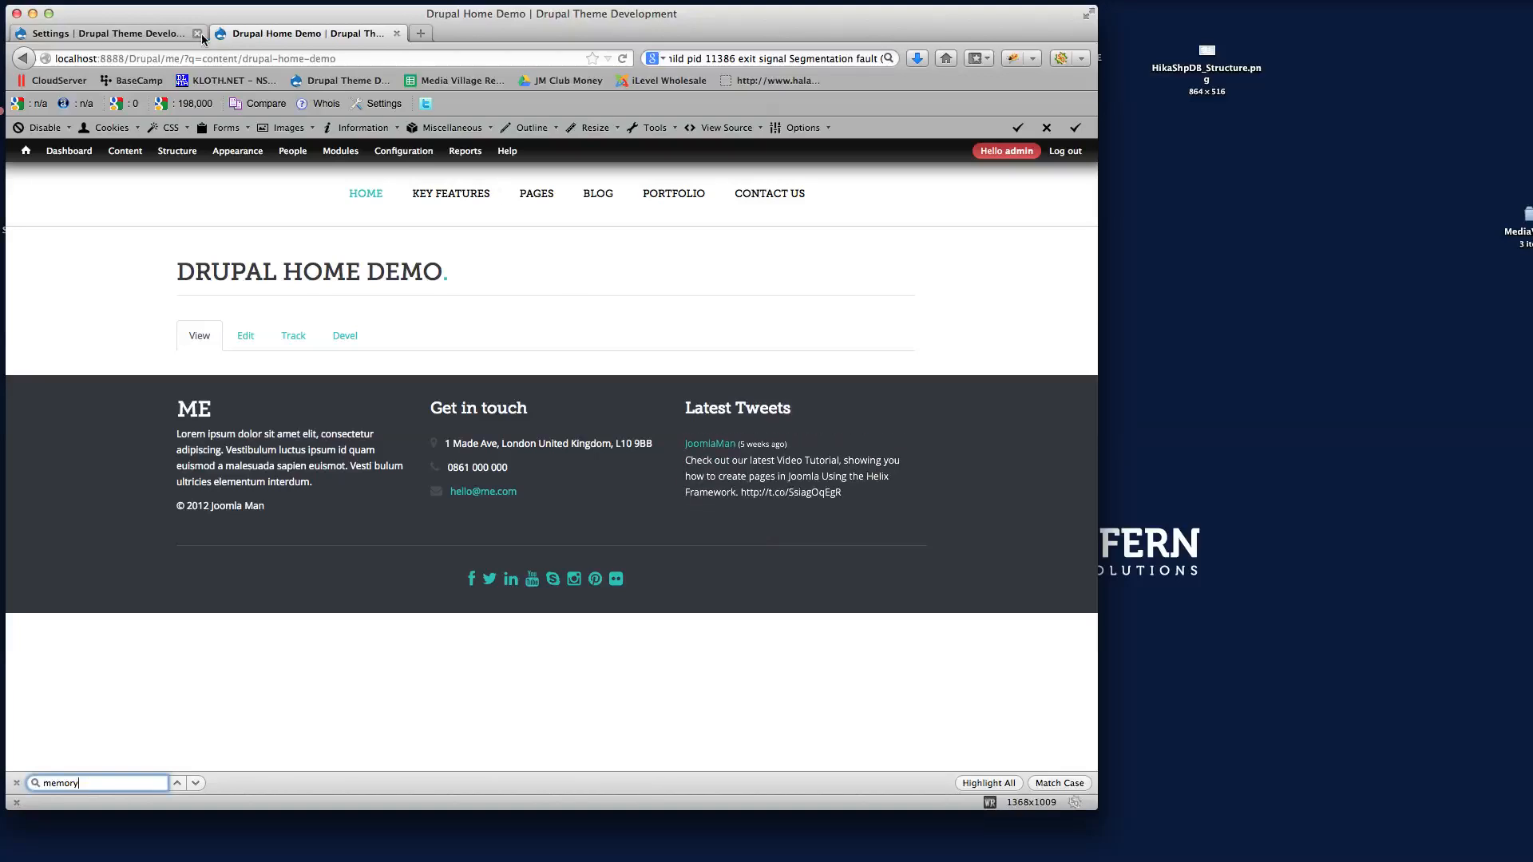
click(124, 33)
scroll(509, 555, down, 5)
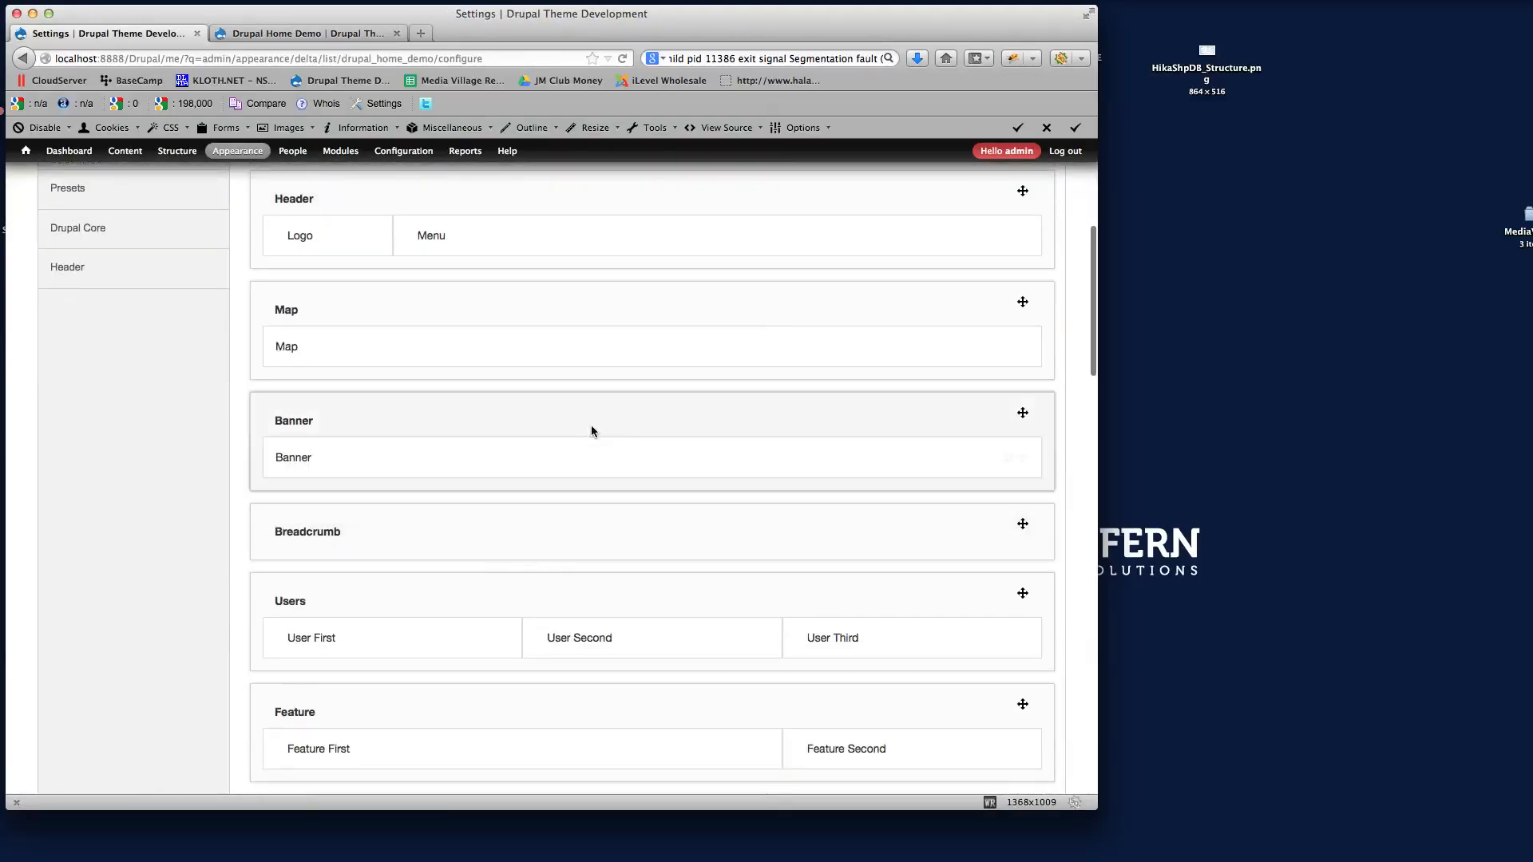
scroll(550, 445, up, 5)
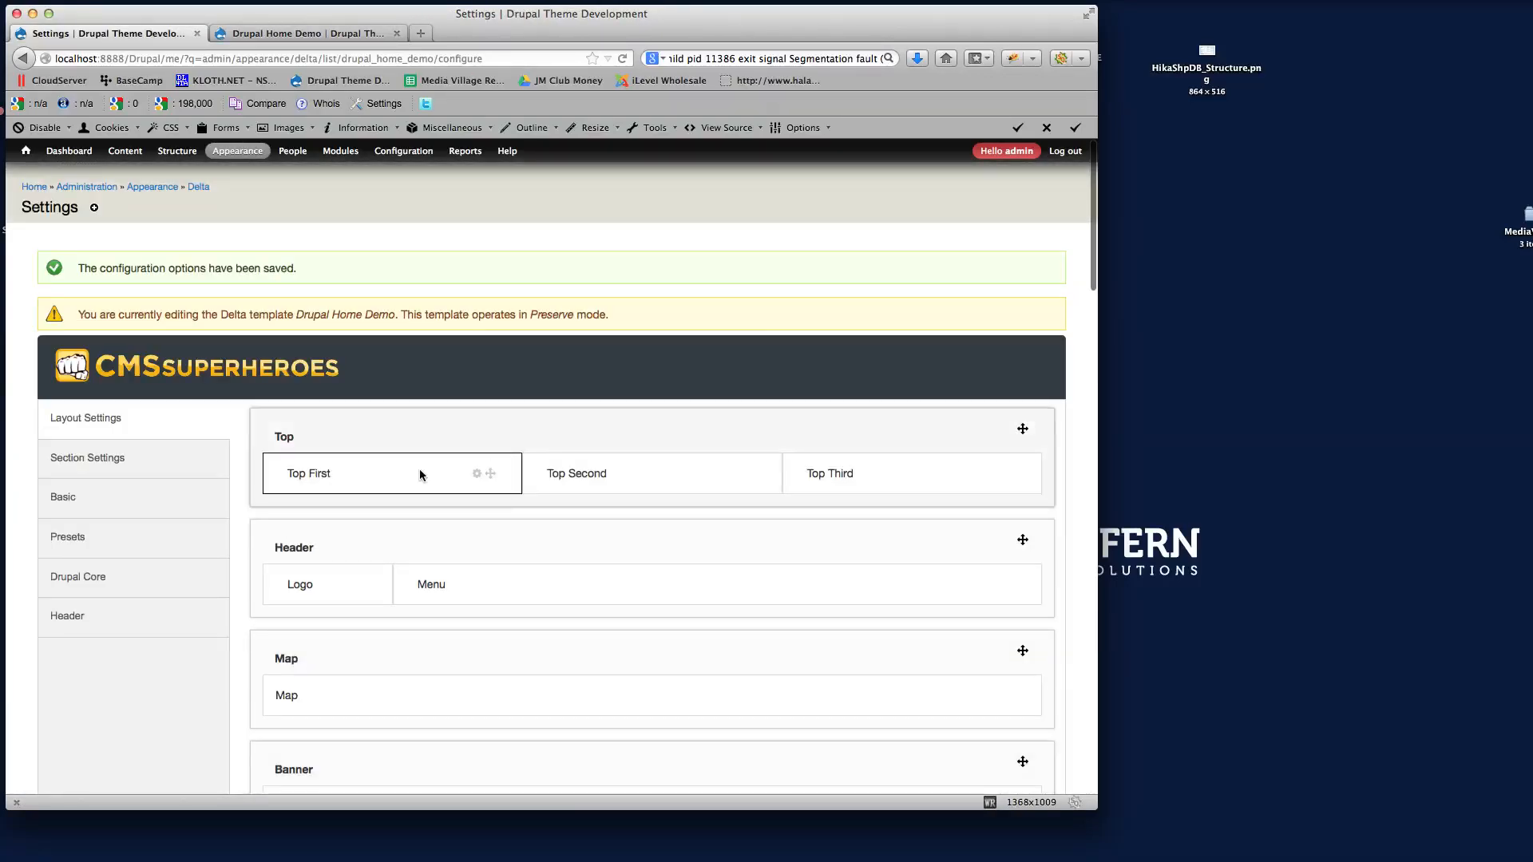
scroll(424, 513, down, 1)
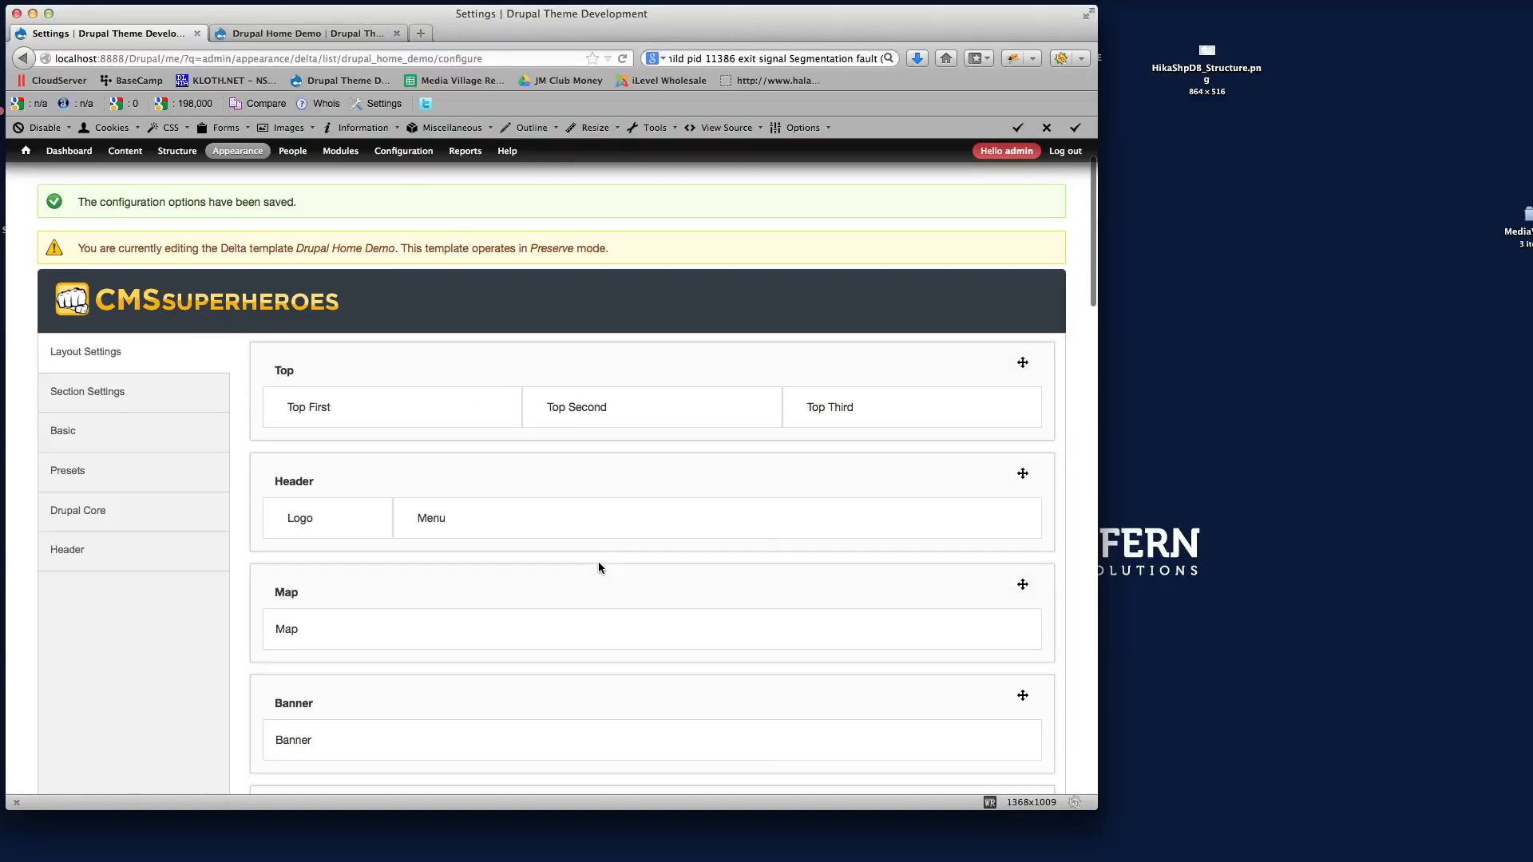
scroll(616, 539, down, 2)
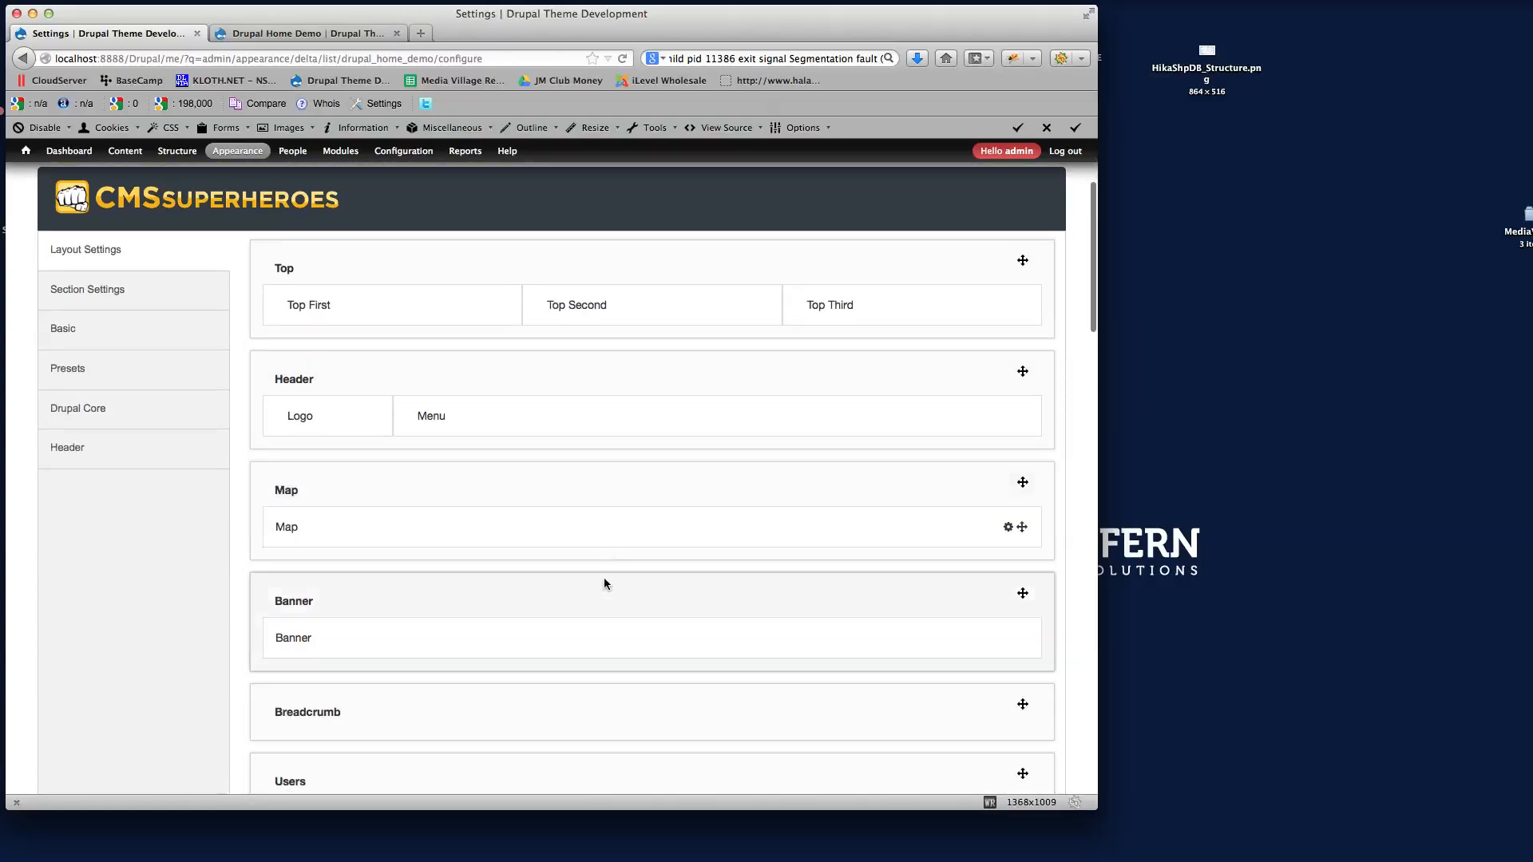
scroll(604, 579, up, 2)
Examine the Home Business page's slider, features, work and about sections as a reference for the Drupal Home Demo page
key(ctrl+Tab)
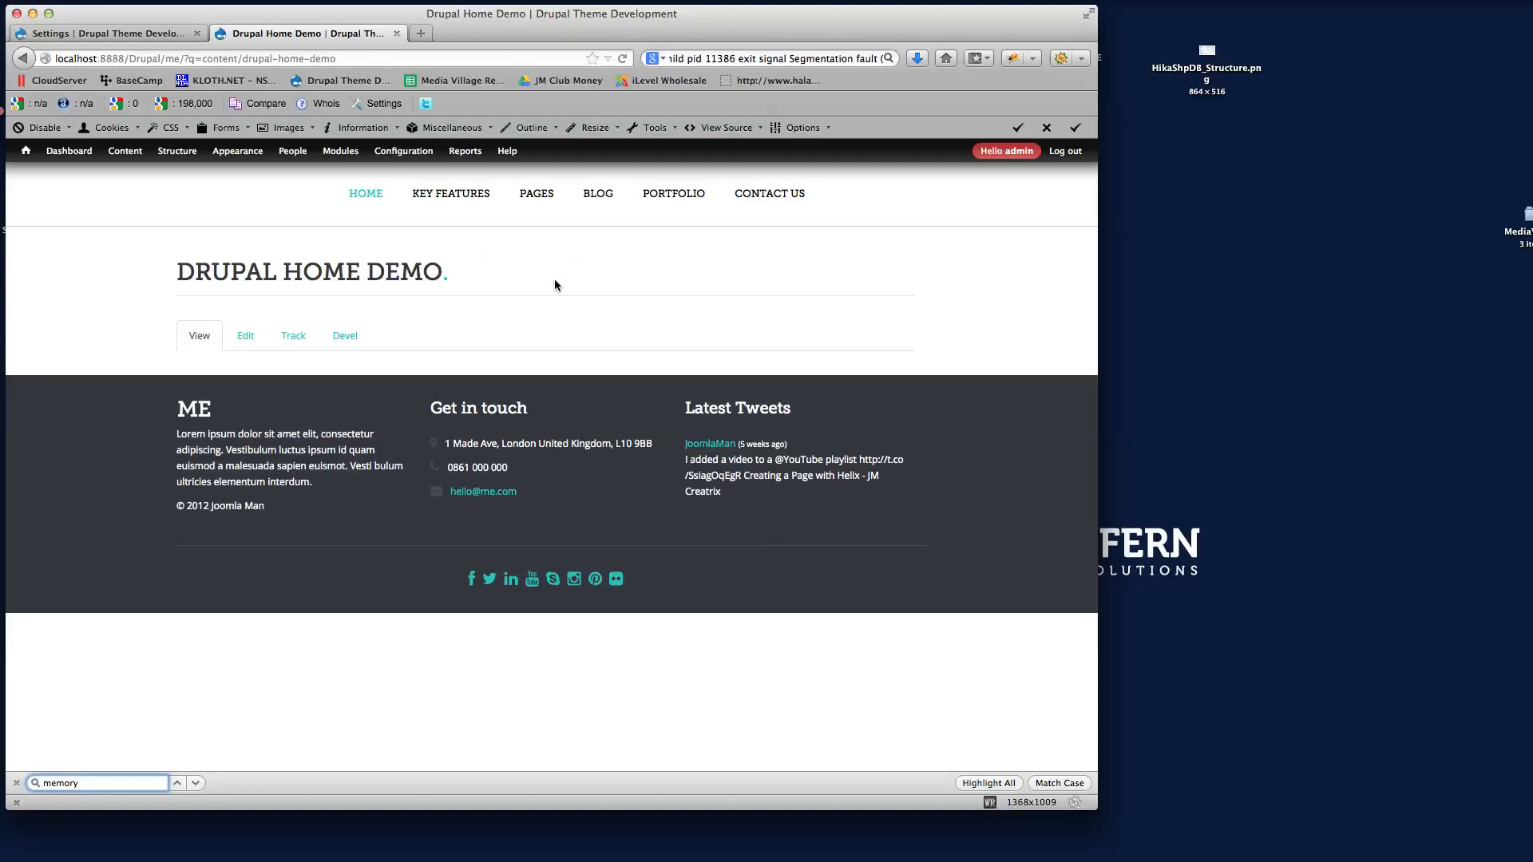
click(102, 260)
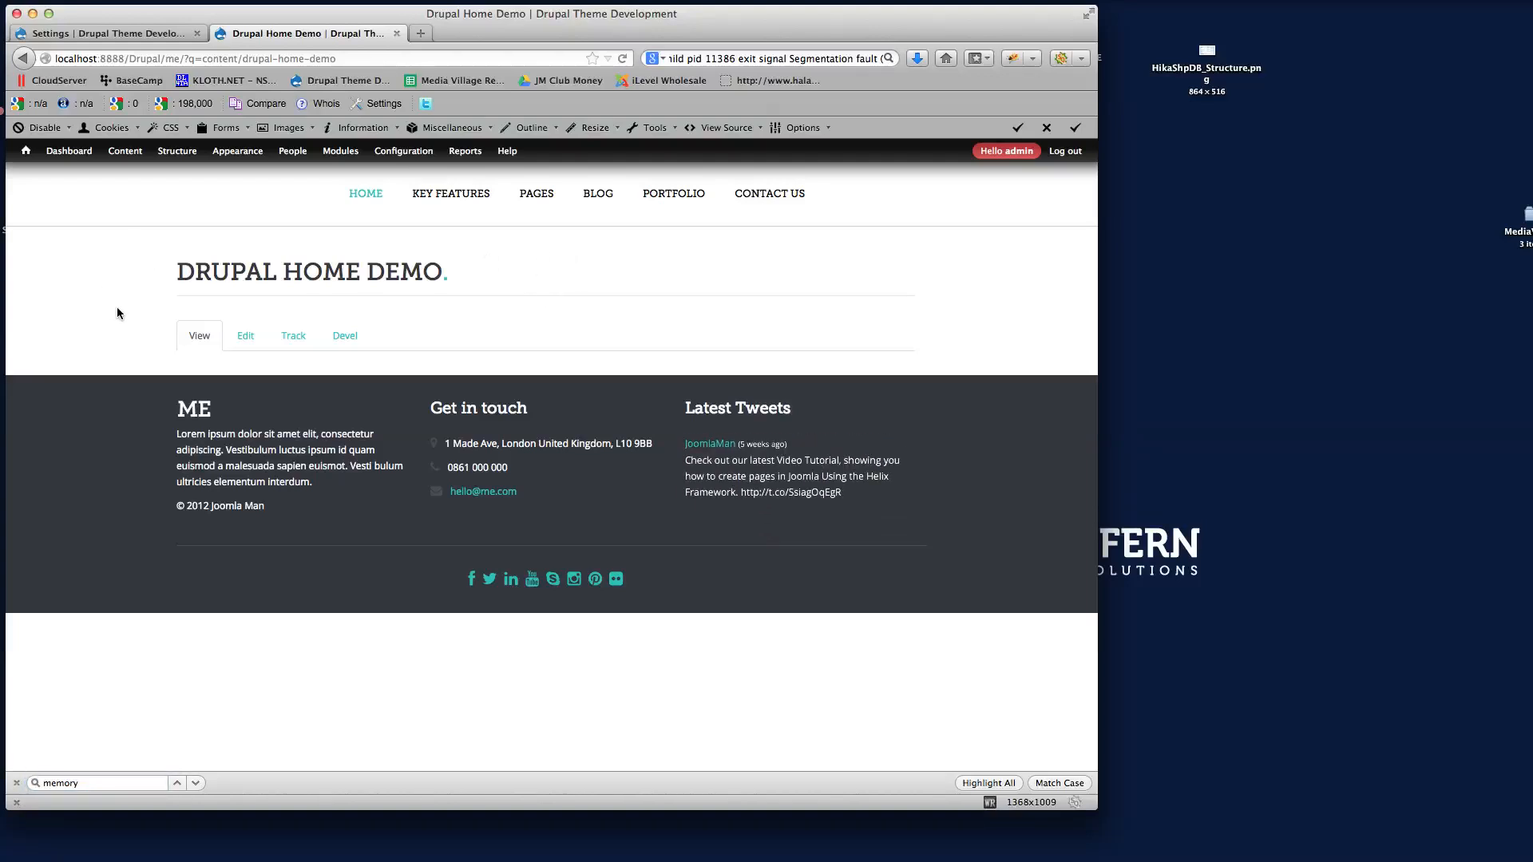
click(117, 33)
click(303, 33)
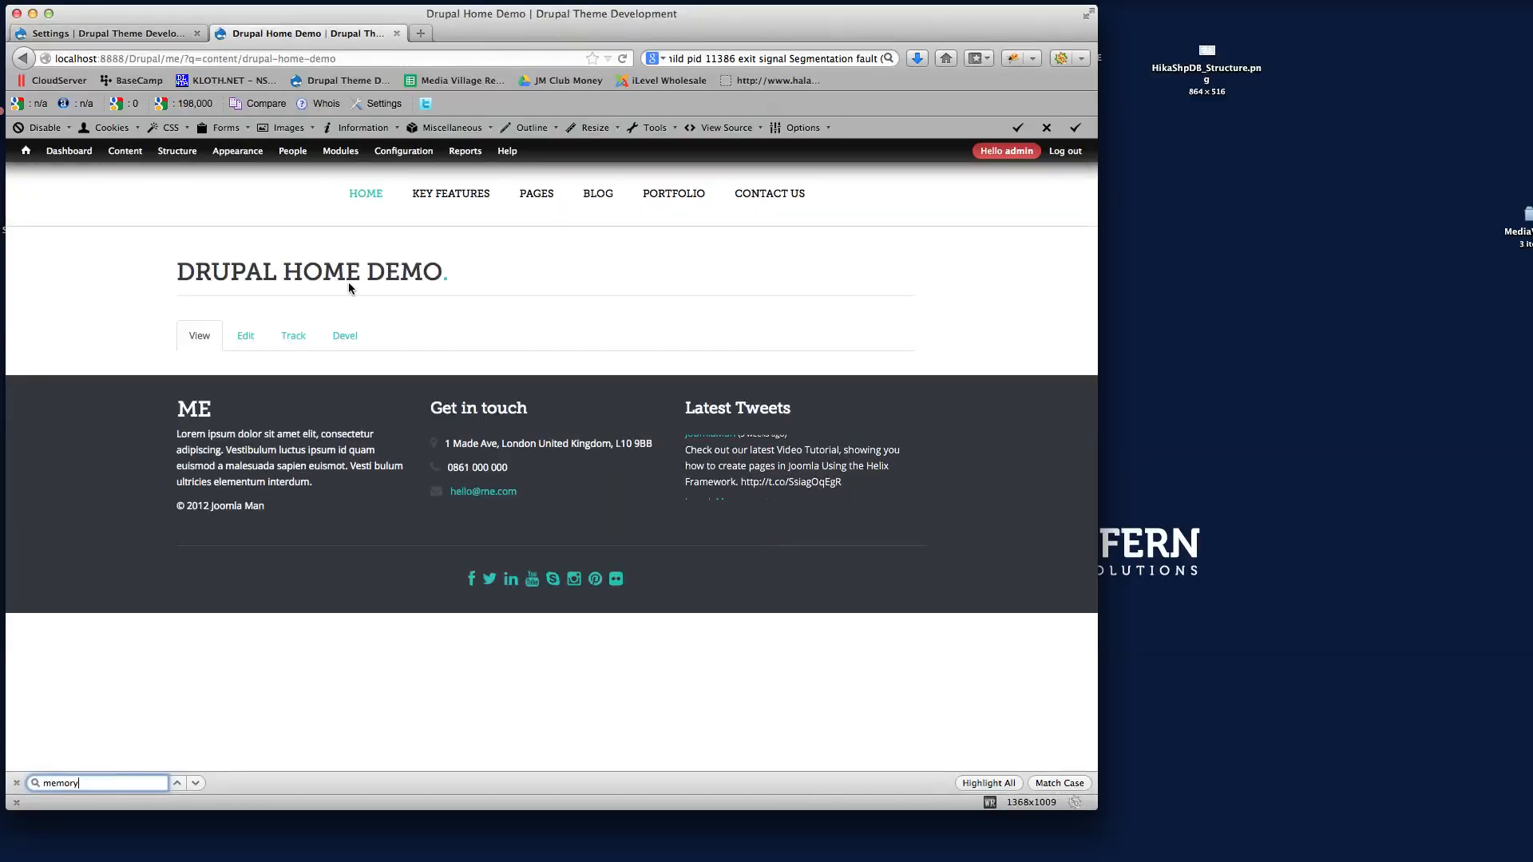
mouse_move(365, 195)
click(385, 349)
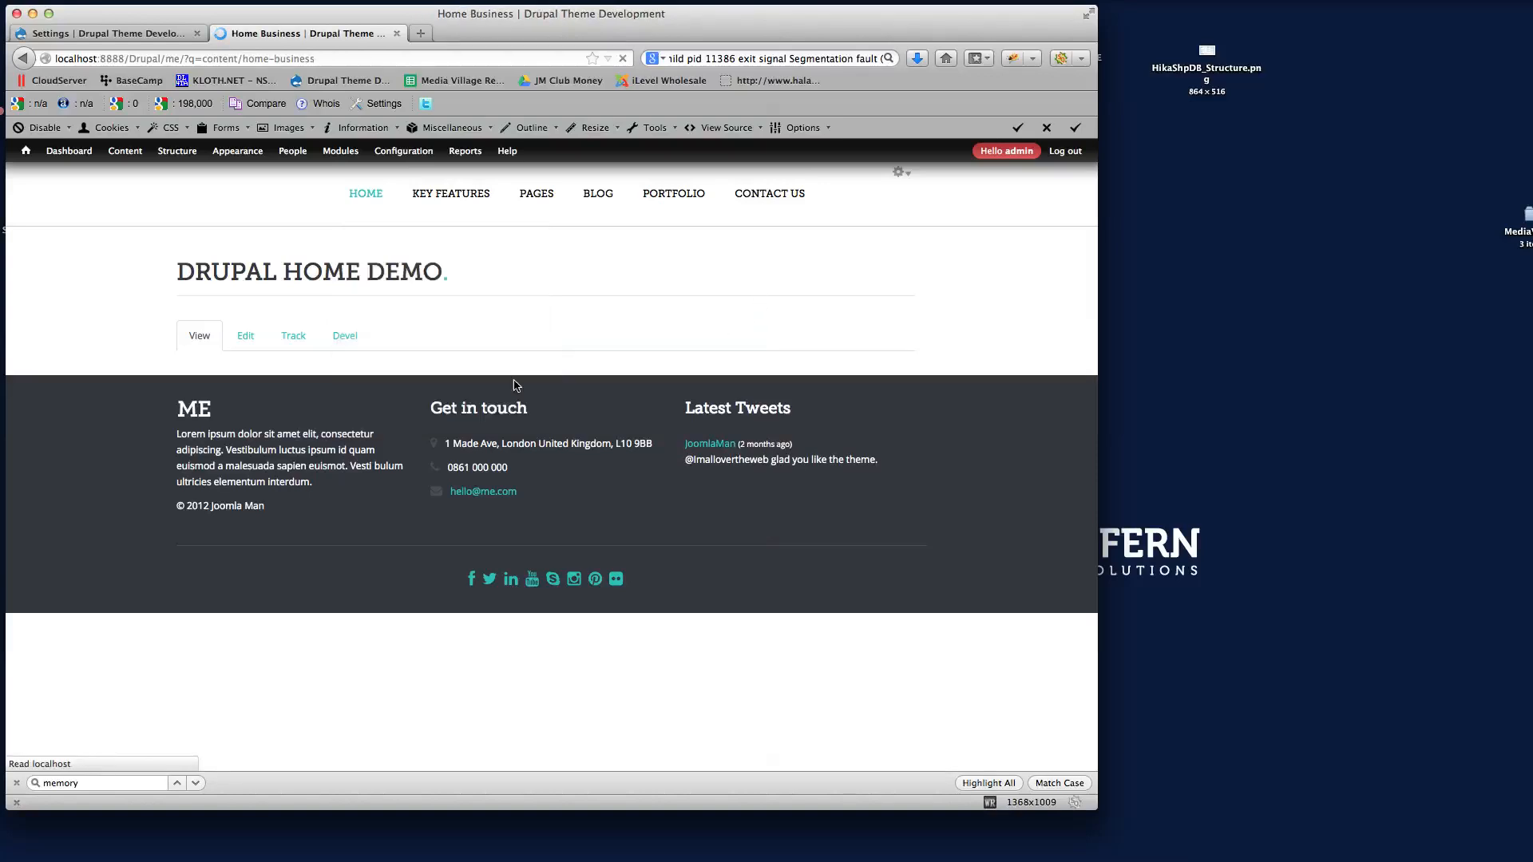
scroll(774, 564, down, 6)
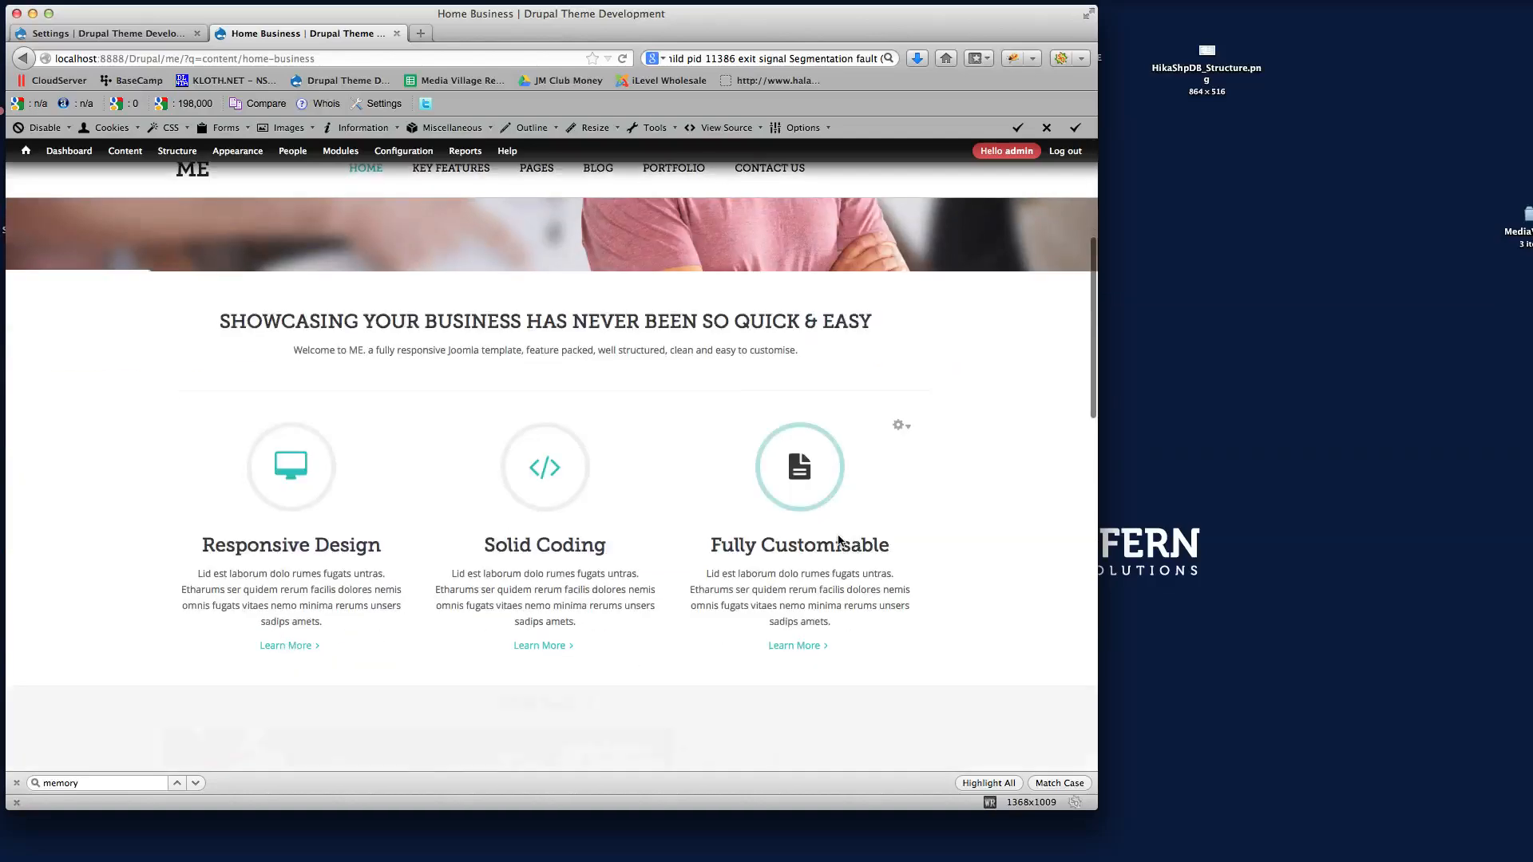
scroll(818, 650, down, 5)
scroll(784, 582, down, 4)
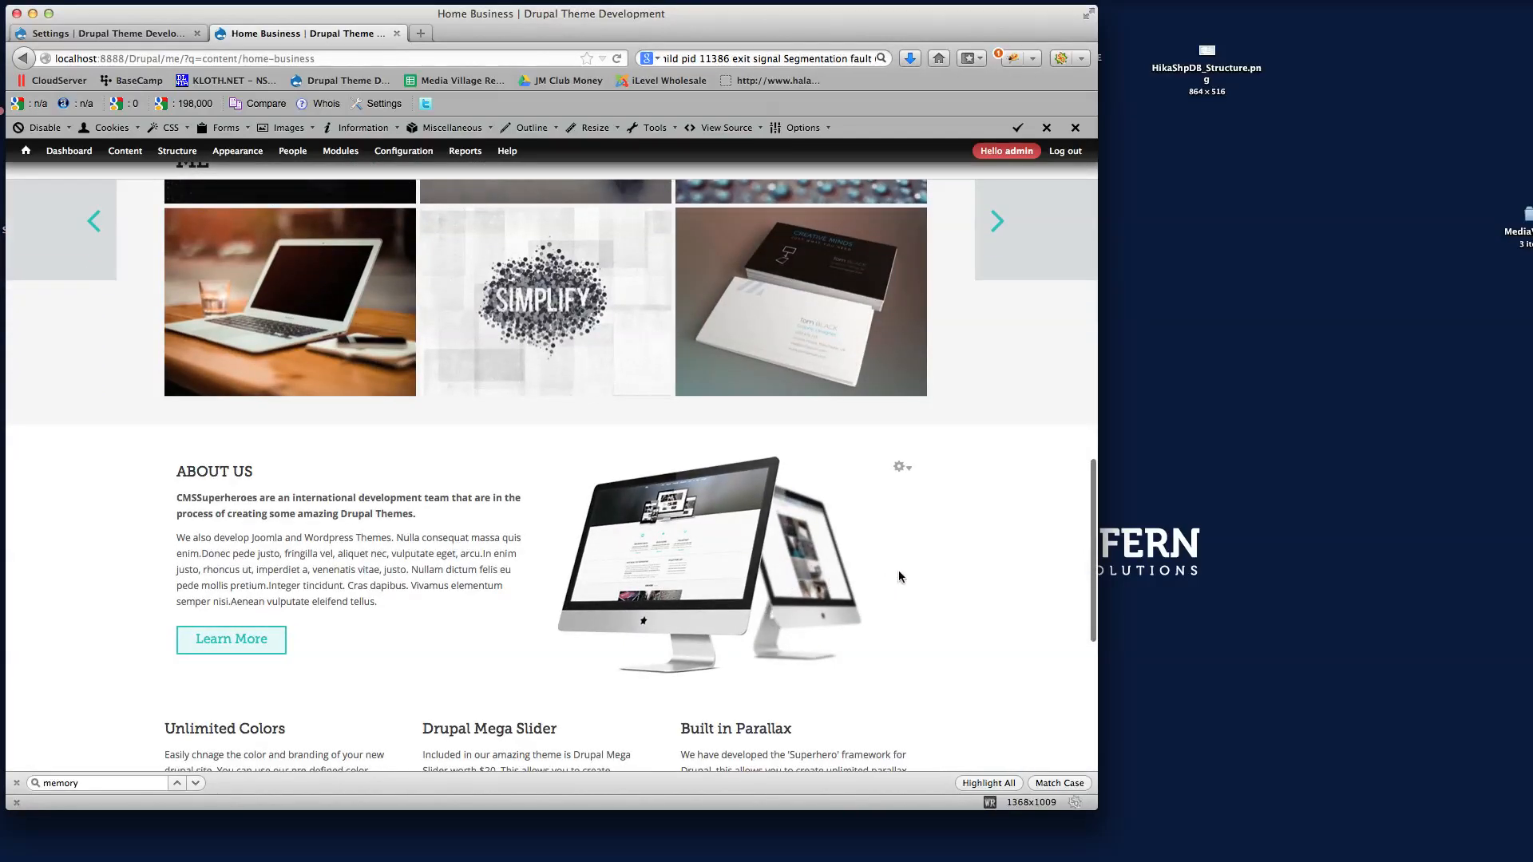
scroll(971, 542, down, 5)
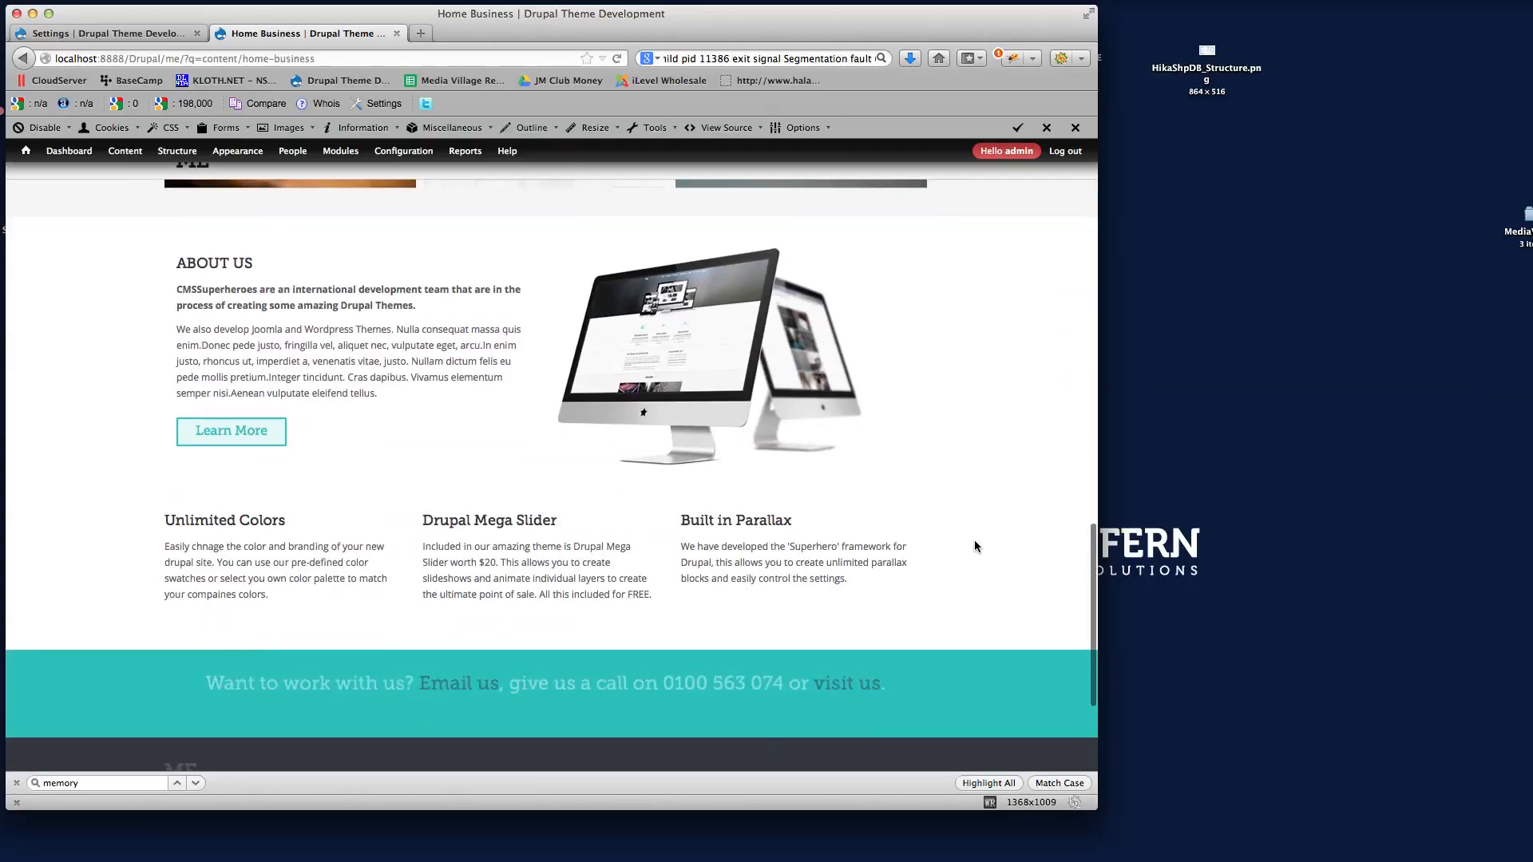
scroll(945, 536, up, 8)
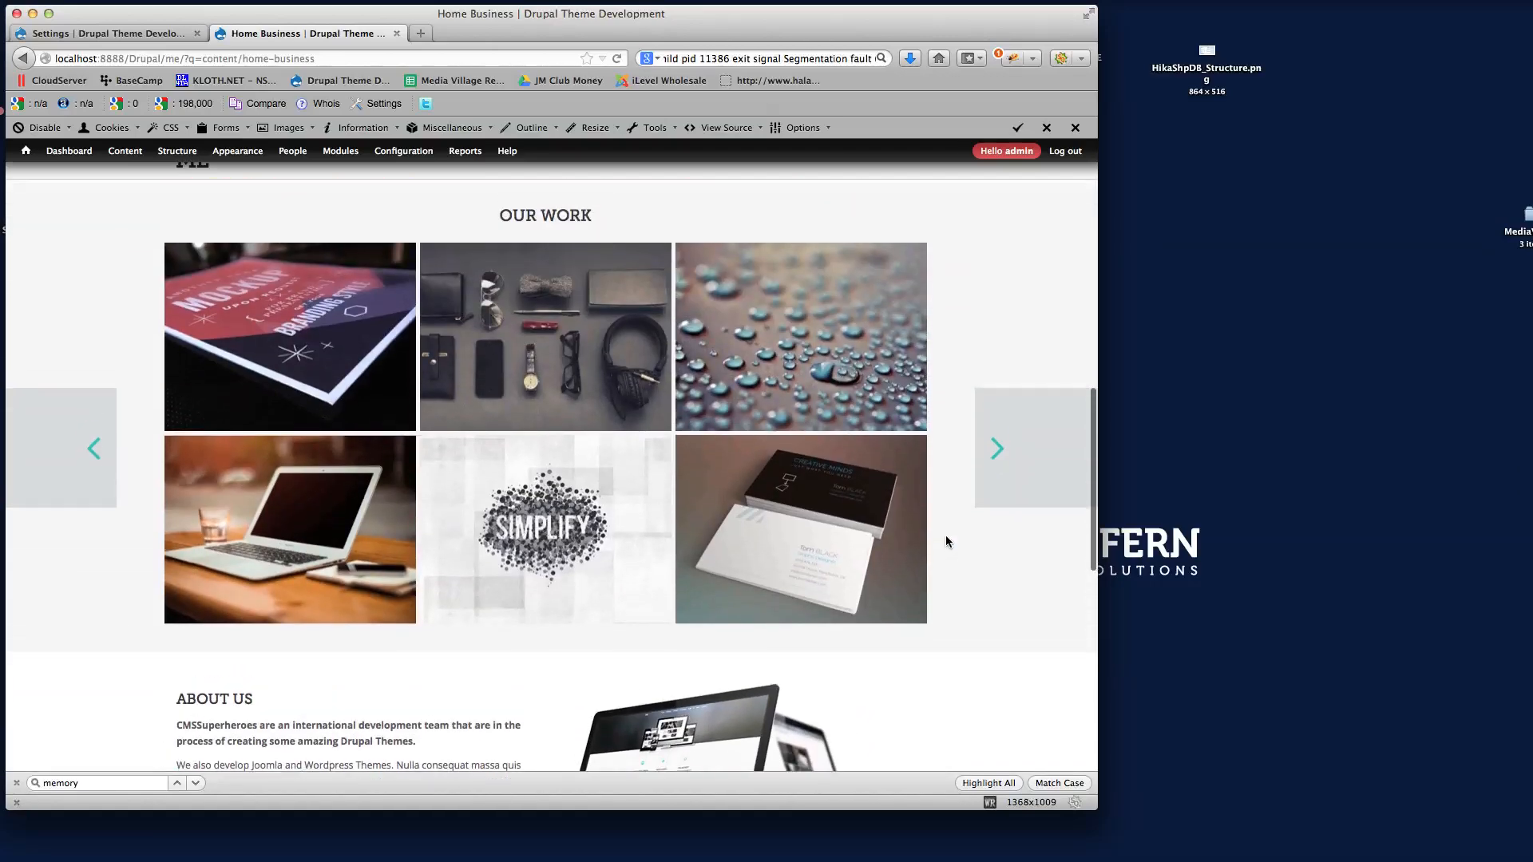
scroll(945, 541, up, 6)
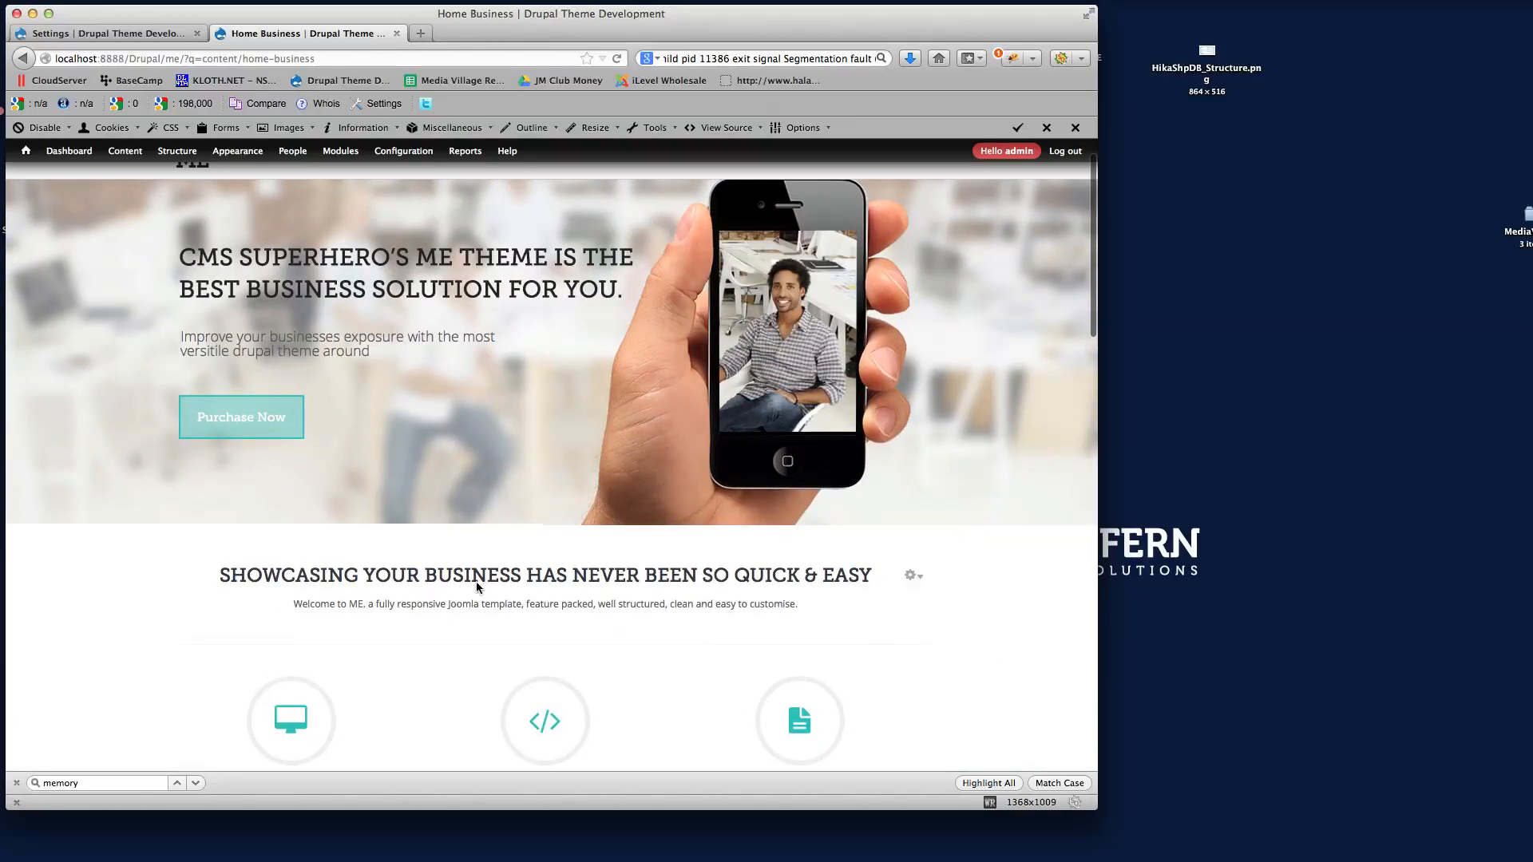
scroll(964, 575, down, 3)
scroll(964, 575, up, 4)
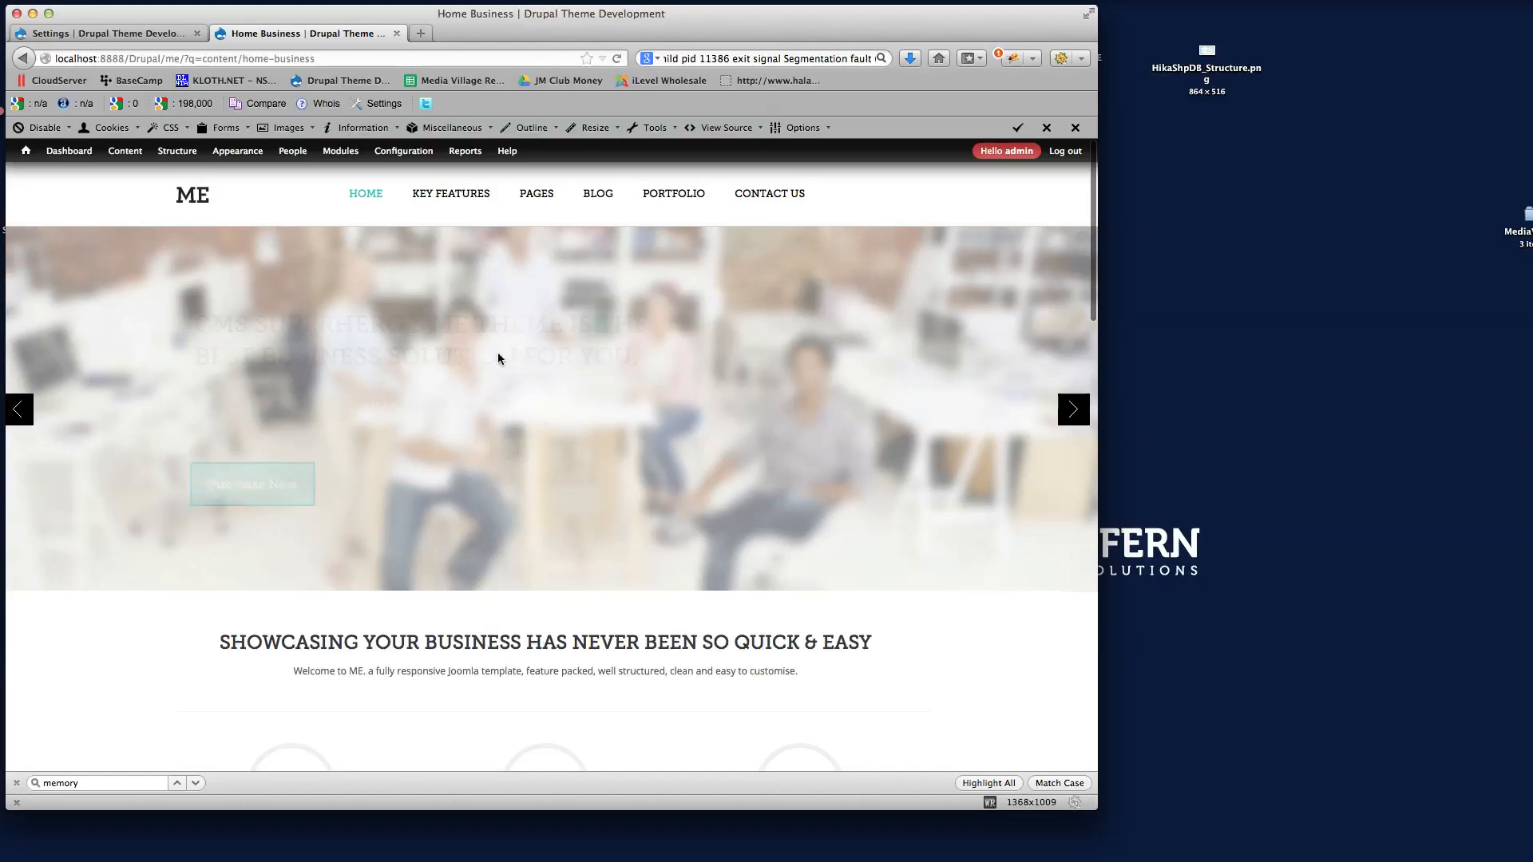
Return to the Drupal Home Demo page and select the drupal-home-demo part of its address
mouse_move(361, 194)
click(380, 288)
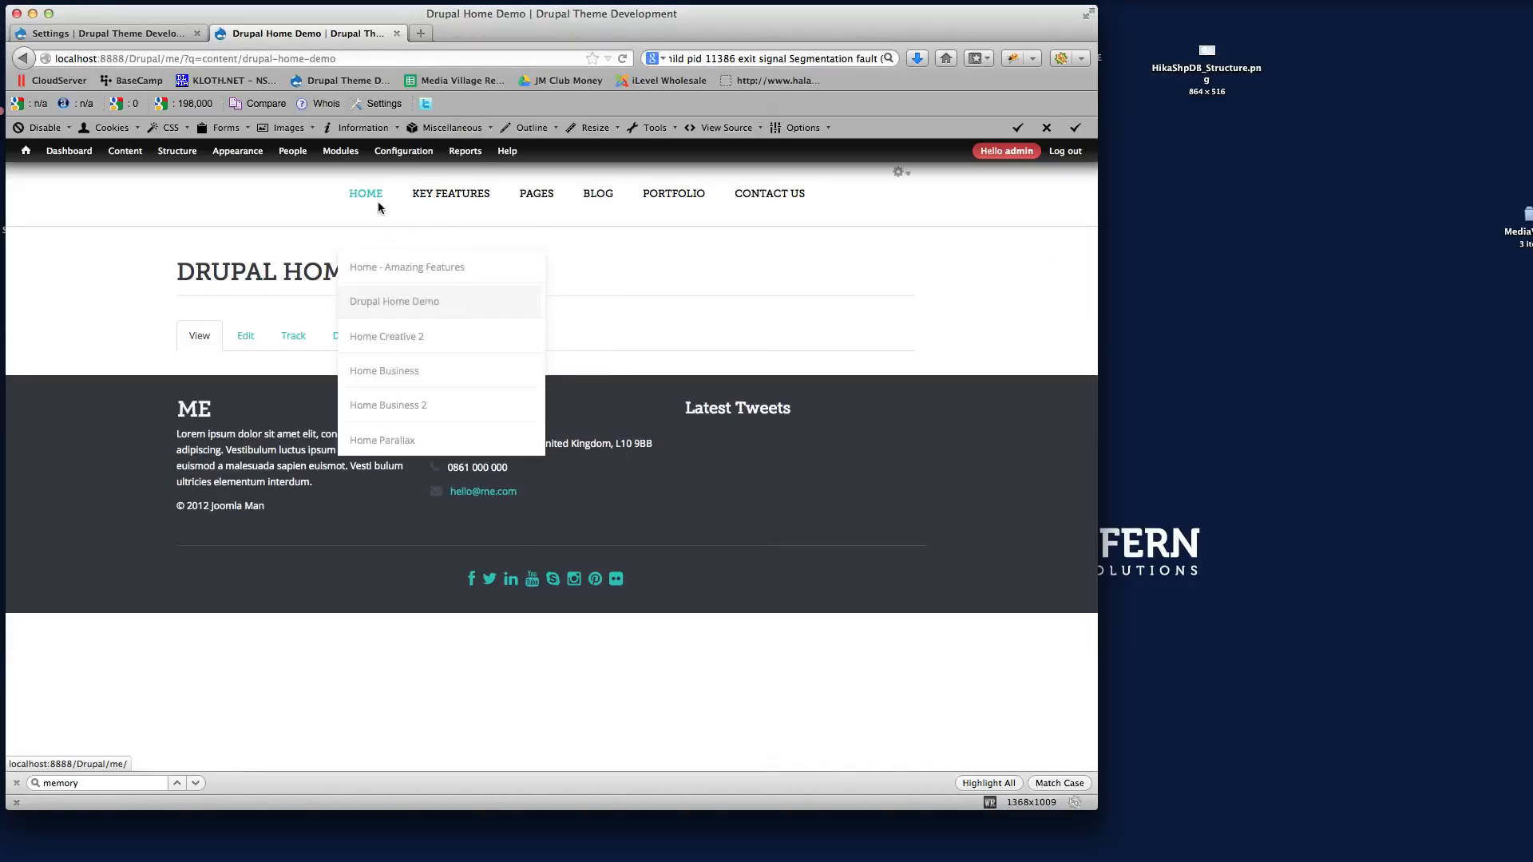
click(277, 58)
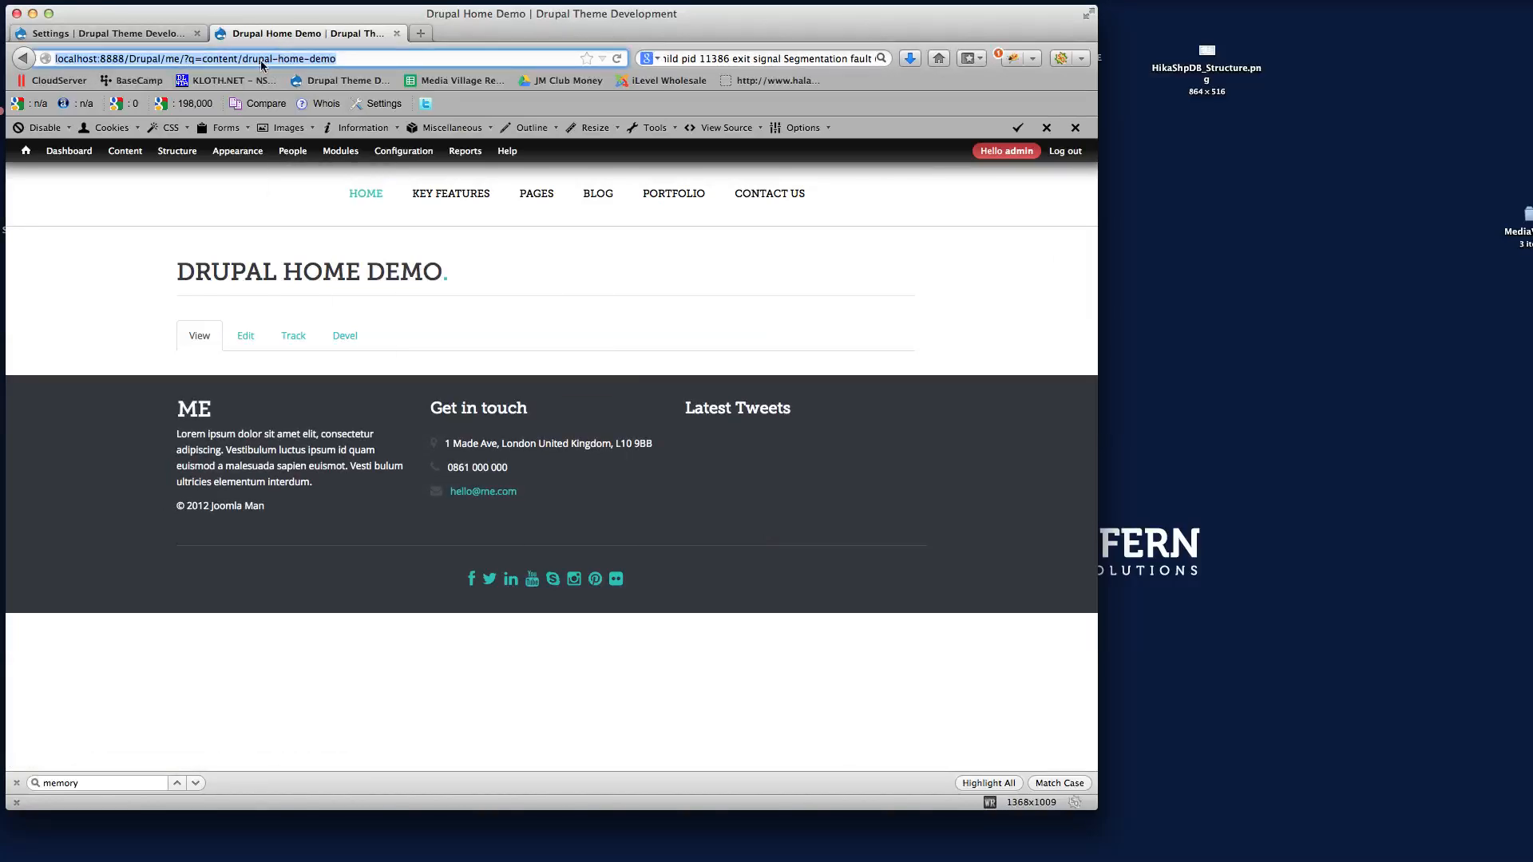
click(258, 58)
drag(242, 59, 379, 59)
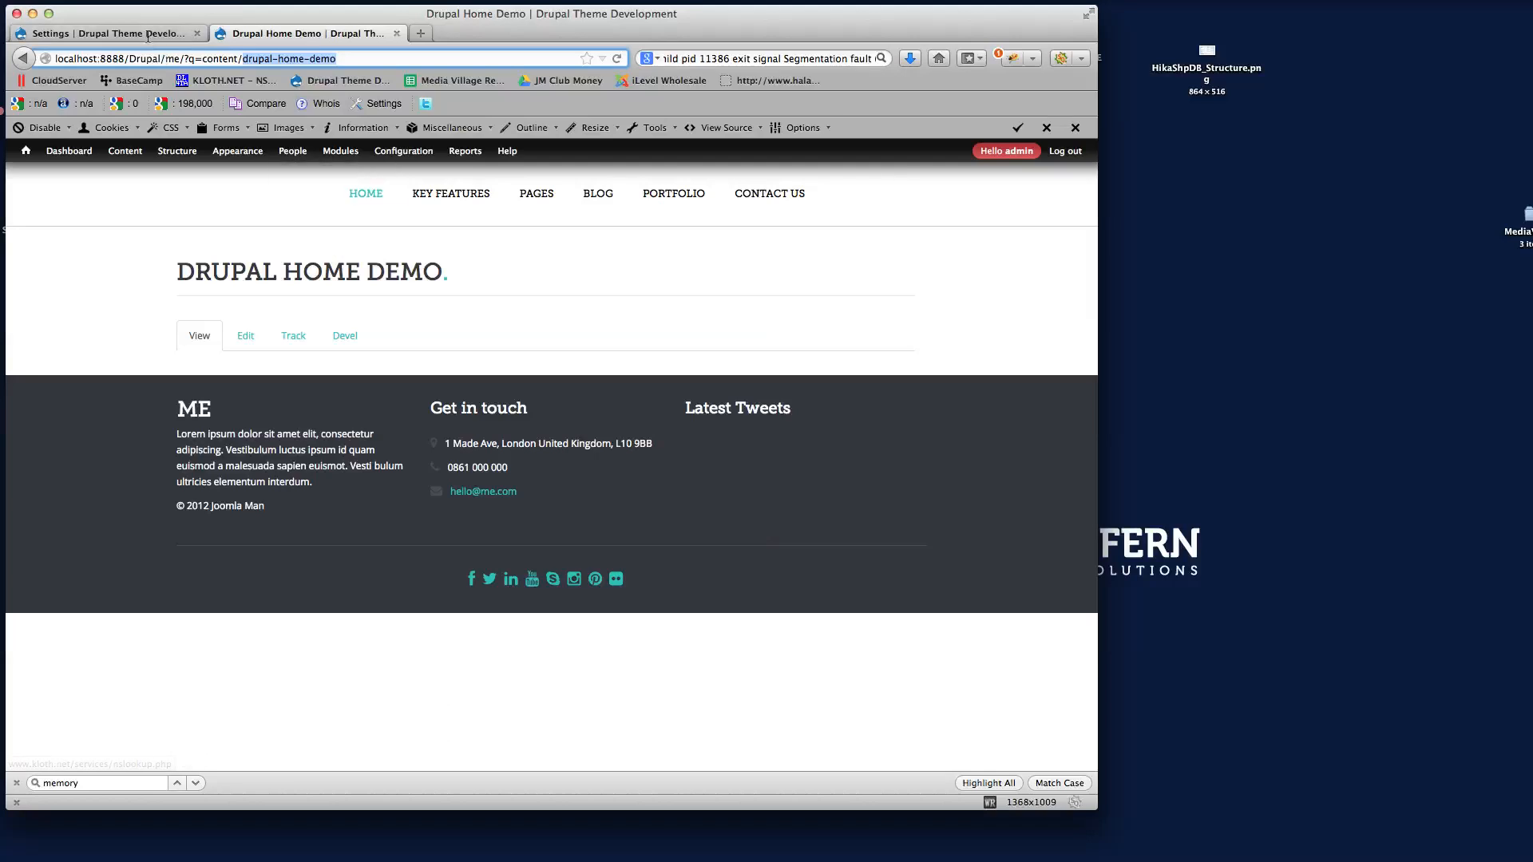
Search the site's block list for MD and open the configuration of the MD Slider: Homepage Business block
click(110, 33)
mouse_move(176, 157)
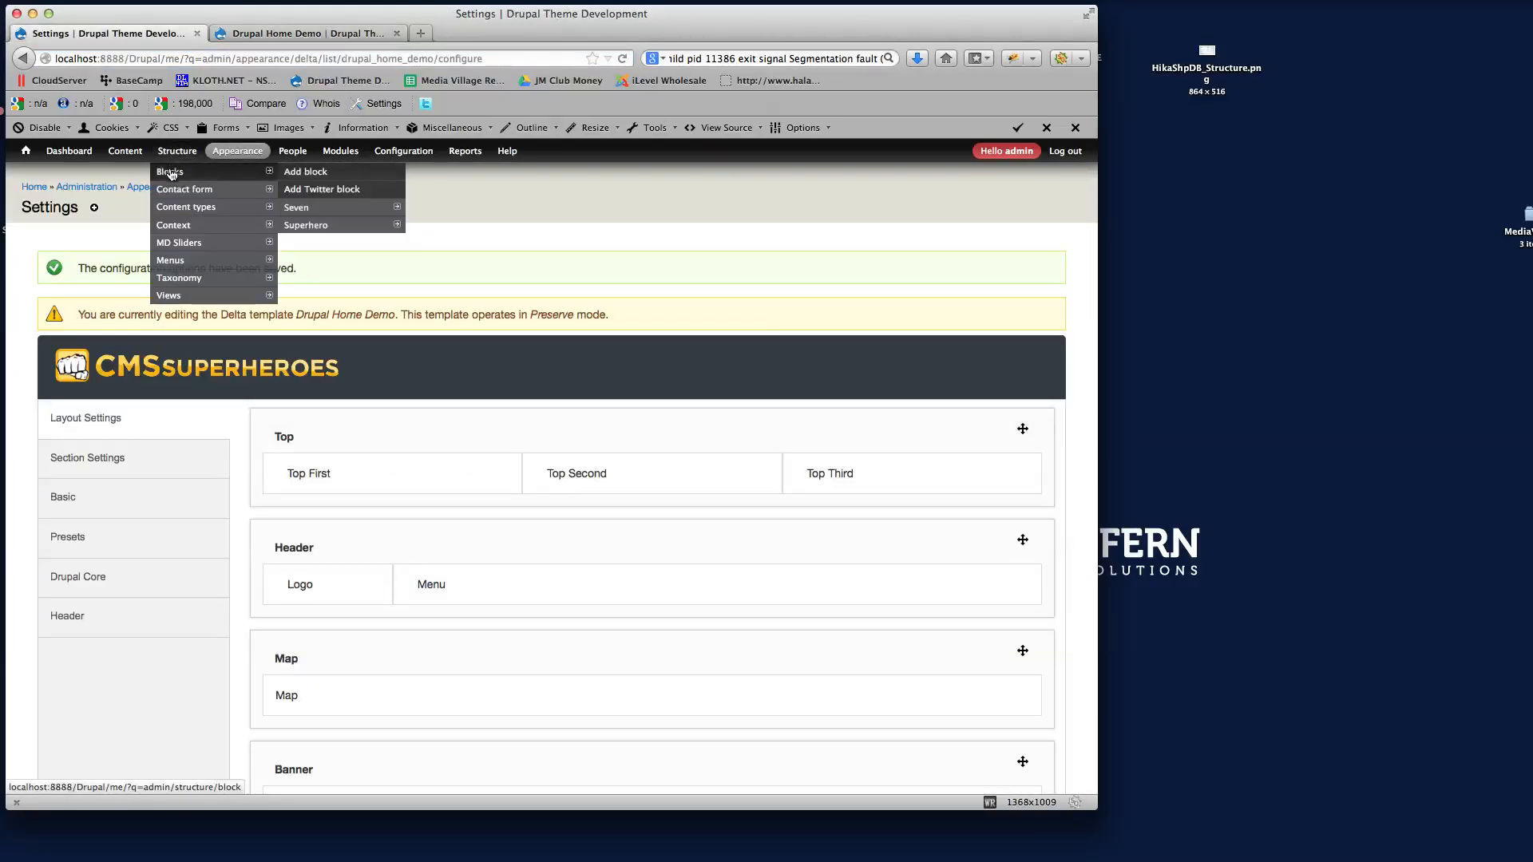
click(170, 173)
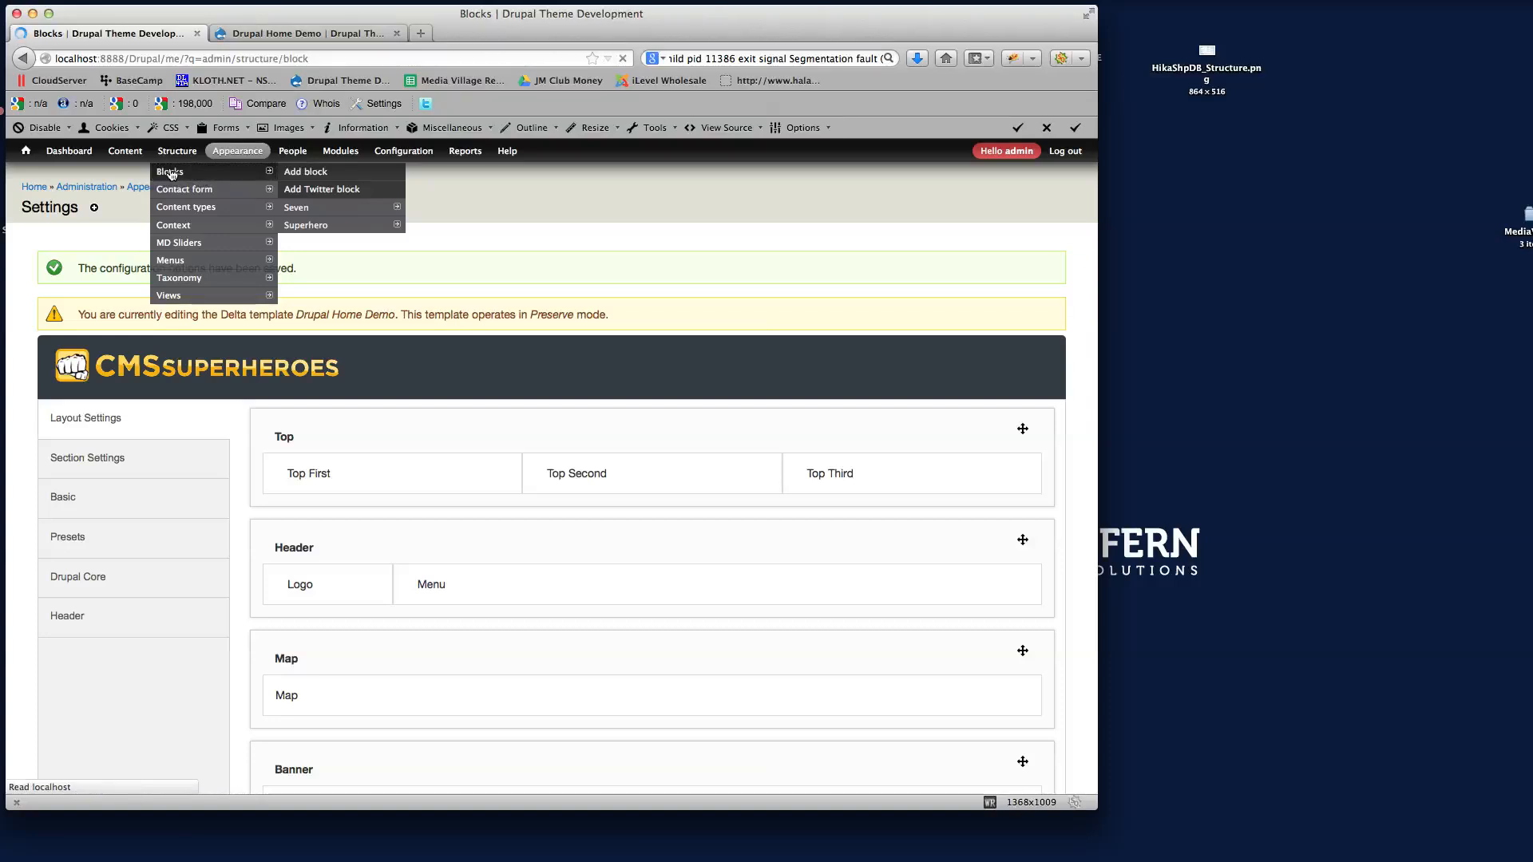
scroll(352, 493, down, 15)
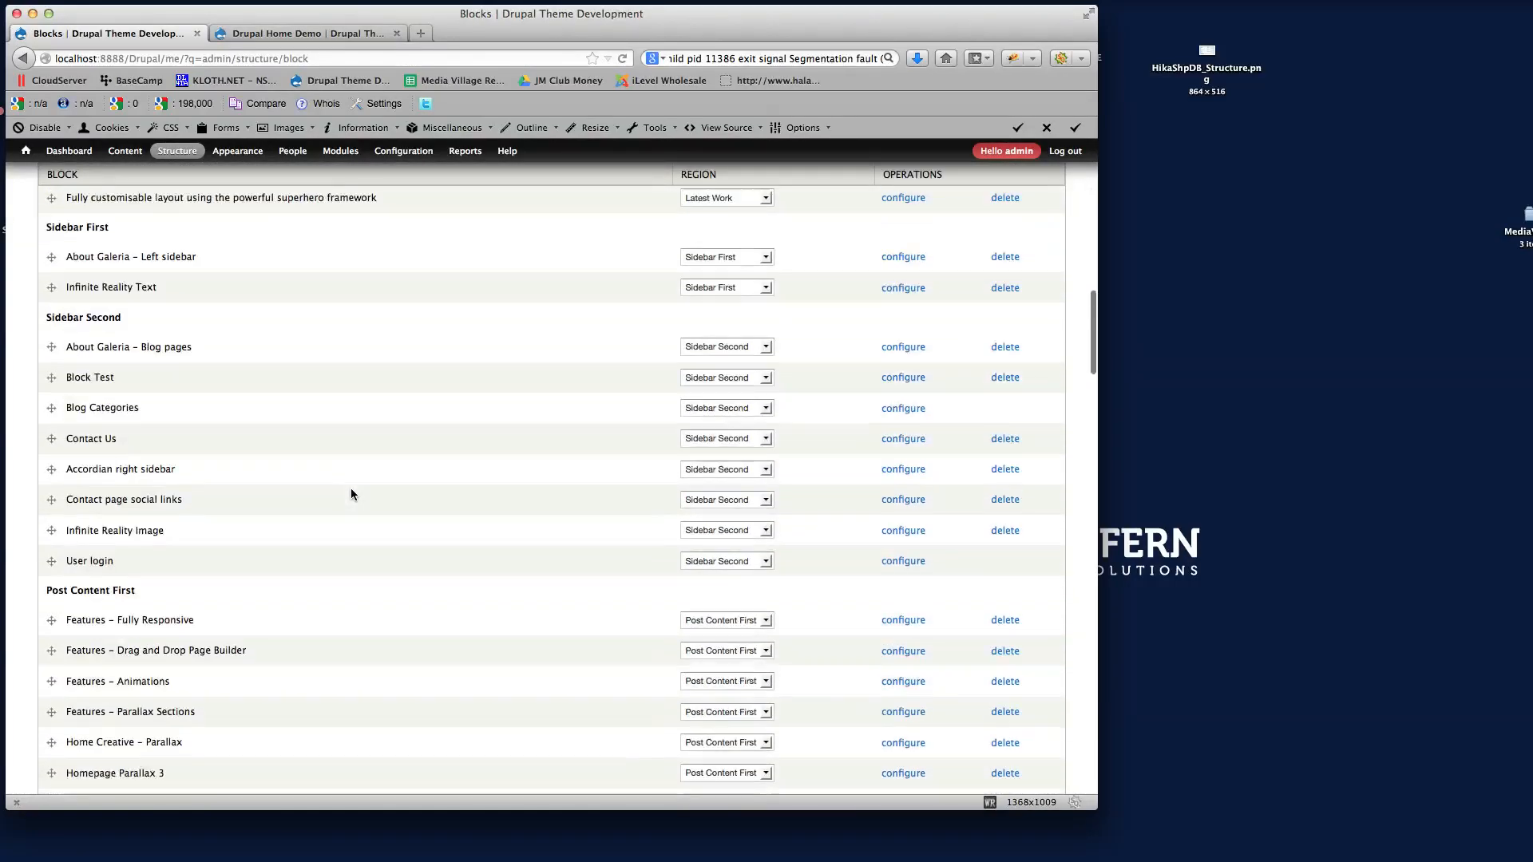
scroll(352, 493, down, 10)
key(super+f)
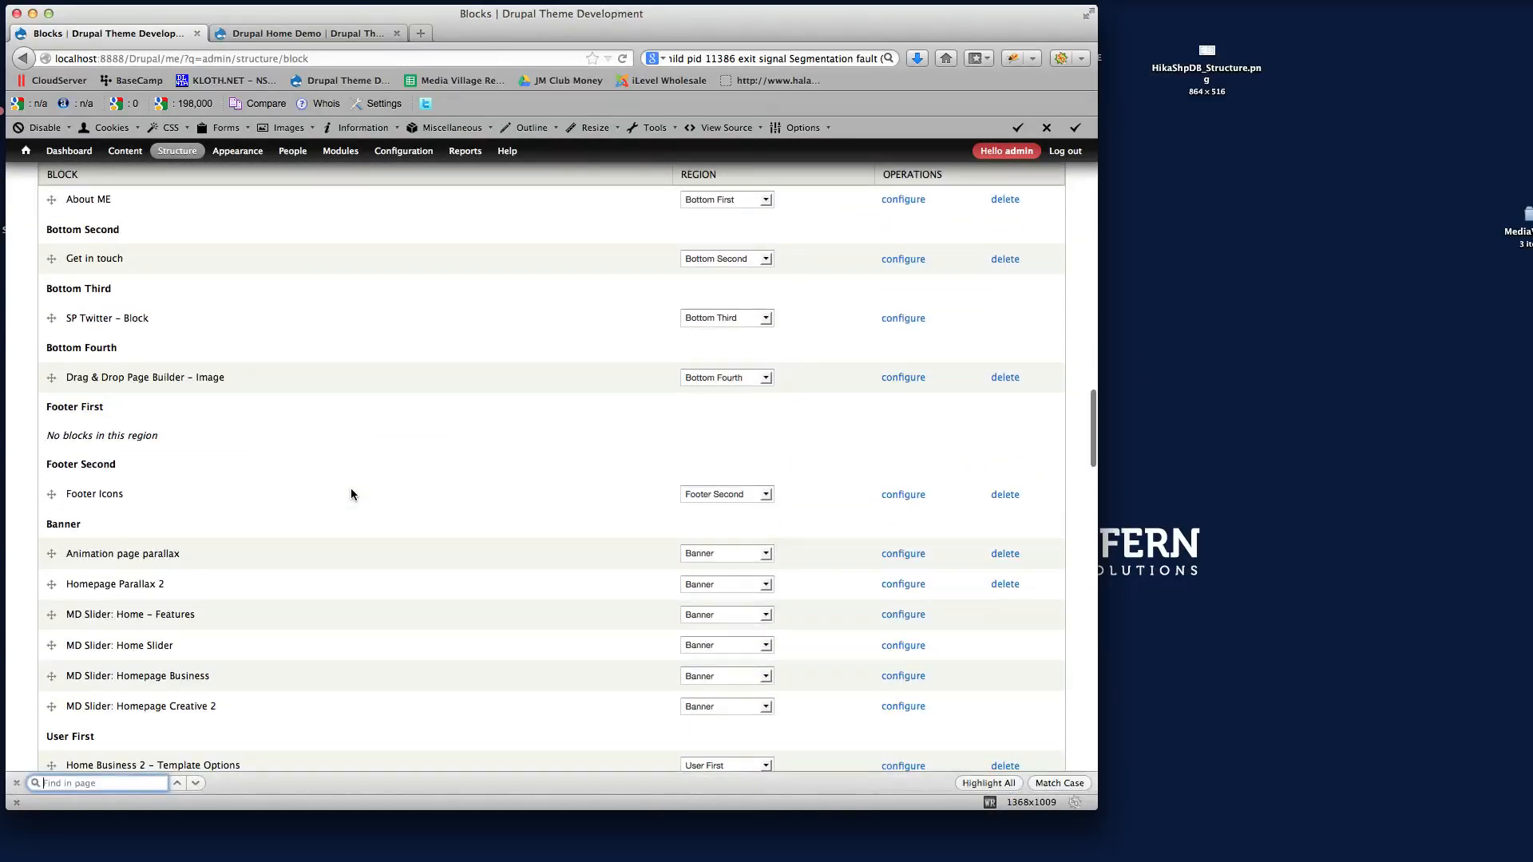
text(MD)
scroll(409, 500, down, 1)
scroll(408, 501, down, 2)
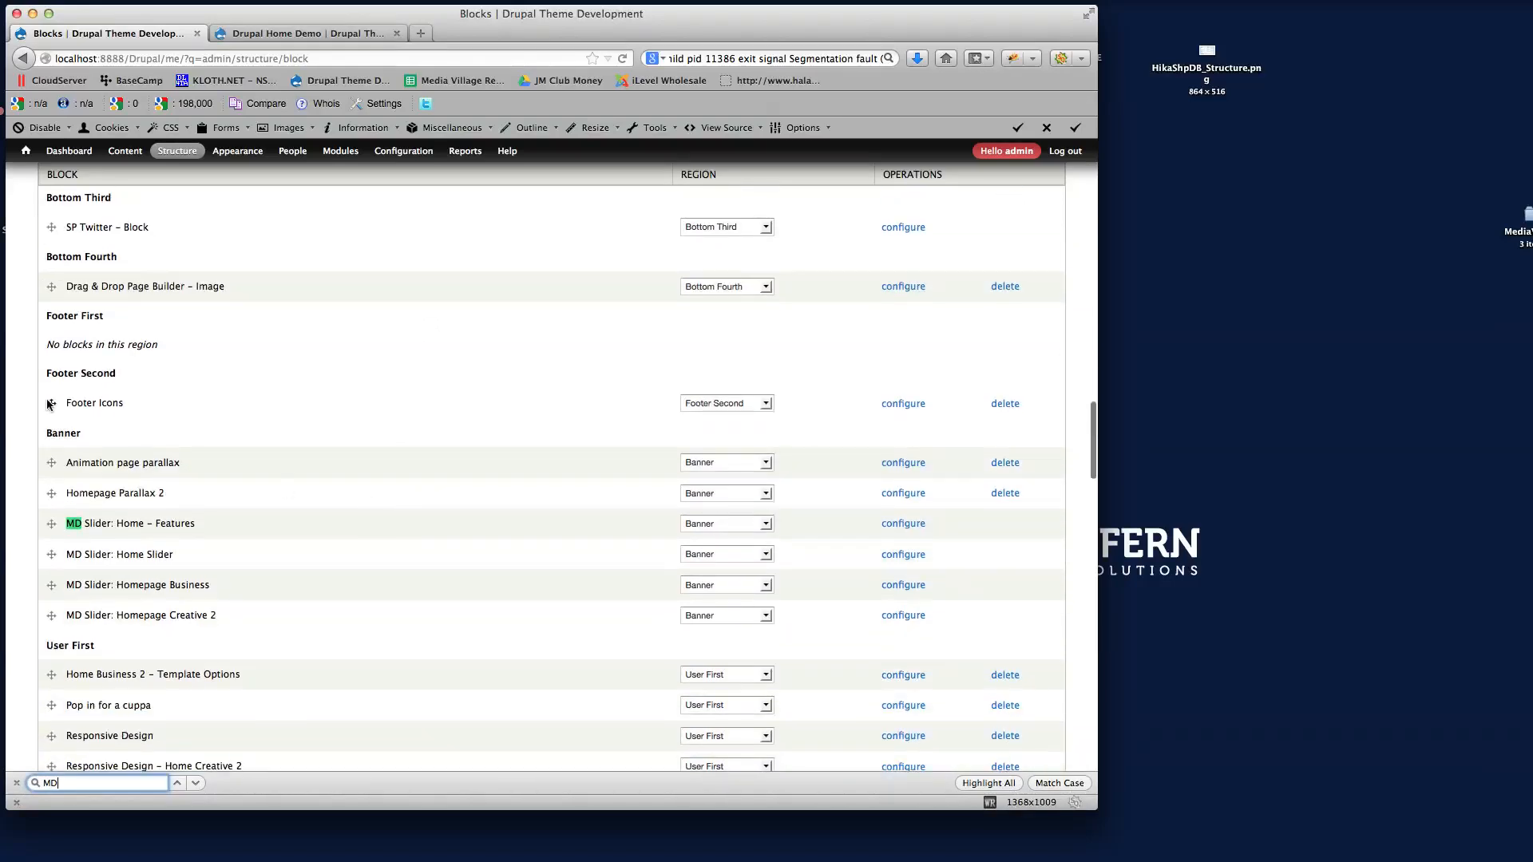
scroll(227, 434, down, 2)
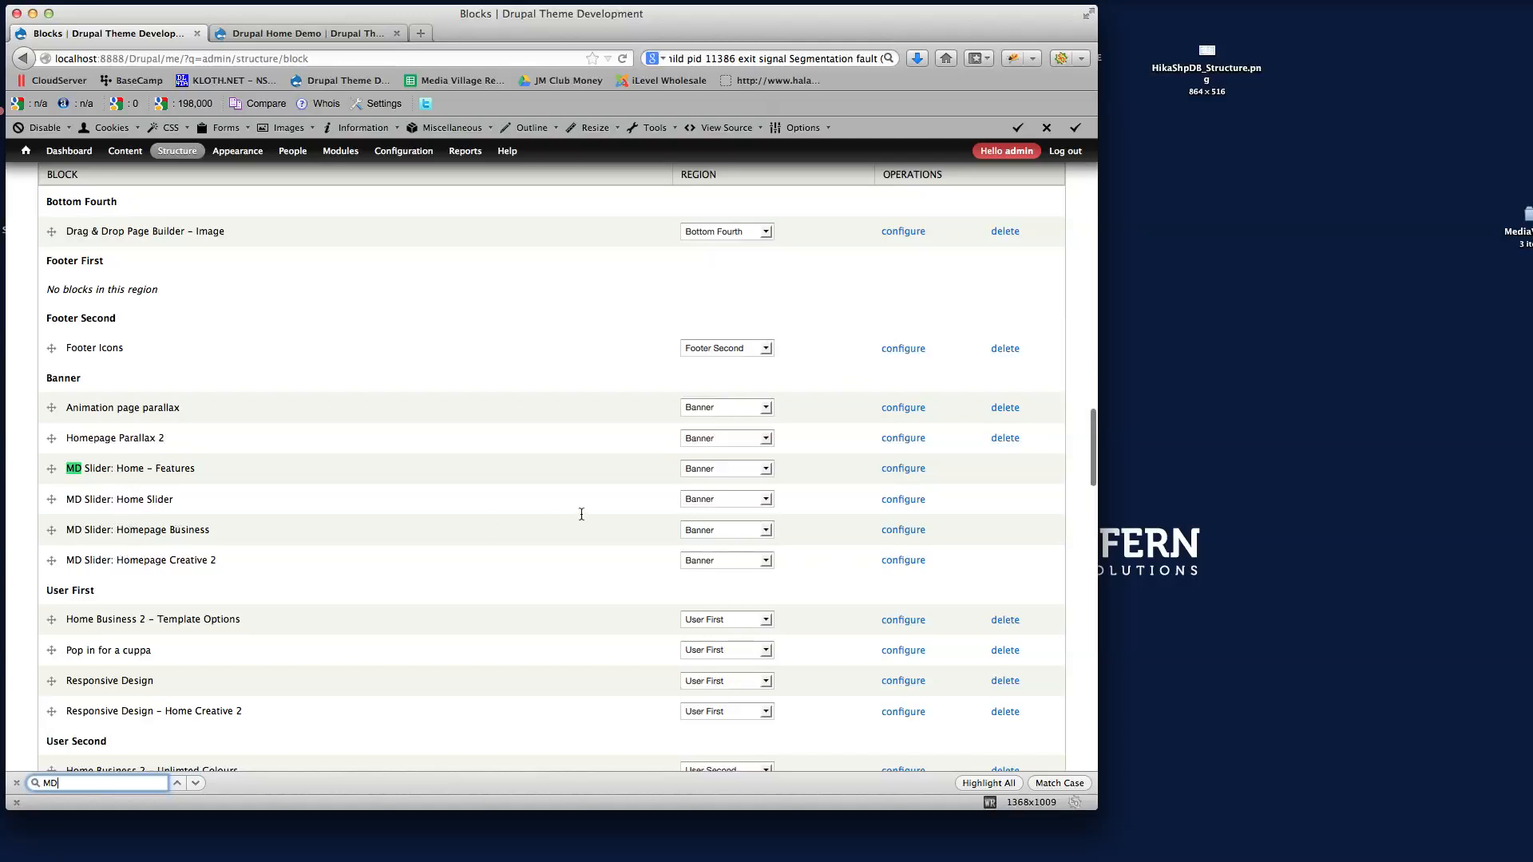
click(900, 529)
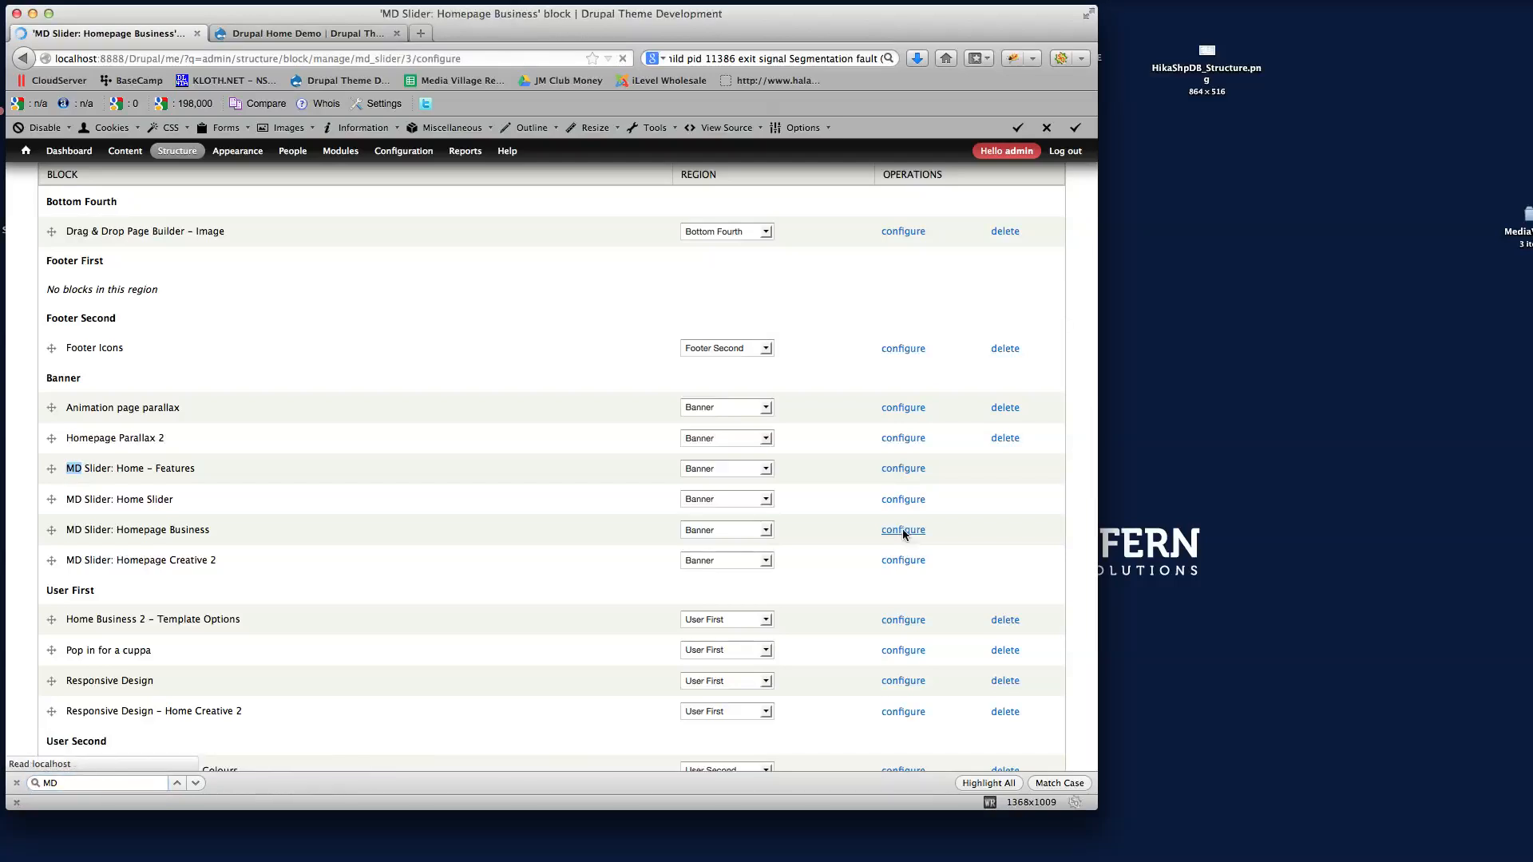
Add node/95 to the listed pages in the MD Slider: Homepage Business block's visibility settings and save the block
scroll(711, 375, down, 1)
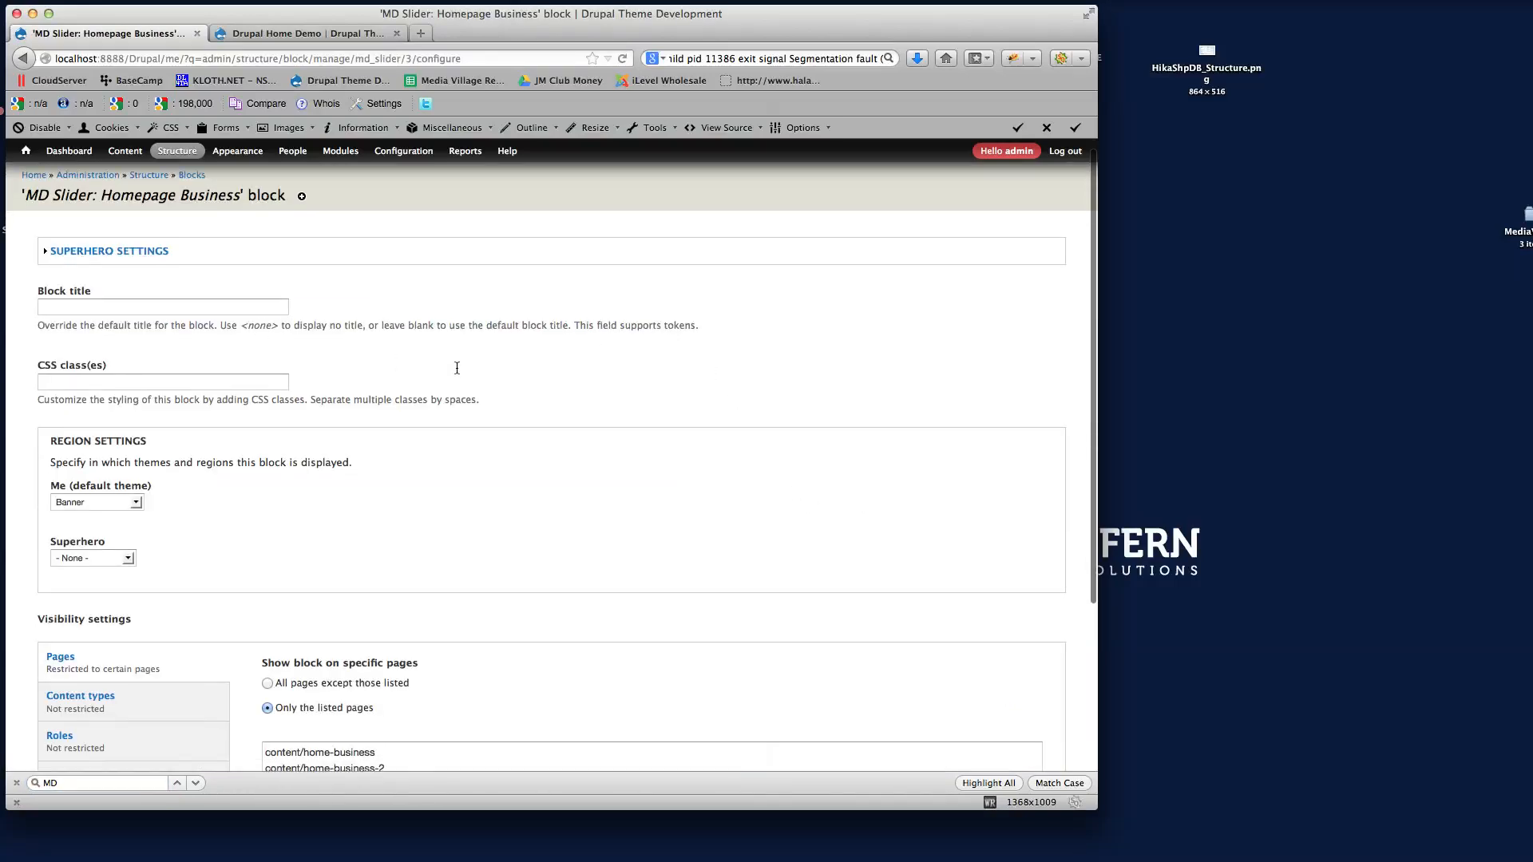
scroll(755, 390, down, 3)
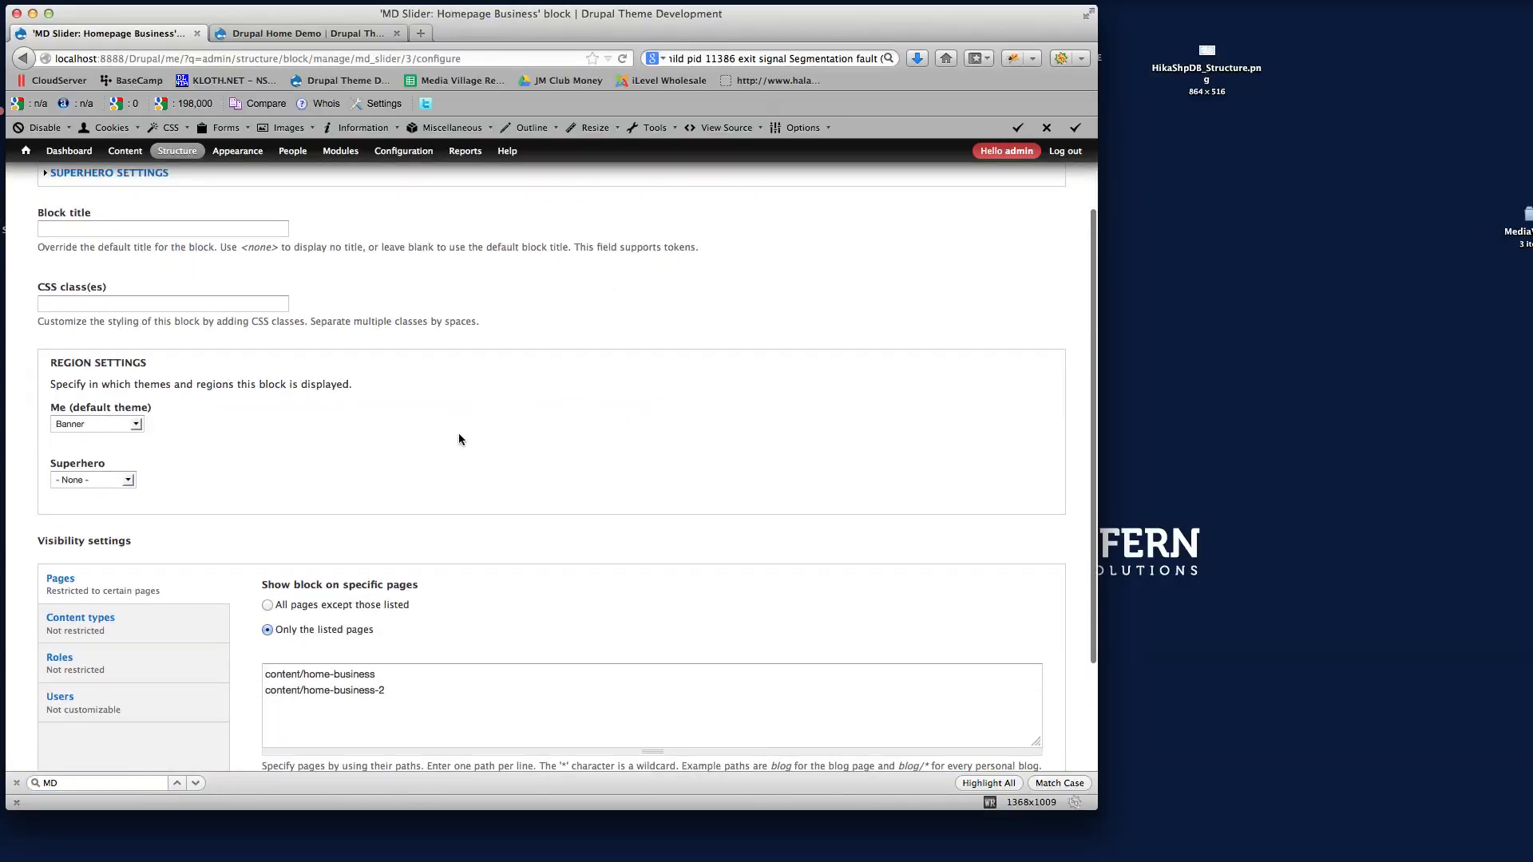
scroll(380, 393, up, 3)
scroll(423, 452, down, 6)
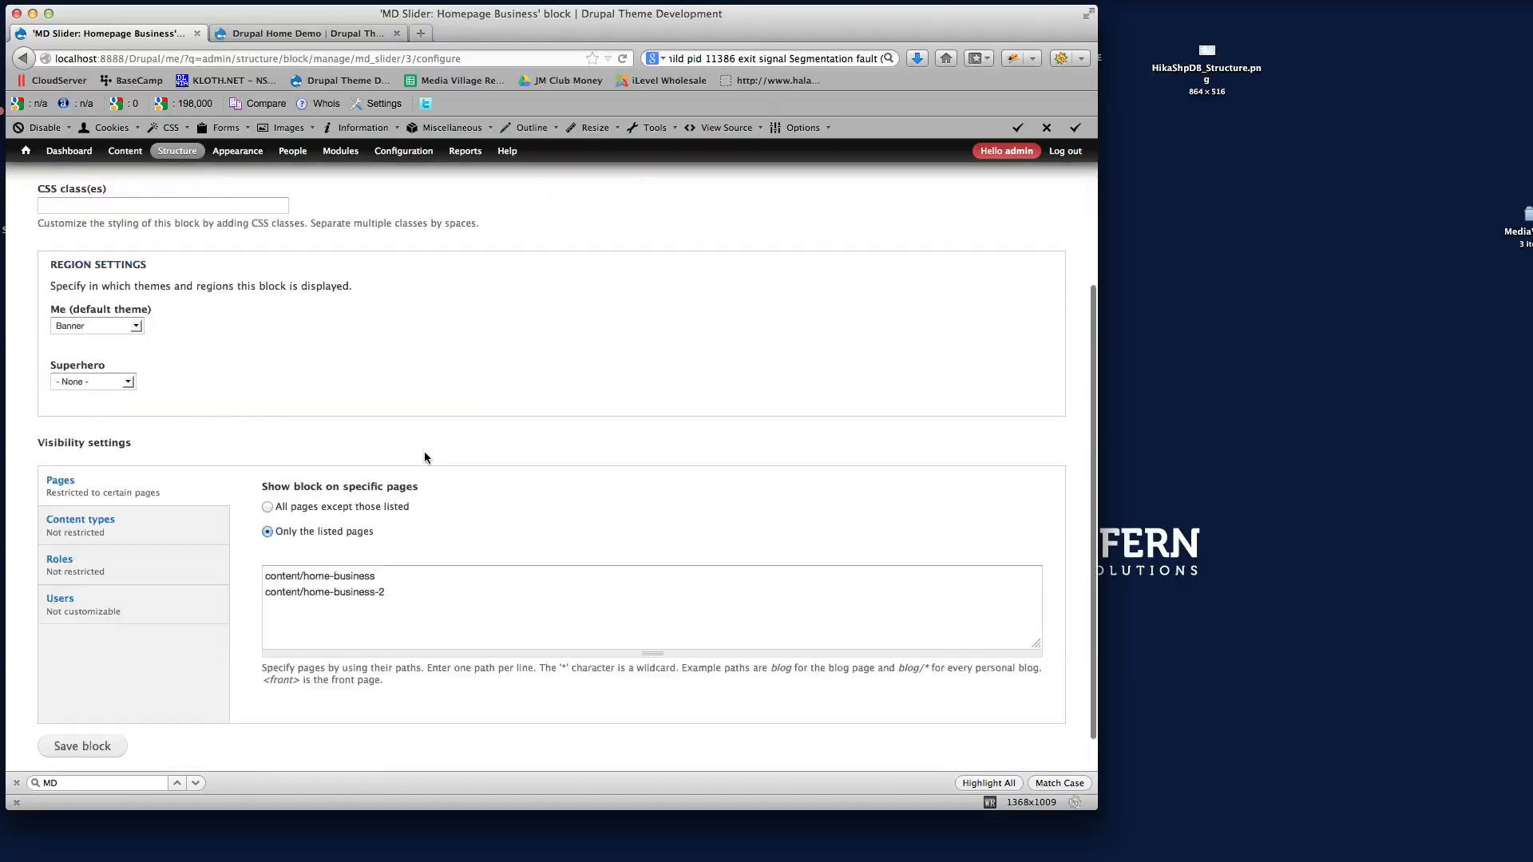
scroll(424, 452, down, 2)
click(343, 580)
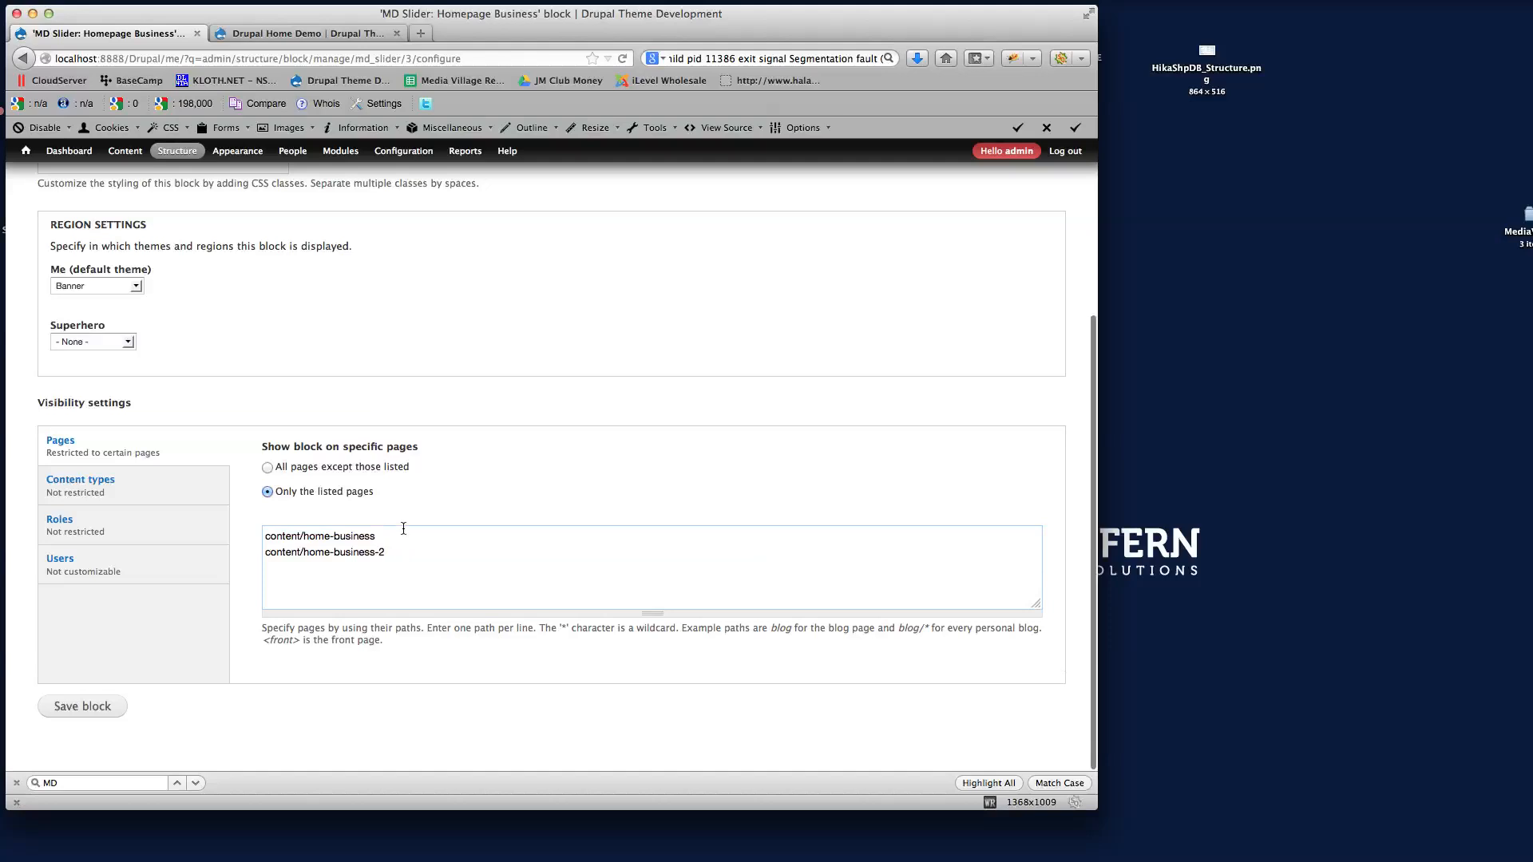
click(305, 34)
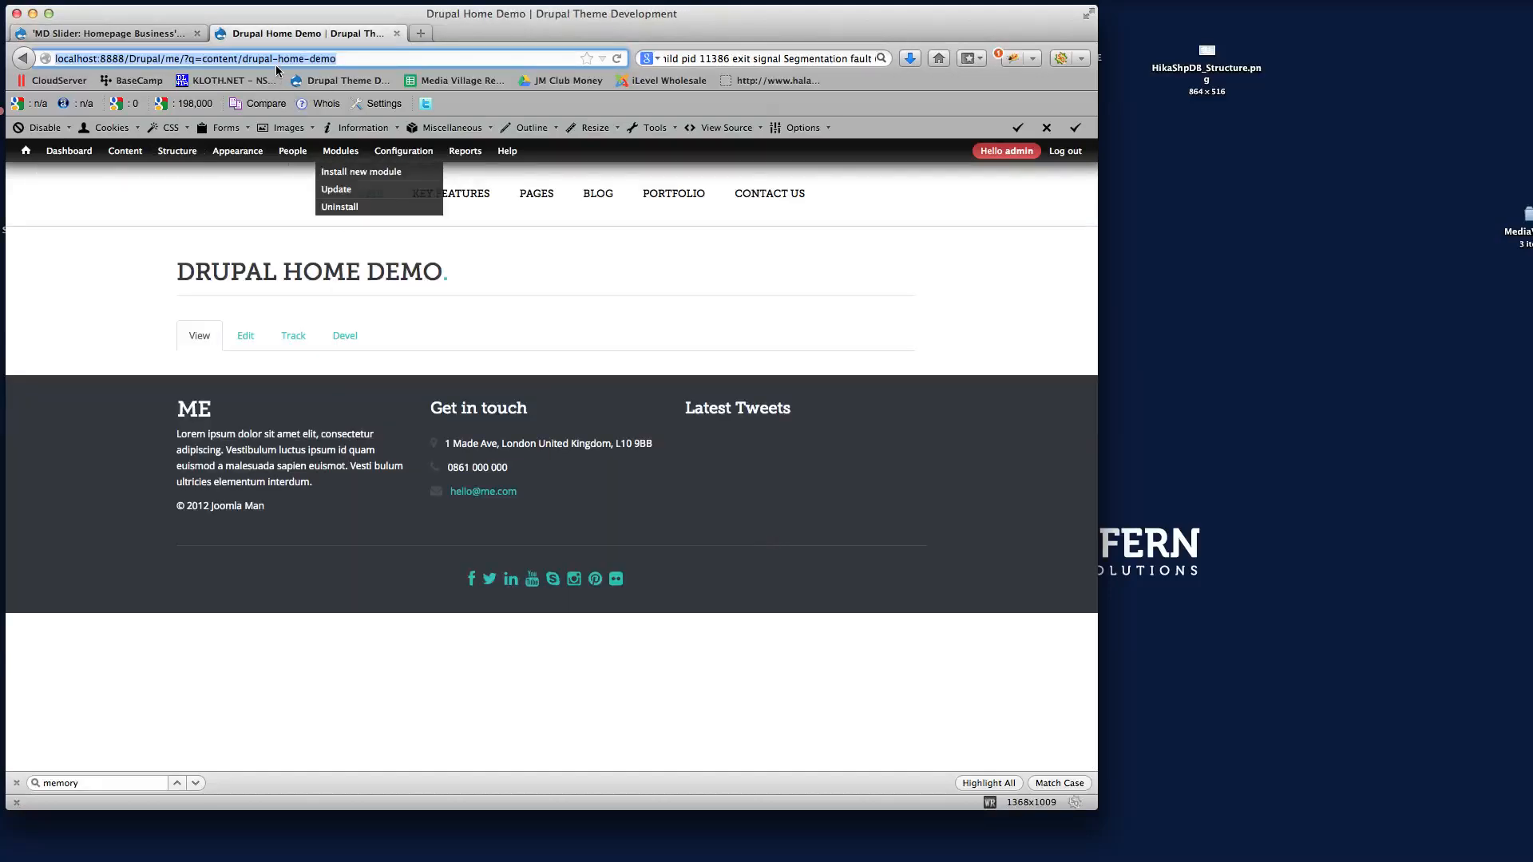
click(277, 59)
drag(383, 59, 243, 59)
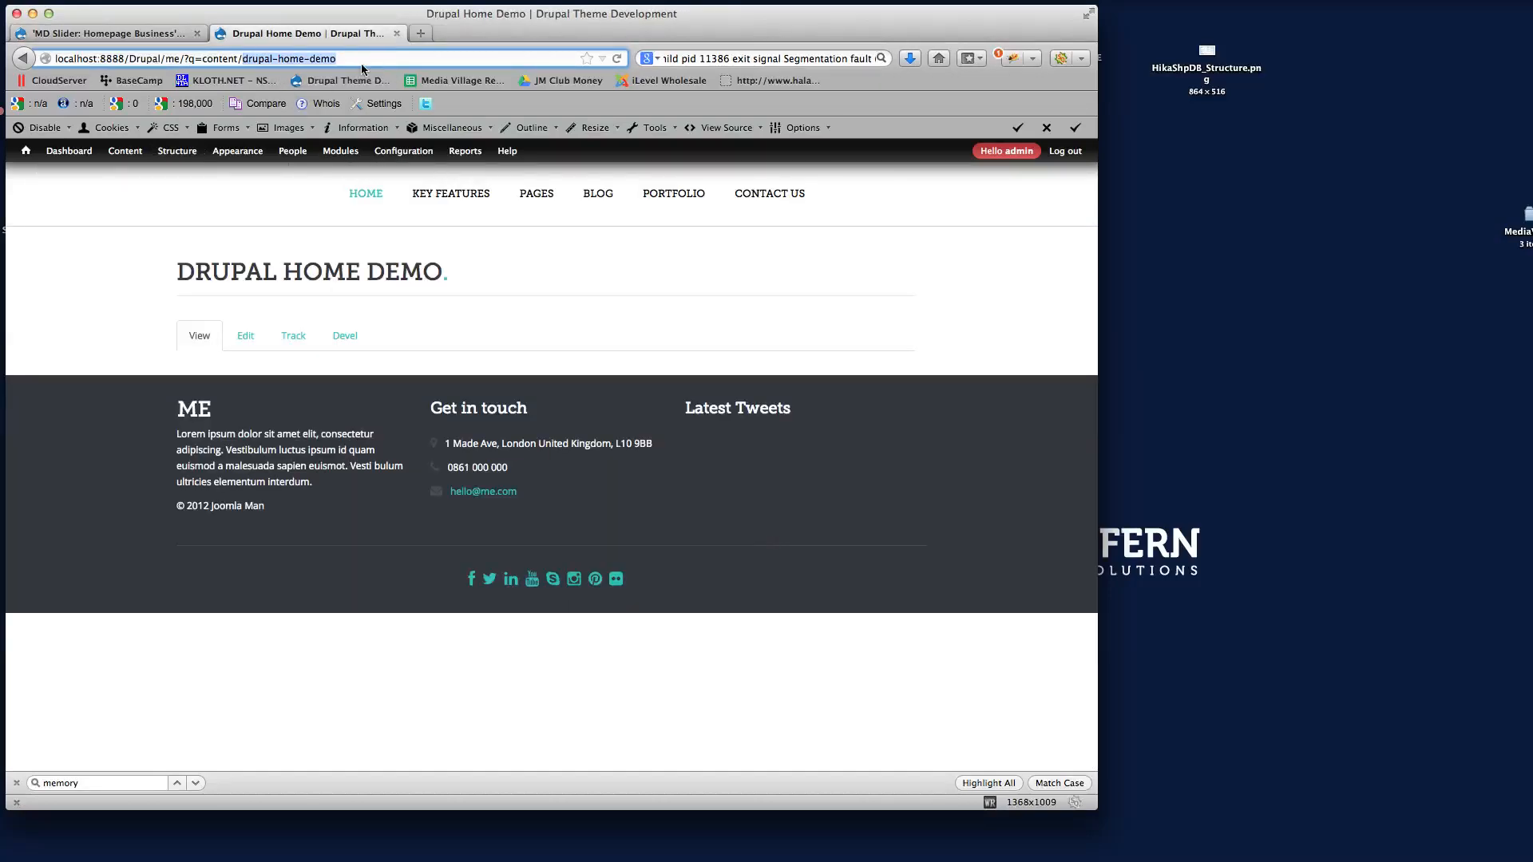
click(108, 34)
click(424, 556)
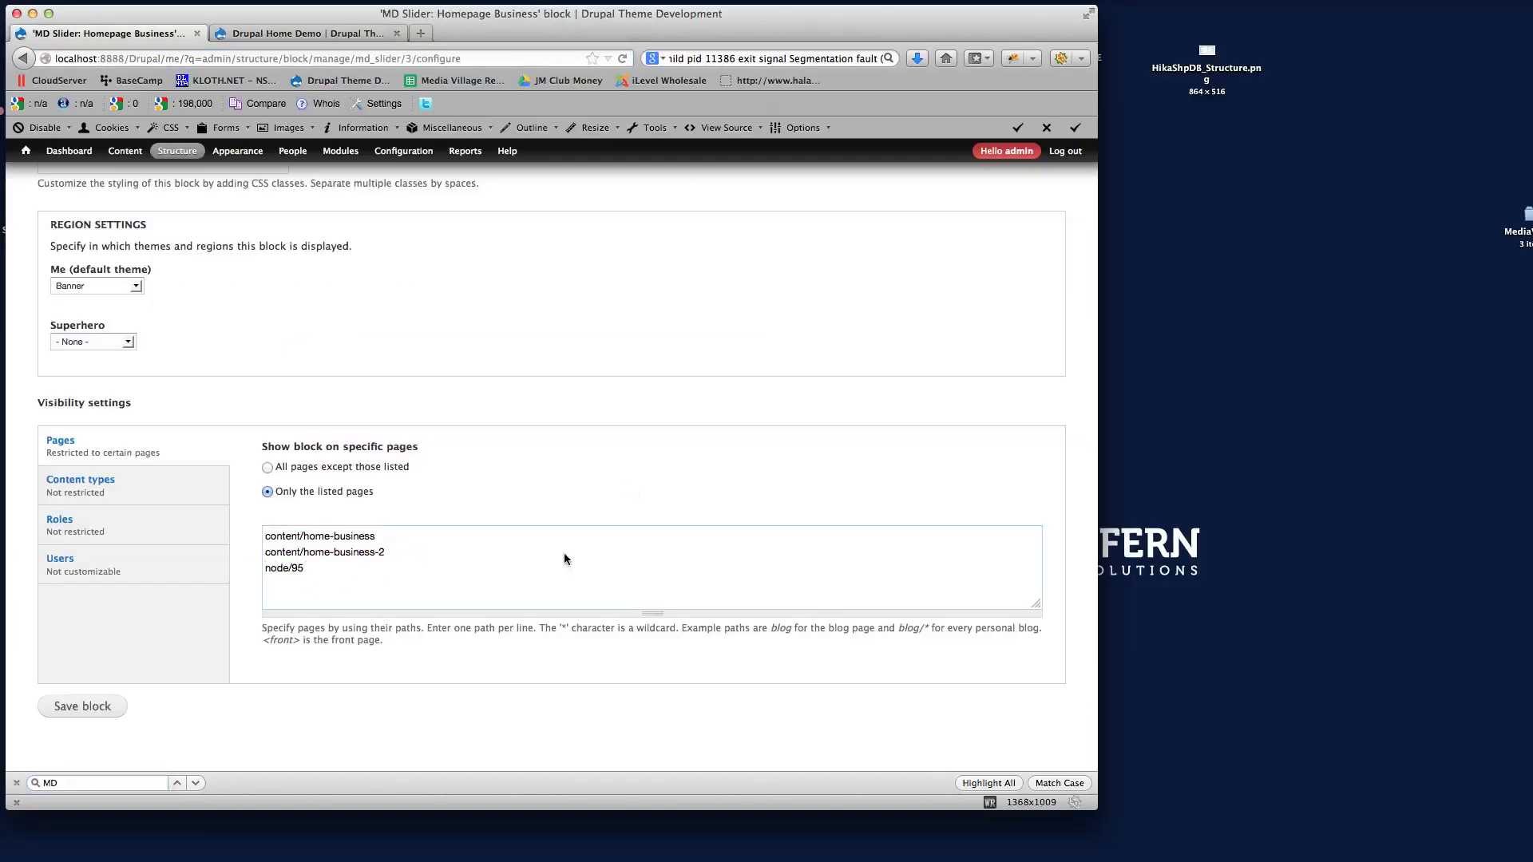
click(82, 705)
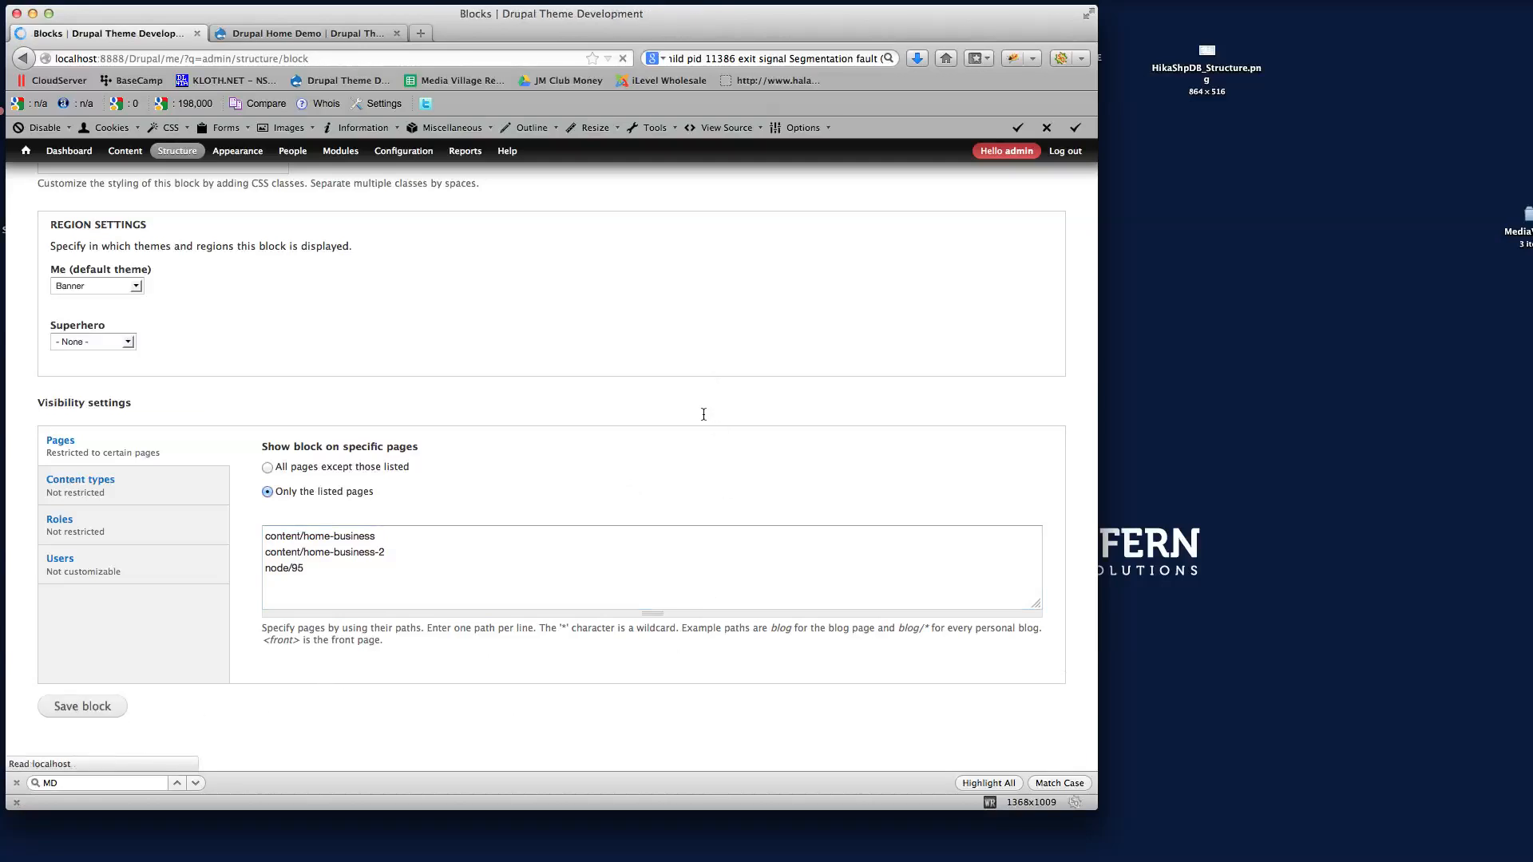
mouse_move(340, 151)
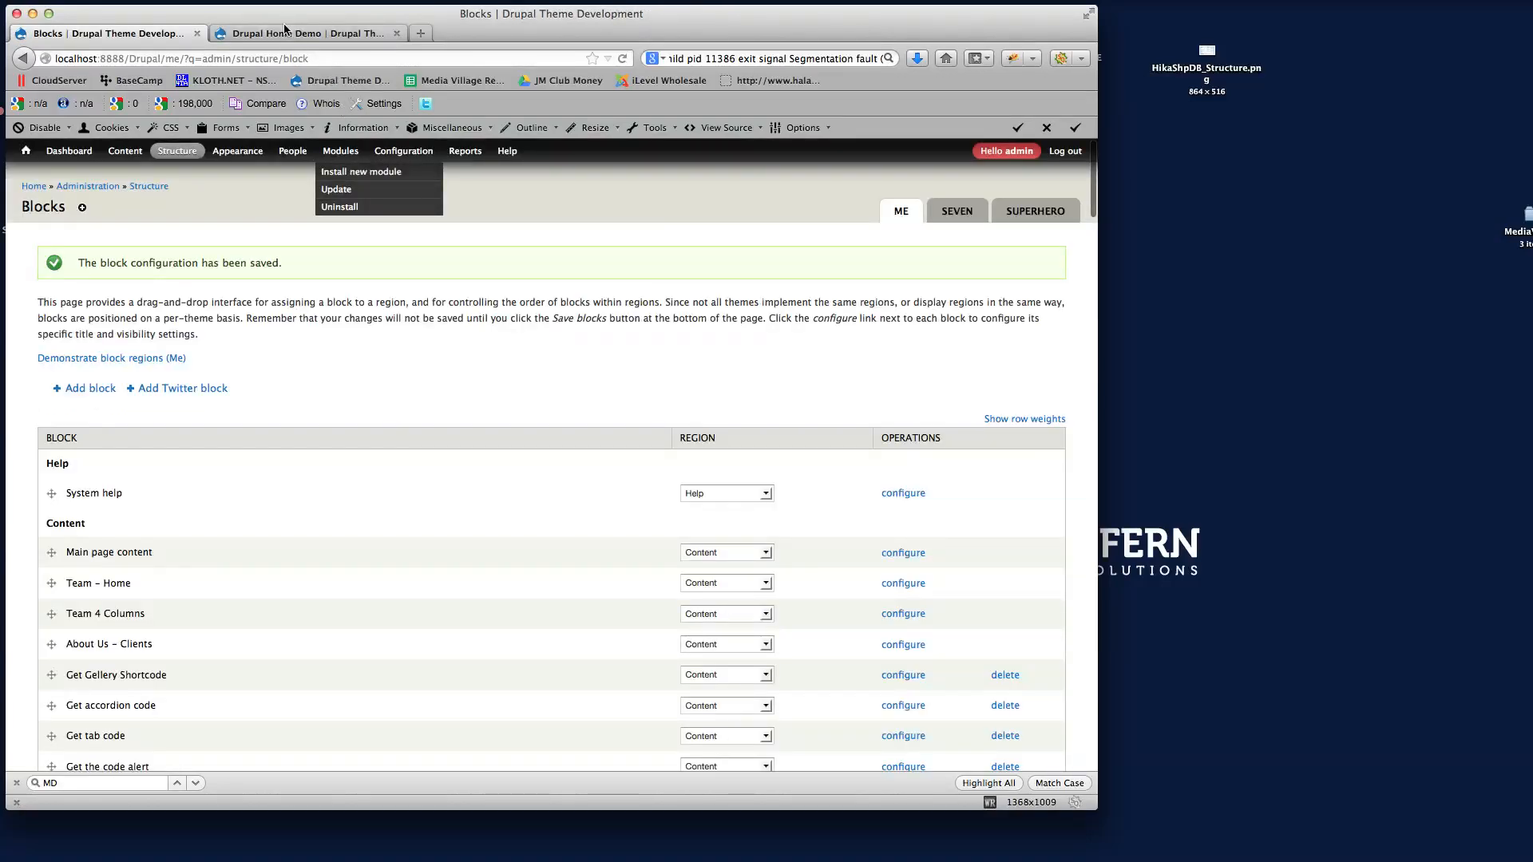
Reload the Drupal Home Demo page and check how the slider displays above the page title
click(307, 32)
click(620, 57)
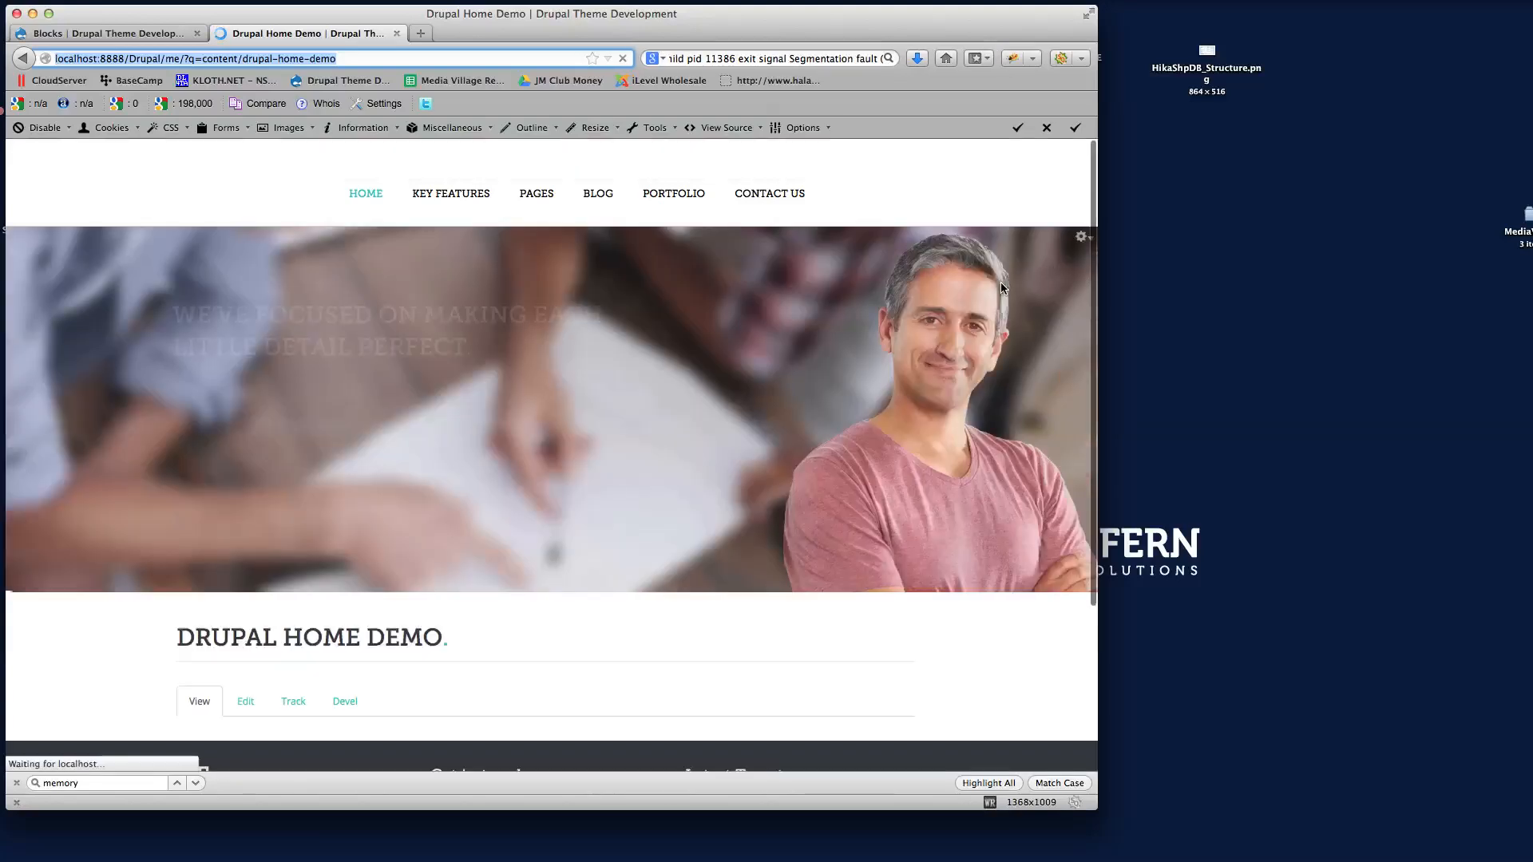
scroll(975, 624, down, 2)
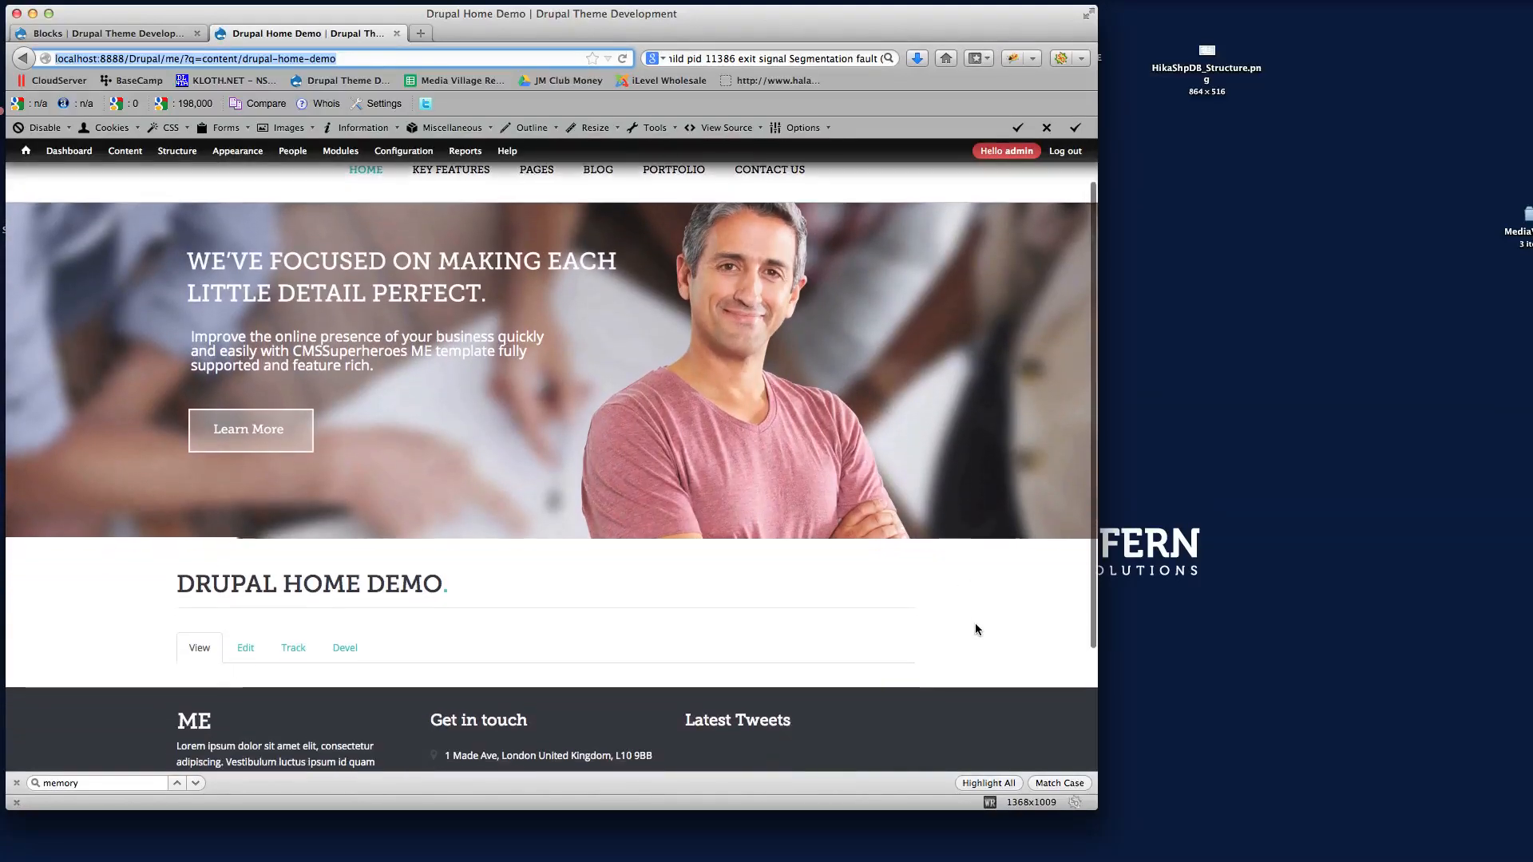
scroll(974, 623, up, 2)
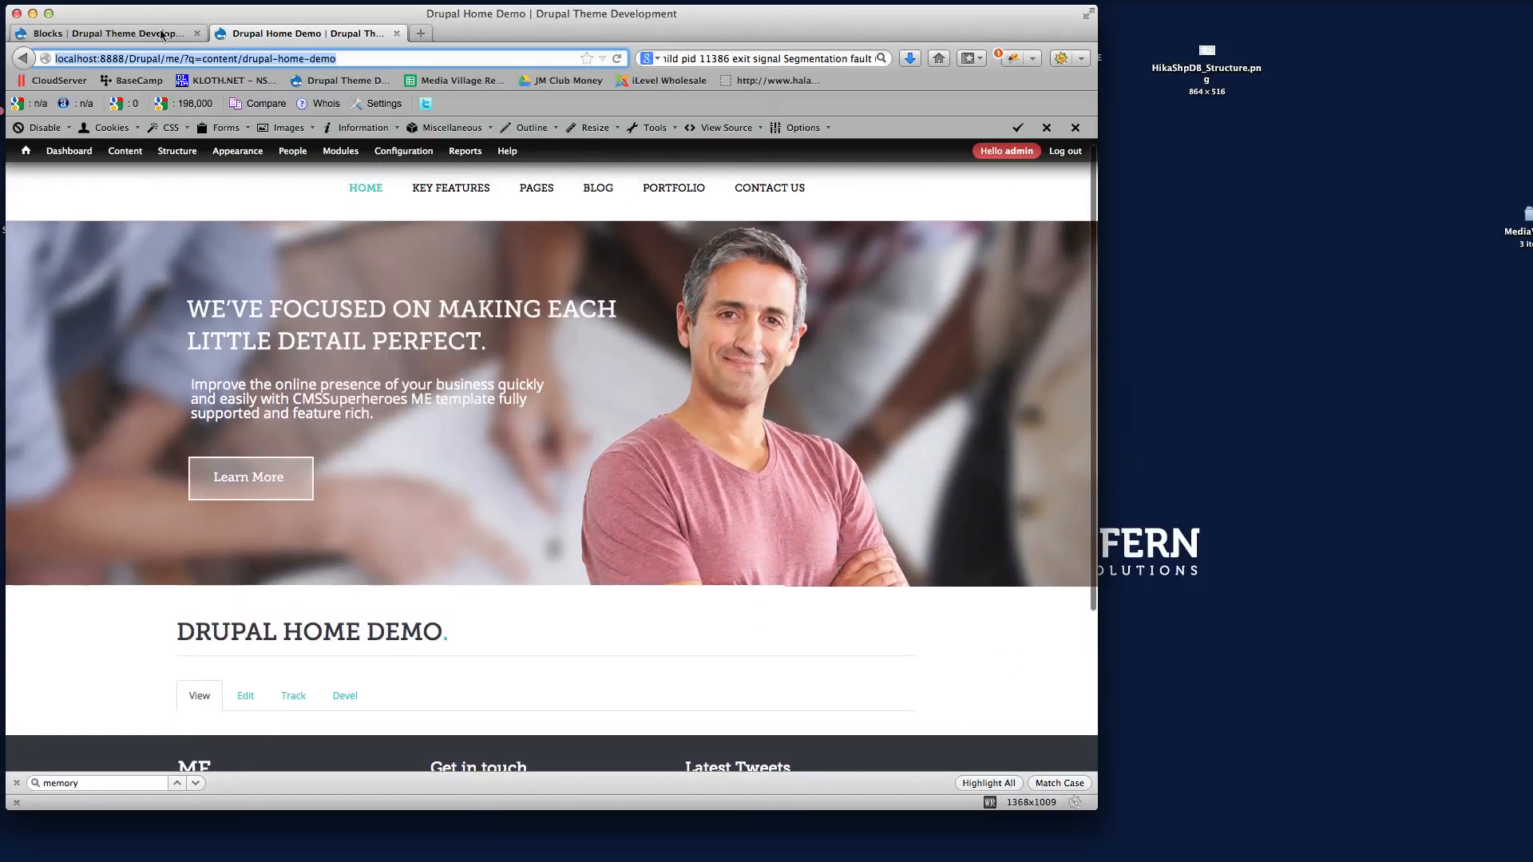
Go to the Home Business page and open the configuration of its Home Business - Strap Line block
mouse_move(365, 189)
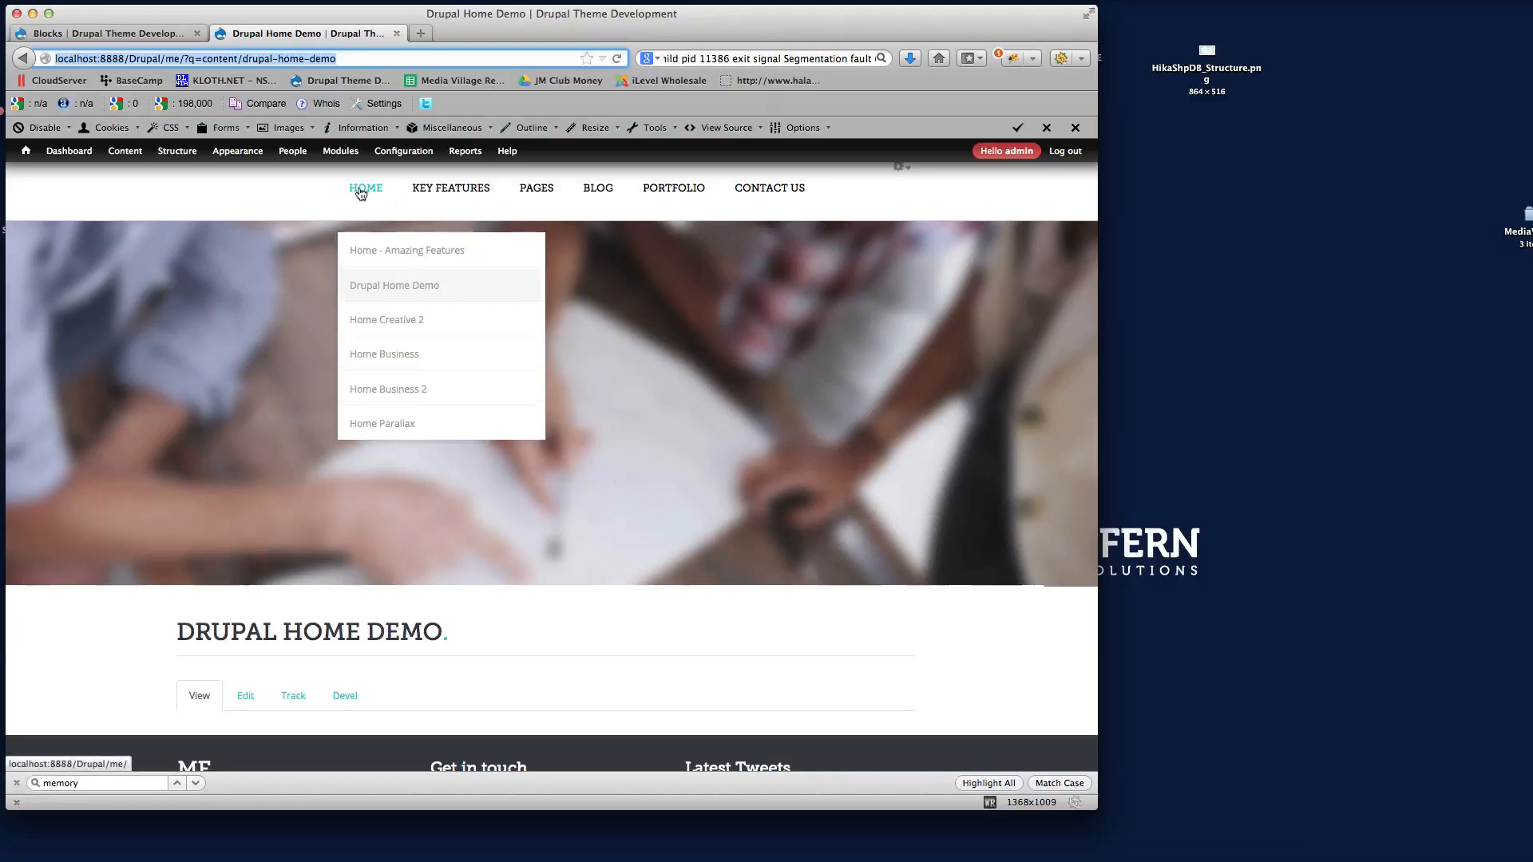
click(395, 343)
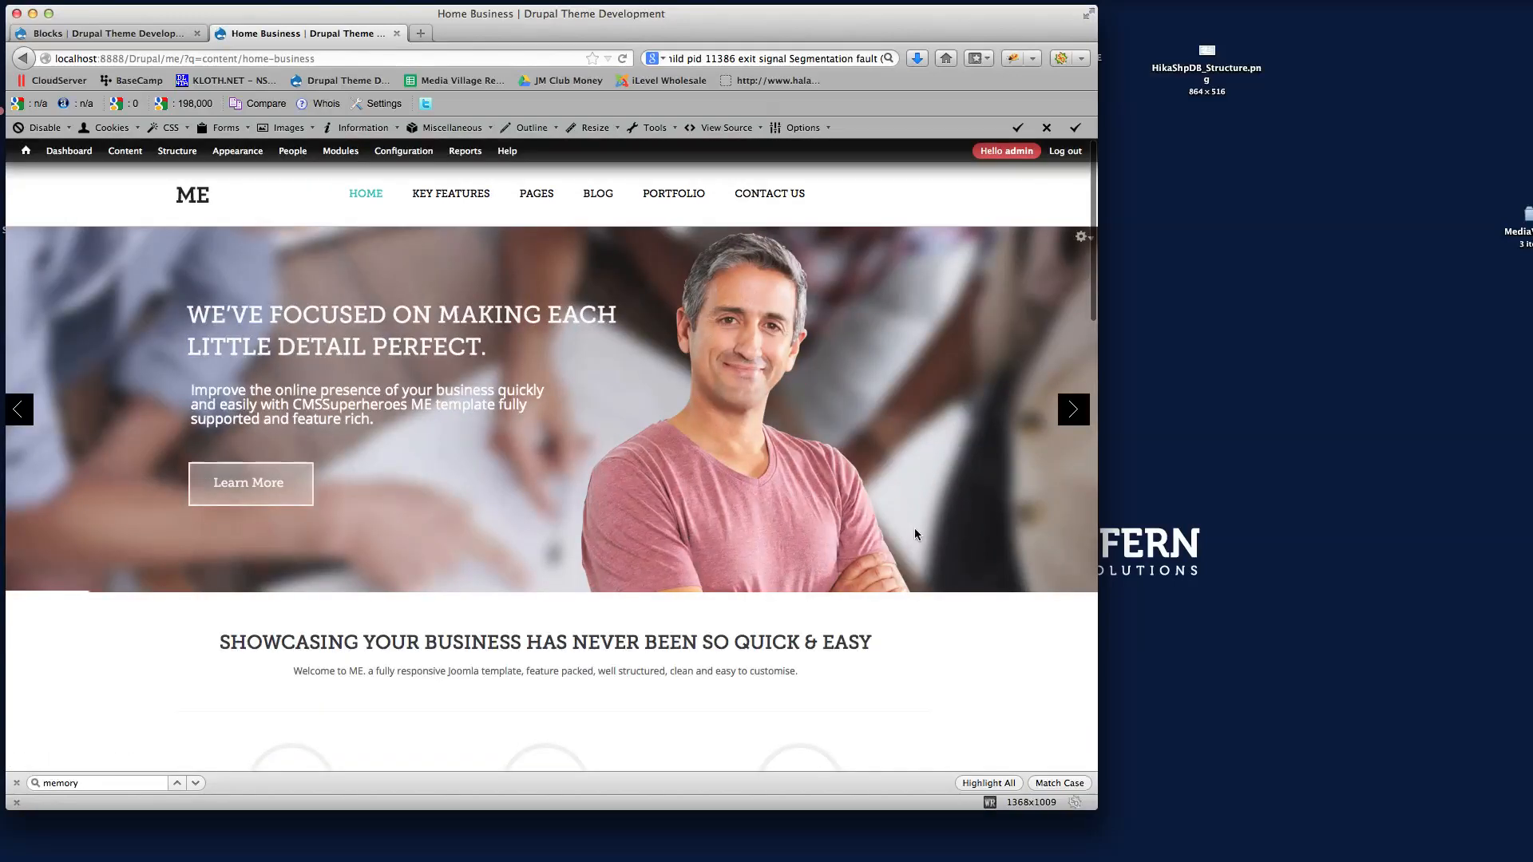
scroll(913, 528, down, 5)
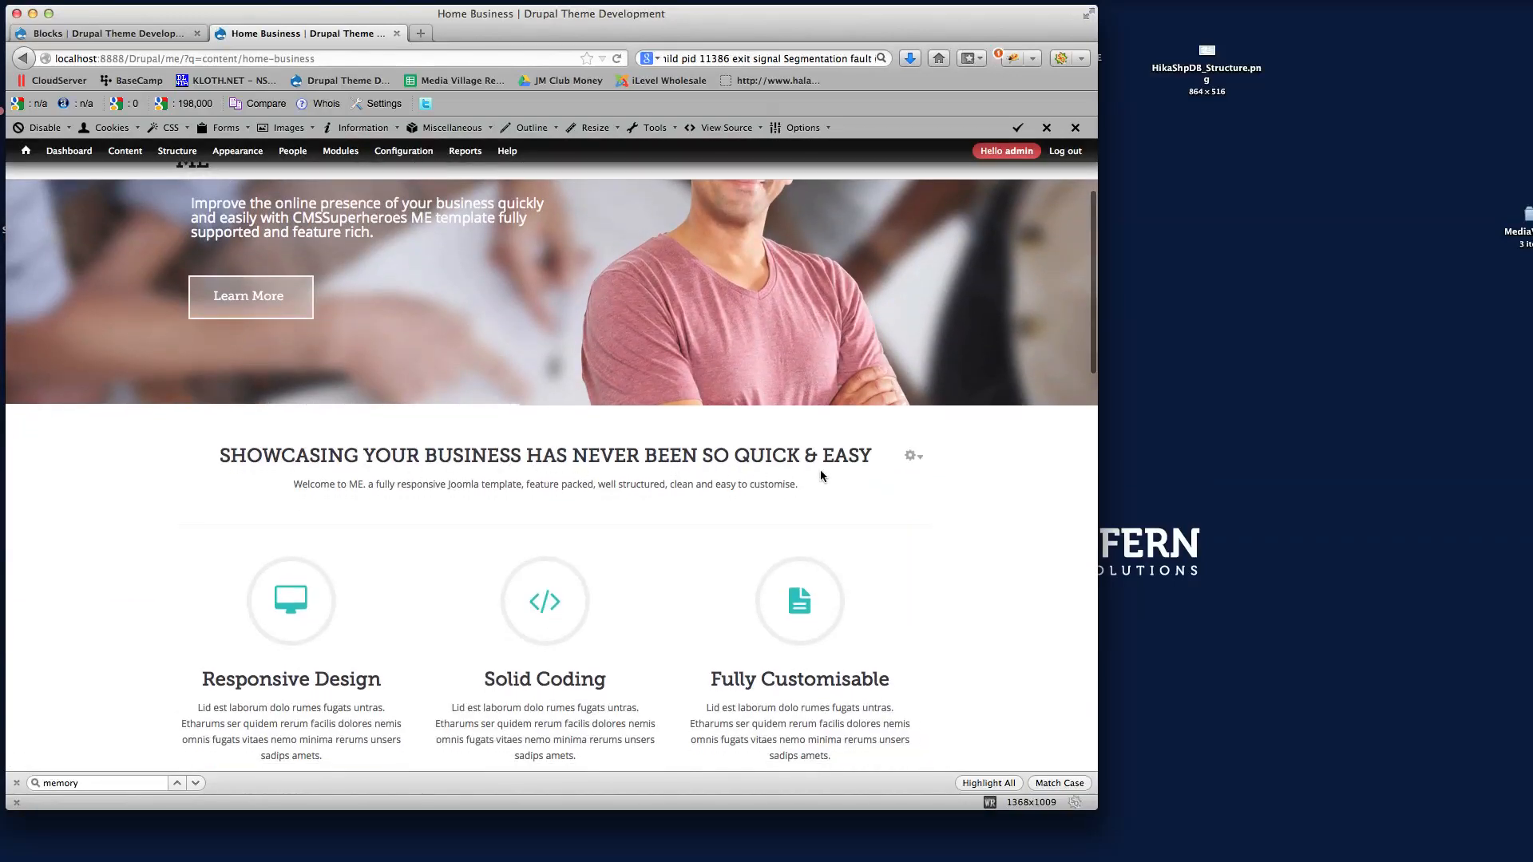
click(911, 456)
click(883, 477)
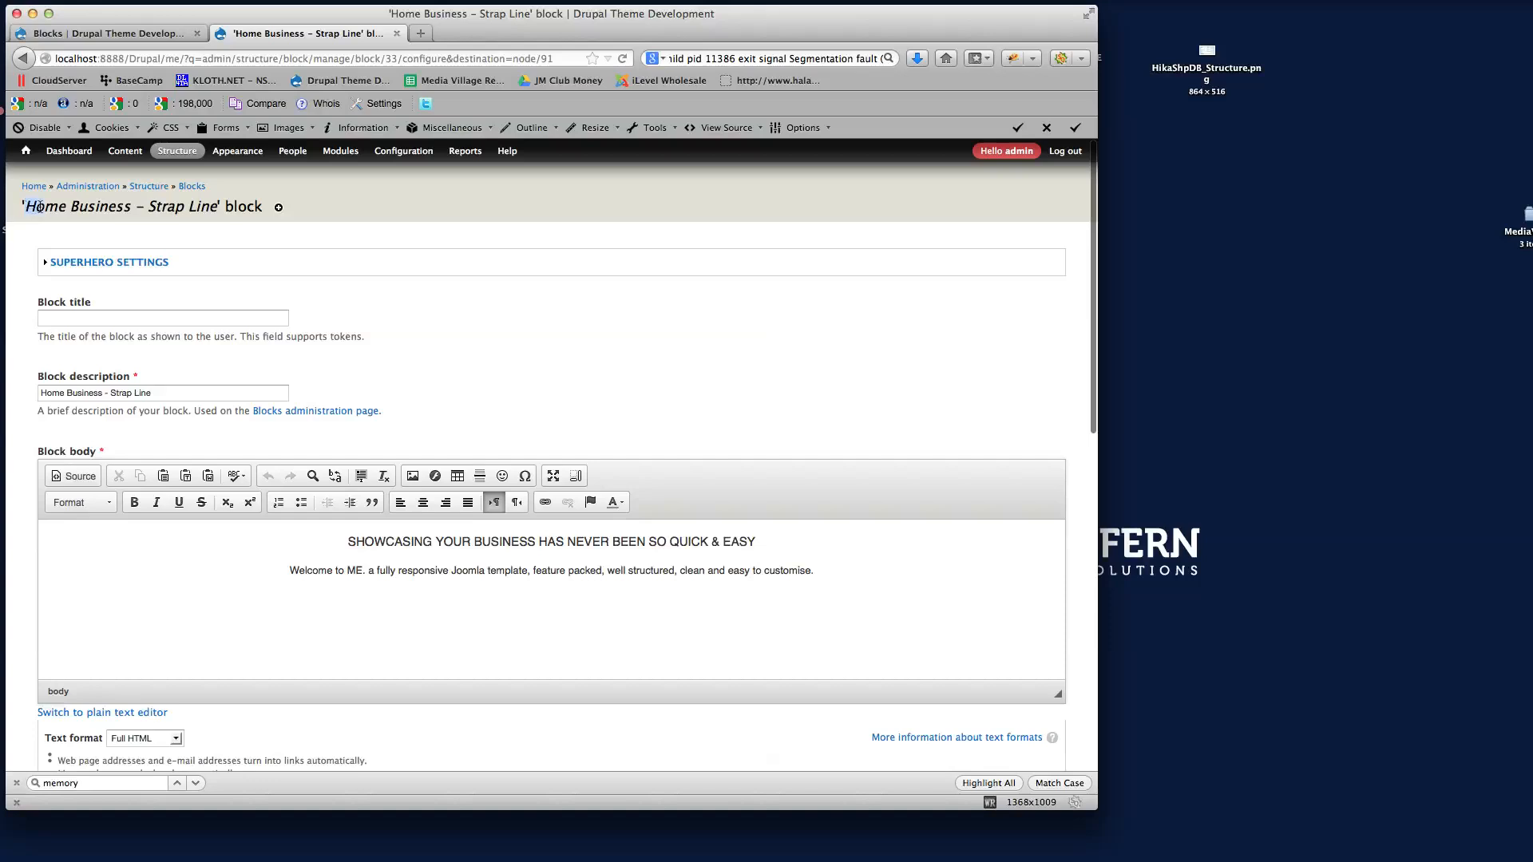
drag(38, 206, 213, 205)
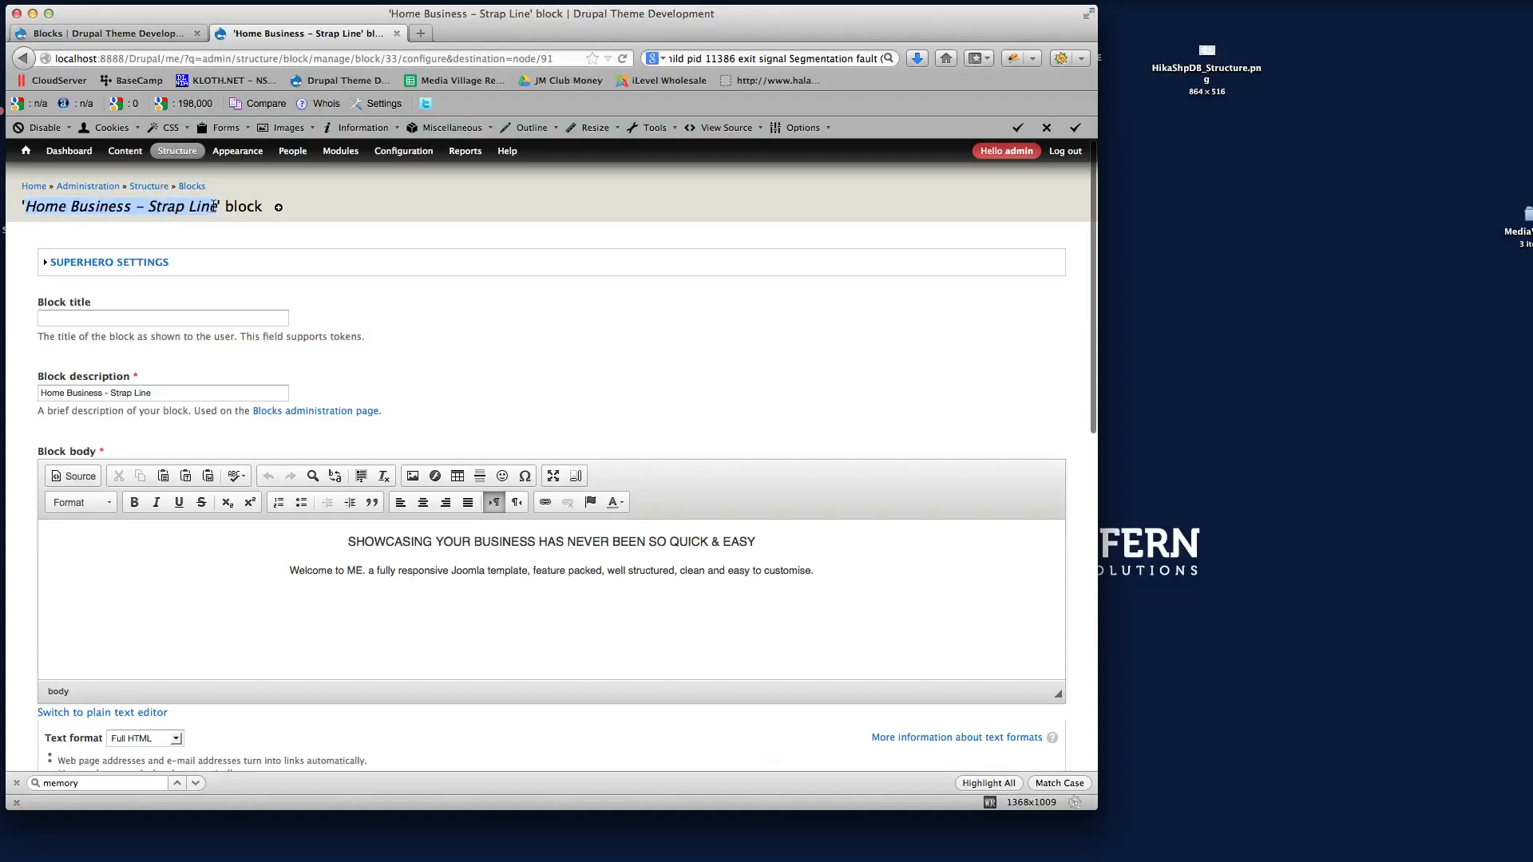
click(584, 371)
Add node/95 to the listed pages in the Home Business - Strap Line block's visibility settings and save the block
scroll(545, 364, down, 15)
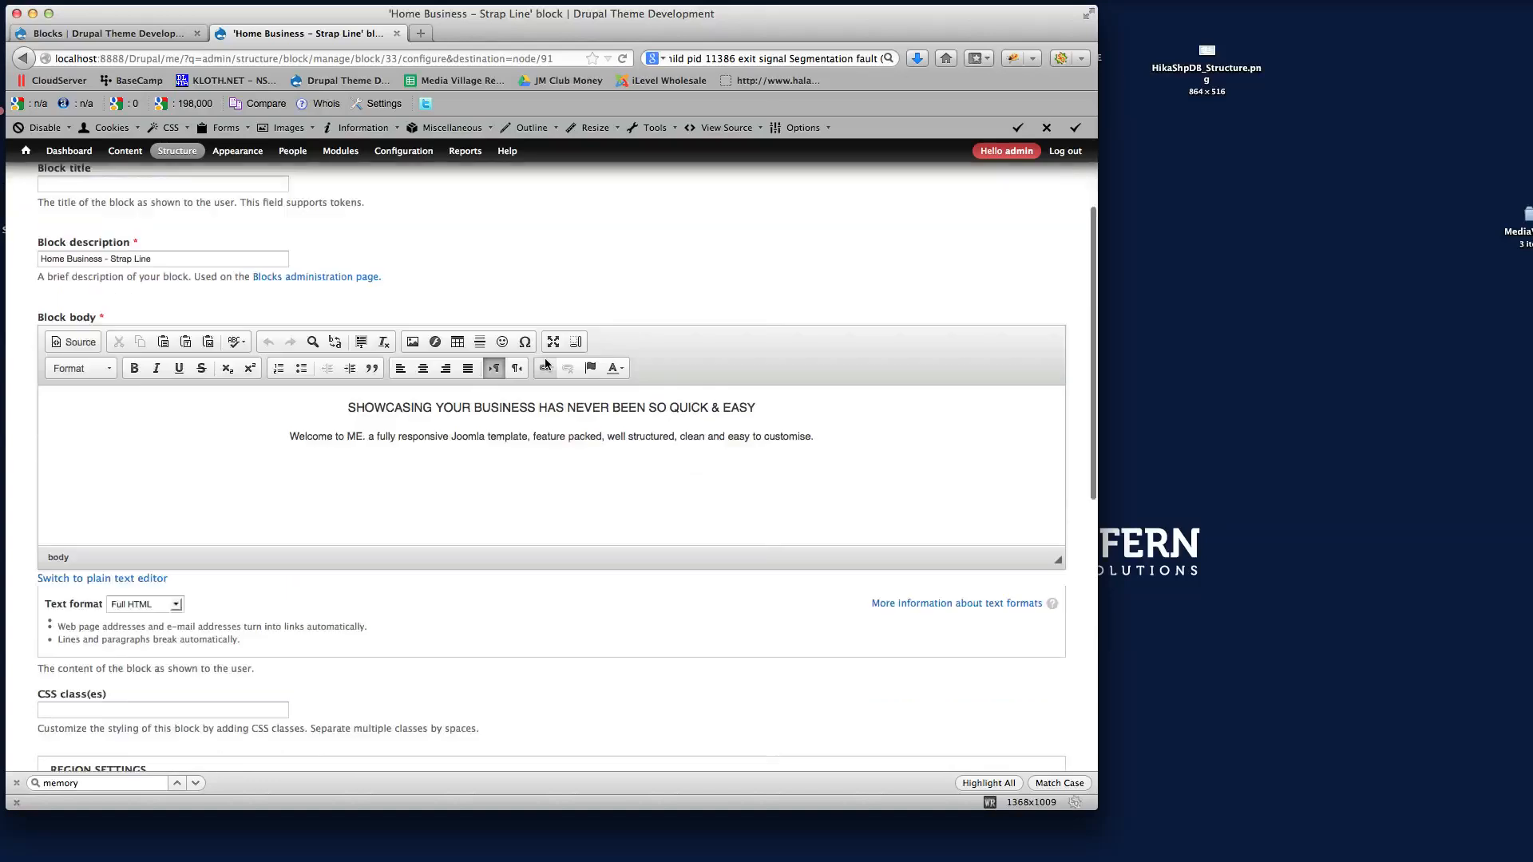
click(378, 570)
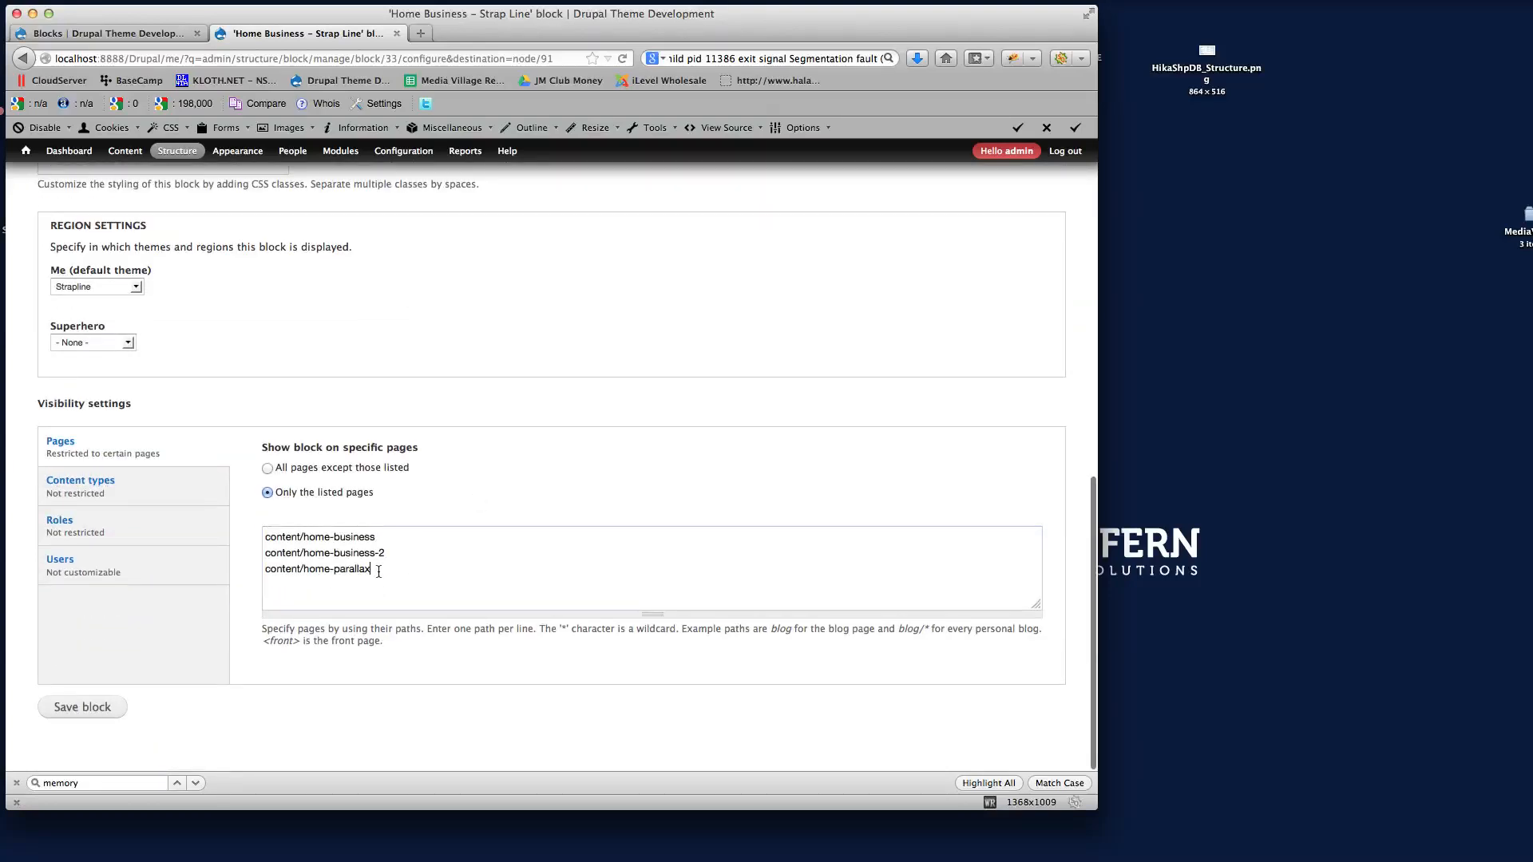
key(Return)
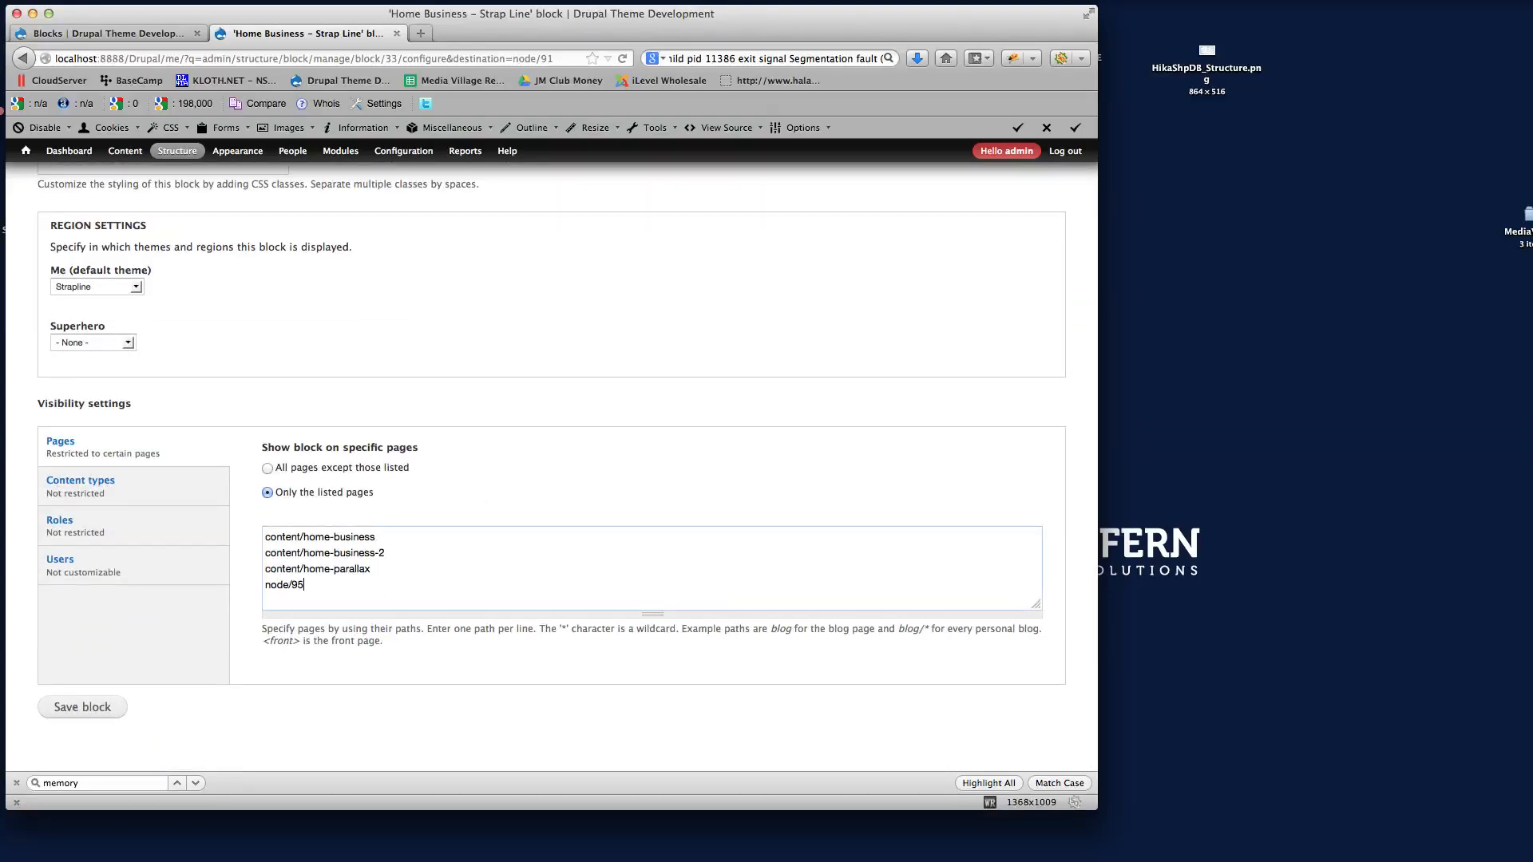
click(96, 708)
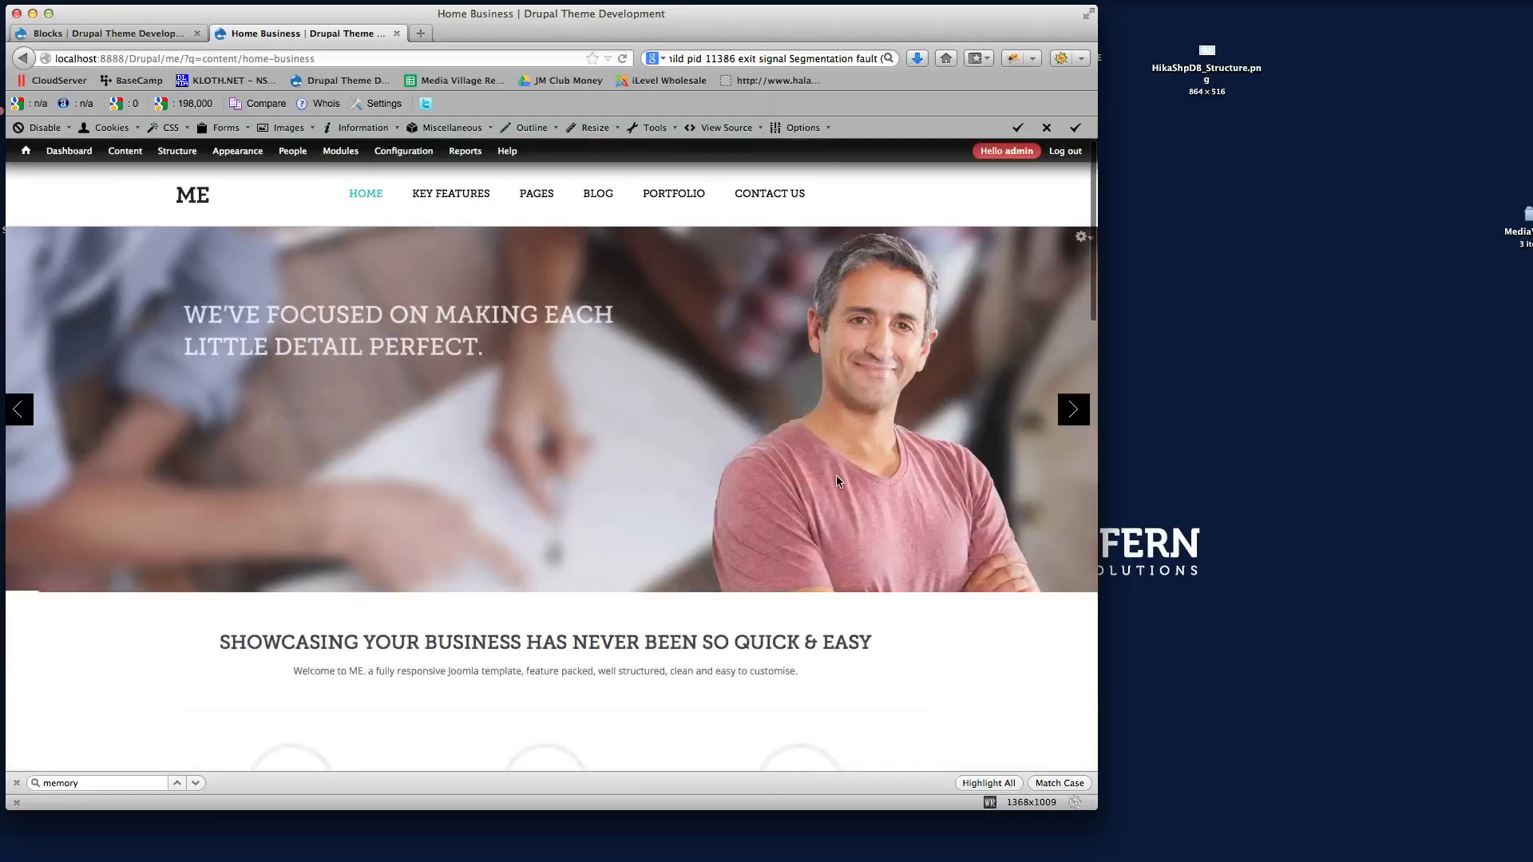
Open the Drupal Home Demo page and check where the strap line sits relative to the page title
mouse_move(364, 199)
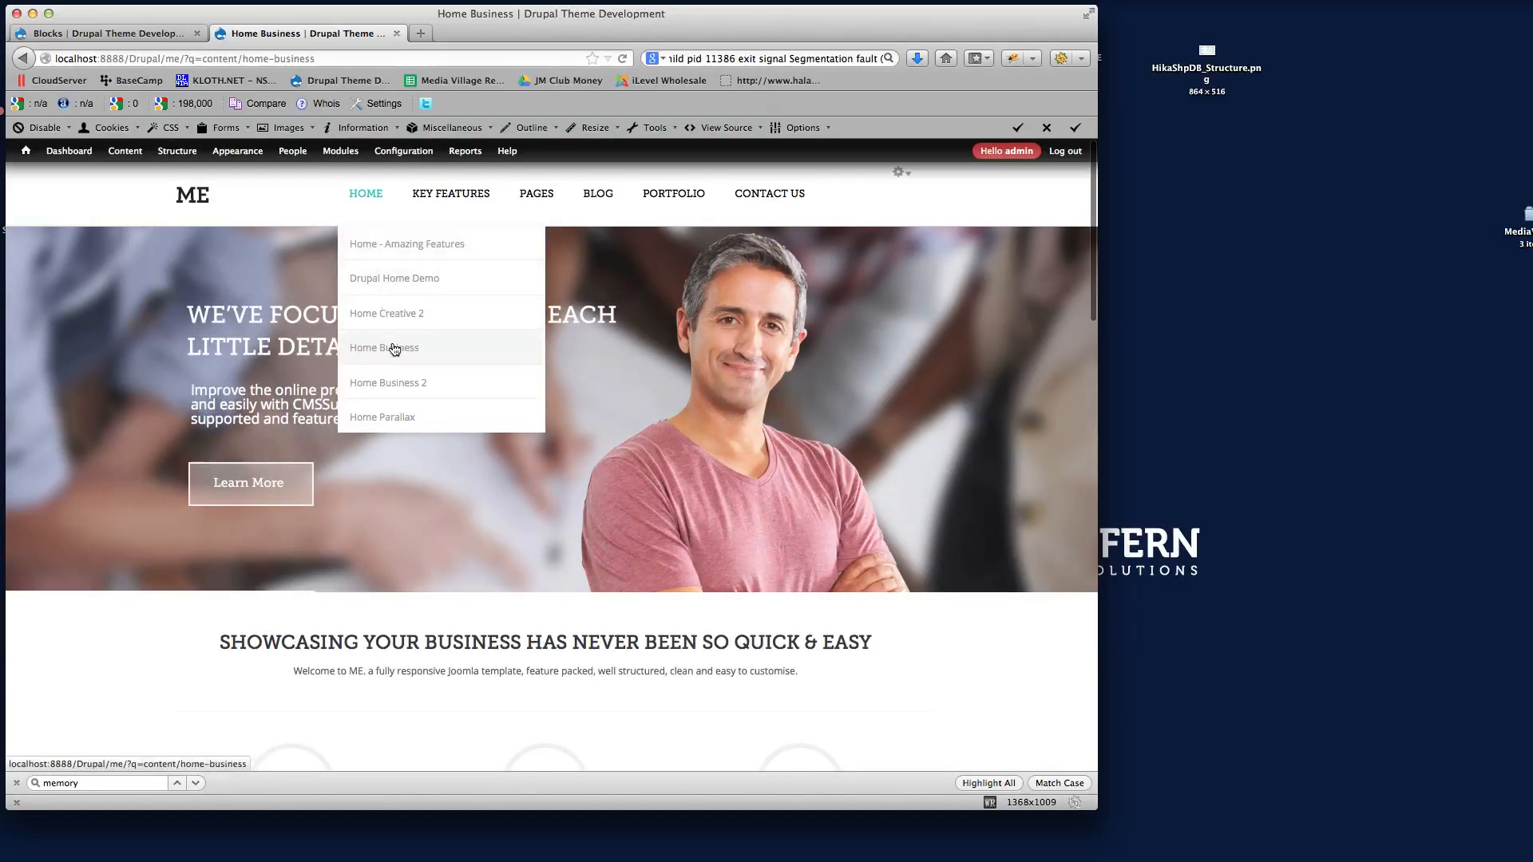
click(385, 278)
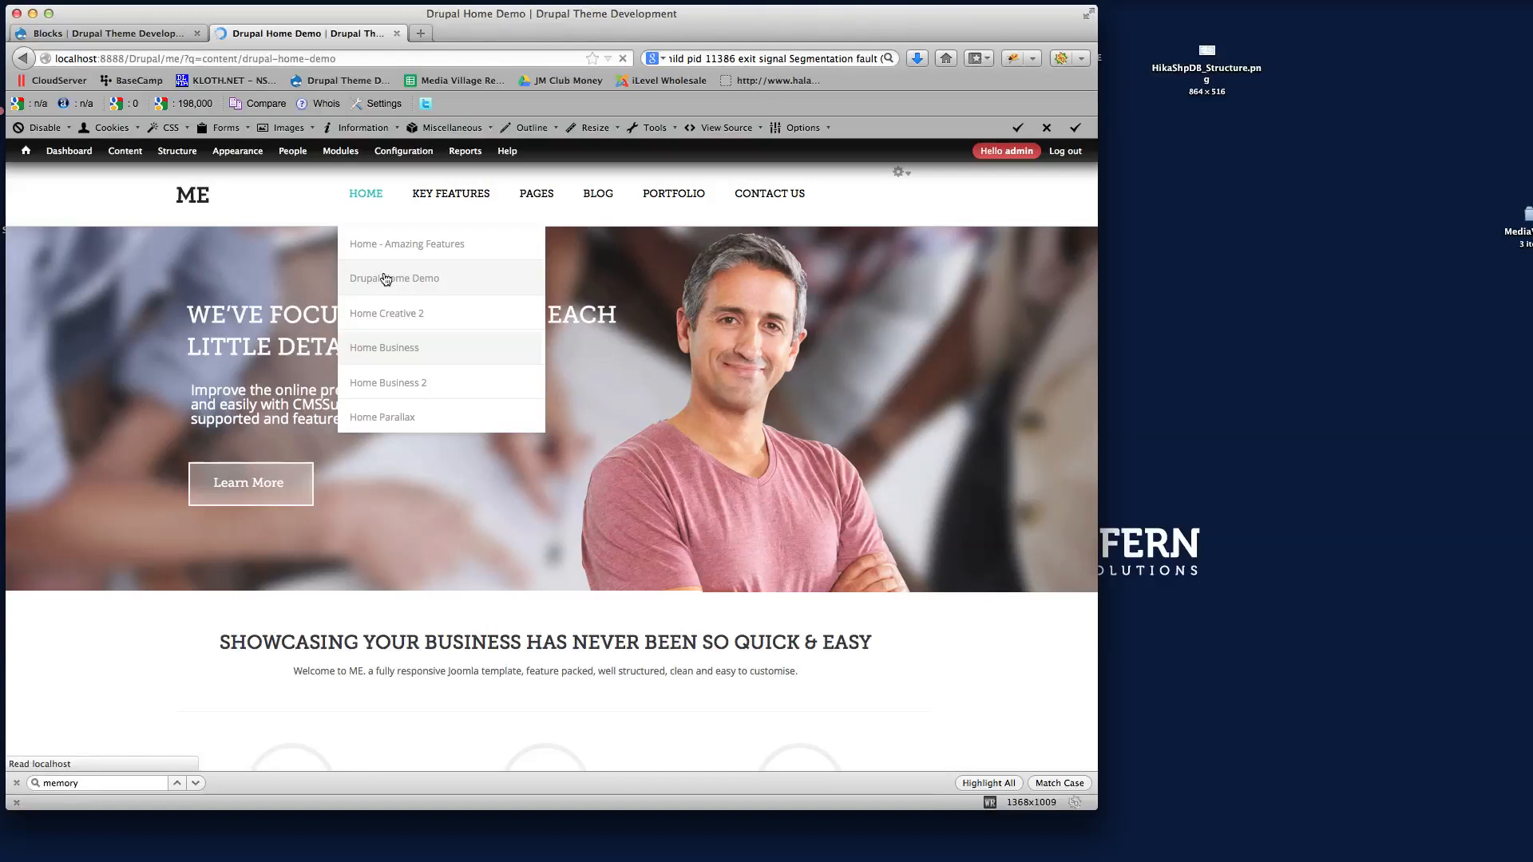
scroll(534, 557, down, 5)
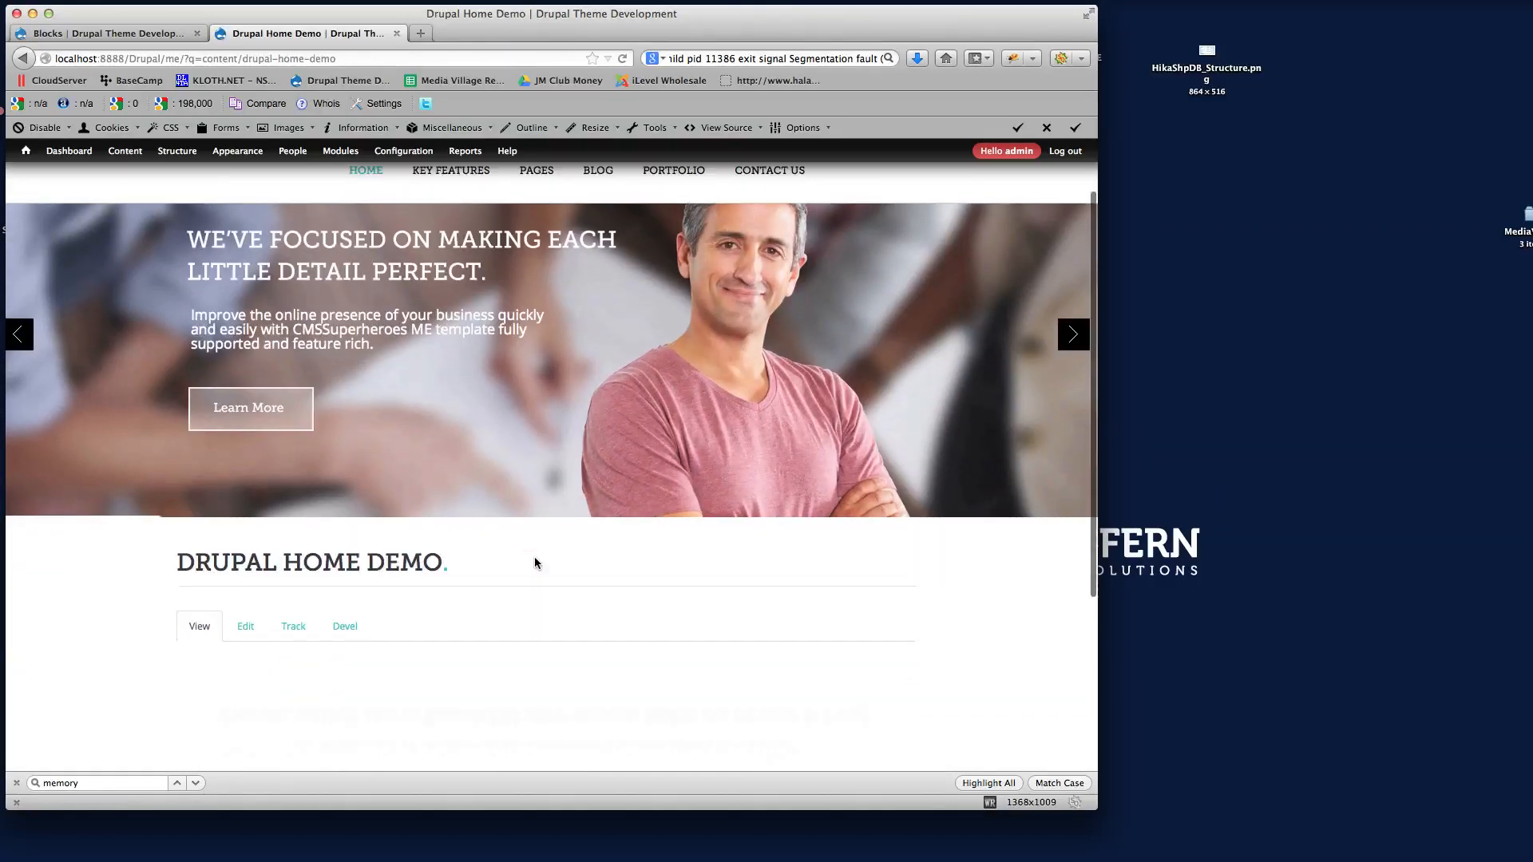
scroll(527, 550, up, 1)
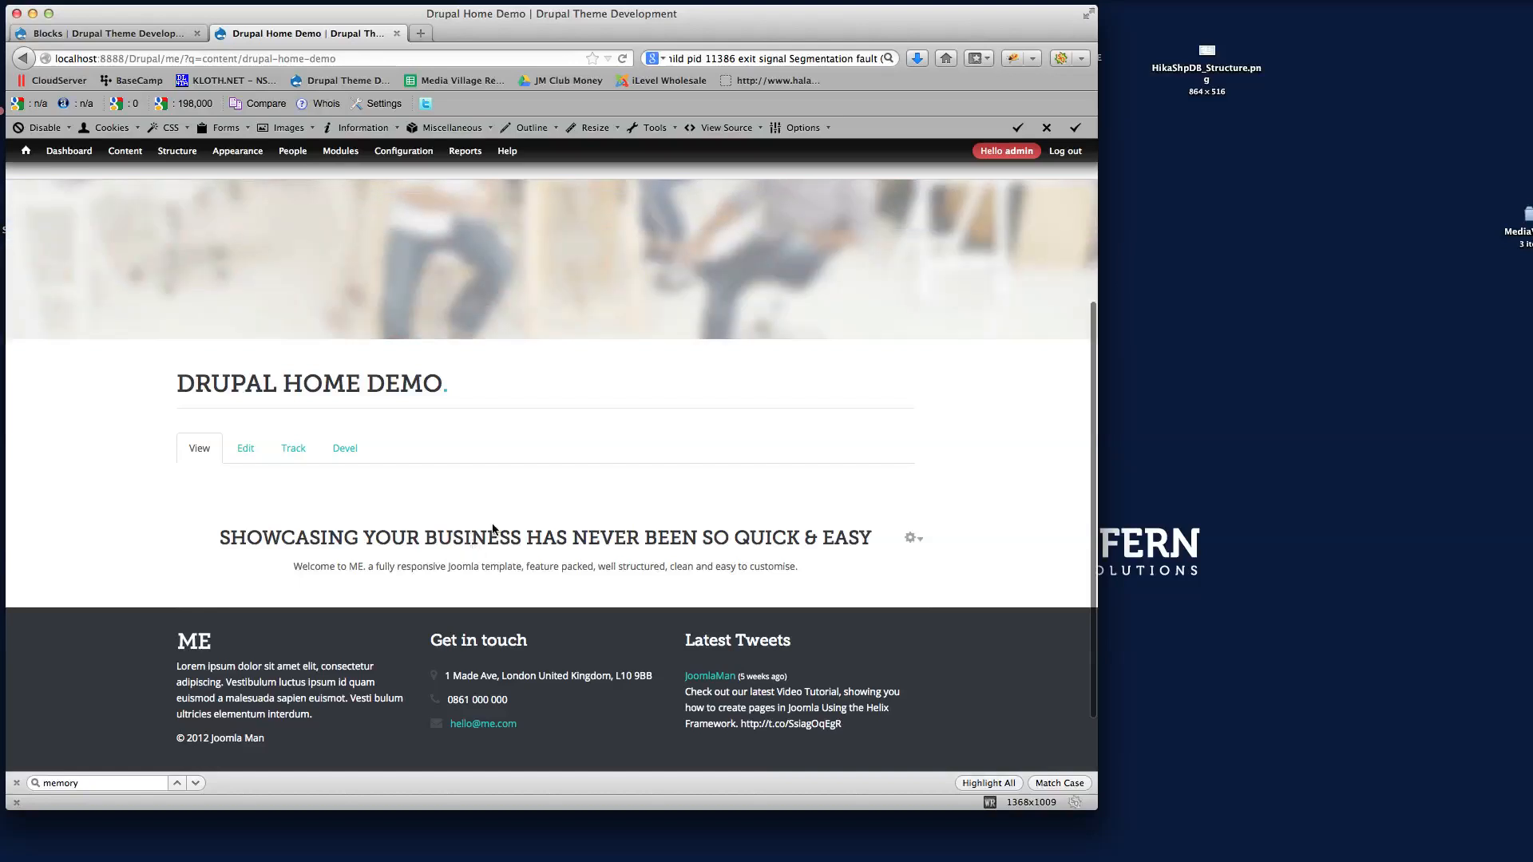
Return to the site administration and open the layout configuration of the Drupal Home Demo Delta template
click(127, 35)
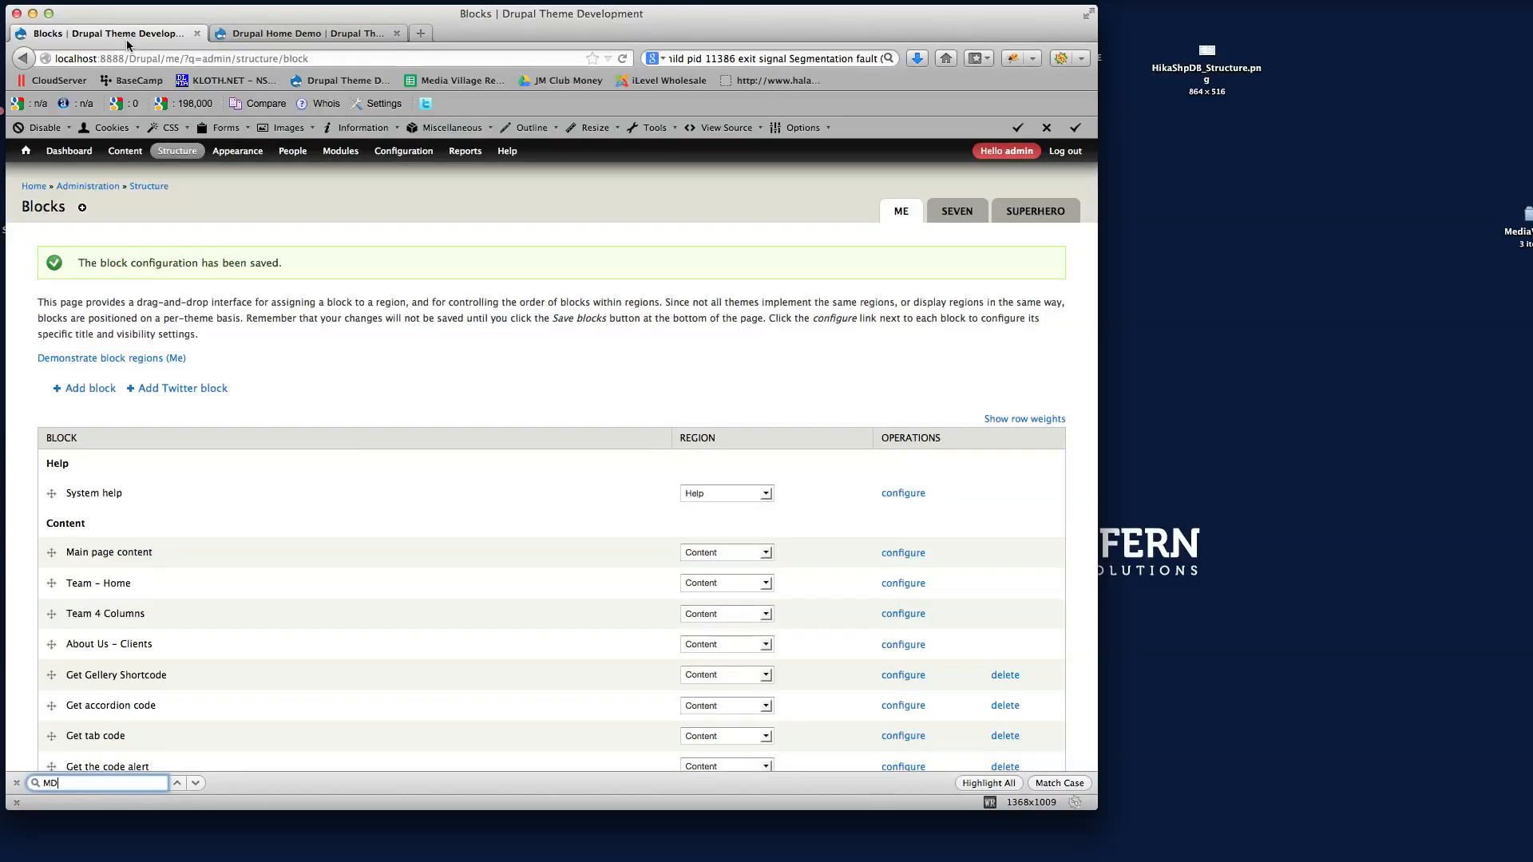
mouse_move(237, 150)
click(224, 191)
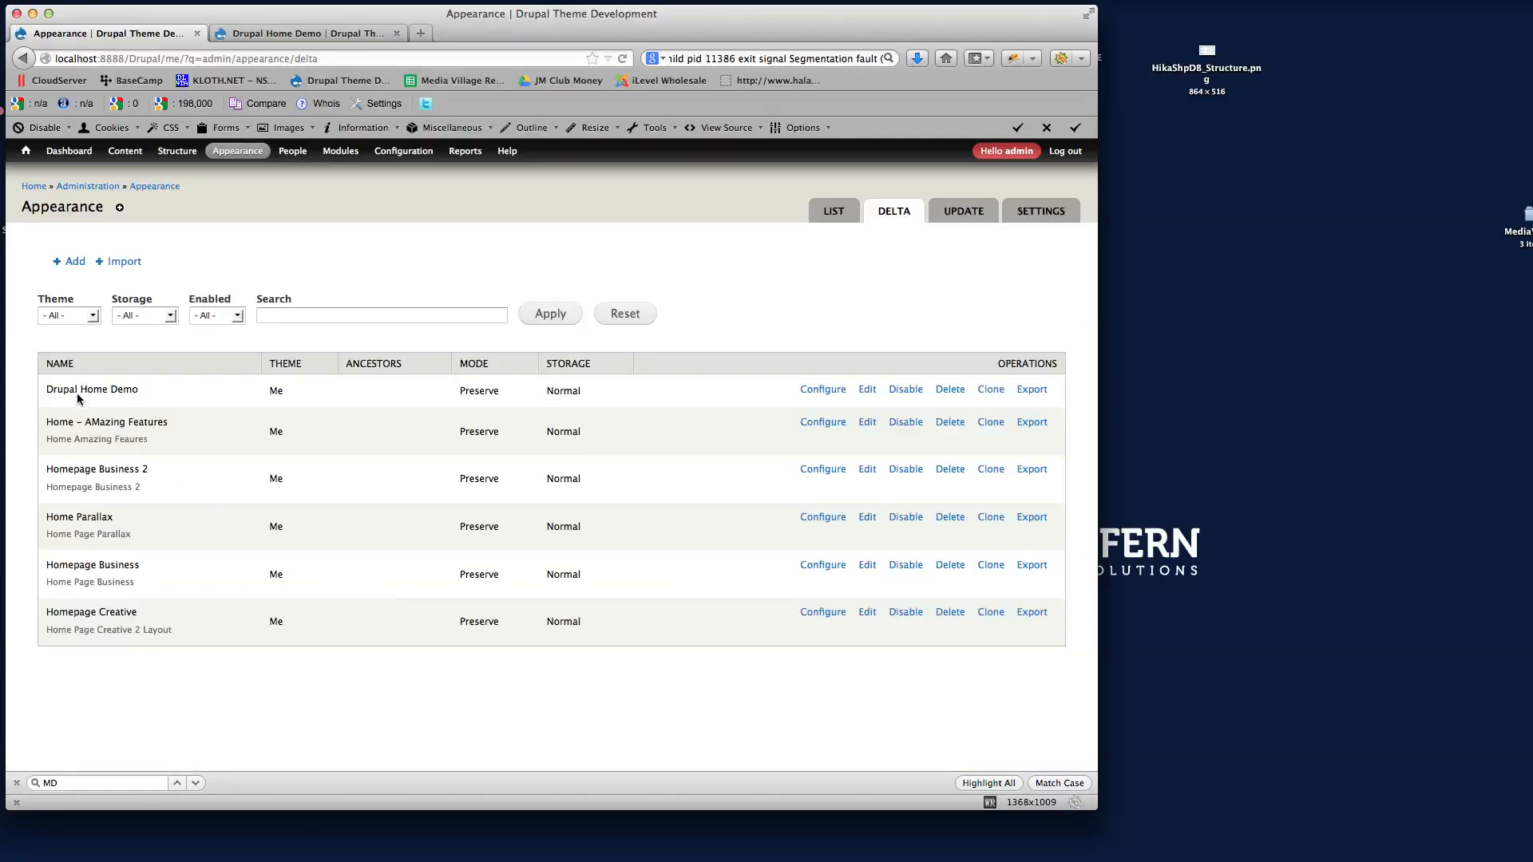
click(802, 391)
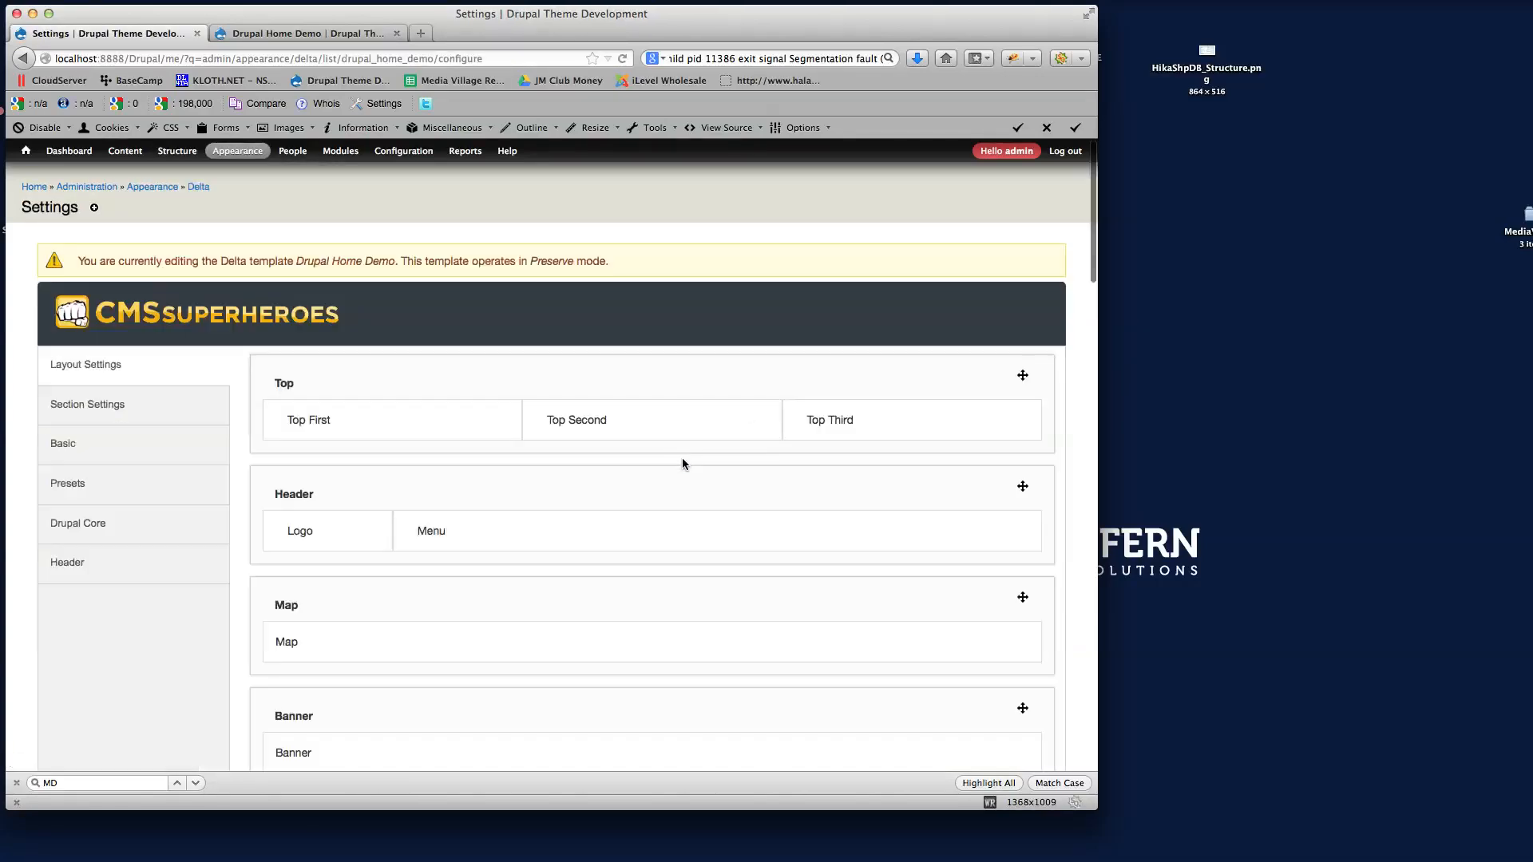
Examine the order of the layout sections in the Drupal Home Demo template, from Top through Unassigned
scroll(638, 527, down, 4)
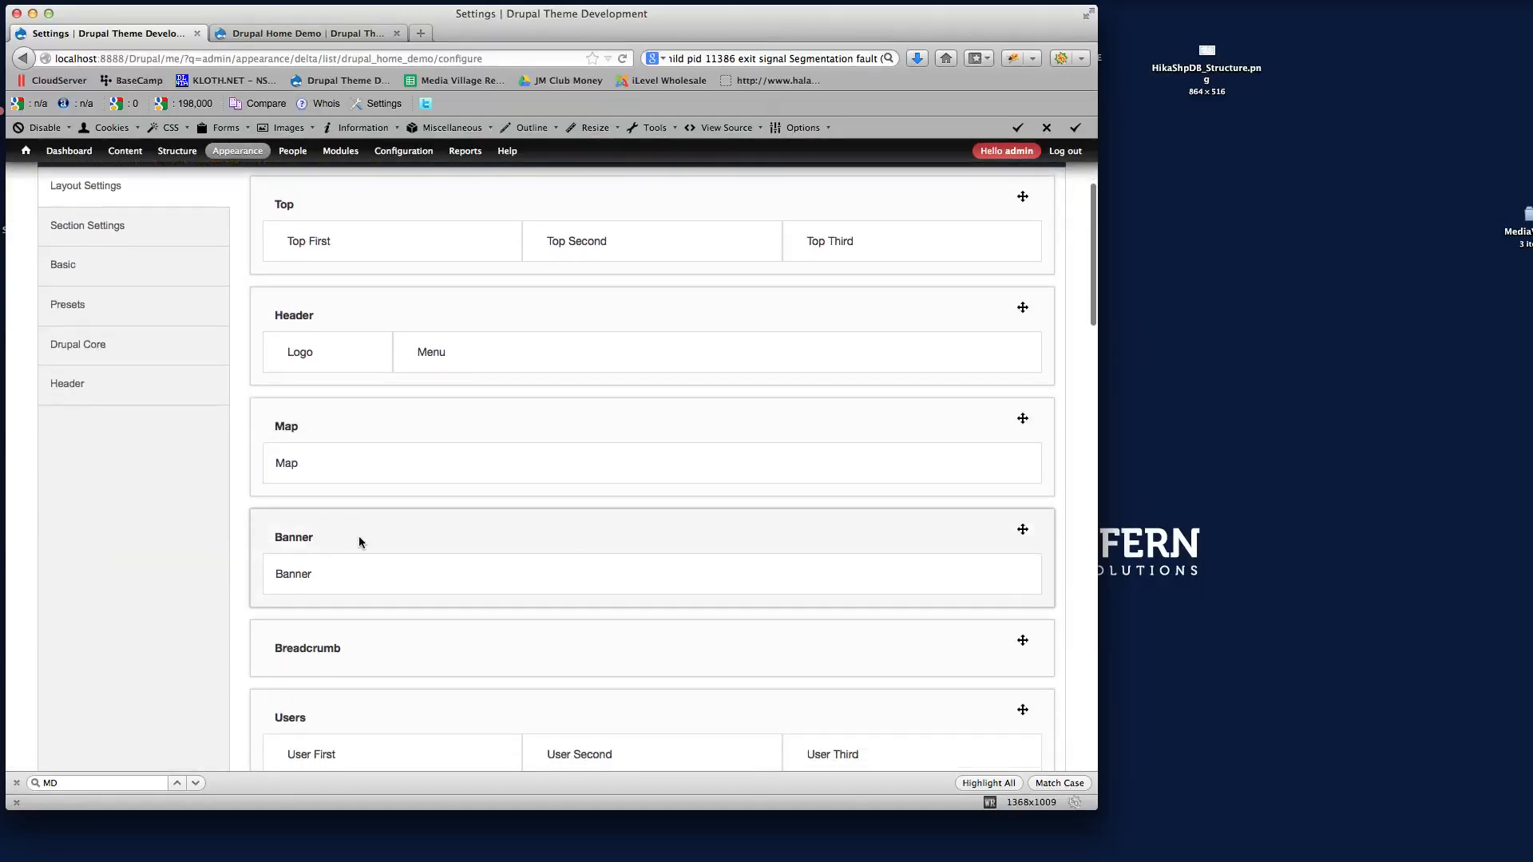
scroll(647, 537, down, 1)
scroll(619, 515, down, 3)
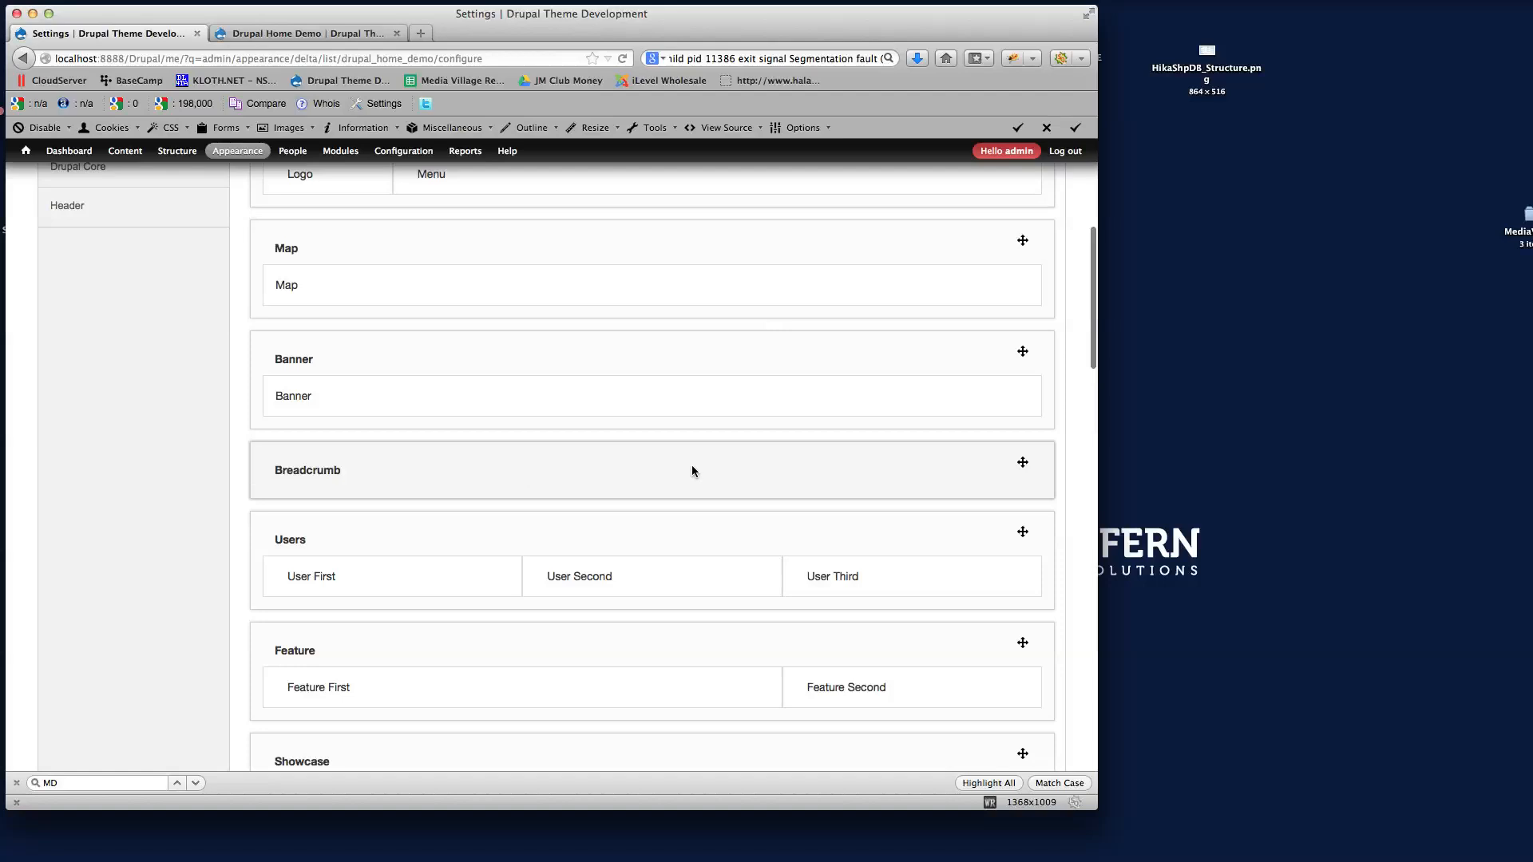
scroll(692, 466, down, 4)
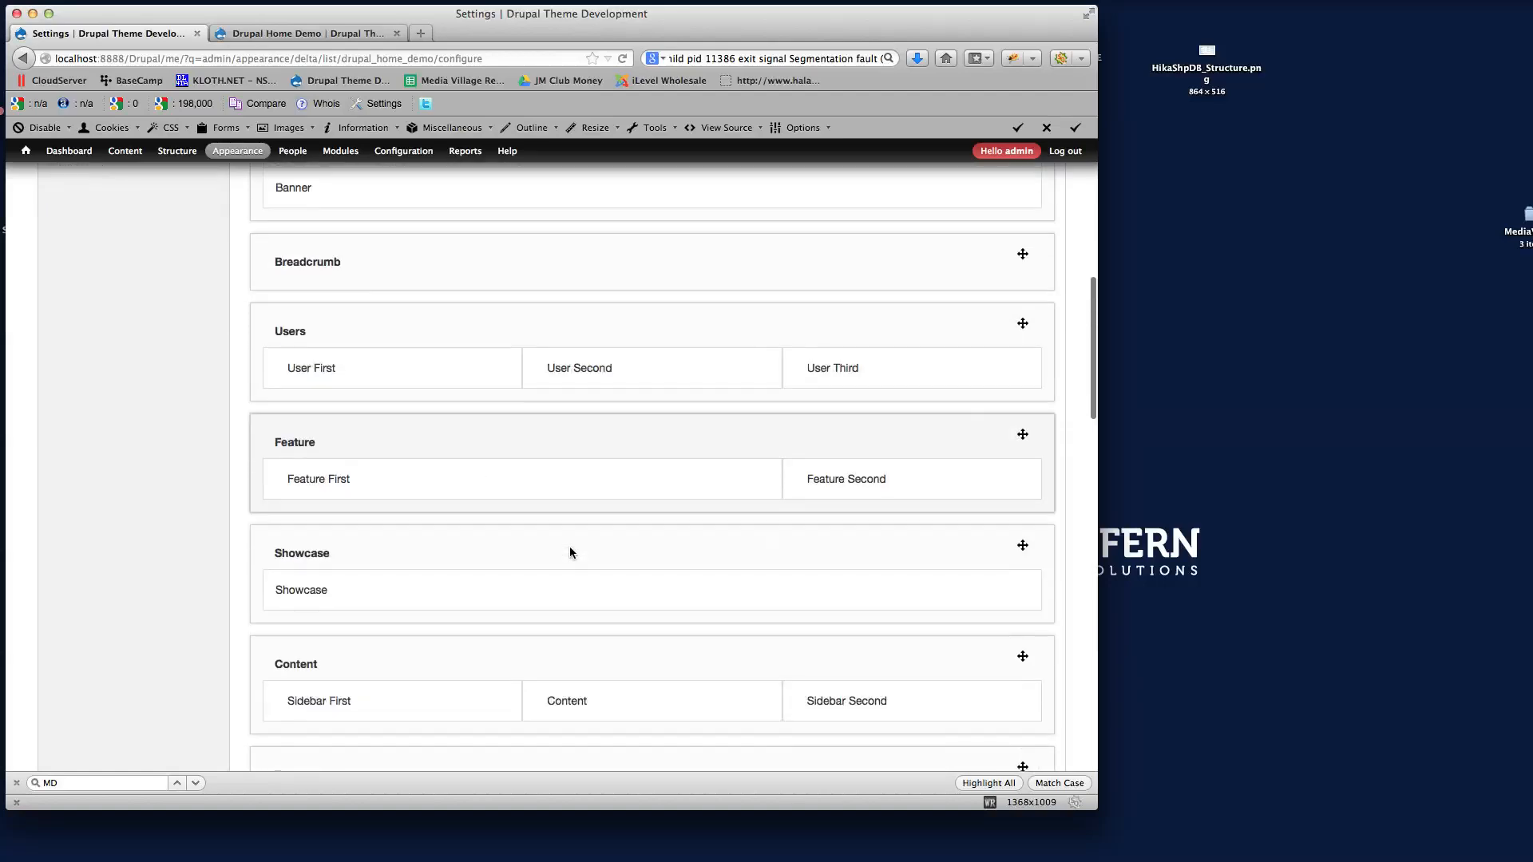
scroll(570, 551, down, 2)
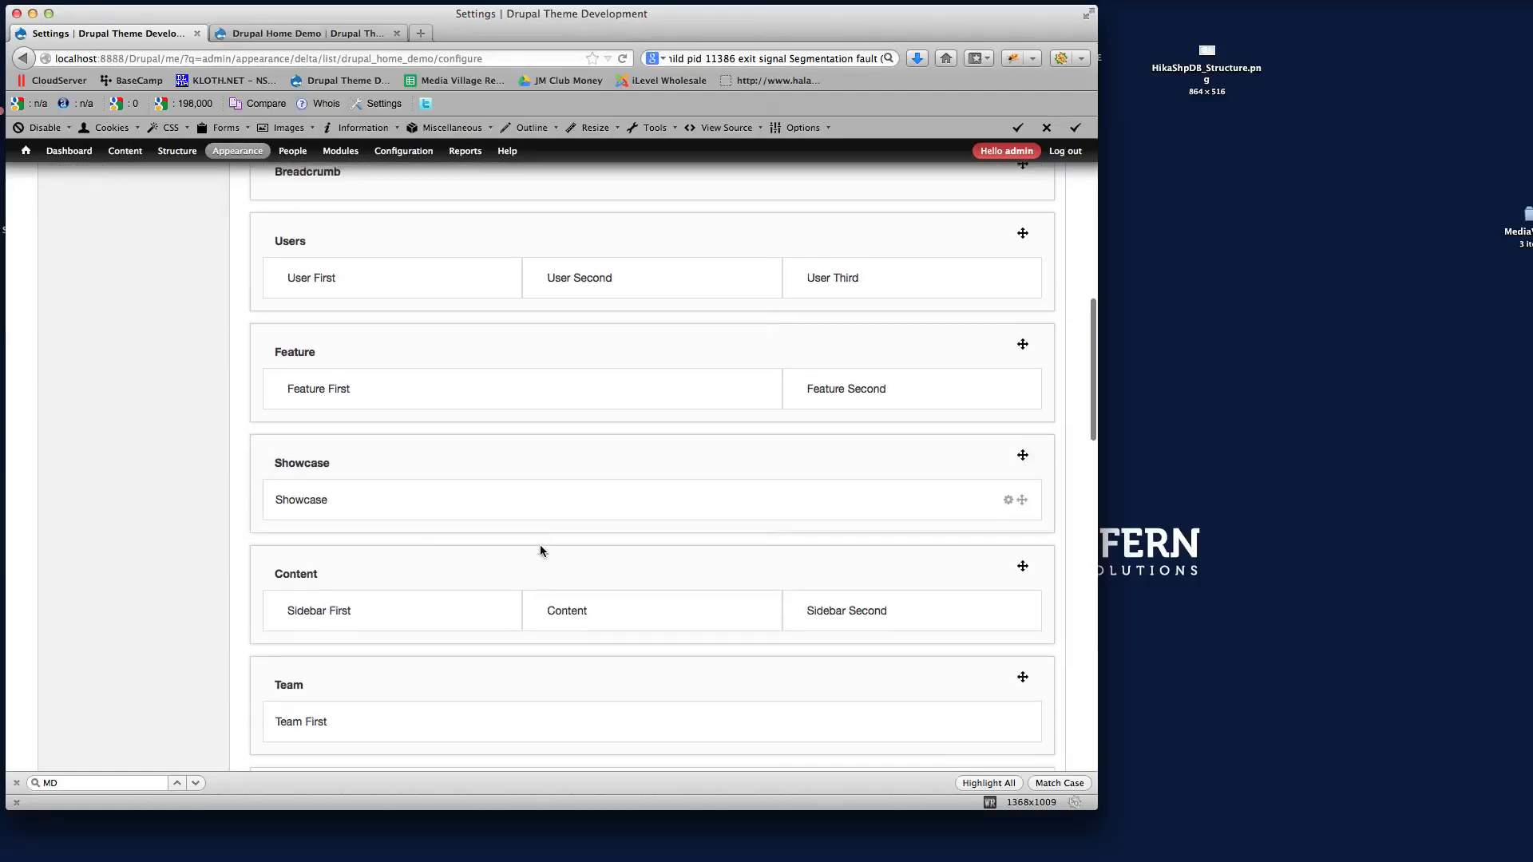
scroll(540, 551, down, 4)
scroll(539, 550, up, 5)
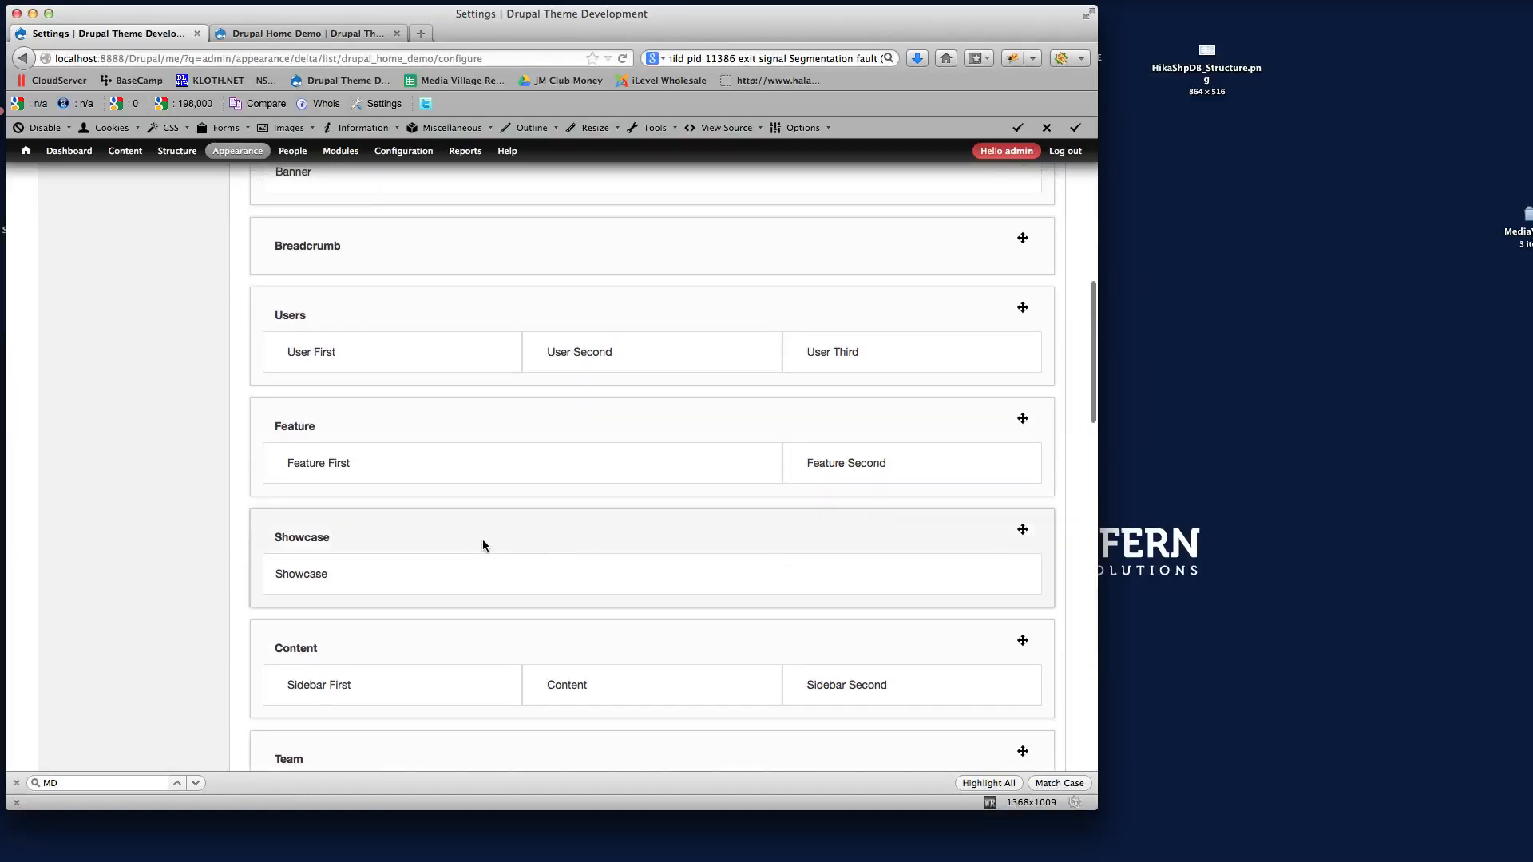
scroll(484, 541, up, 1)
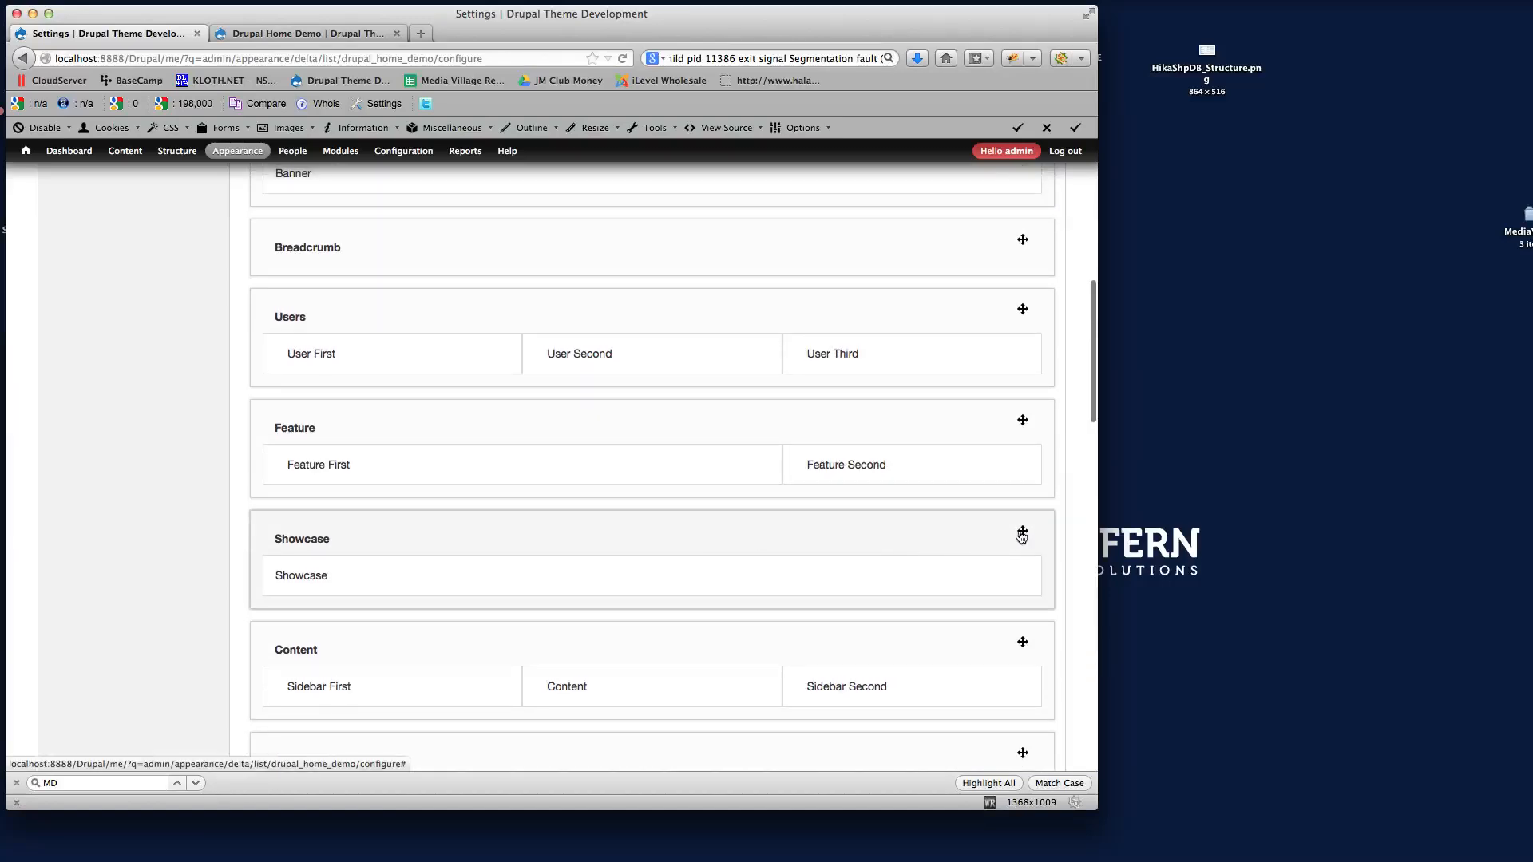
scroll(802, 546, down, 10)
scroll(707, 552, down, 8)
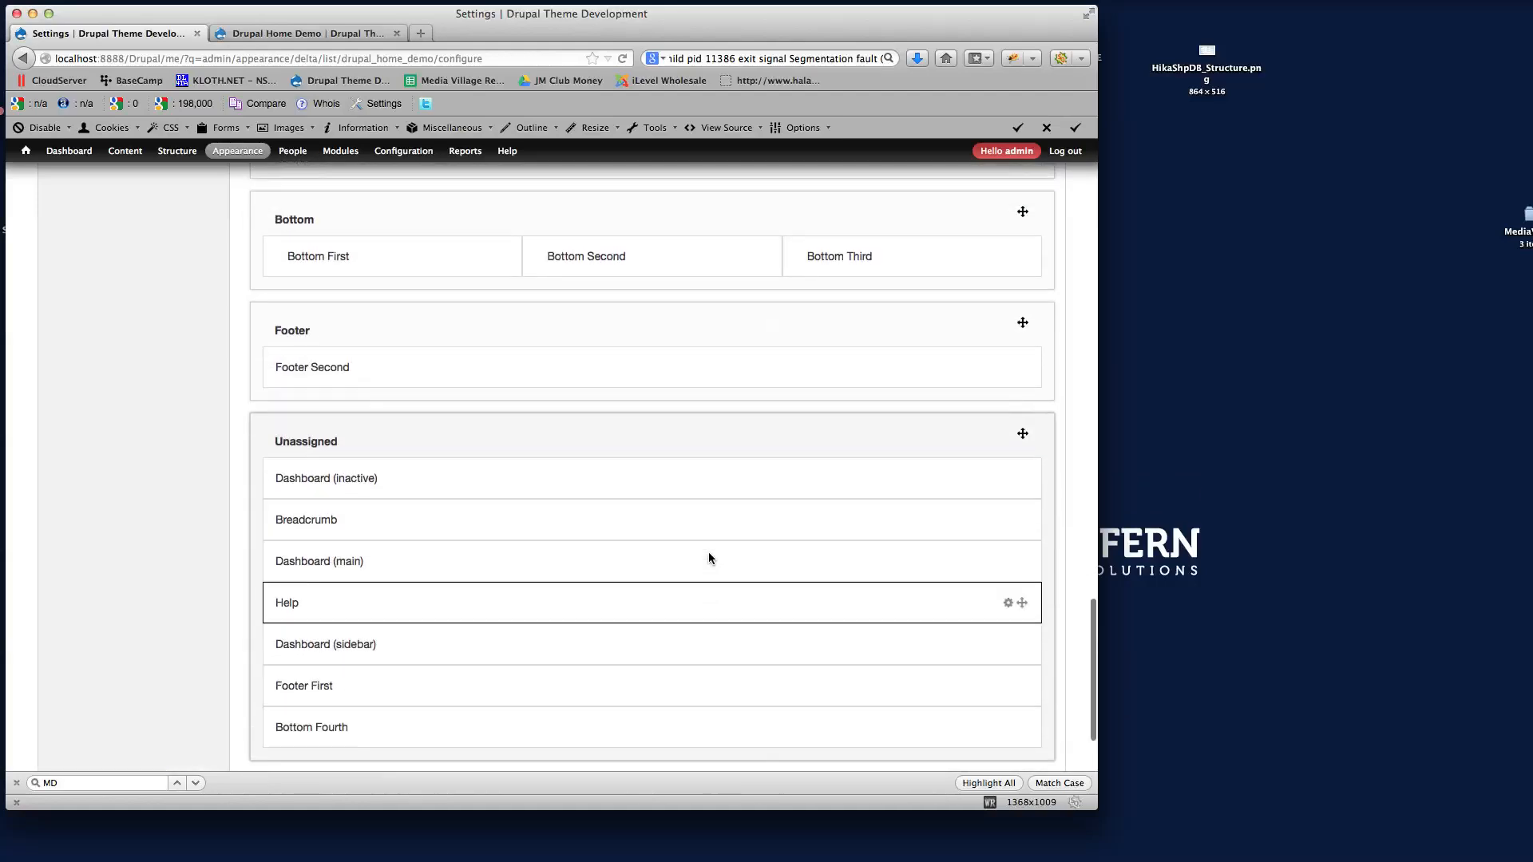
scroll(707, 552, up, 12)
scroll(707, 552, up, 1)
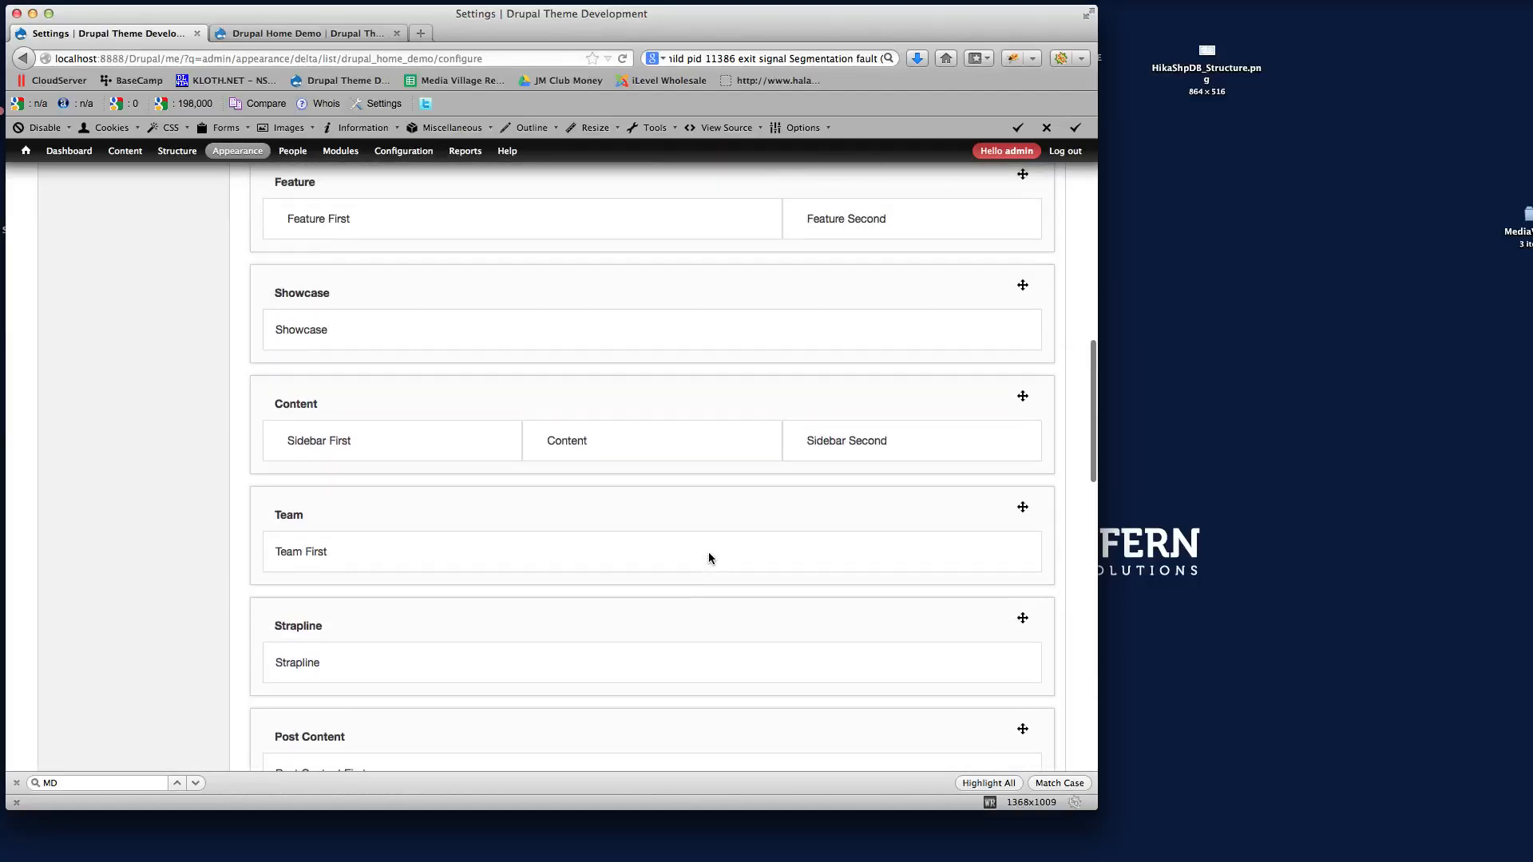
Move the Strapline section above the Content section, directly after Showcase, and save the template configuration
scroll(787, 615, down, 2)
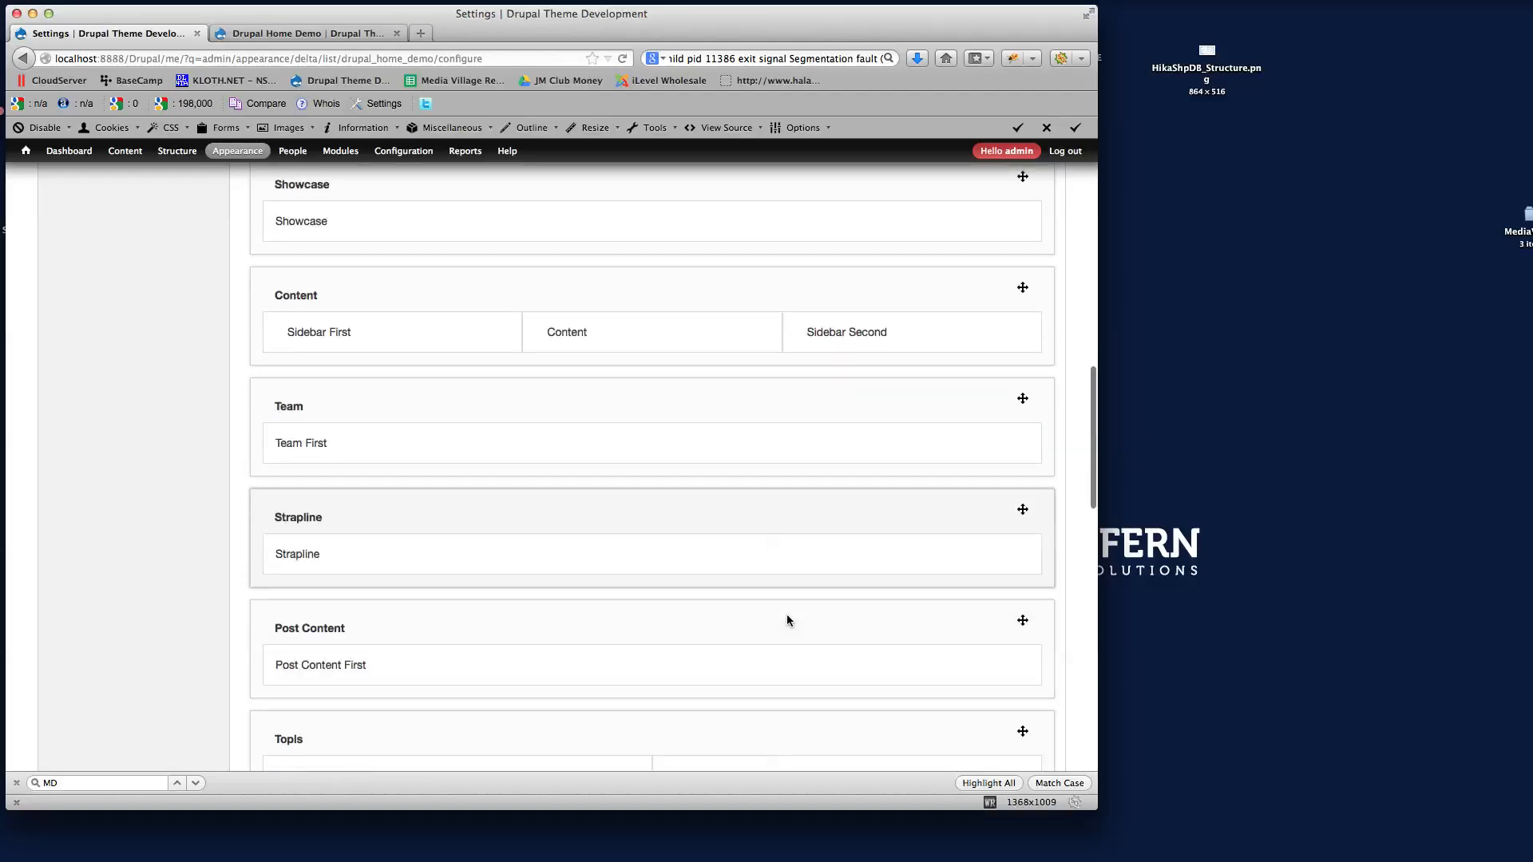
scroll(787, 614, up, 2)
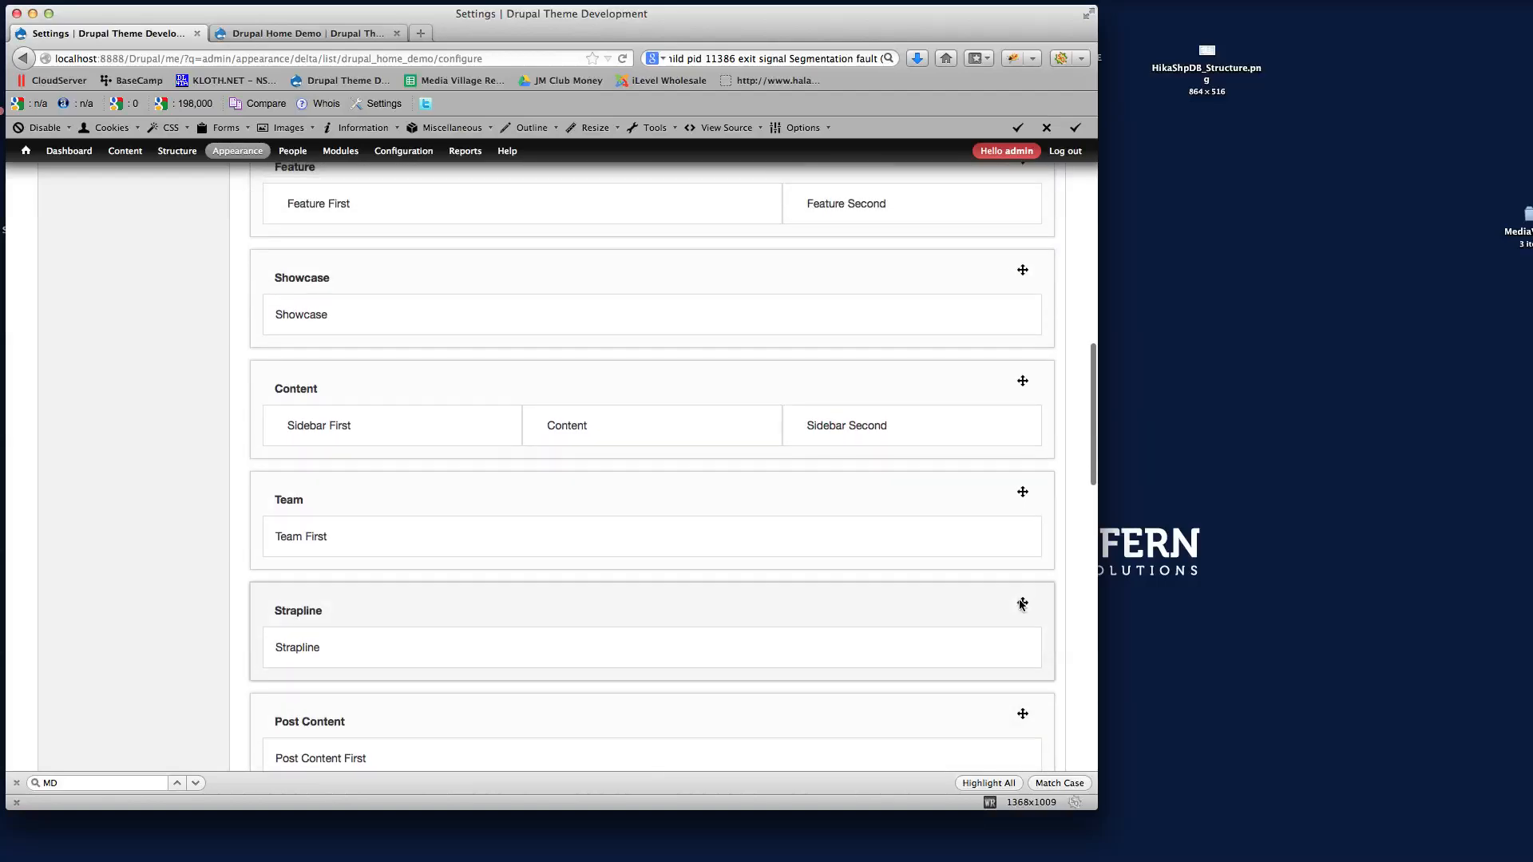
drag(1023, 602, 1044, 371)
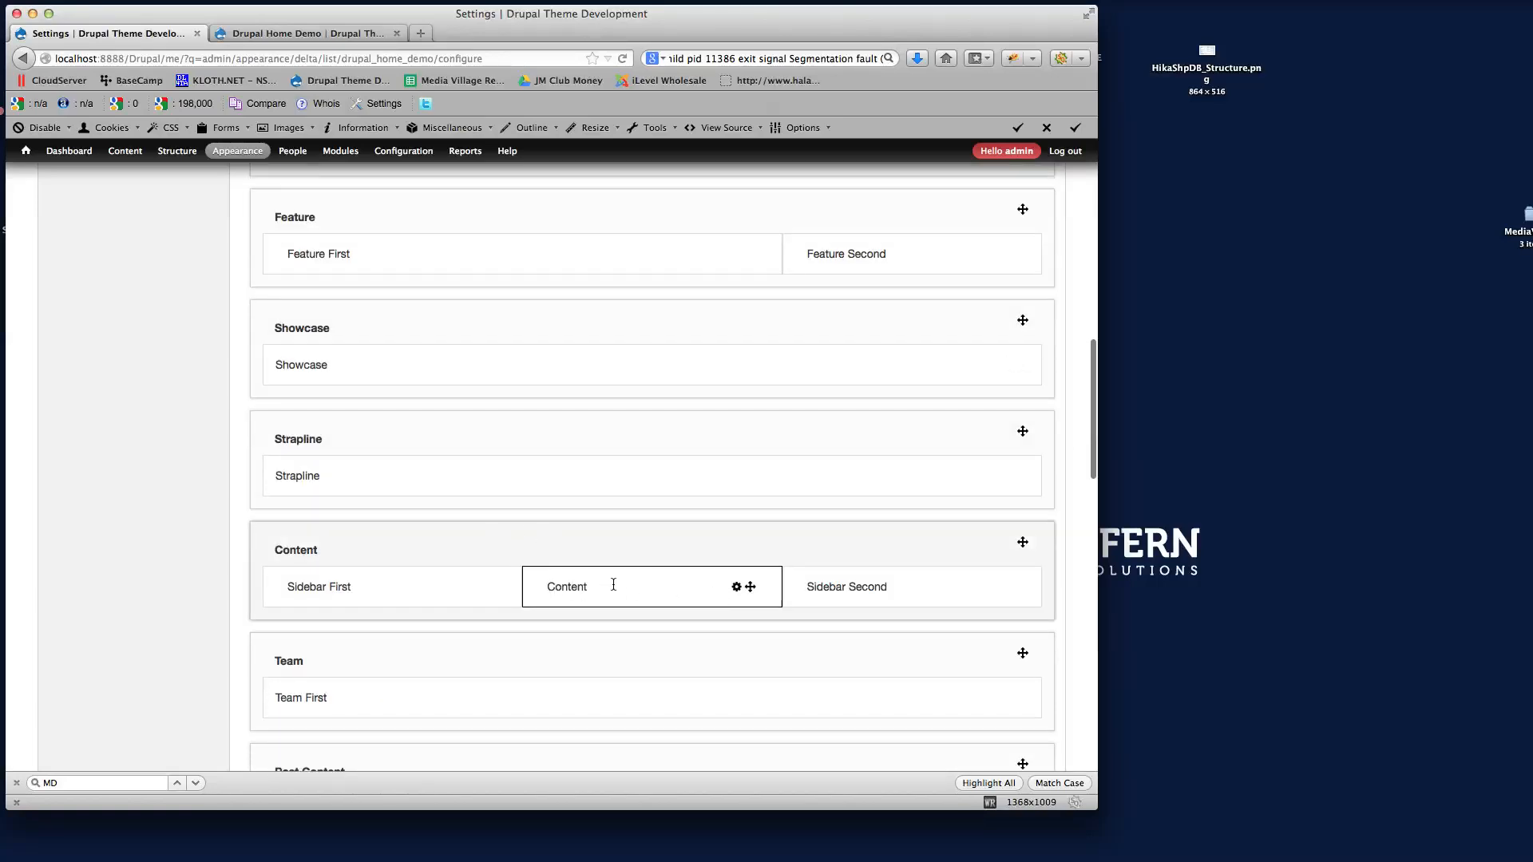
scroll(606, 631, down, 10)
click(121, 710)
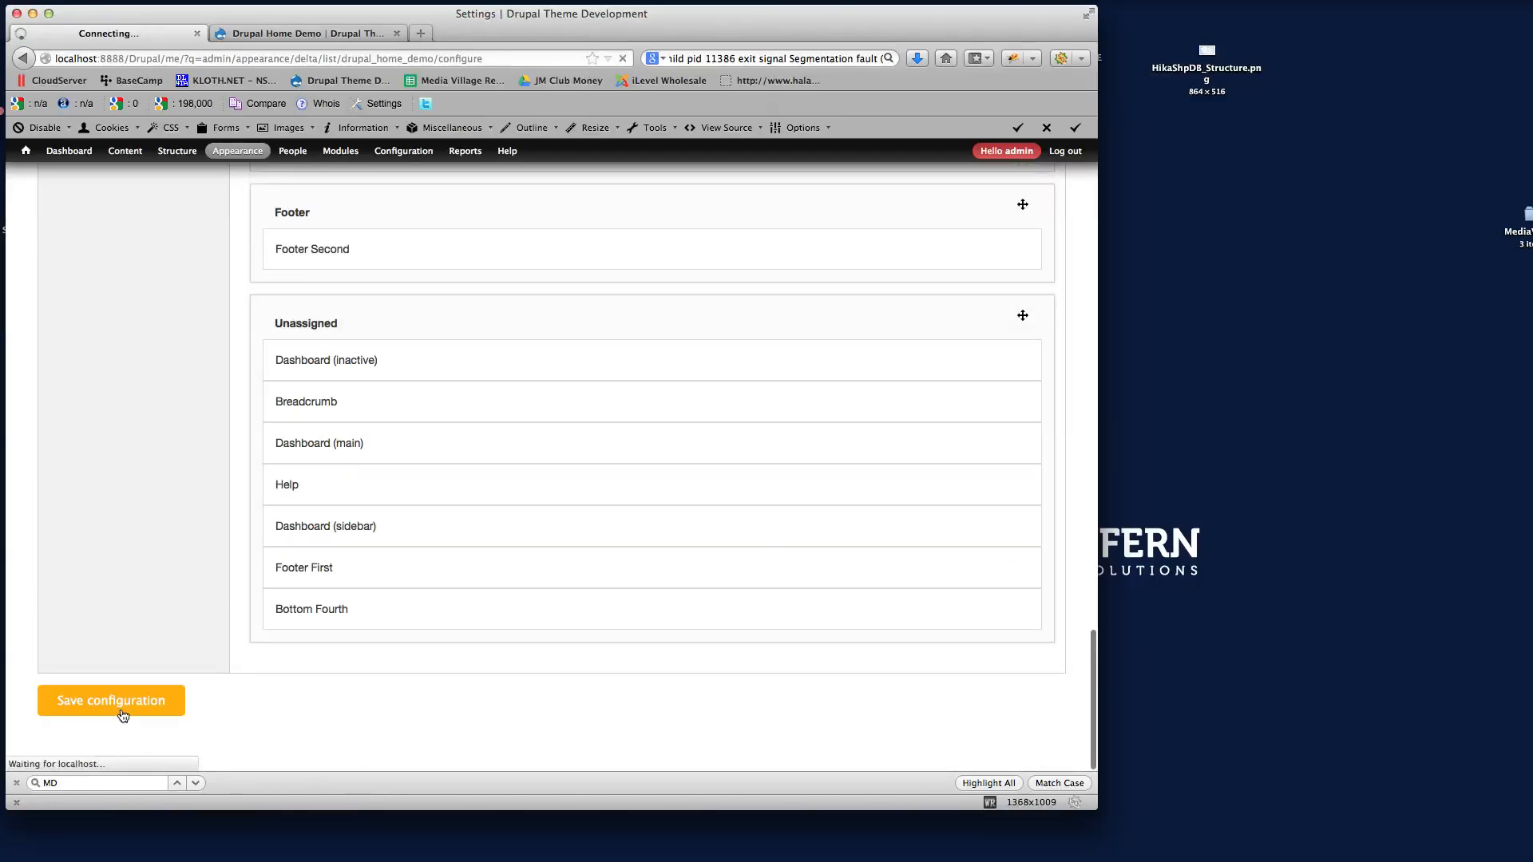
Reload the Drupal Home Demo page and check the strap line's position between the slider and the page title
click(276, 32)
key(super+r)
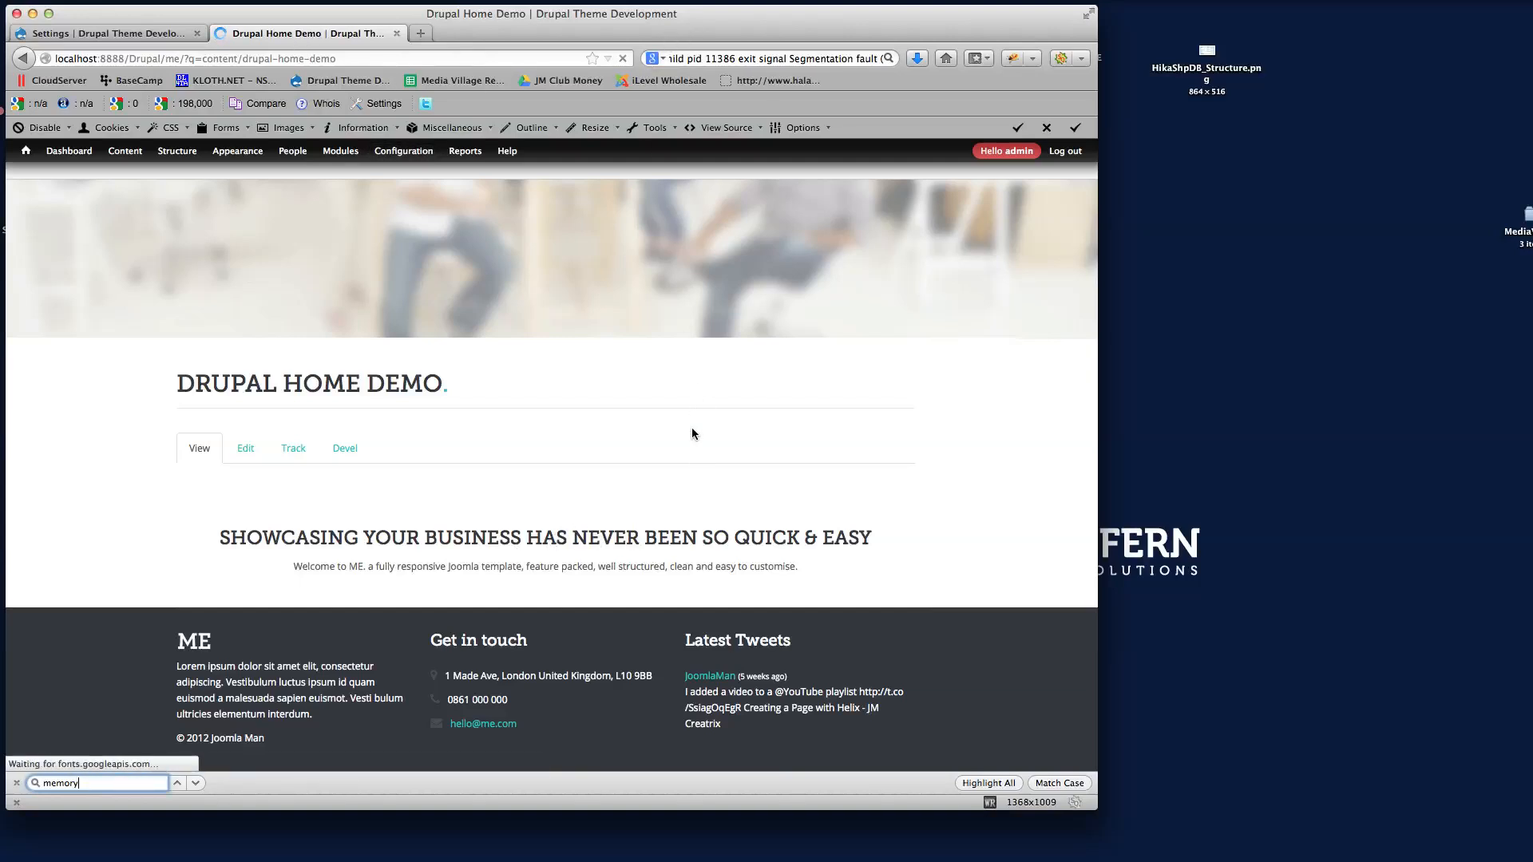
click(310, 59)
key(Return)
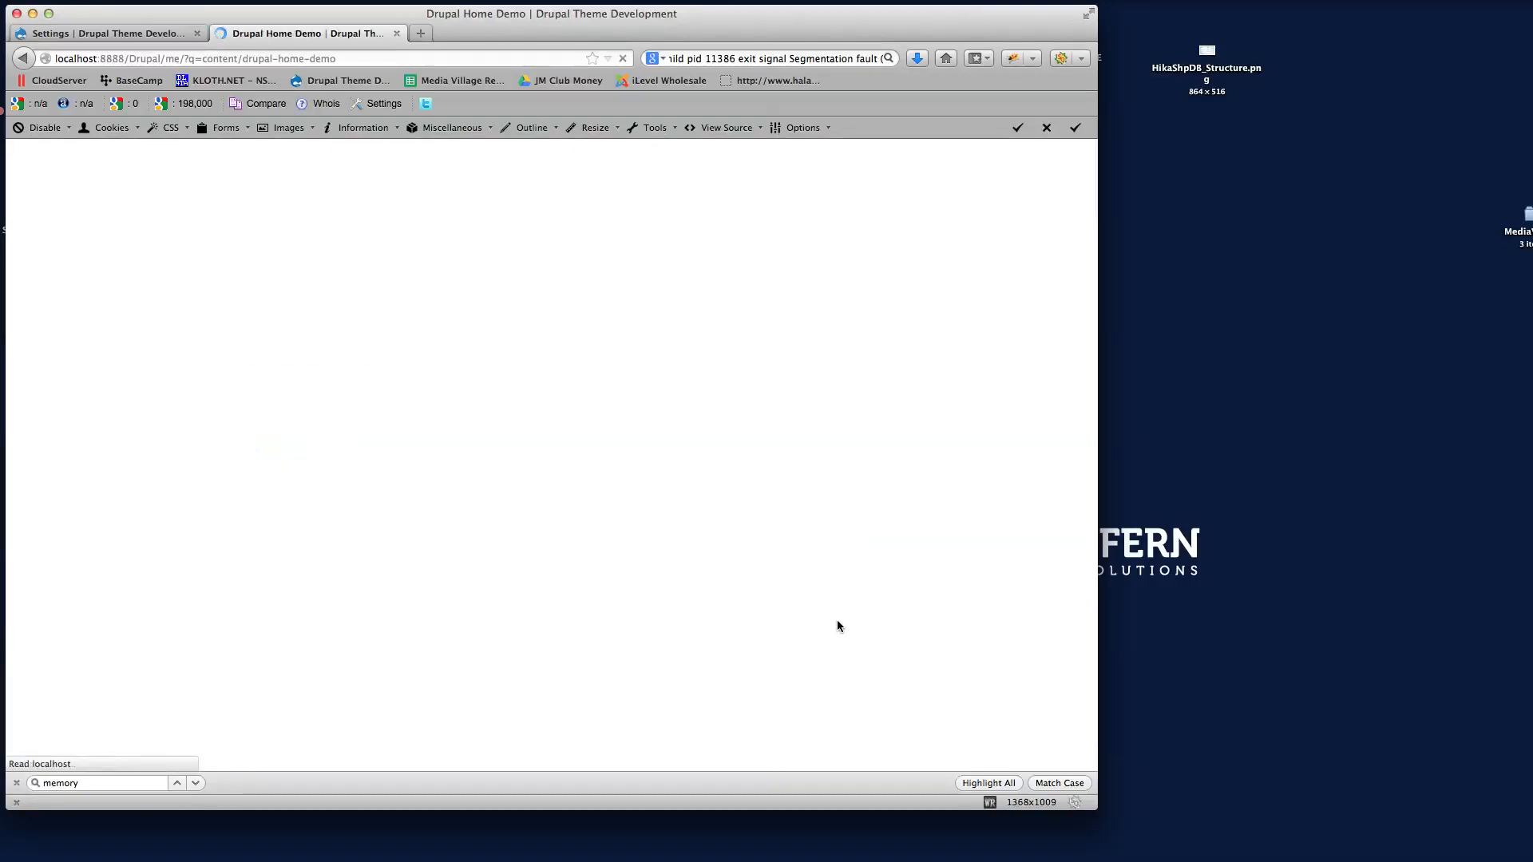
scroll(878, 673, down, 5)
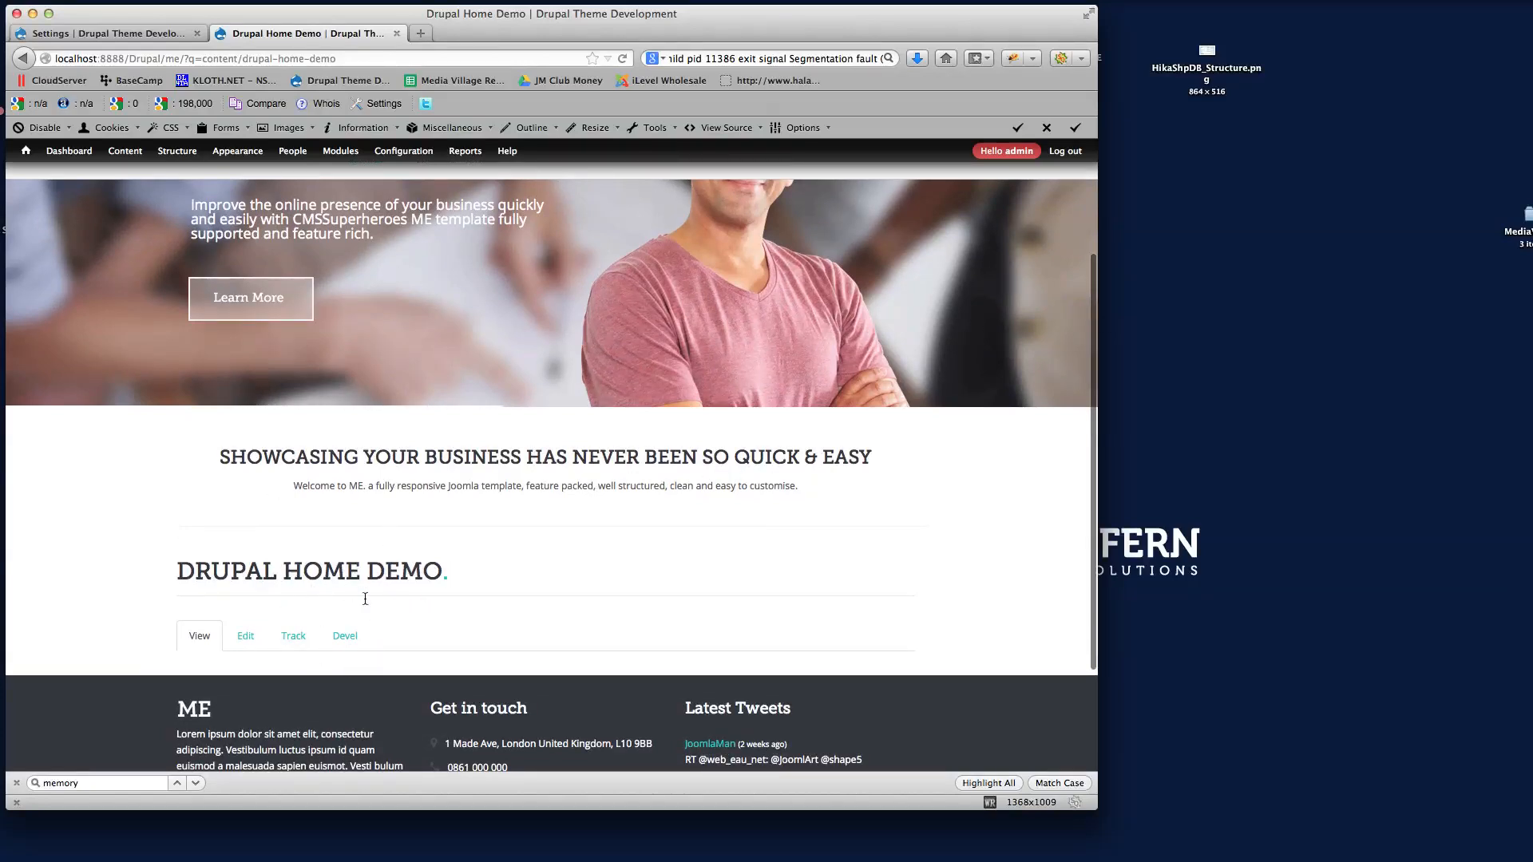
scroll(422, 381, up, 5)
mouse_move(367, 192)
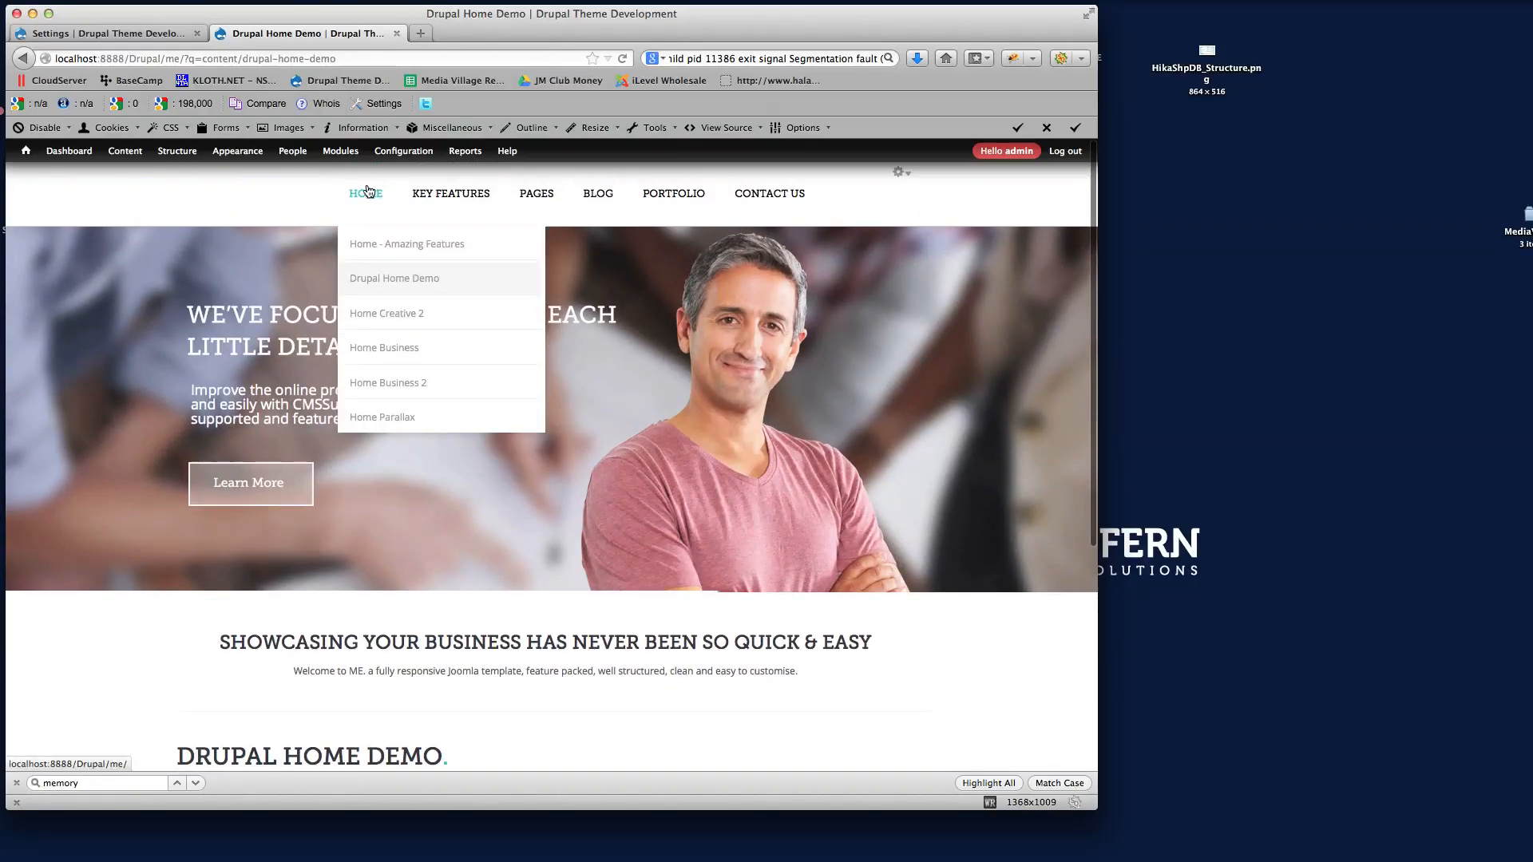
Examine the order of the blocks on the Home Business page and compare it with the Drupal Home Demo page
click(388, 349)
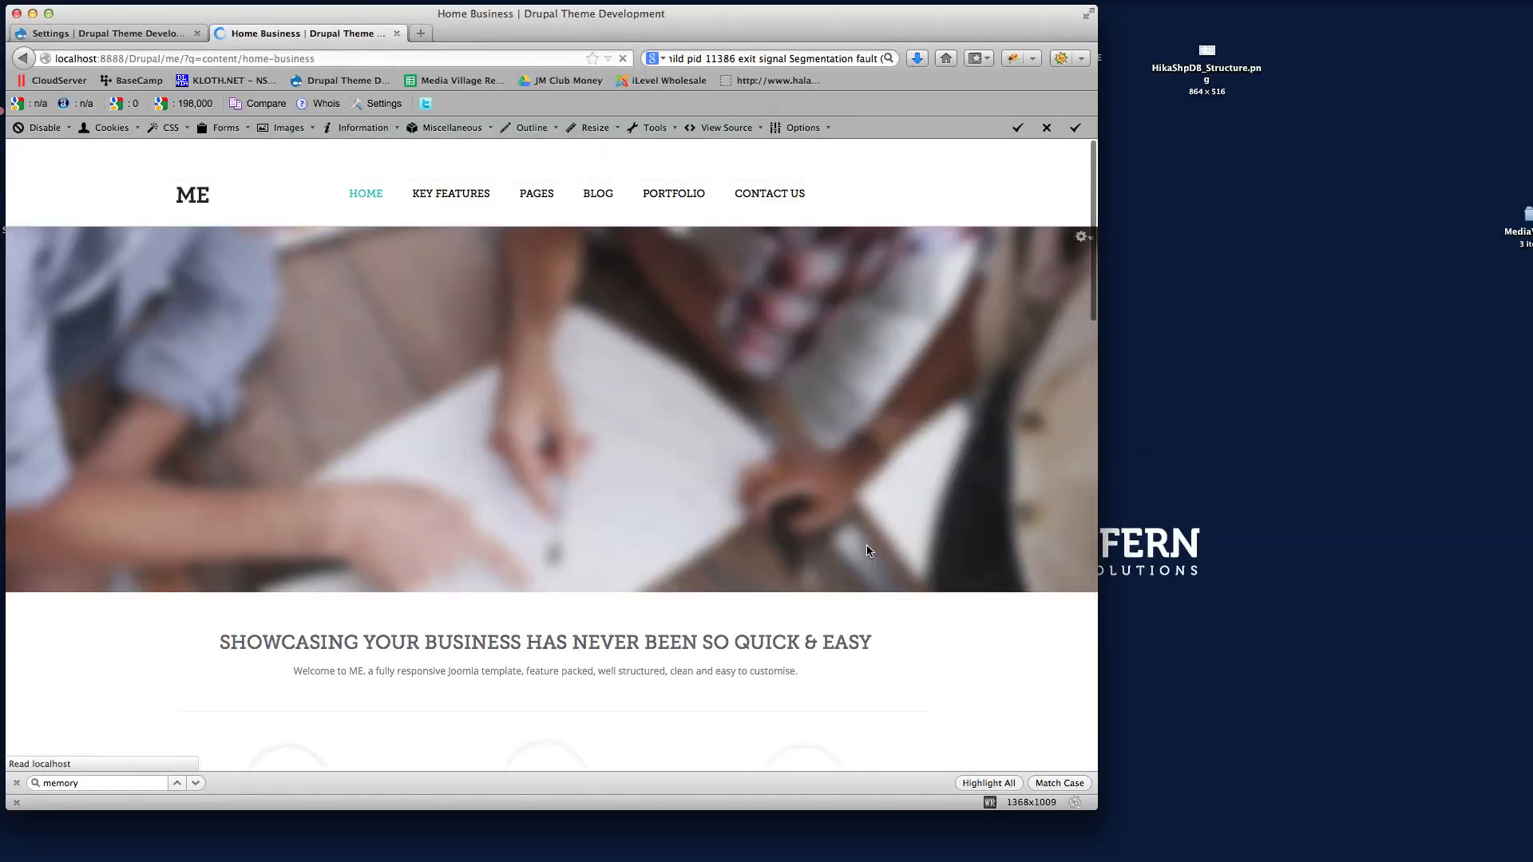
scroll(867, 559, down, 2)
scroll(867, 562, down, 6)
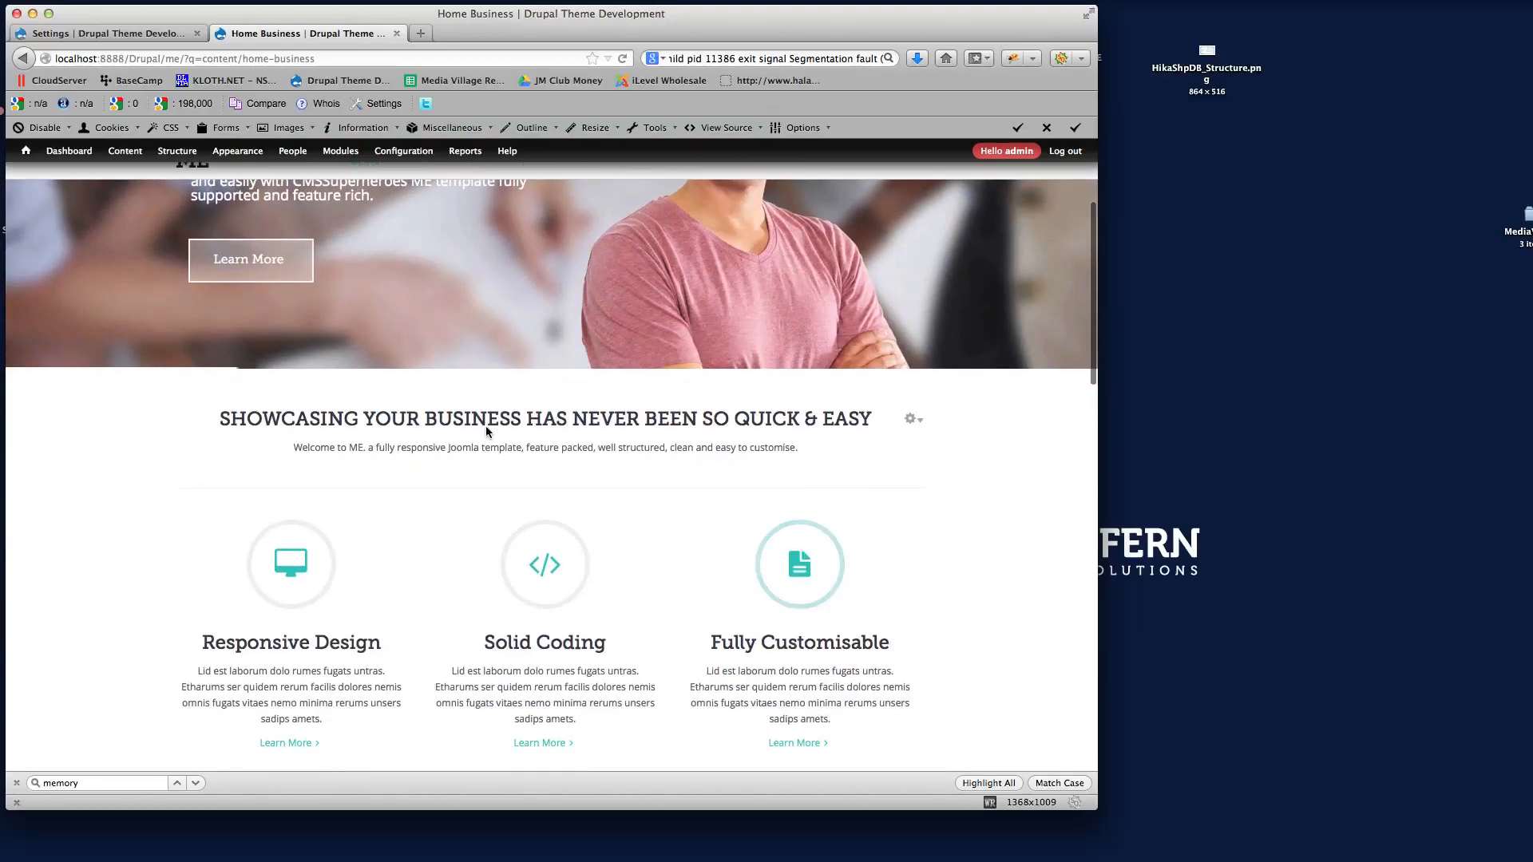
scroll(526, 528, down, 10)
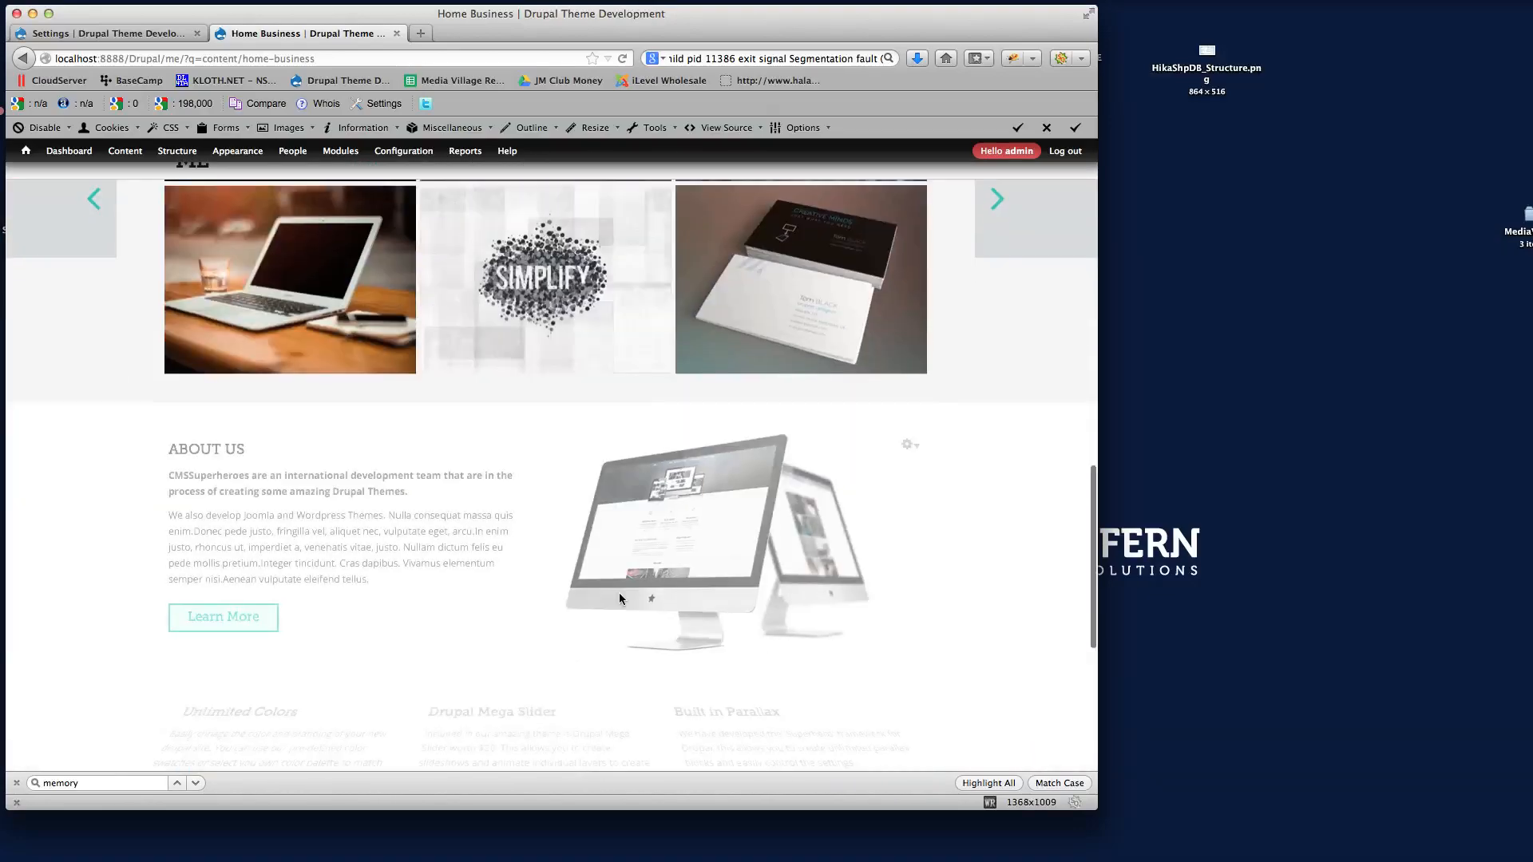
scroll(586, 581, up, 17)
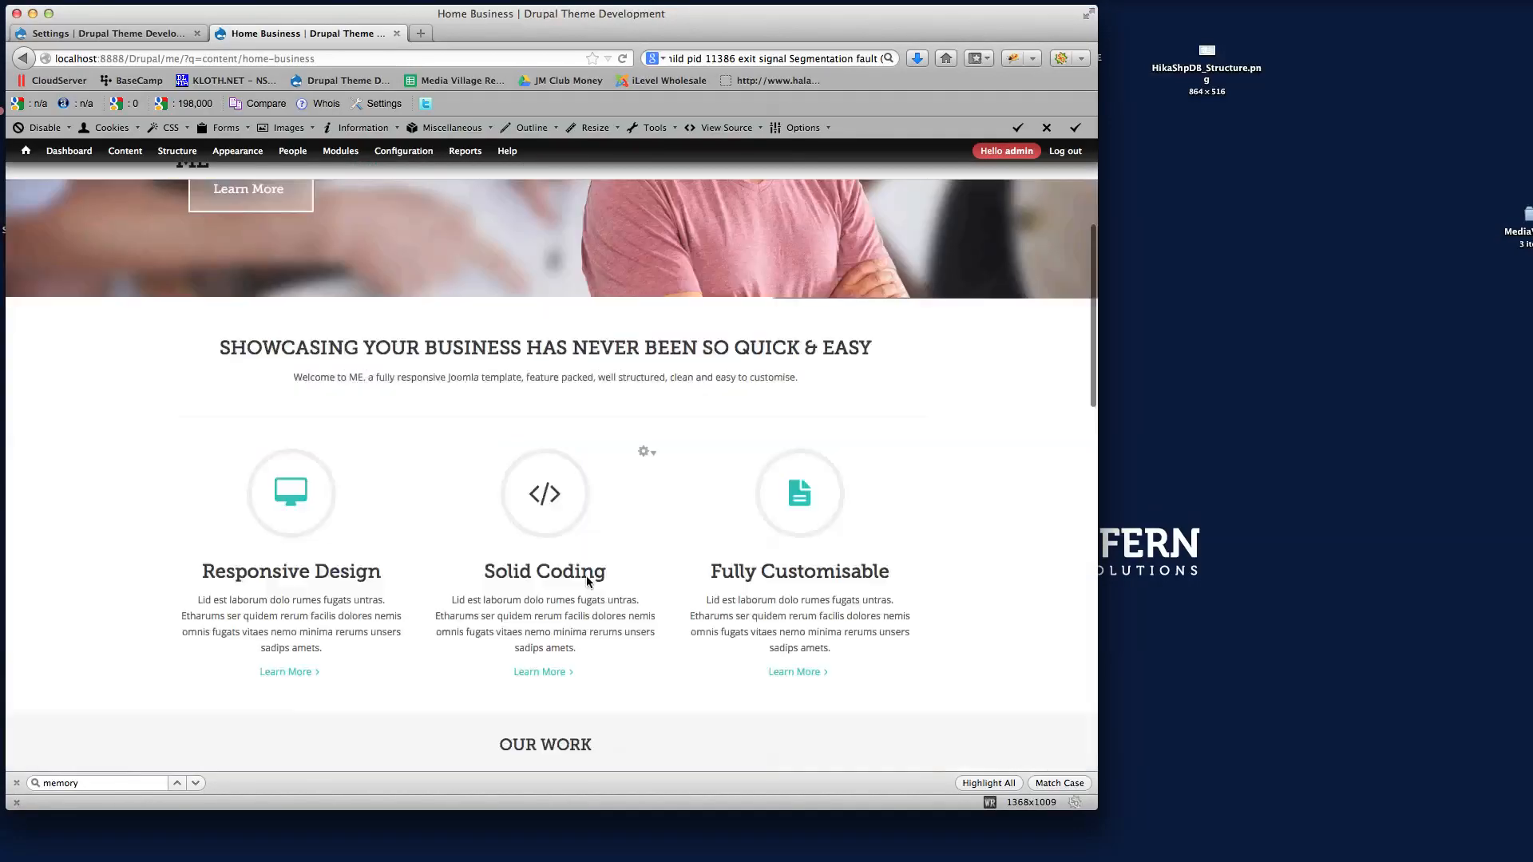
mouse_move(373, 209)
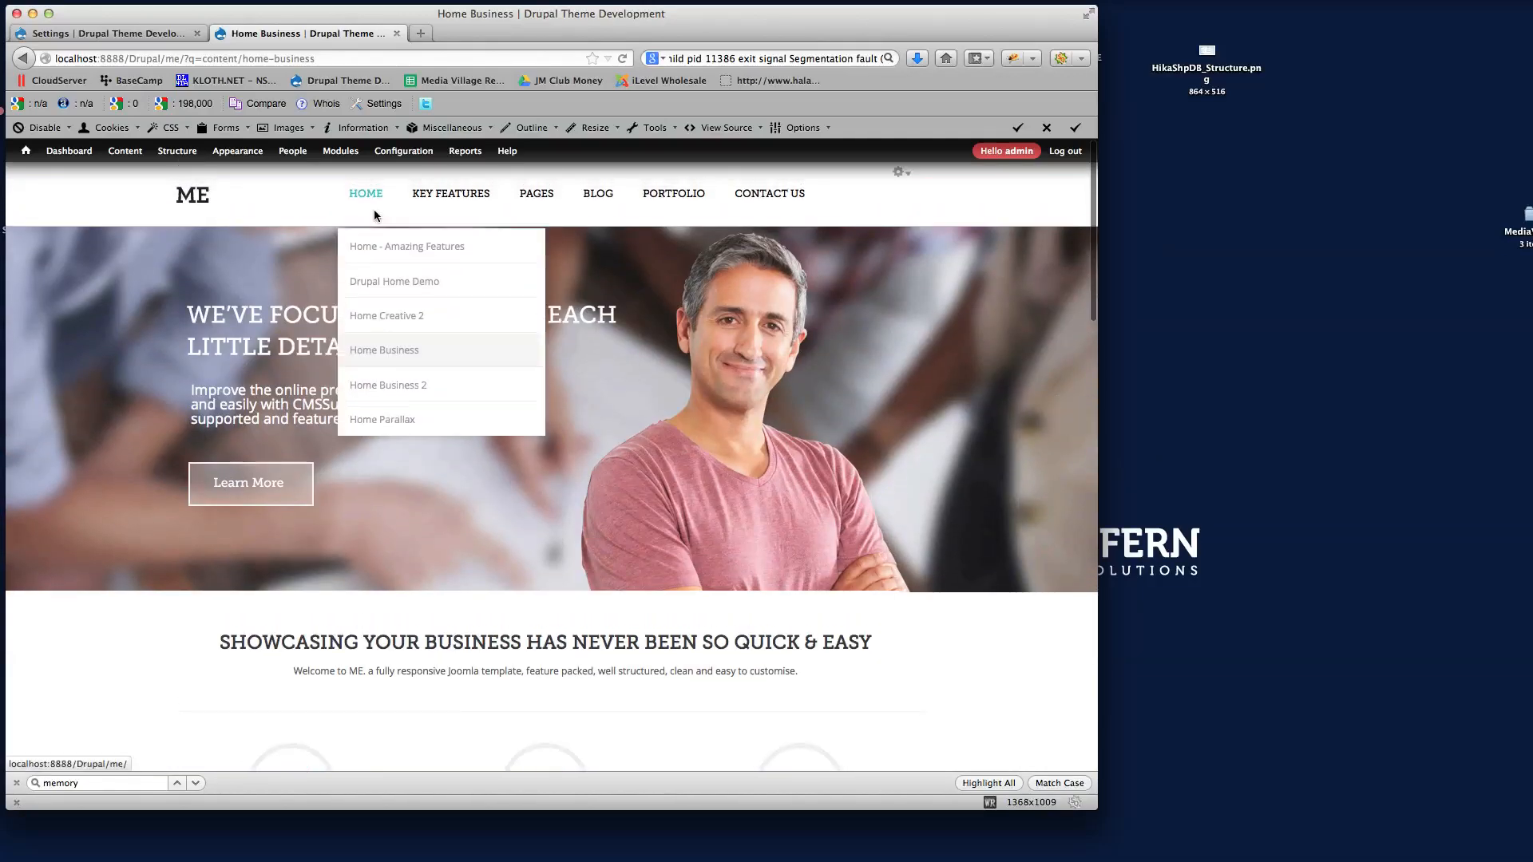
click(384, 279)
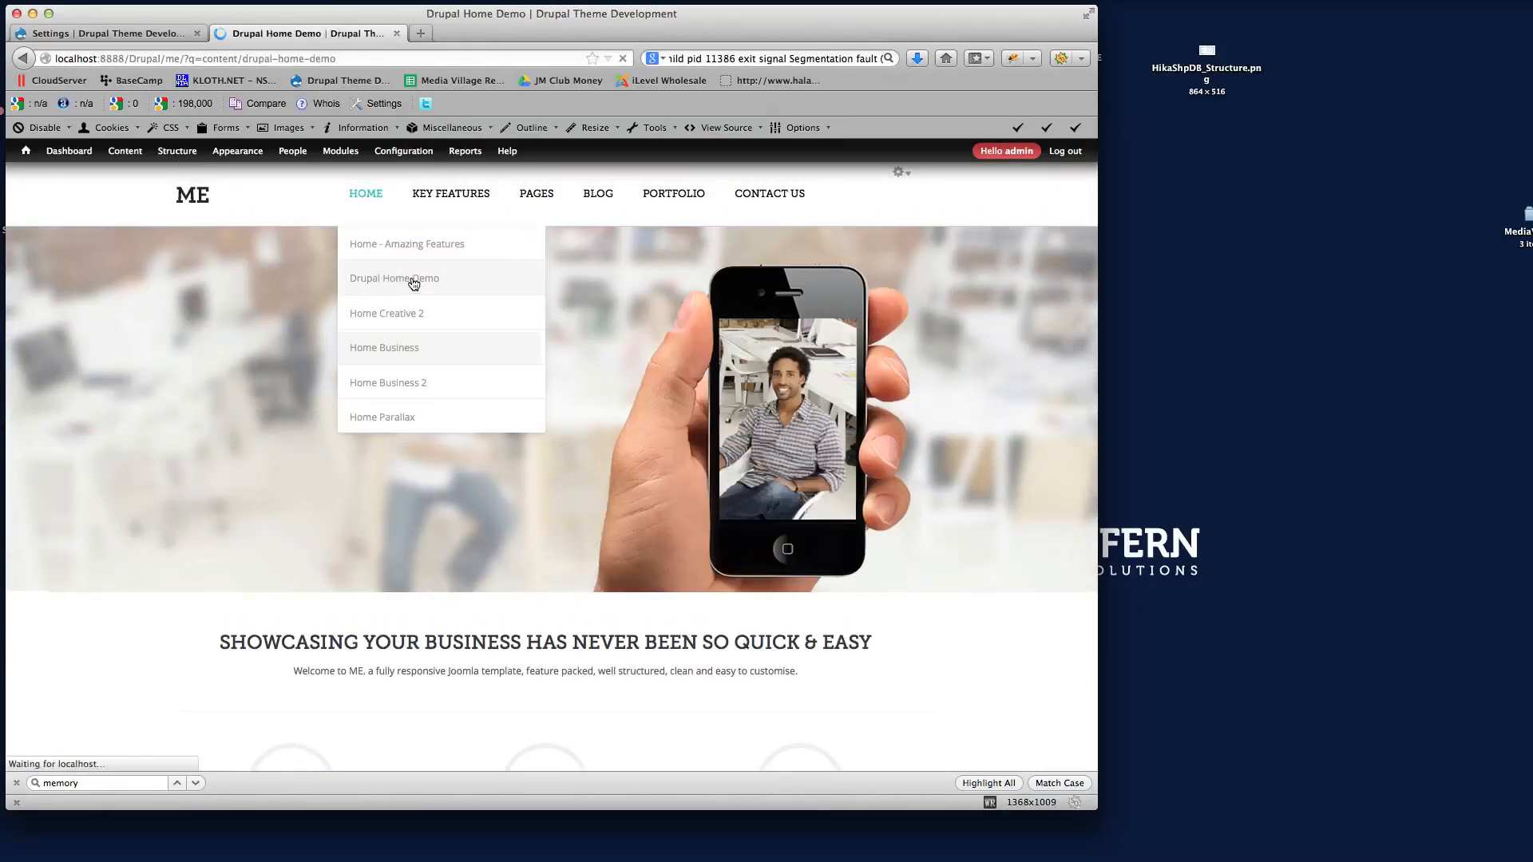
scroll(918, 553, down, 5)
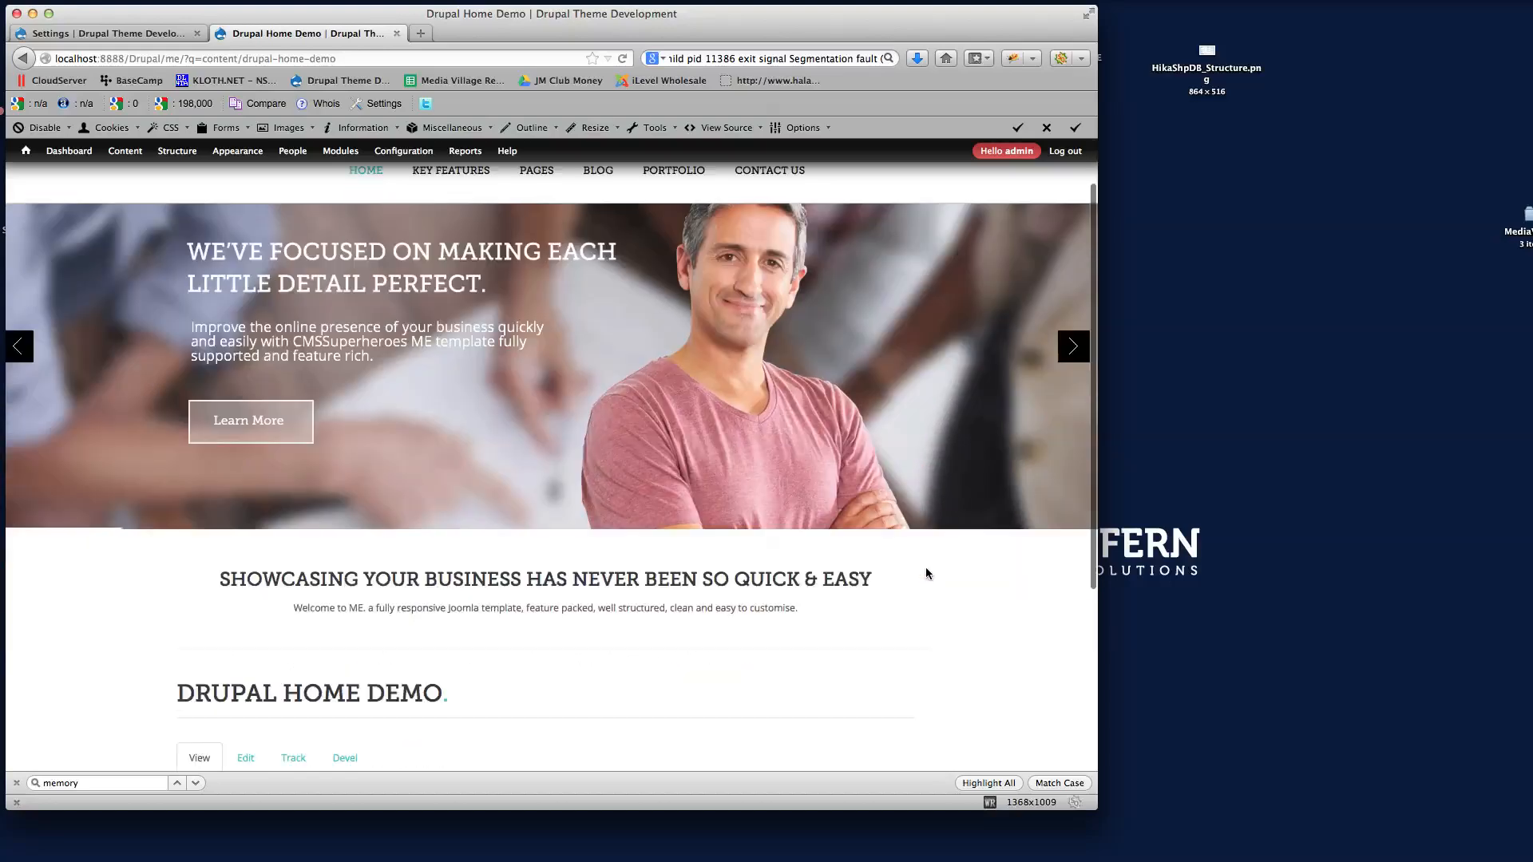
scroll(941, 527, up, 2)
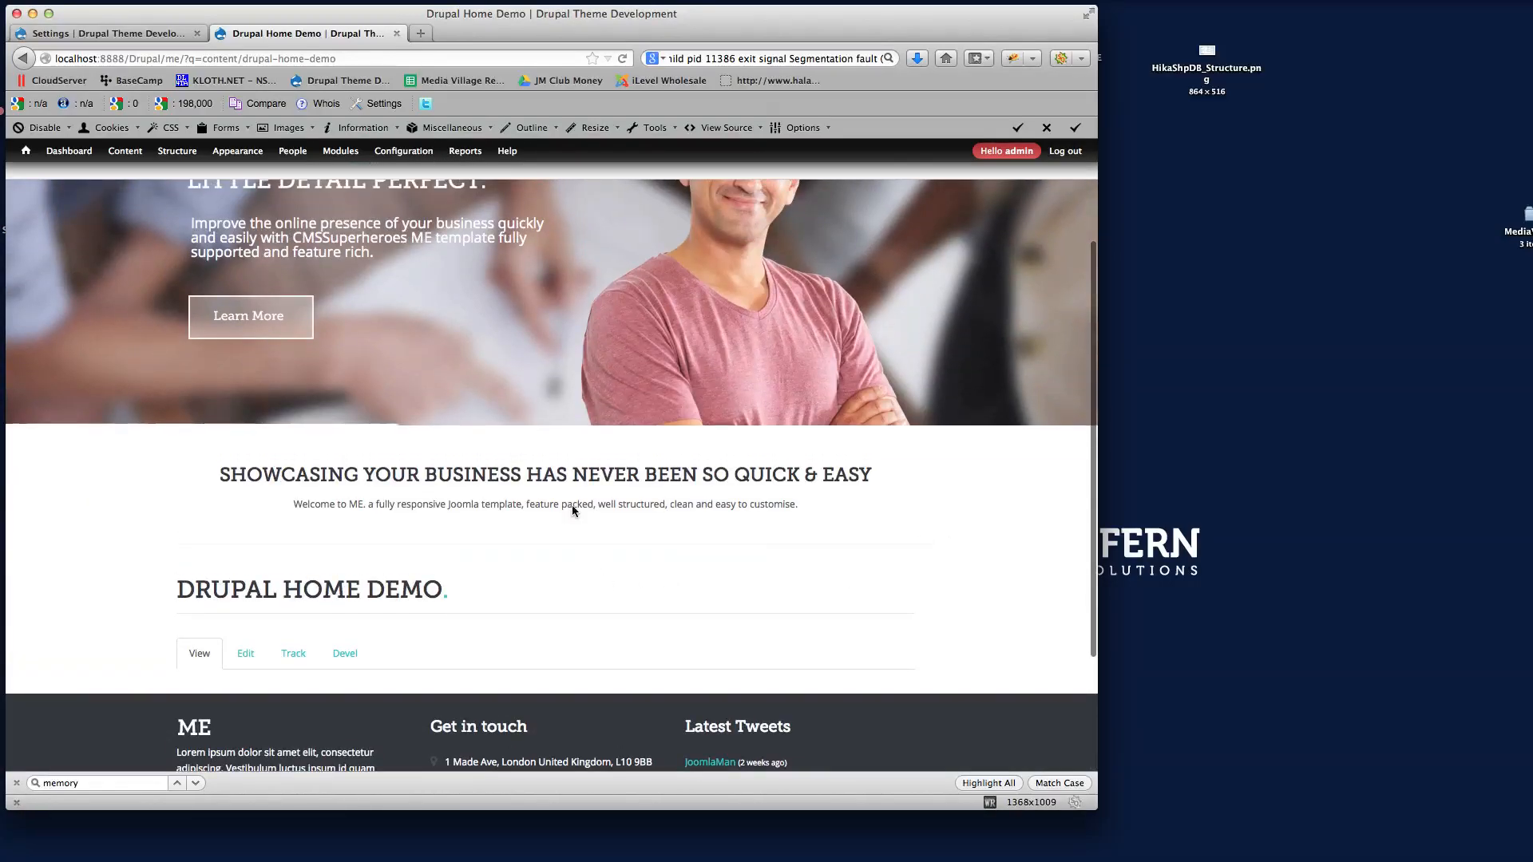
Set the Content region's section to None in the Drupal Home Demo template, save the configuration and reload the demo page
click(126, 36)
scroll(716, 640, down, 5)
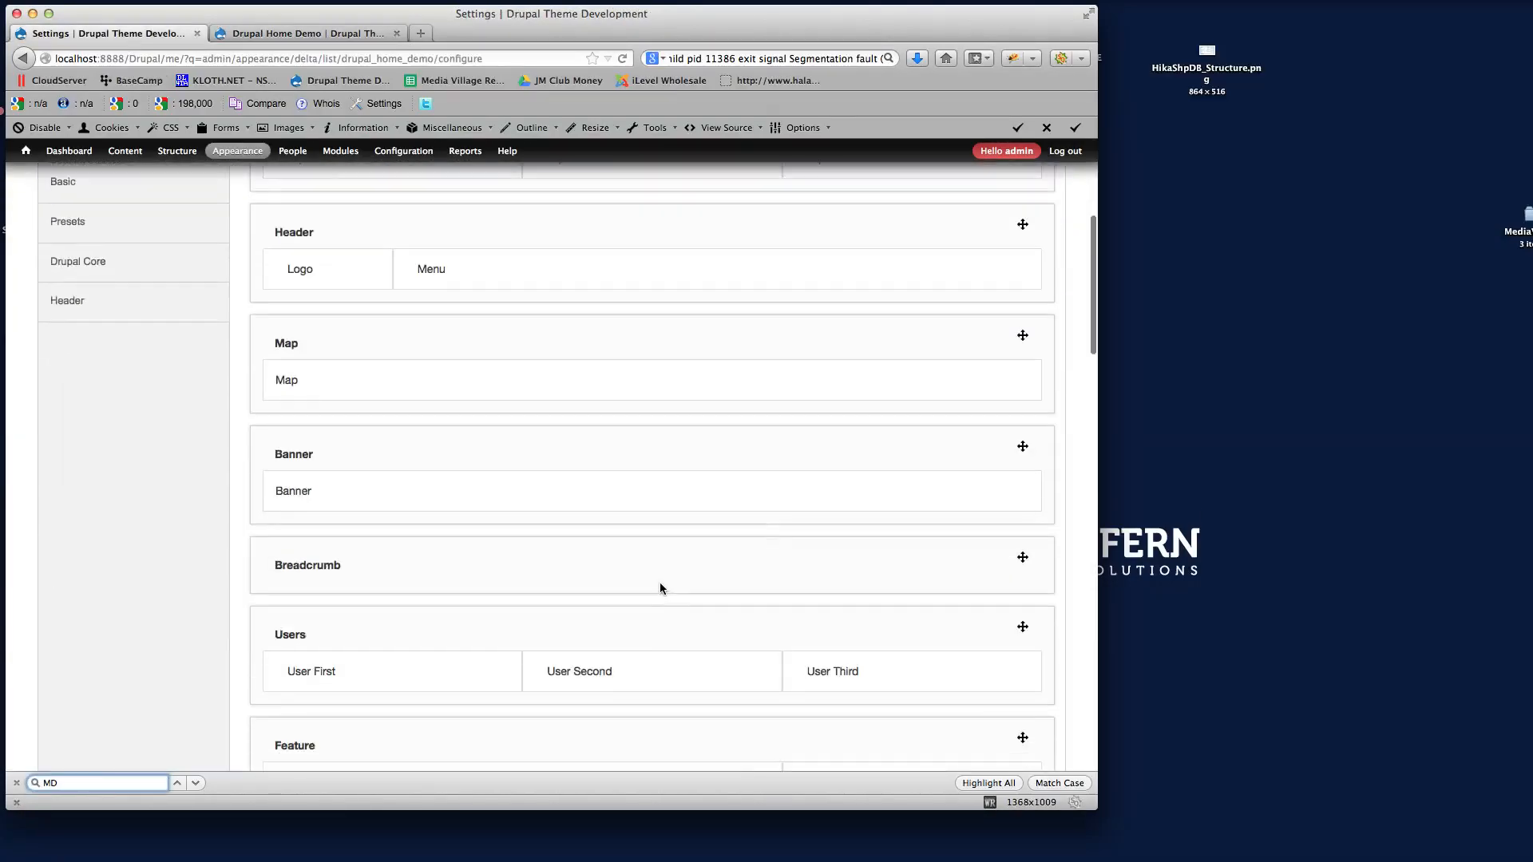
scroll(646, 579, down, 5)
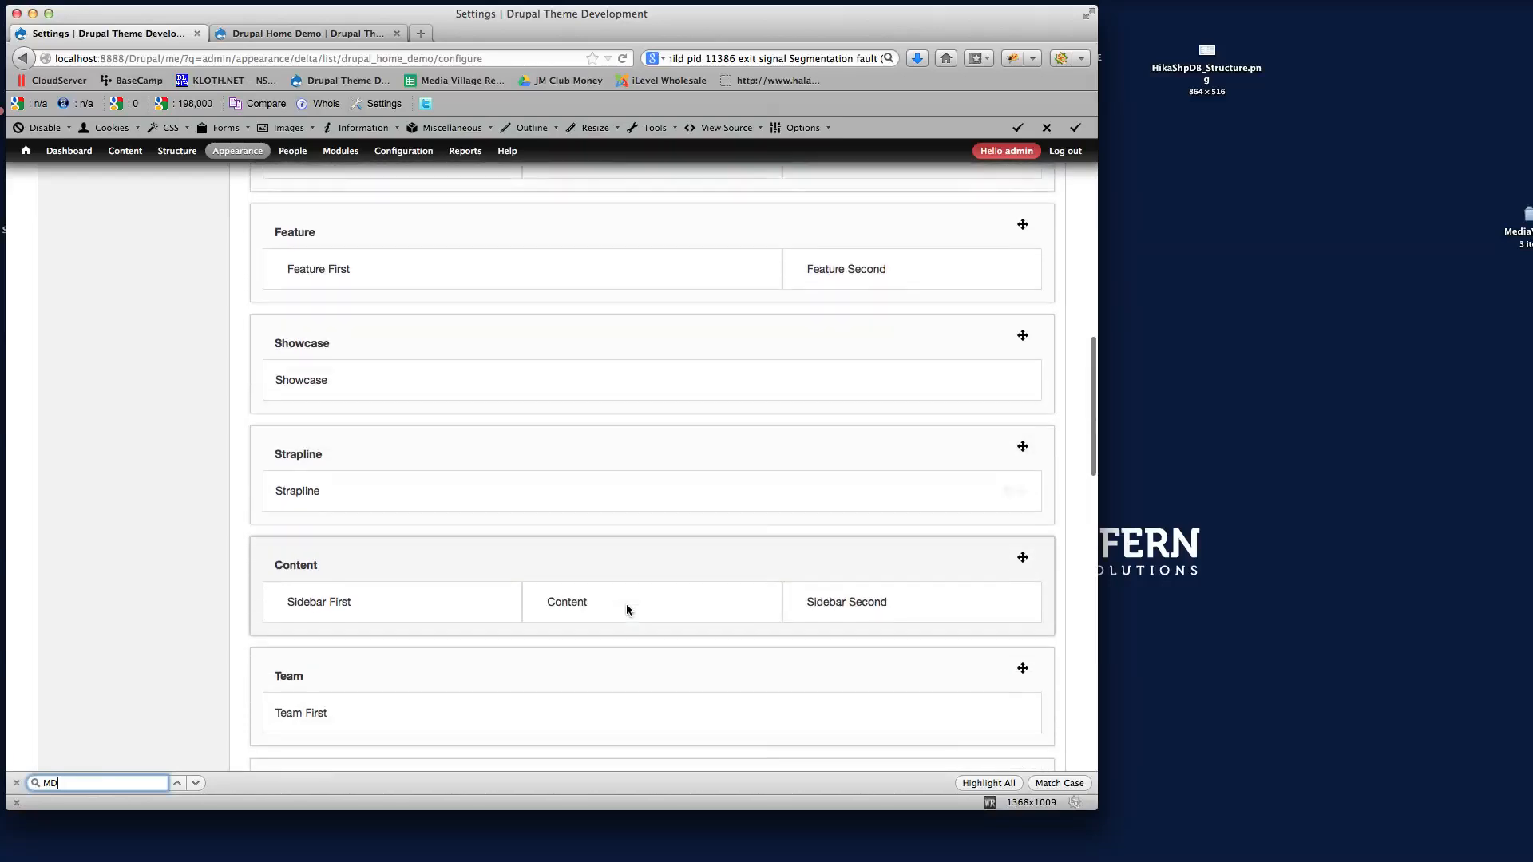
click(737, 551)
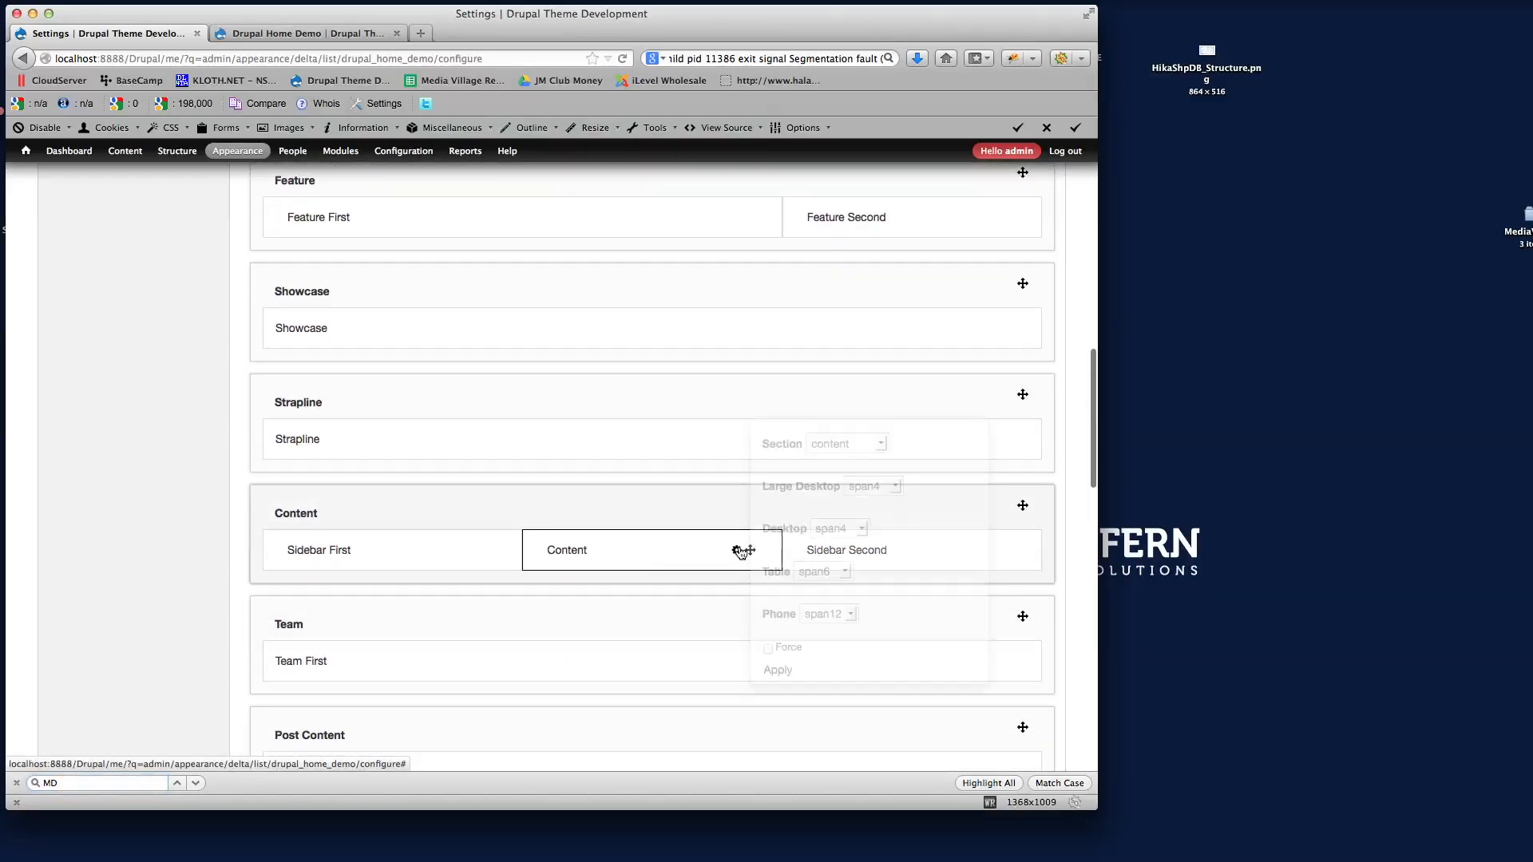
click(846, 444)
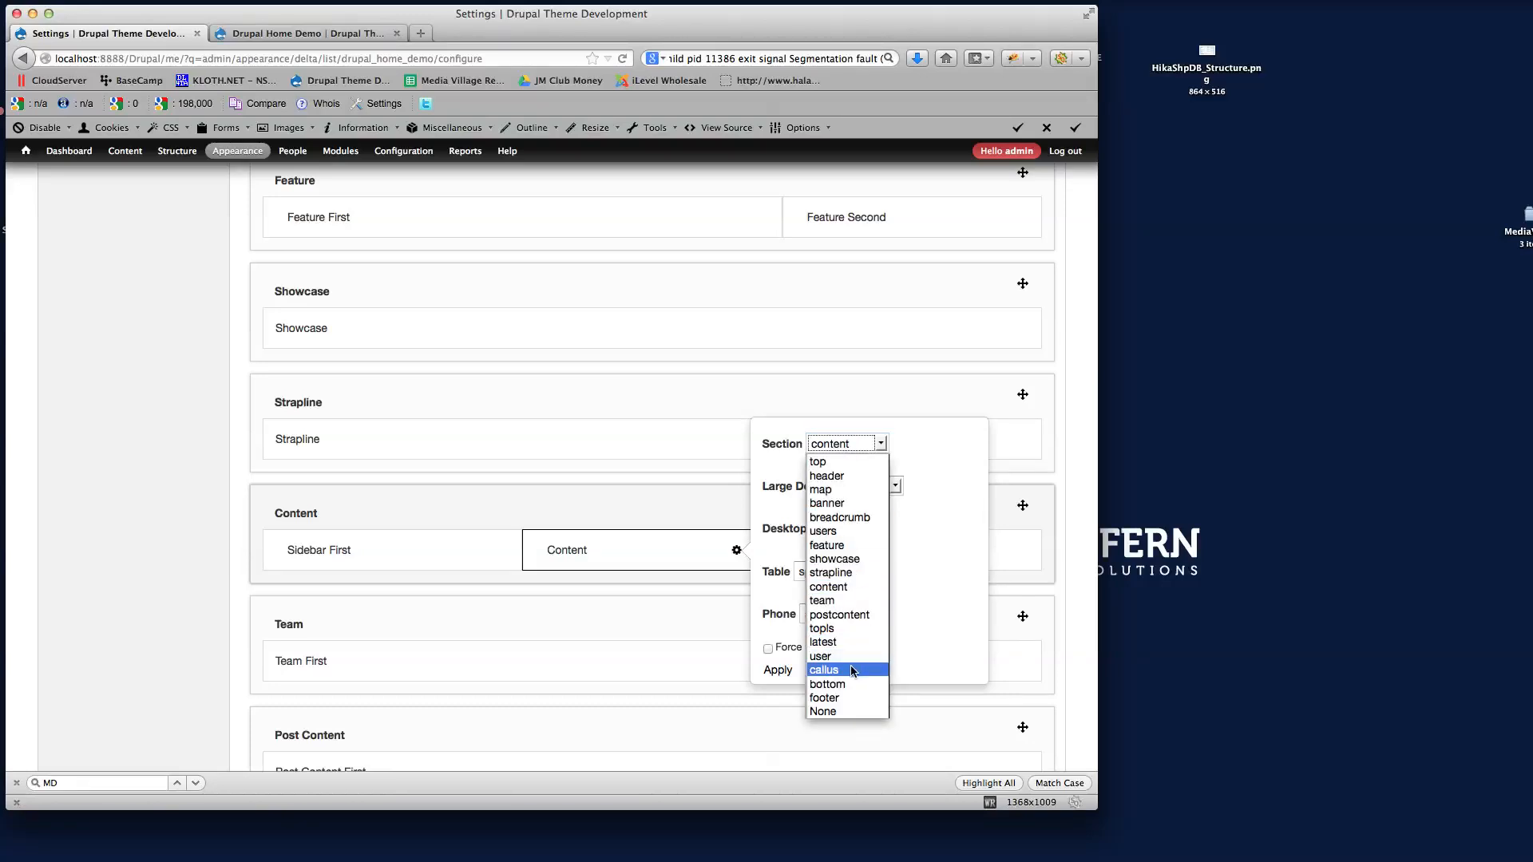
click(827, 710)
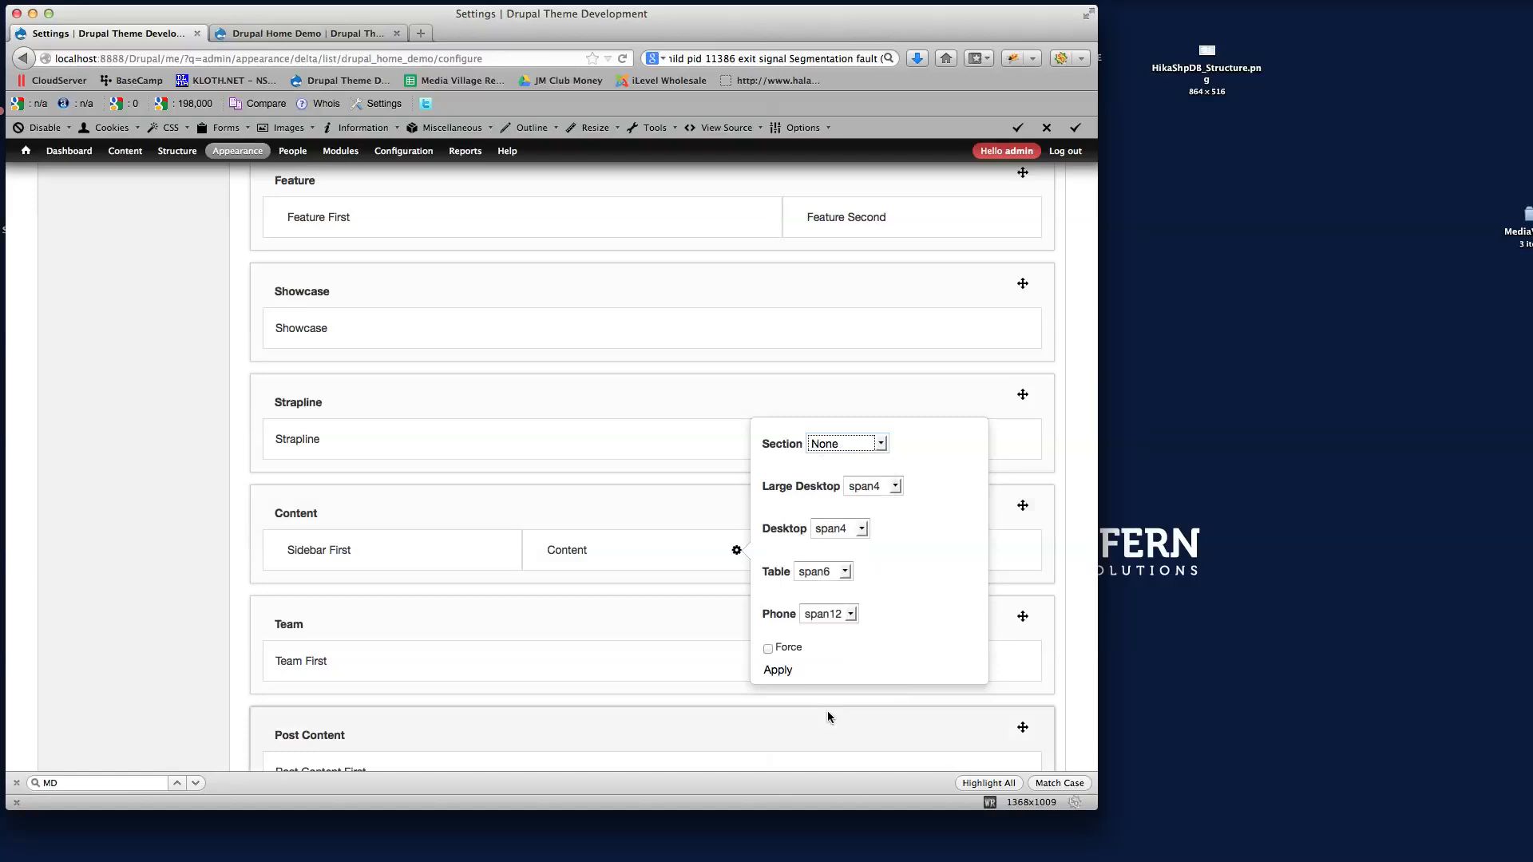
click(778, 672)
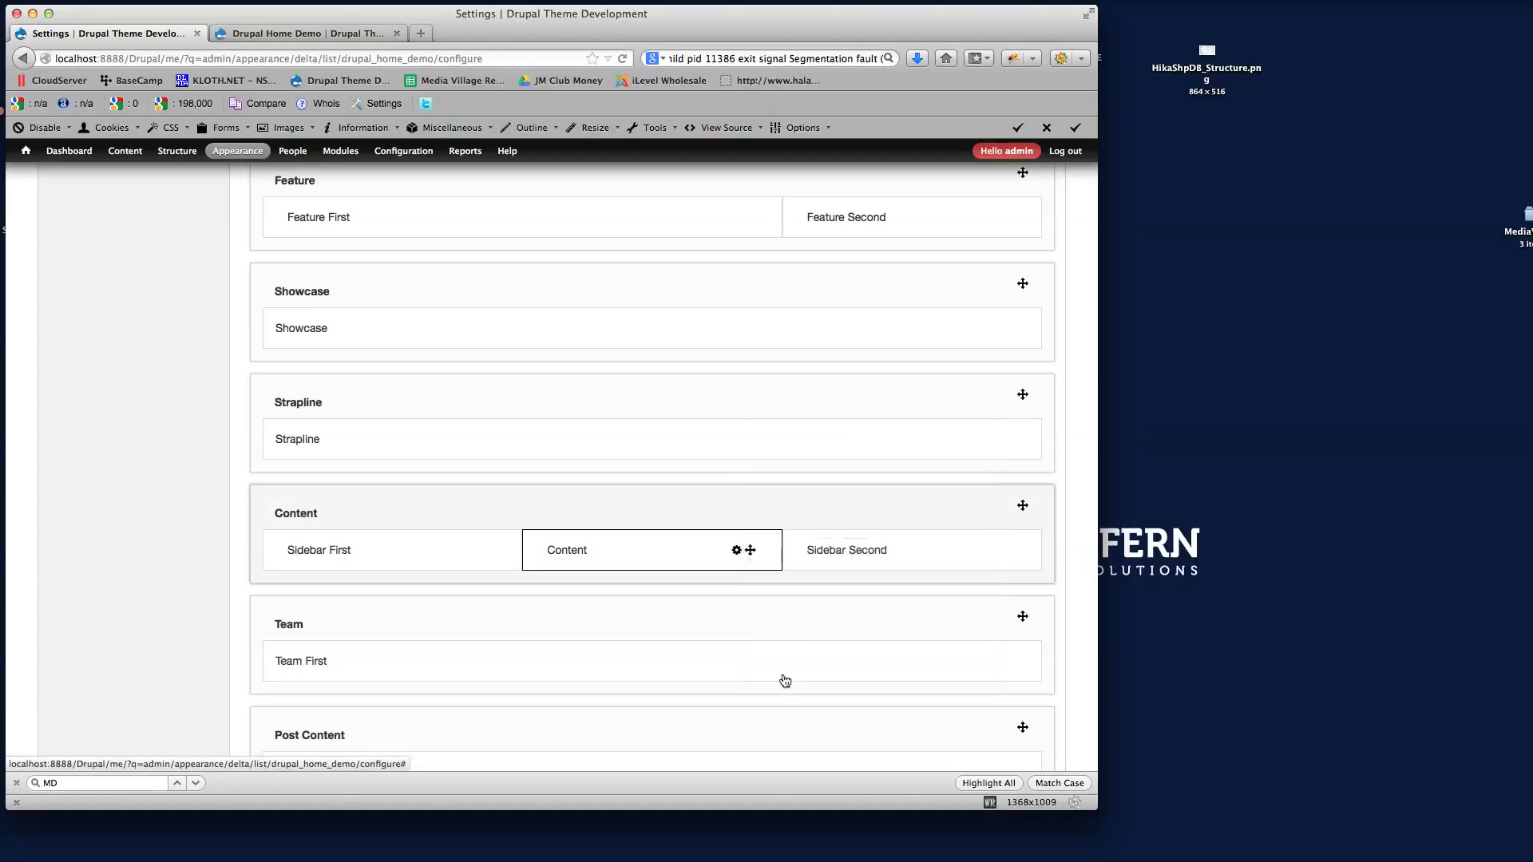
scroll(788, 662, down, 15)
click(102, 702)
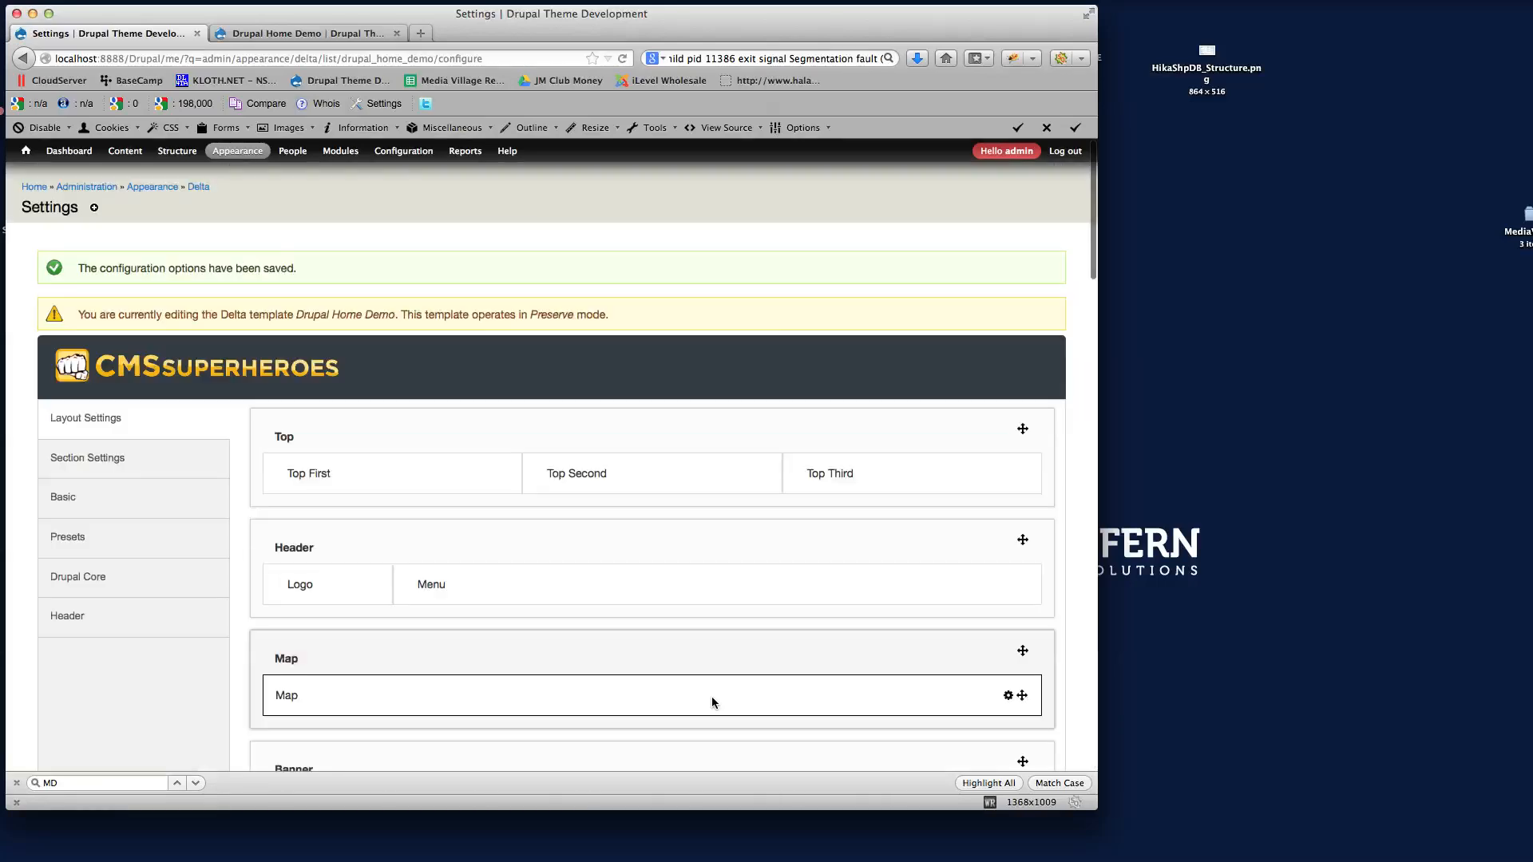
click(320, 35)
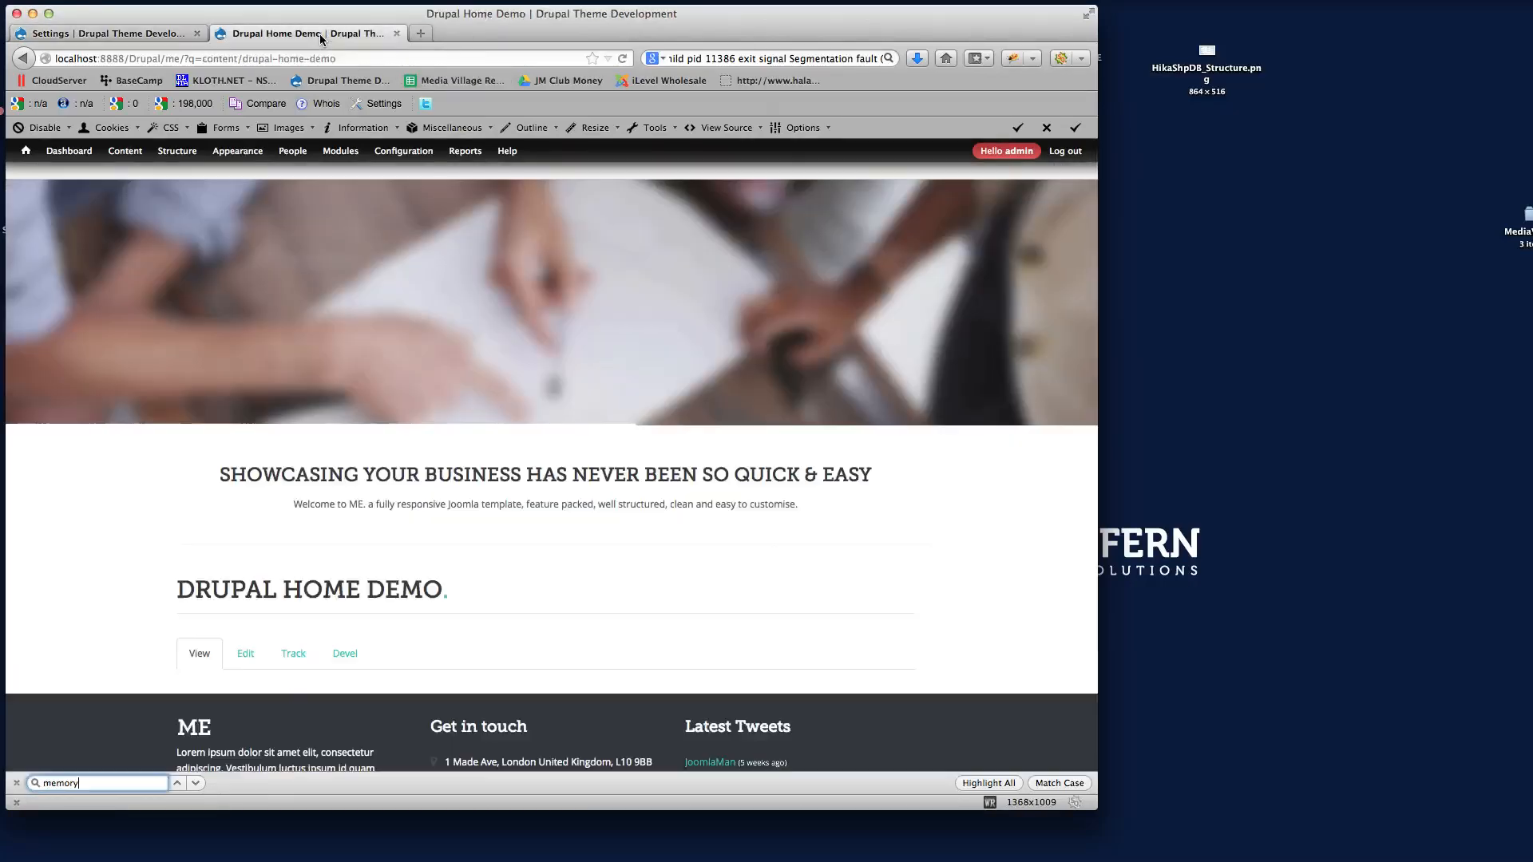
click(623, 59)
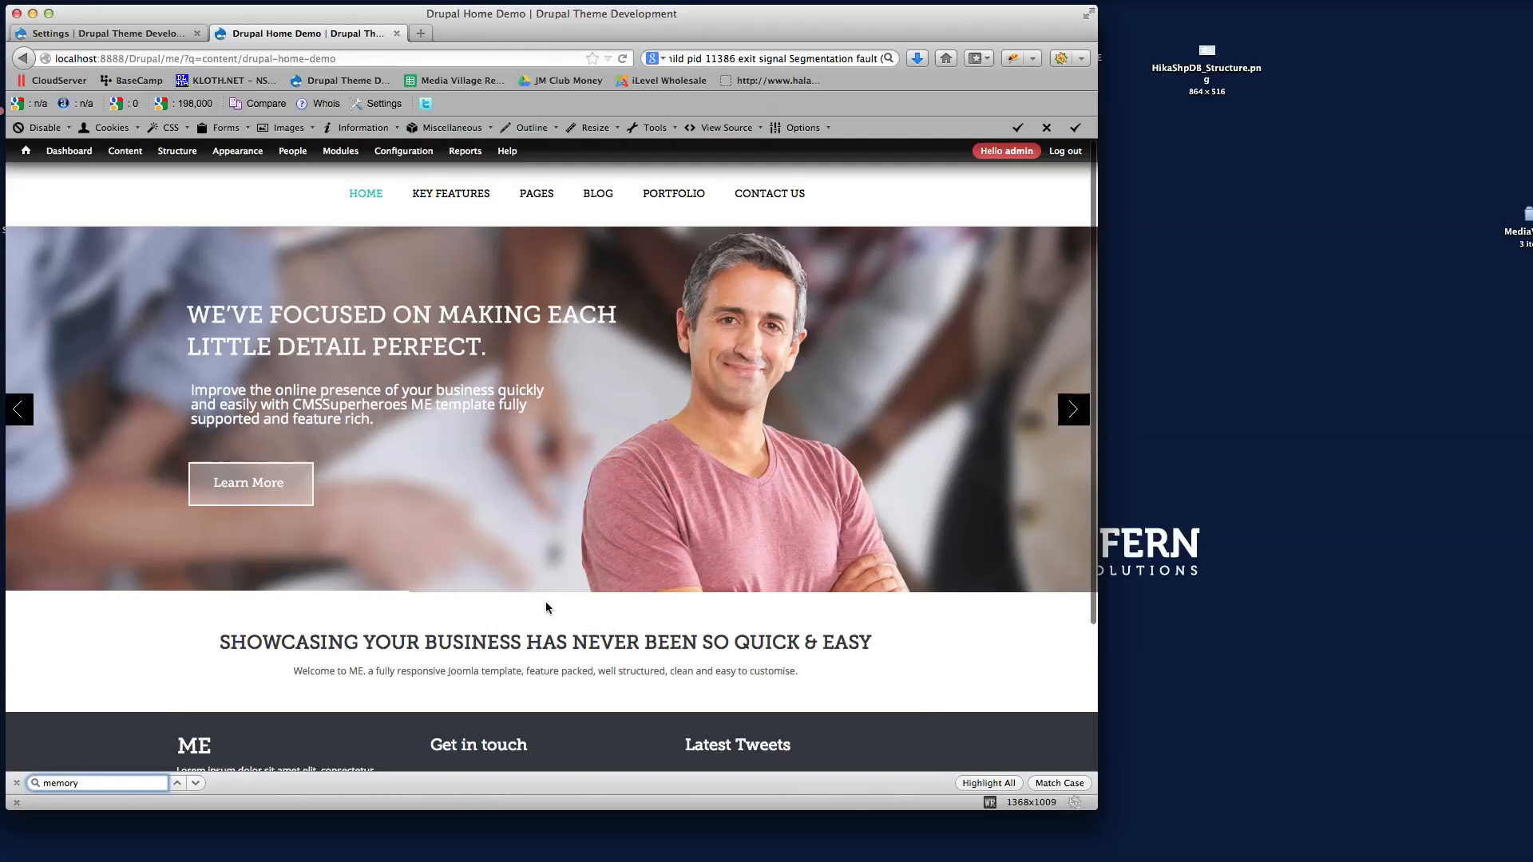
Configure the Responsive Design block from the Home Business page, adding node/95 to its listed pages, and save the block
mouse_move(366, 196)
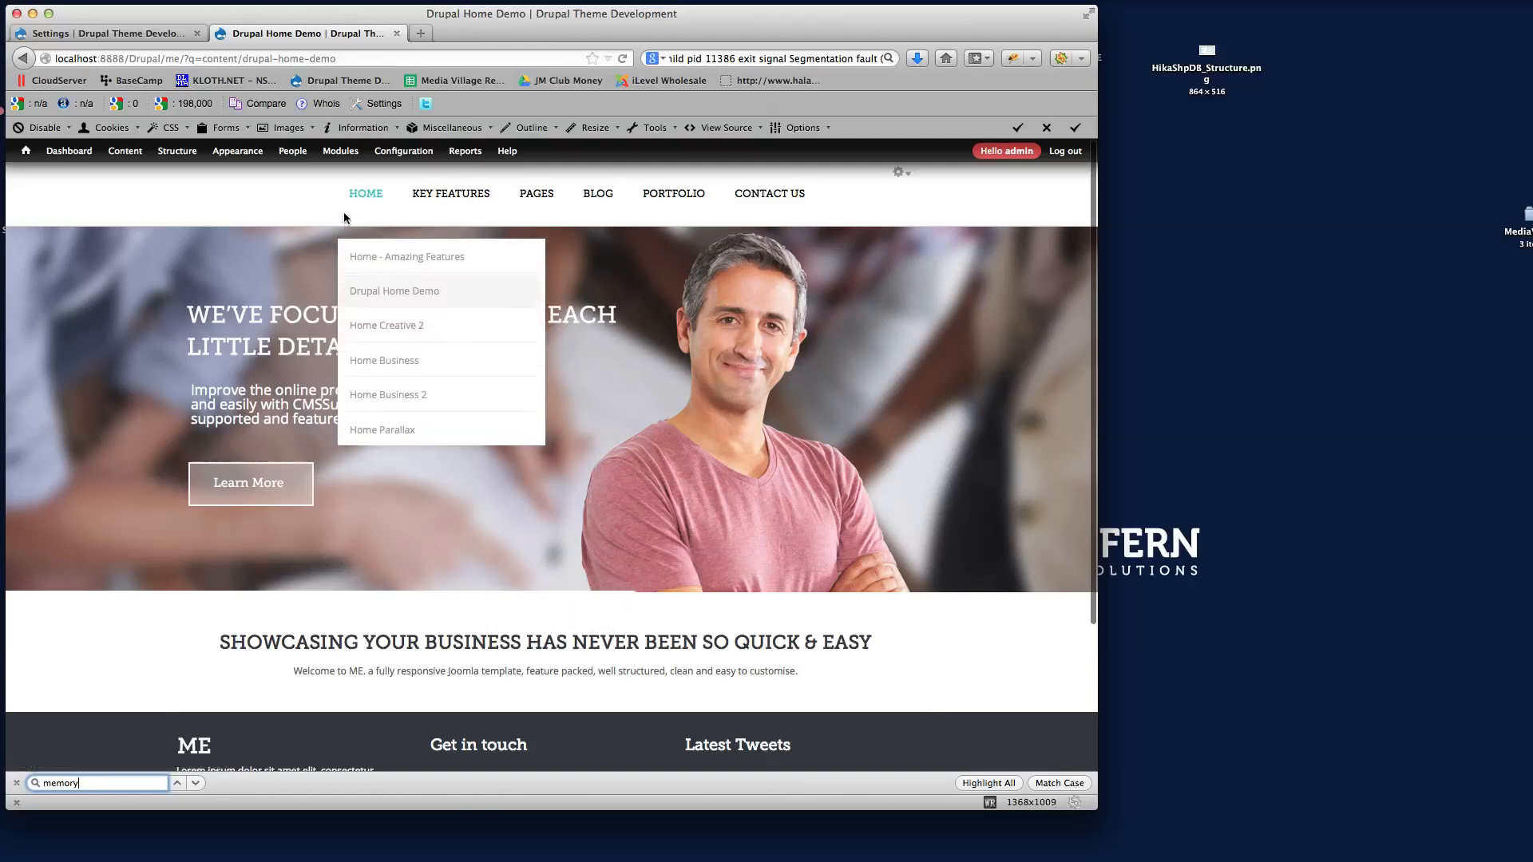
click(385, 349)
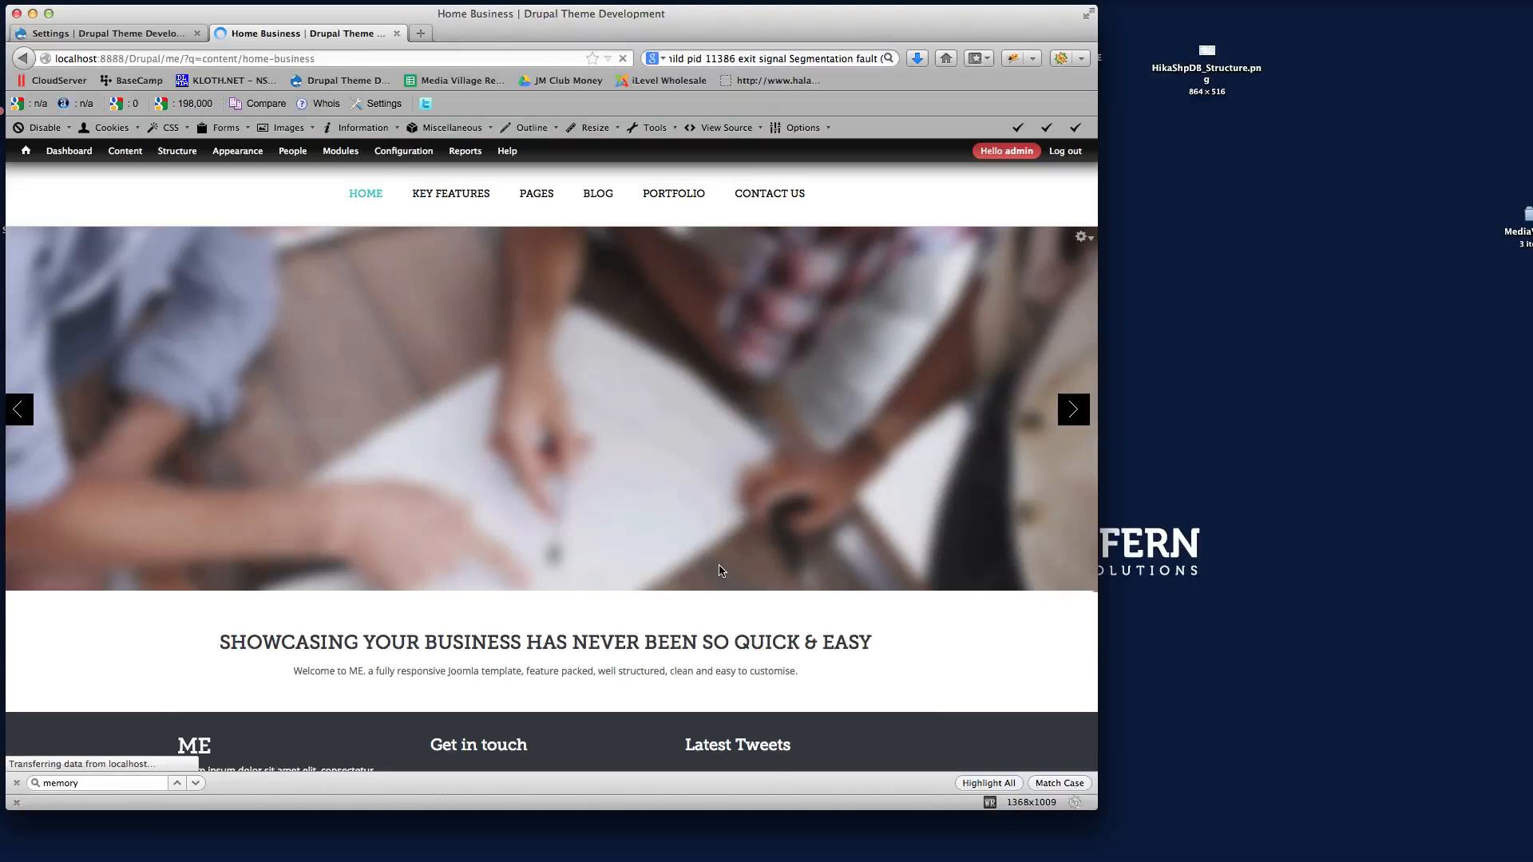
scroll(702, 563, down, 5)
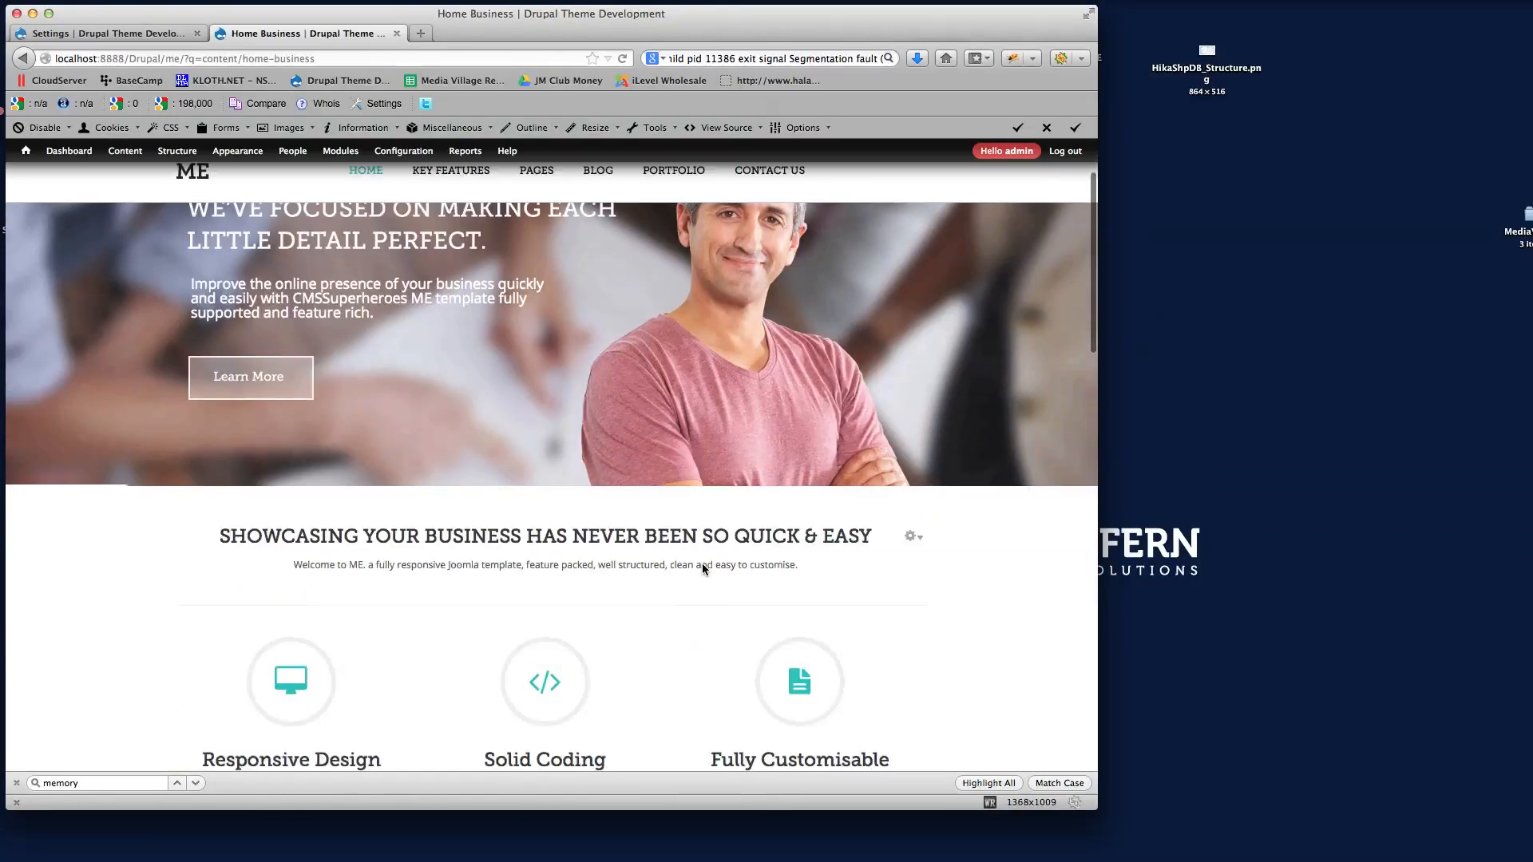
scroll(468, 496, down, 2)
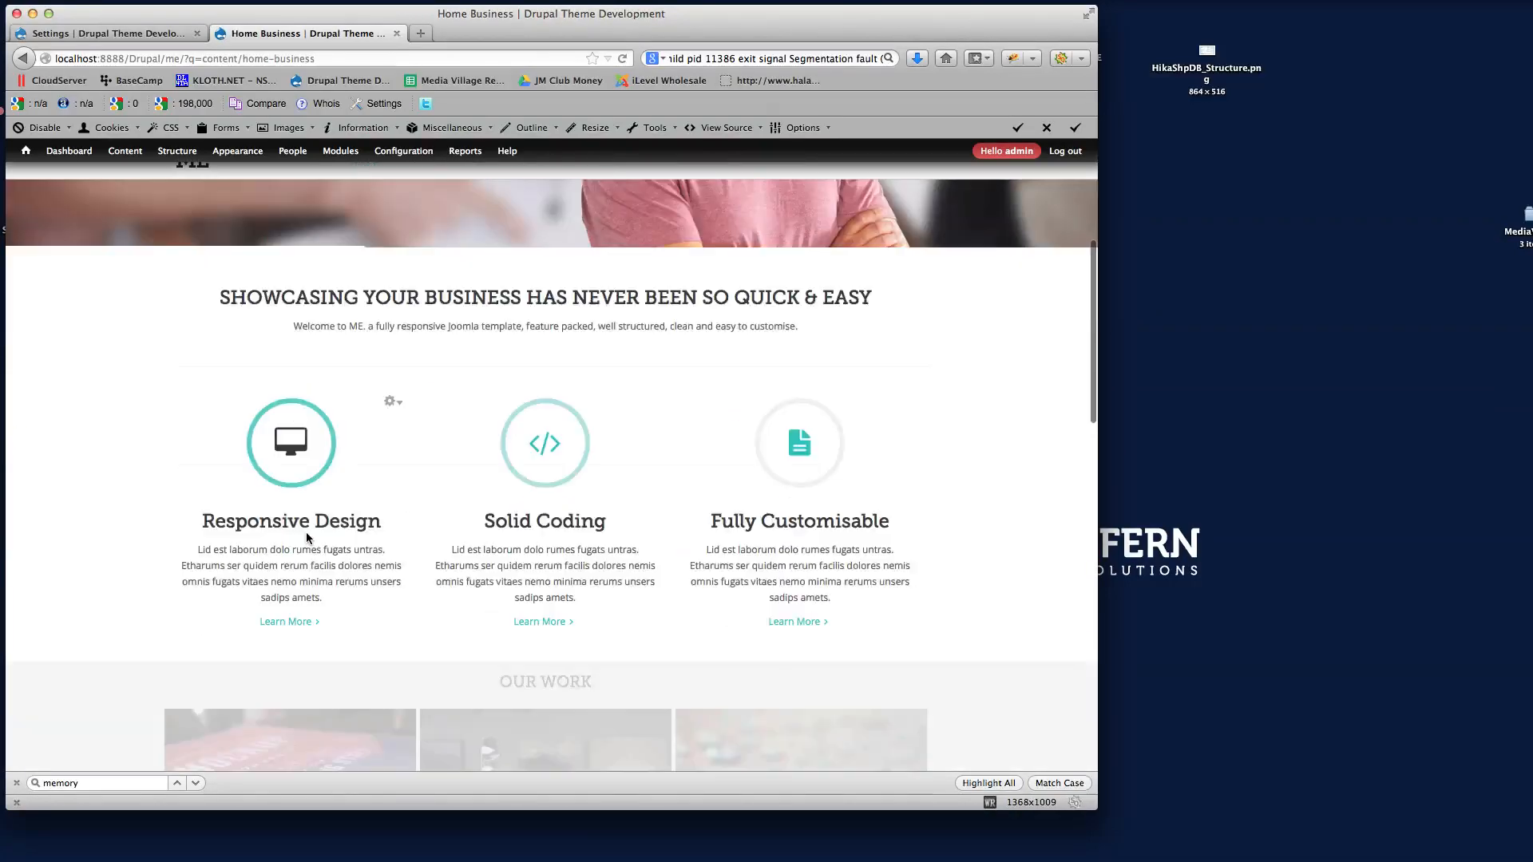
click(392, 401)
click(378, 415)
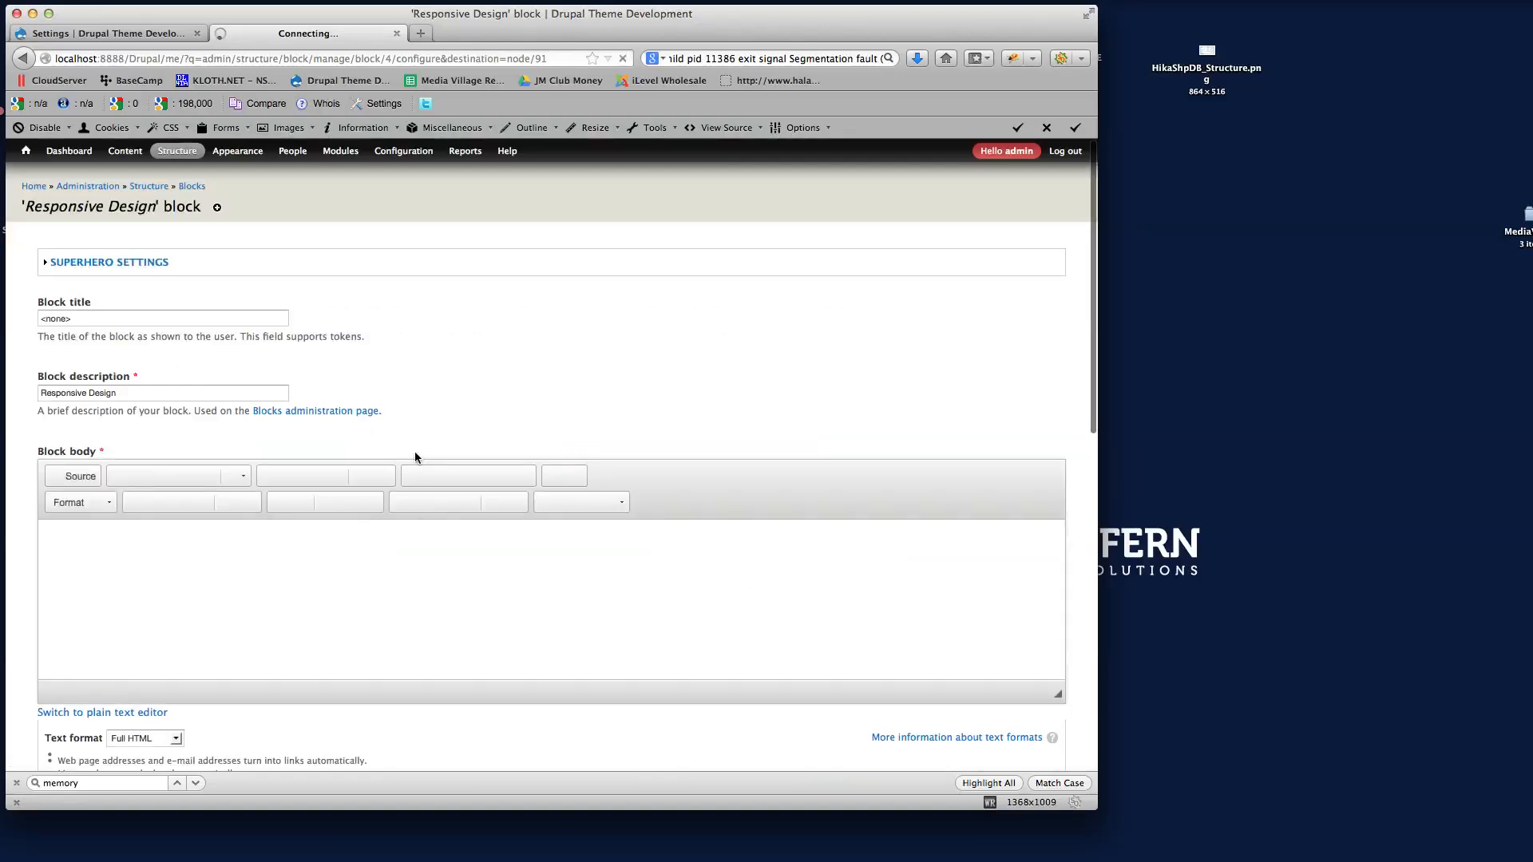
scroll(519, 337, down, 10)
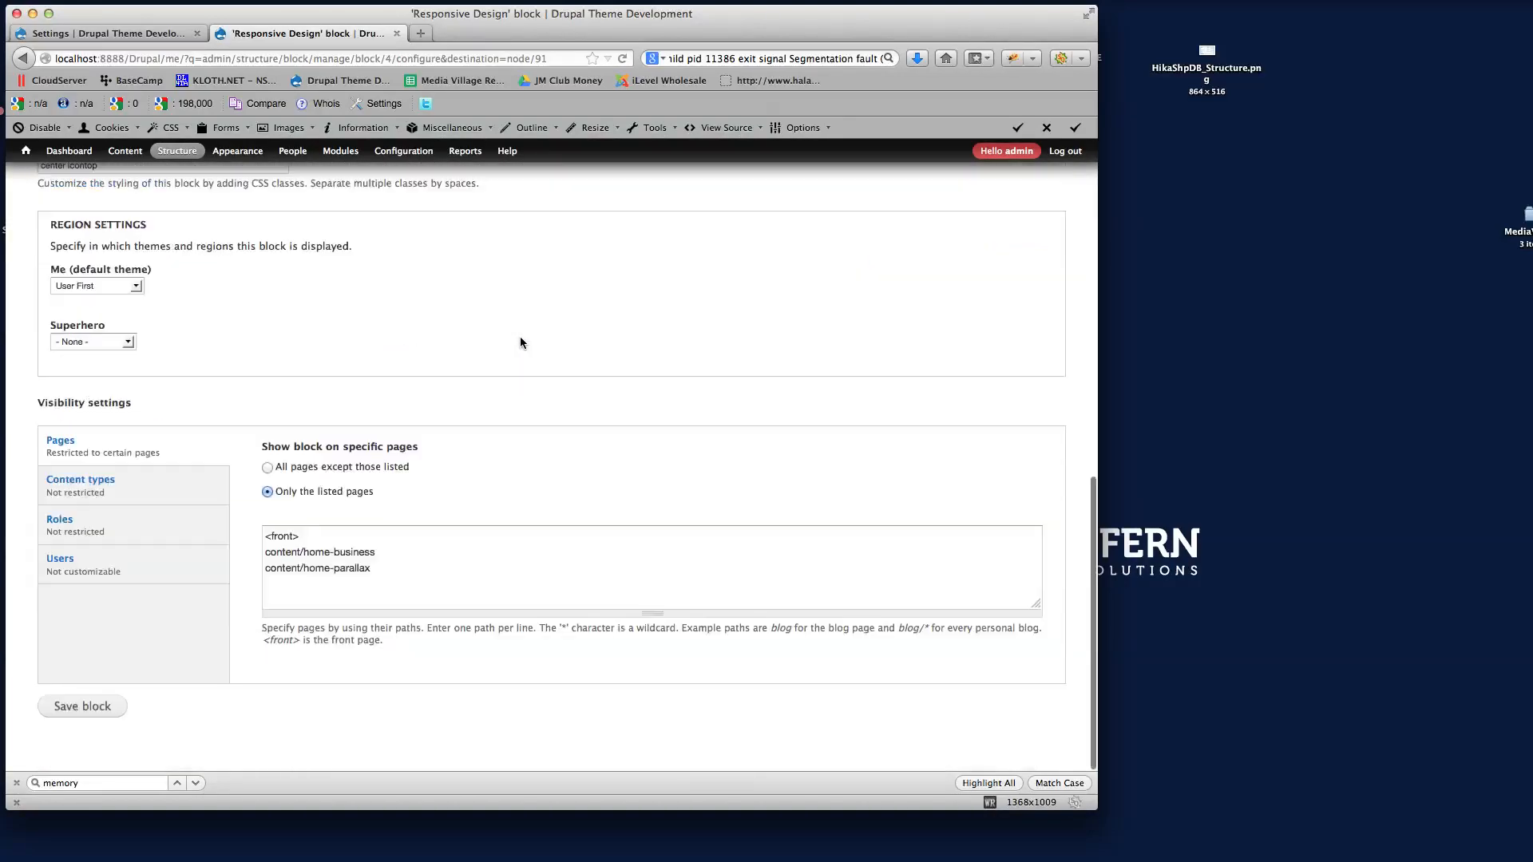
click(358, 594)
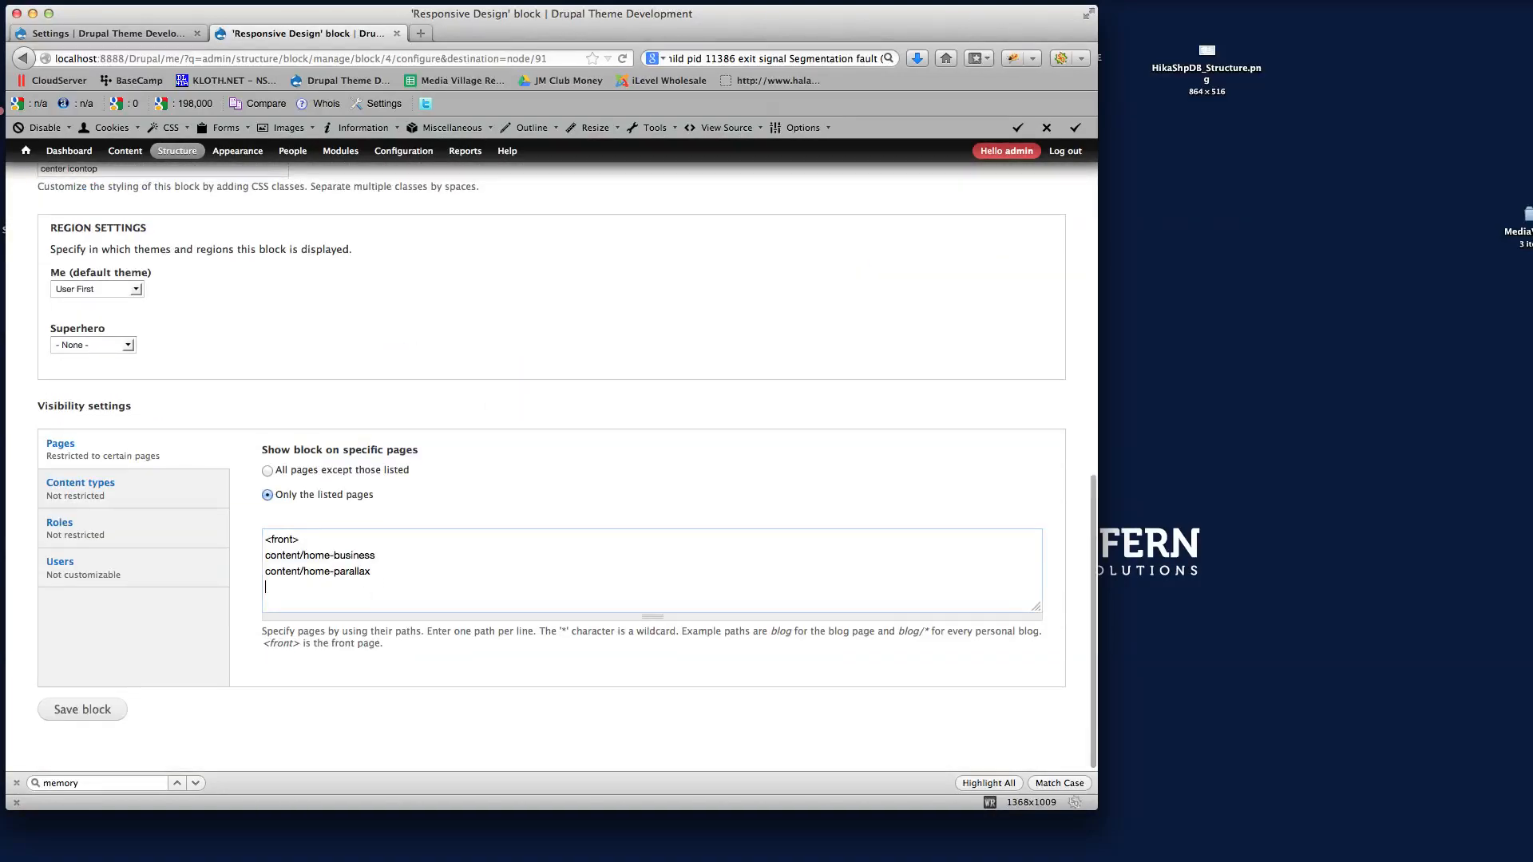
text(node/95)
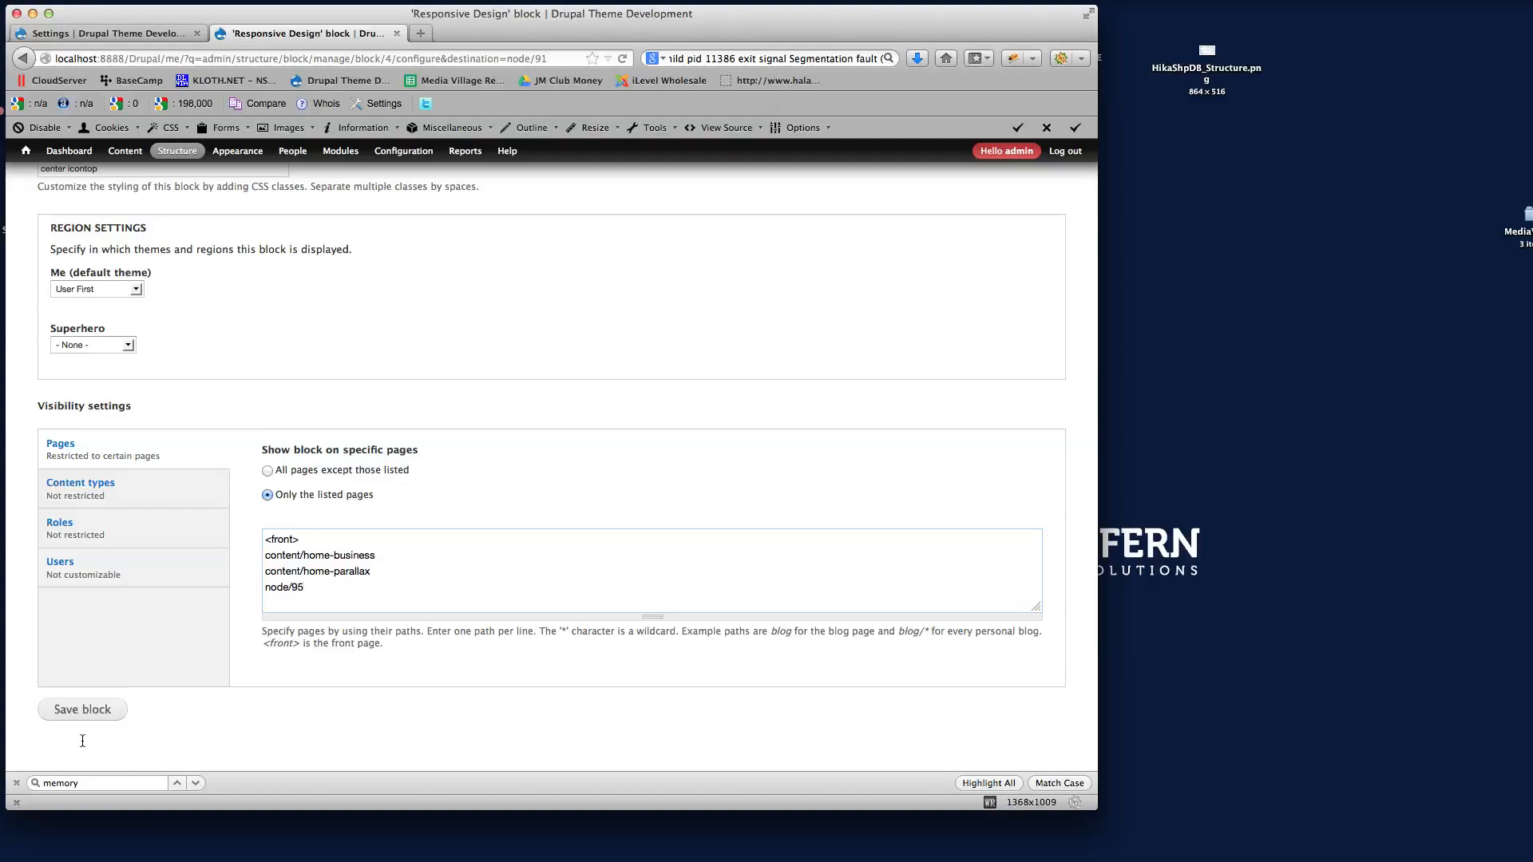
click(78, 708)
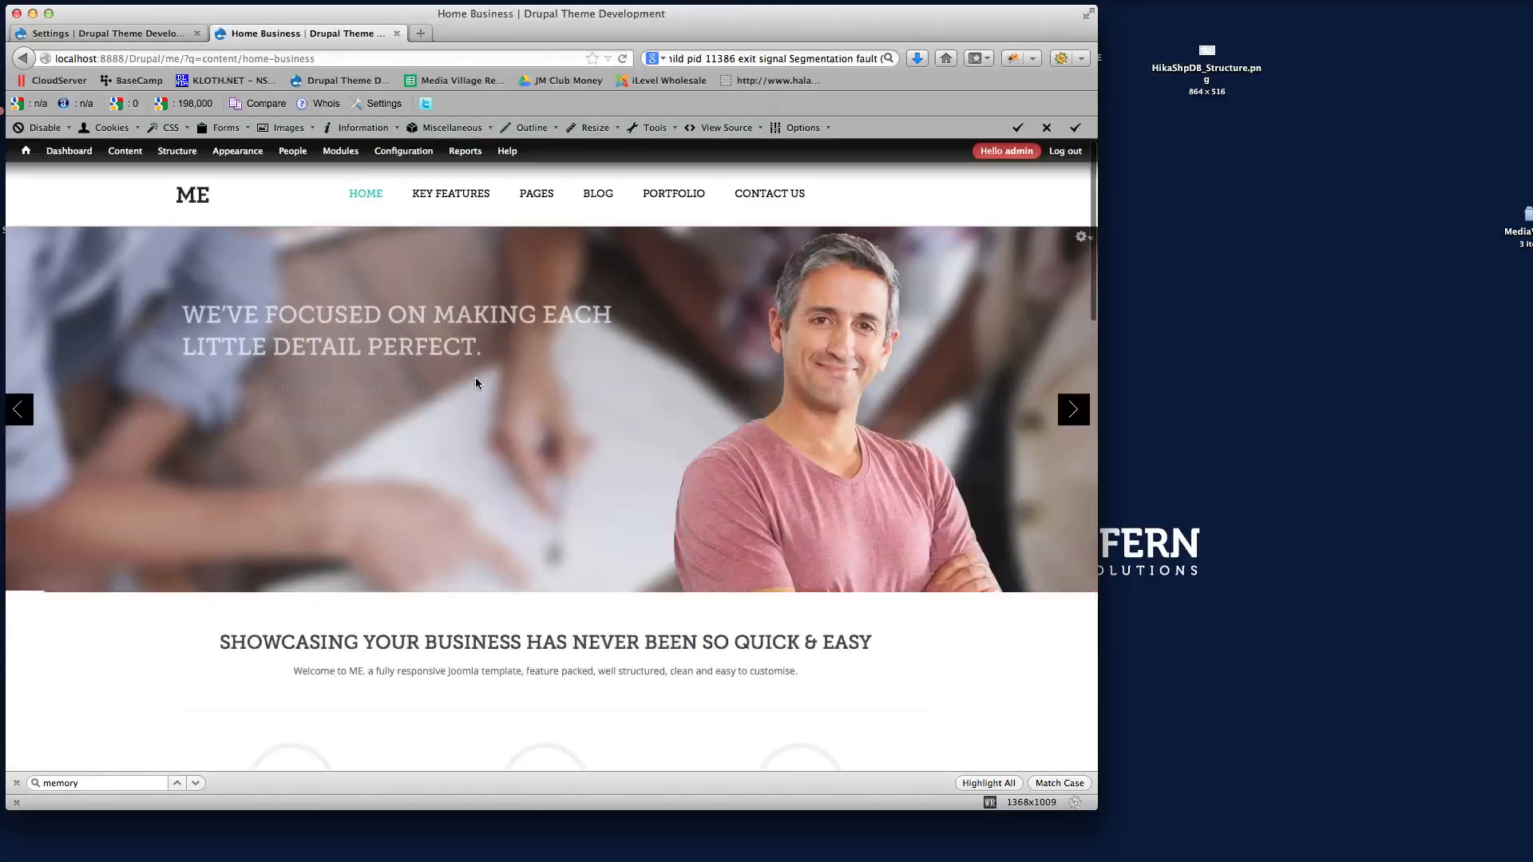
Configure the Solid Coding block from the Home Business page, adding node/95 to its listed pages, and save the block
scroll(518, 523, down, 5)
mouse_move(642, 407)
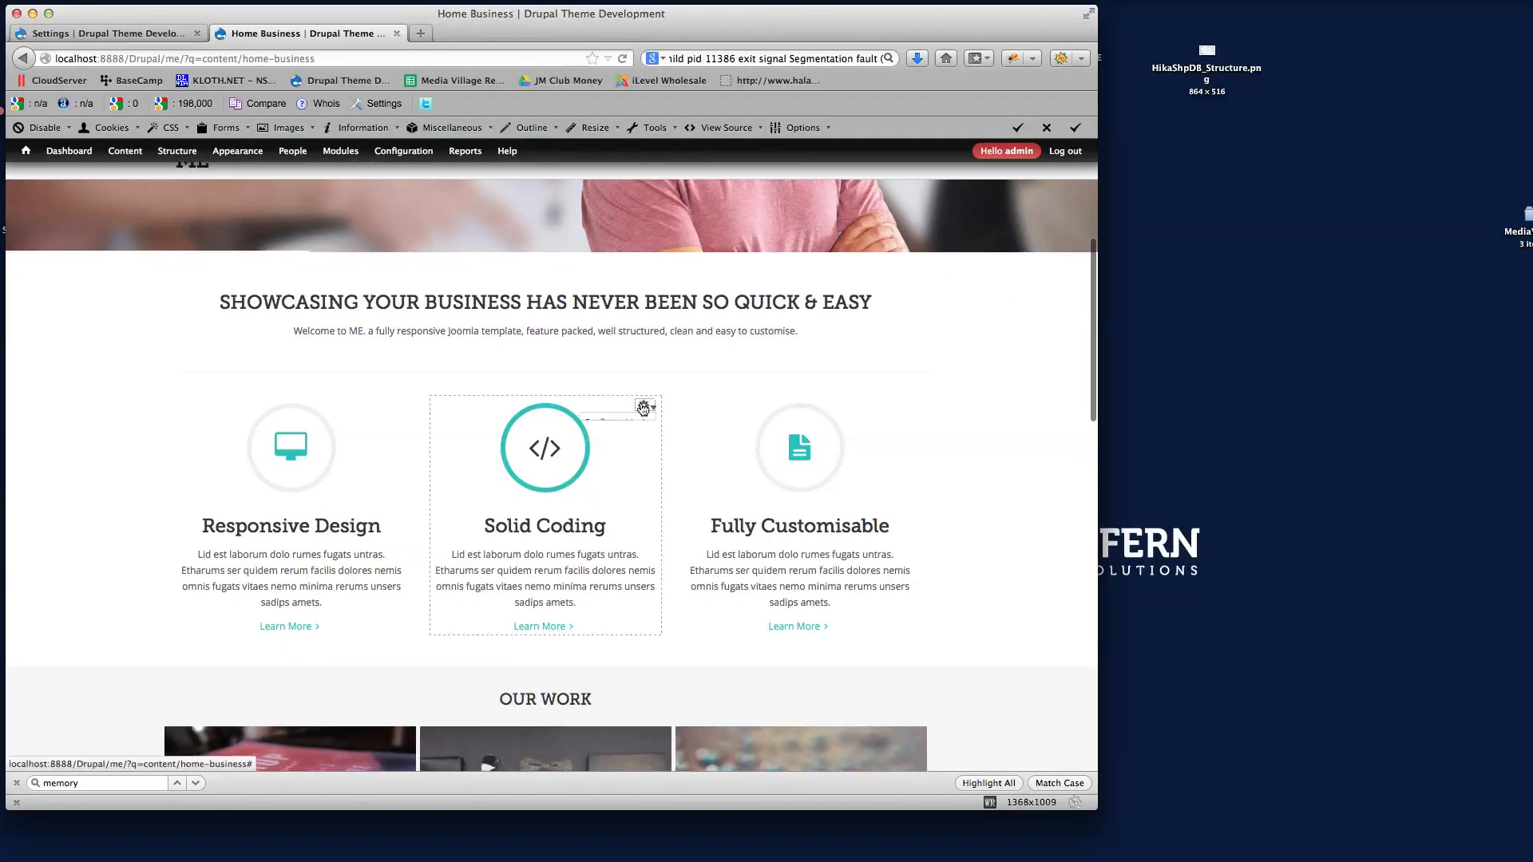
click(606, 424)
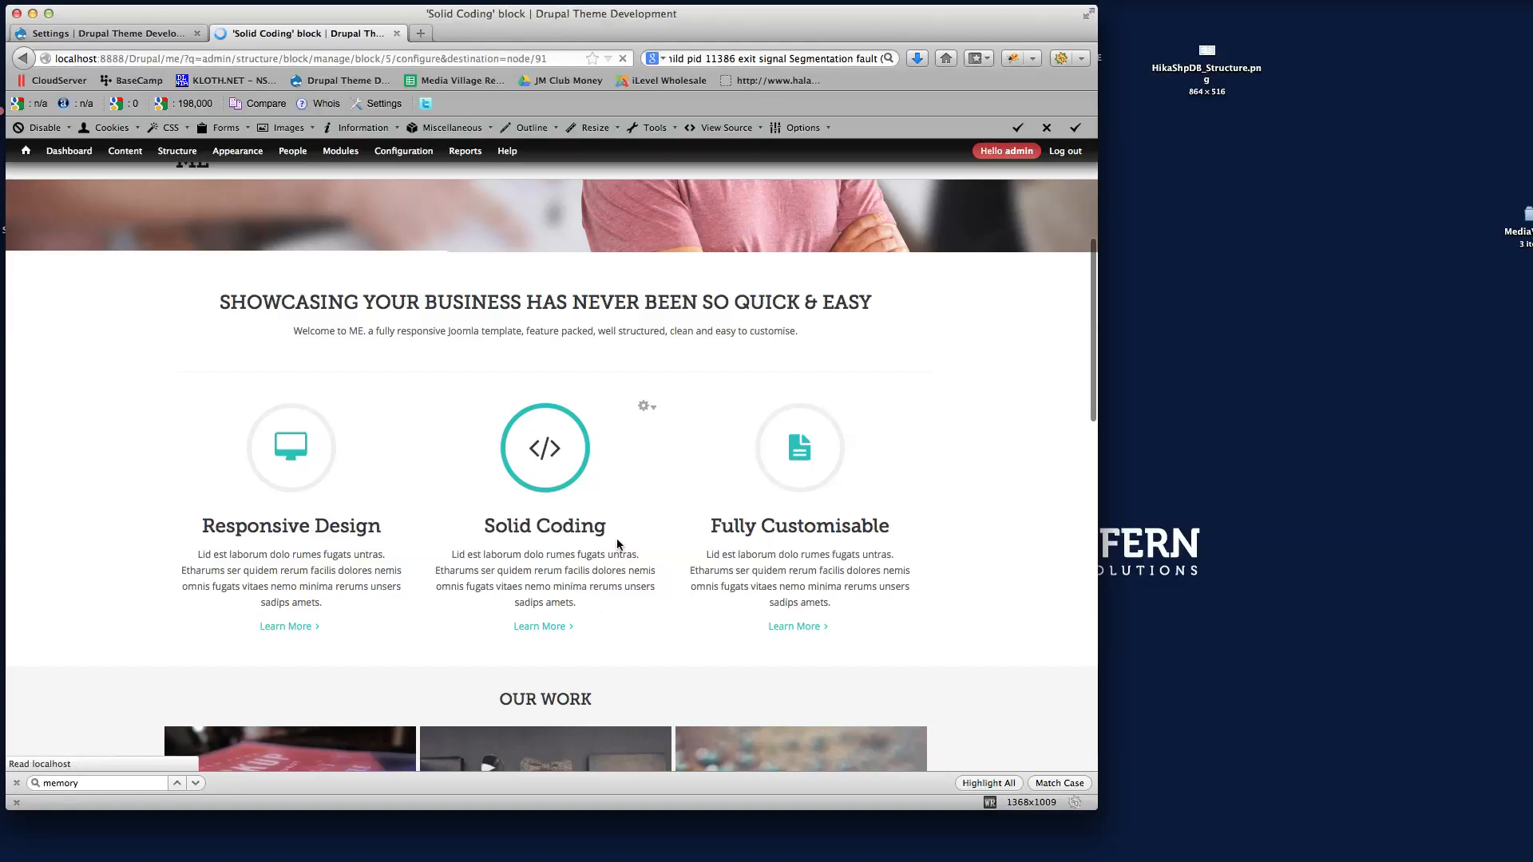
scroll(454, 594, down, 15)
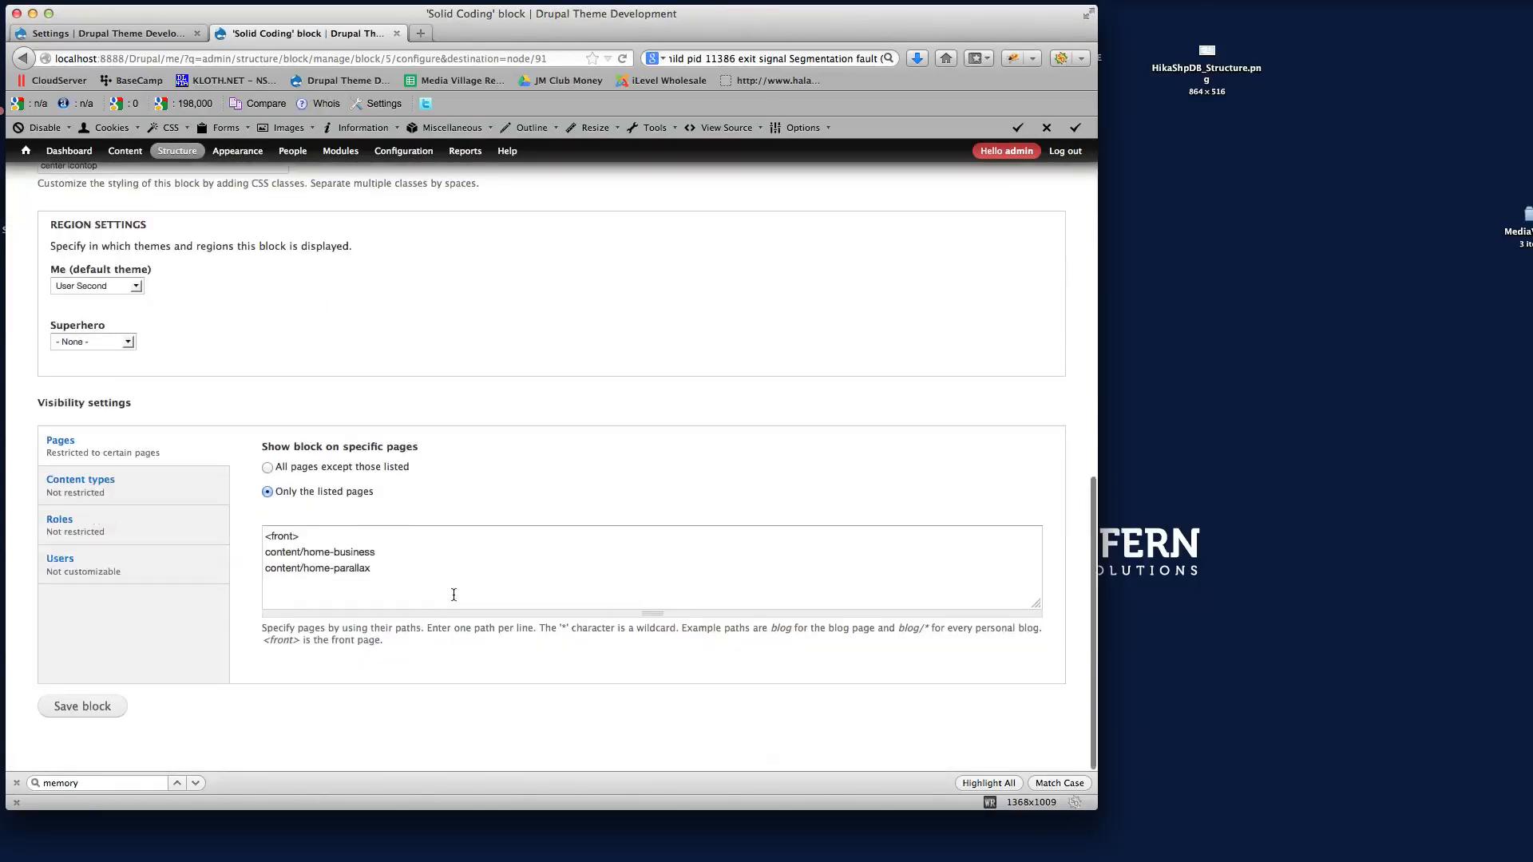
click(355, 587)
key(Return)
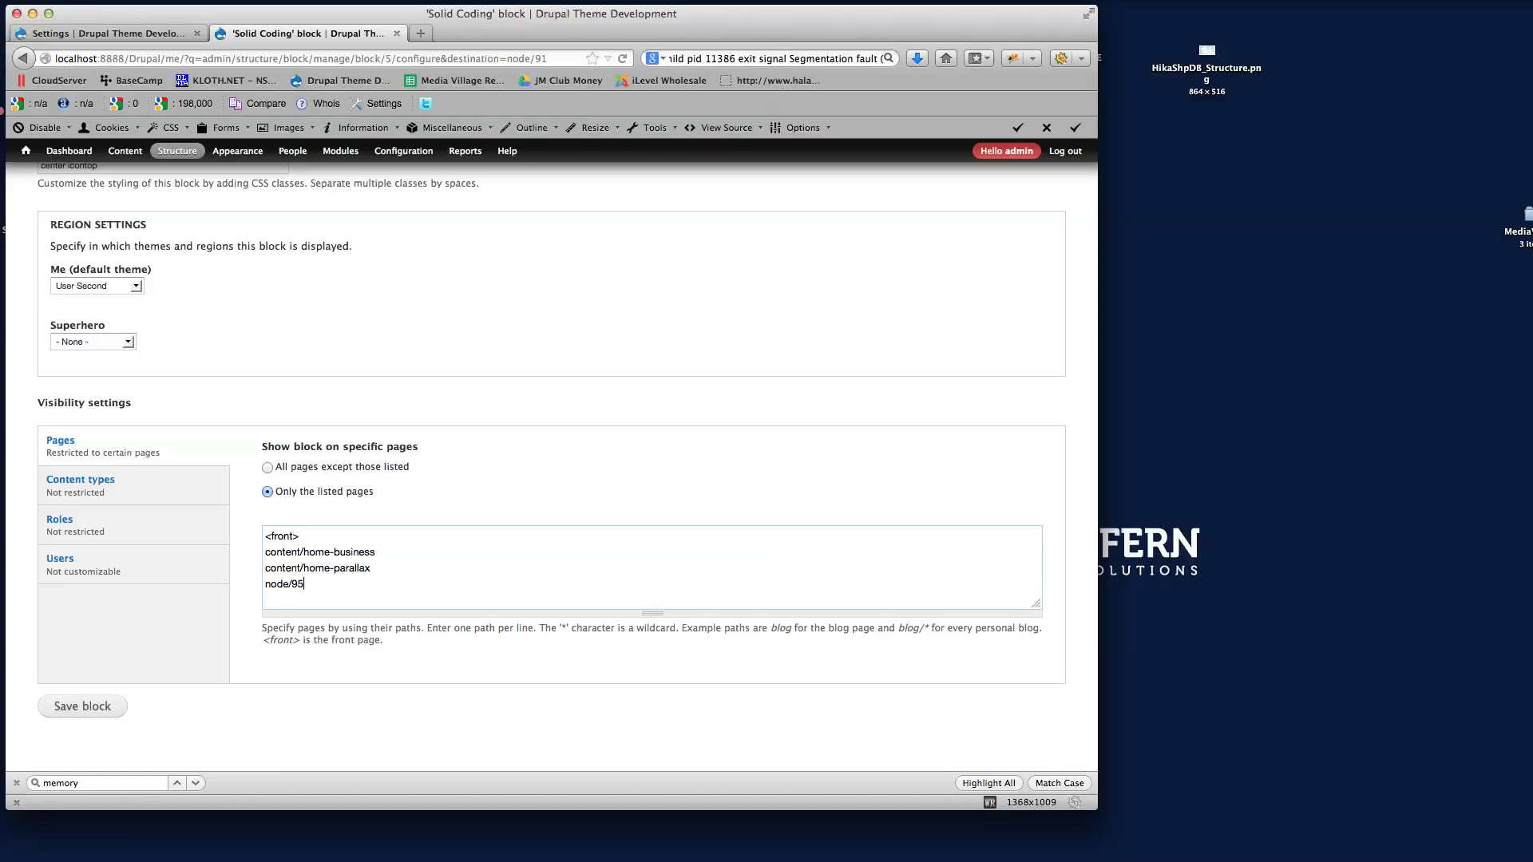
click(107, 706)
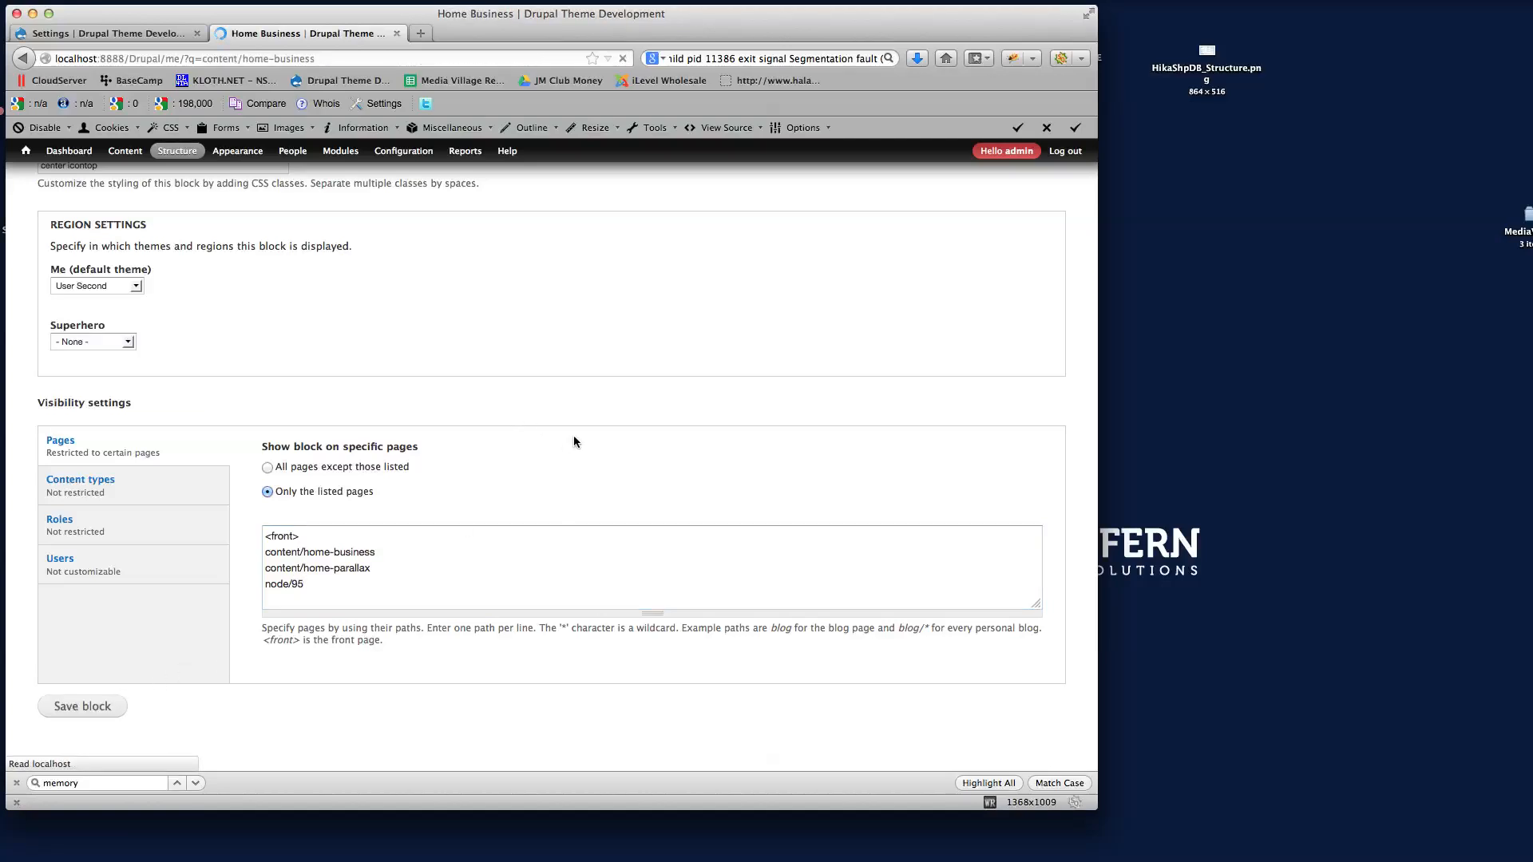
Configure the Fully Customisable block from the Home Business page, adding node/95 to its listed pages, and save the block
scroll(573, 434, down, 5)
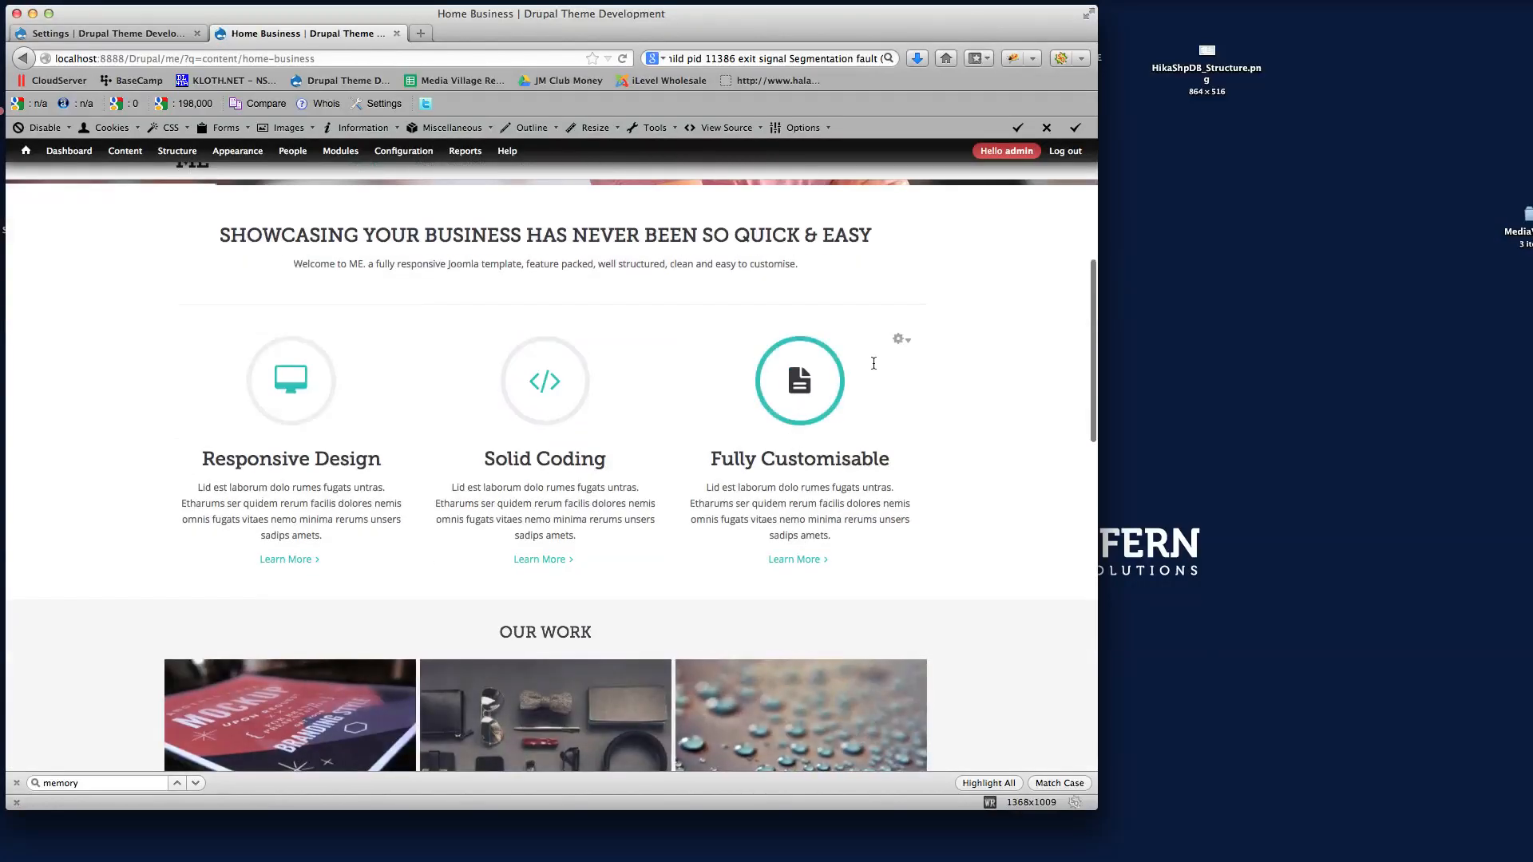
click(900, 339)
click(875, 353)
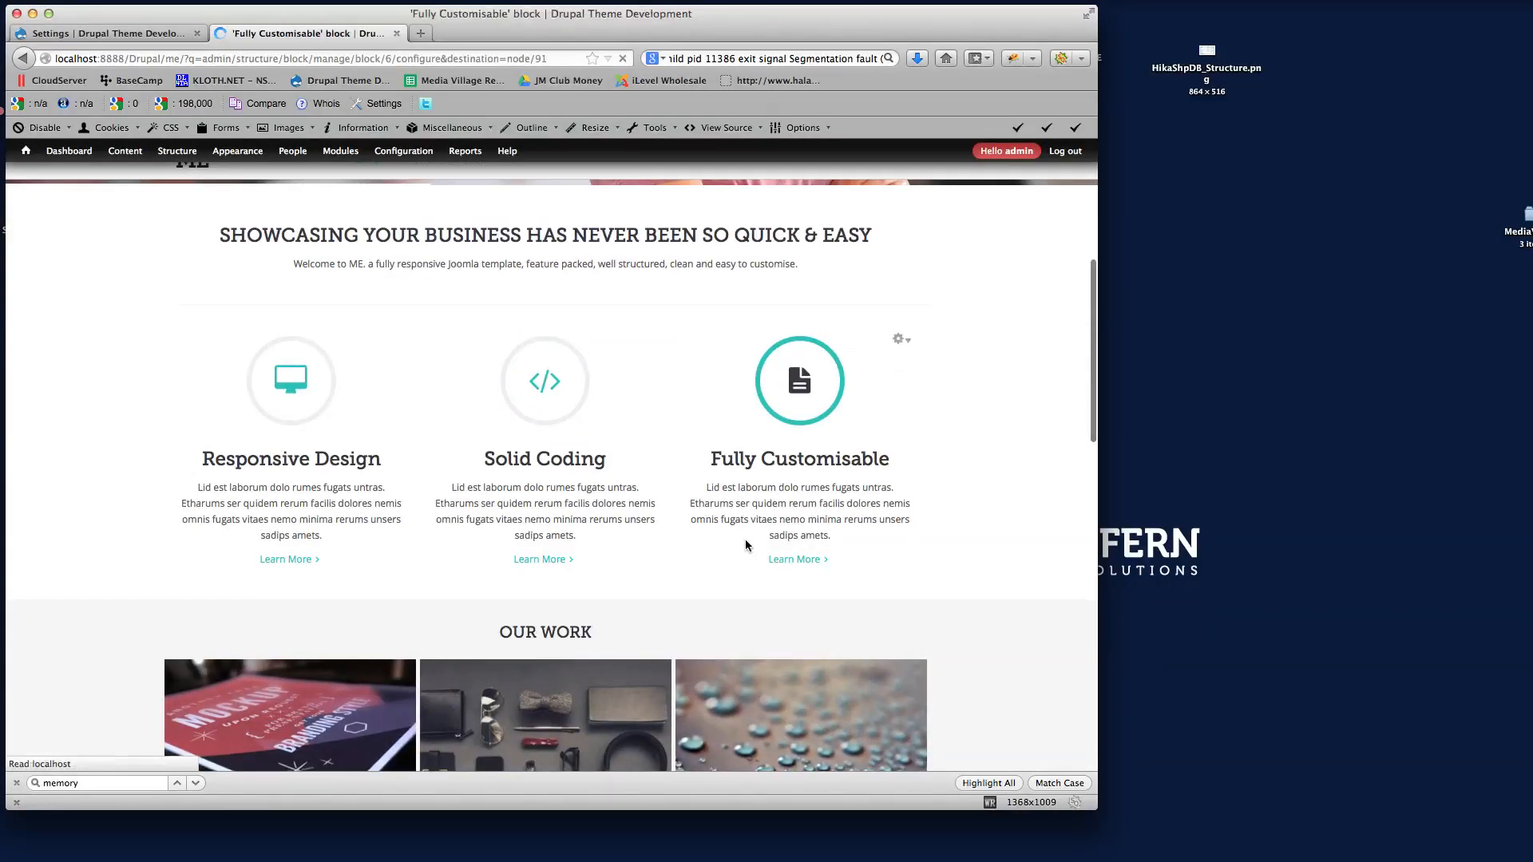
scroll(482, 605, down, 10)
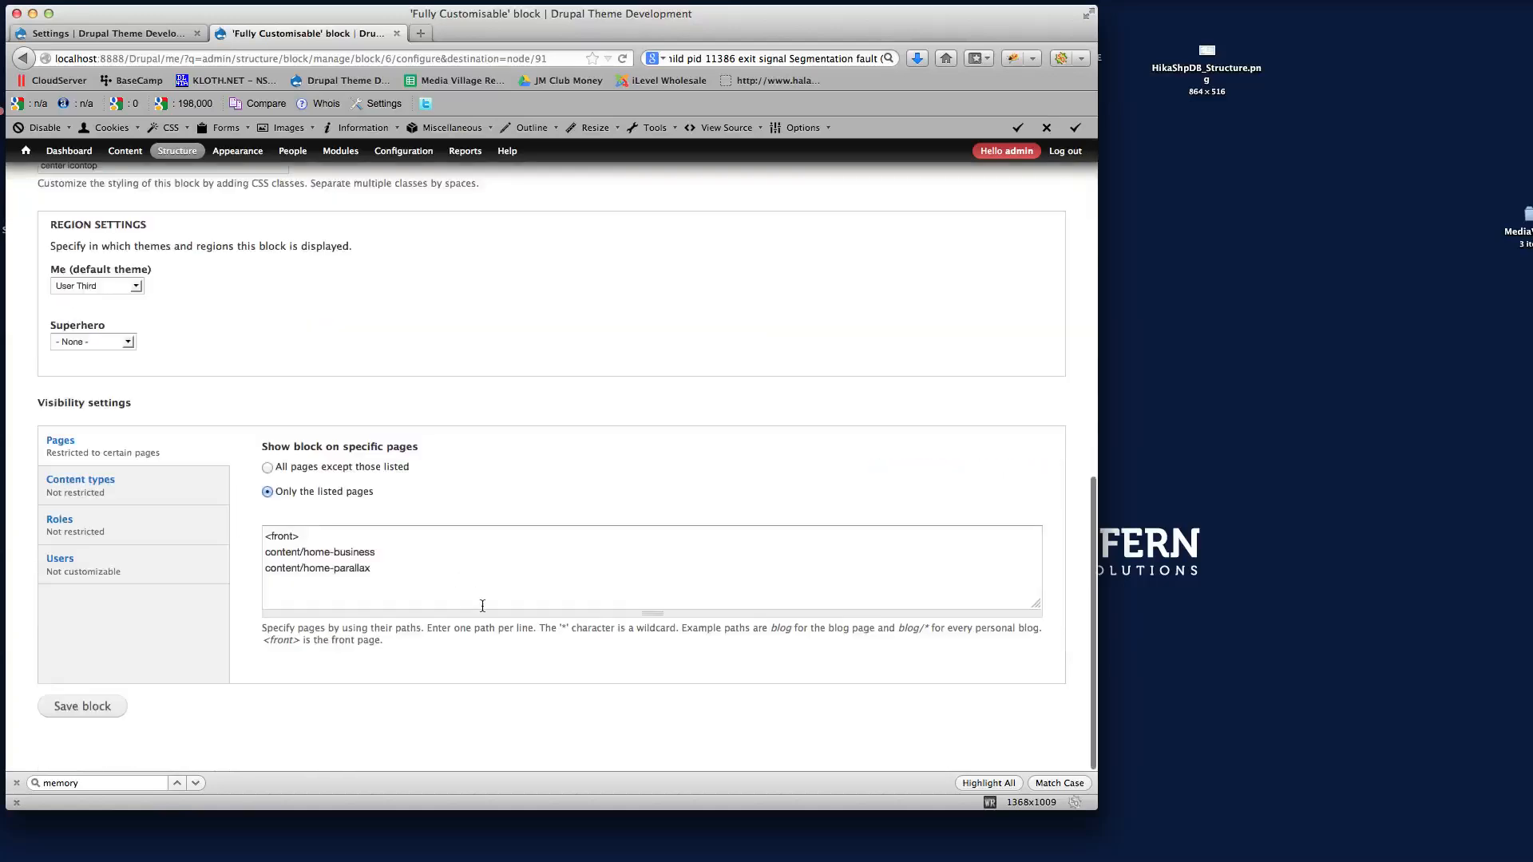
click(340, 591)
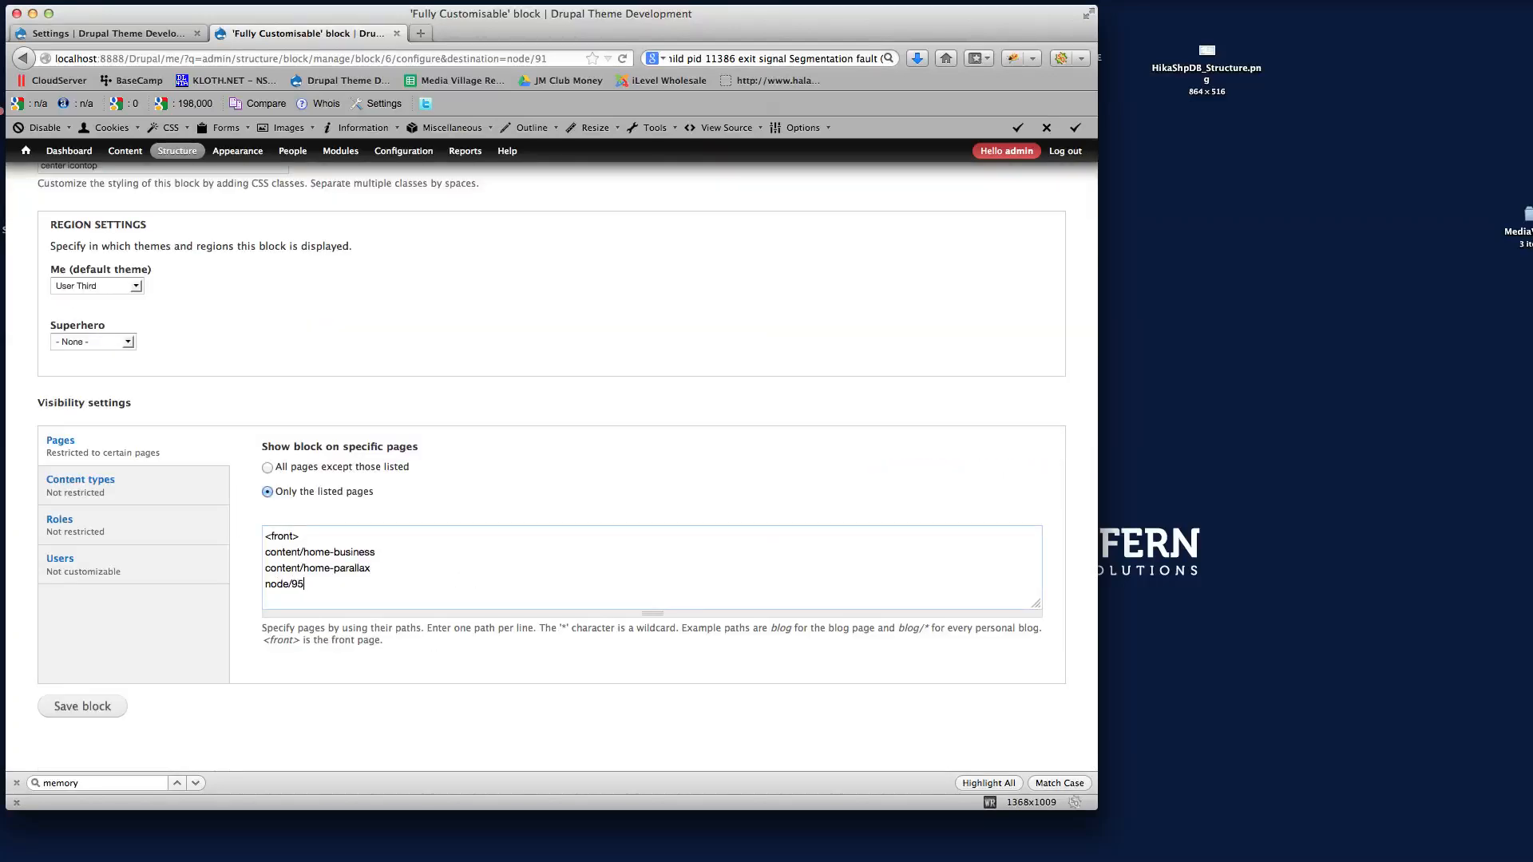
click(90, 705)
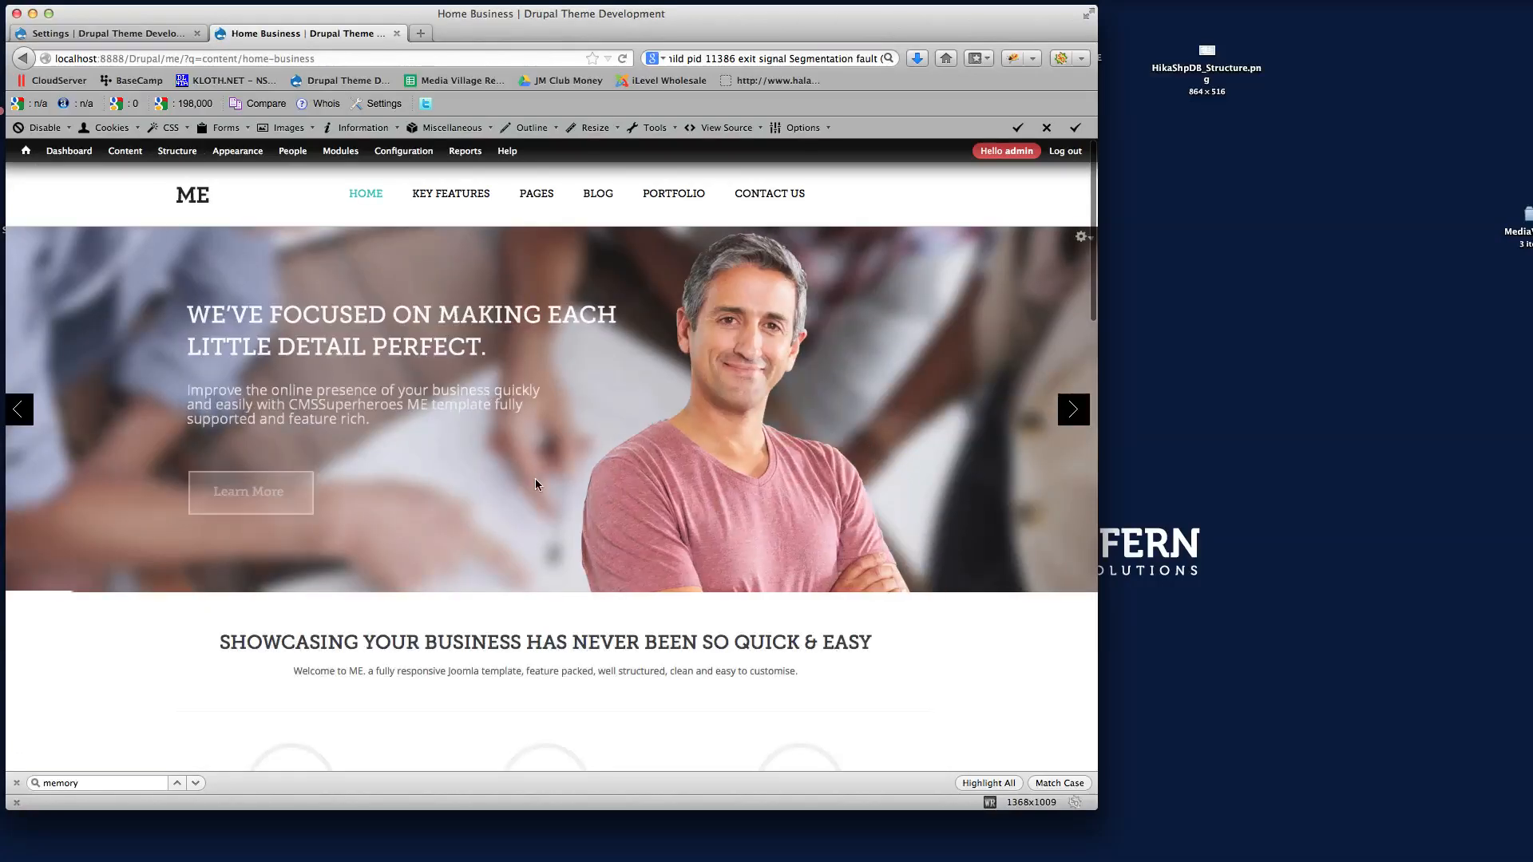
Open the Drupal Home Demo page and check the placement of the three feature blocks relative to the strap line
scroll(535, 478, down, 4)
scroll(591, 564, up, 4)
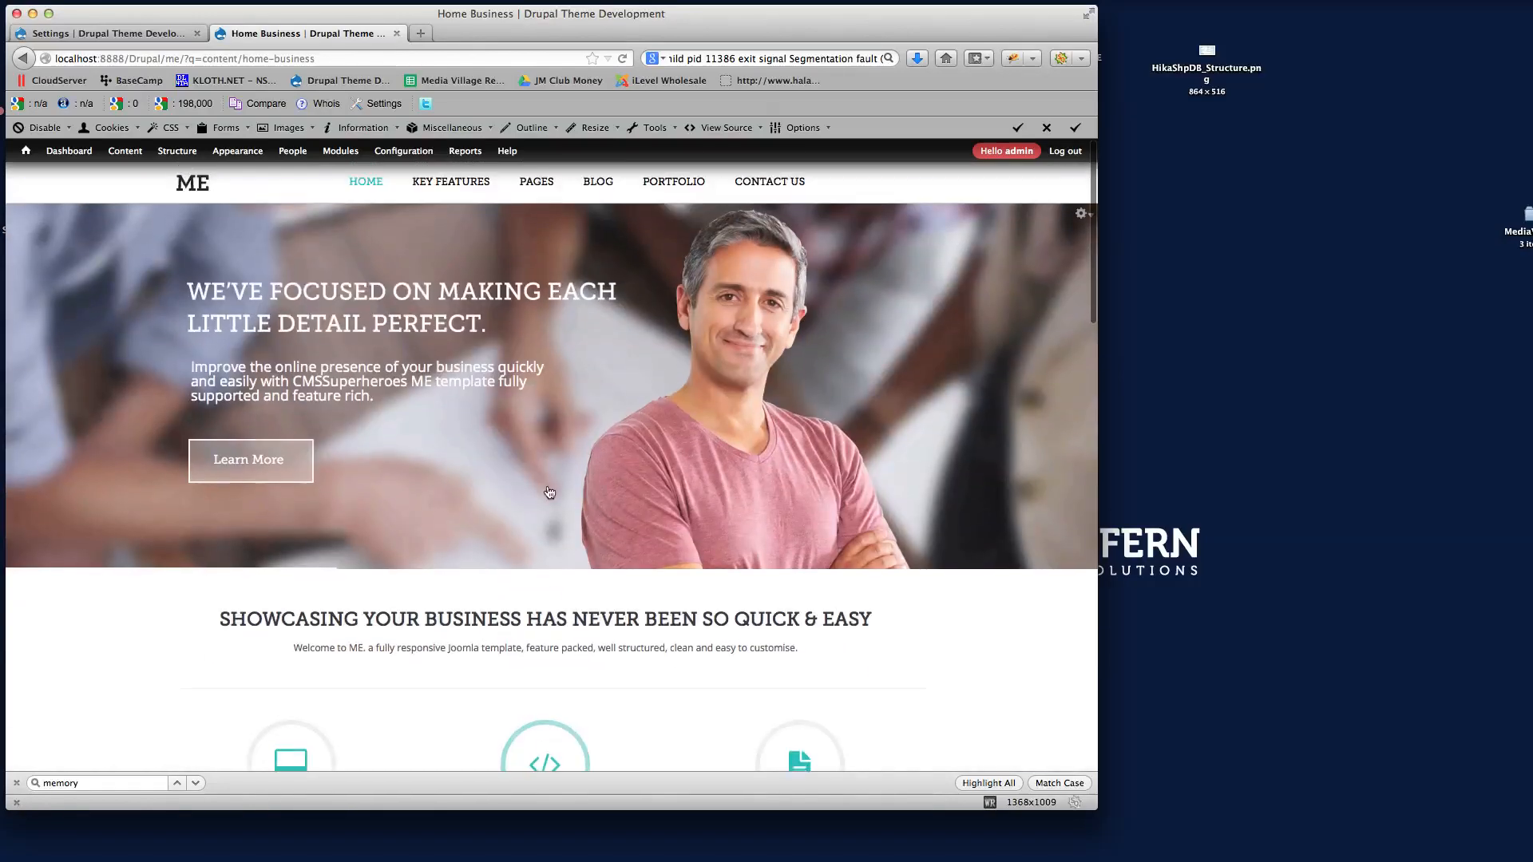
mouse_move(361, 197)
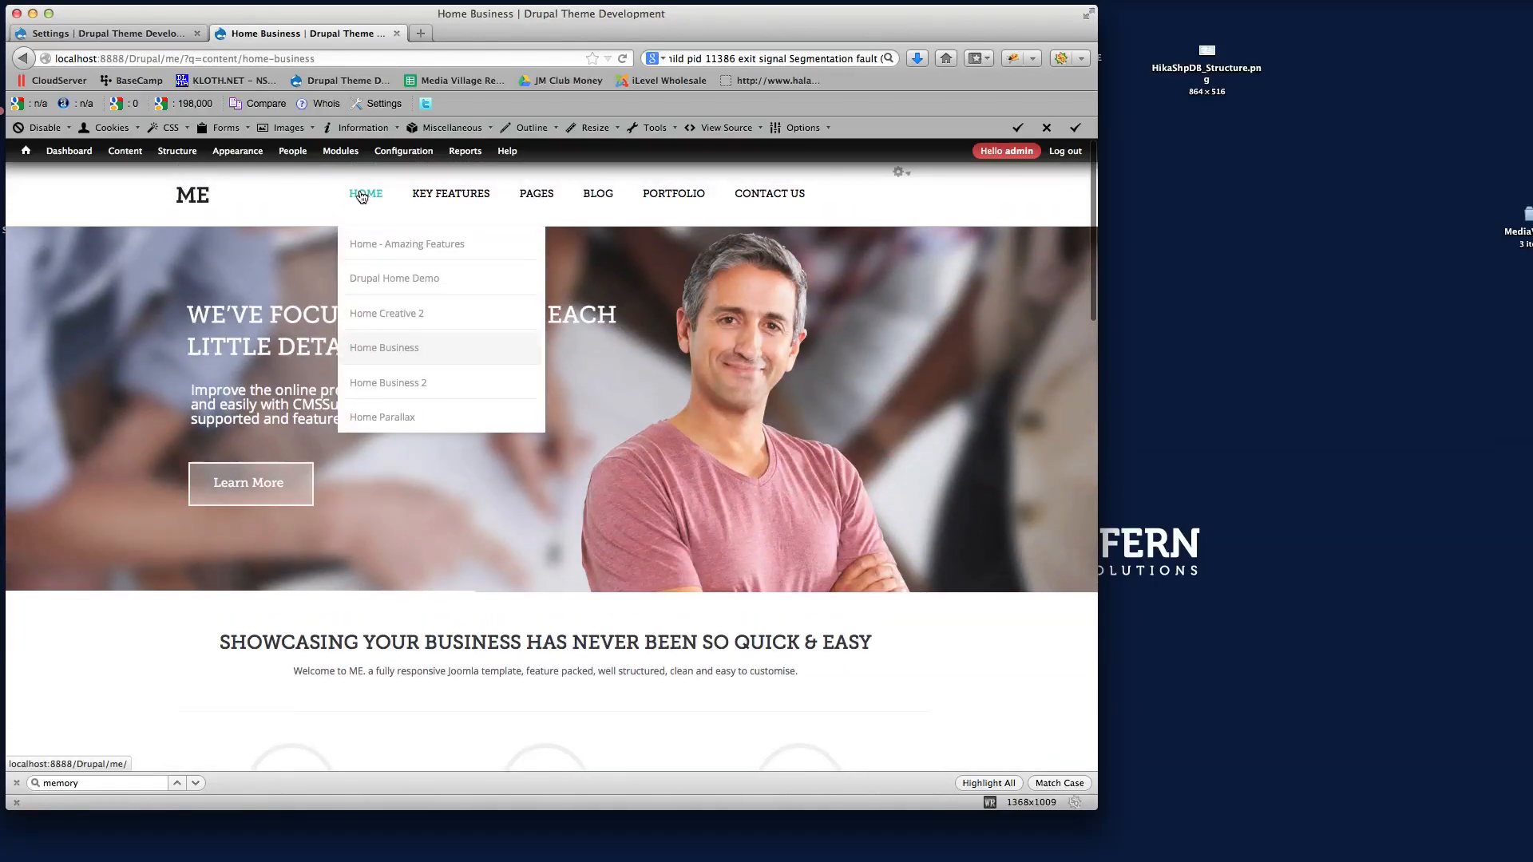
click(385, 281)
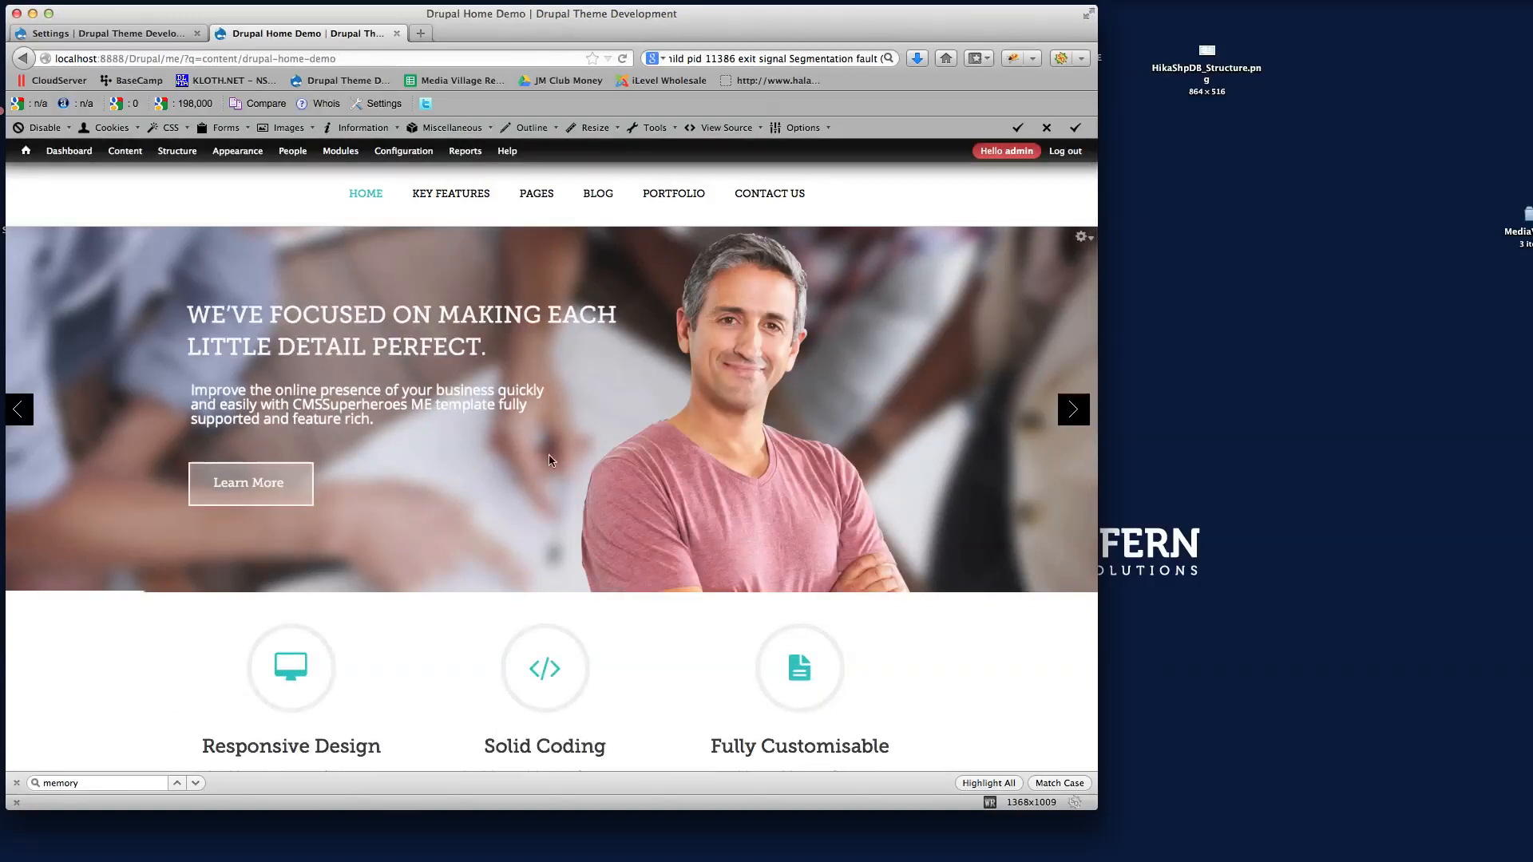
scroll(721, 463, down, 3)
scroll(721, 467, down, 2)
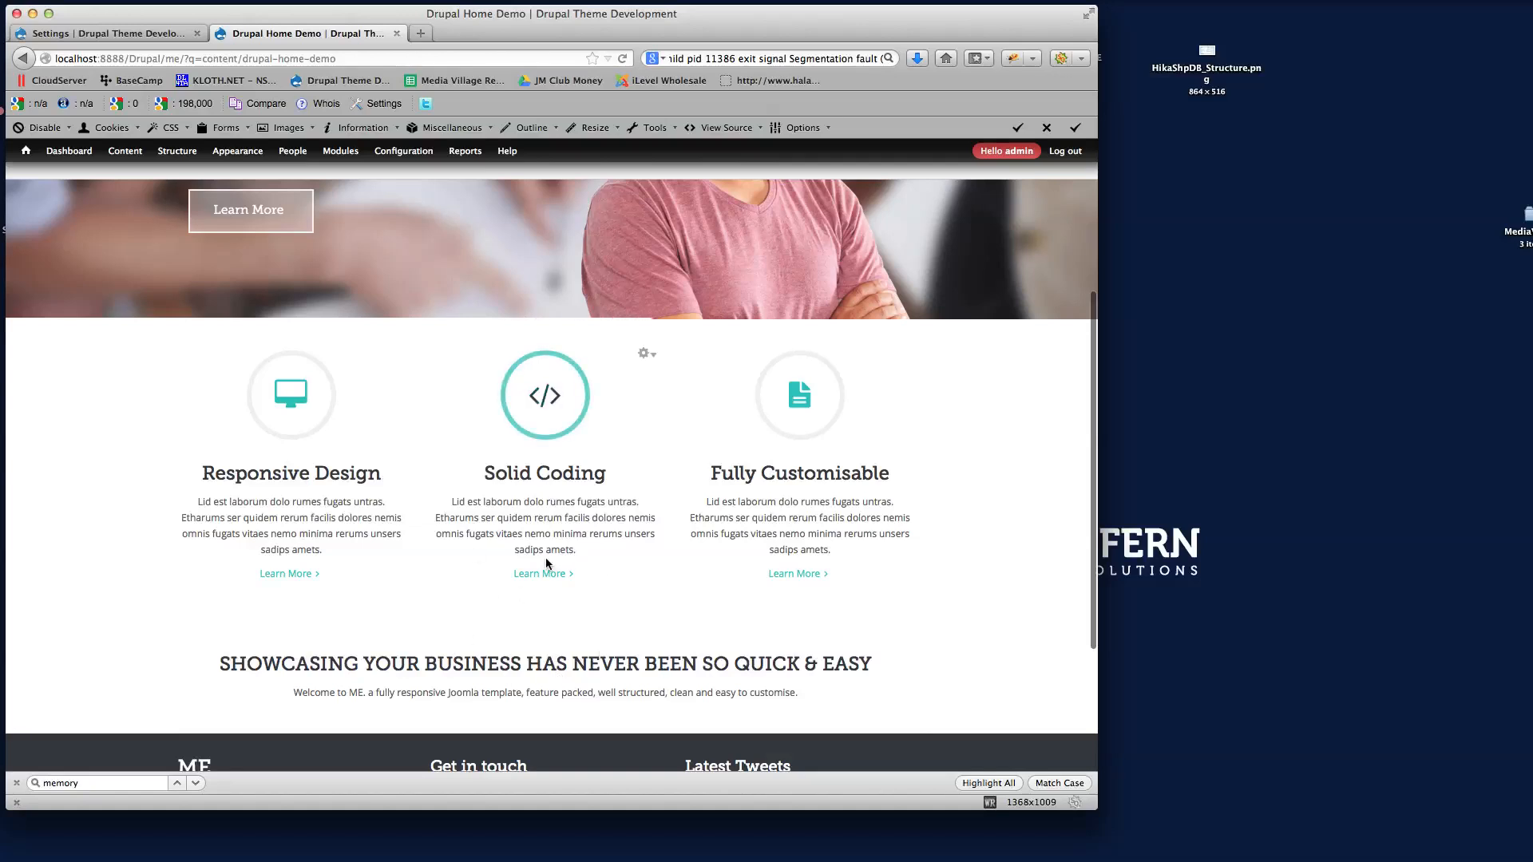
Move the Showcase section above the Users section in the Drupal Home Demo template's layout and save the configuration
click(128, 32)
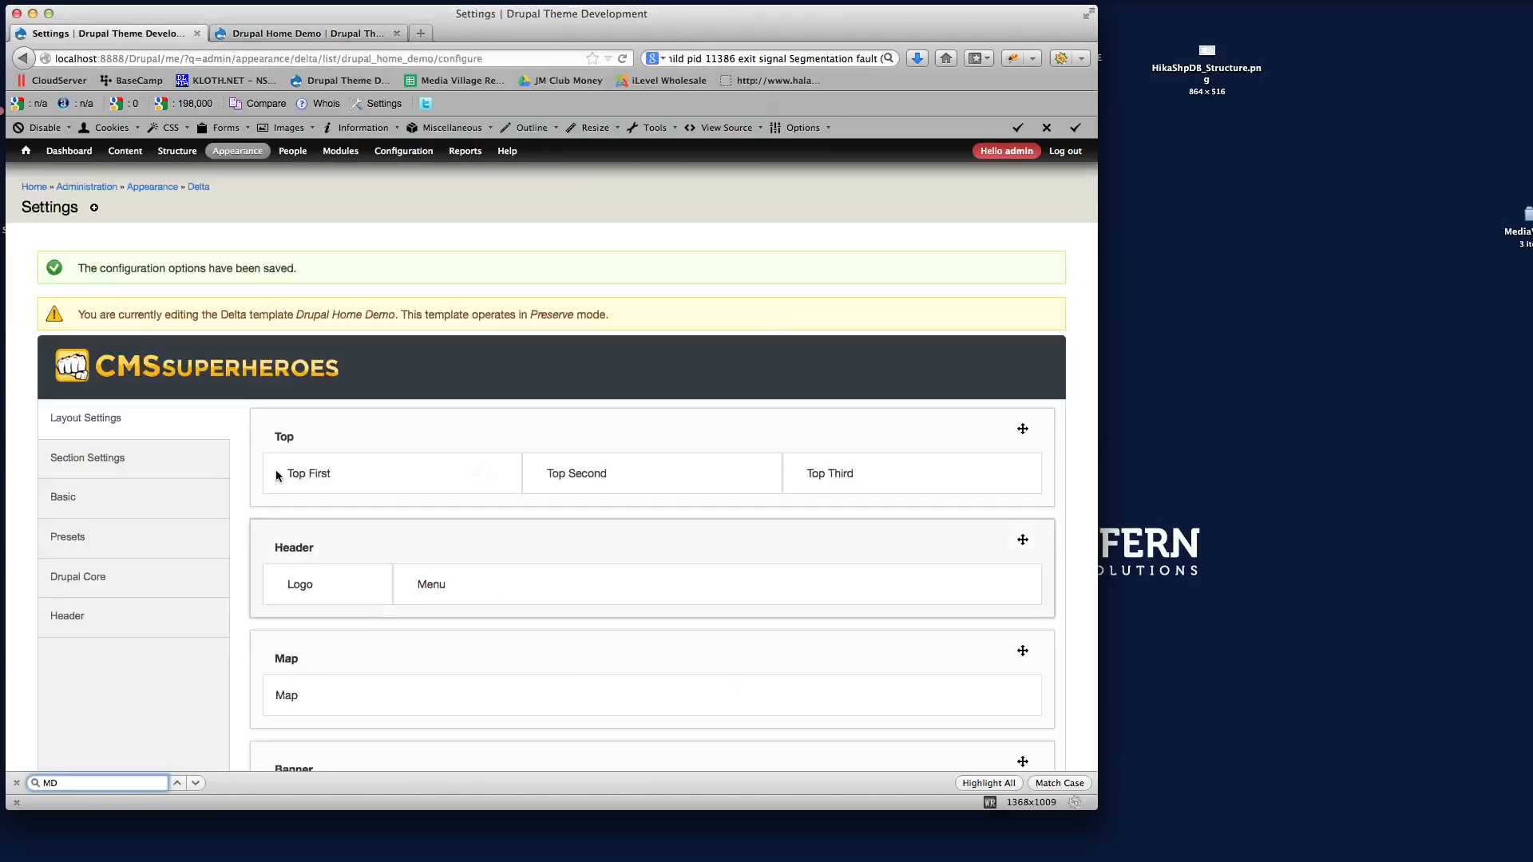
scroll(629, 572, down, 5)
scroll(629, 575, down, 6)
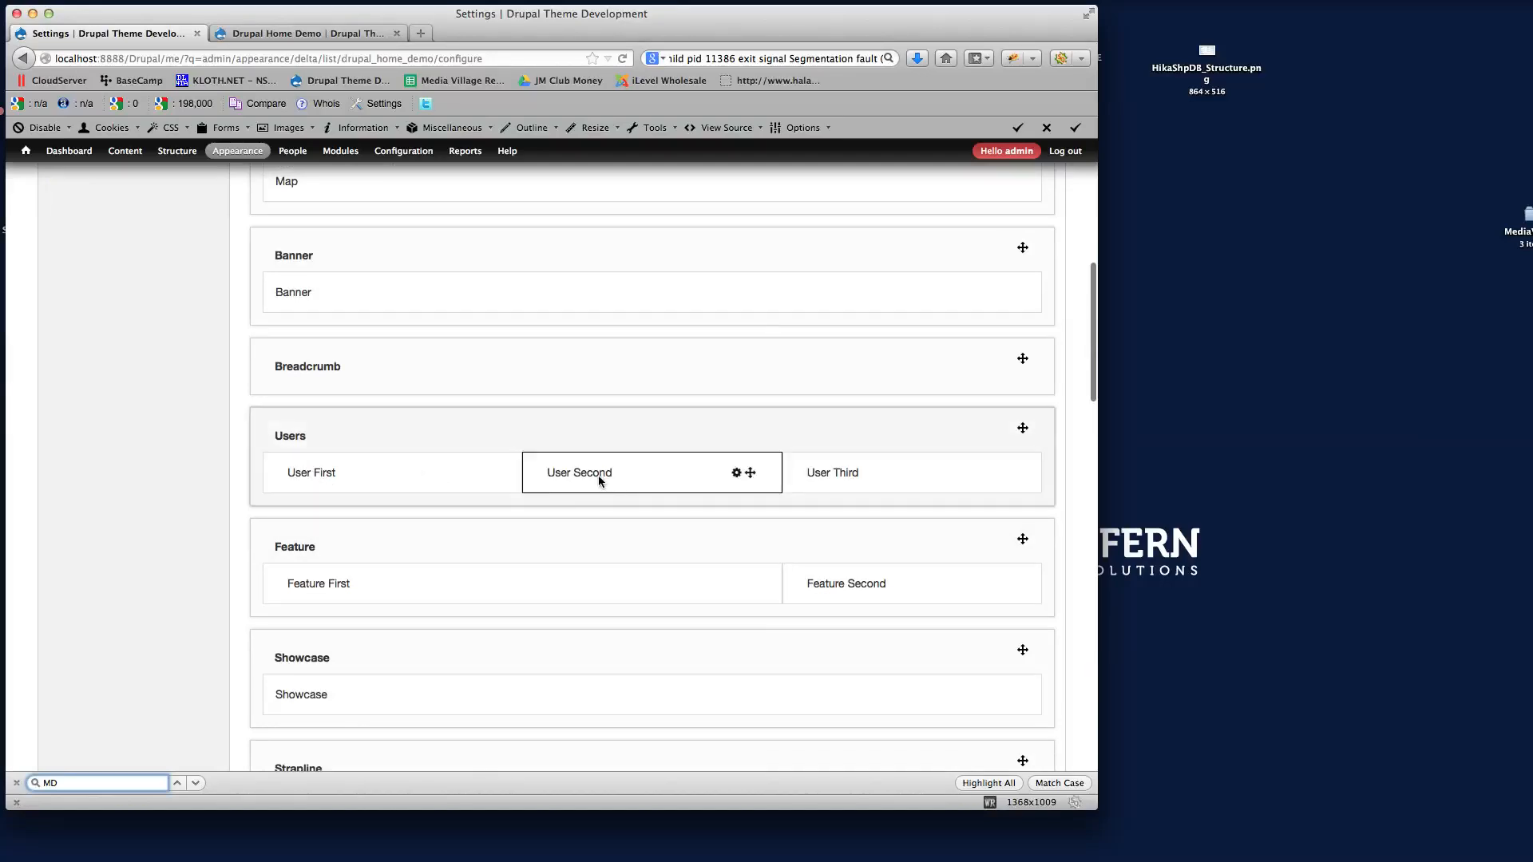
scroll(675, 629, down, 3)
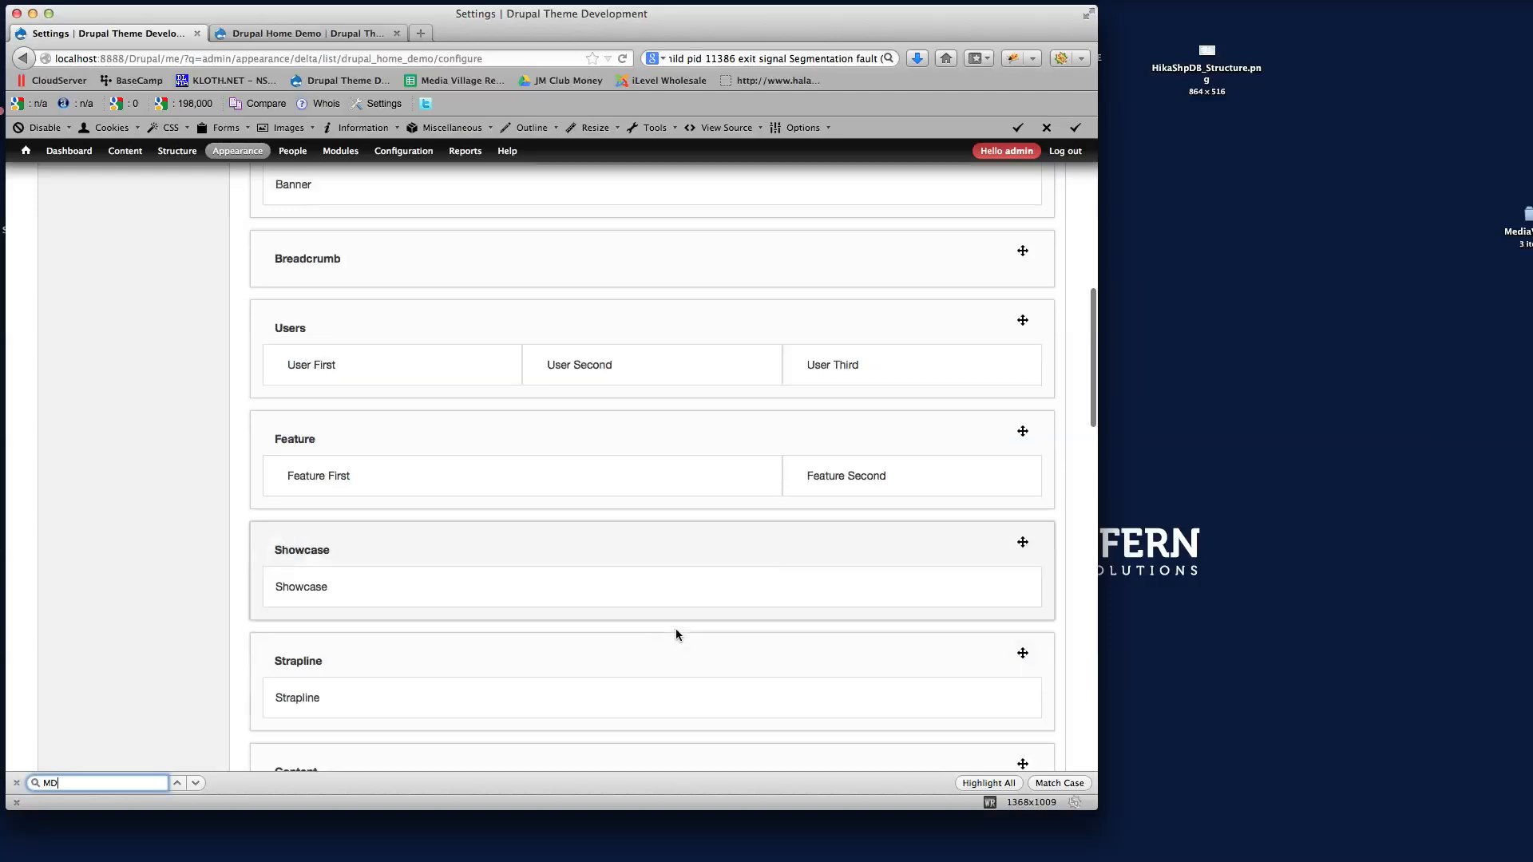
drag(1022, 541, 1037, 304)
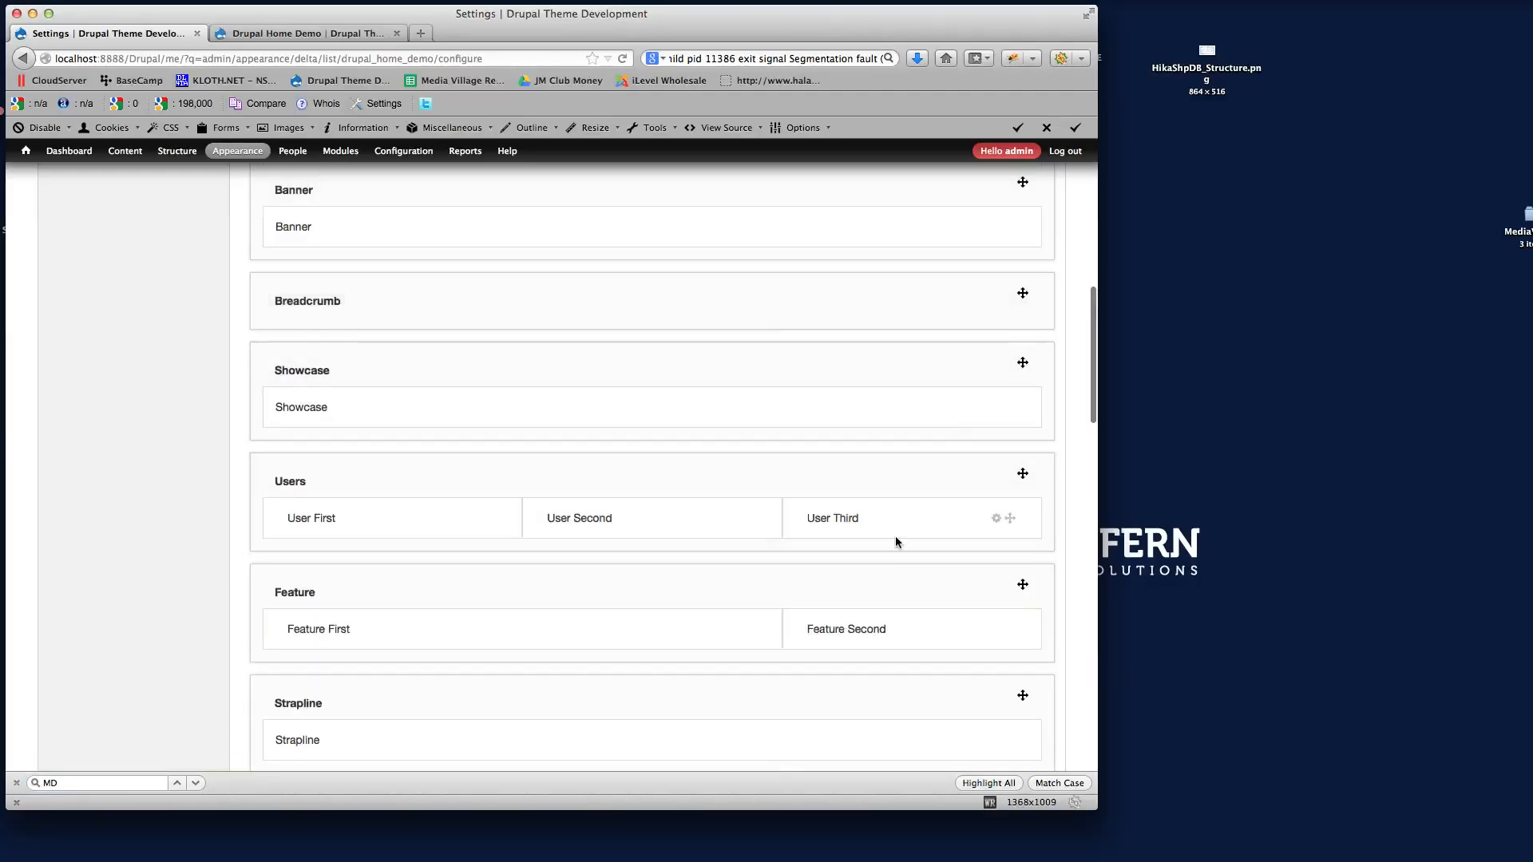
scroll(687, 567, down, 10)
click(120, 701)
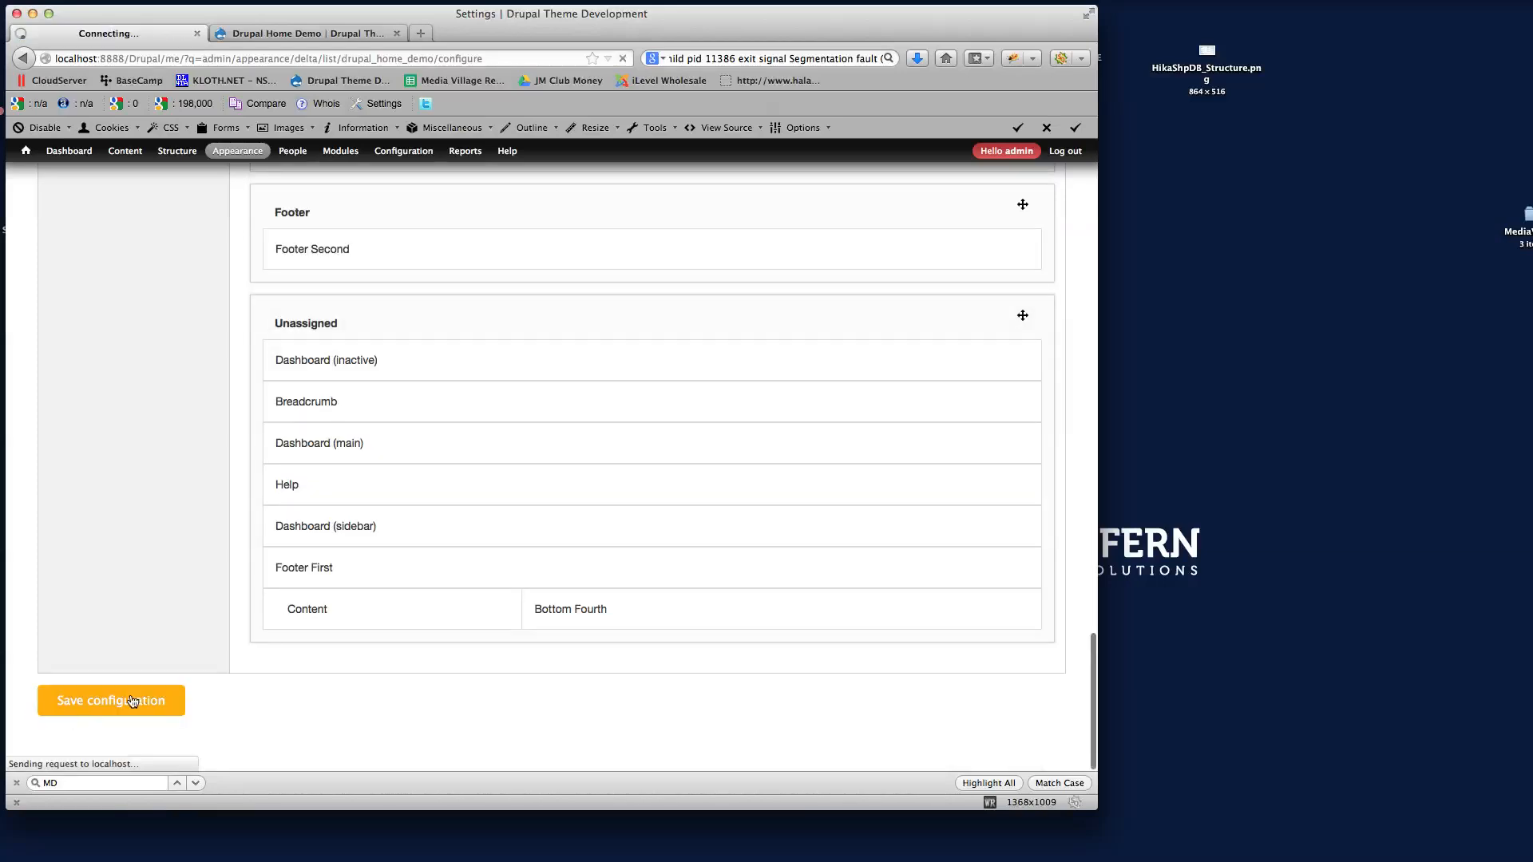
Reload the Drupal Home Demo page and check the order of the strap line and feature blocks
click(297, 35)
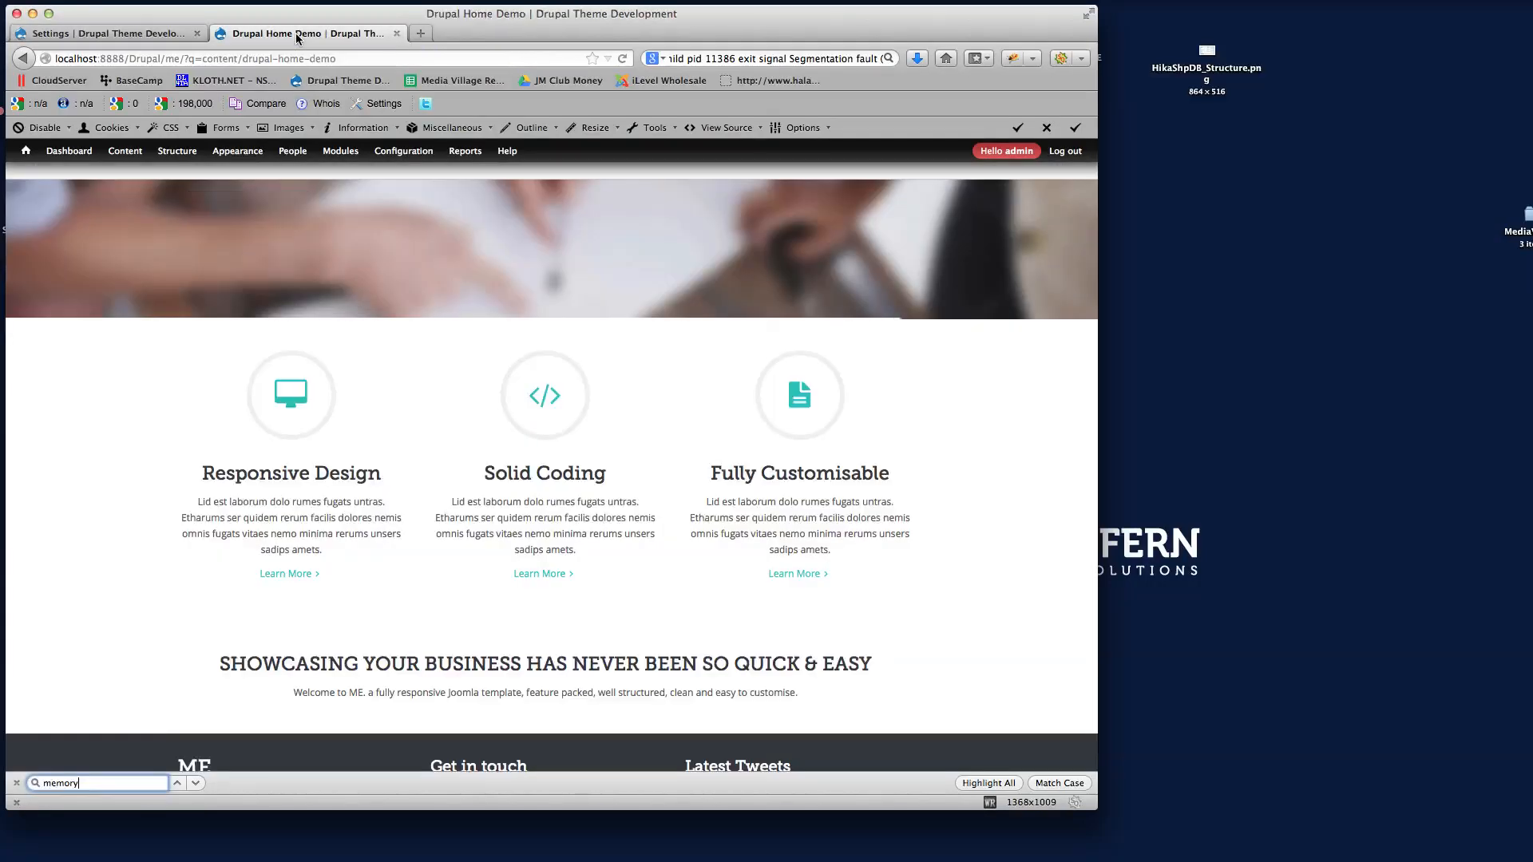
click(622, 58)
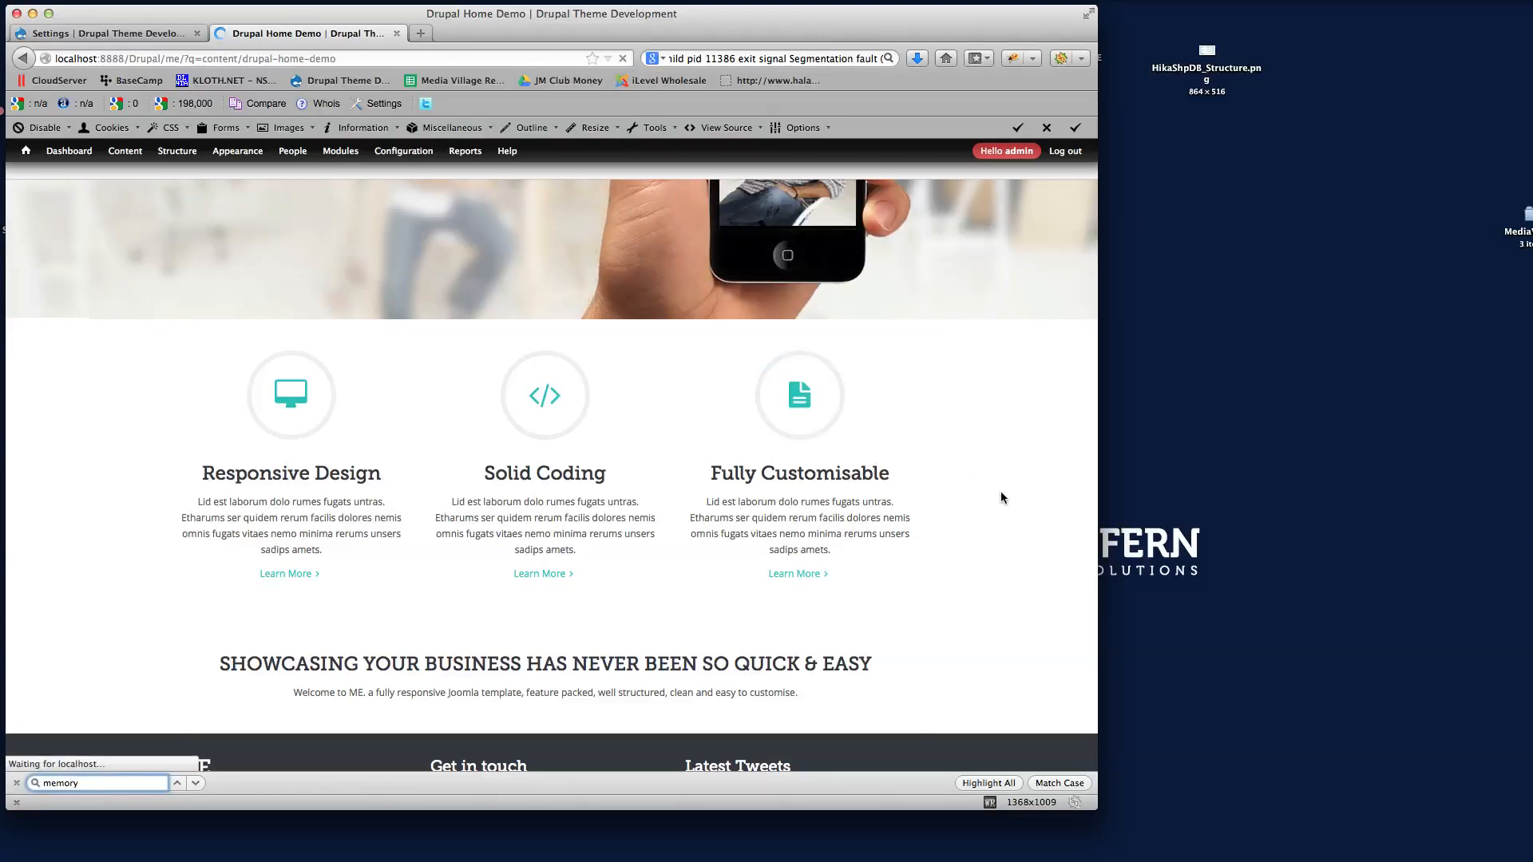
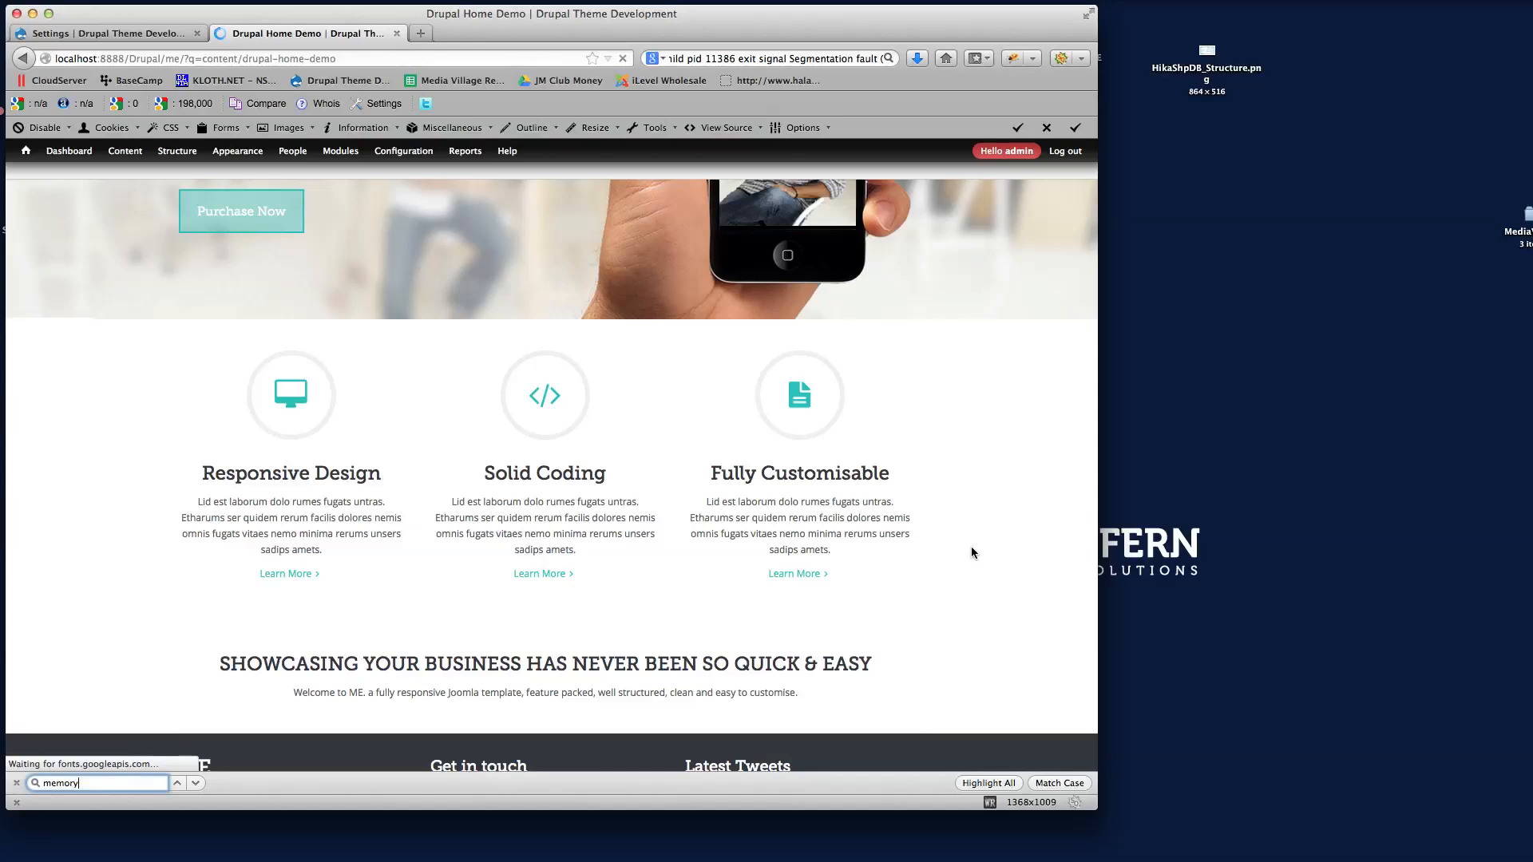
click(313, 60)
key(Return)
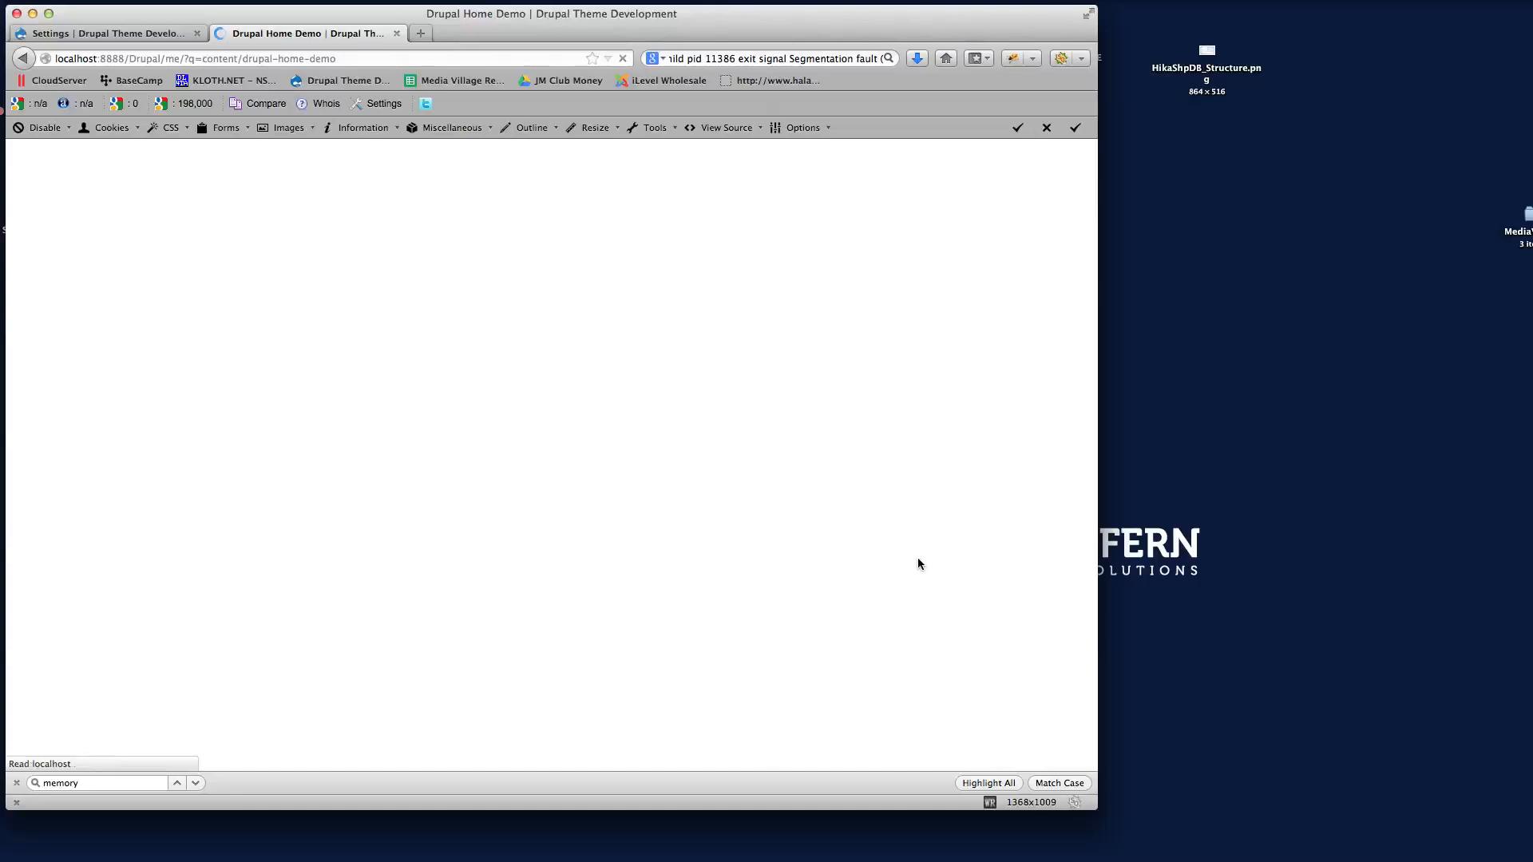
scroll(918, 559, down, 5)
scroll(937, 581, down, 1)
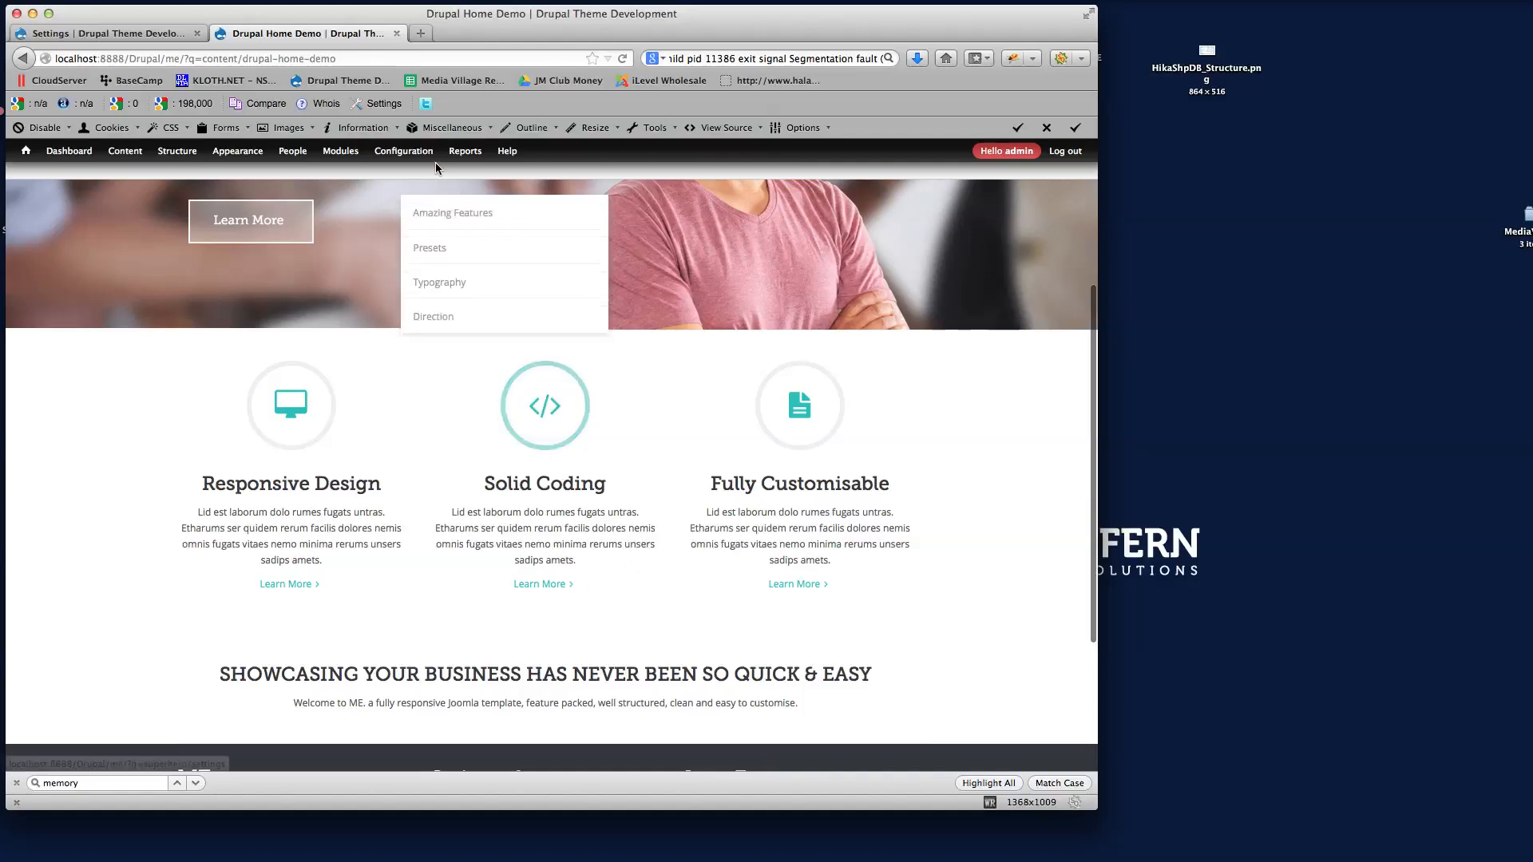
Return to the Drupal Home Demo template's layout settings and review the order of the sections around Users
click(103, 33)
scroll(725, 534, down, 8)
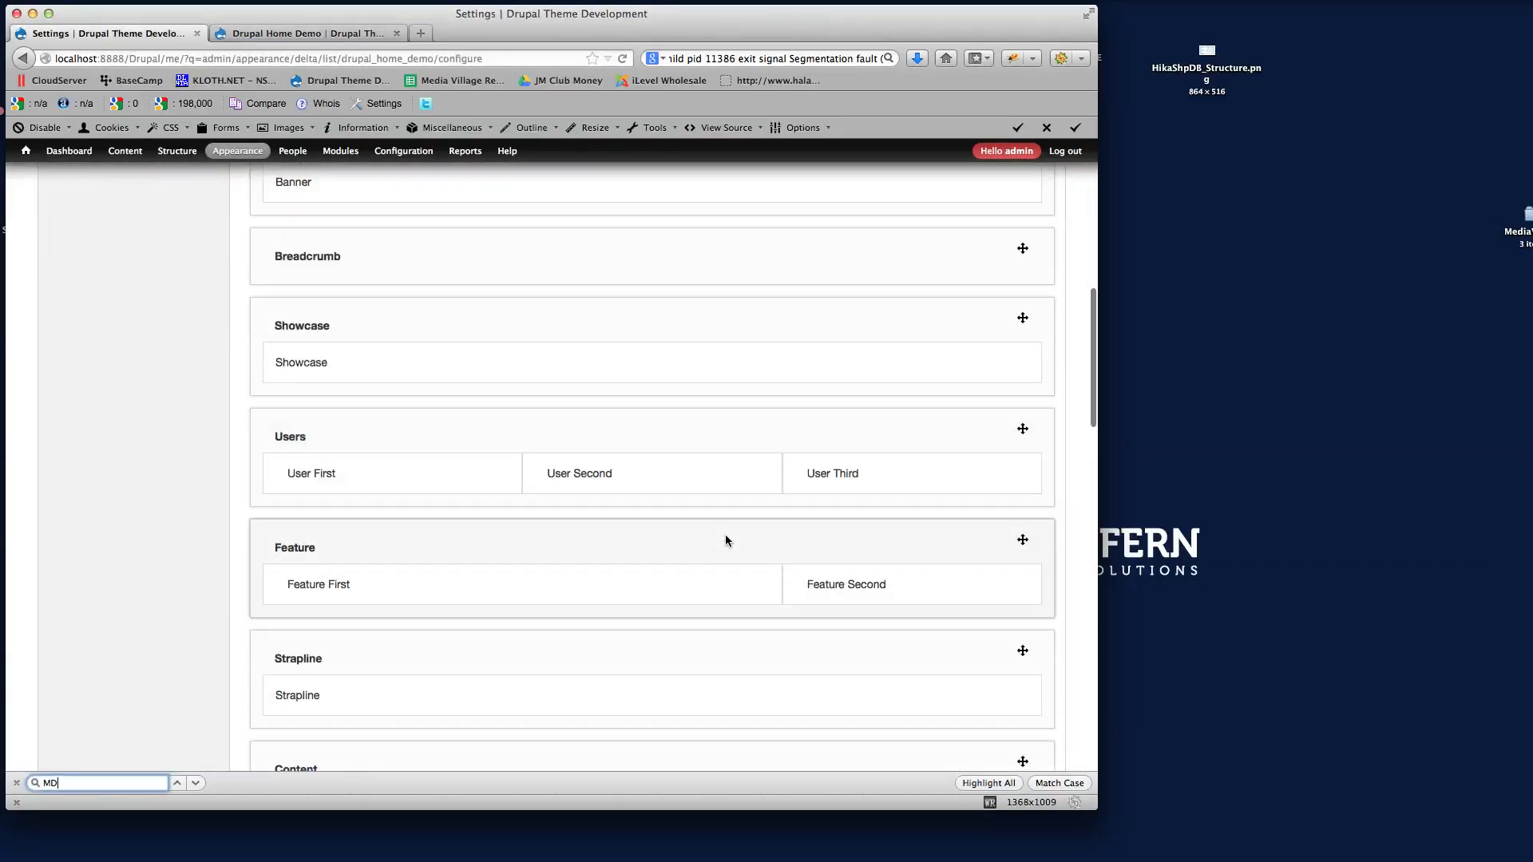
scroll(716, 500, up, 2)
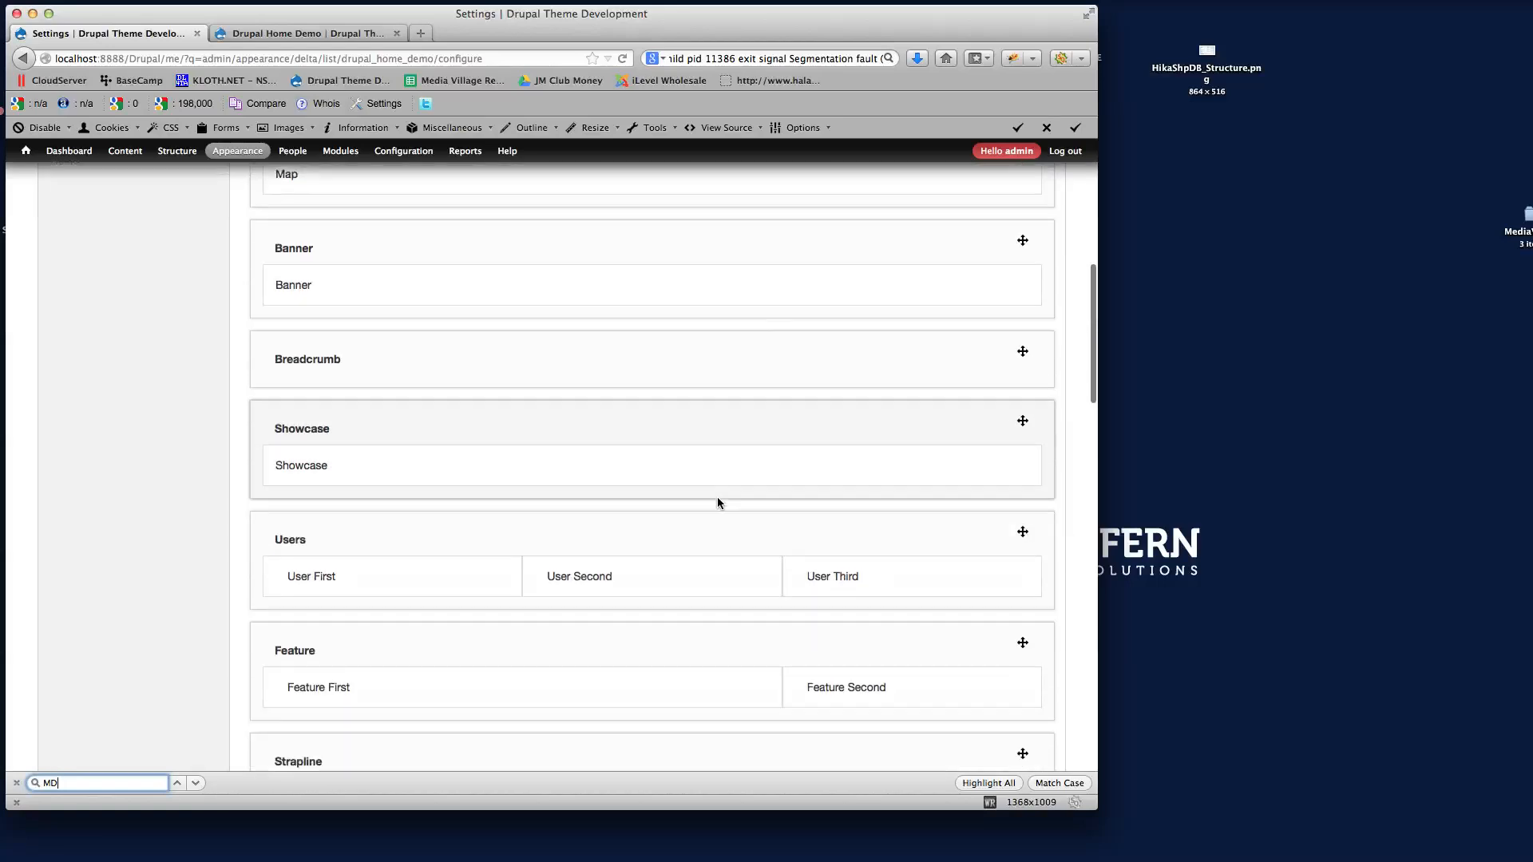
Open the block configuration of the Responsive Design block from the Drupal Home Demo page
scroll(855, 529, down, 3)
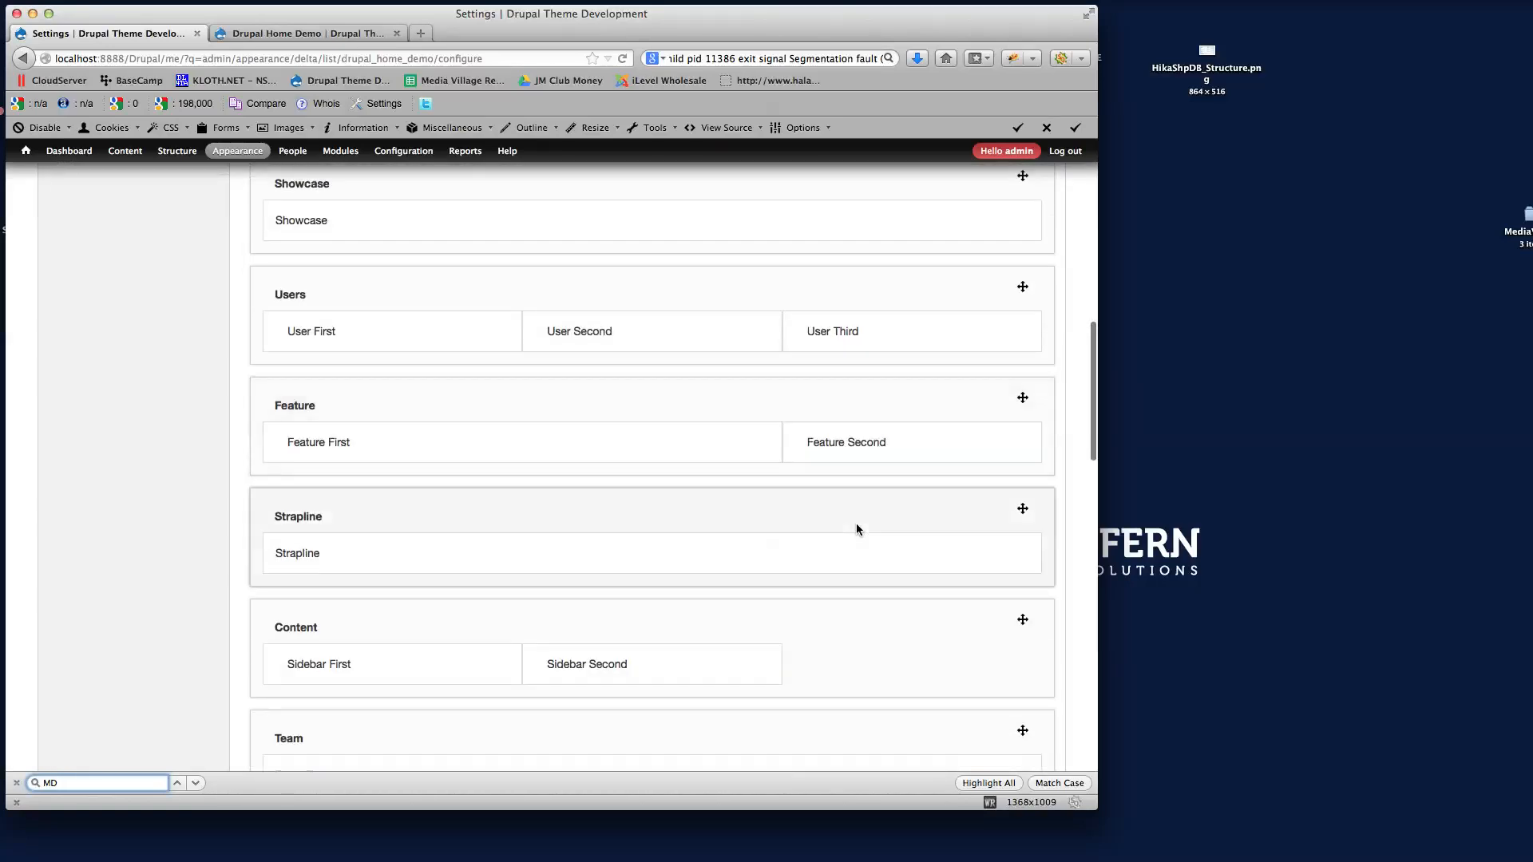
click(294, 36)
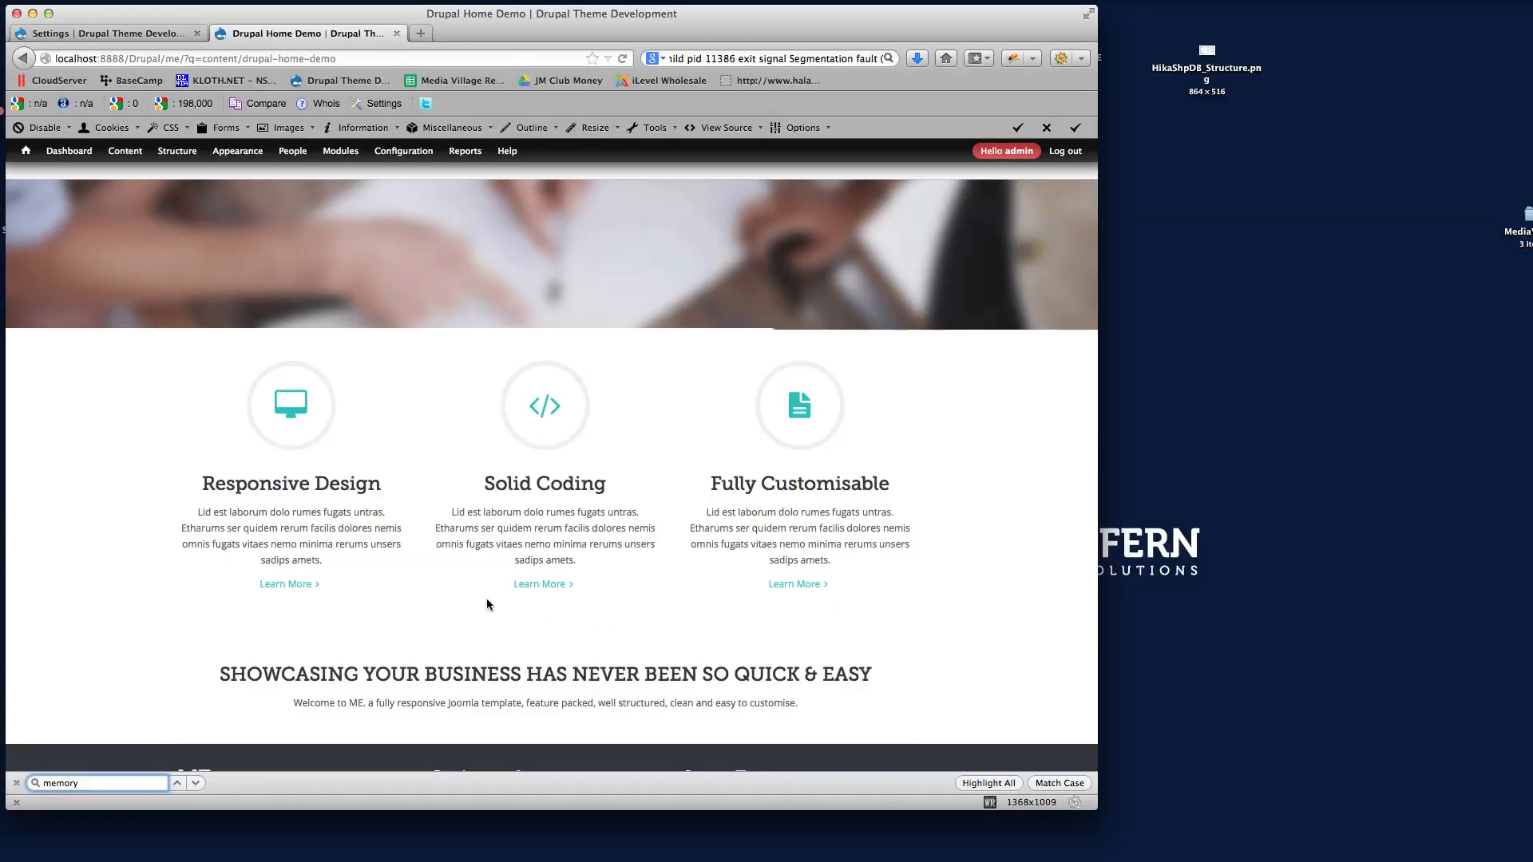
scroll(385, 376, up, 1)
mouse_move(391, 440)
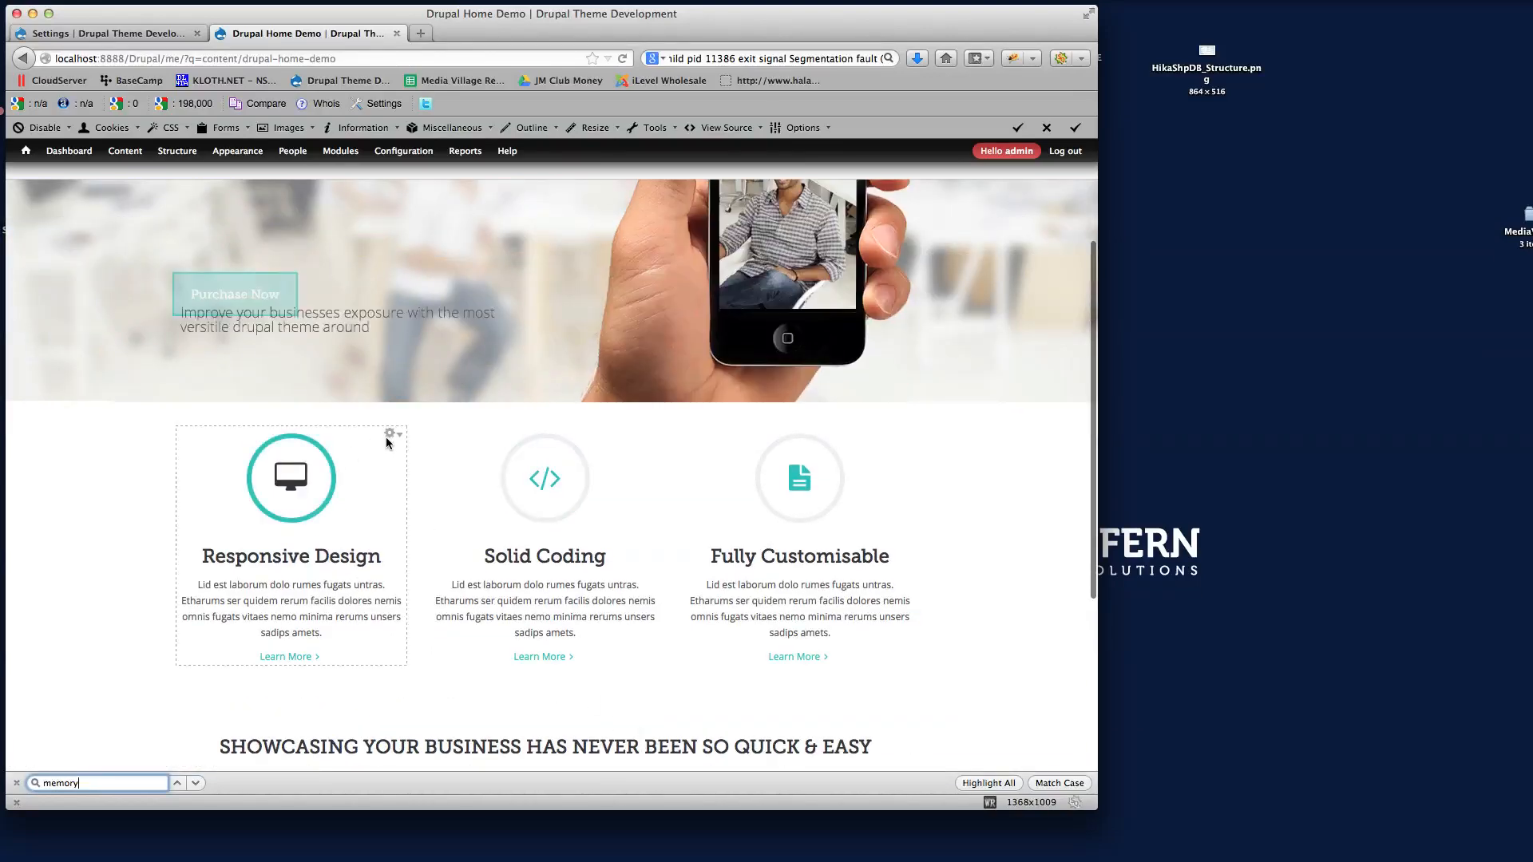
click(387, 435)
click(375, 456)
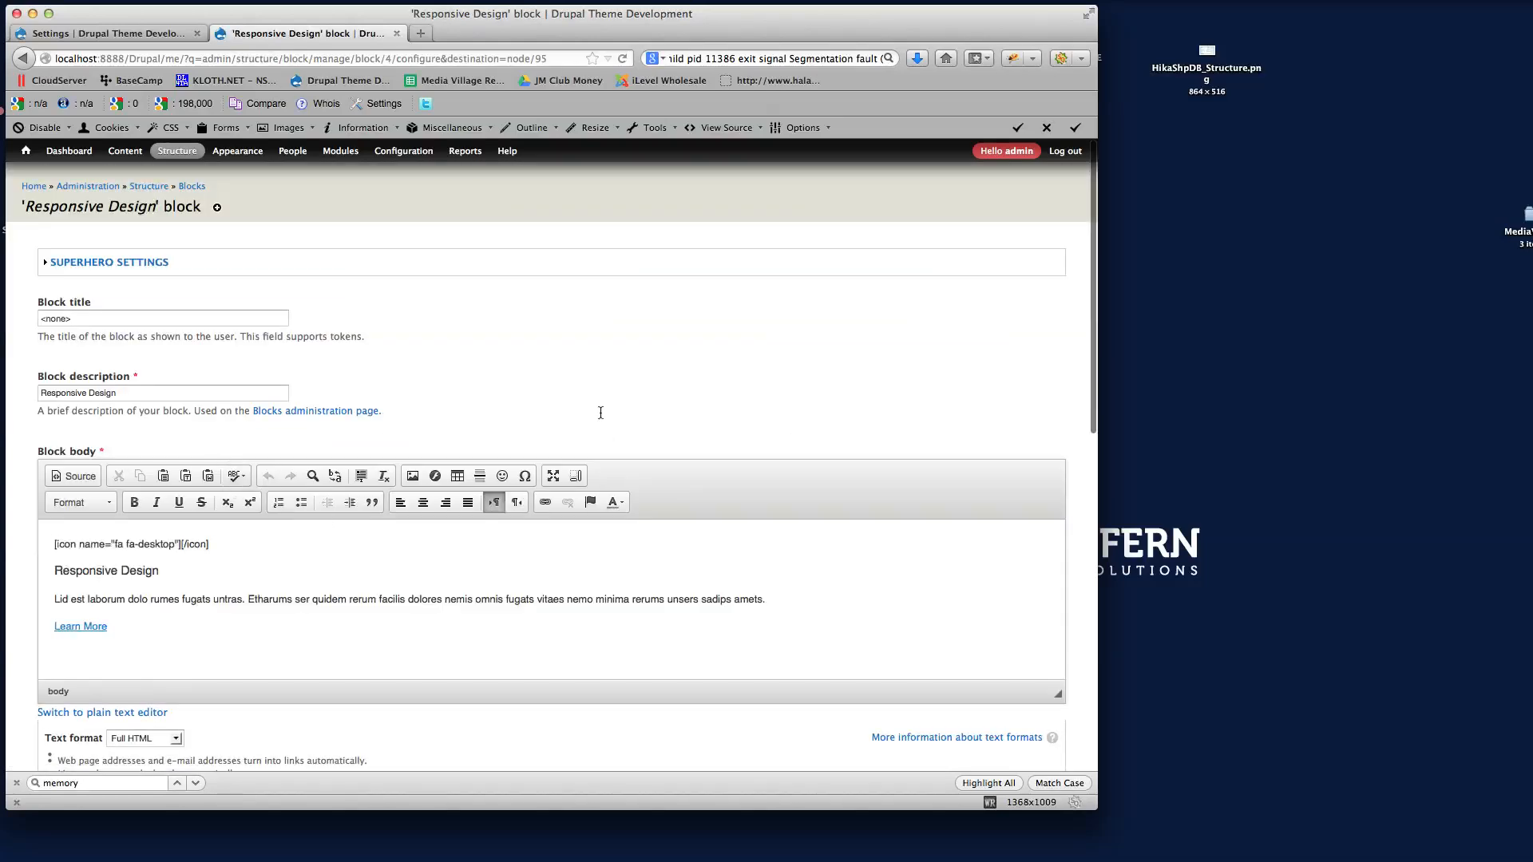
Review the Responsive Design block's region and page visibility settings, and save the block
scroll(600, 415, down, 5)
scroll(426, 630, down, 1)
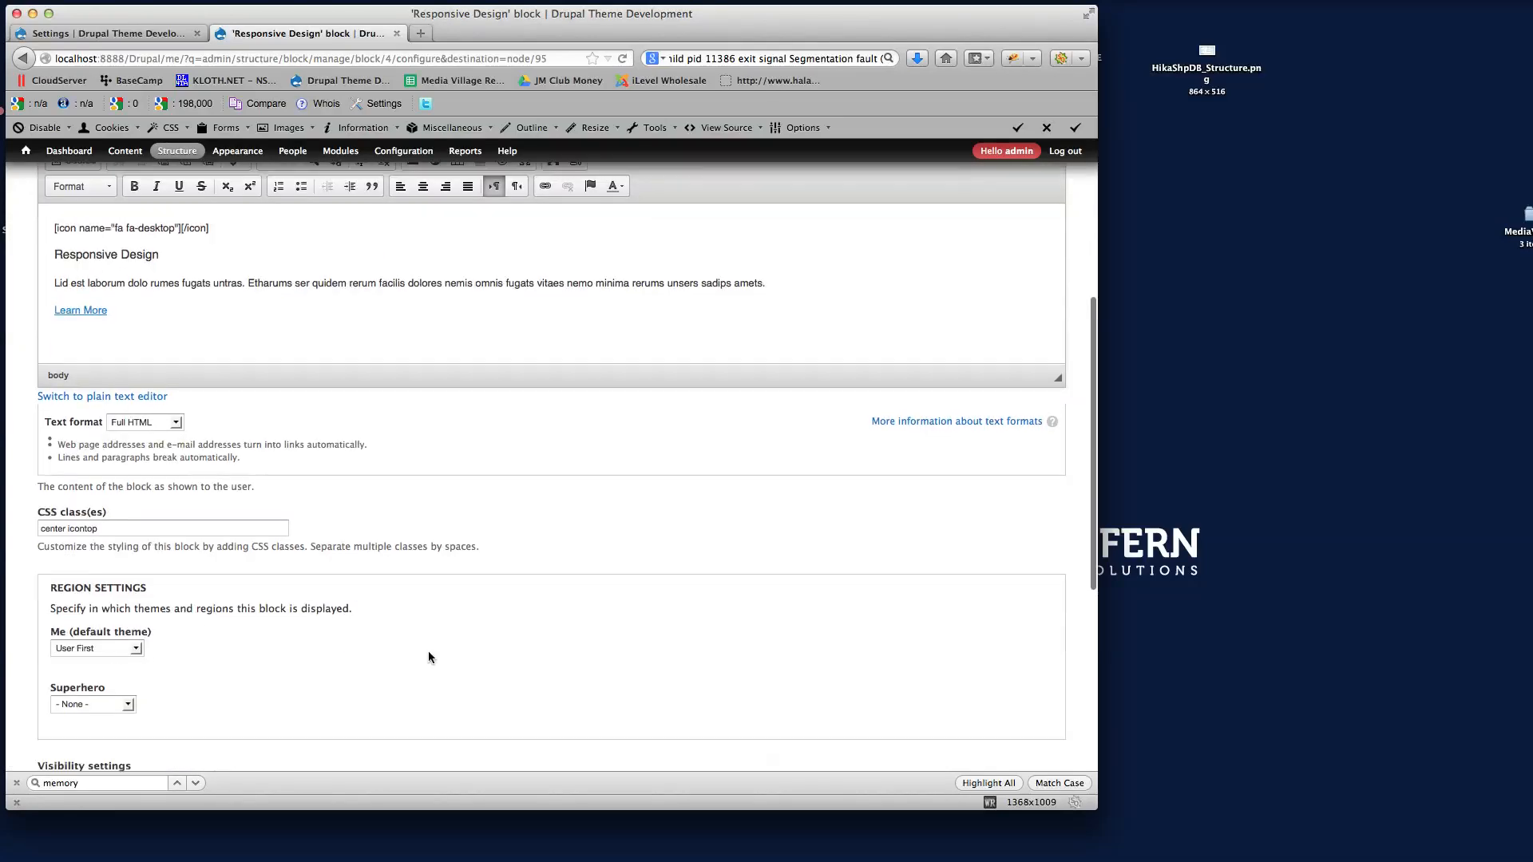
scroll(452, 648, down, 5)
click(93, 715)
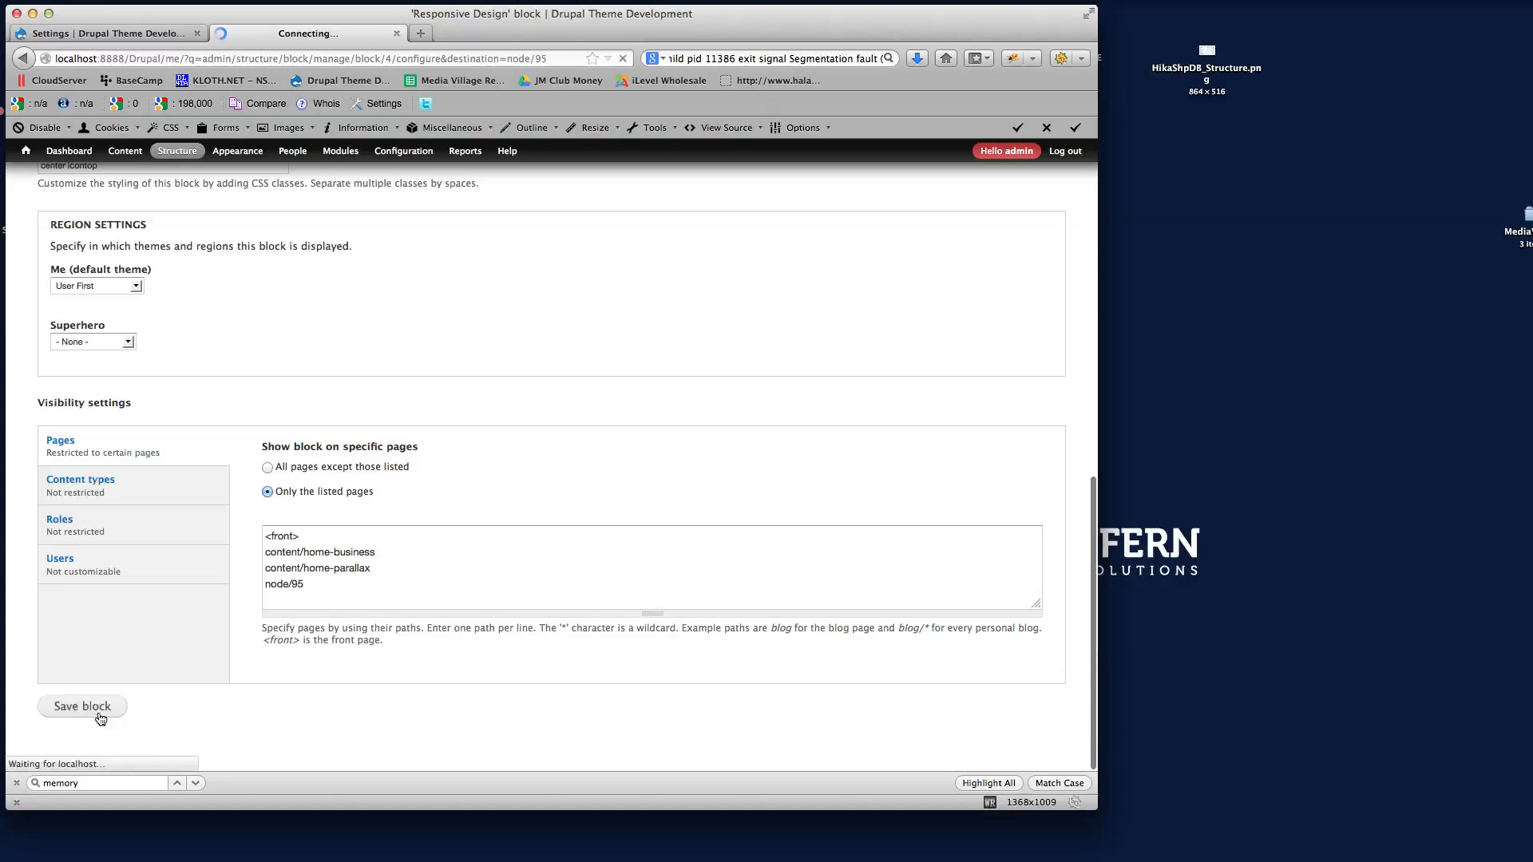
Move the Strapline section between Showcase and Users in the drupal_home_demo delta settings and save the configuration
click(91, 36)
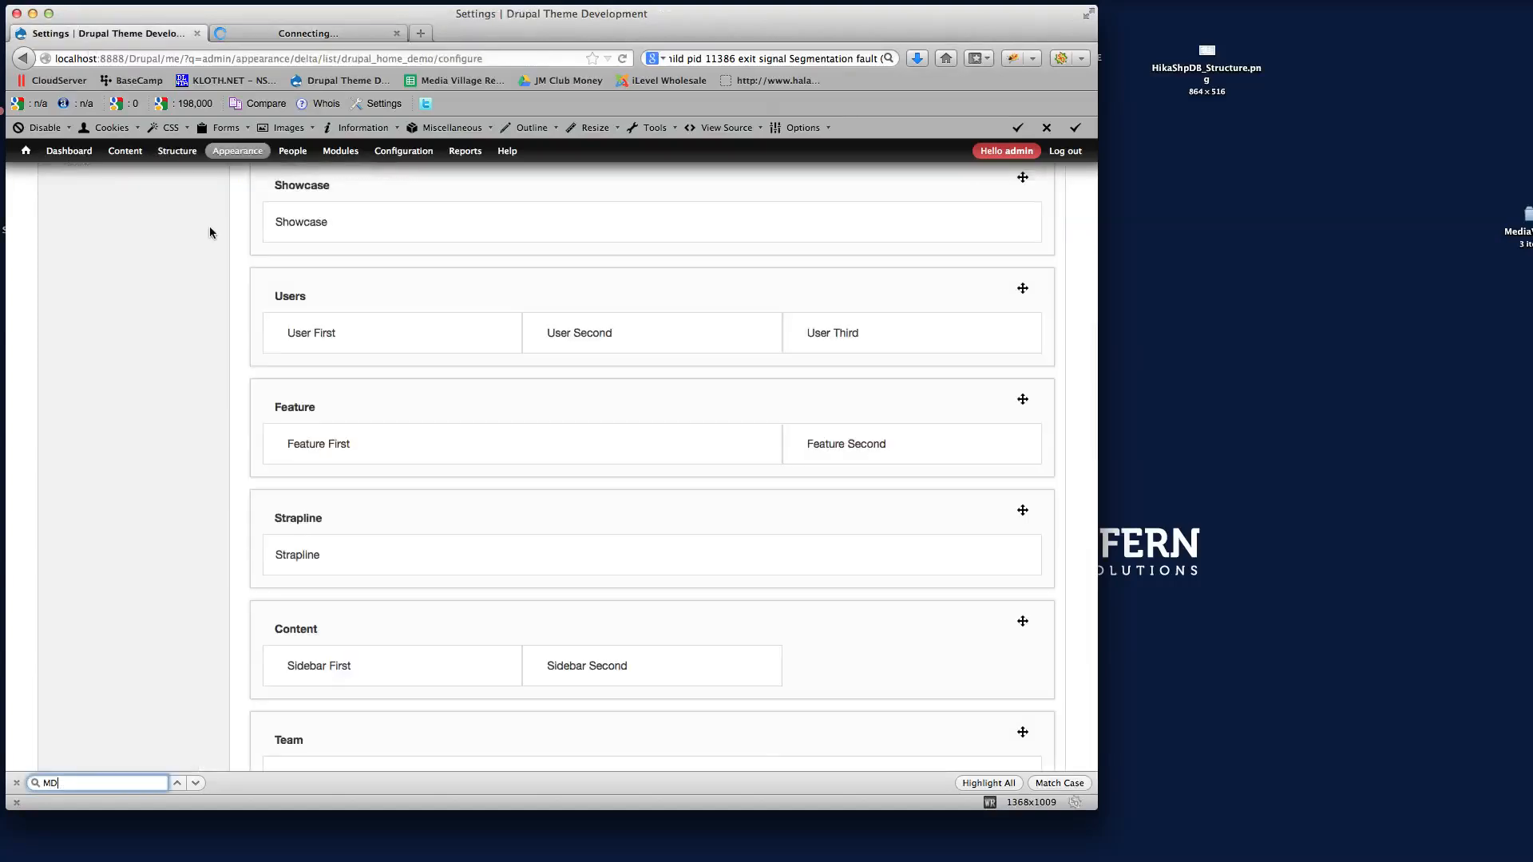
scroll(613, 561, down, 3)
scroll(613, 567, up, 3)
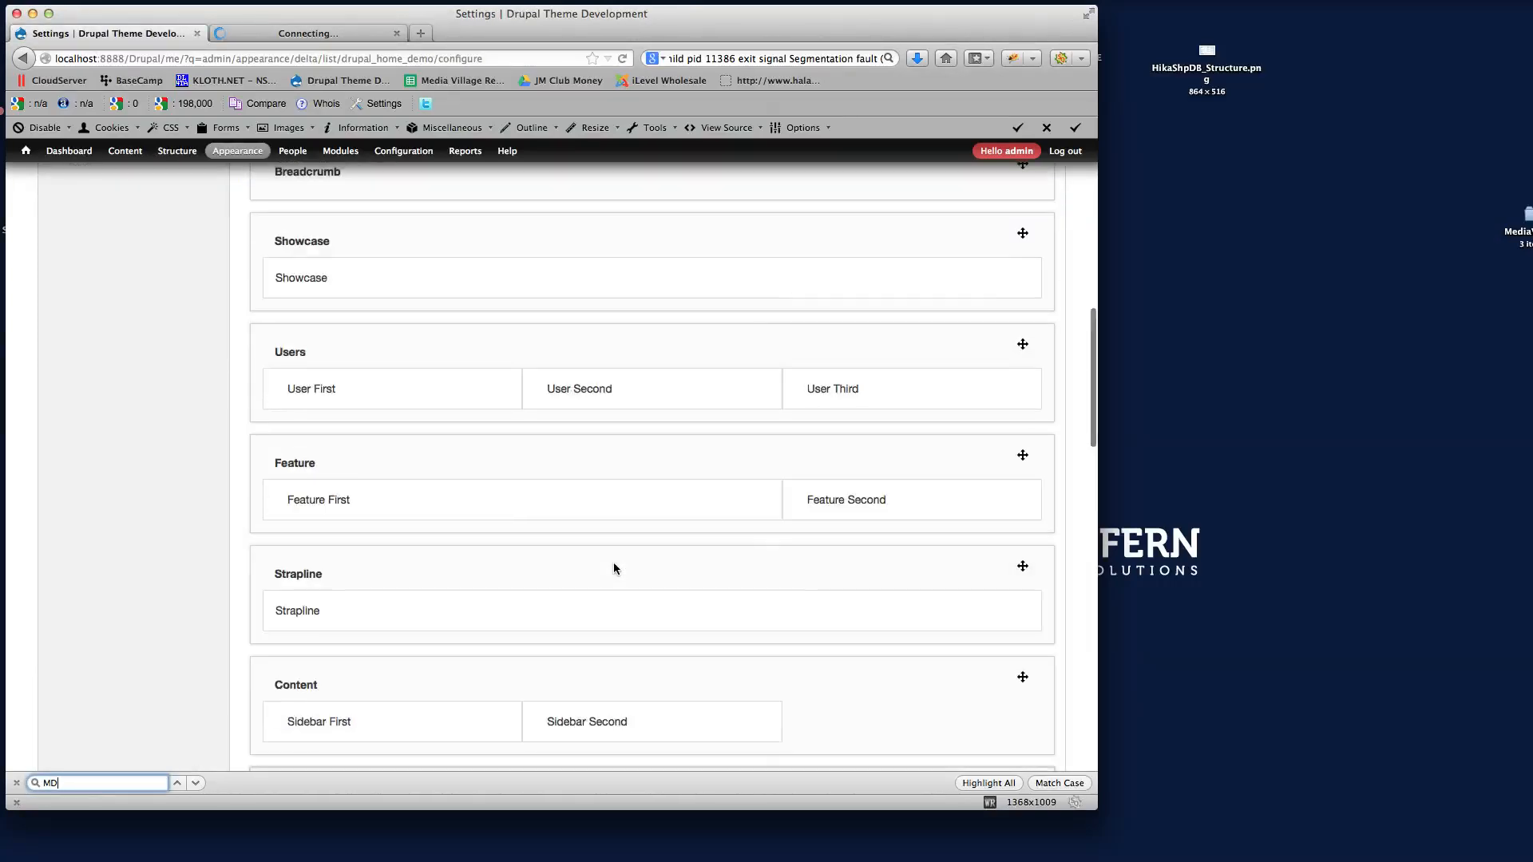
scroll(613, 567, down, 3)
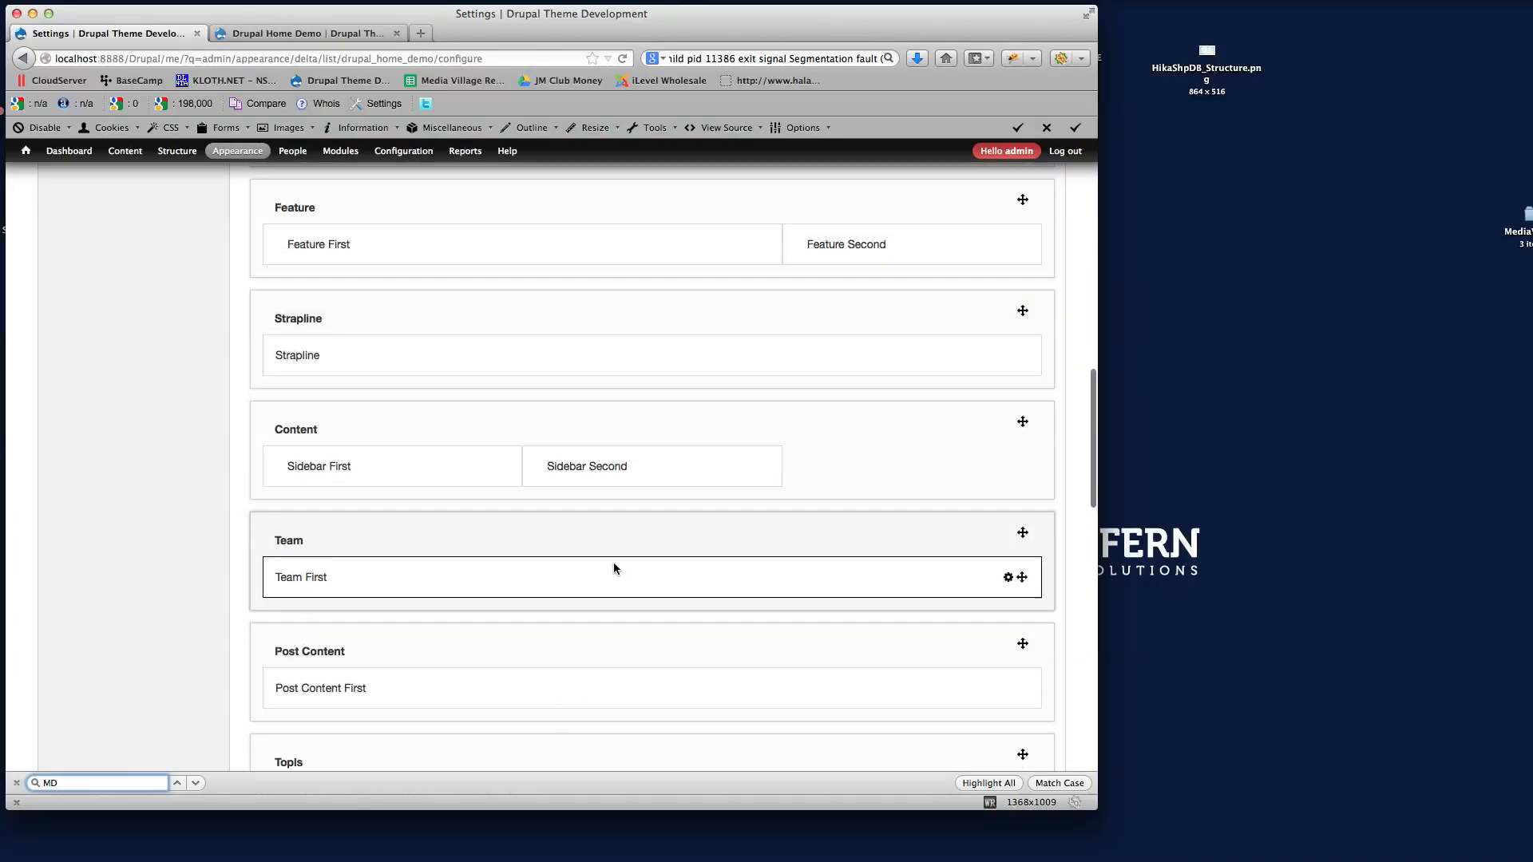
scroll(613, 562, up, 3)
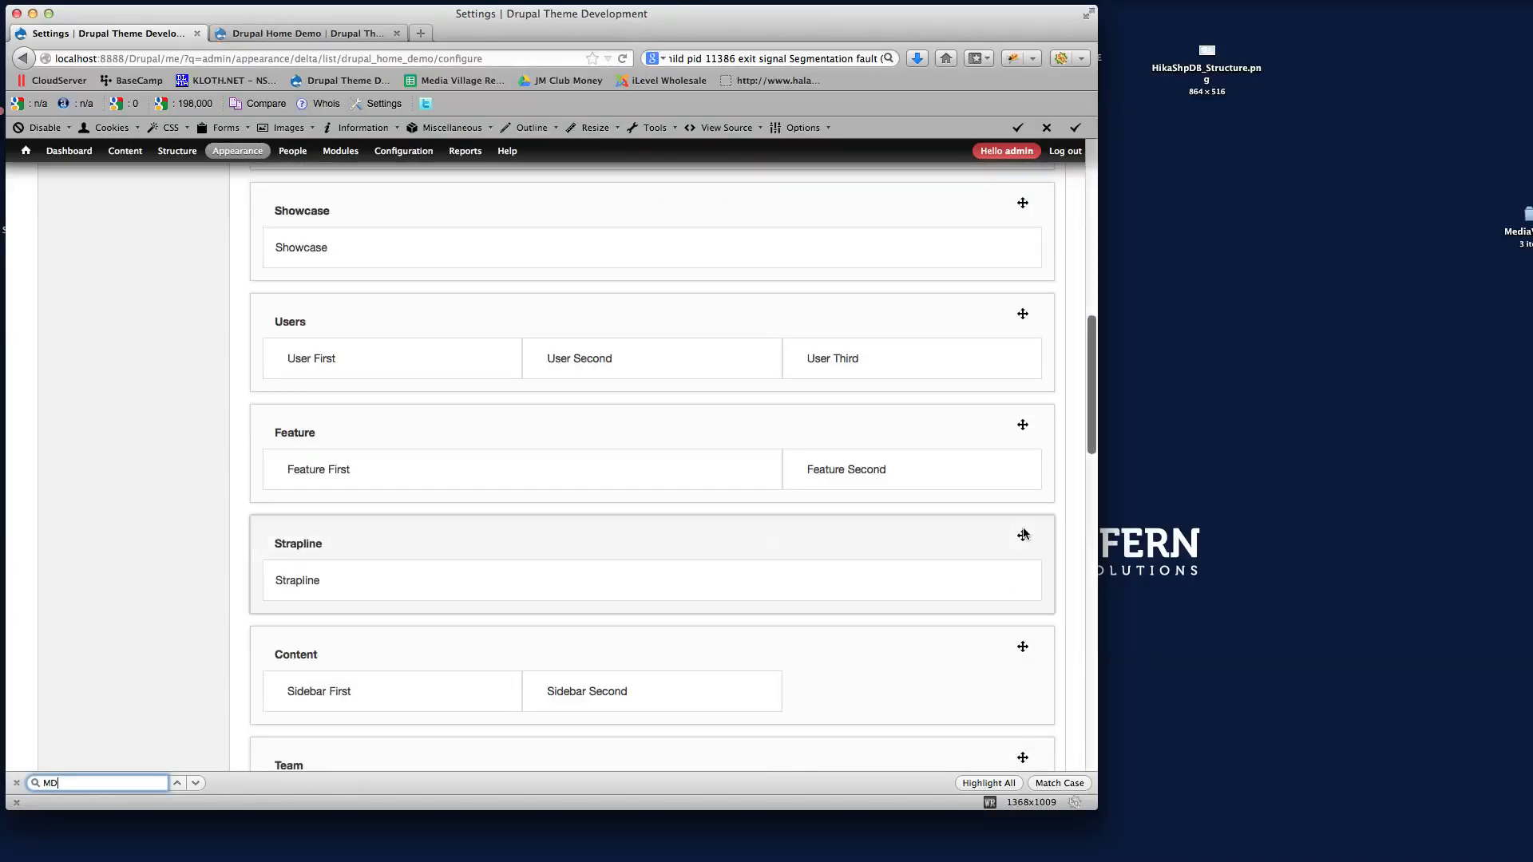
drag(1020, 535, 1012, 303)
scroll(912, 473, up, 2)
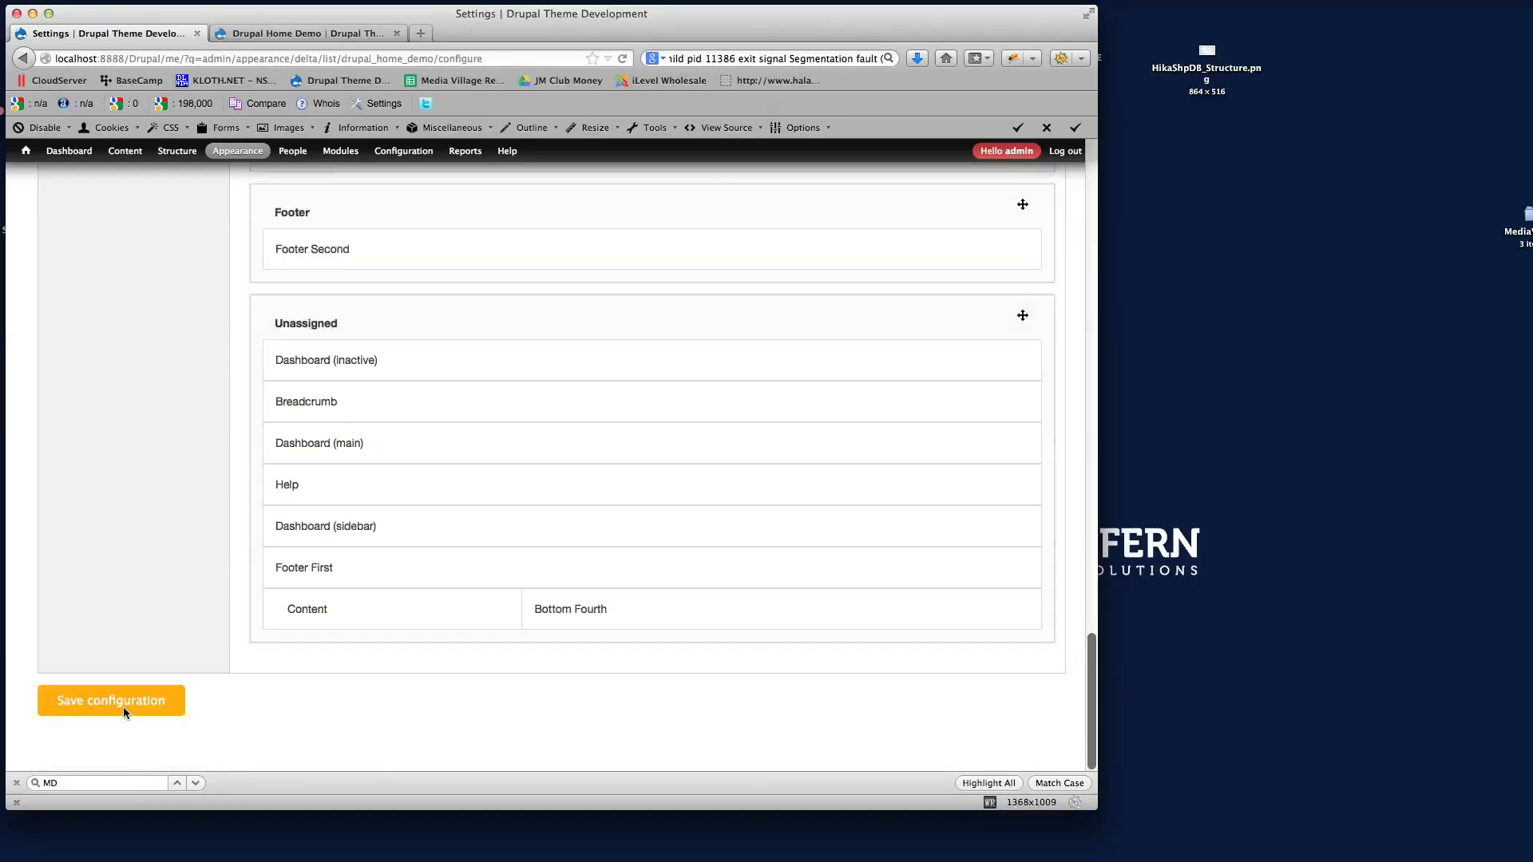
click(125, 710)
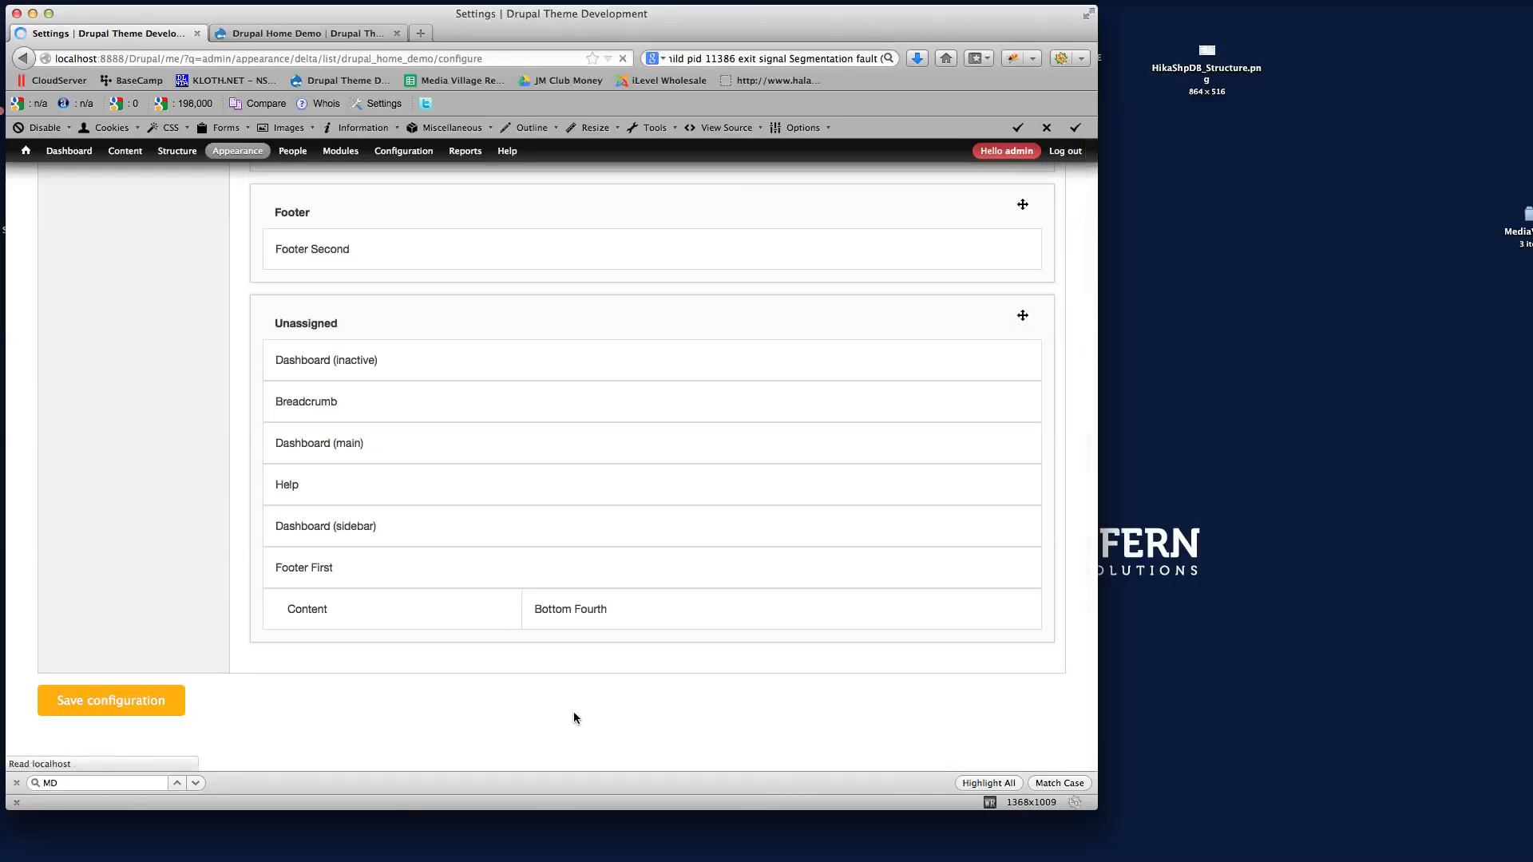
Reload the Drupal Home Demo page and examine where the strapline sits relative to the slider and the three user blocks
click(345, 35)
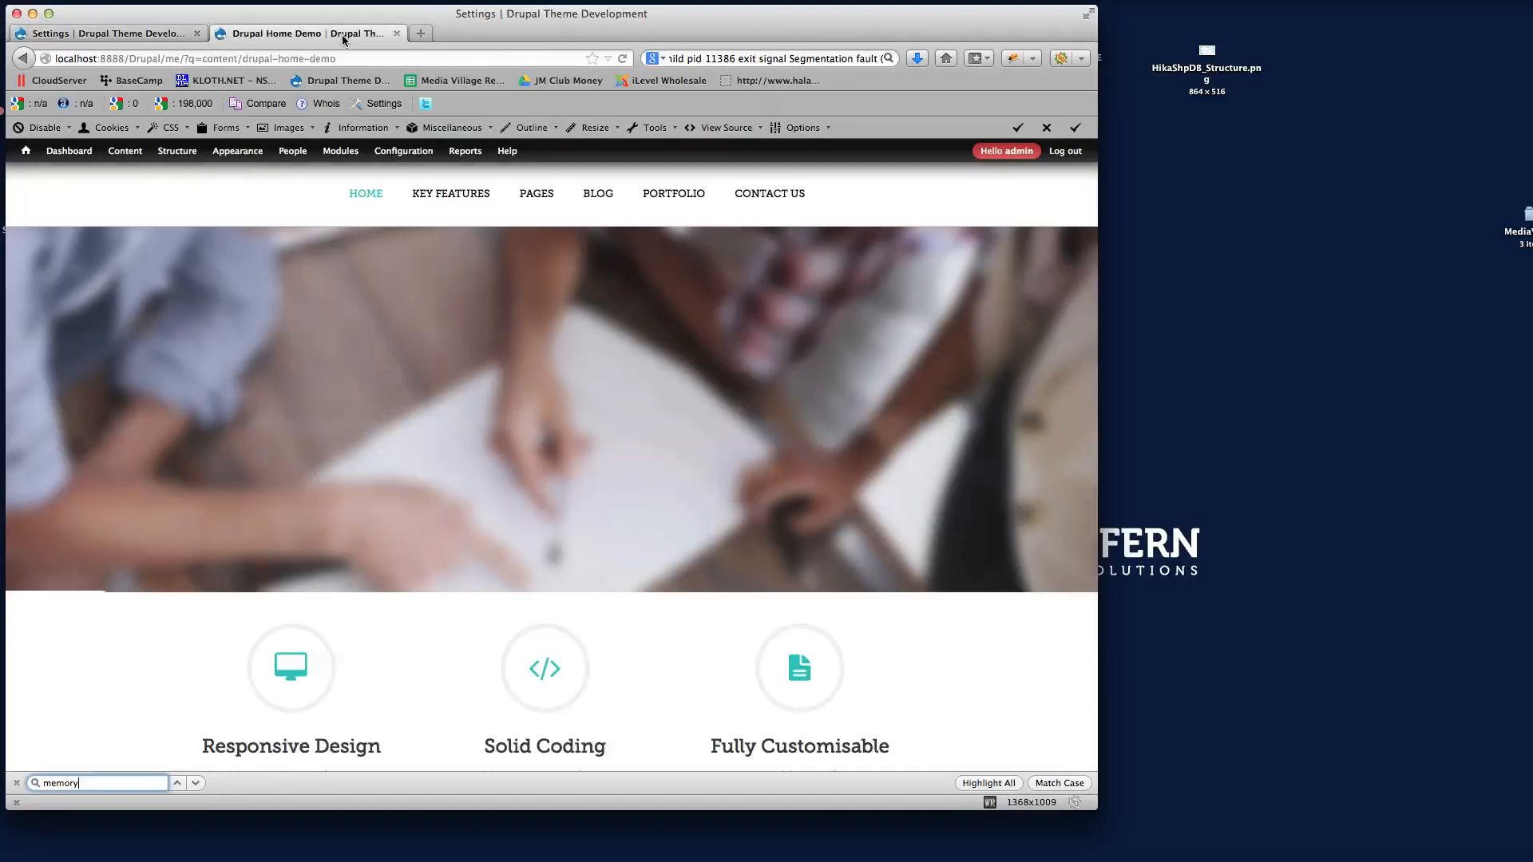
click(624, 62)
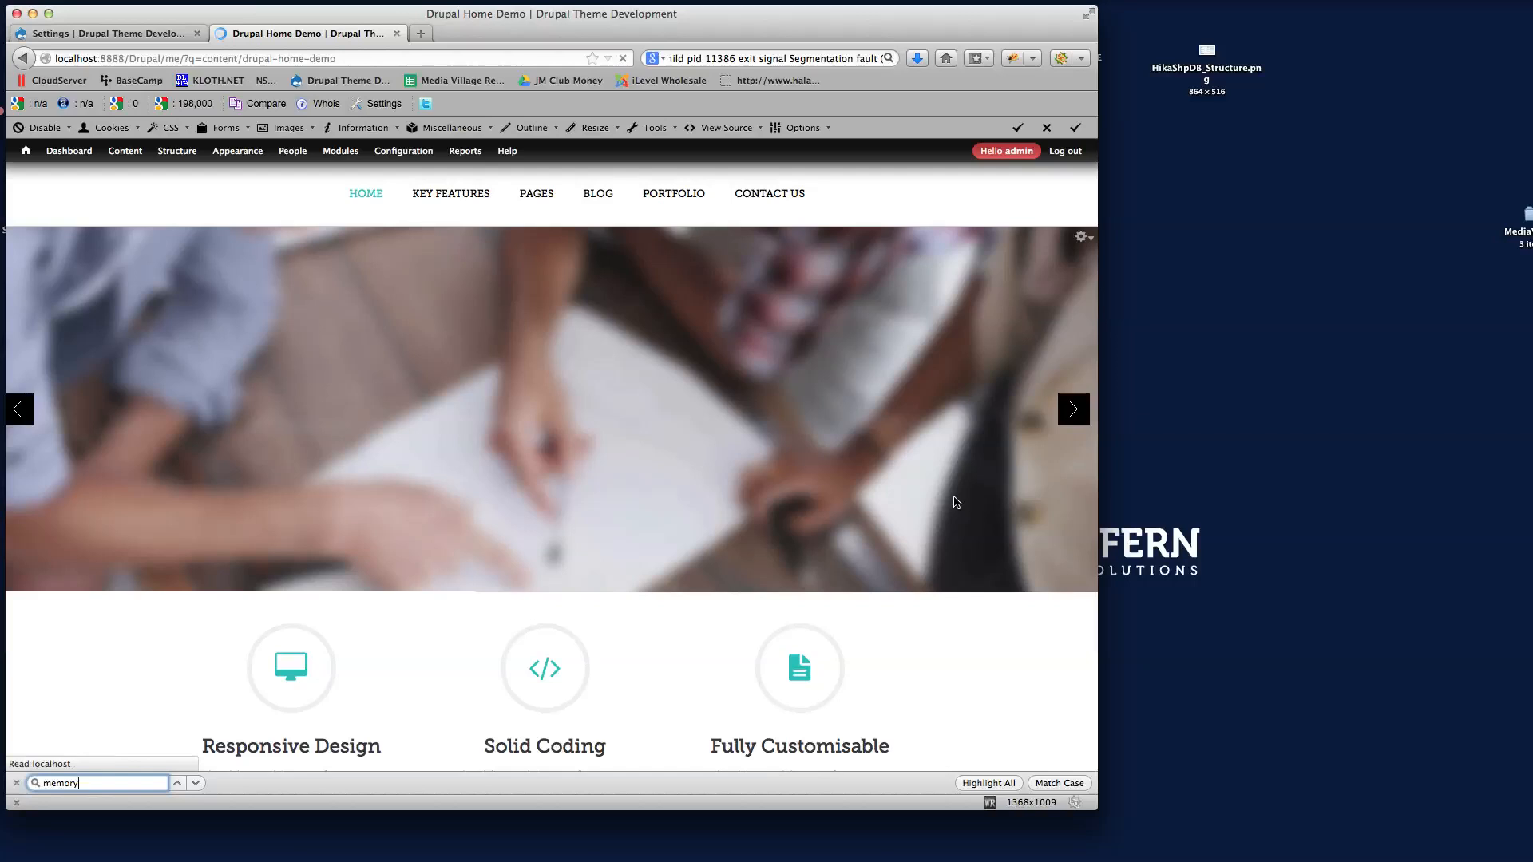
scroll(971, 570, down, 5)
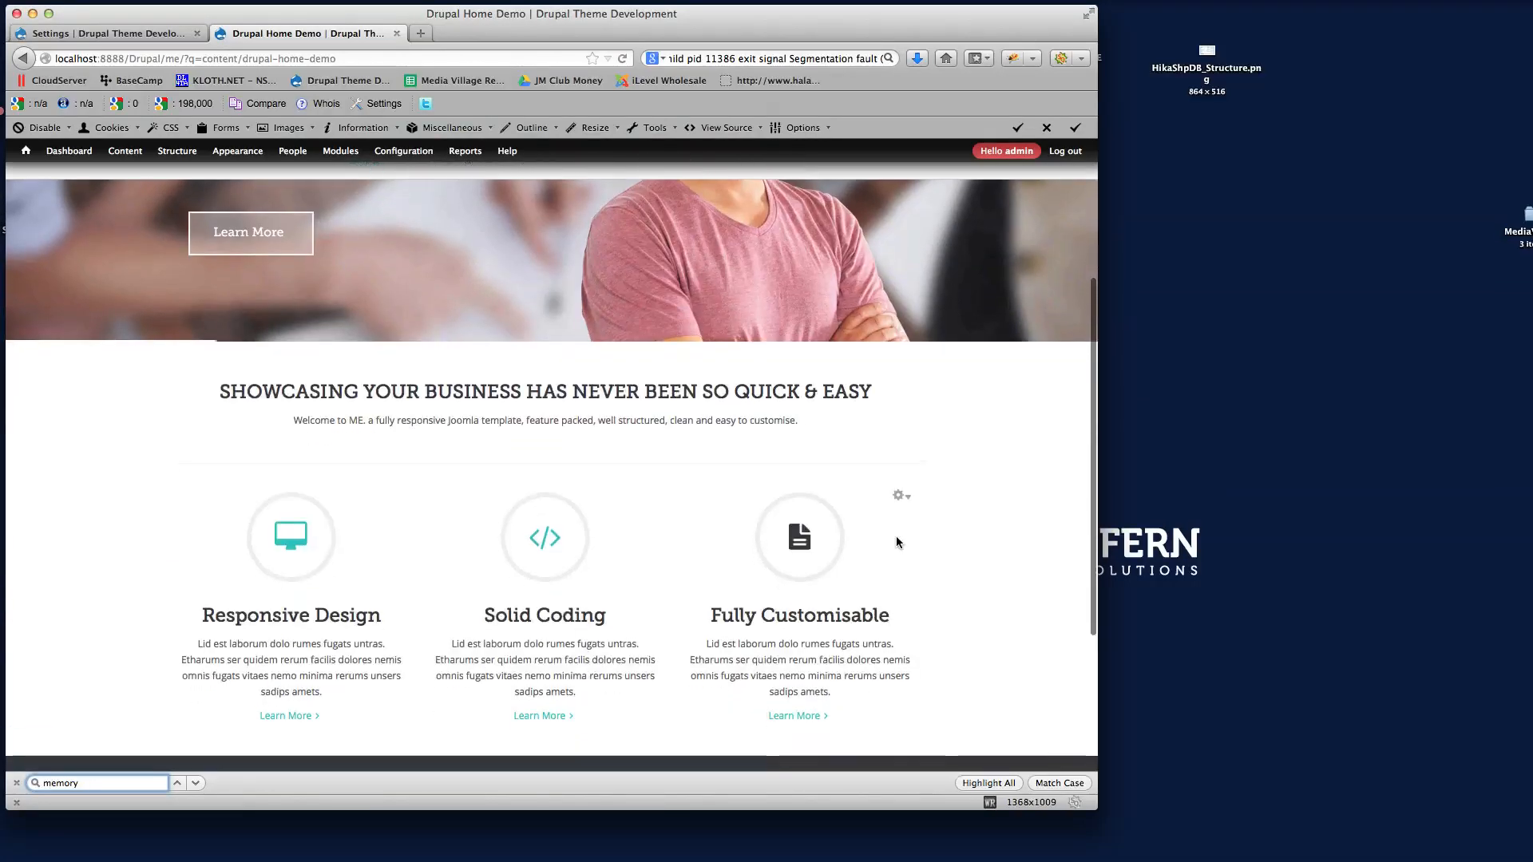
scroll(565, 482, down, 3)
scroll(565, 483, up, 6)
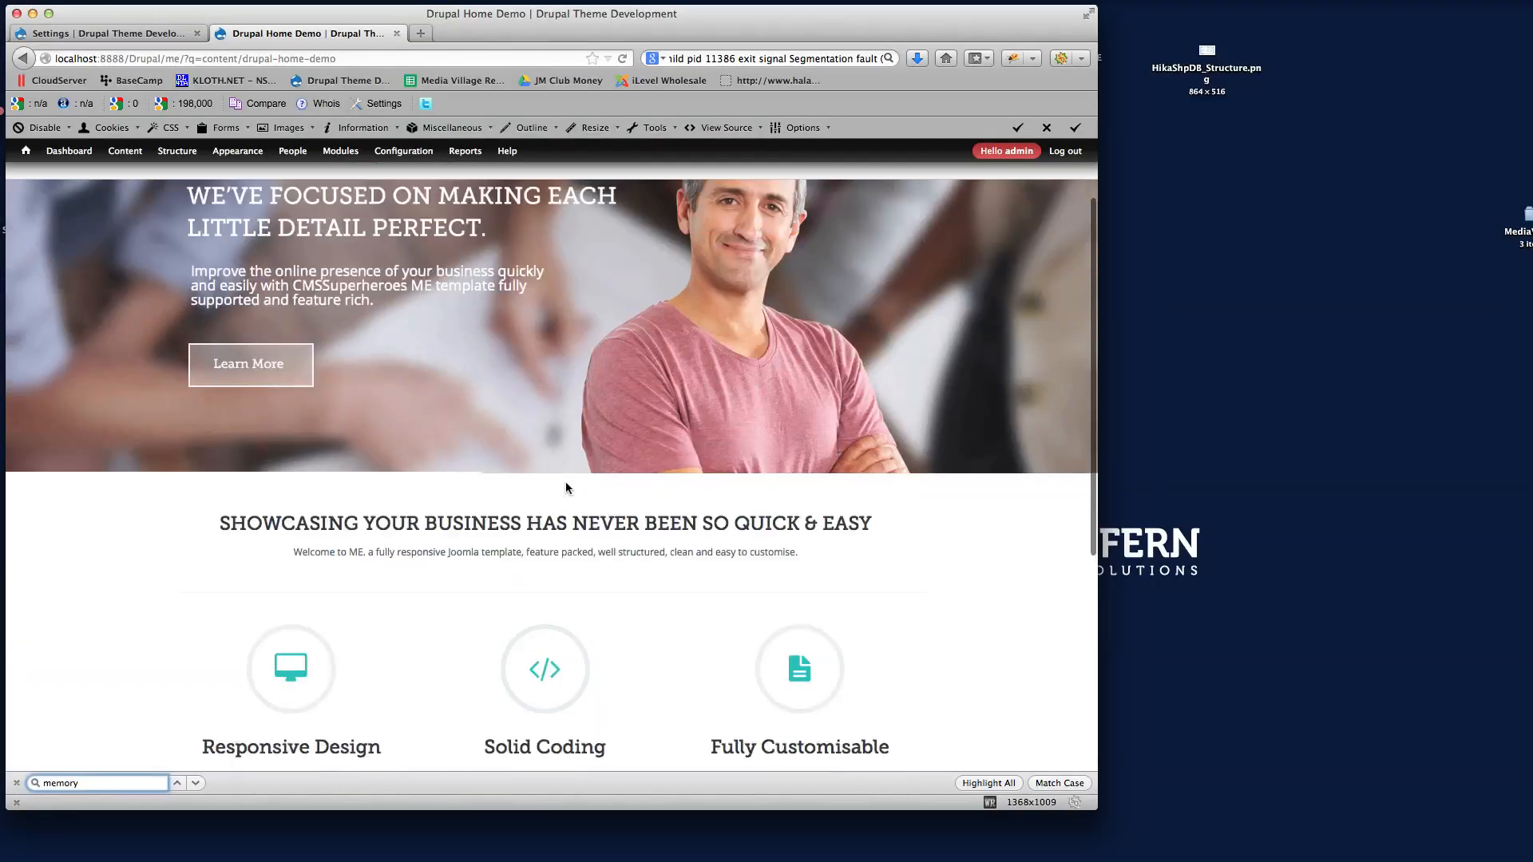
scroll(514, 415, up, 2)
scroll(514, 415, down, 2)
scroll(515, 415, up, 3)
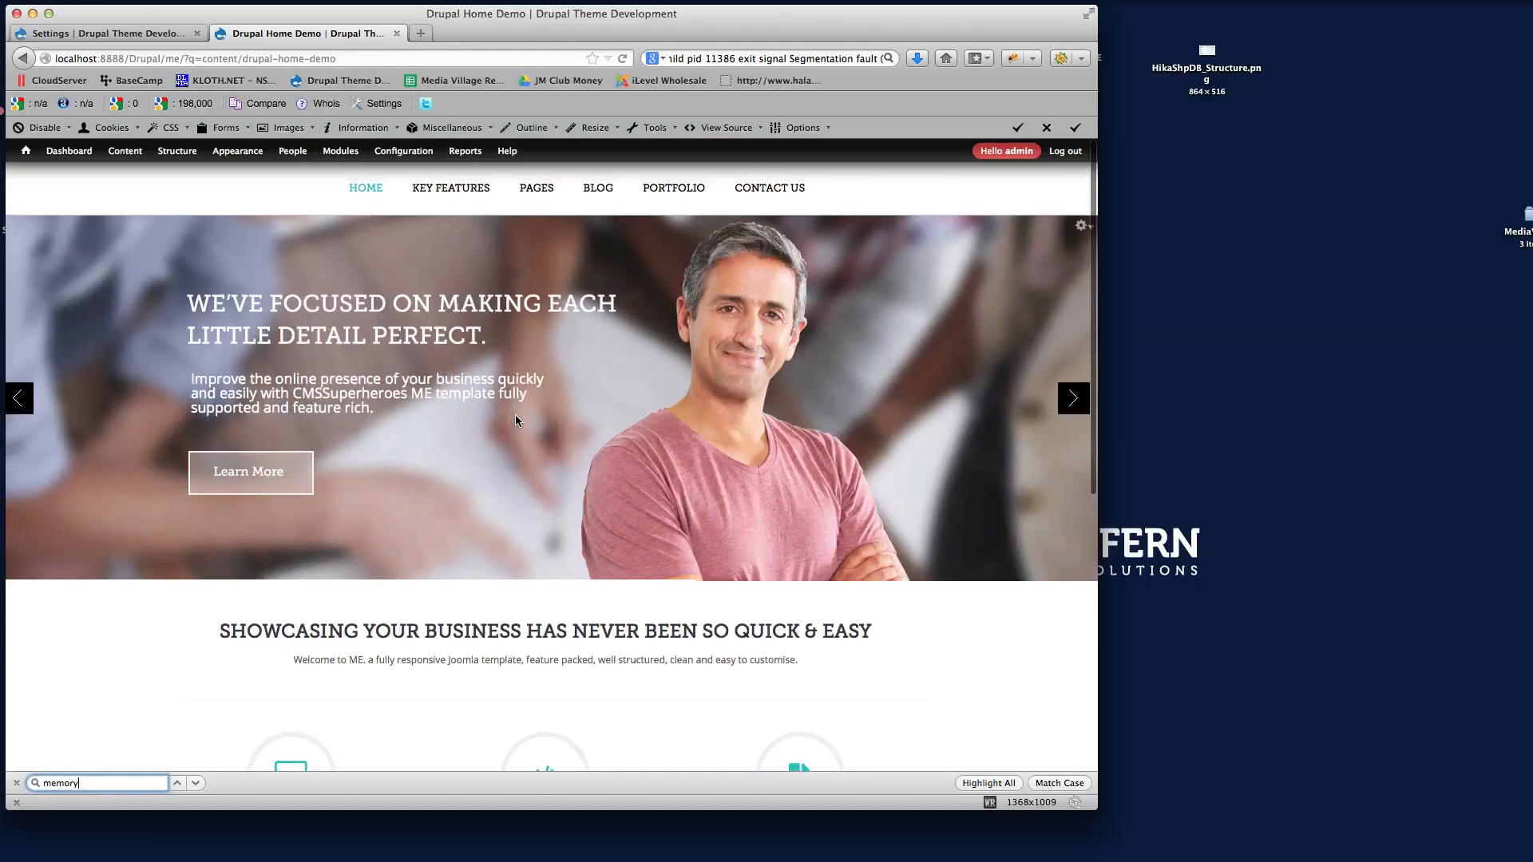
Open the Home Business page and go to the block configuration of its Our Work block
mouse_move(366, 188)
click(401, 349)
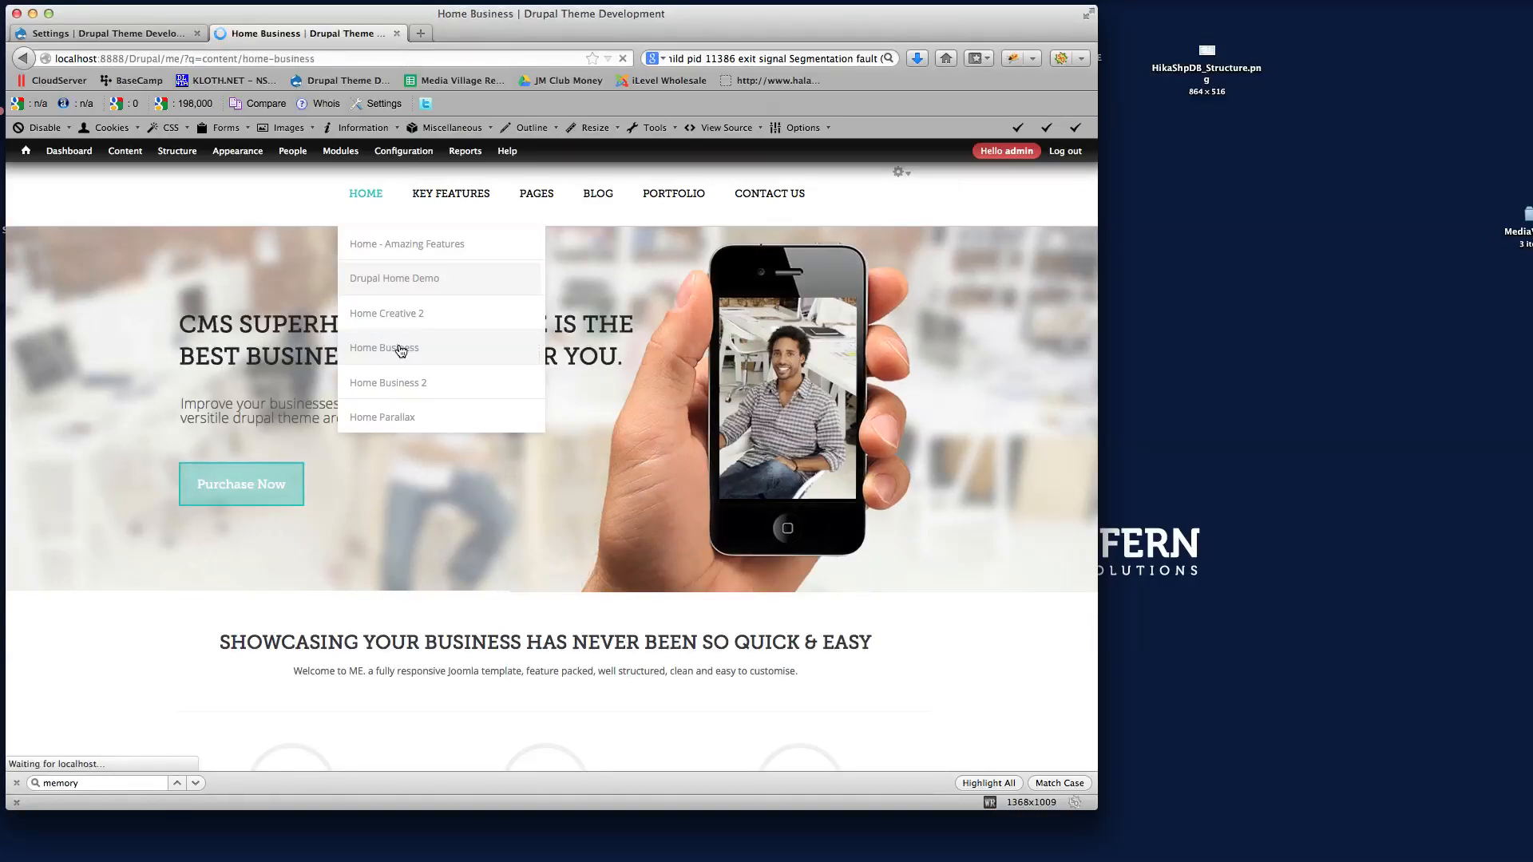
scroll(461, 387, down, 10)
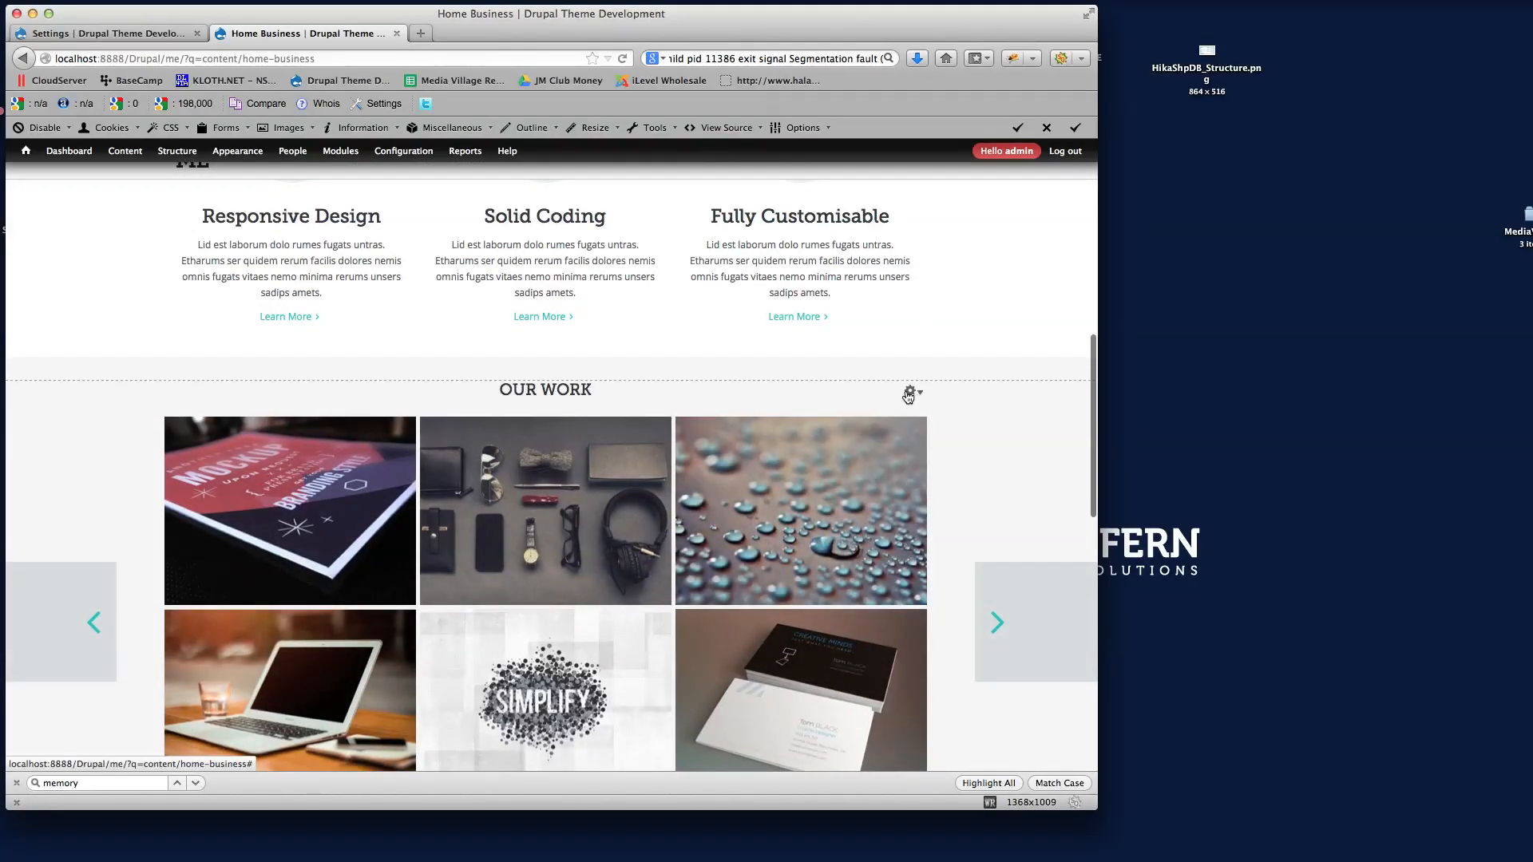
click(912, 391)
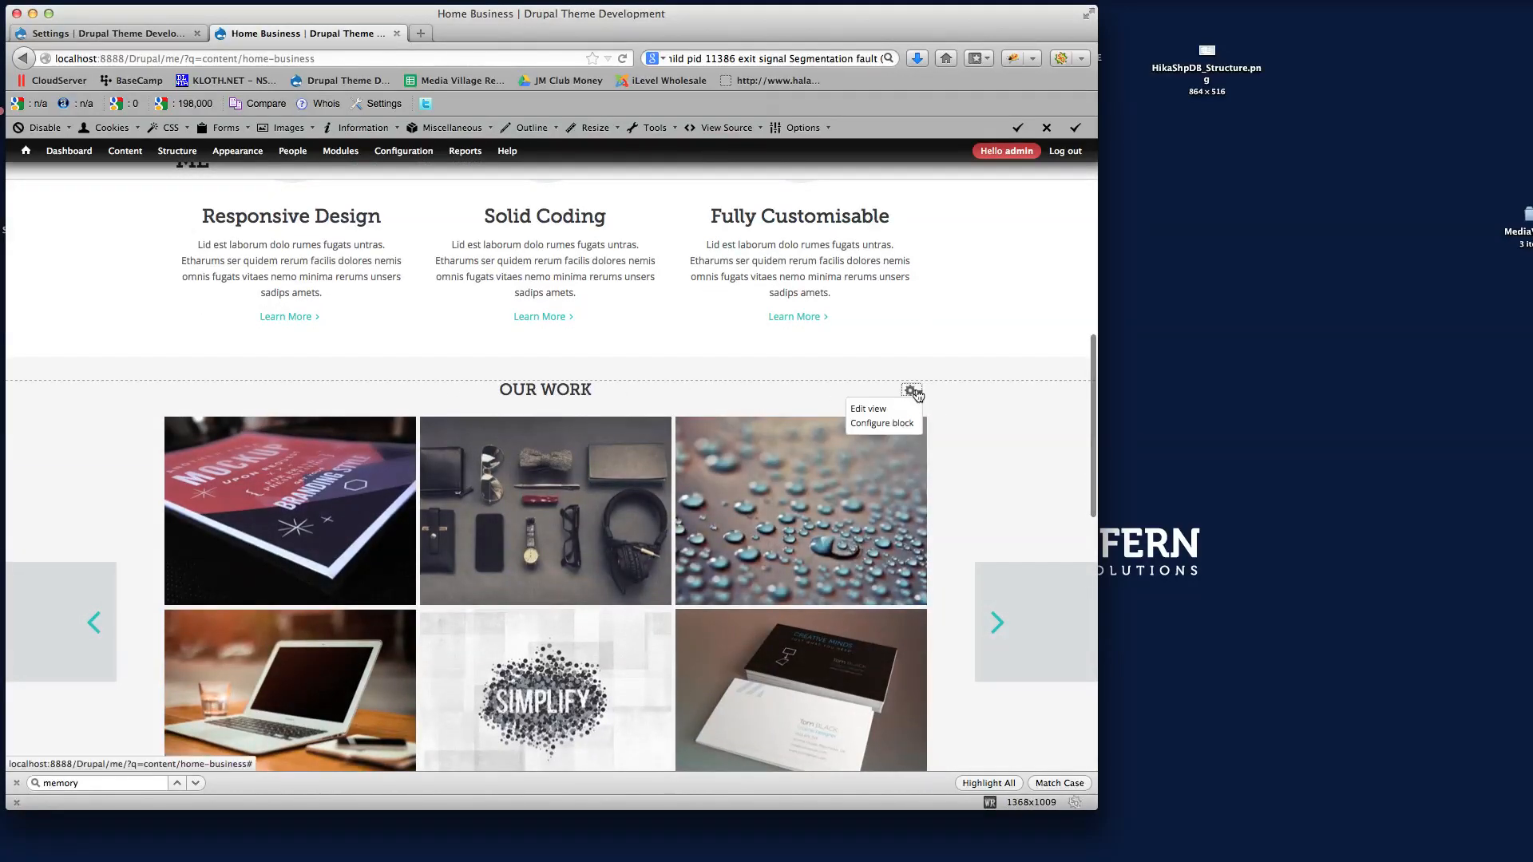
click(882, 423)
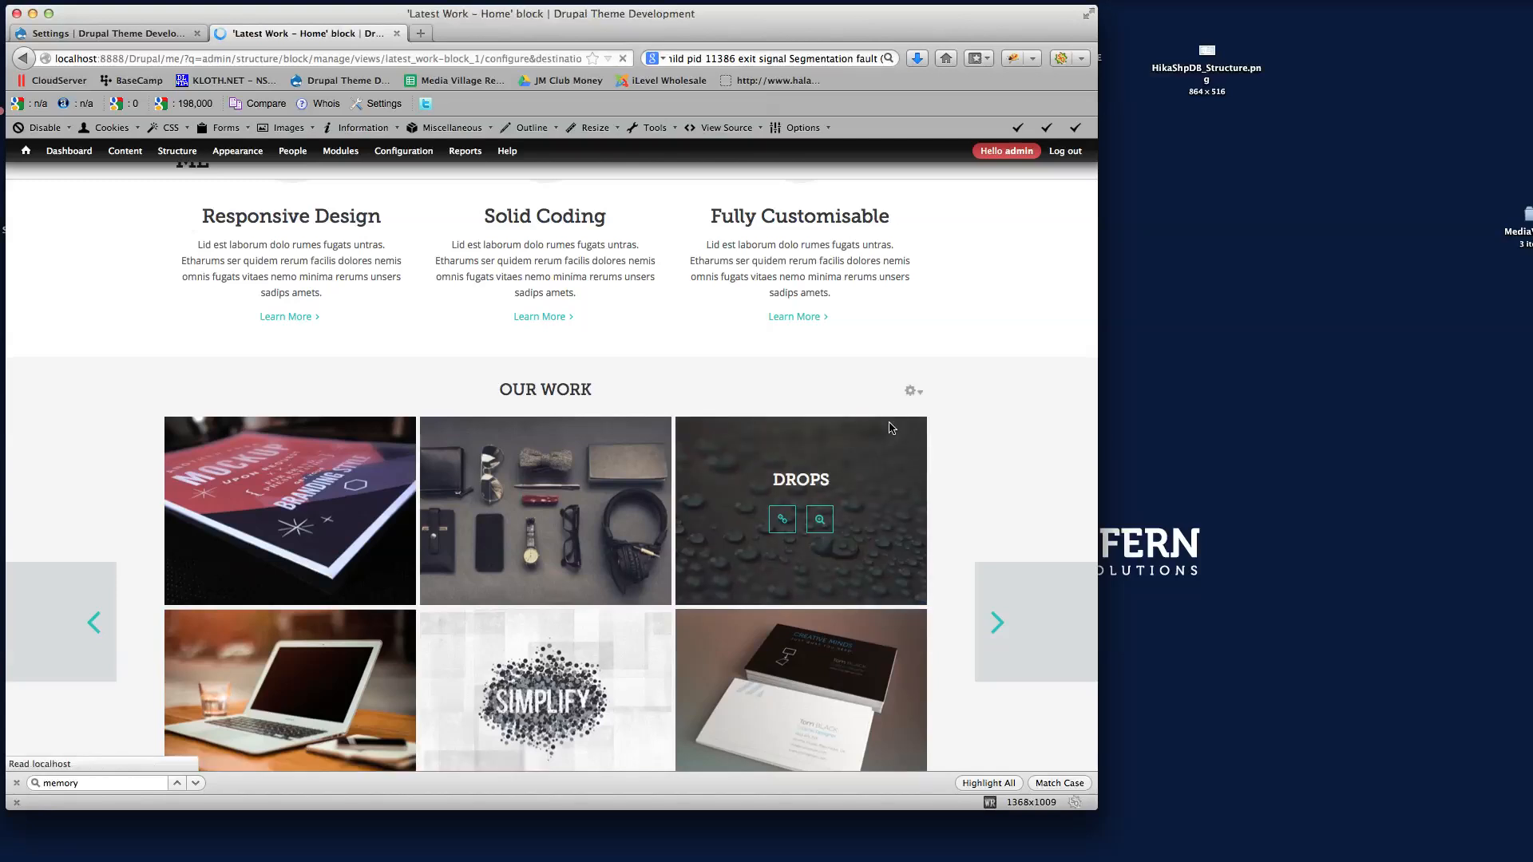
Add node/95 to the pages on which the Latest Work - Home block is shown and save the block
scroll(819, 380, down, 5)
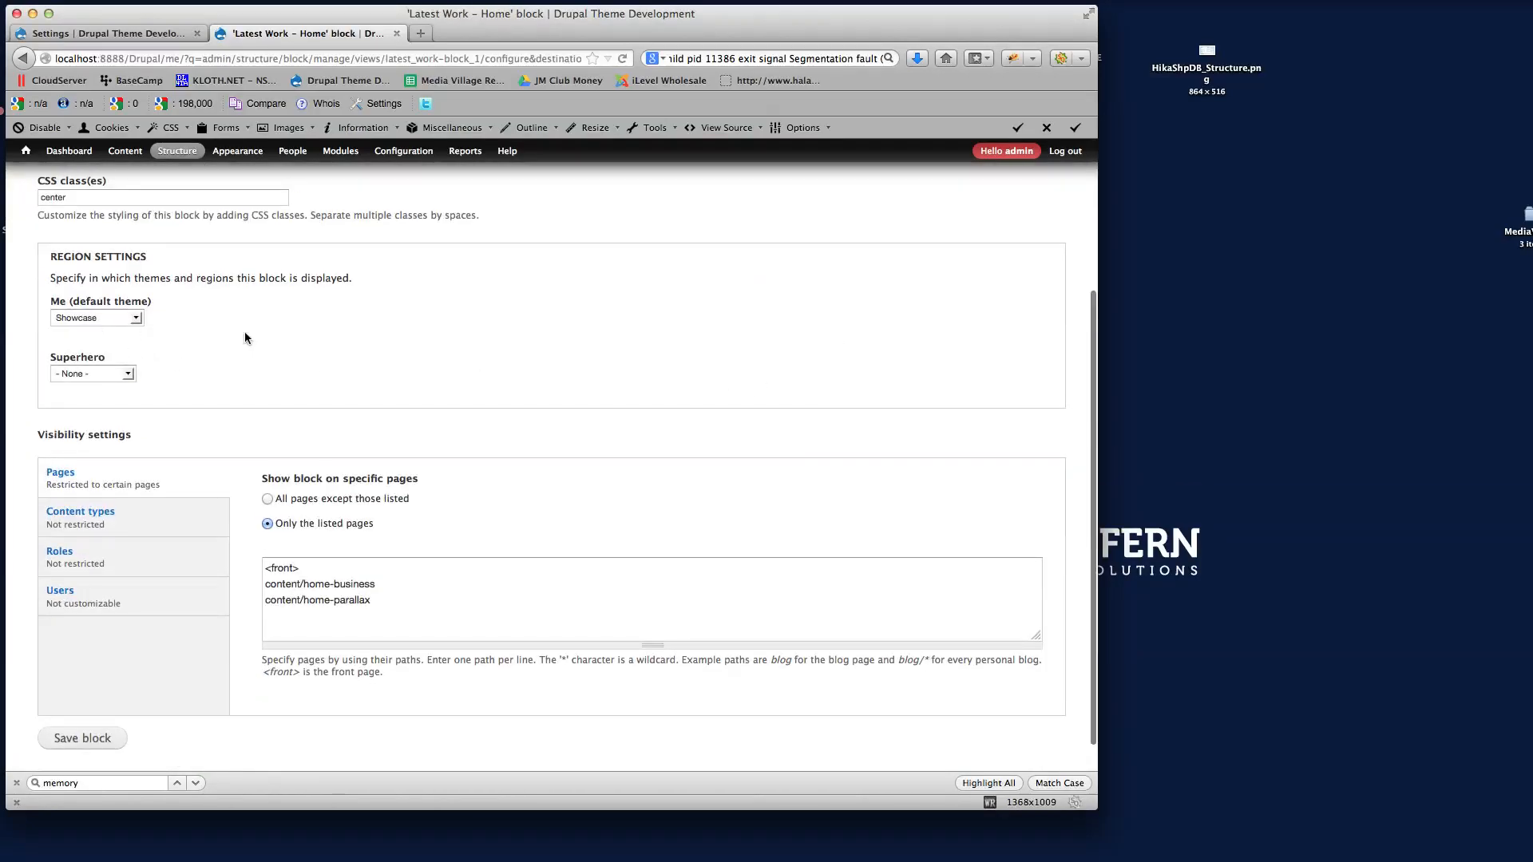
scroll(570, 344, down, 2)
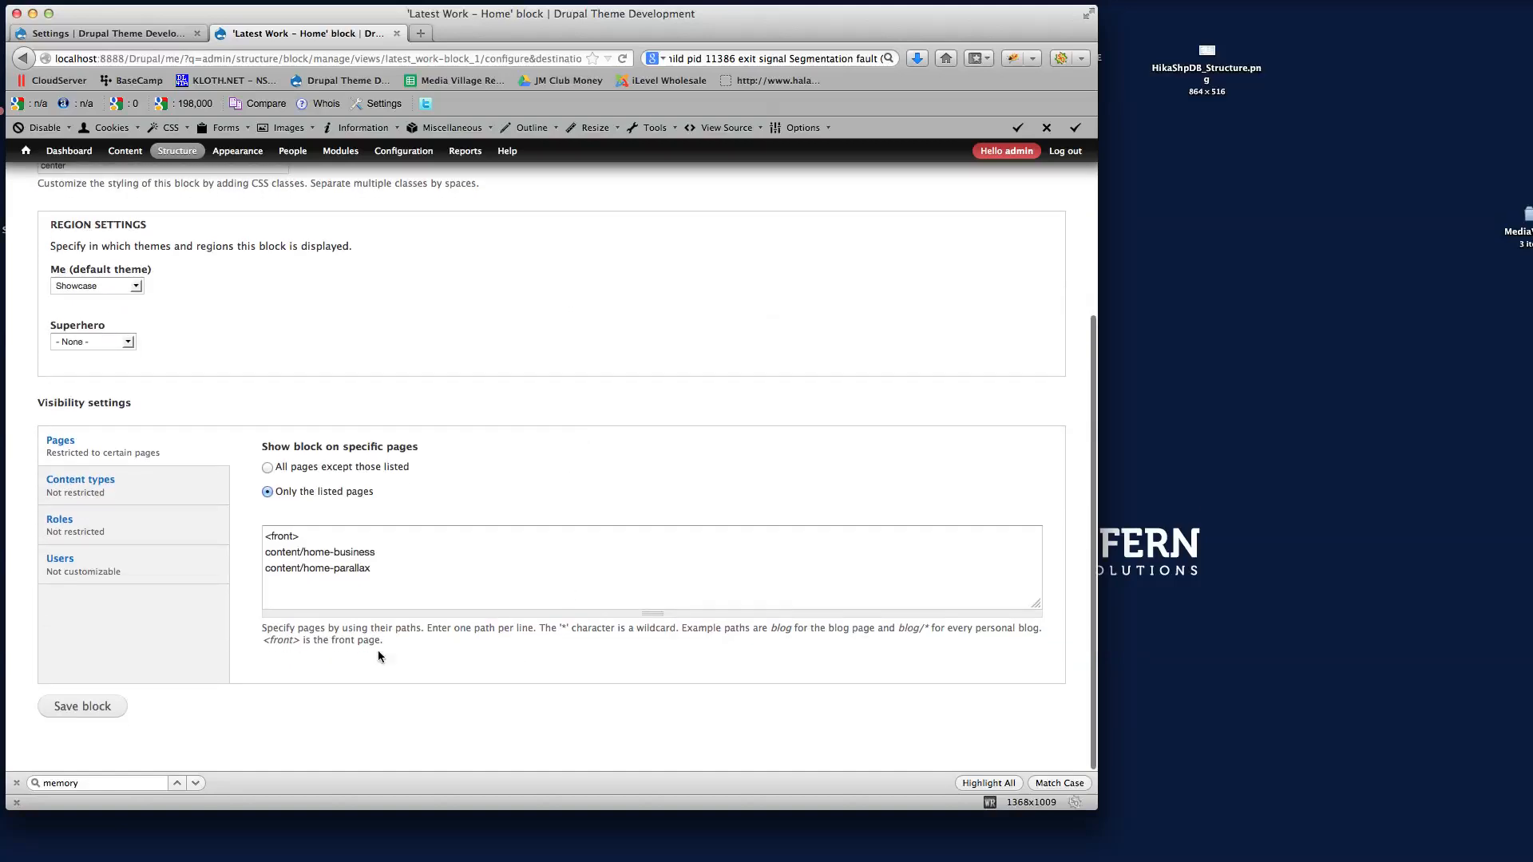
click(383, 568)
key(Return)
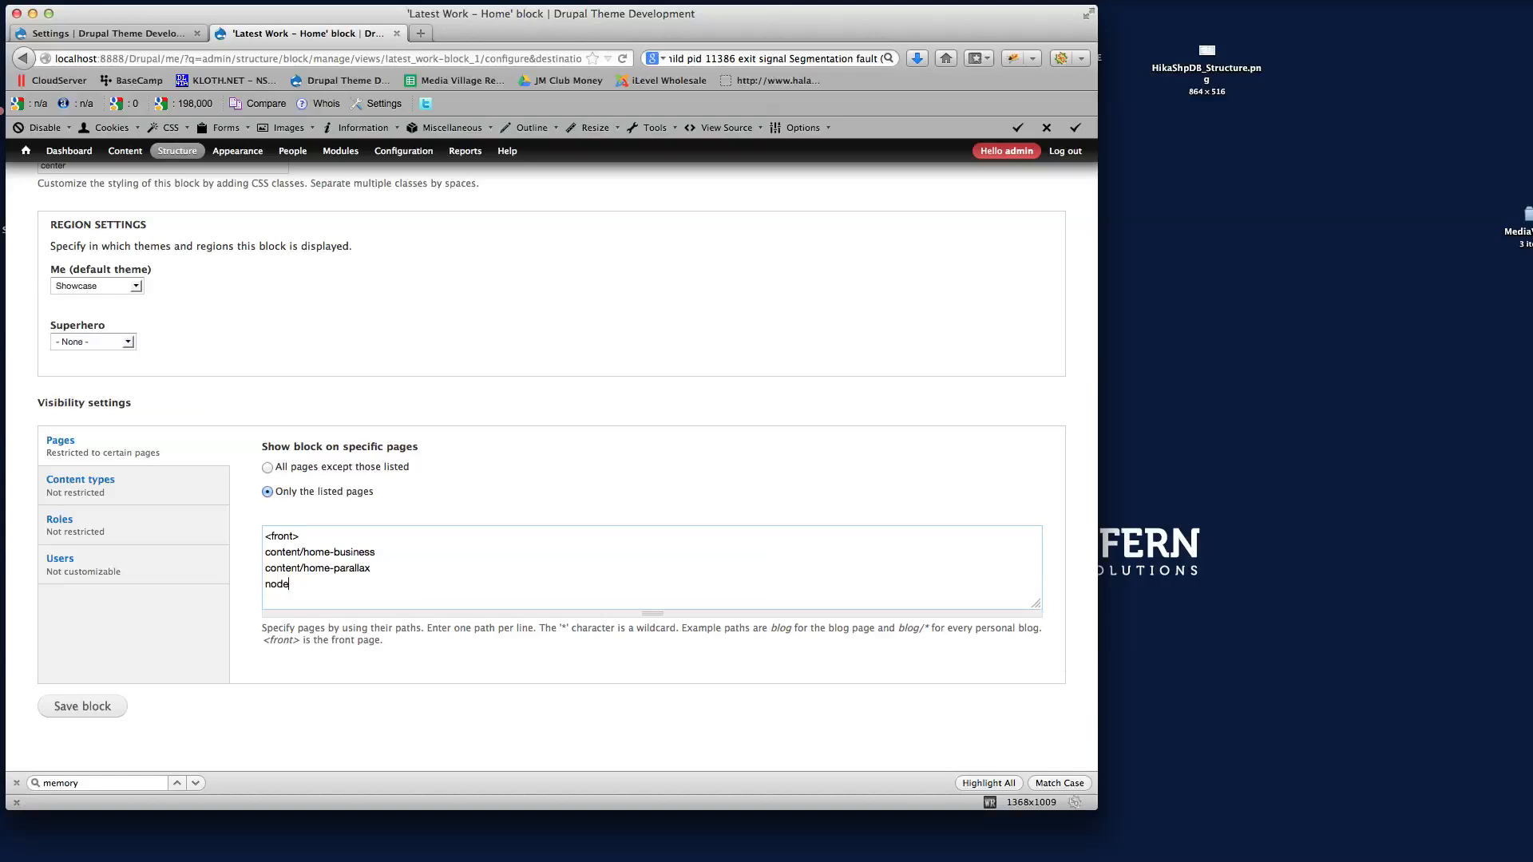
click(627, 471)
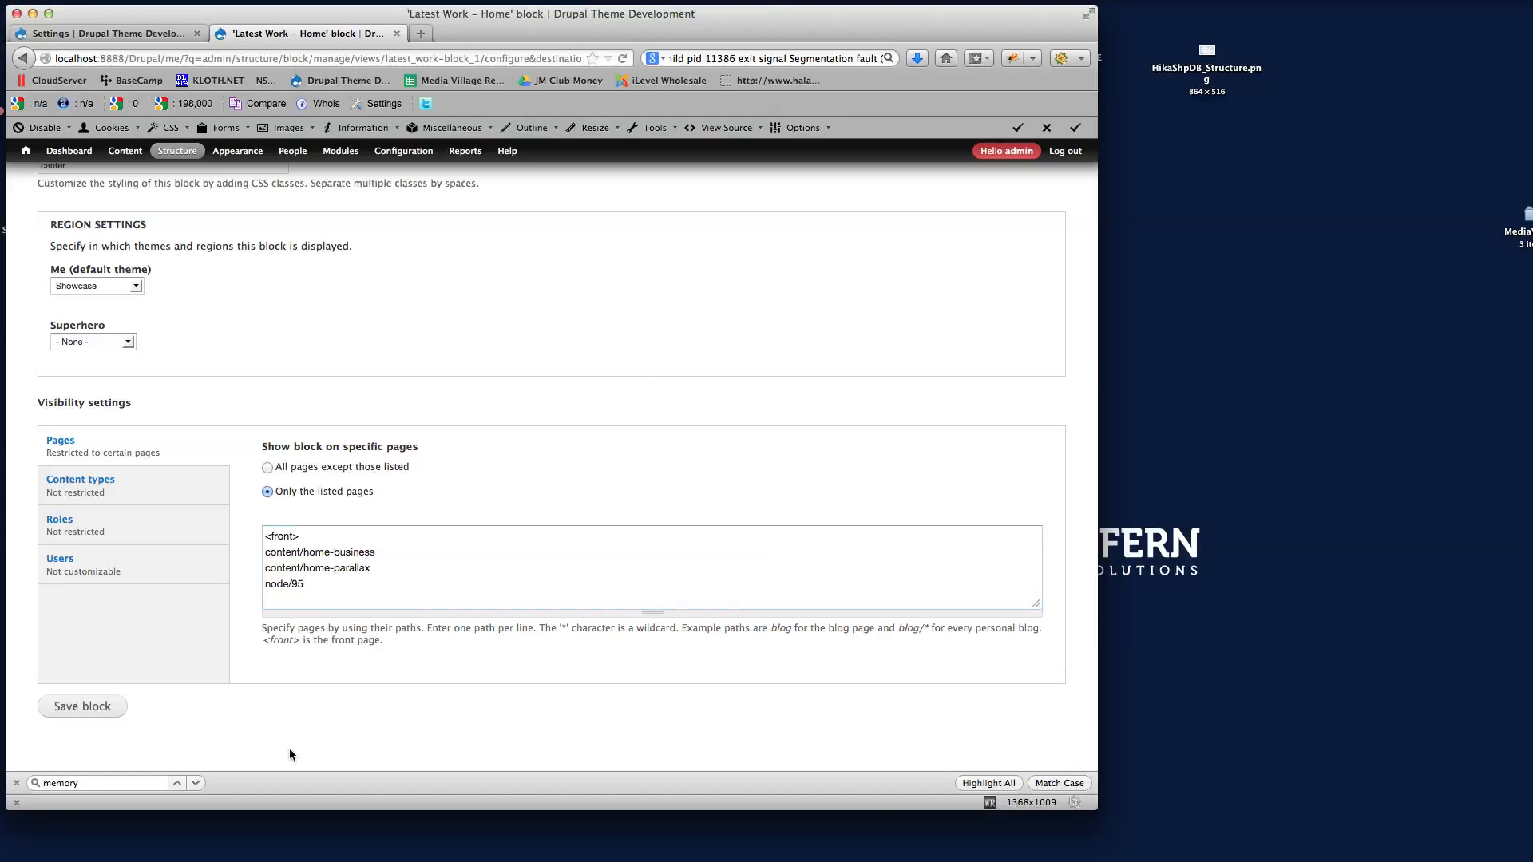
click(69, 703)
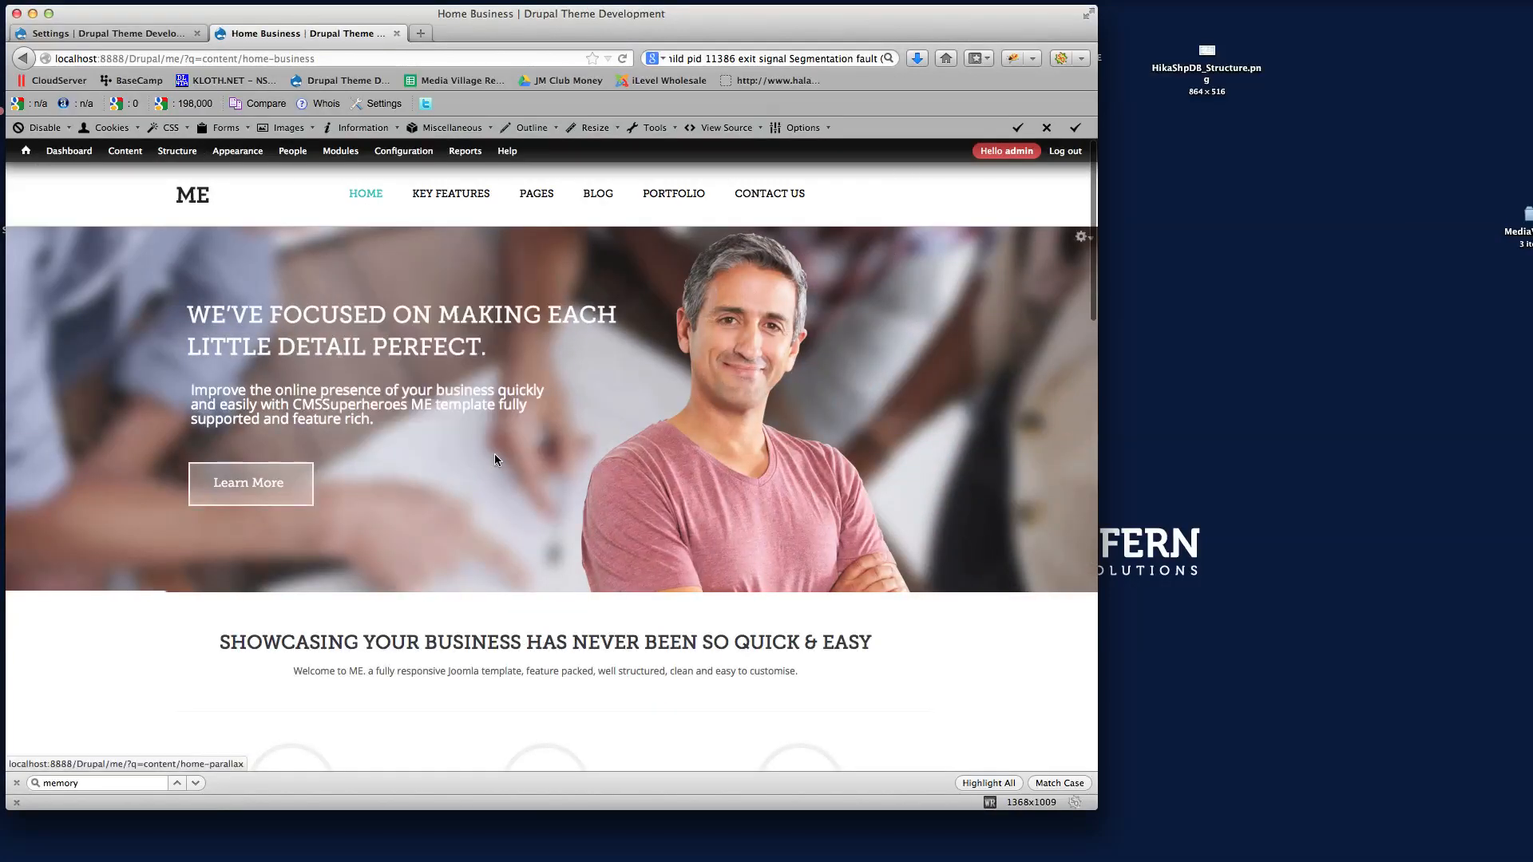
Open the Drupal Home Demo page and check the position of the Our Work block among the other sections
mouse_move(463, 200)
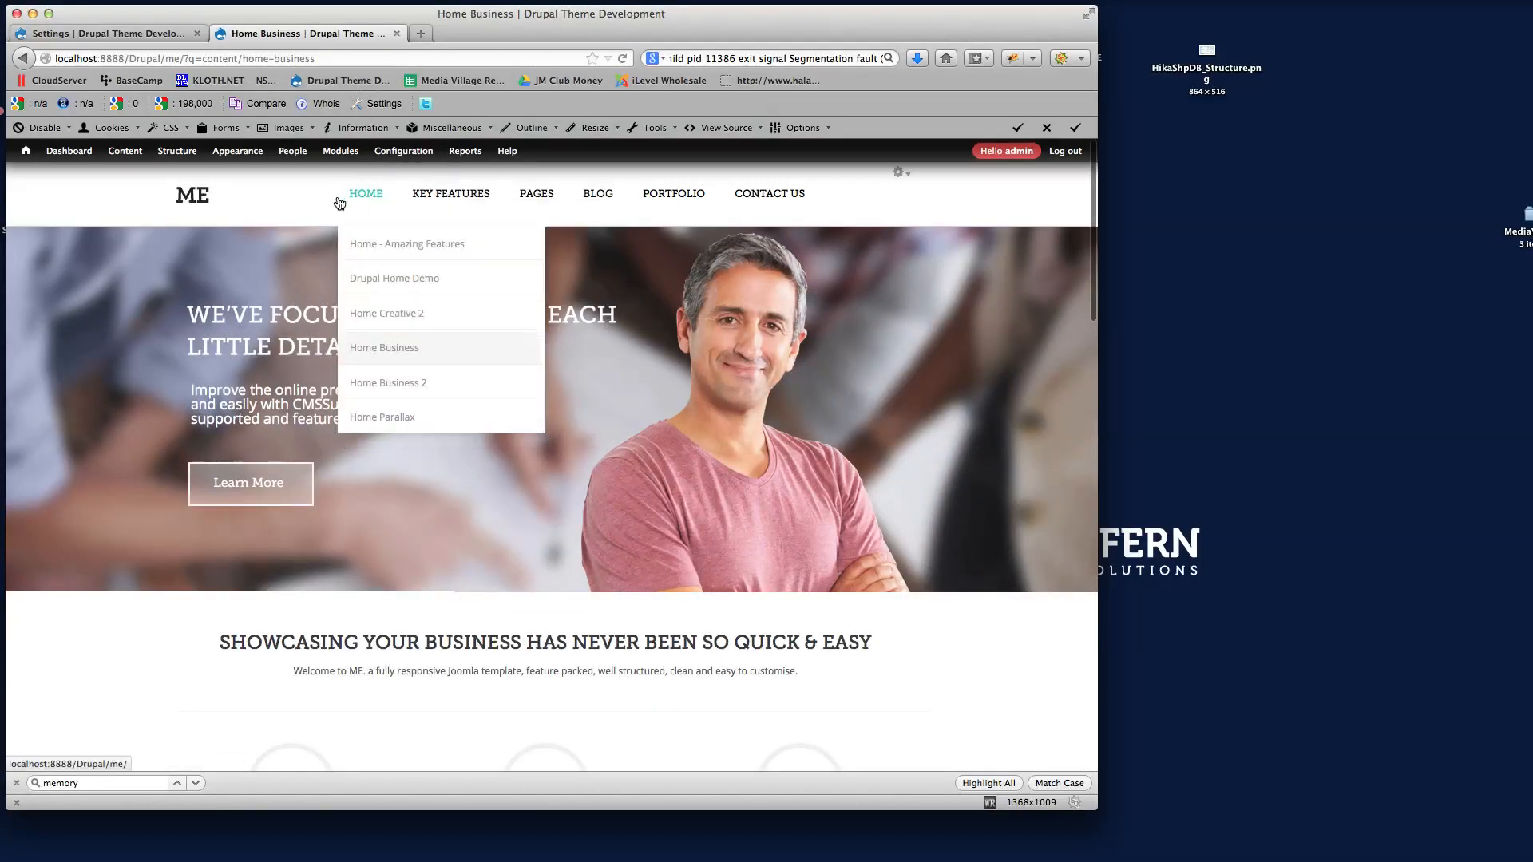
mouse_move(335, 205)
click(395, 280)
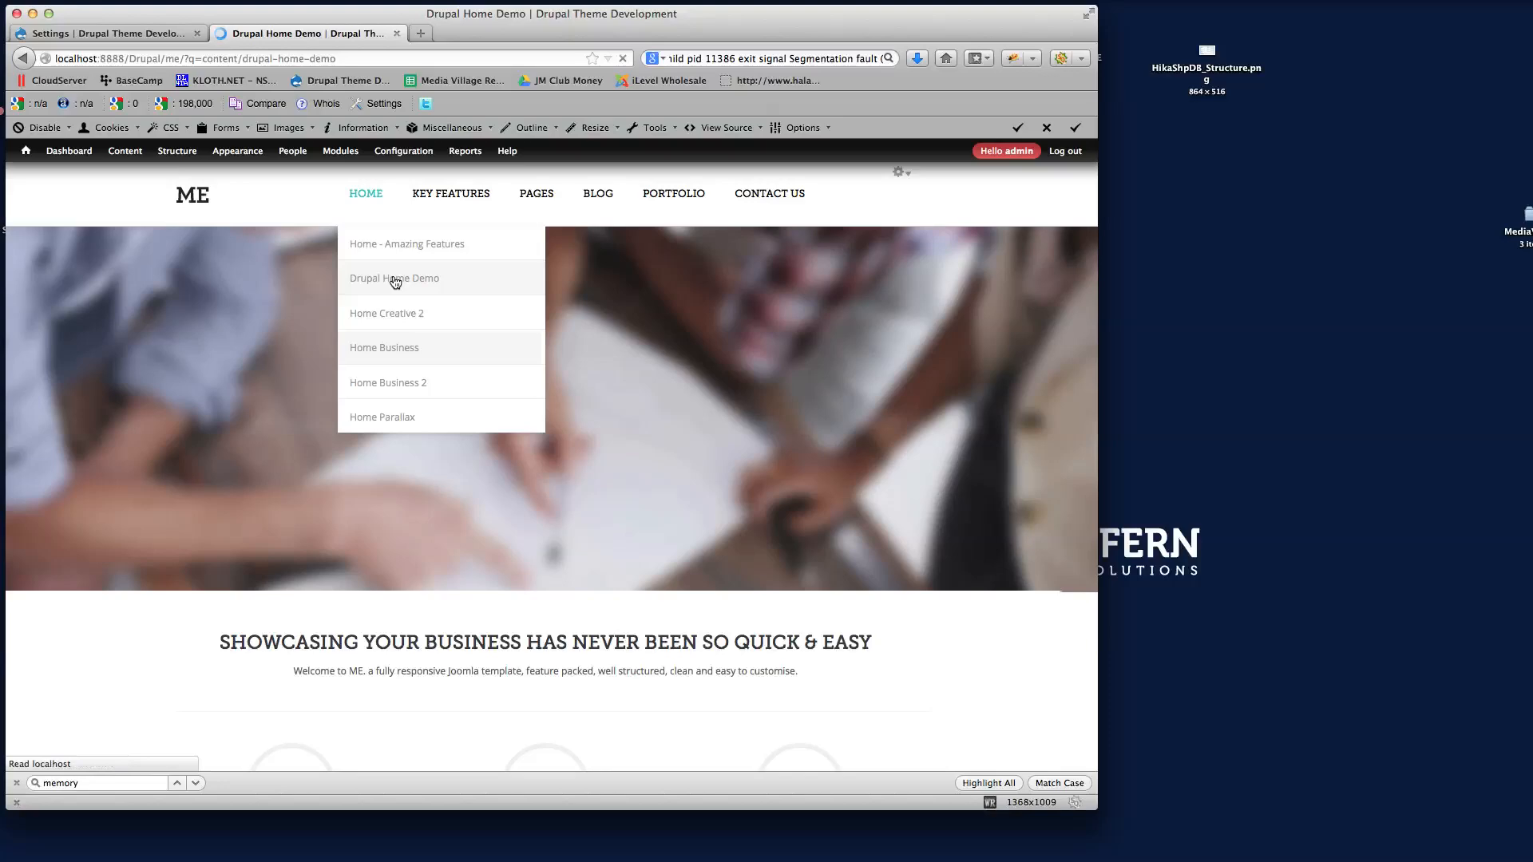
scroll(868, 447, down, 5)
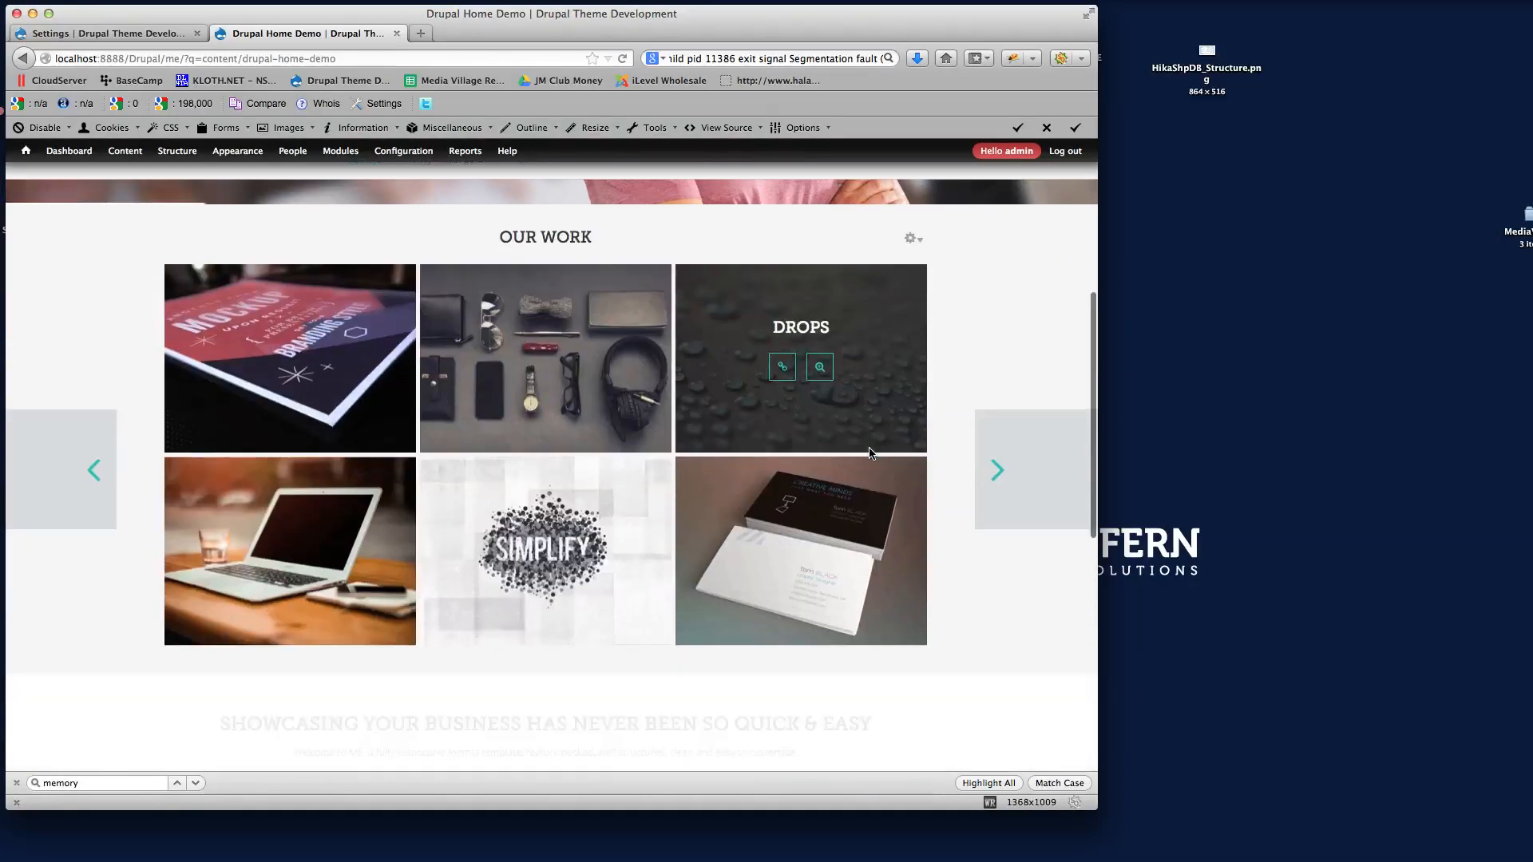
scroll(870, 452, down, 5)
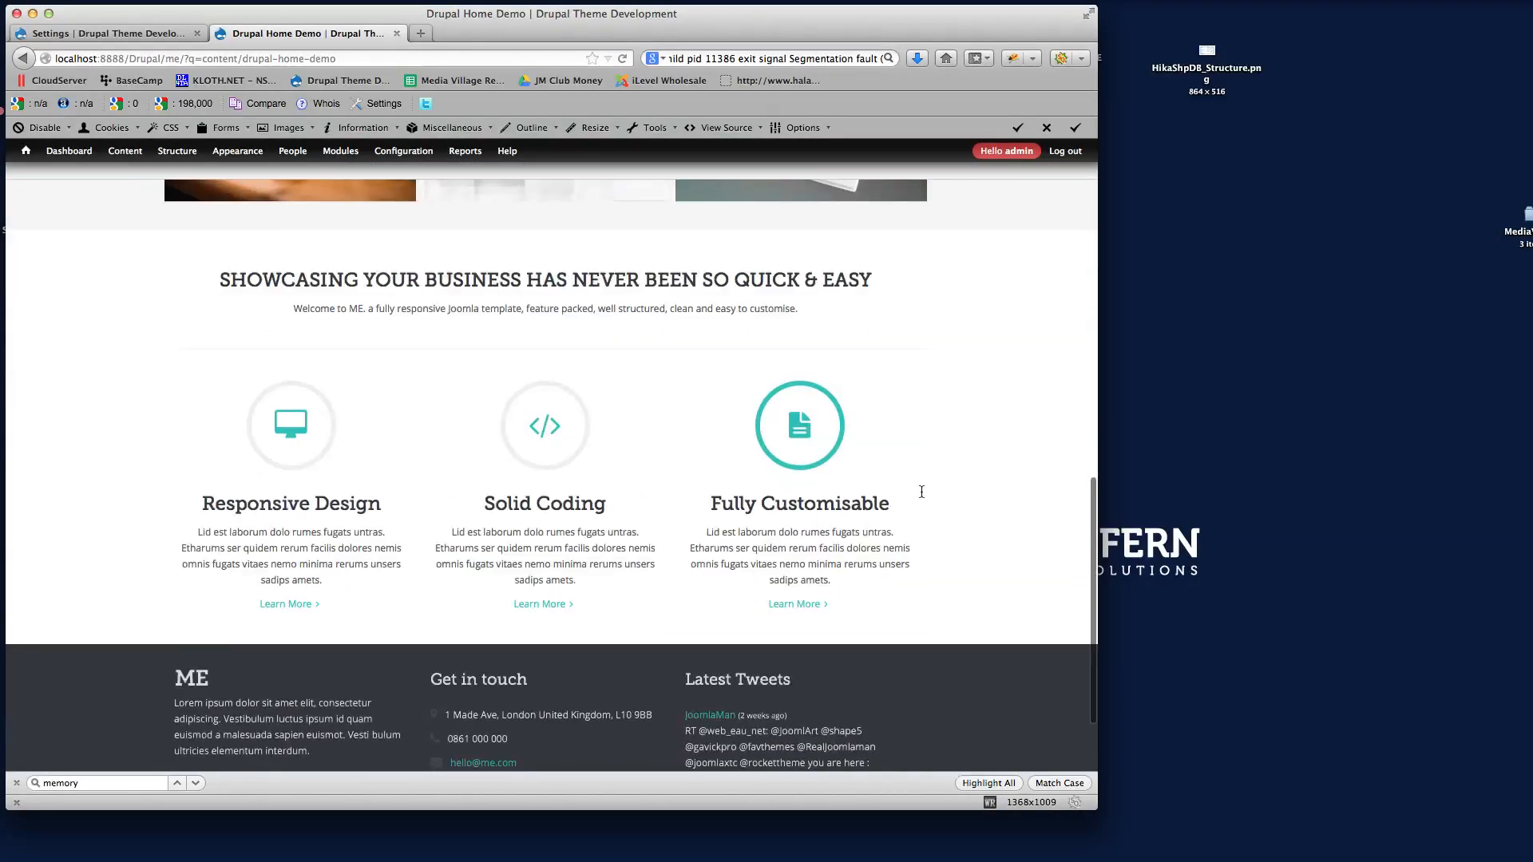
scroll(921, 492, up, 5)
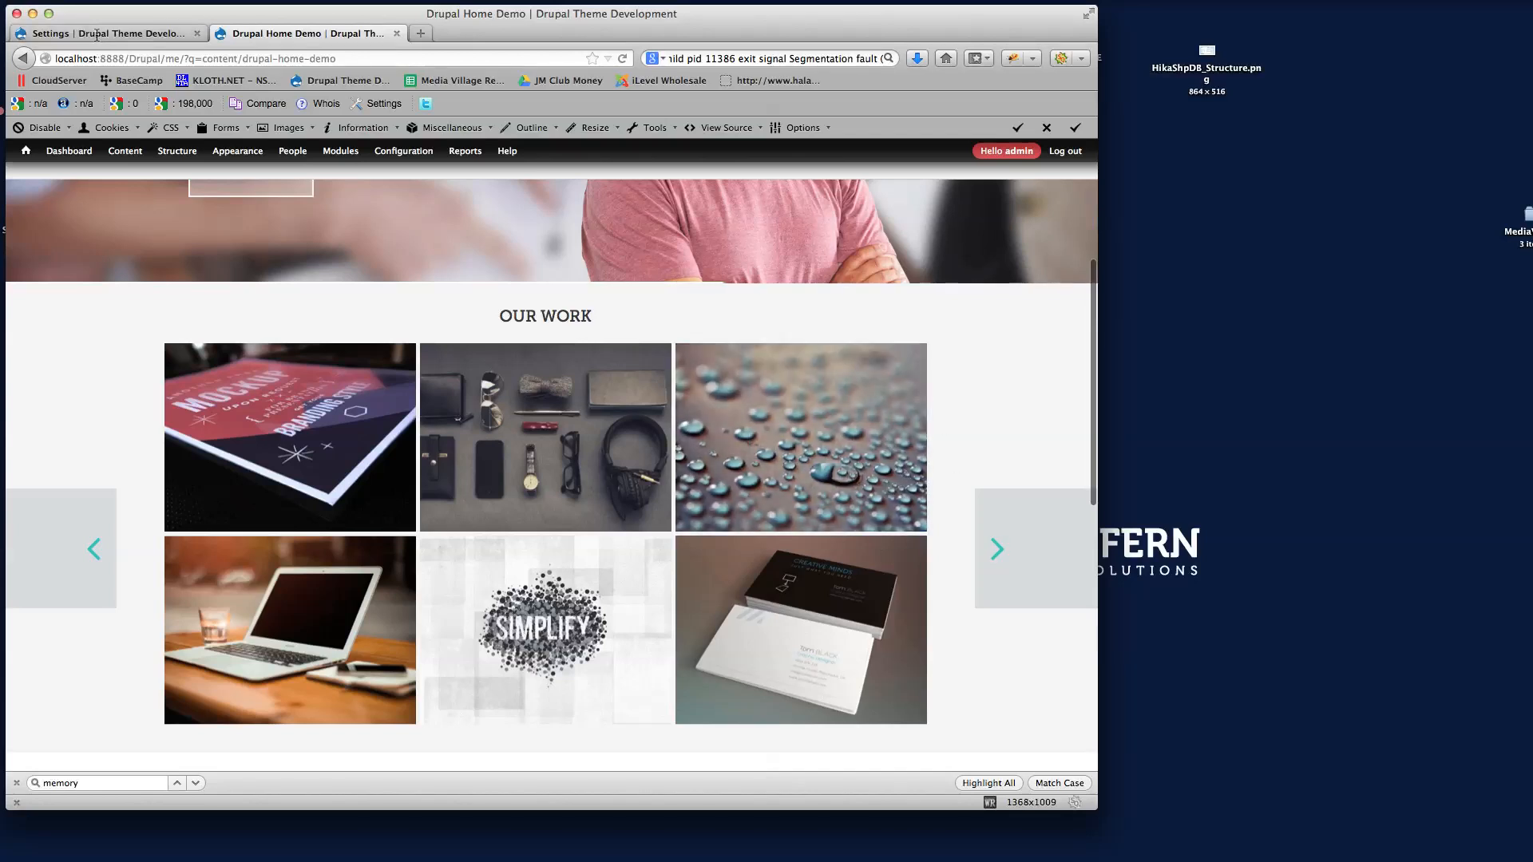
Move the Showcase section between Users and Feature in the Drupal Home Demo delta settings and save the configuration
click(96, 35)
scroll(601, 615, down, 8)
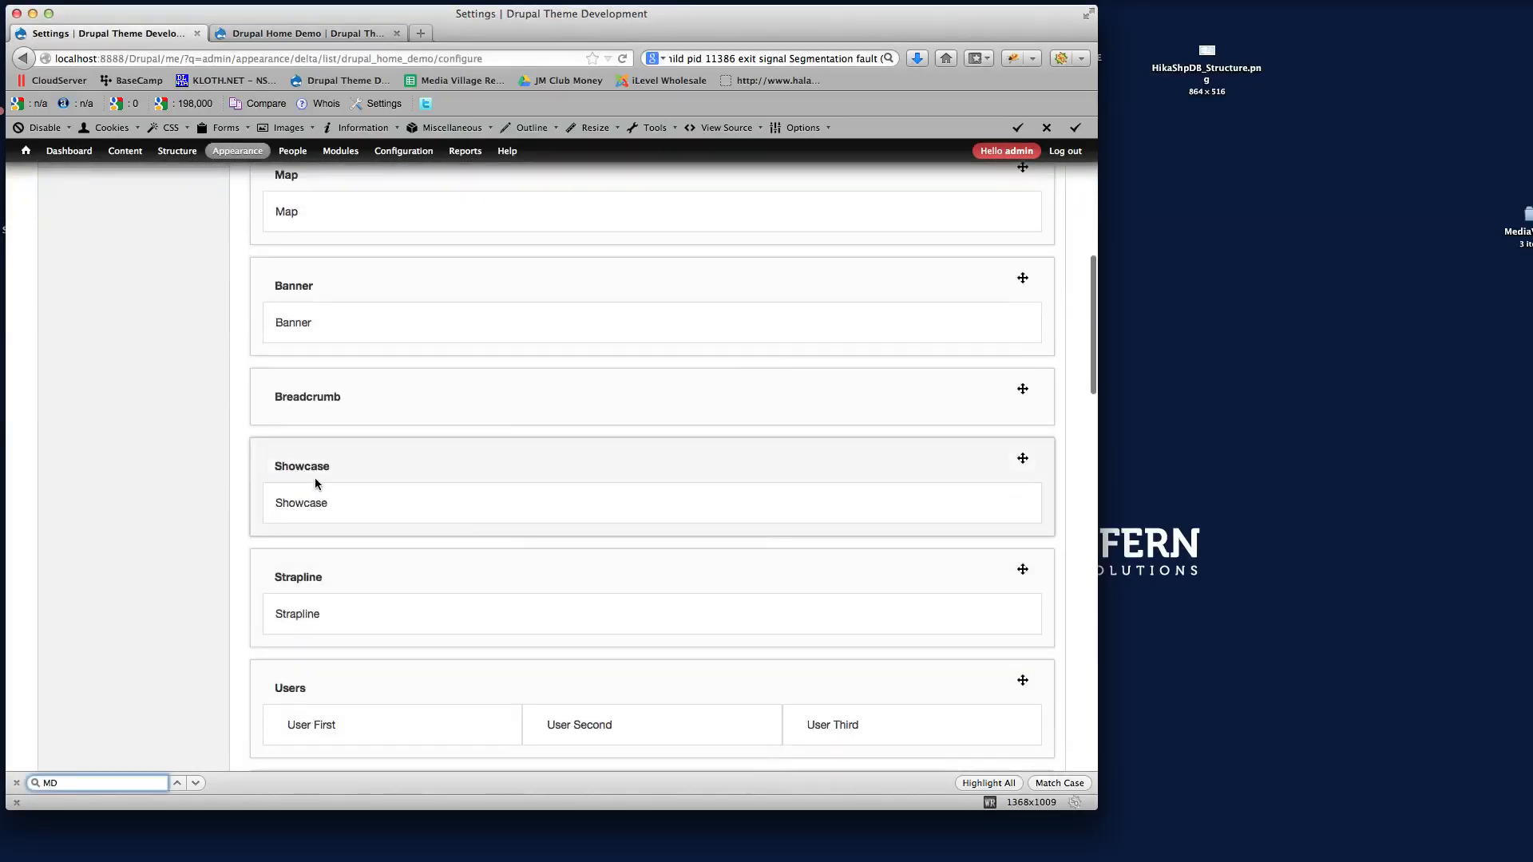
scroll(918, 467, down, 3)
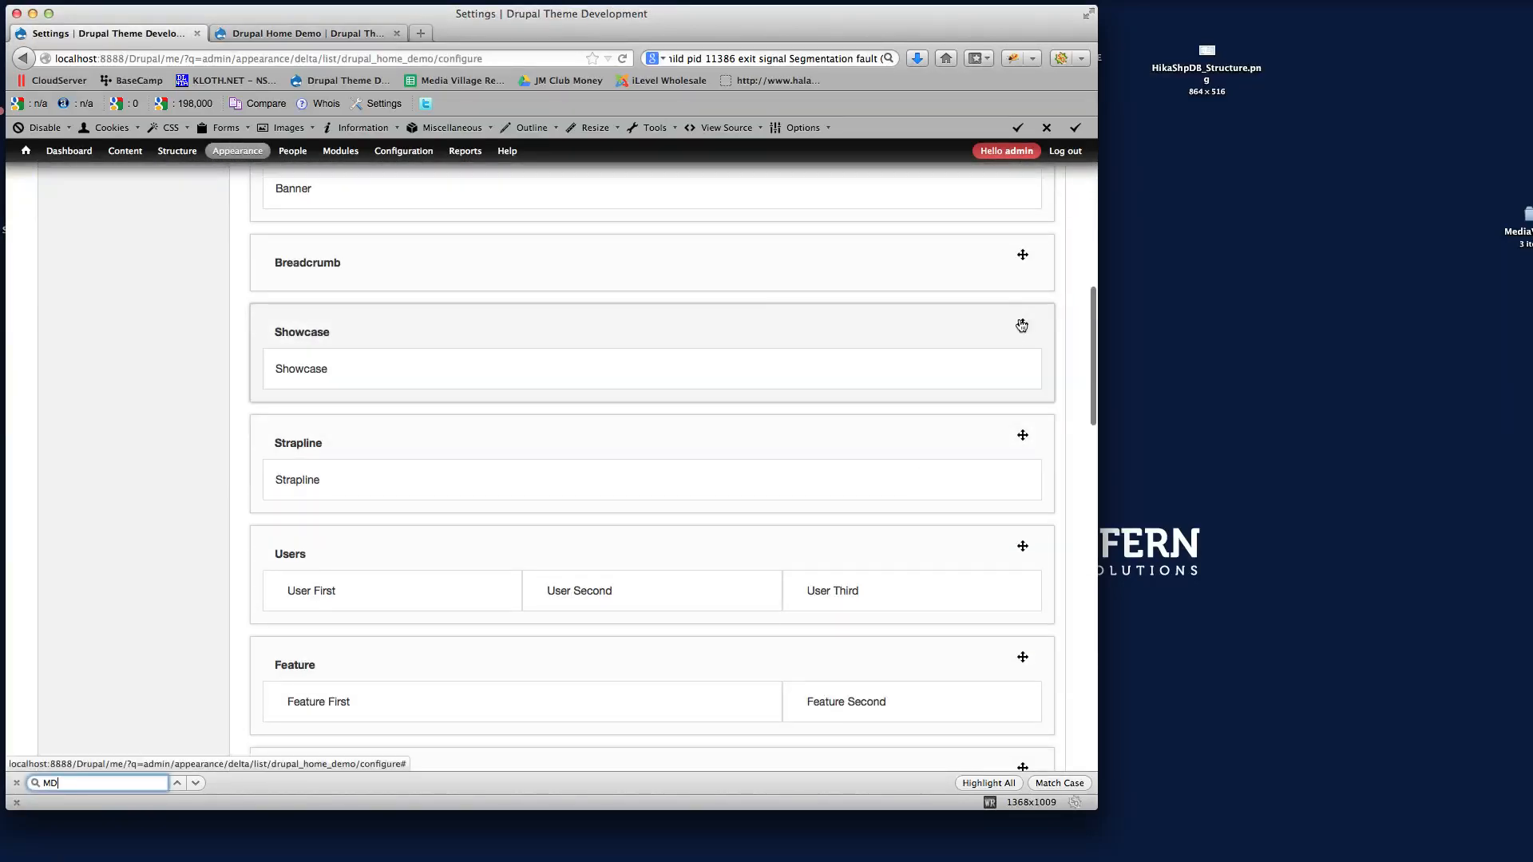
drag(1022, 326, 1003, 562)
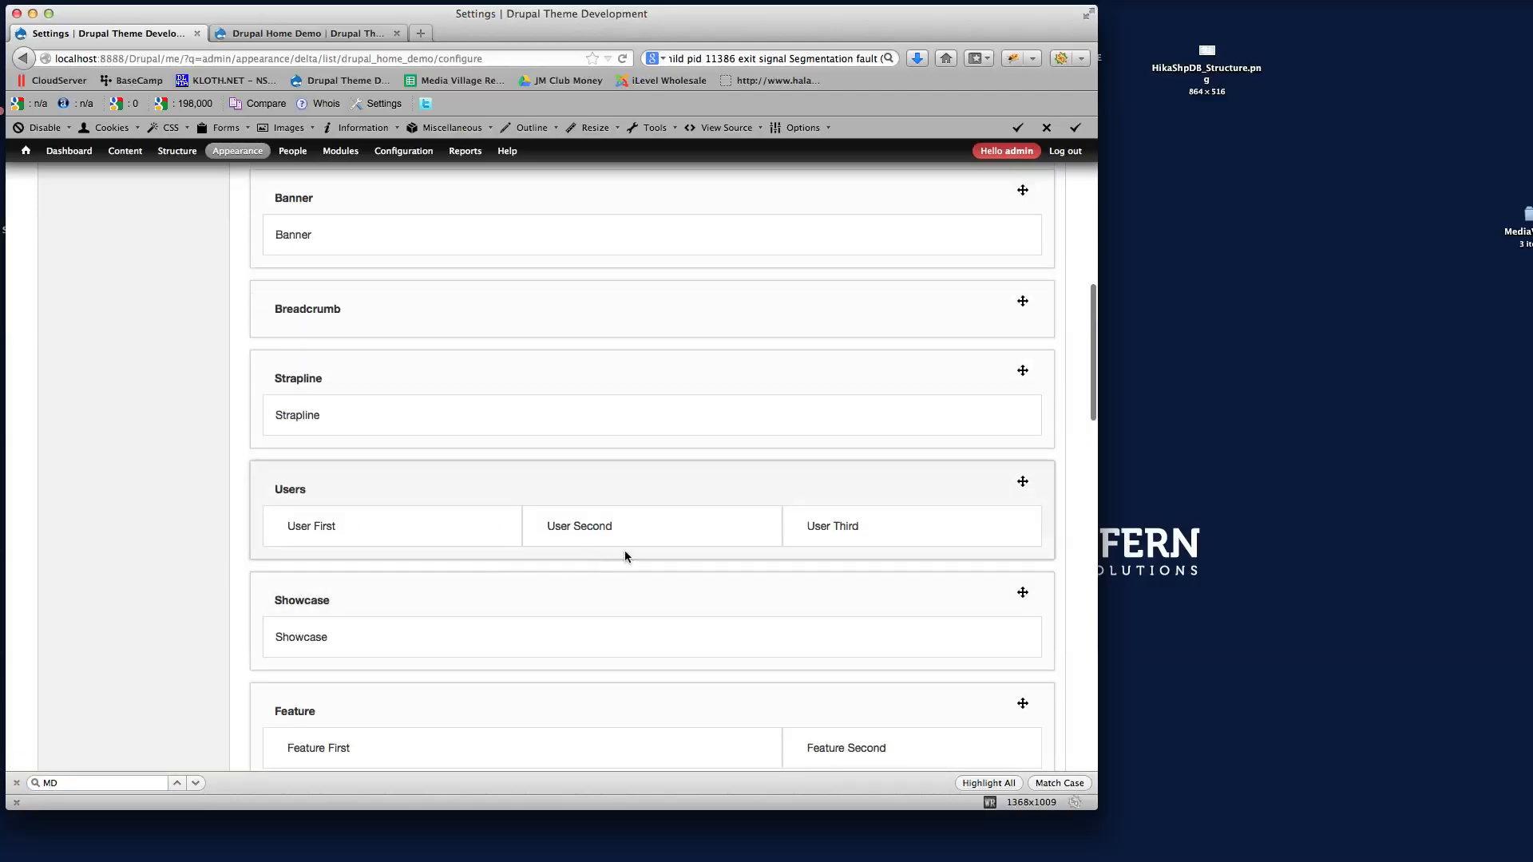
scroll(624, 549, down, 20)
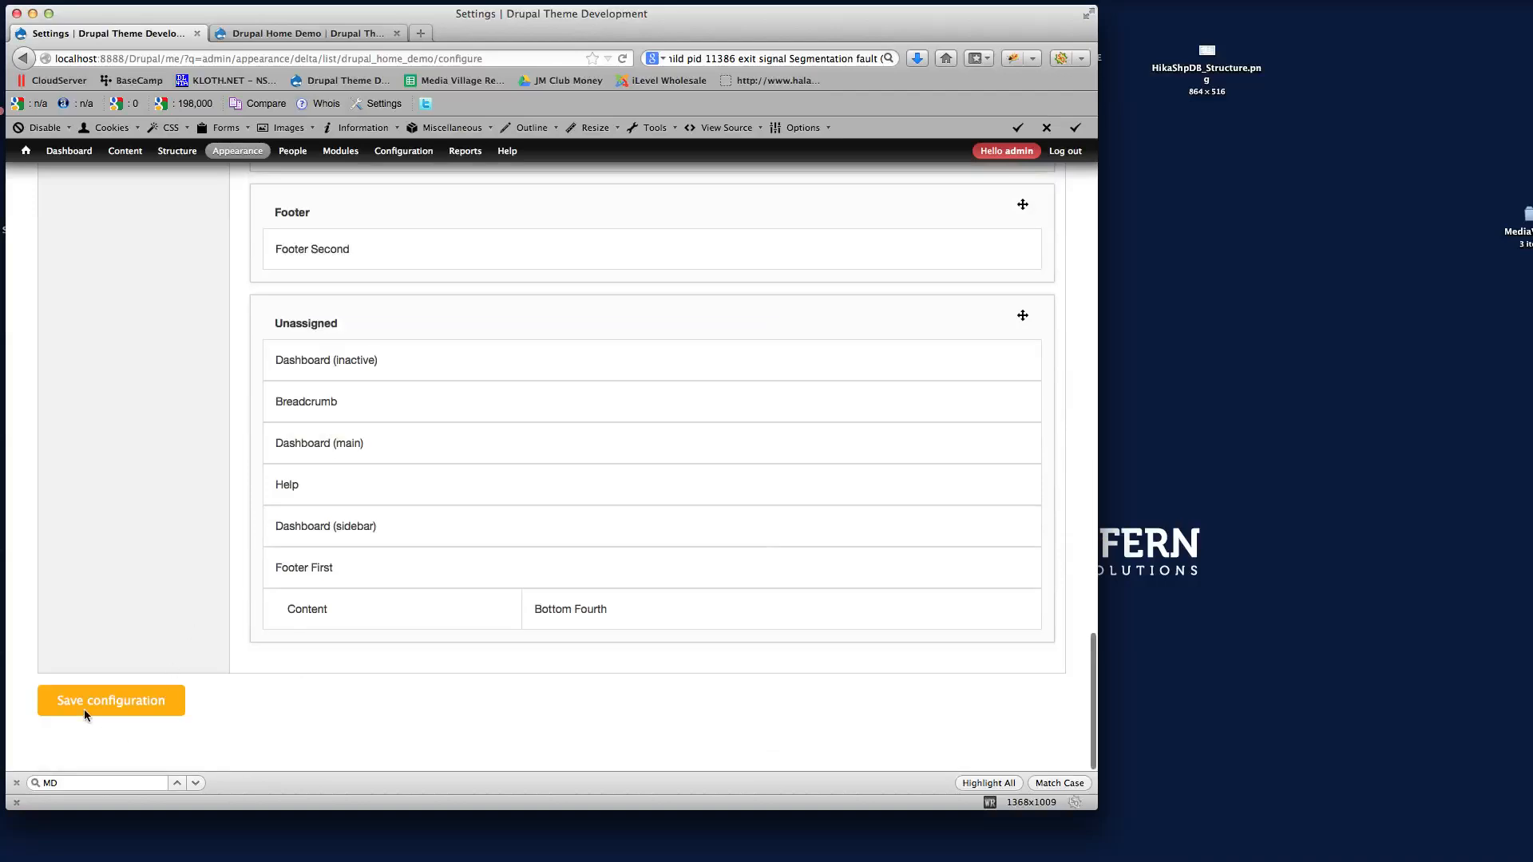
click(84, 705)
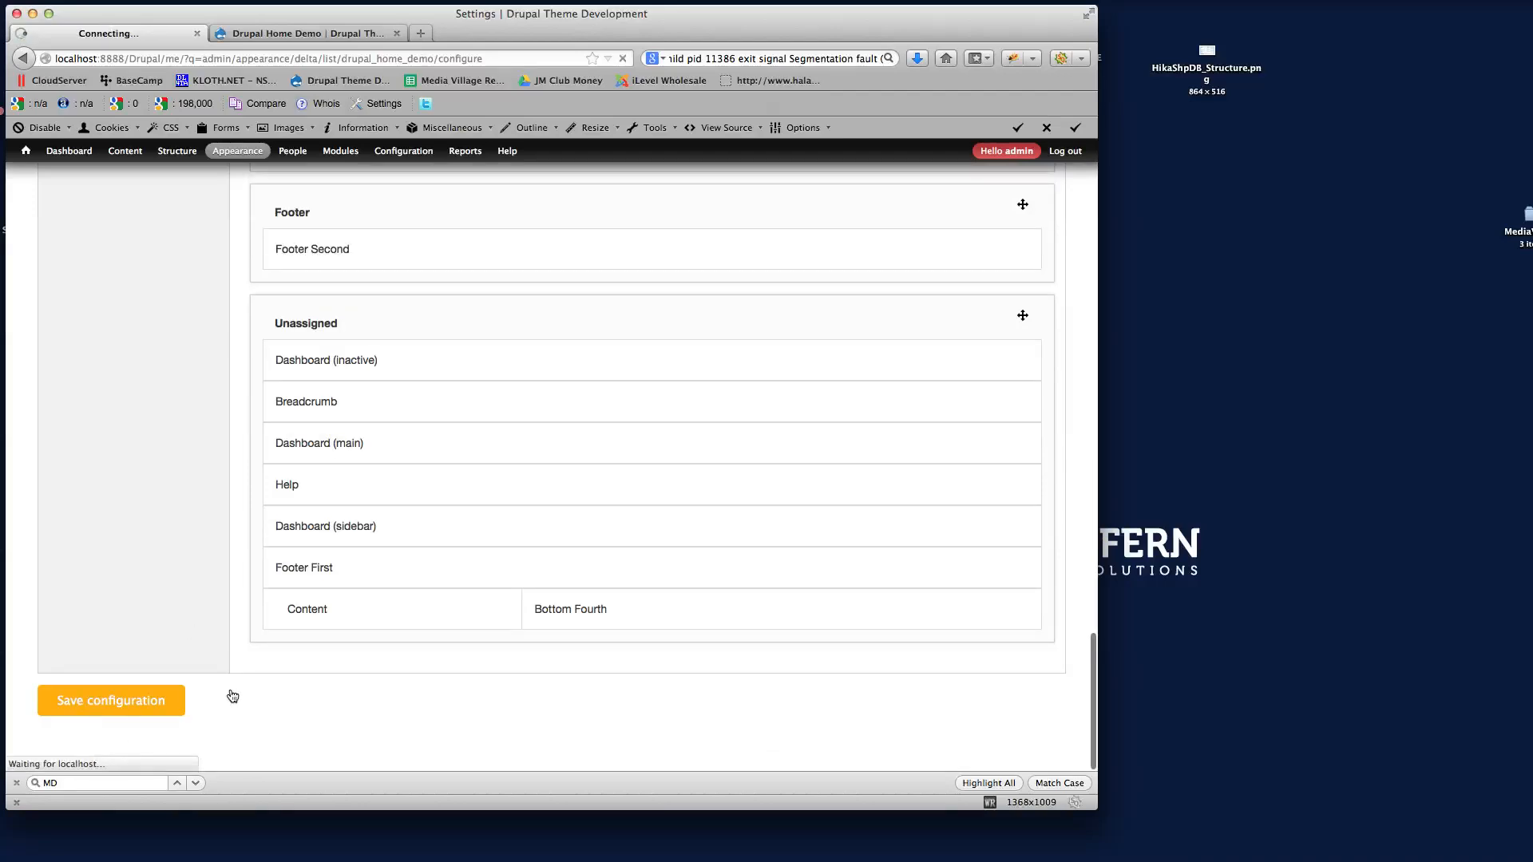
Check the order of the strapline, user blocks and Our Work section on the Drupal Home Demo page
click(289, 35)
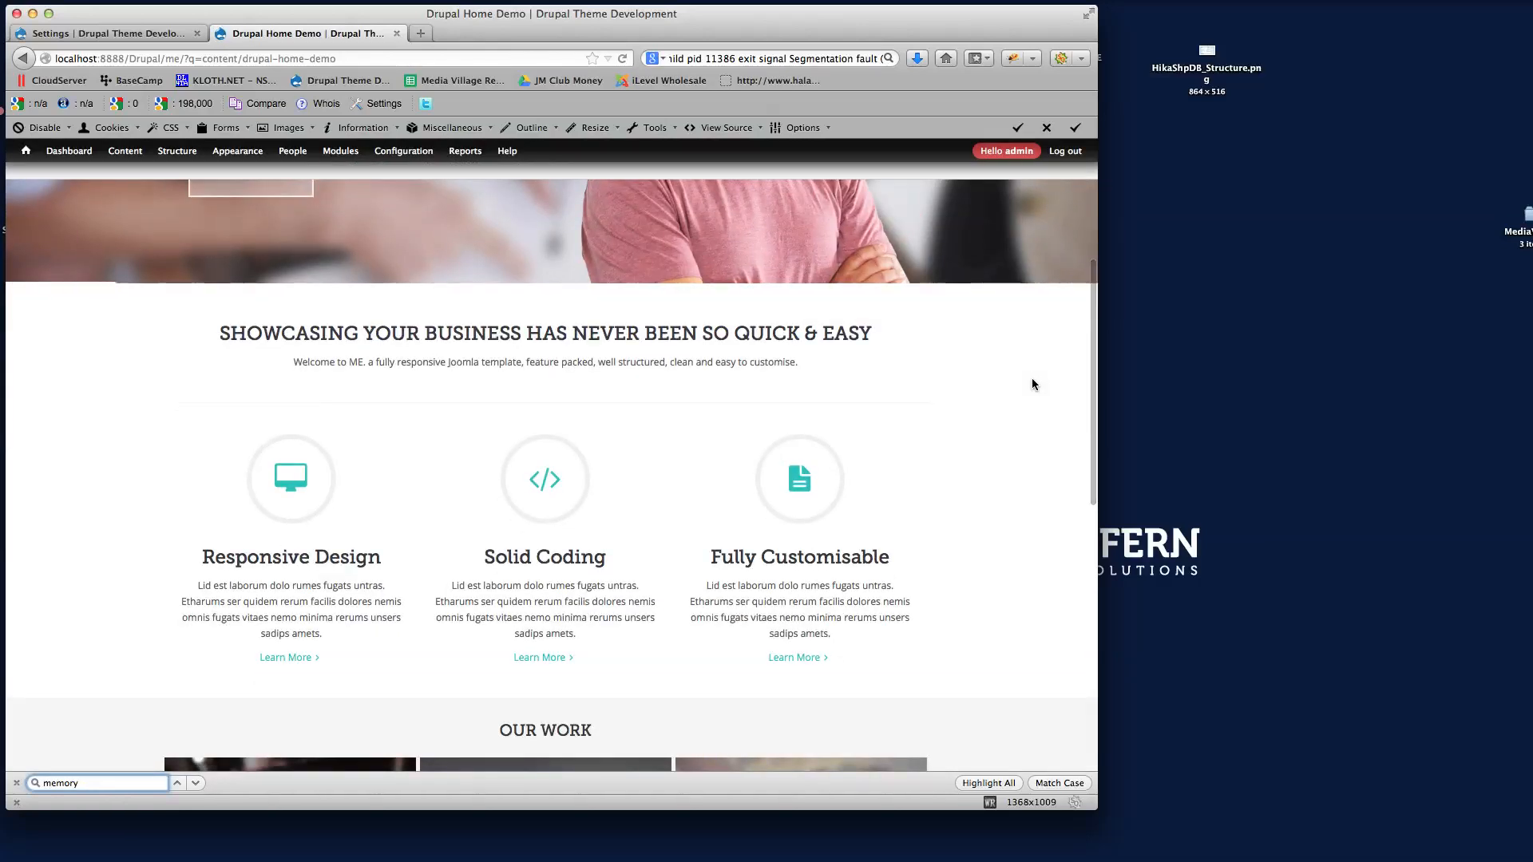
scroll(1032, 379, down, 5)
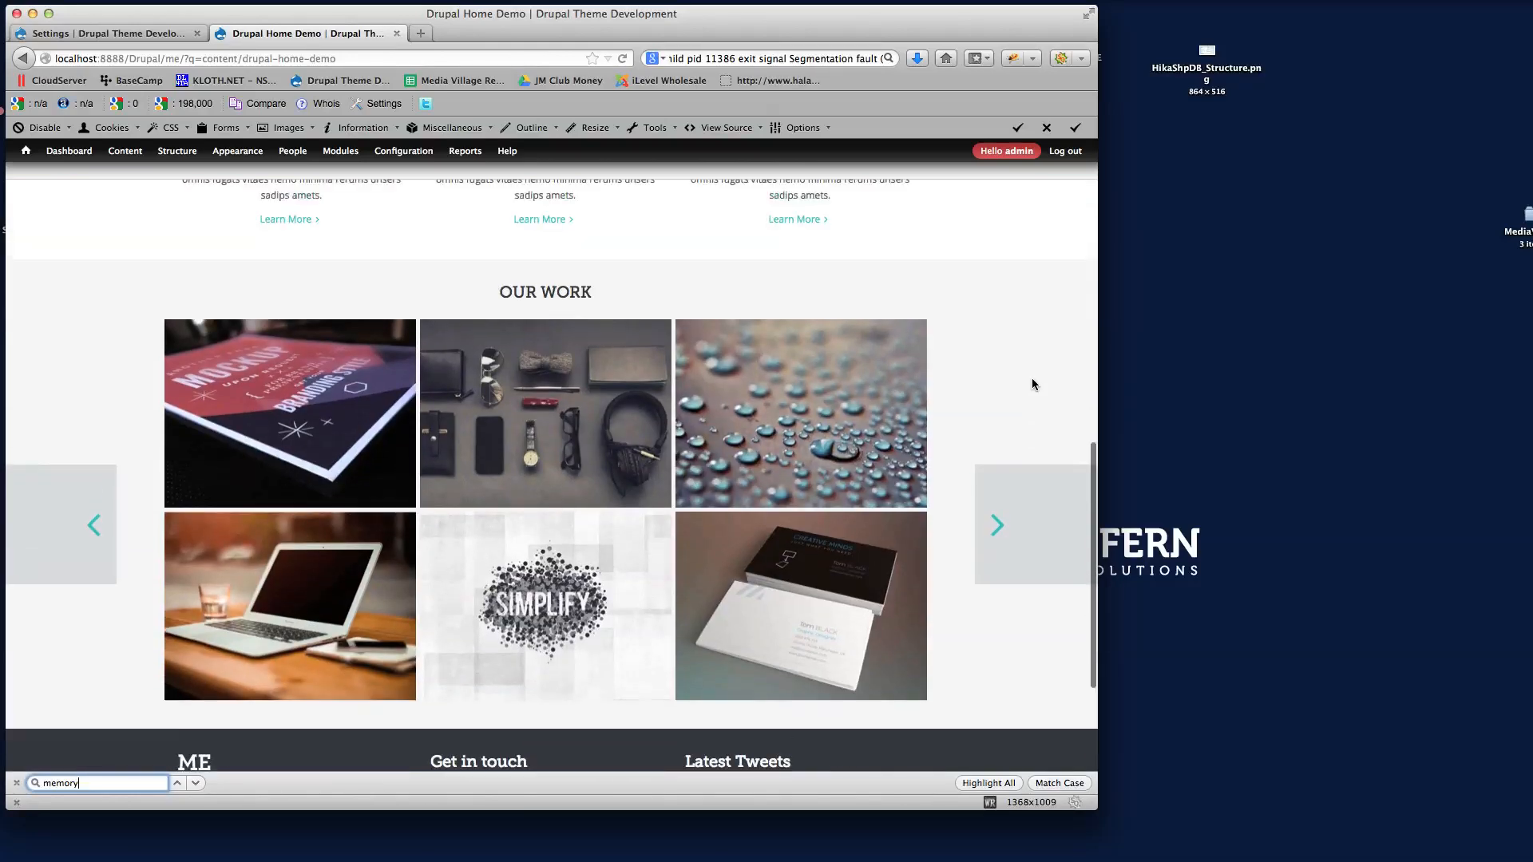
scroll(1031, 385, up, 10)
Go to the Home Business page and open the block configuration of its About Us text block
mouse_move(344, 191)
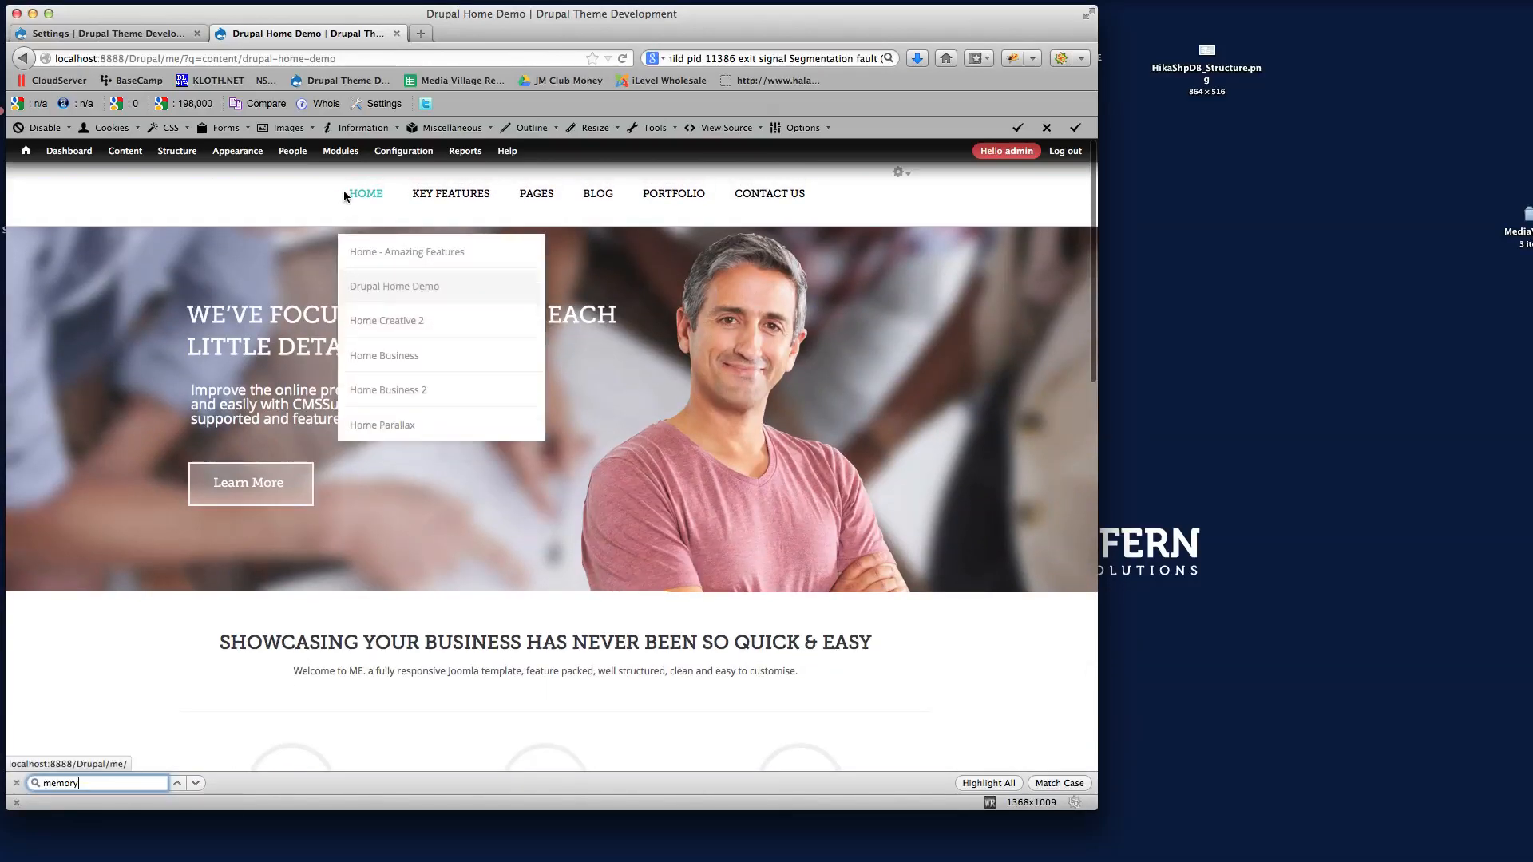
click(391, 349)
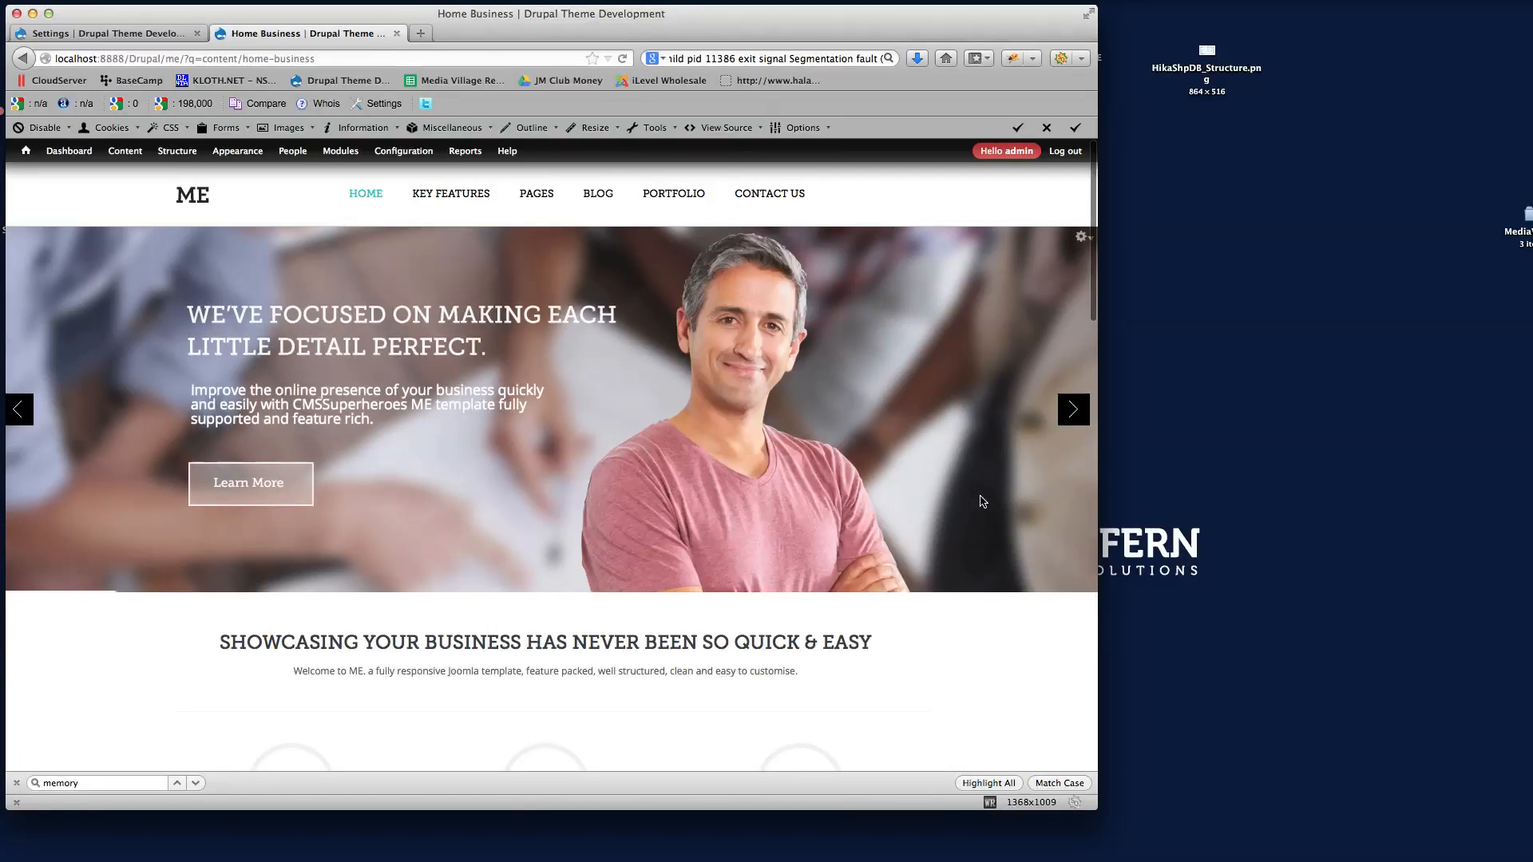
scroll(970, 497, down, 15)
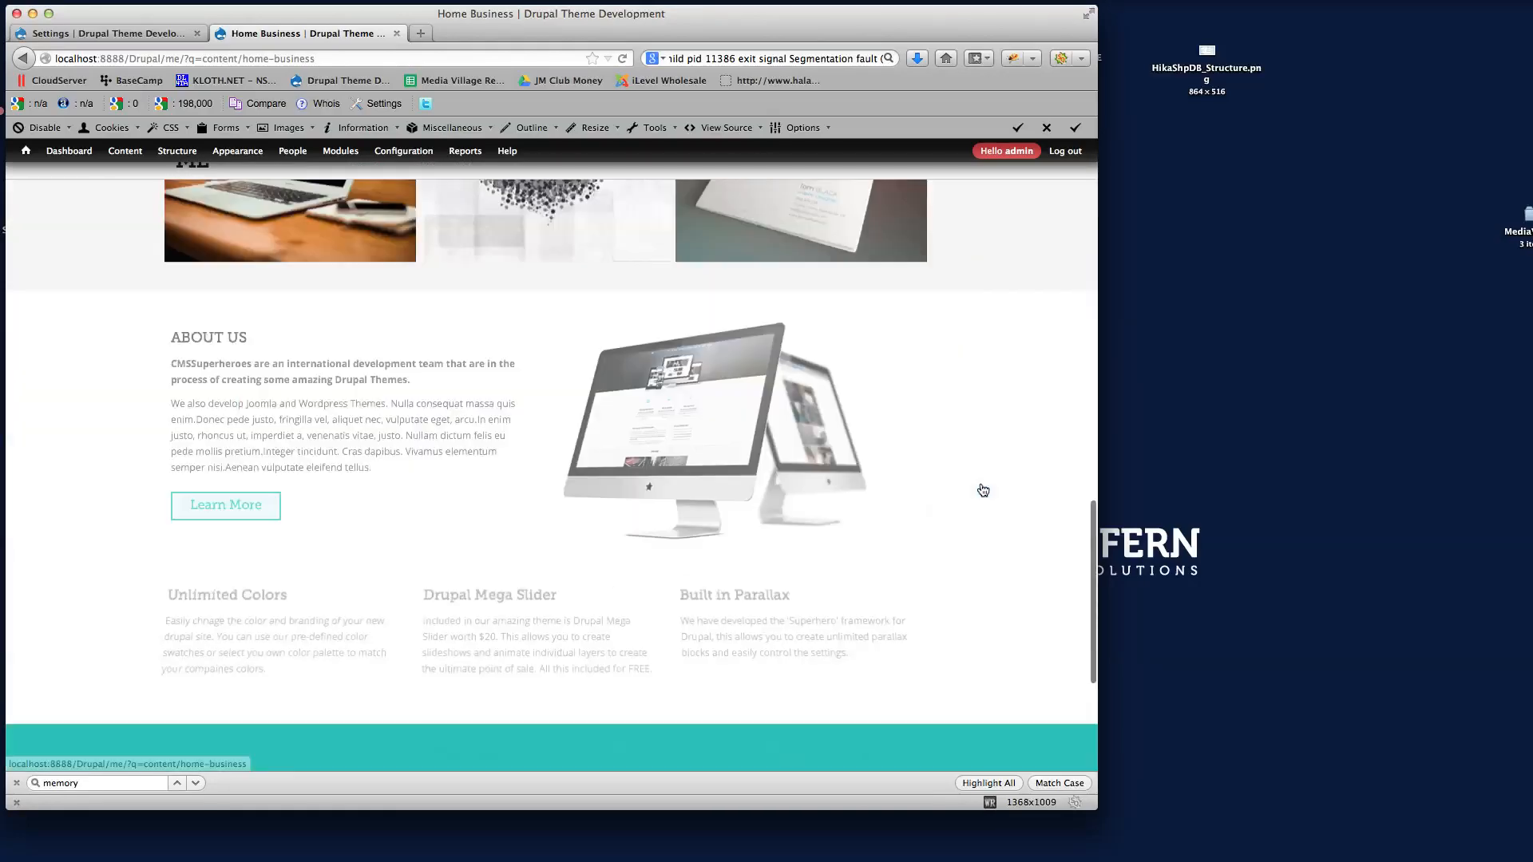
click(517, 340)
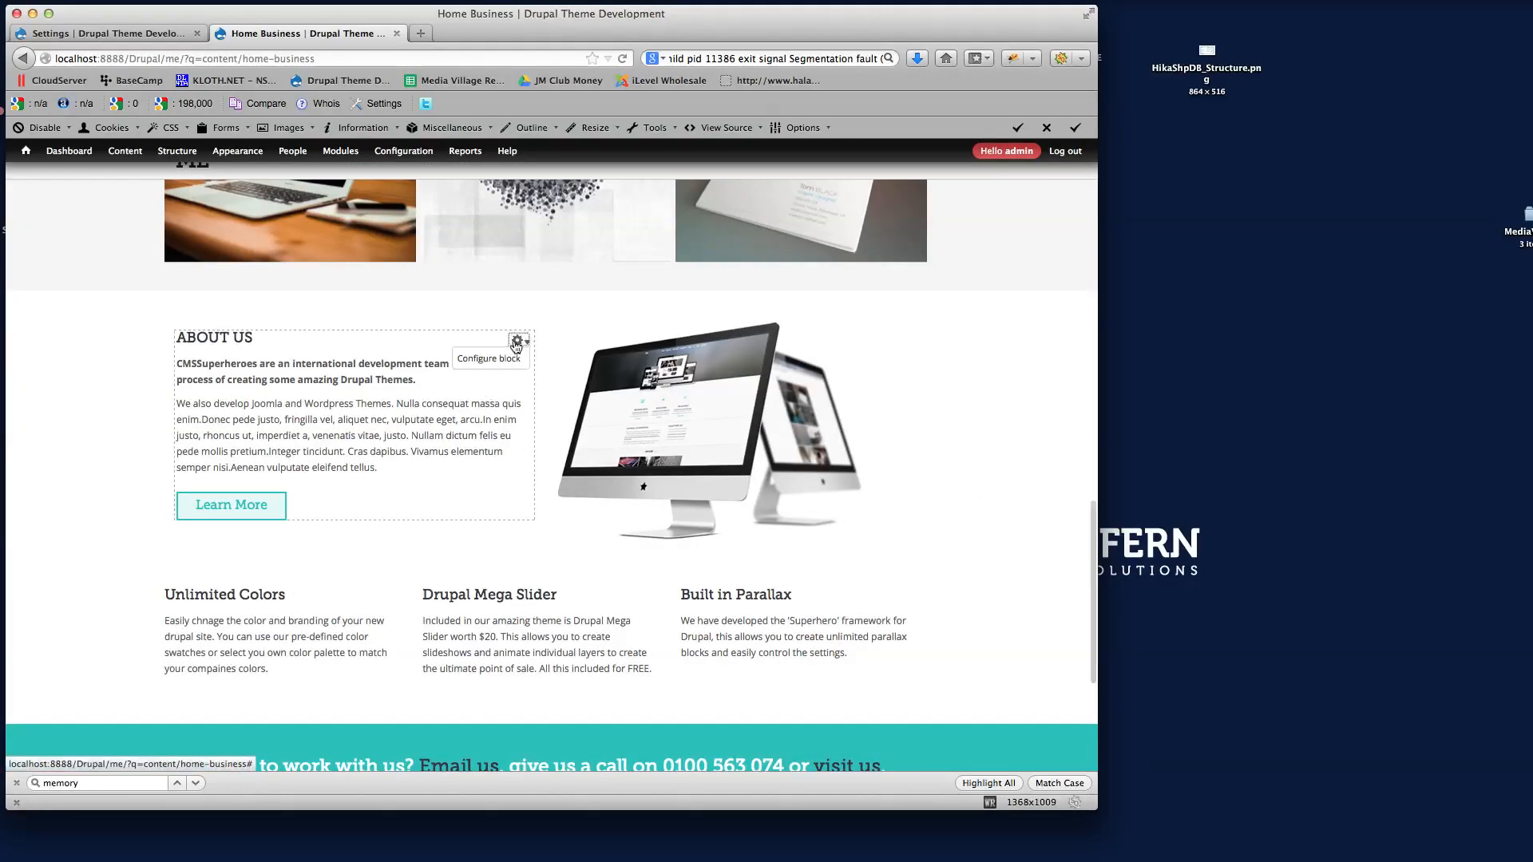
click(505, 359)
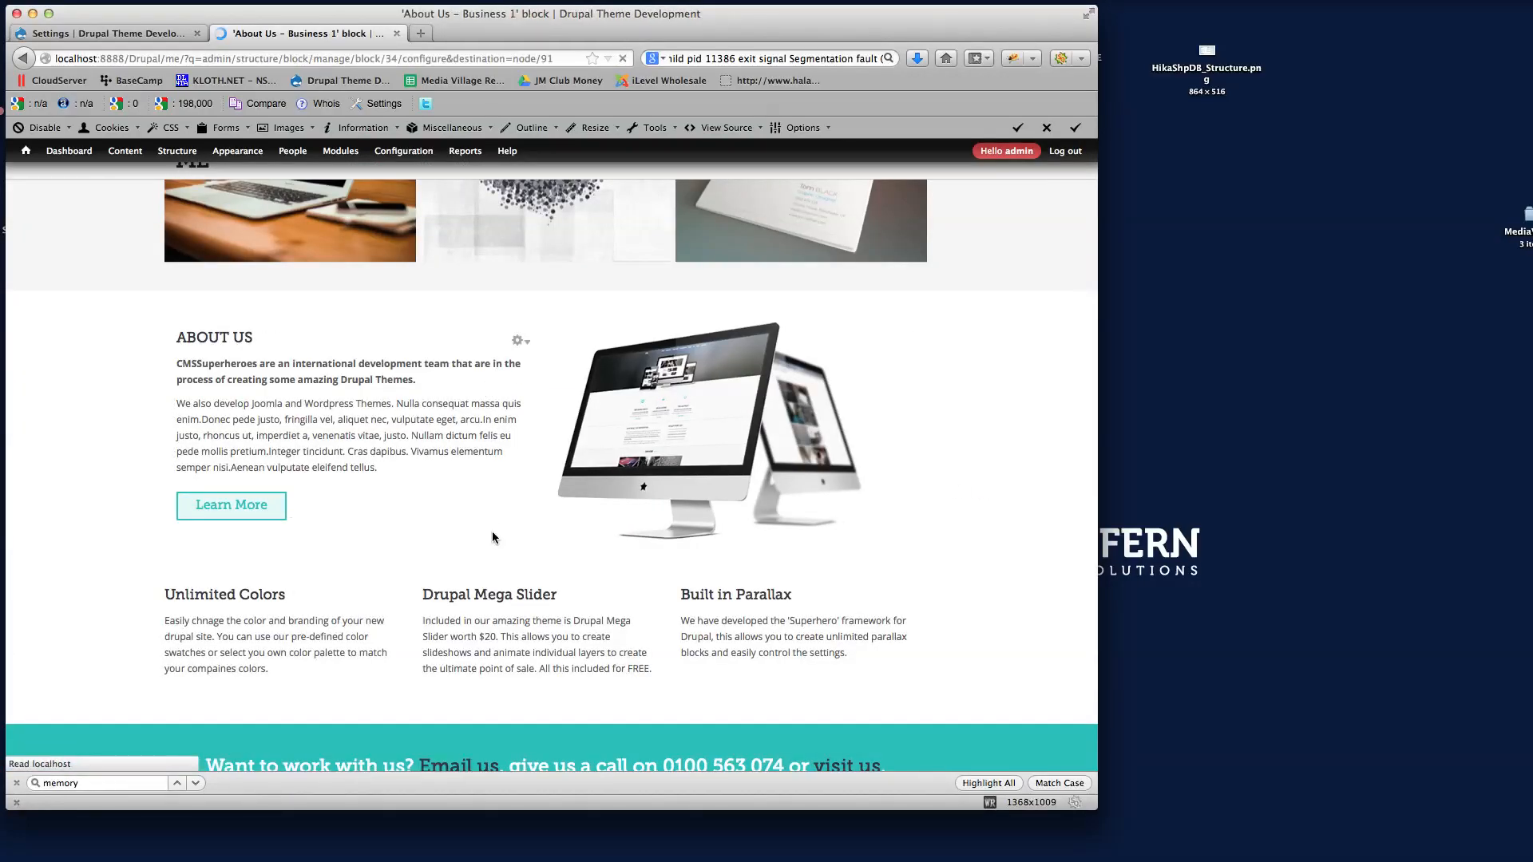
Add node/95 to the pages on which the About Us - Business 1 block is shown and save the block
scroll(500, 460, down, 10)
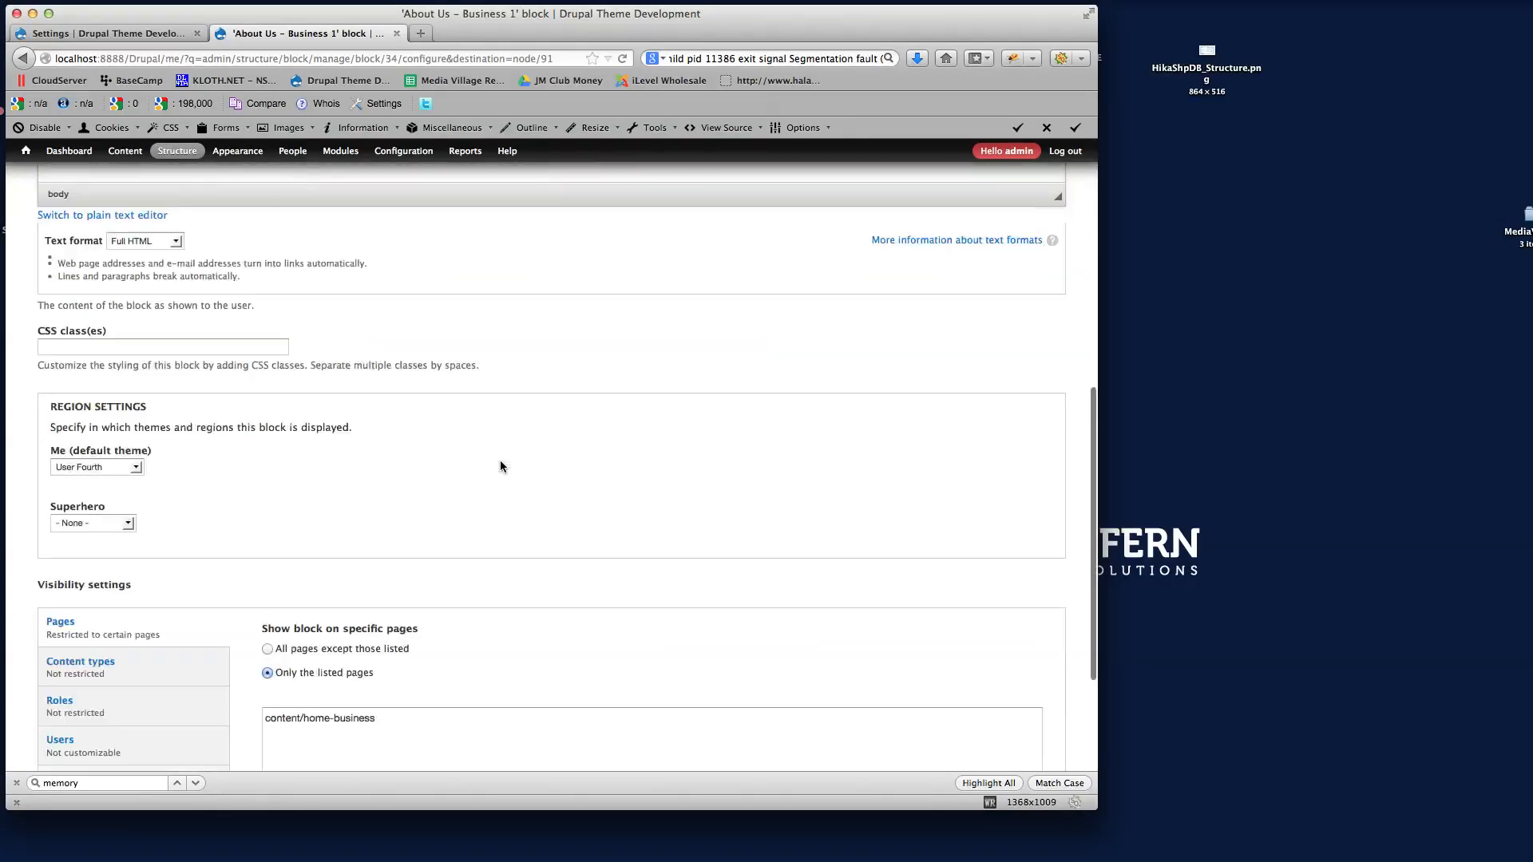
scroll(500, 467, down, 3)
click(351, 553)
key(Return)
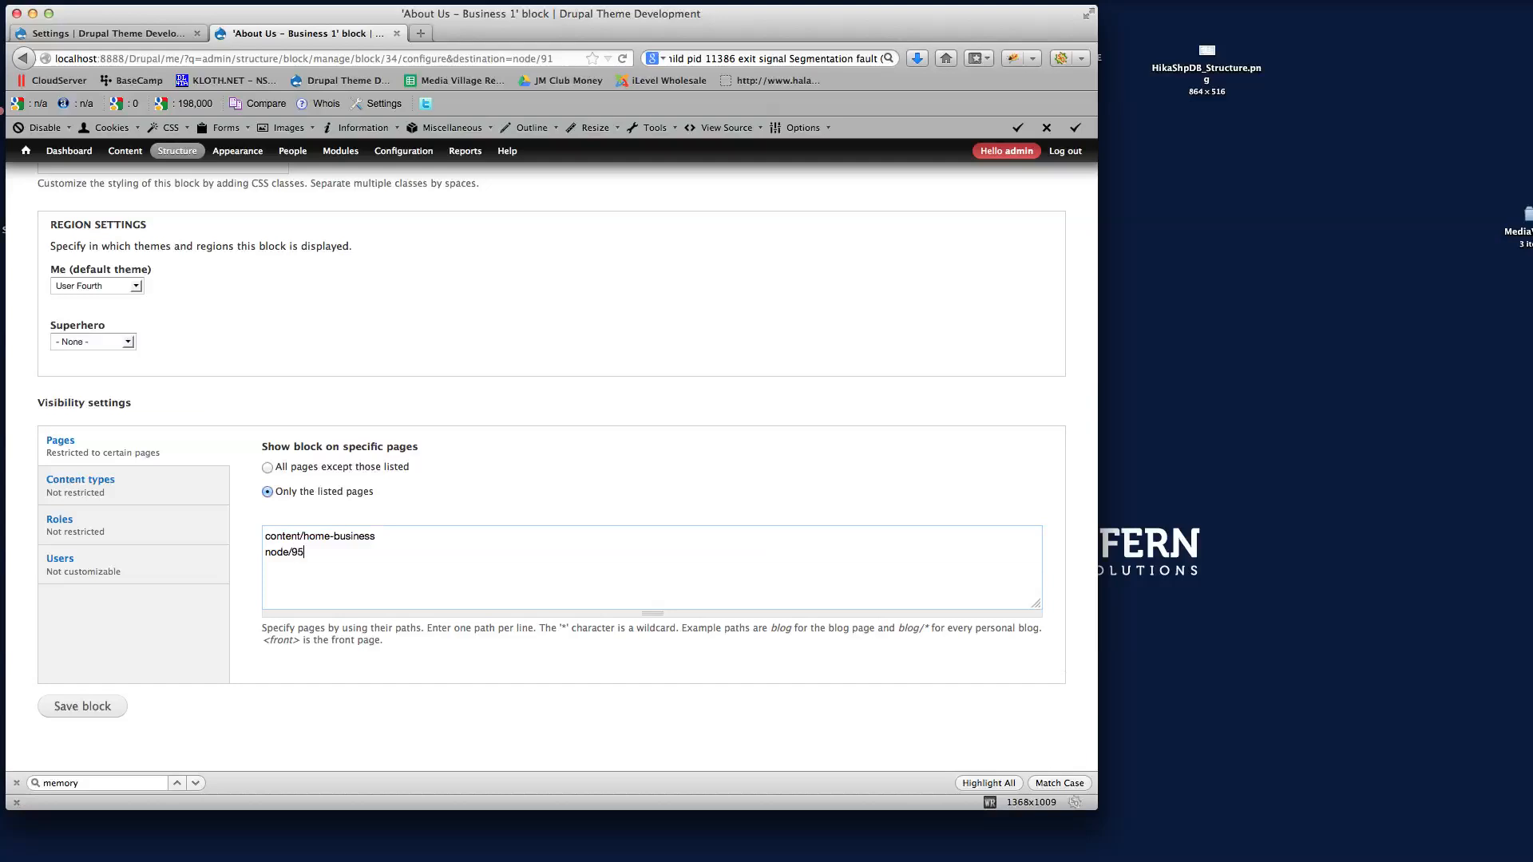
click(119, 710)
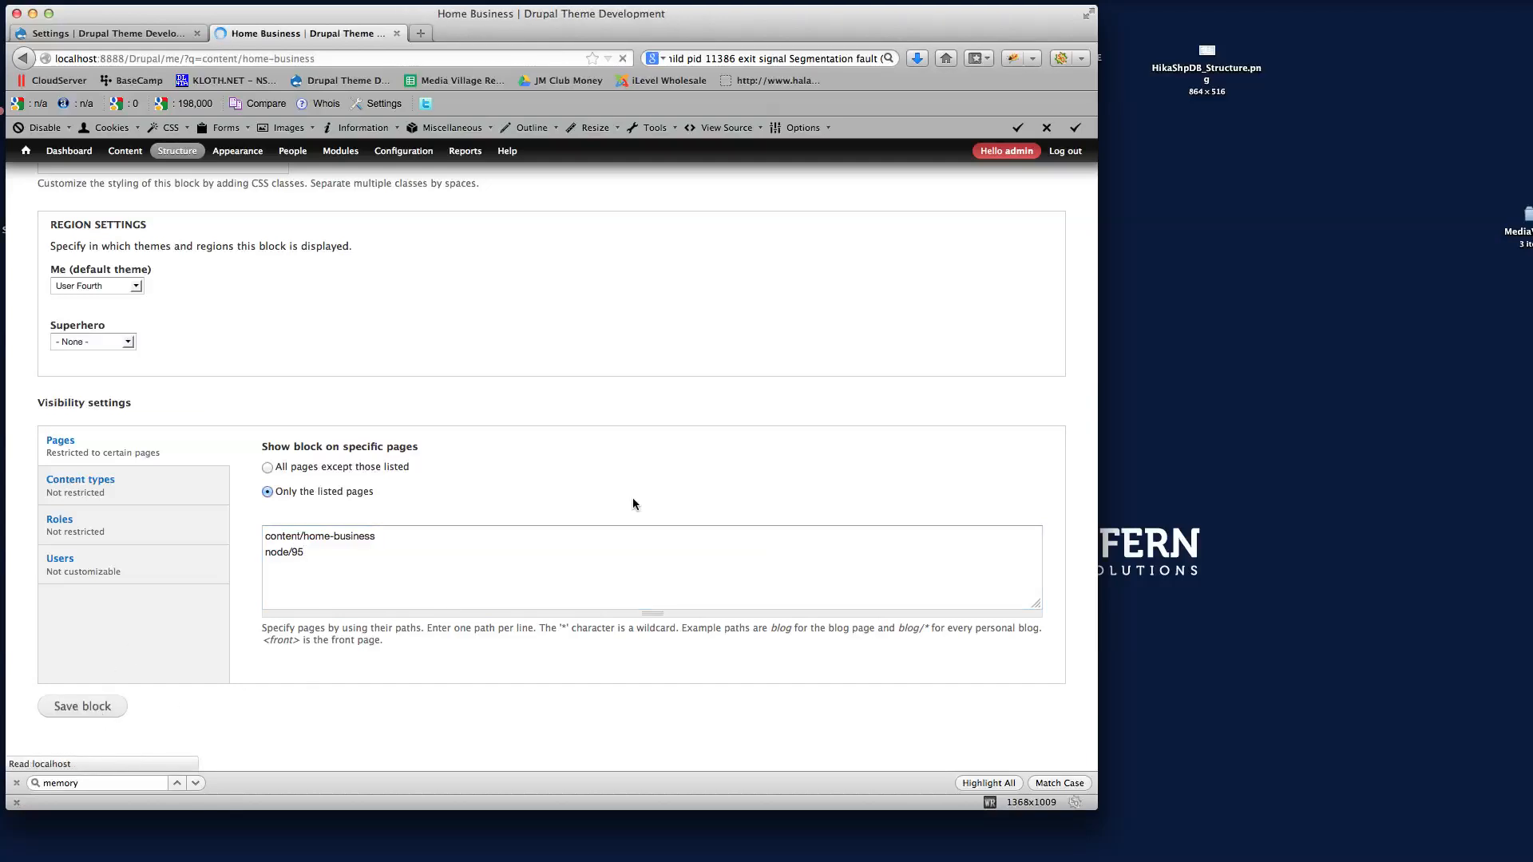
Open the block configuration of the computer image beside About Us on the Home Business page
scroll(633, 504, down, 10)
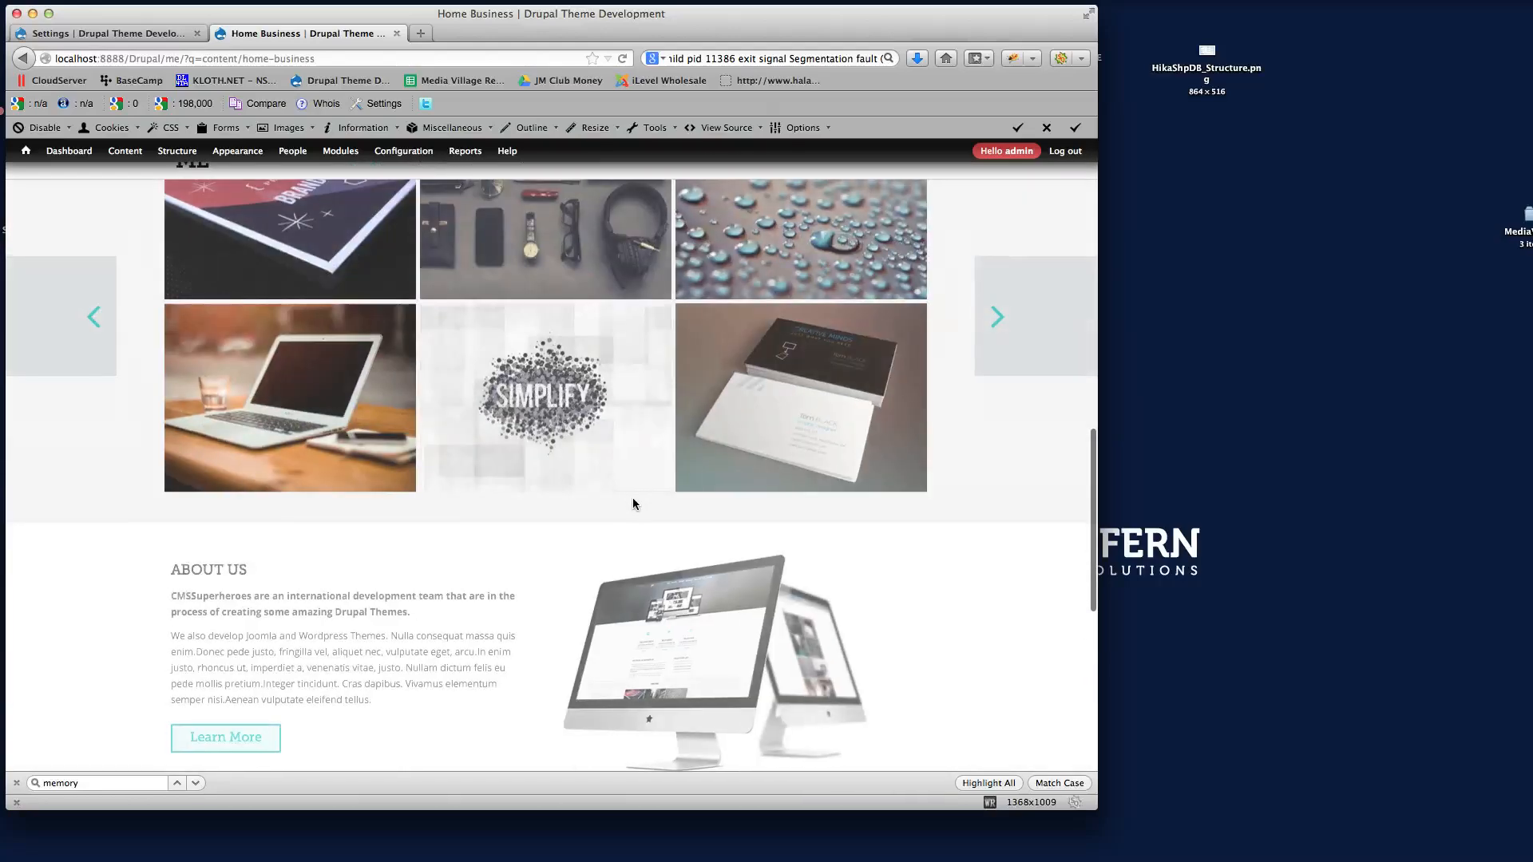
scroll(633, 501, down, 5)
scroll(810, 208, up, 3)
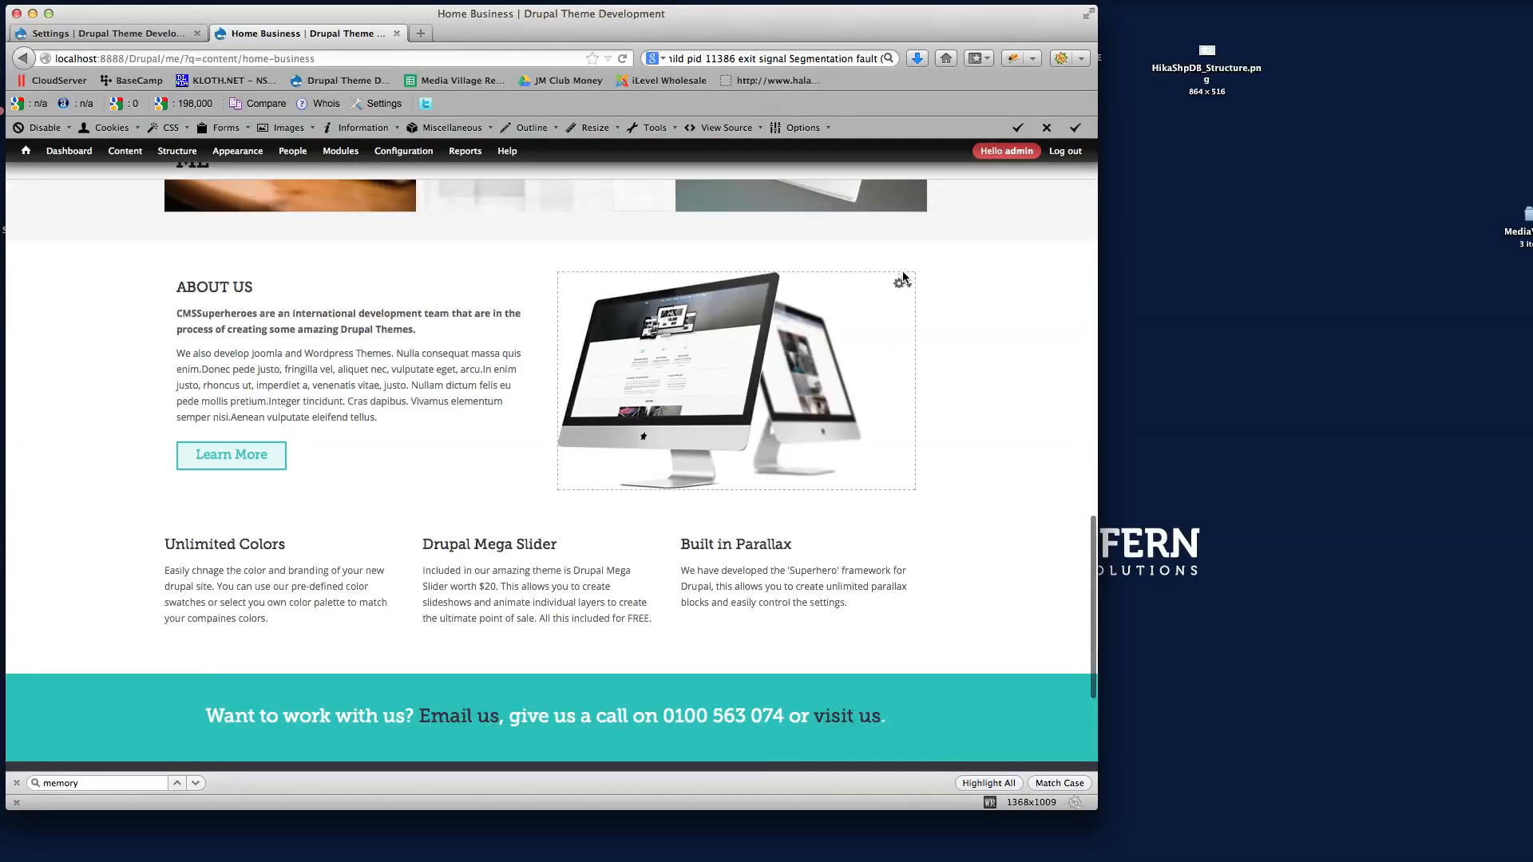
click(900, 281)
click(874, 299)
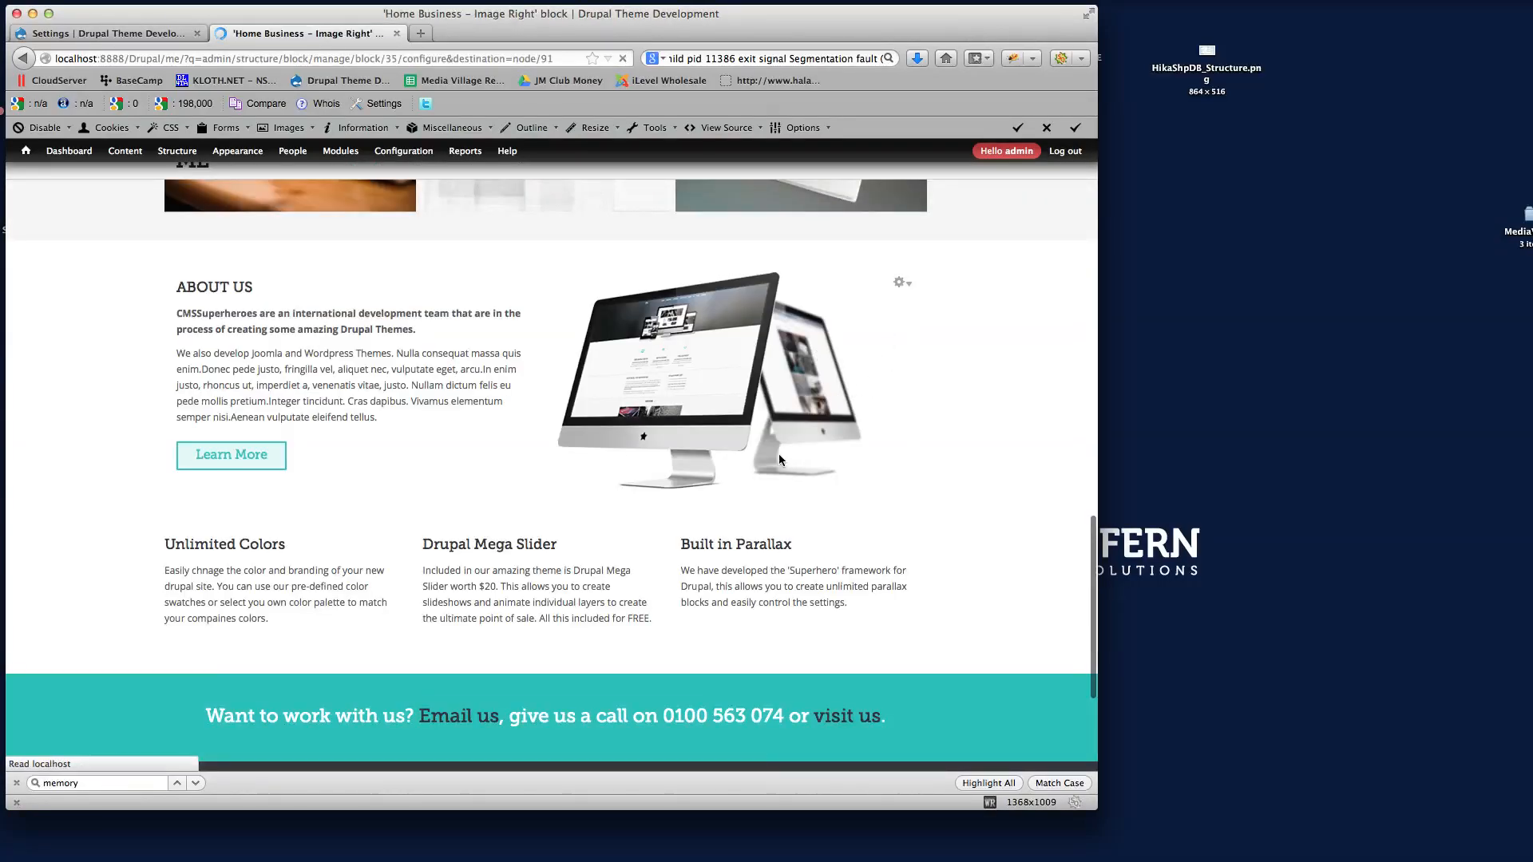
Add node/95 to the listed pages of the Home Business - Image Right block and save the block
scroll(430, 631, down, 6)
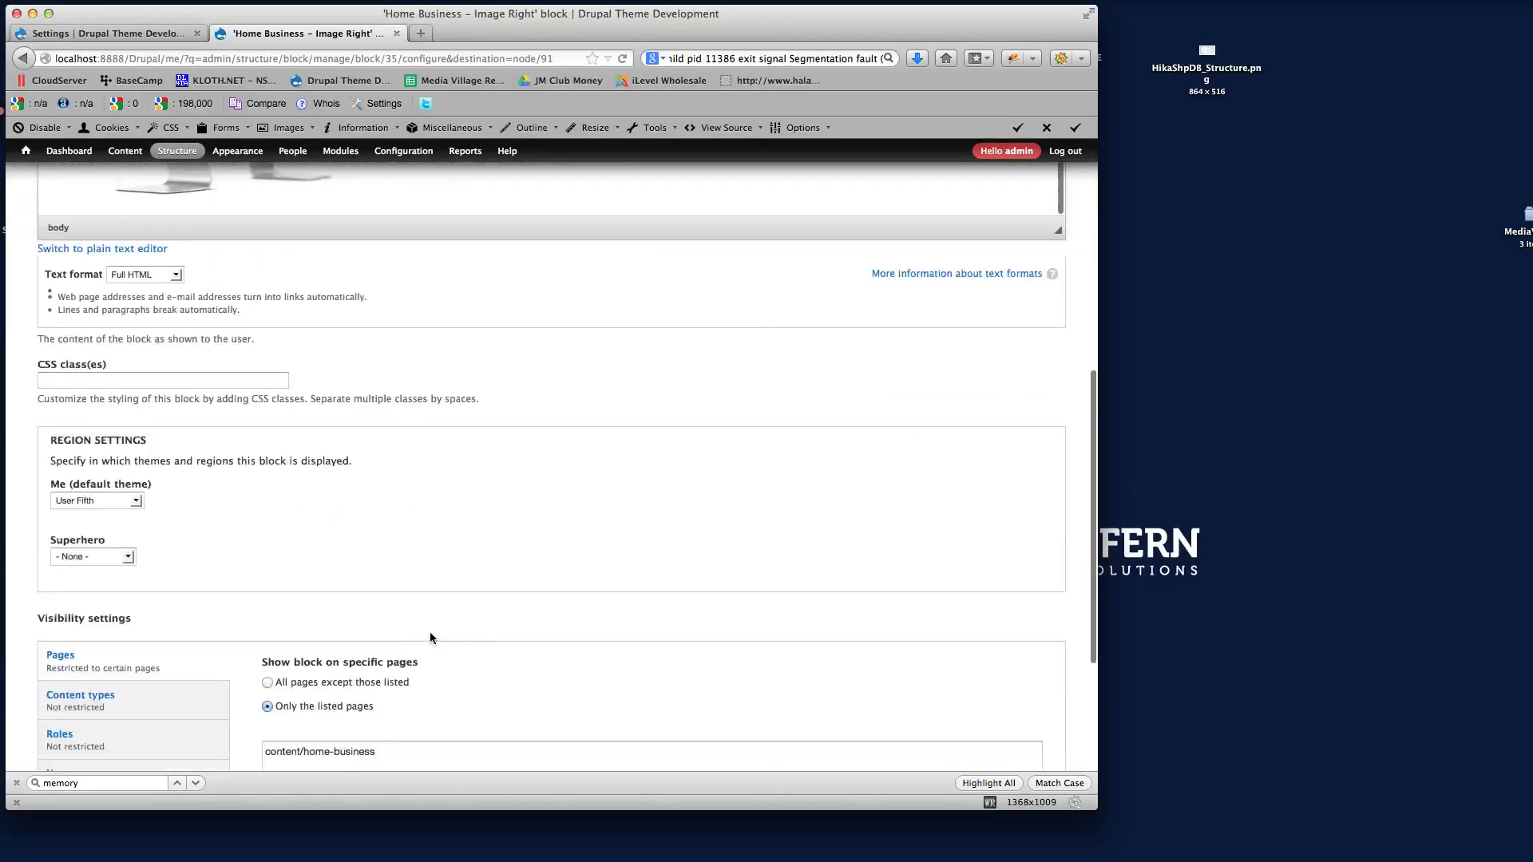
scroll(430, 637, down, 2)
click(417, 678)
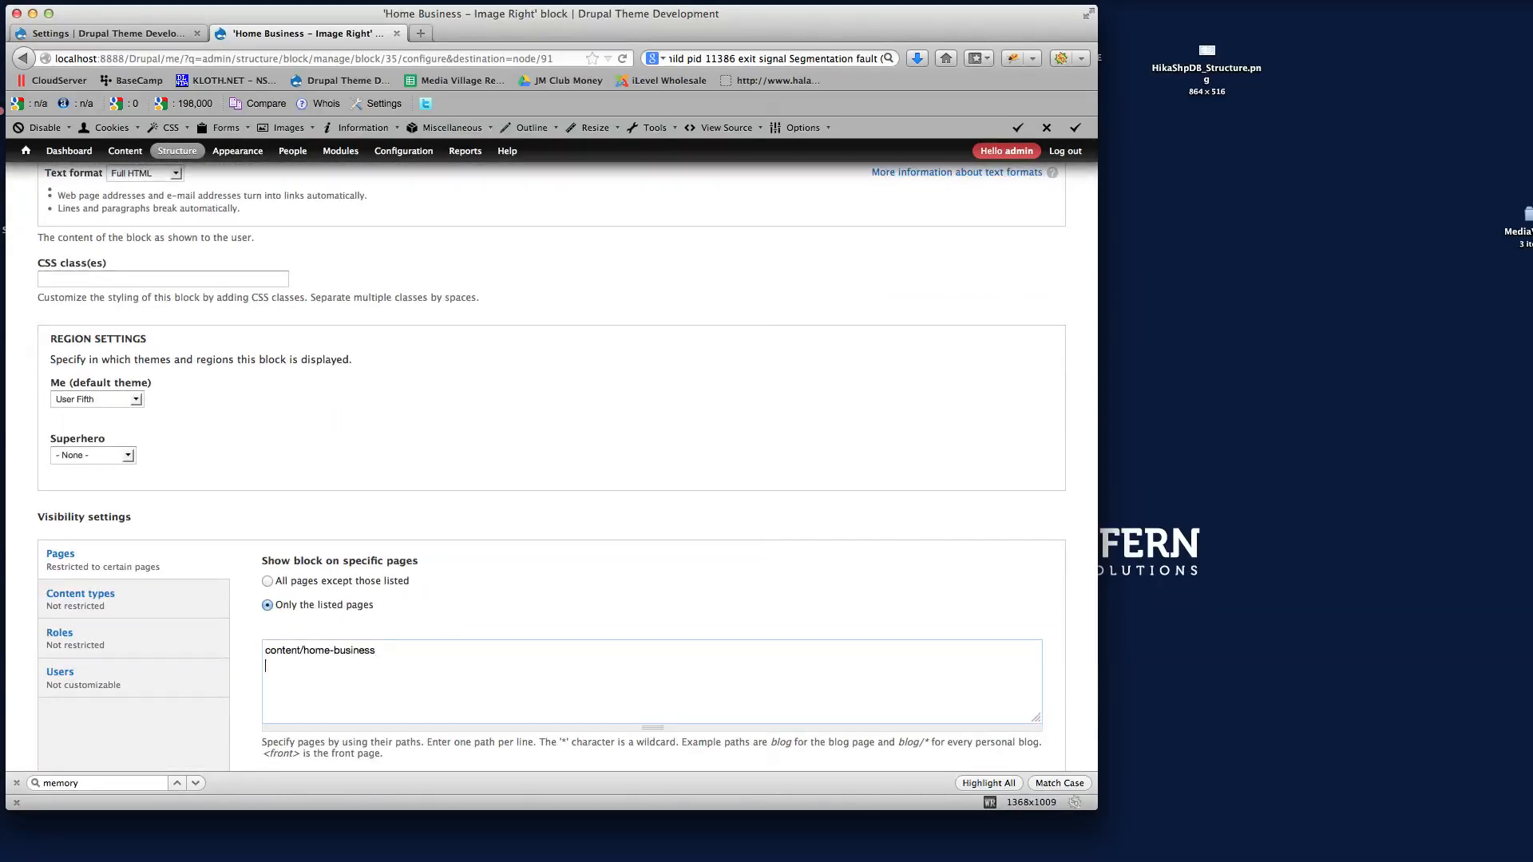
scroll(251, 673, down, 2)
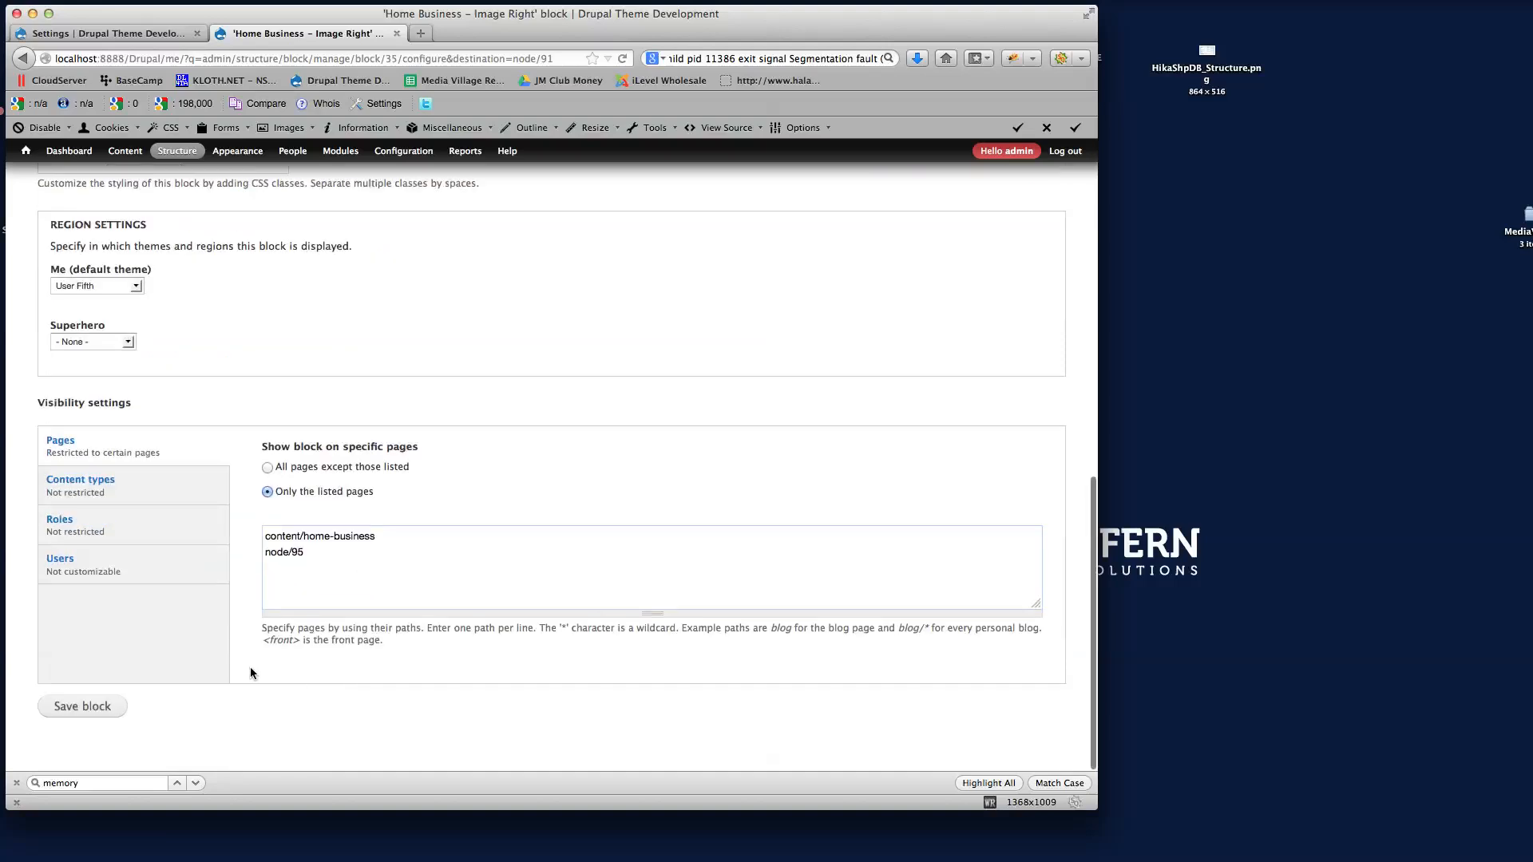
click(84, 707)
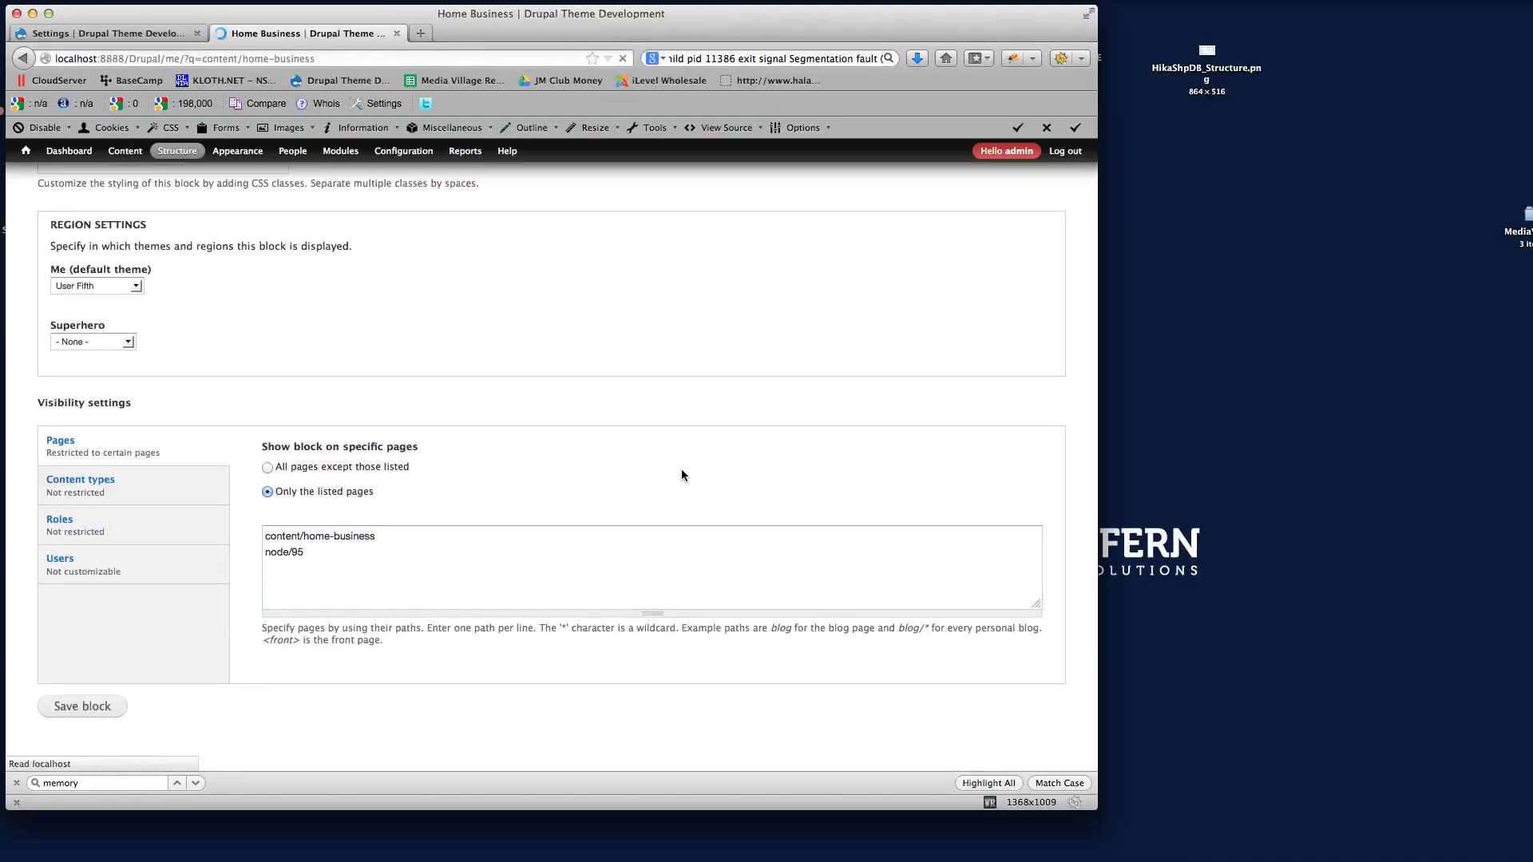
Open the configuration of the three-column block holding Unlimited Colors, Drupal Mega Slider and Built in Parallax
scroll(682, 474, down, 15)
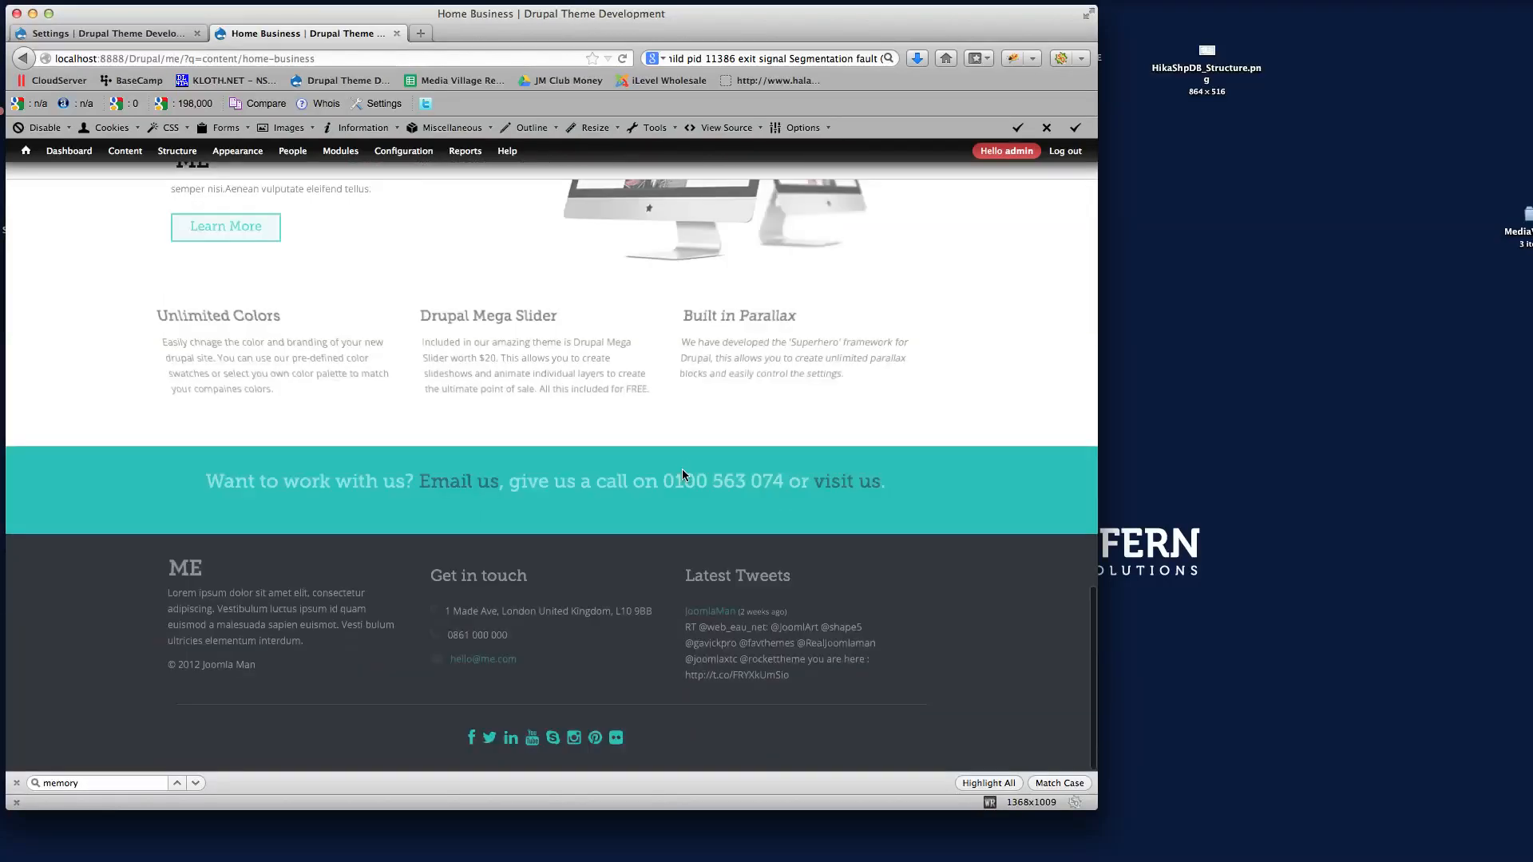
scroll(682, 475, up, 3)
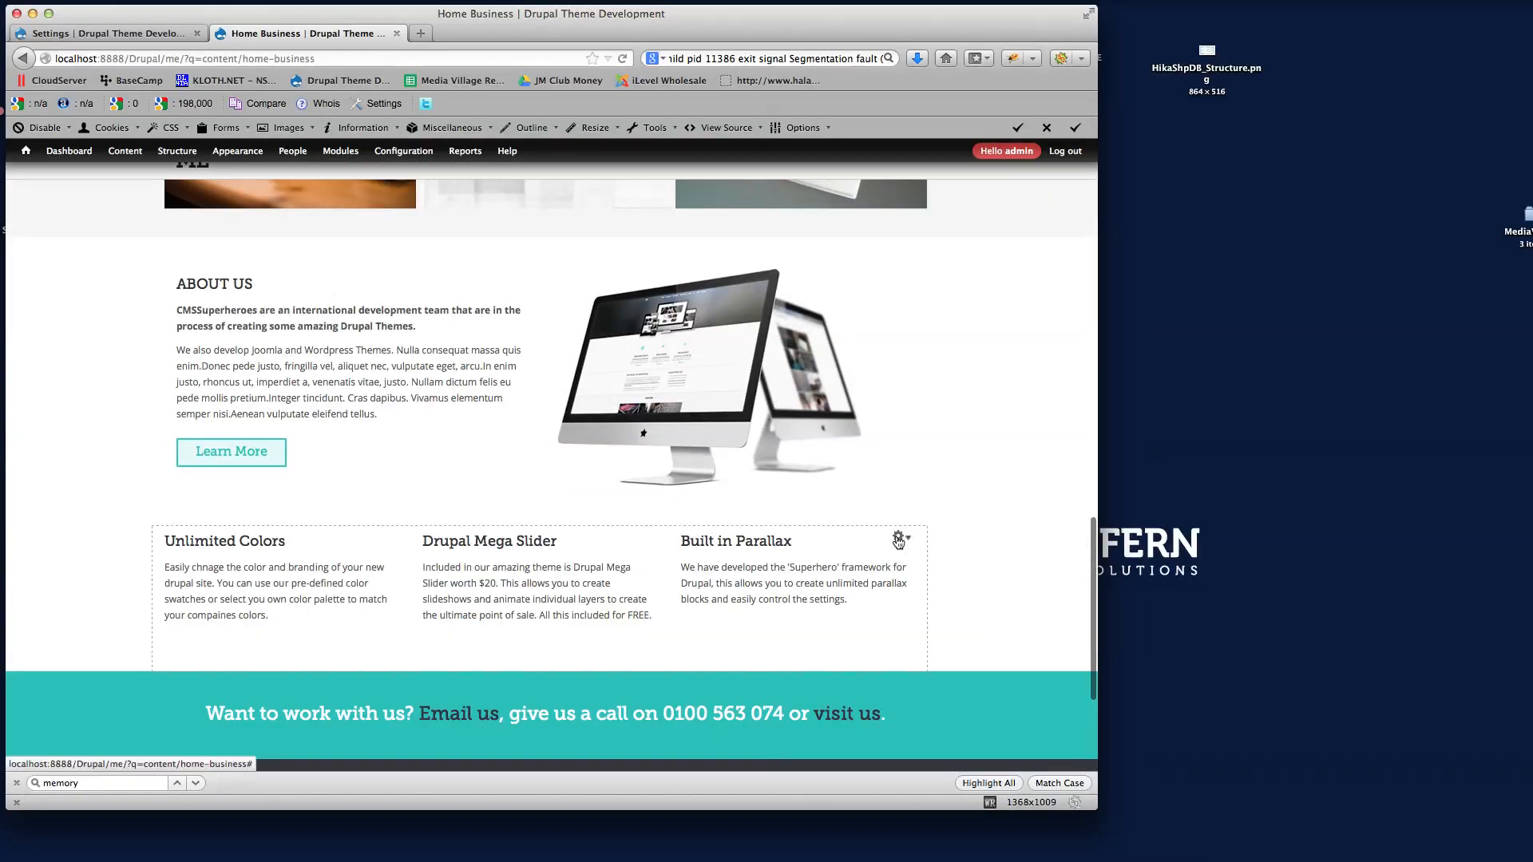
click(899, 536)
click(870, 554)
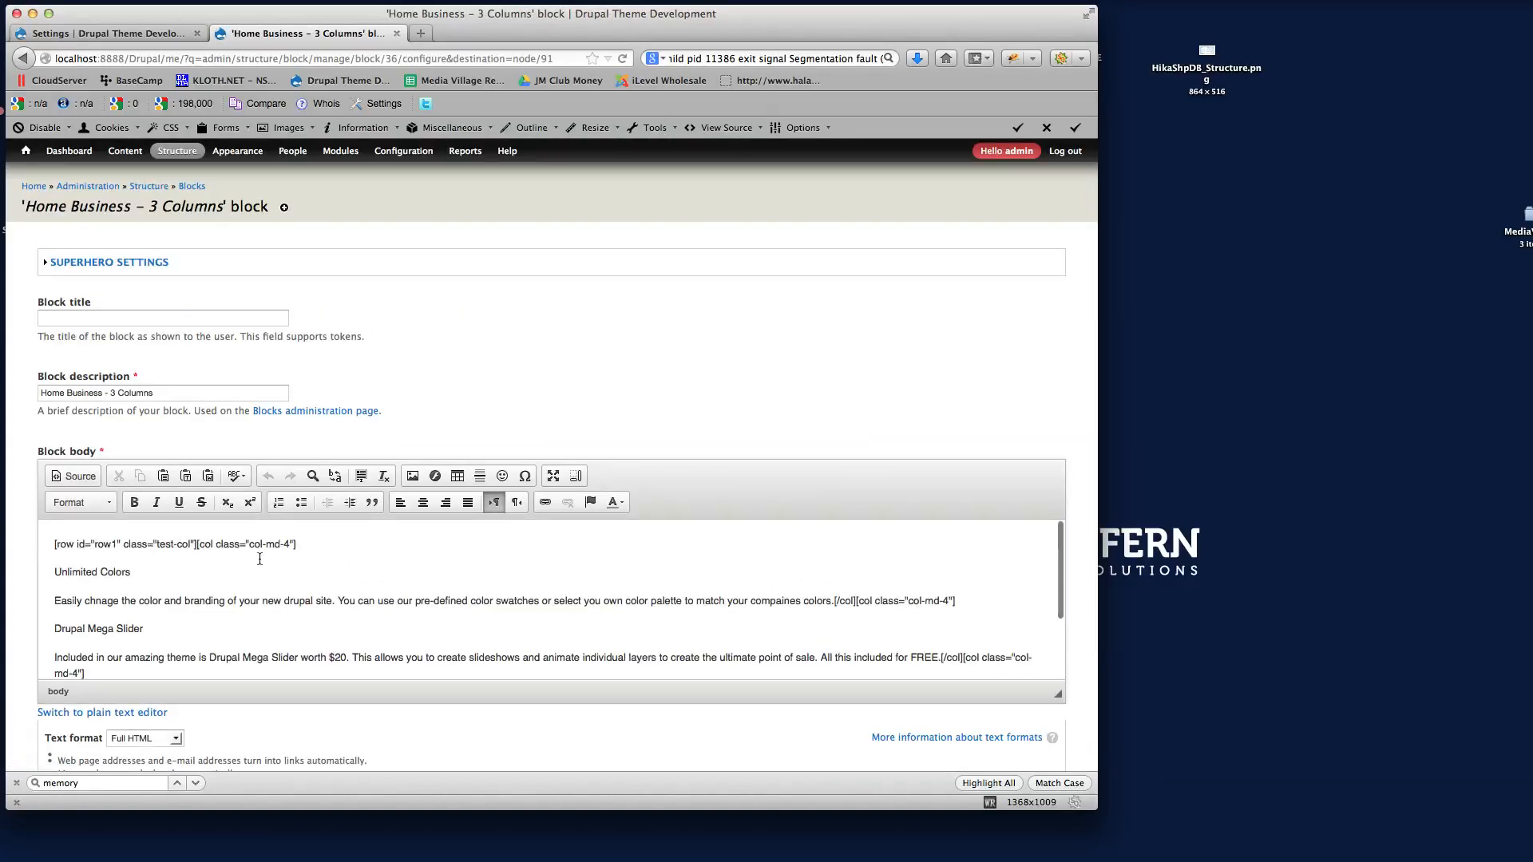
Restrict the Home Business - 3 Columns block to also show on node/95 and save the block
scroll(706, 359, down, 15)
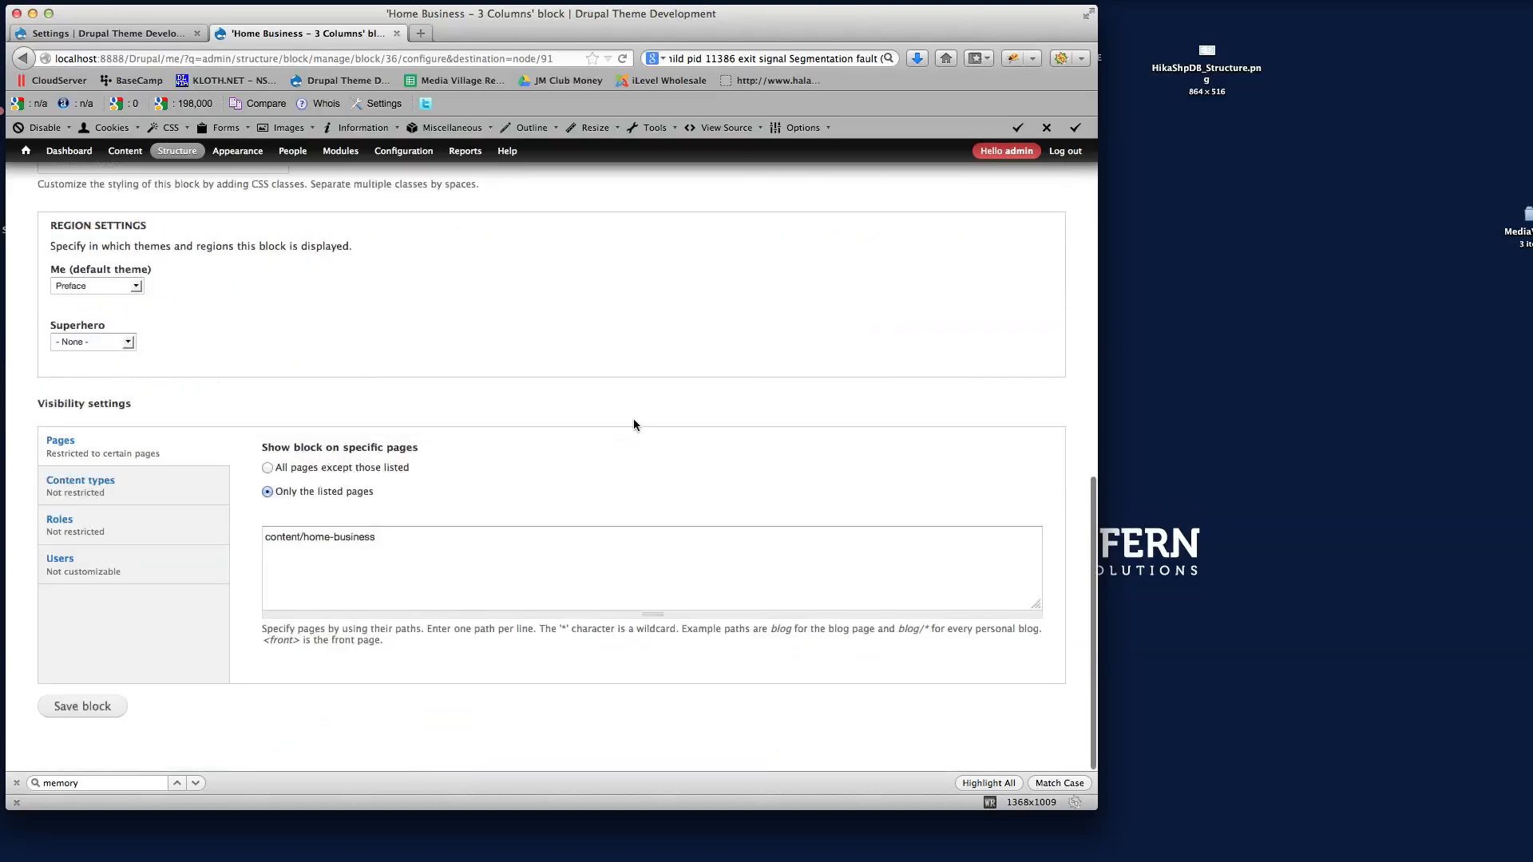
click(361, 585)
key(Return)
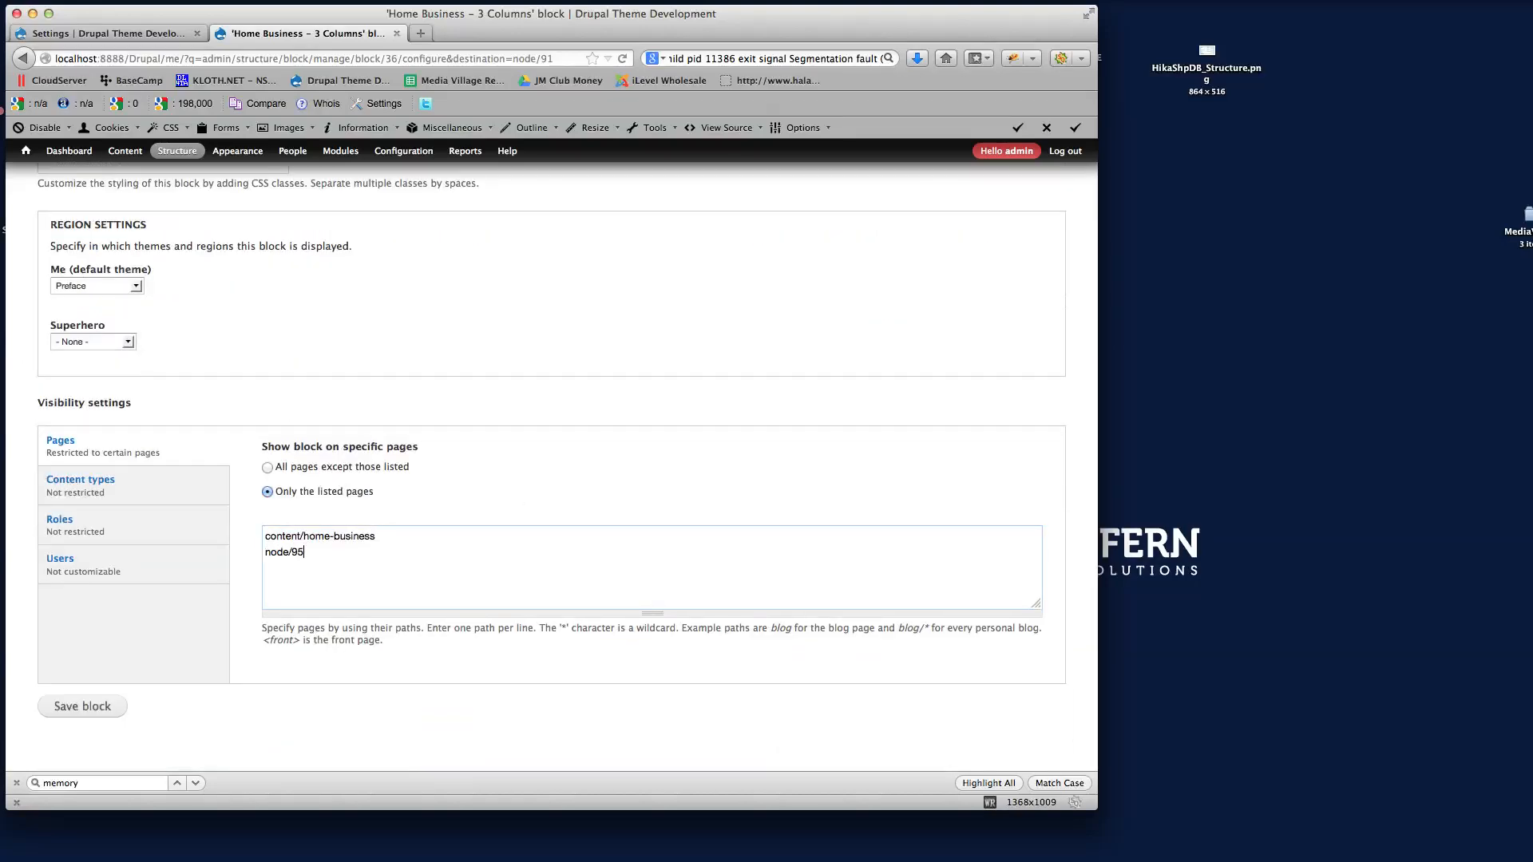
click(74, 707)
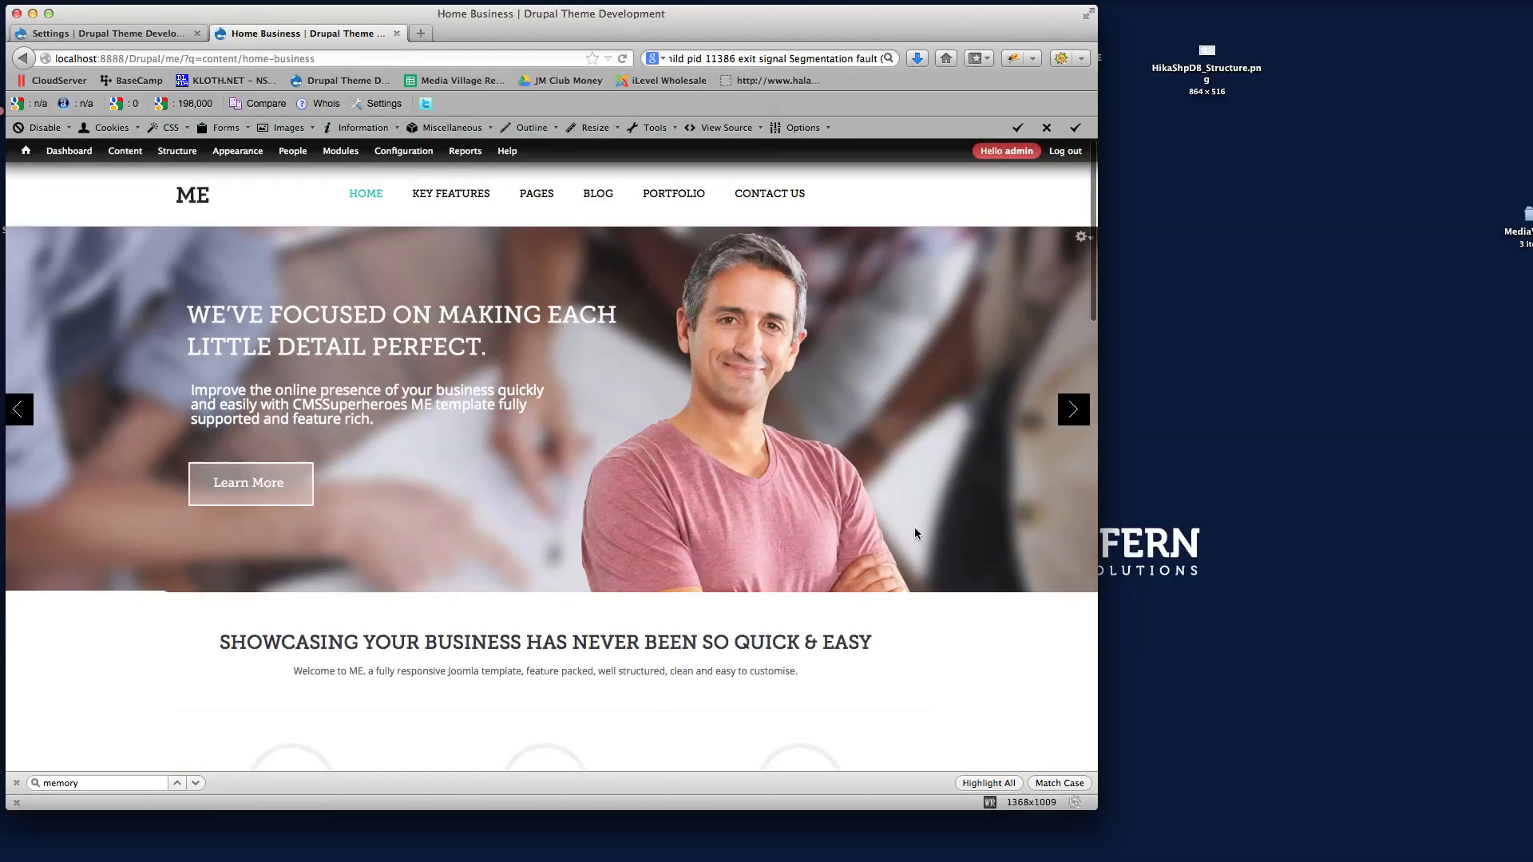
Open the block configuration of the "Want to work with us?" banner above the Home Business footer
scroll(947, 516, down, 15)
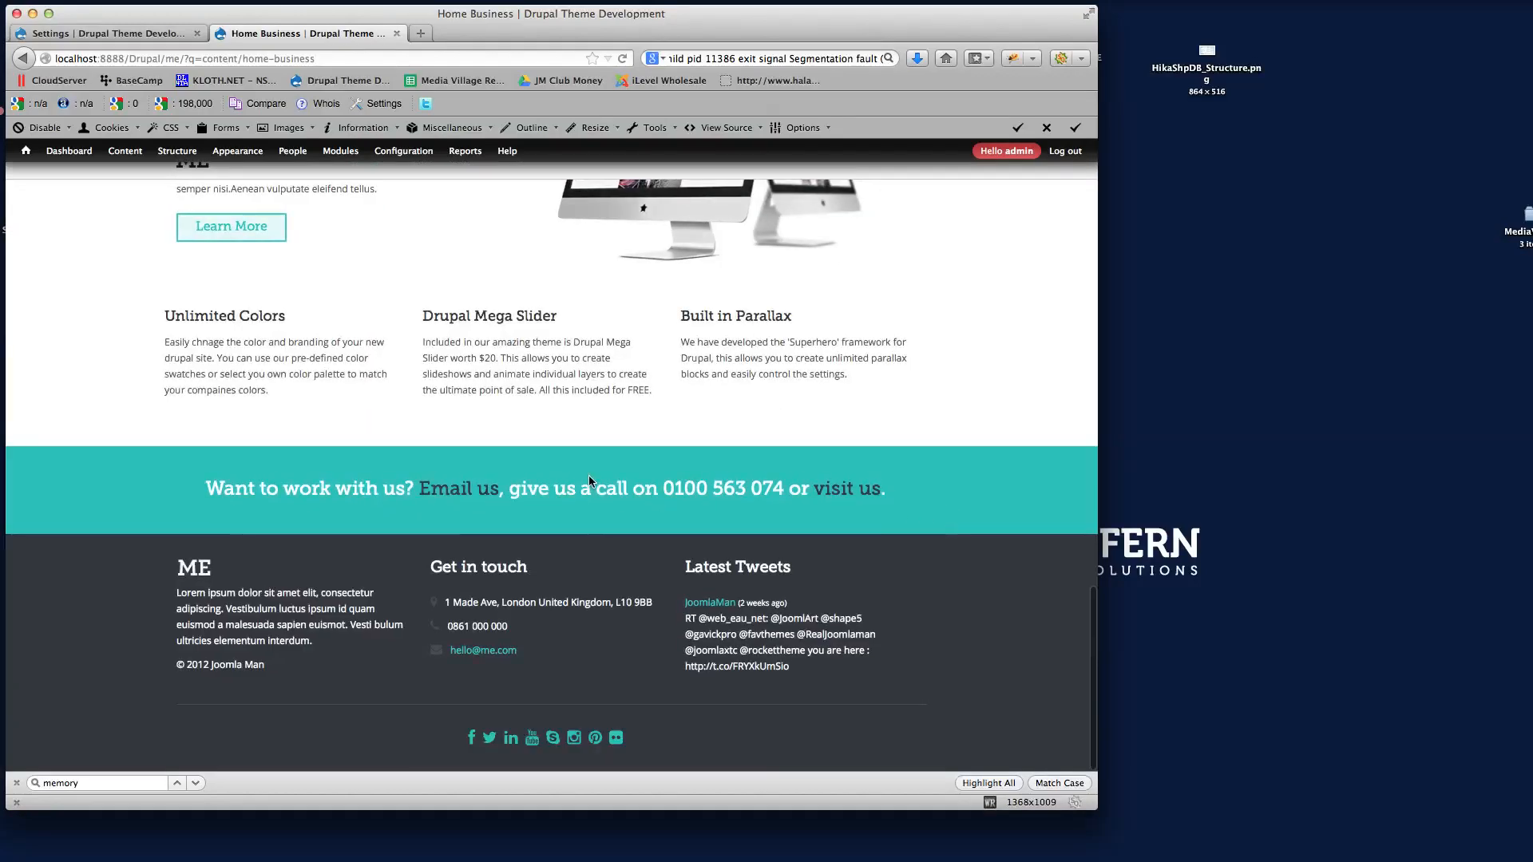
click(910, 488)
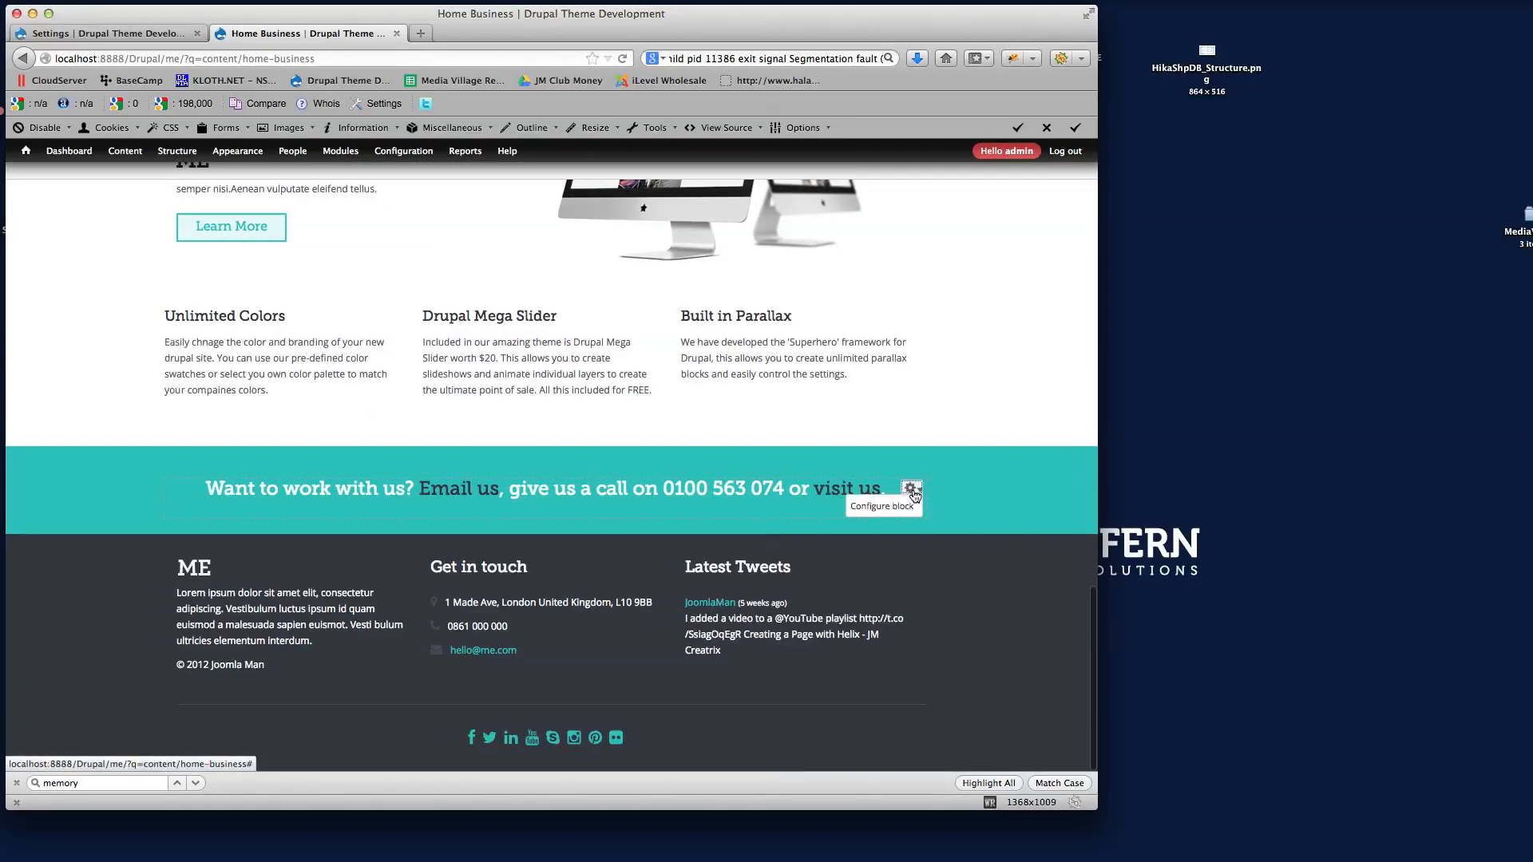
click(882, 508)
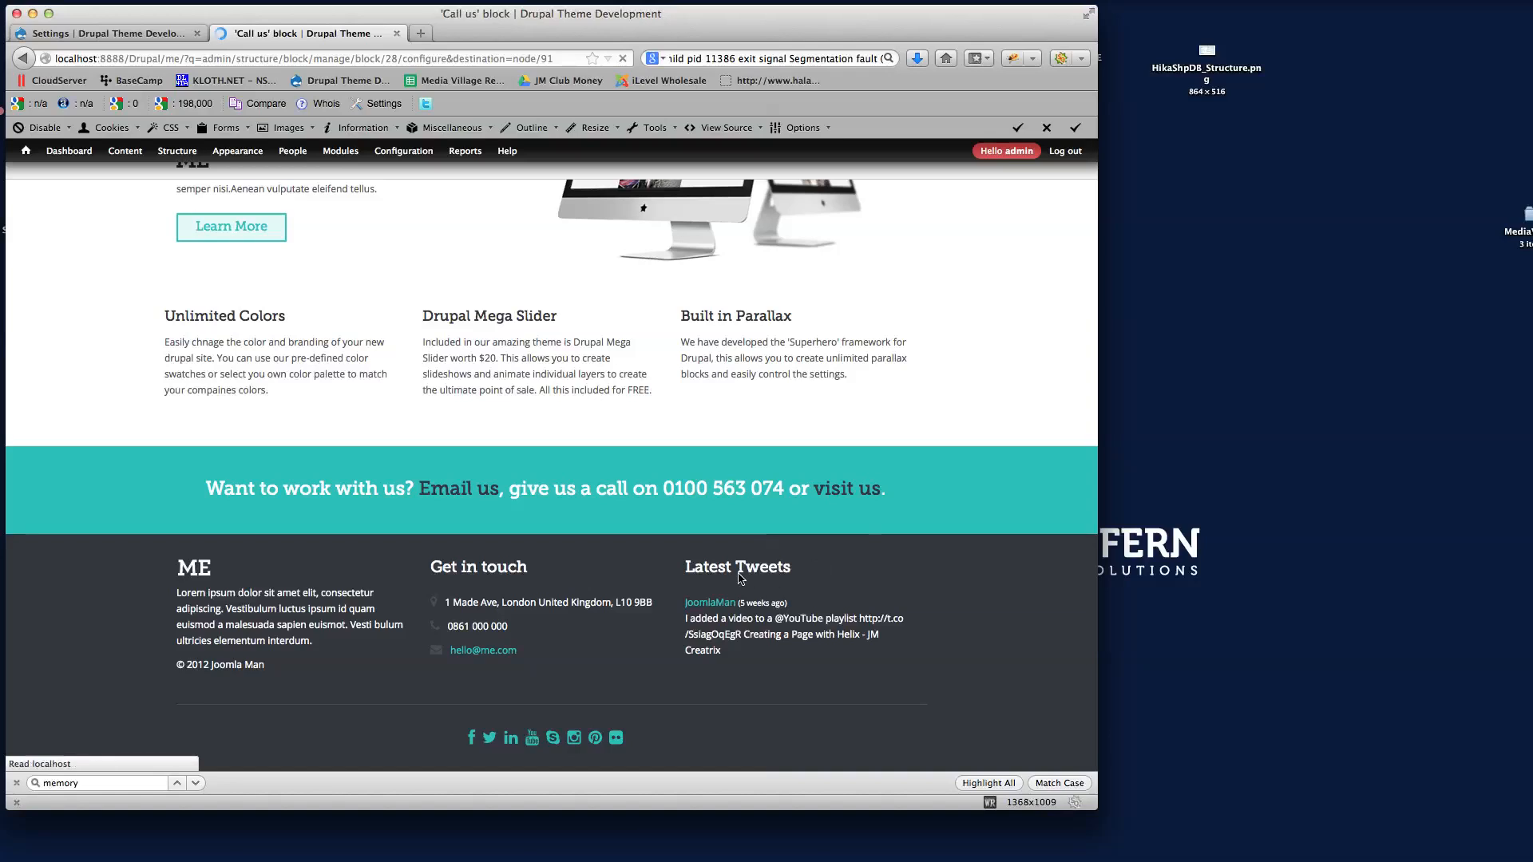
Add node/95 at the end of the Call us block's list of visible pages and save the block
scroll(547, 405, down, 10)
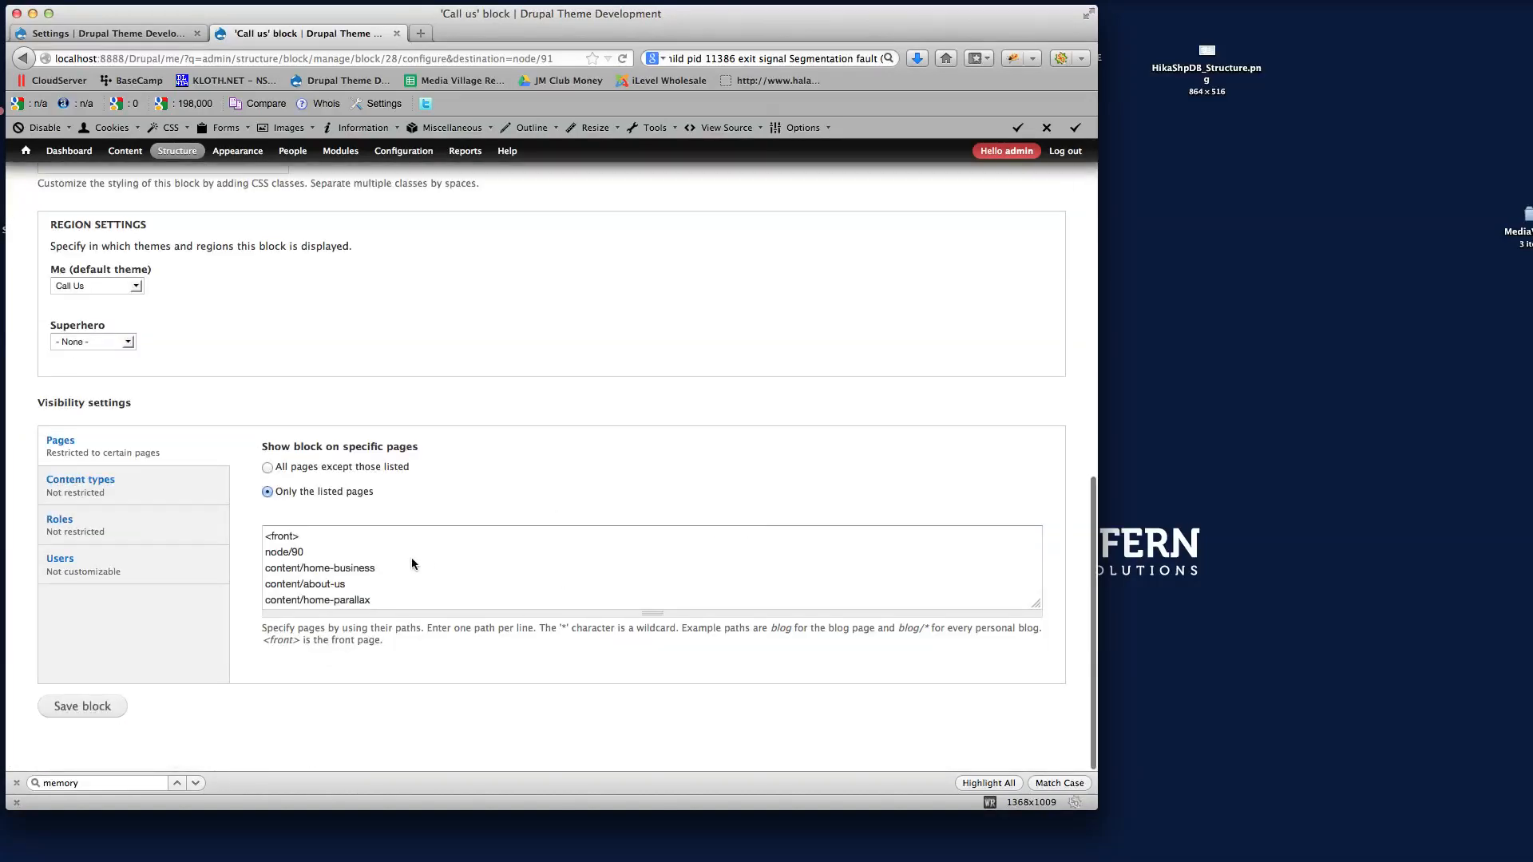
click(427, 599)
key(Return)
text(content/home-business-2)
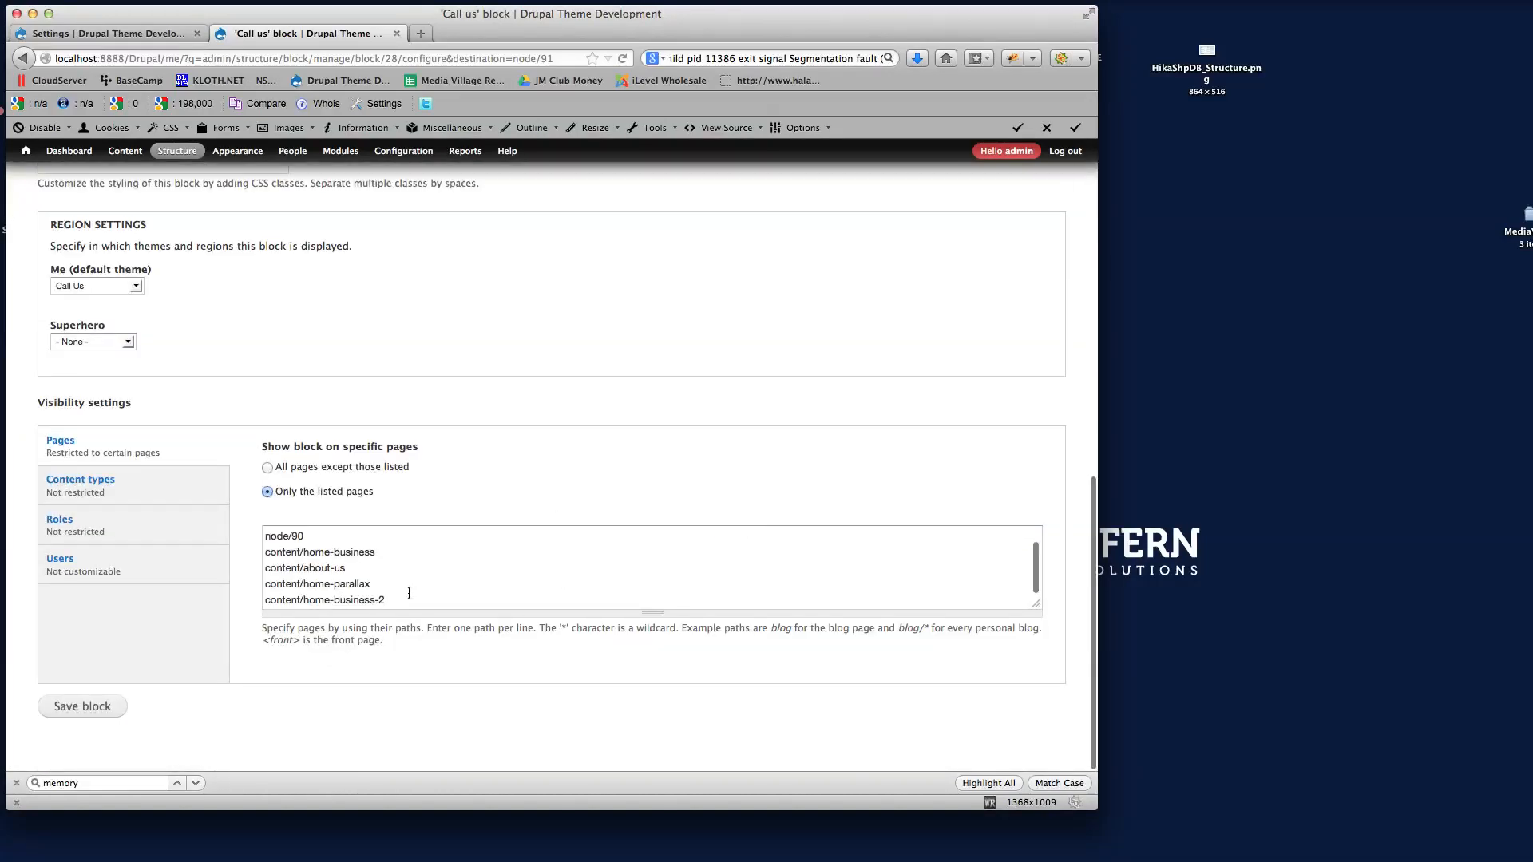
key(Return)
text(node/95)
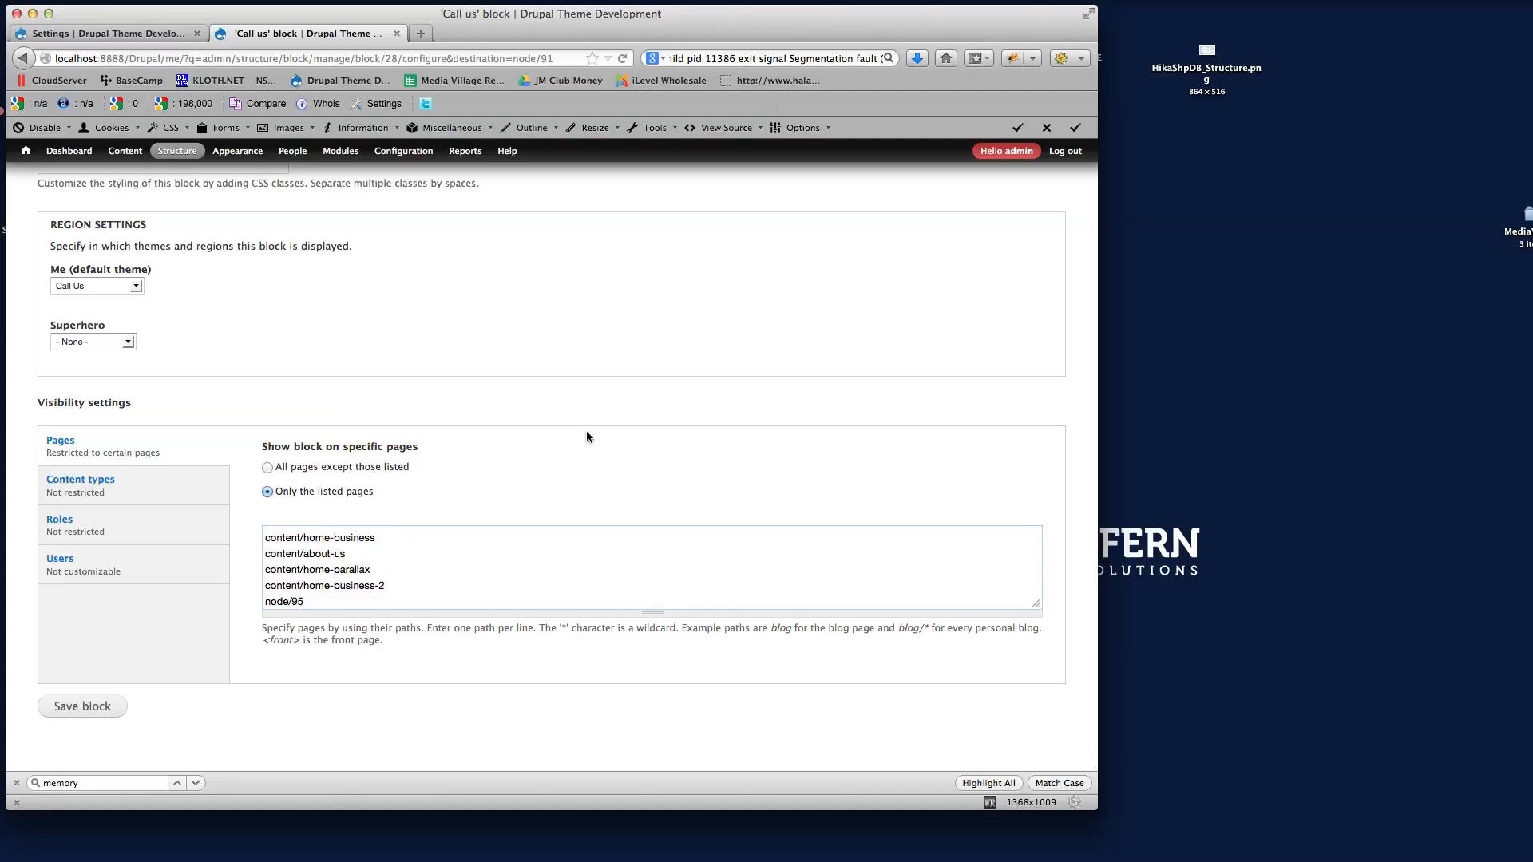
click(587, 437)
click(43, 708)
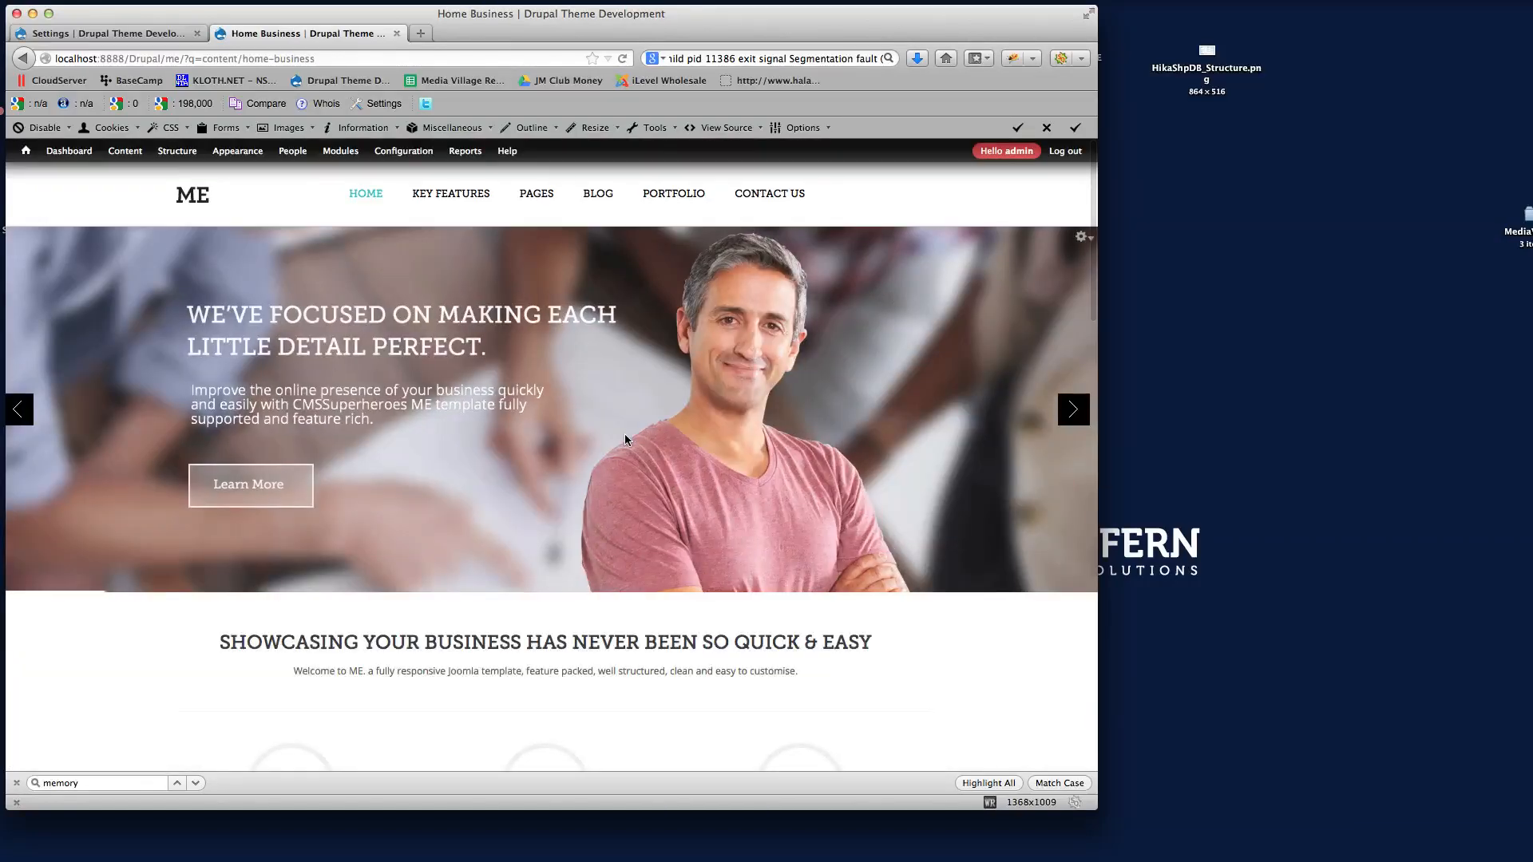
Open the Drupal Home Demo page and review its sections from the slider down to the footer
click(384, 277)
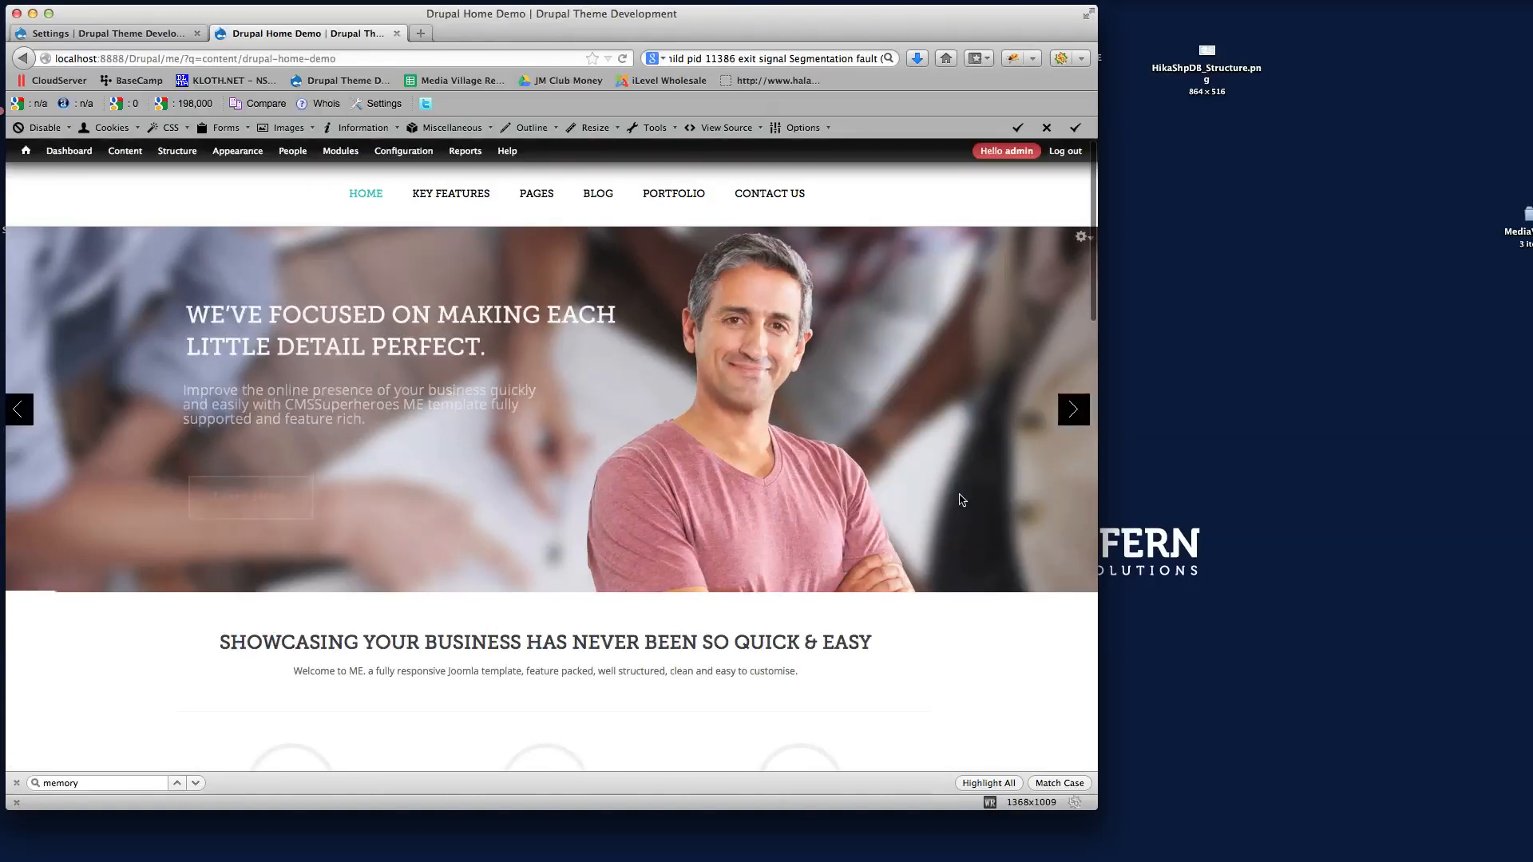
scroll(956, 518, down, 10)
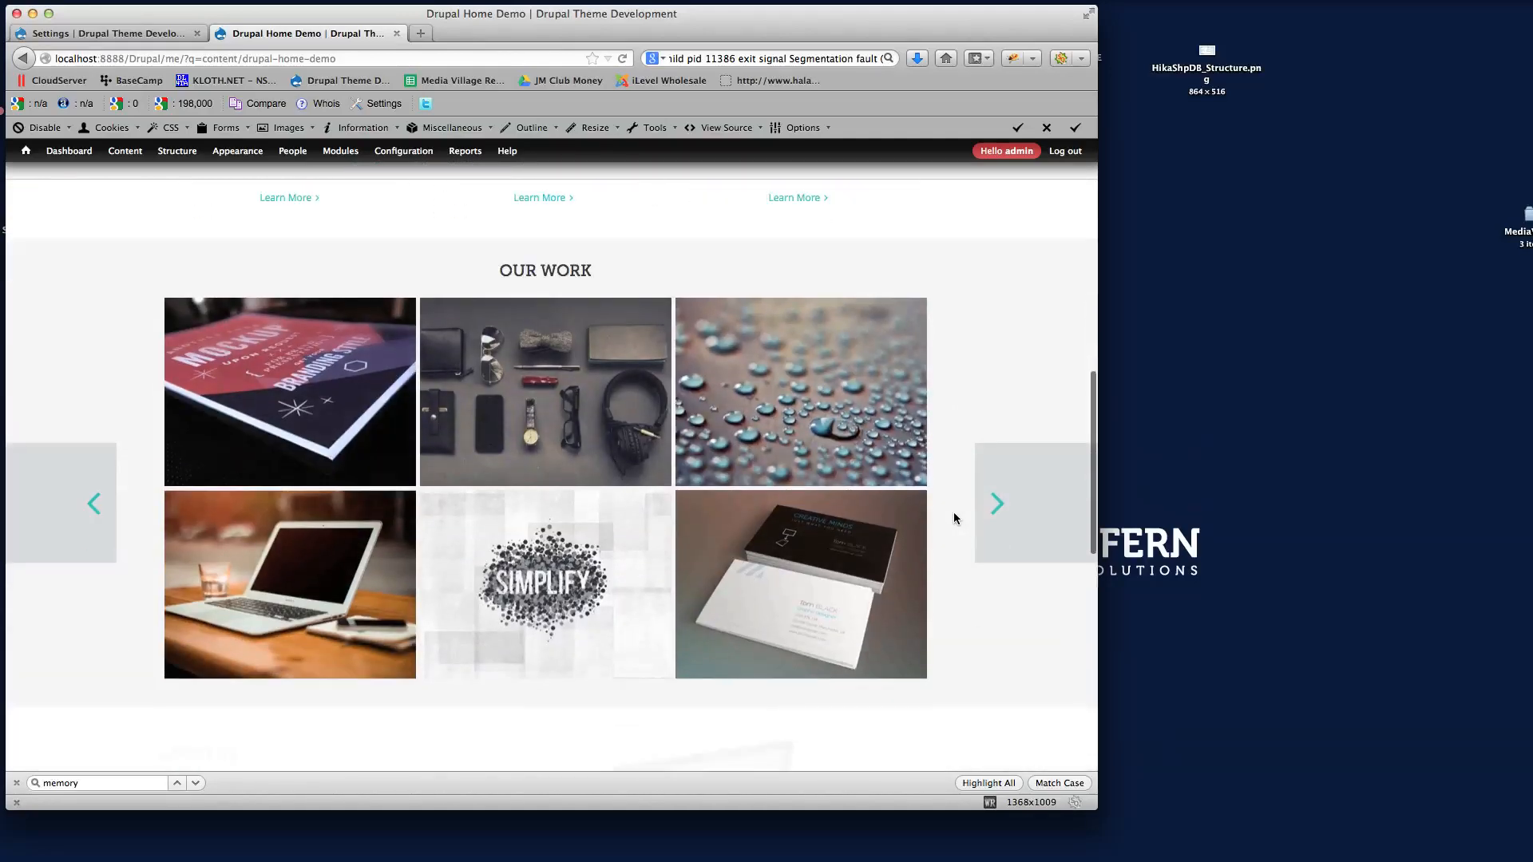
scroll(955, 518, down, 5)
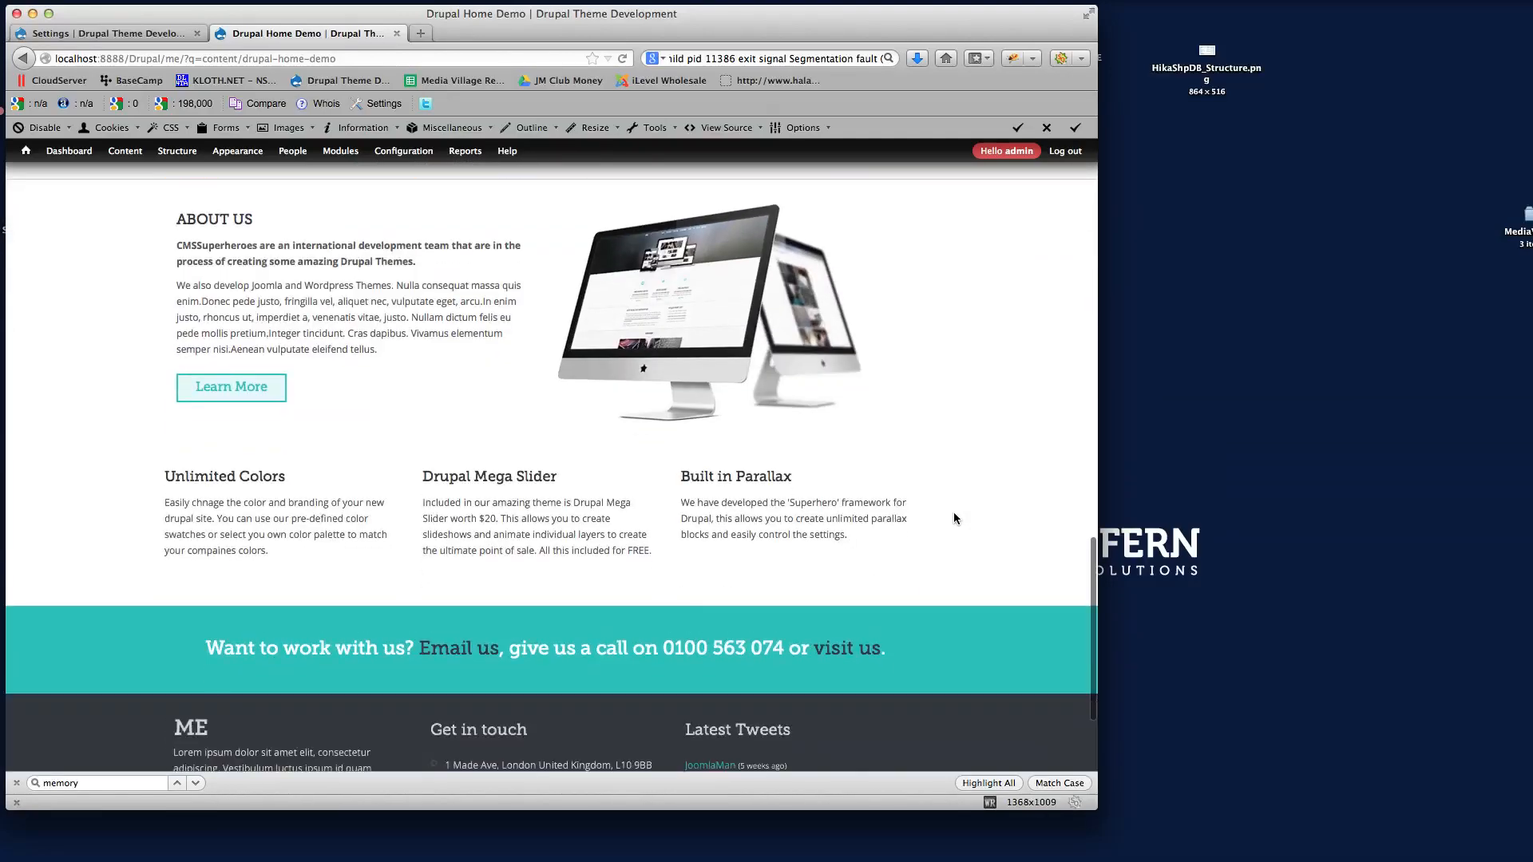
scroll(929, 494, up, 3)
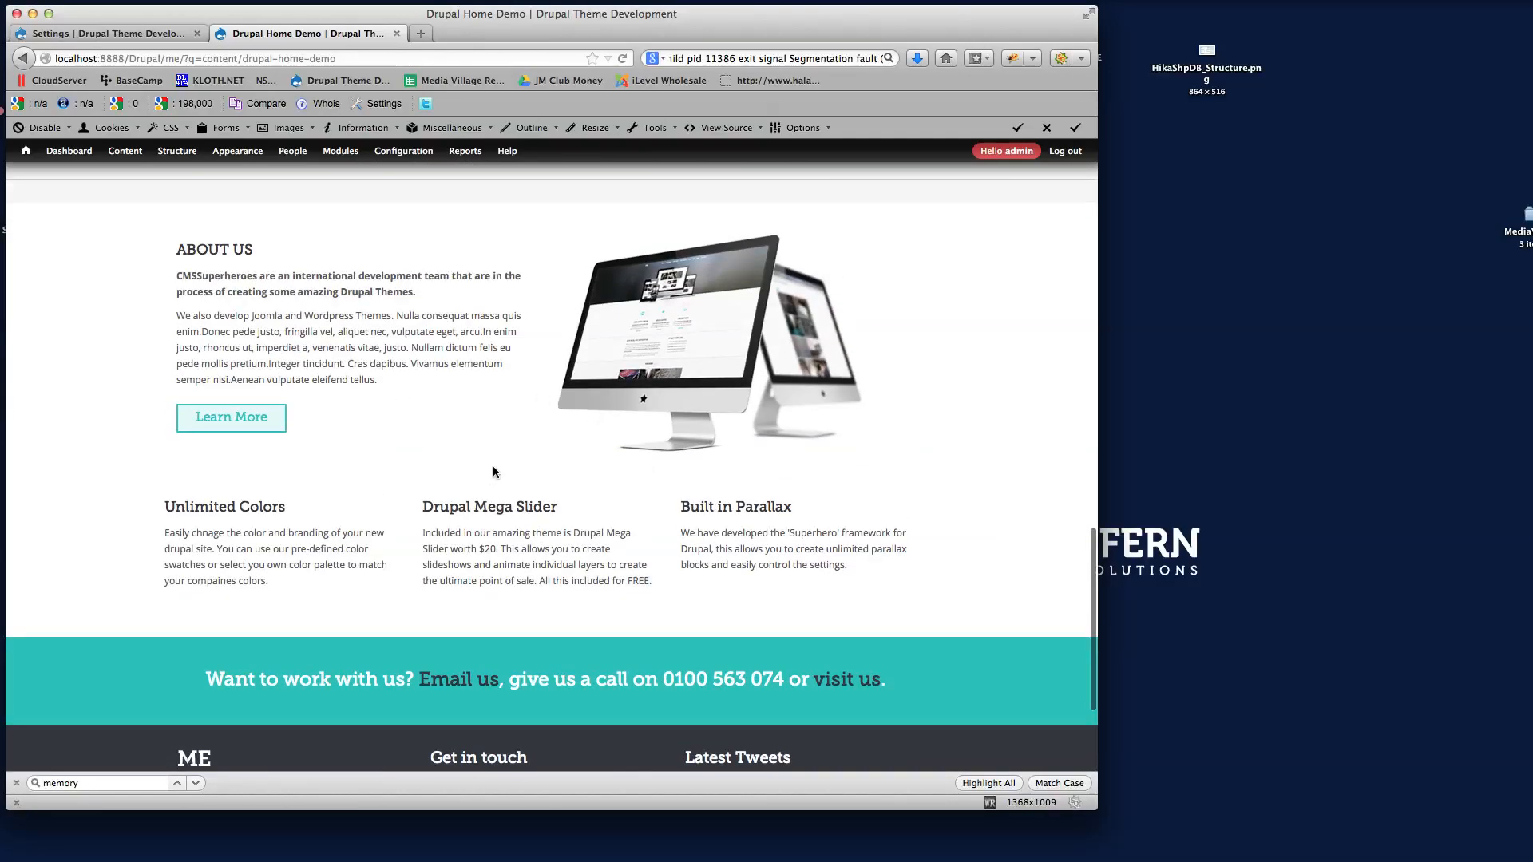
scroll(929, 495, up, 1)
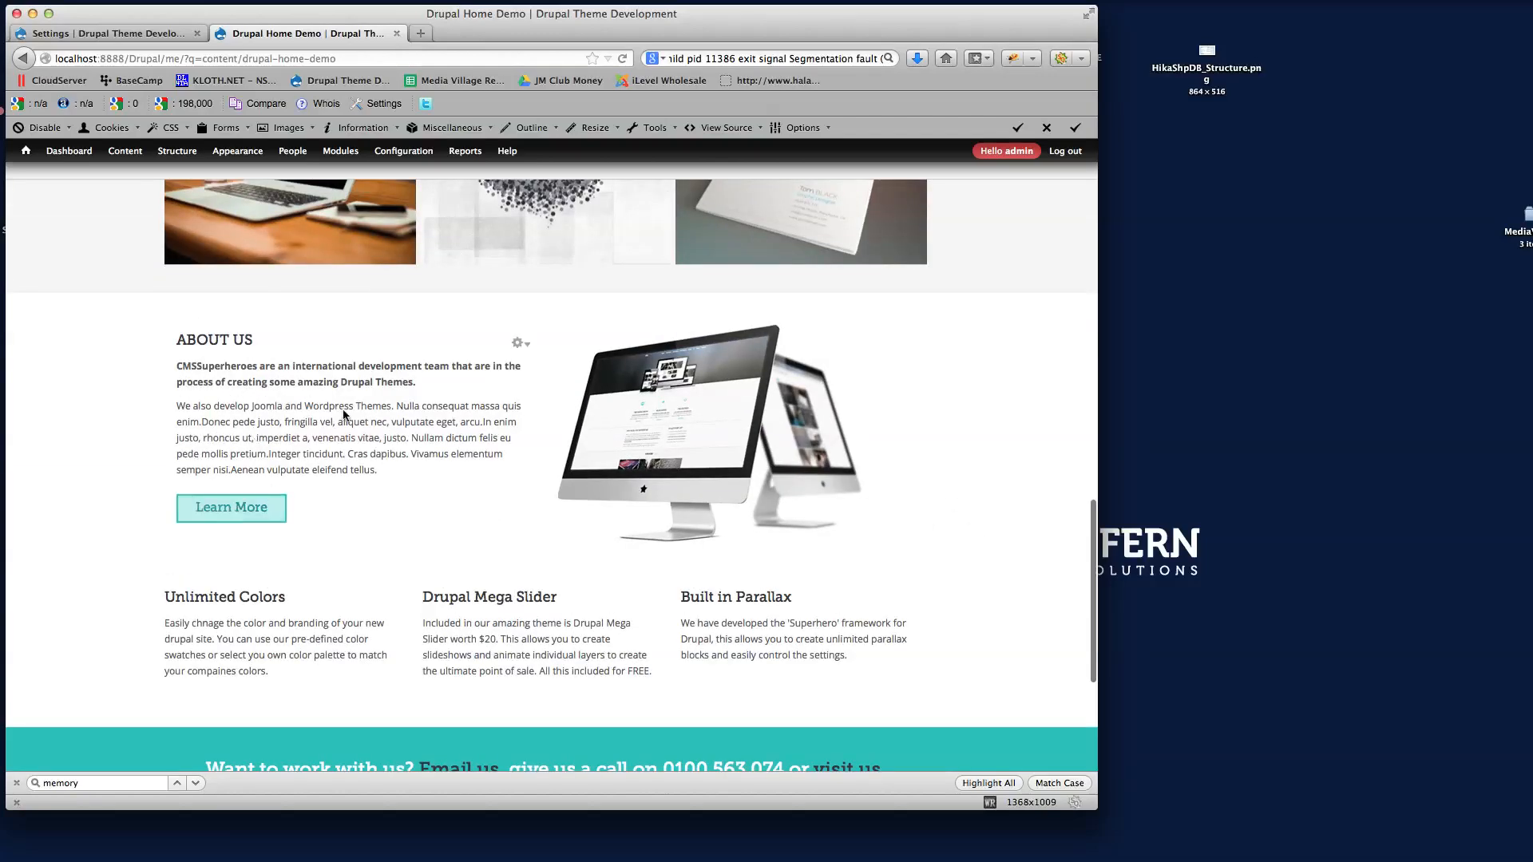
scroll(572, 471, down, 4)
scroll(638, 478, up, 9)
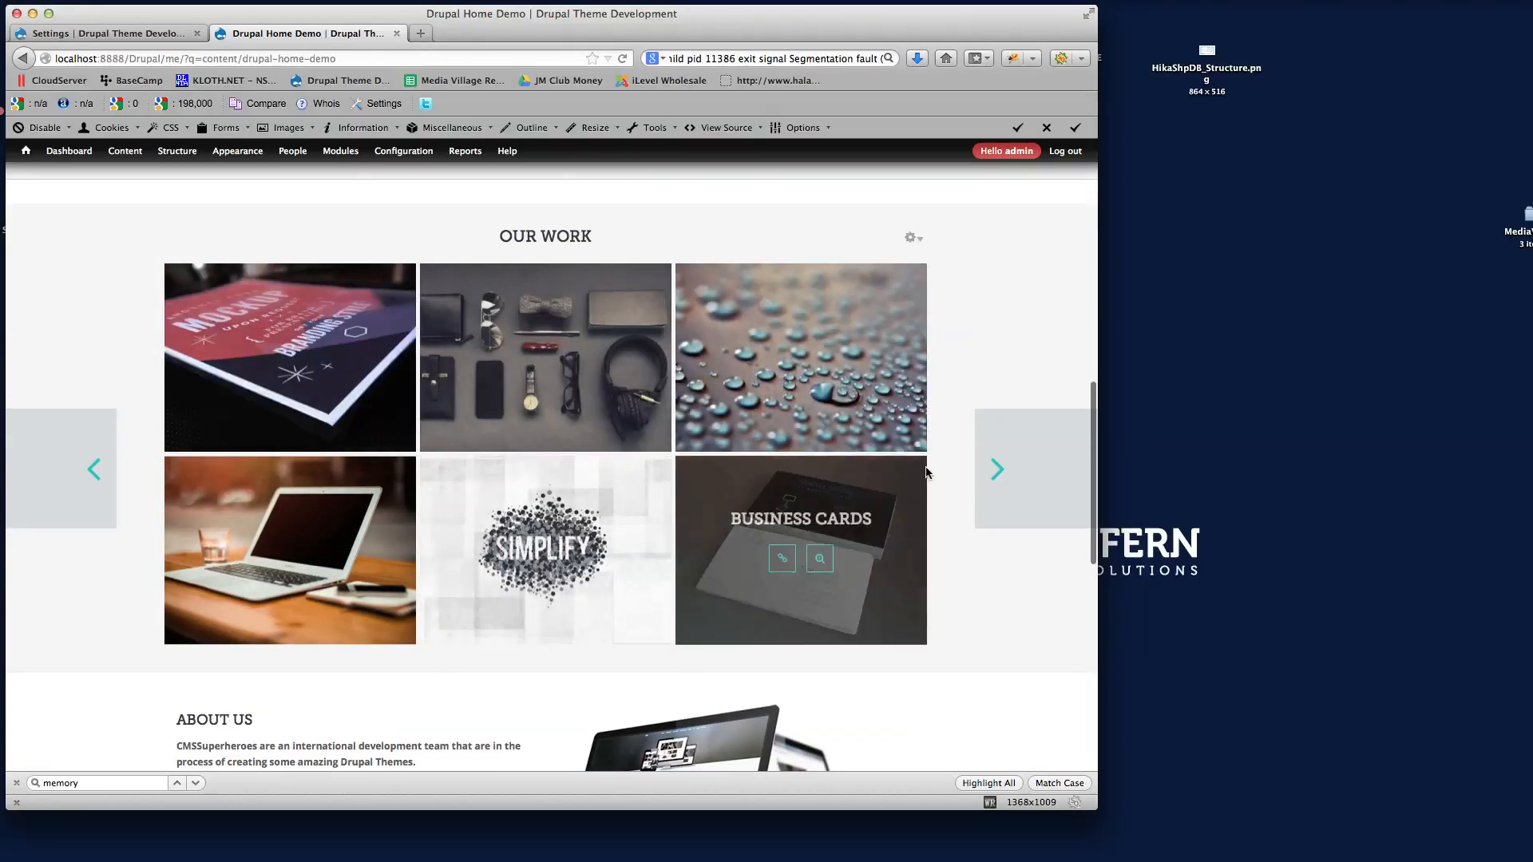
scroll(1016, 343, up, 3)
scroll(1018, 351, up, 5)
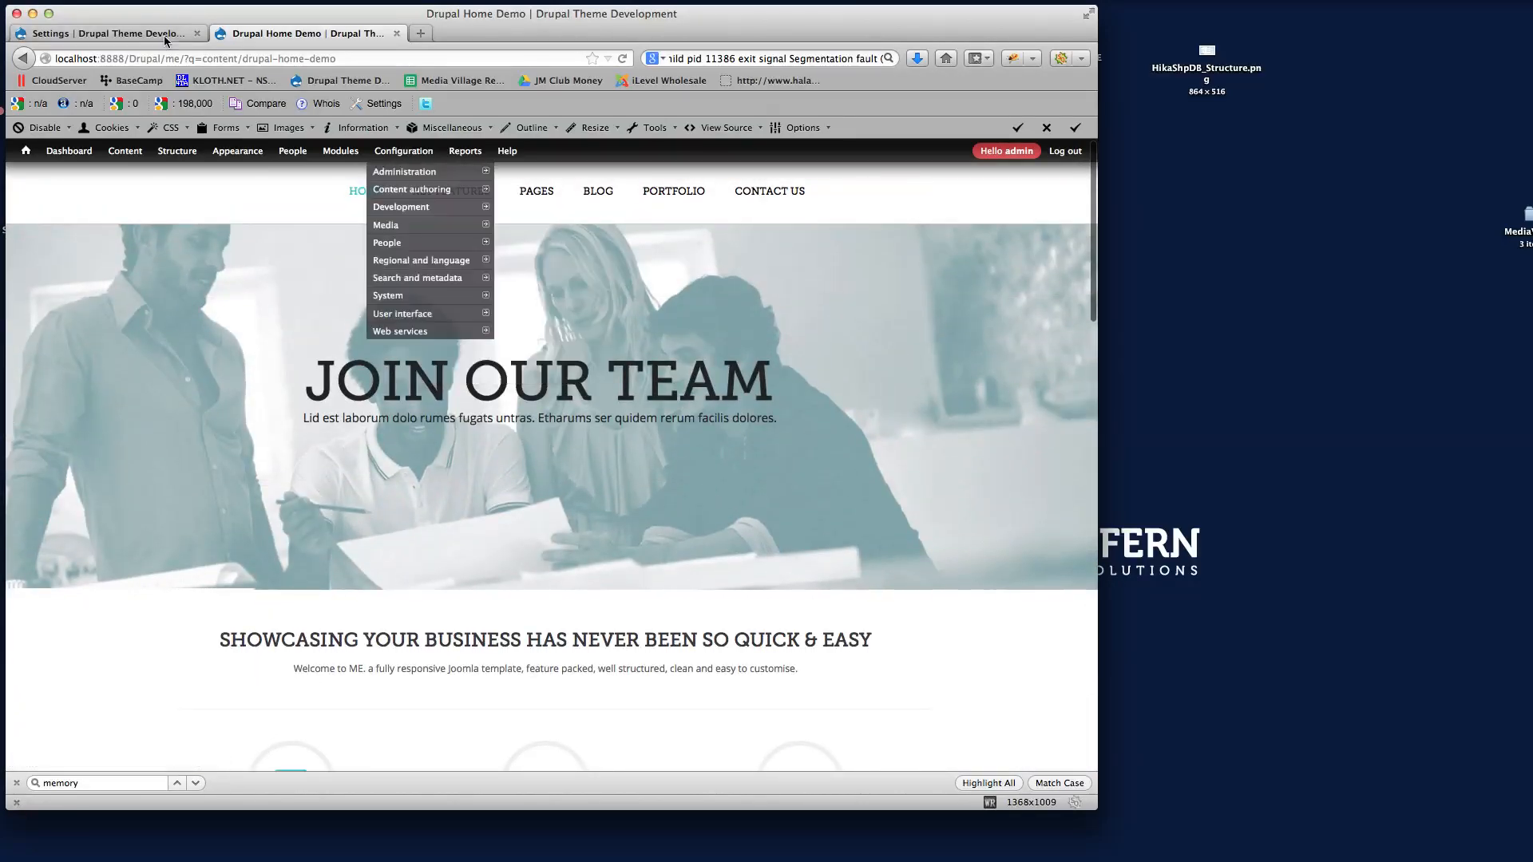
Examine the order of the layout sections in the Drupal Home Demo delta settings
click(109, 32)
scroll(601, 455, down, 5)
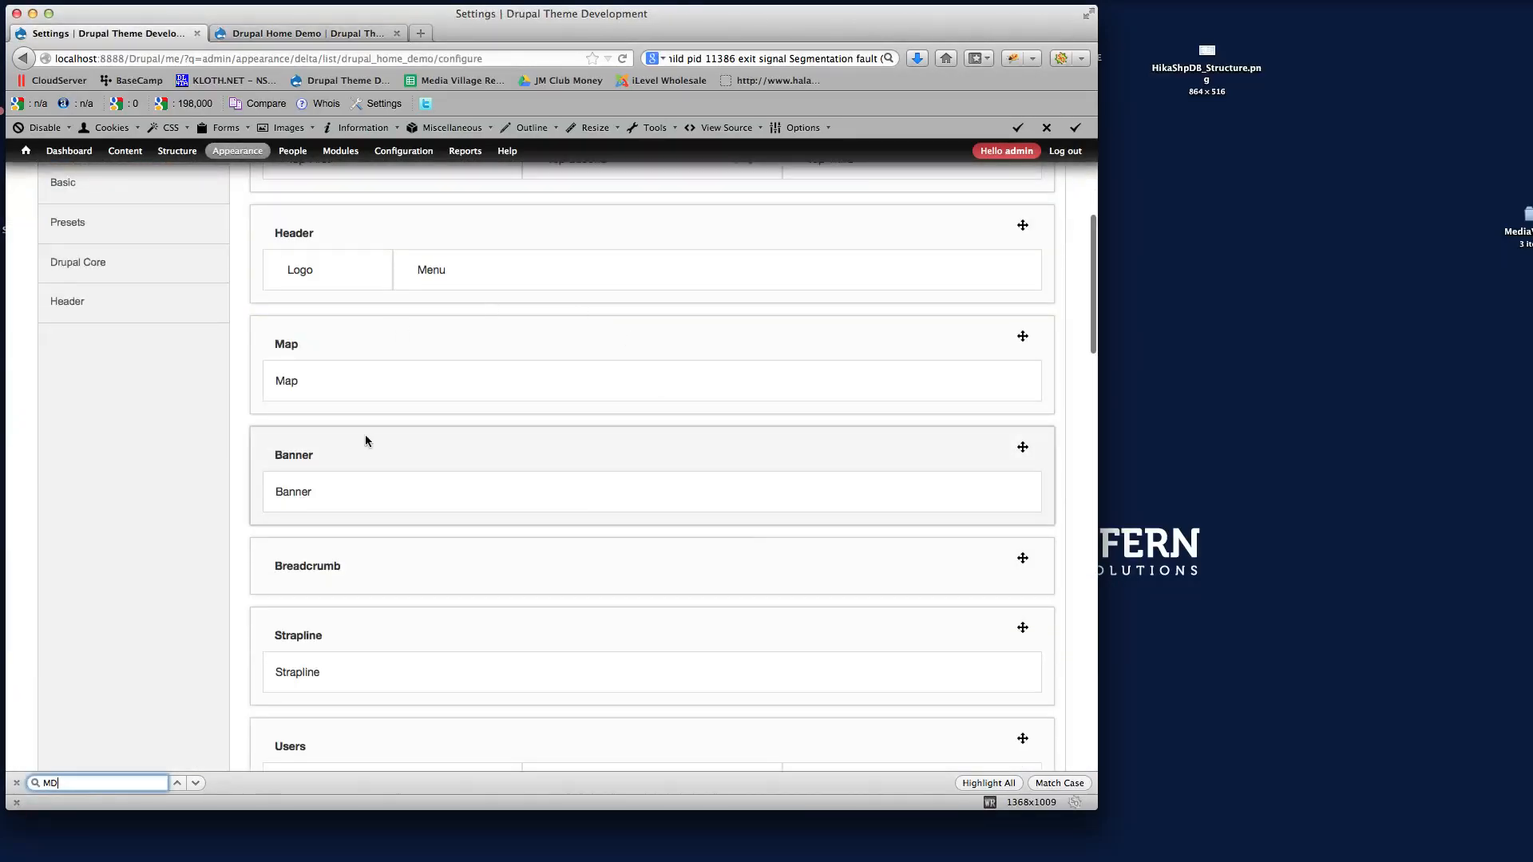
scroll(695, 621, down, 10)
scroll(661, 519, up, 1)
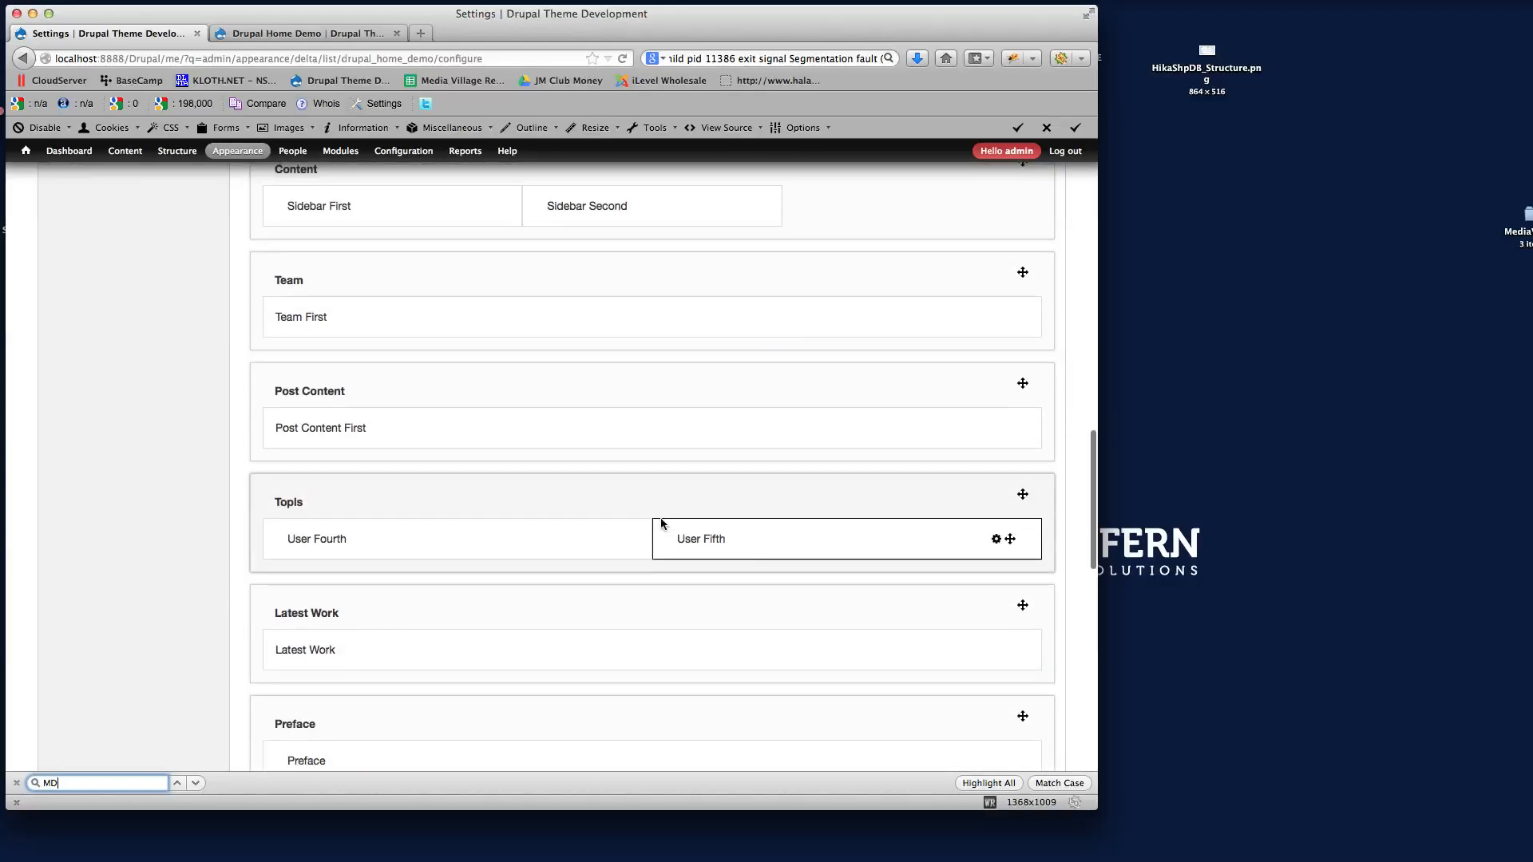
Check the region and page visibility settings of the Home Business - 3 Columns block and return to the Drupal Home Demo page
click(299, 34)
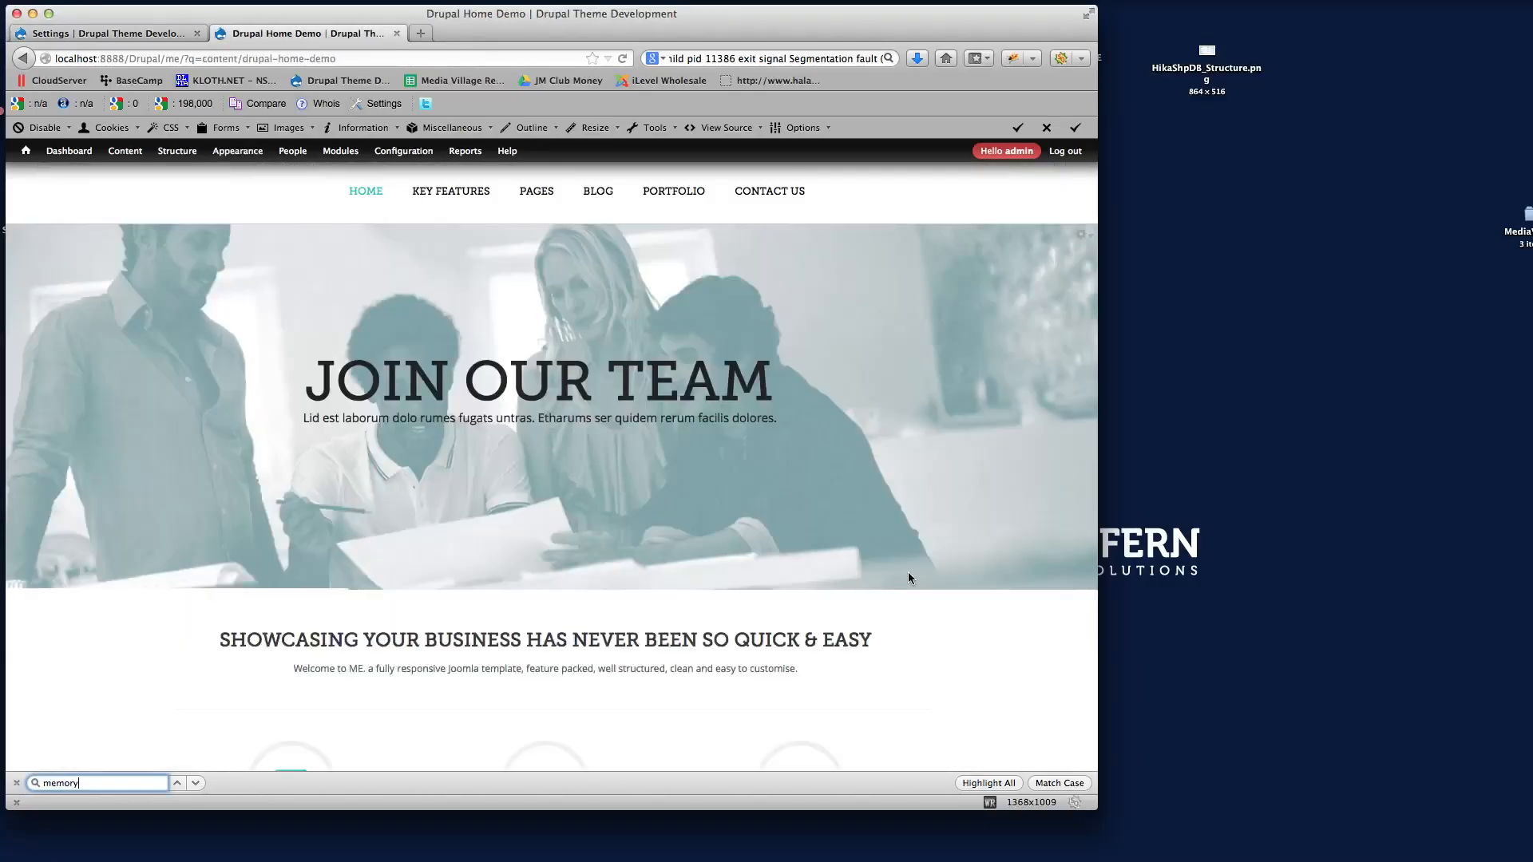
scroll(931, 514, down, 10)
scroll(933, 523, up, 3)
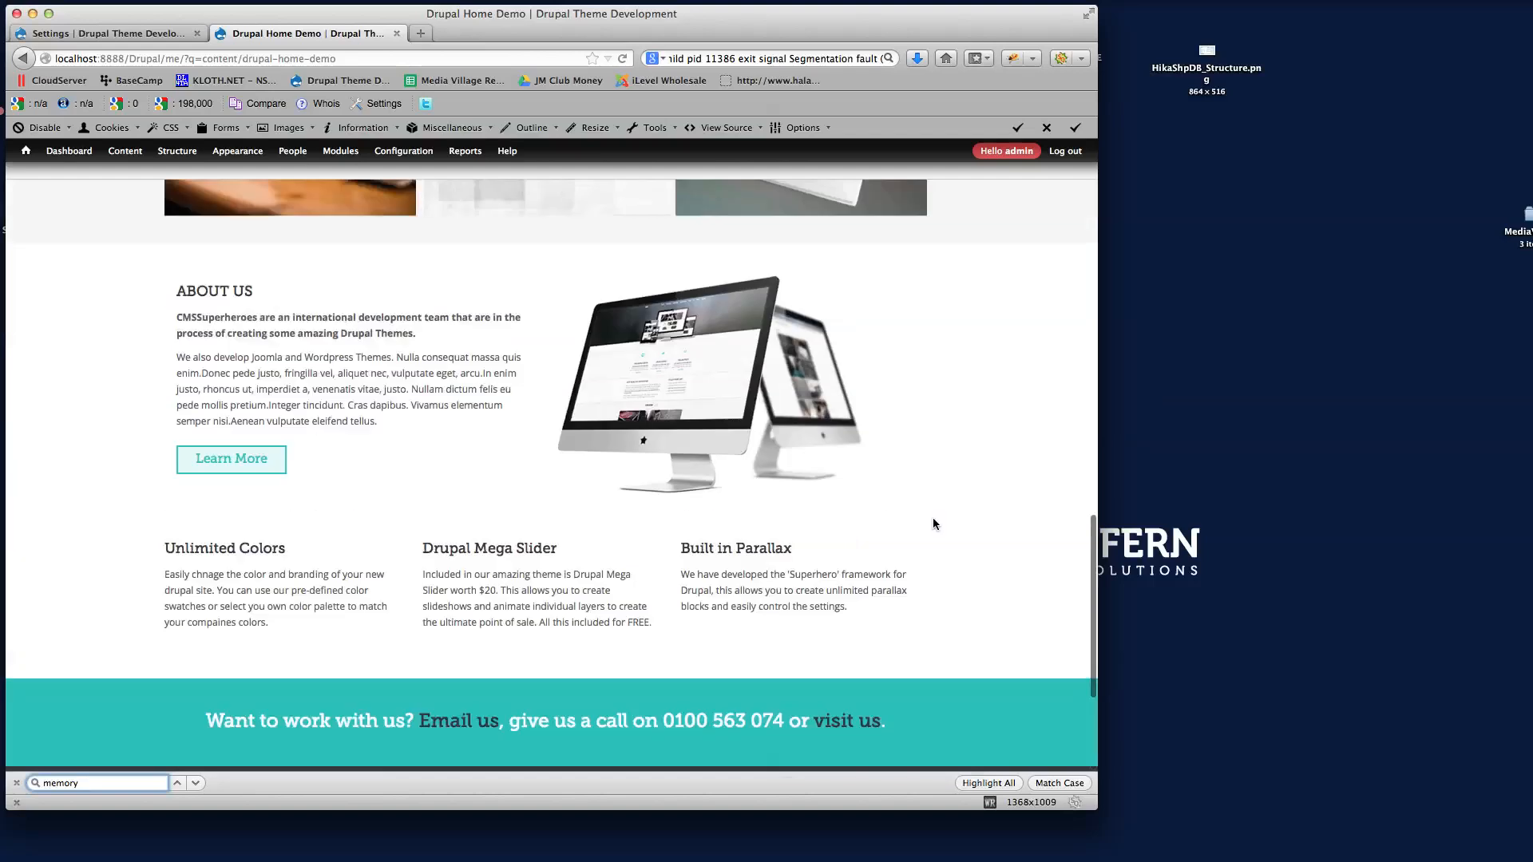
click(897, 448)
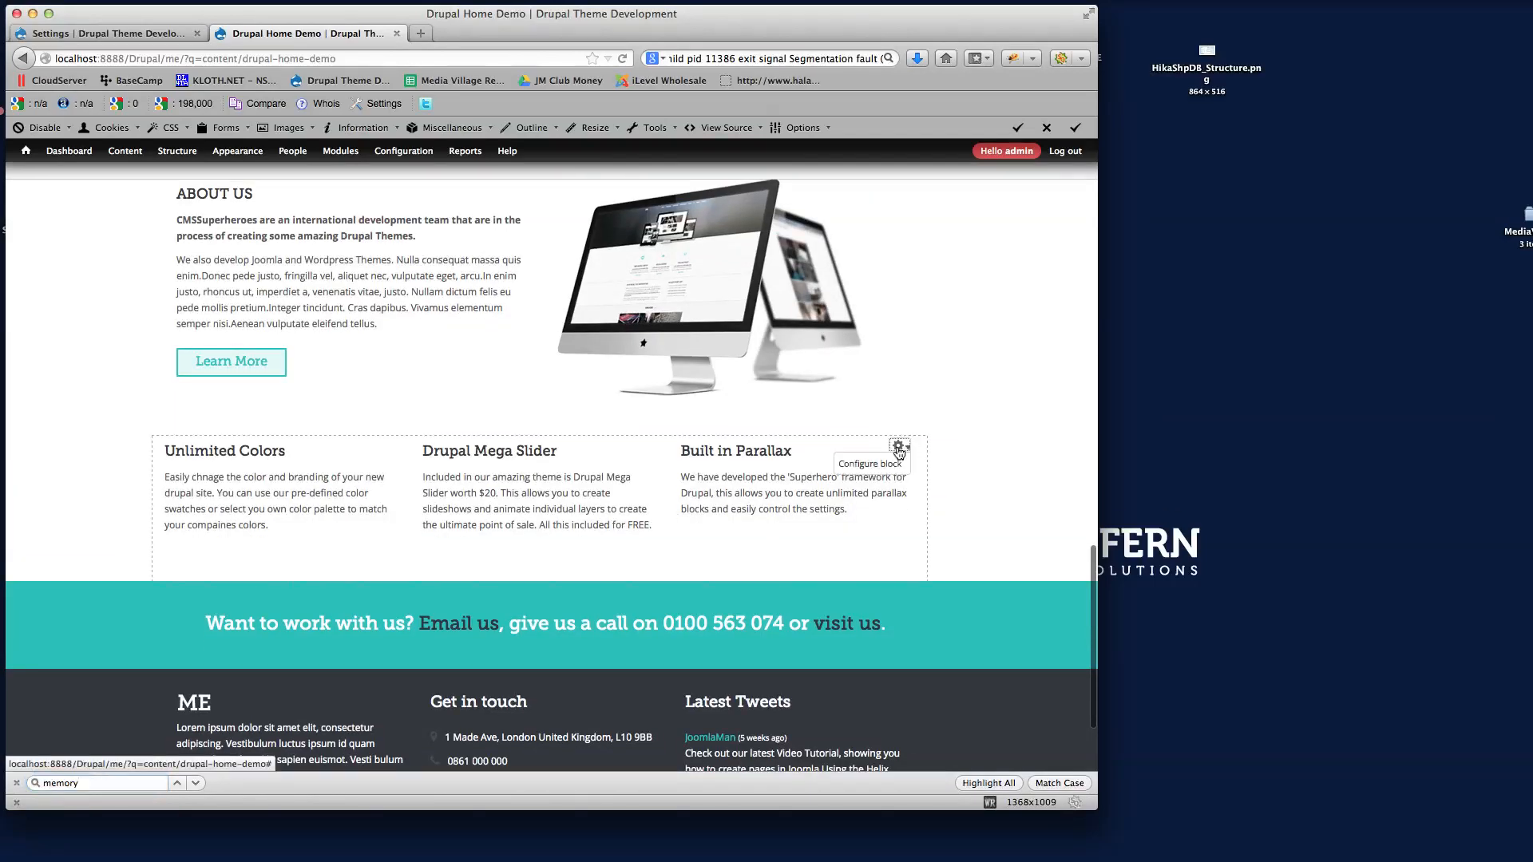
click(874, 461)
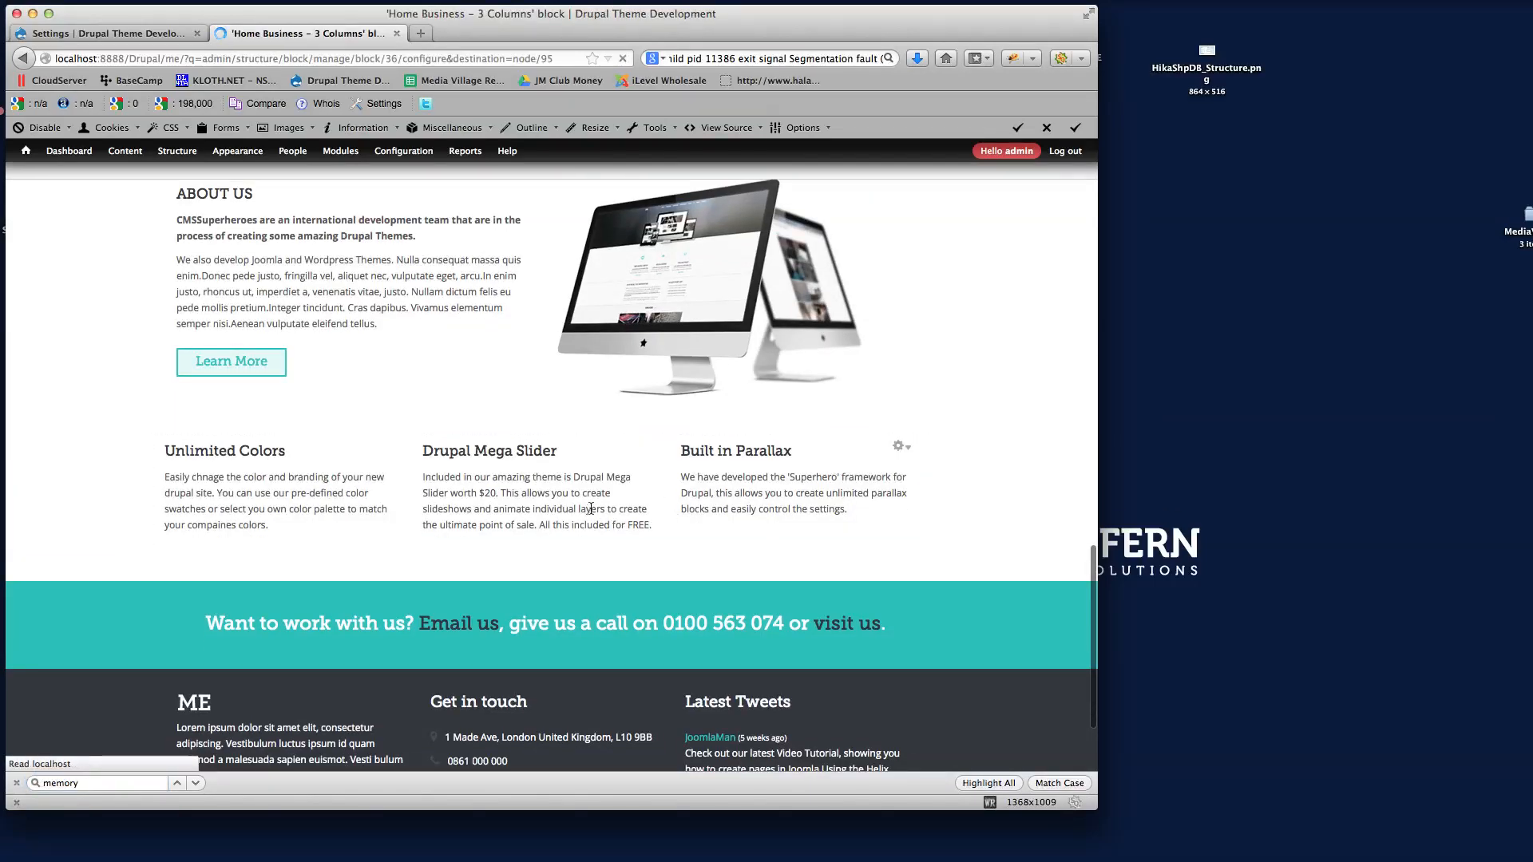
scroll(579, 510, down, 10)
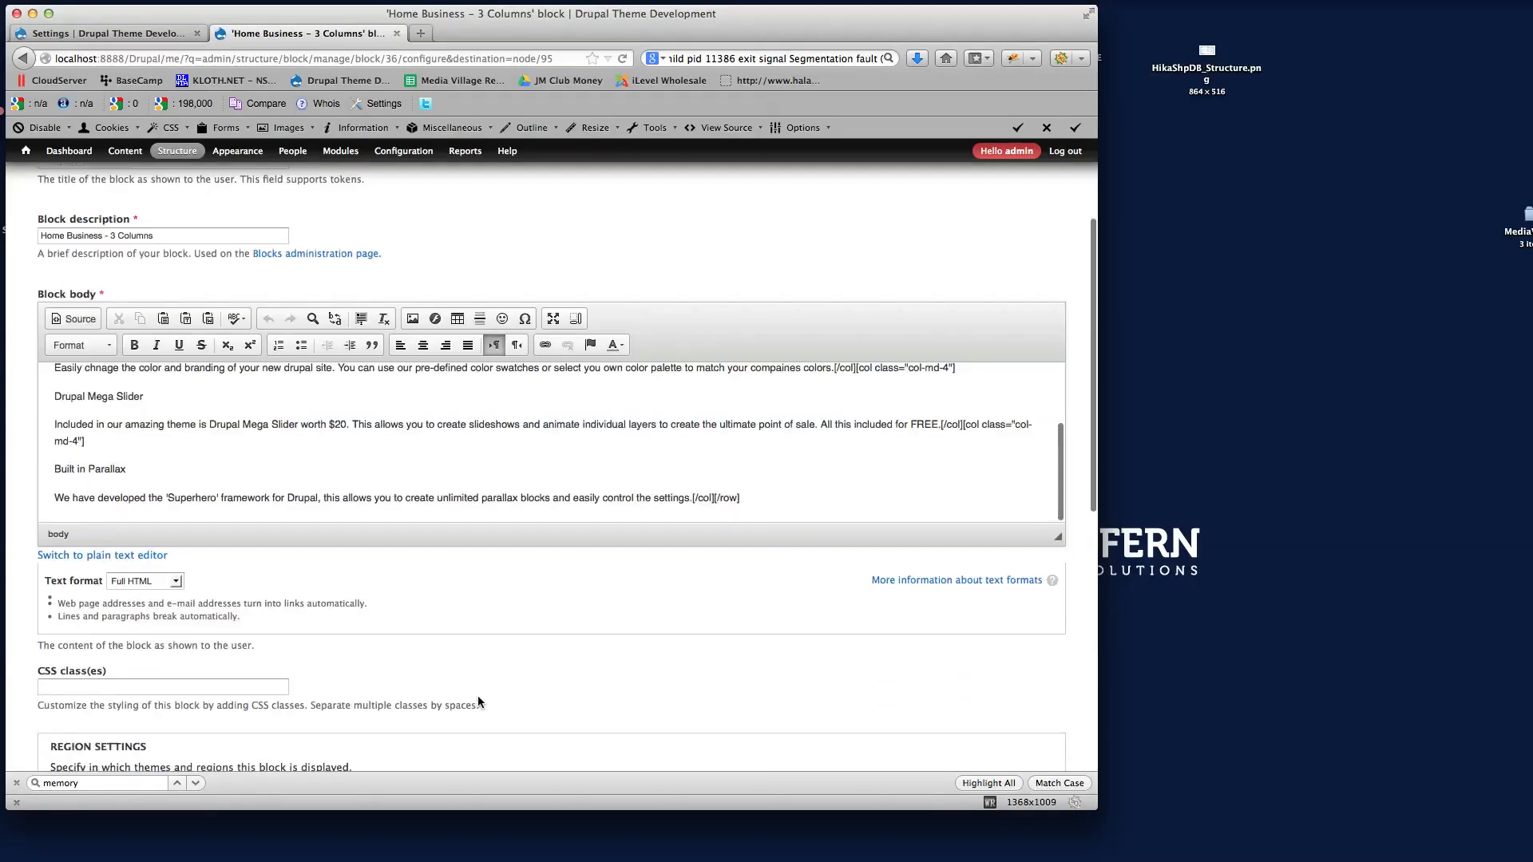
scroll(201, 706, down, 3)
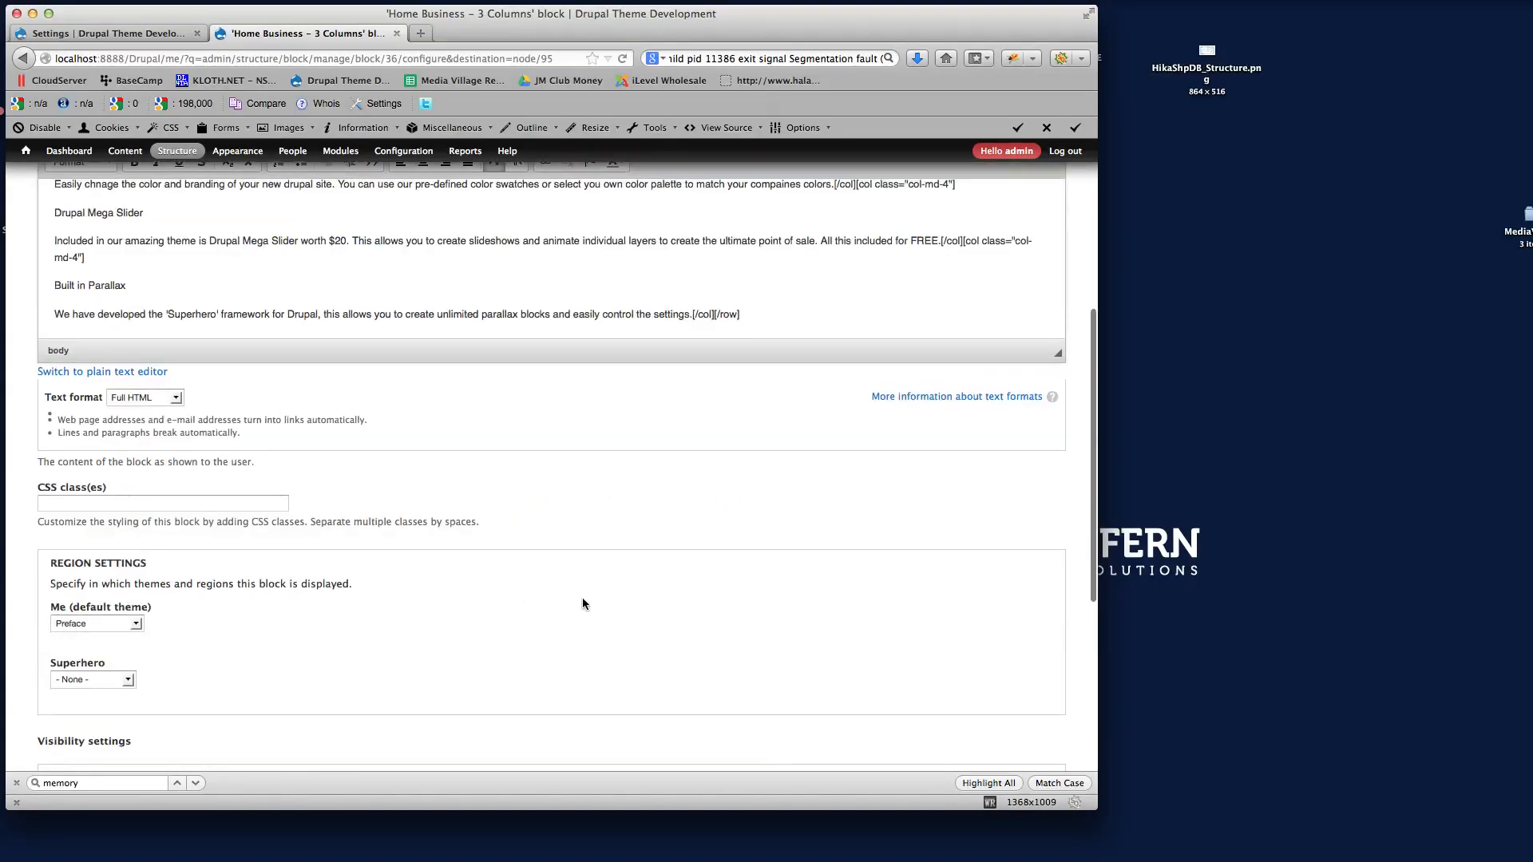
scroll(582, 606, down, 5)
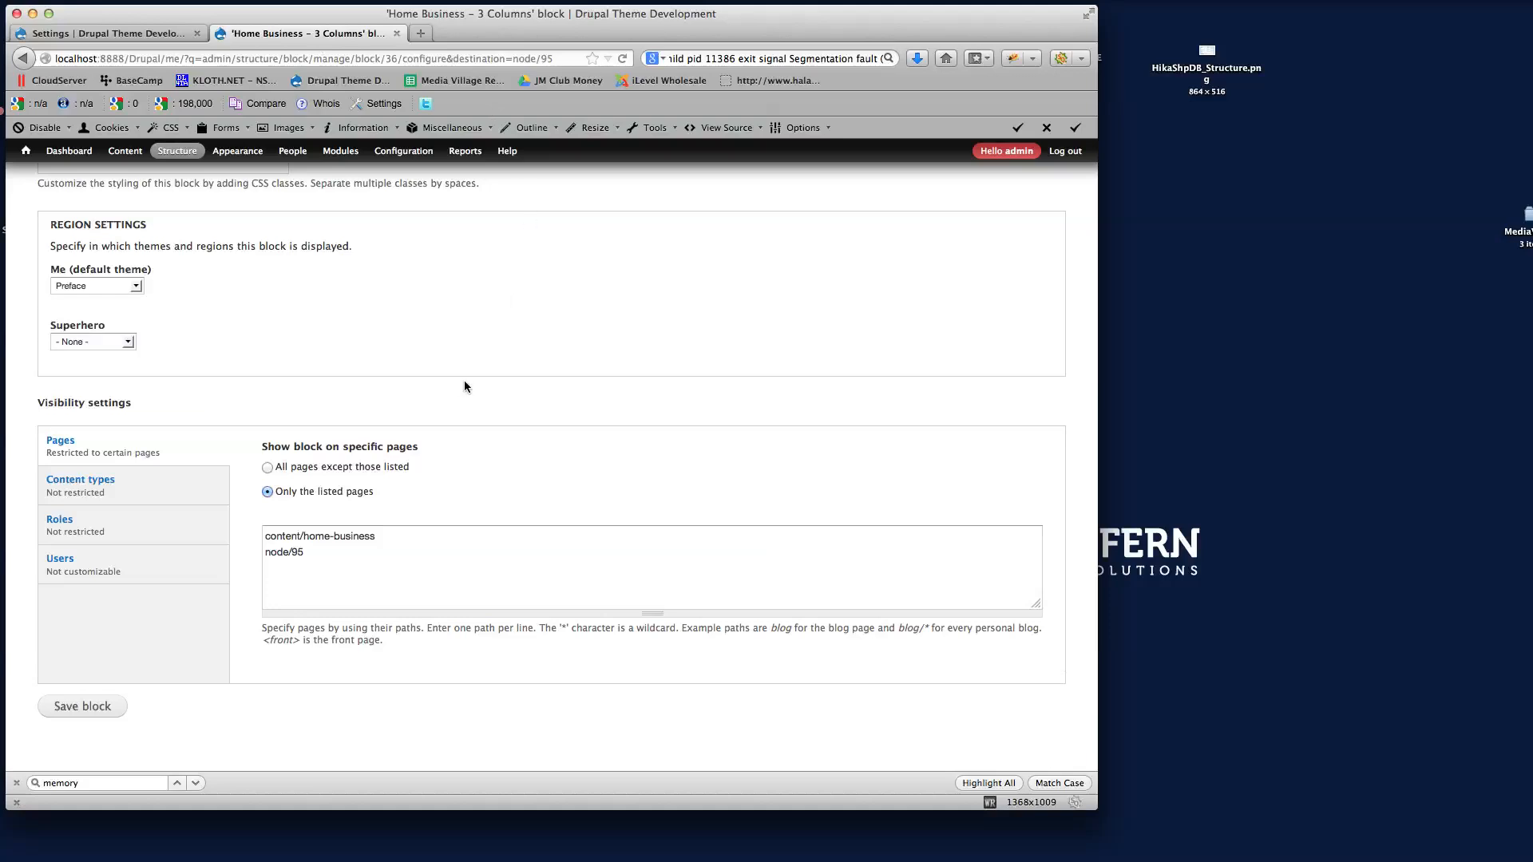
click(23, 59)
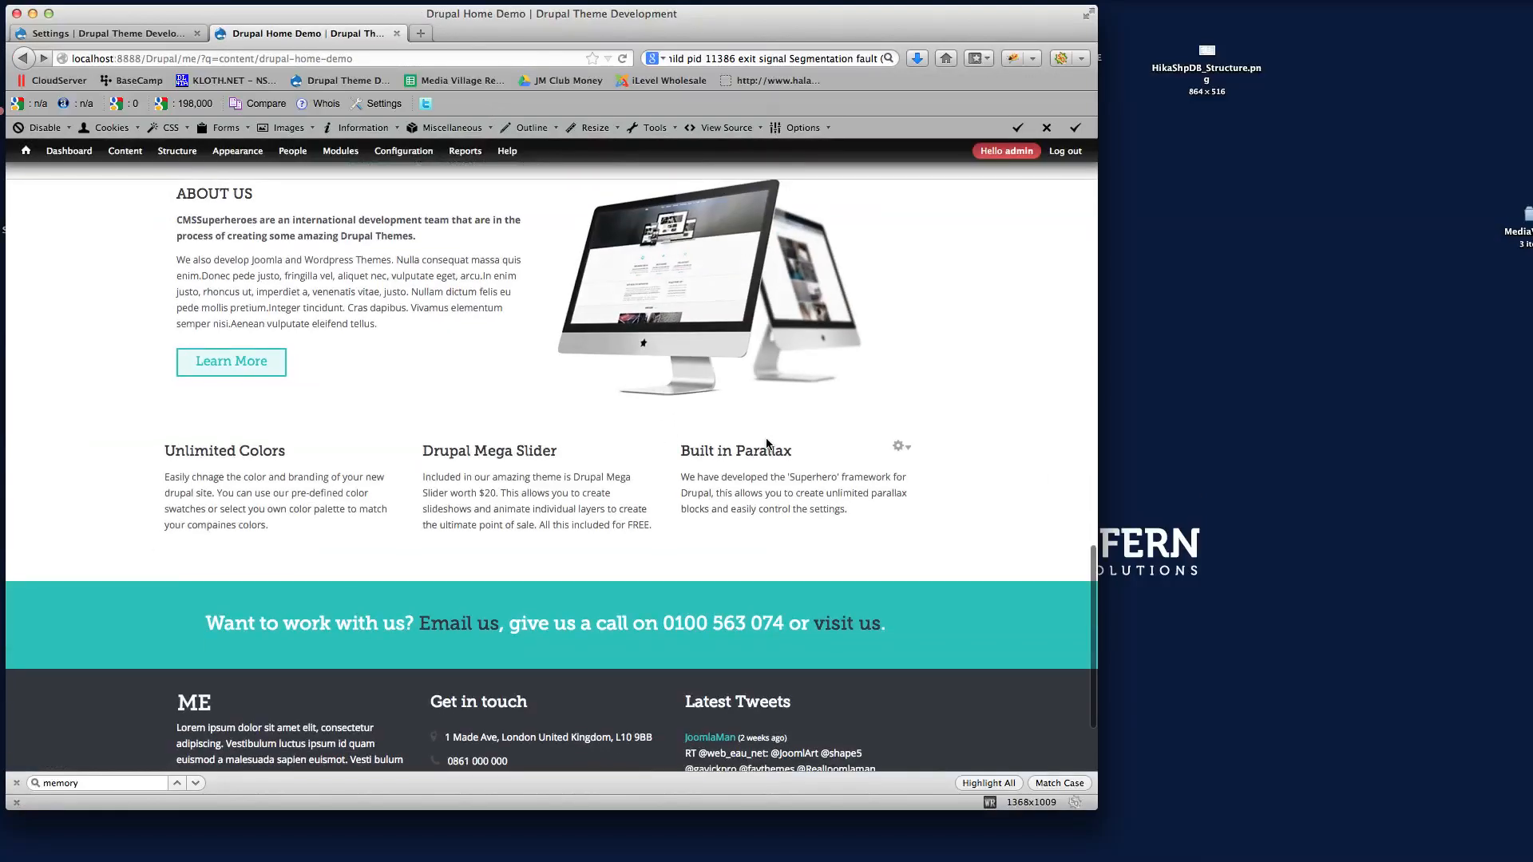
scroll(766, 447, down, 2)
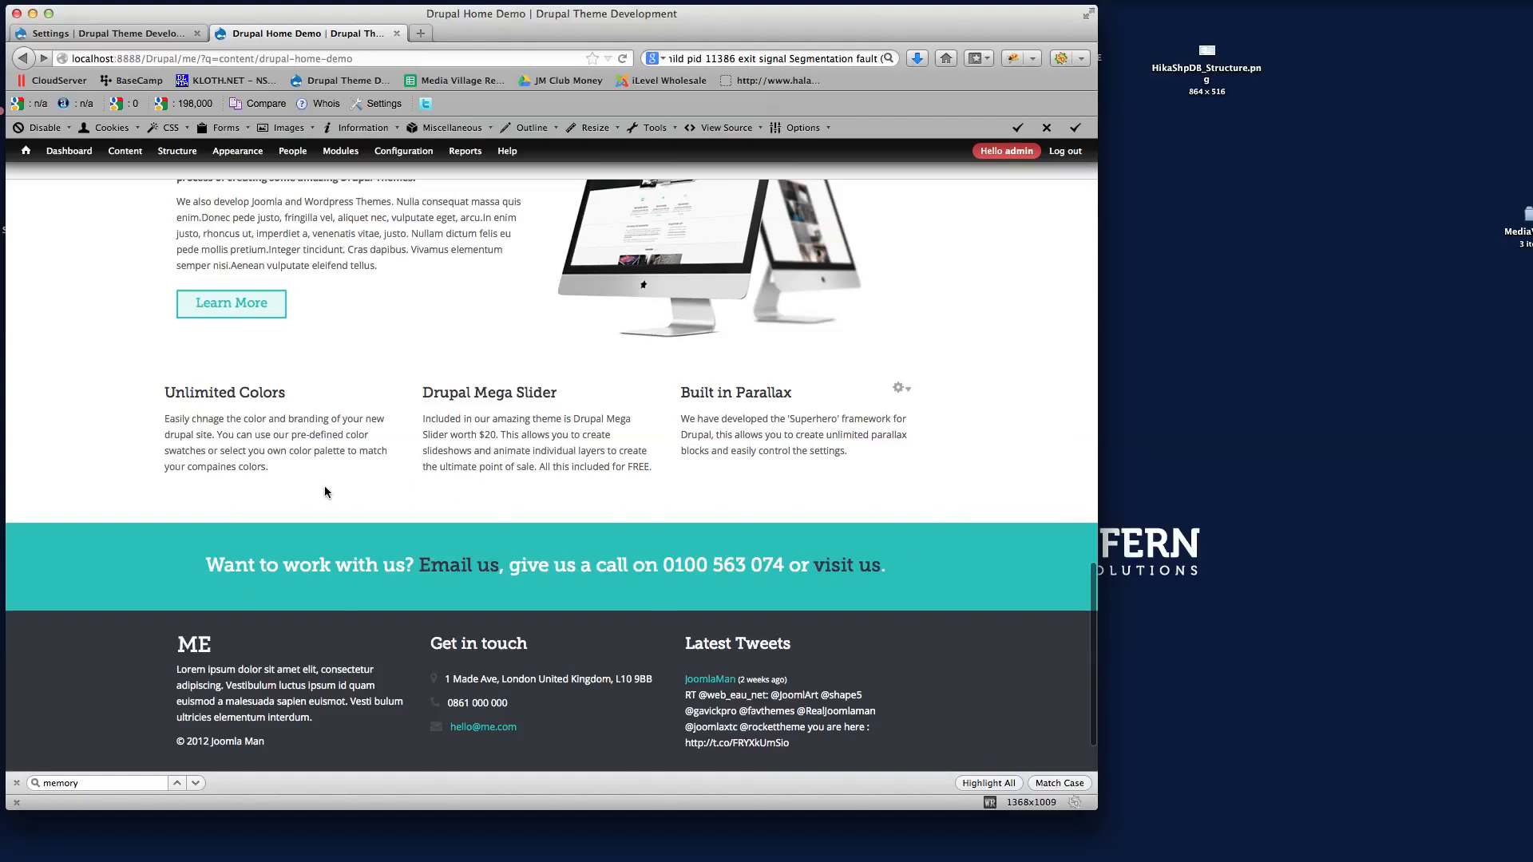
Move the Team section between the Preface and Call Us sections in the delta layout settings
click(120, 32)
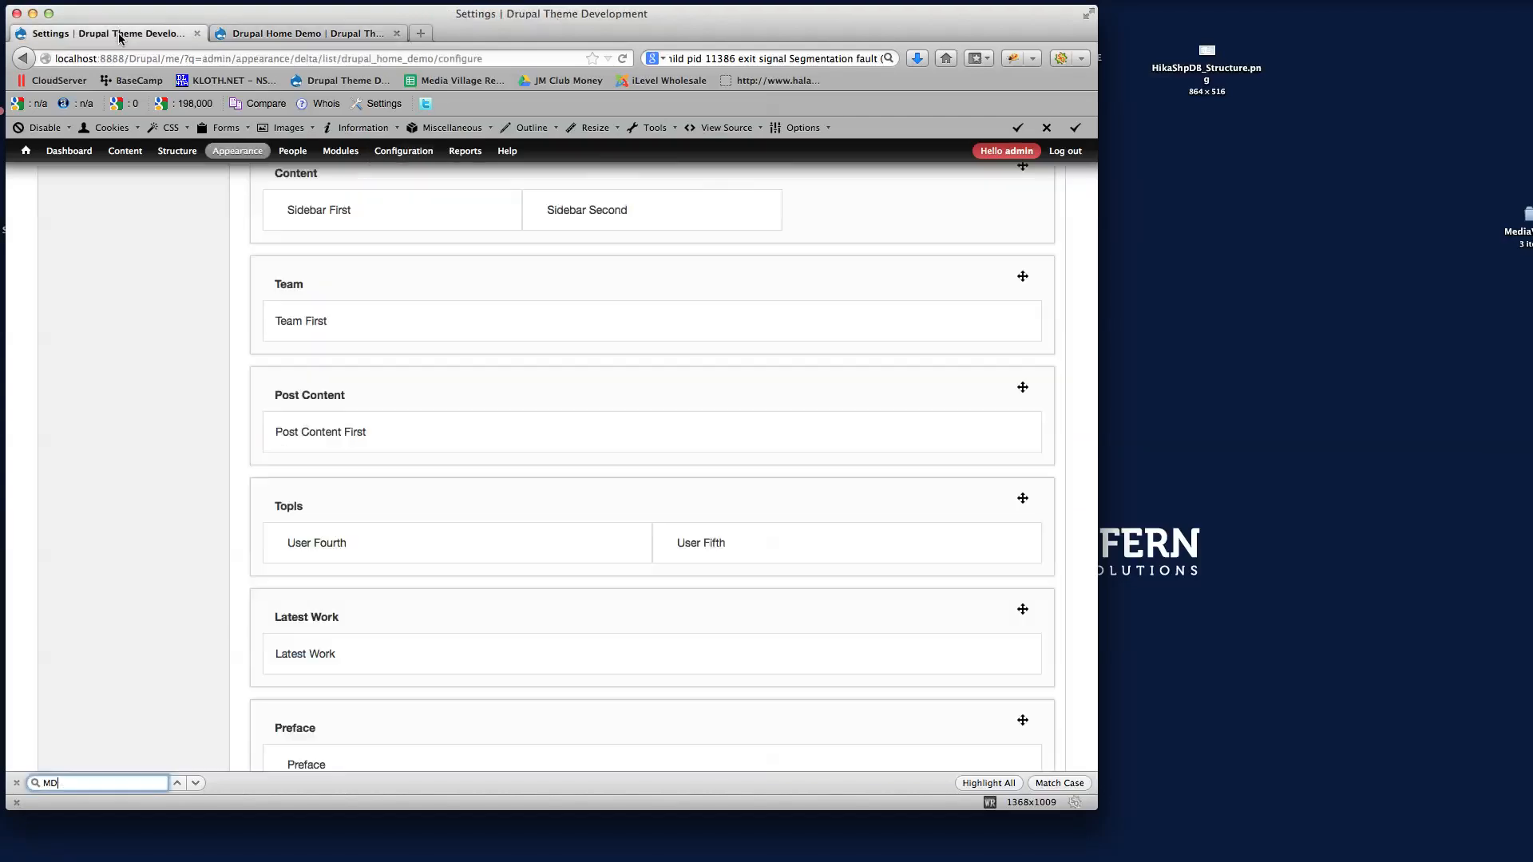
scroll(523, 508, down, 5)
scroll(527, 511, down, 3)
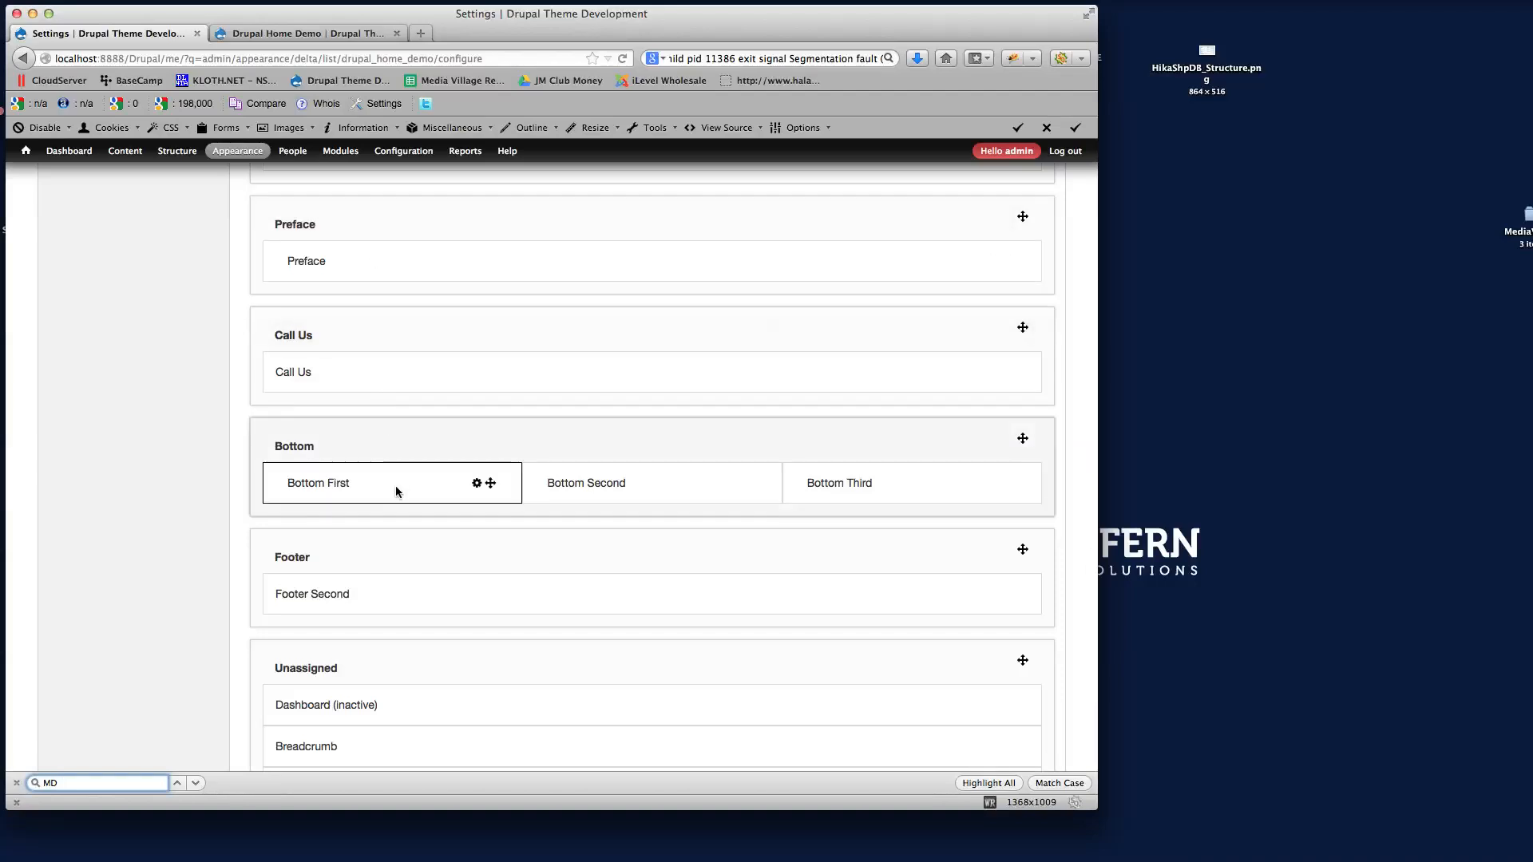
scroll(645, 495, up, 3)
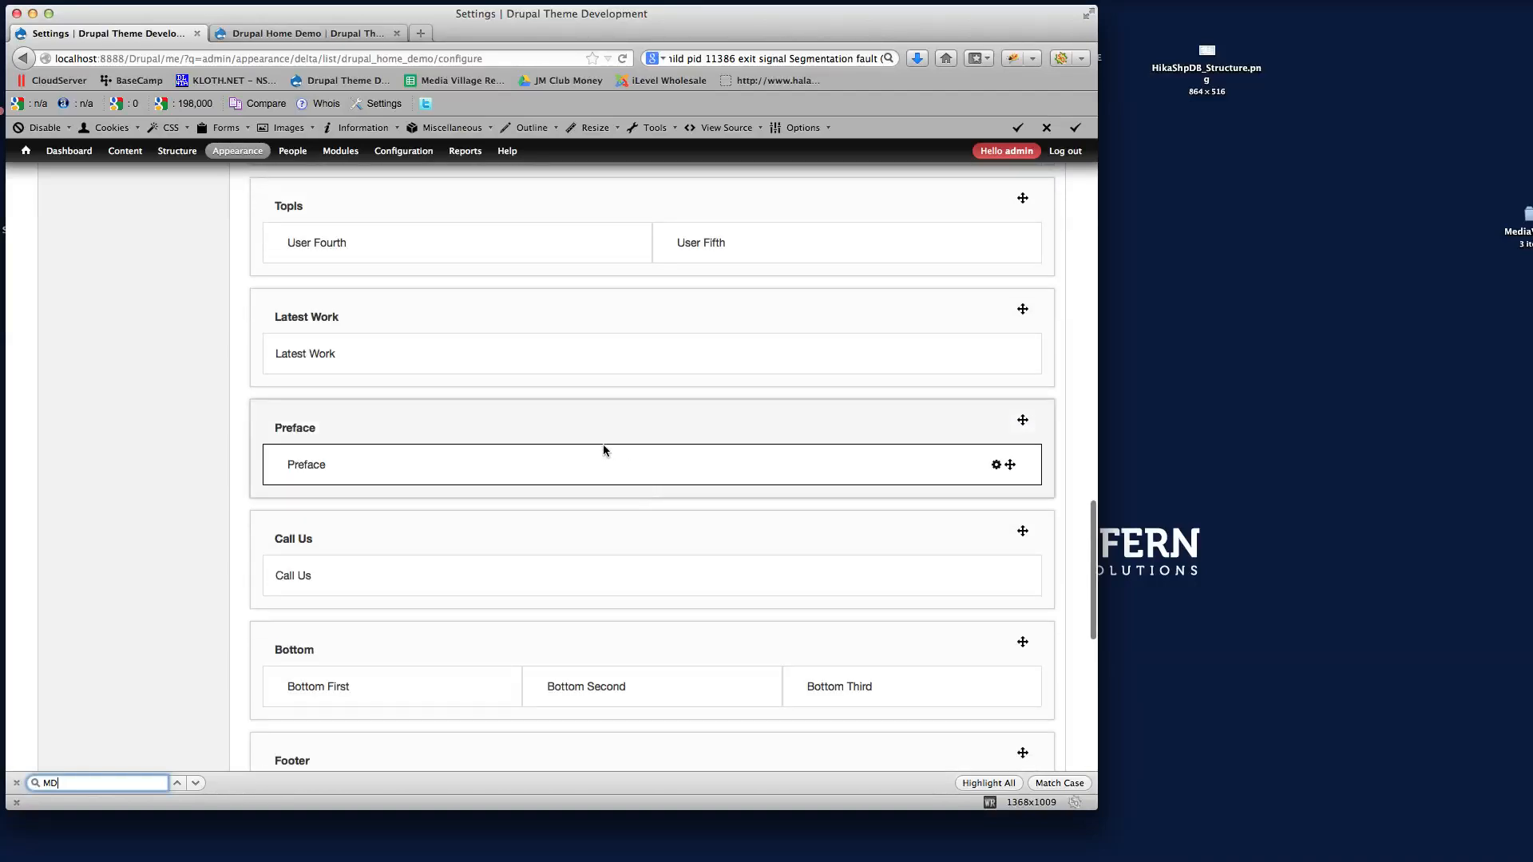
scroll(545, 340, up, 2)
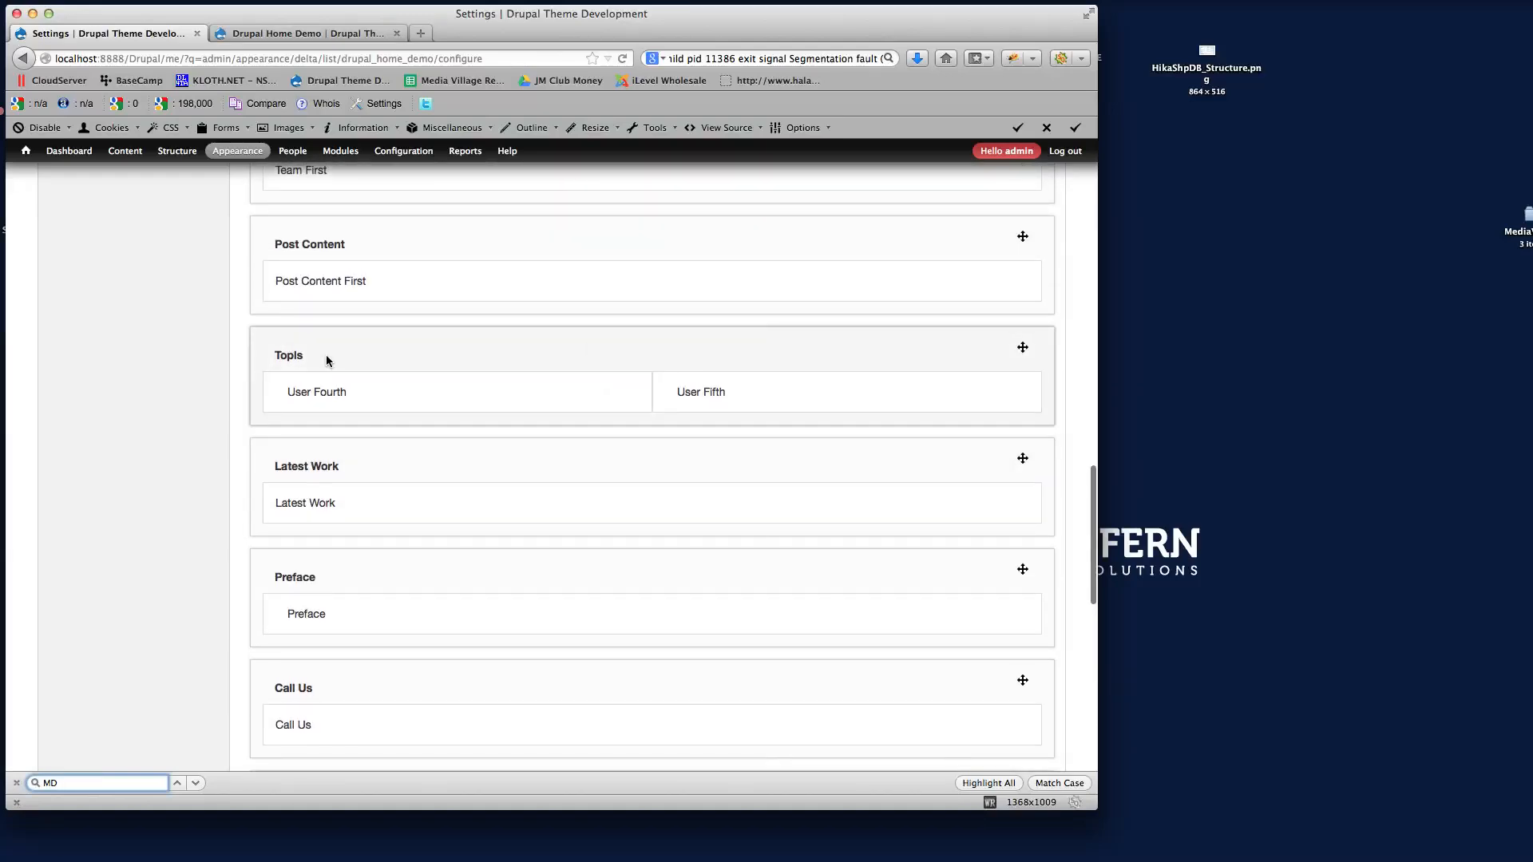
scroll(588, 383, up, 1)
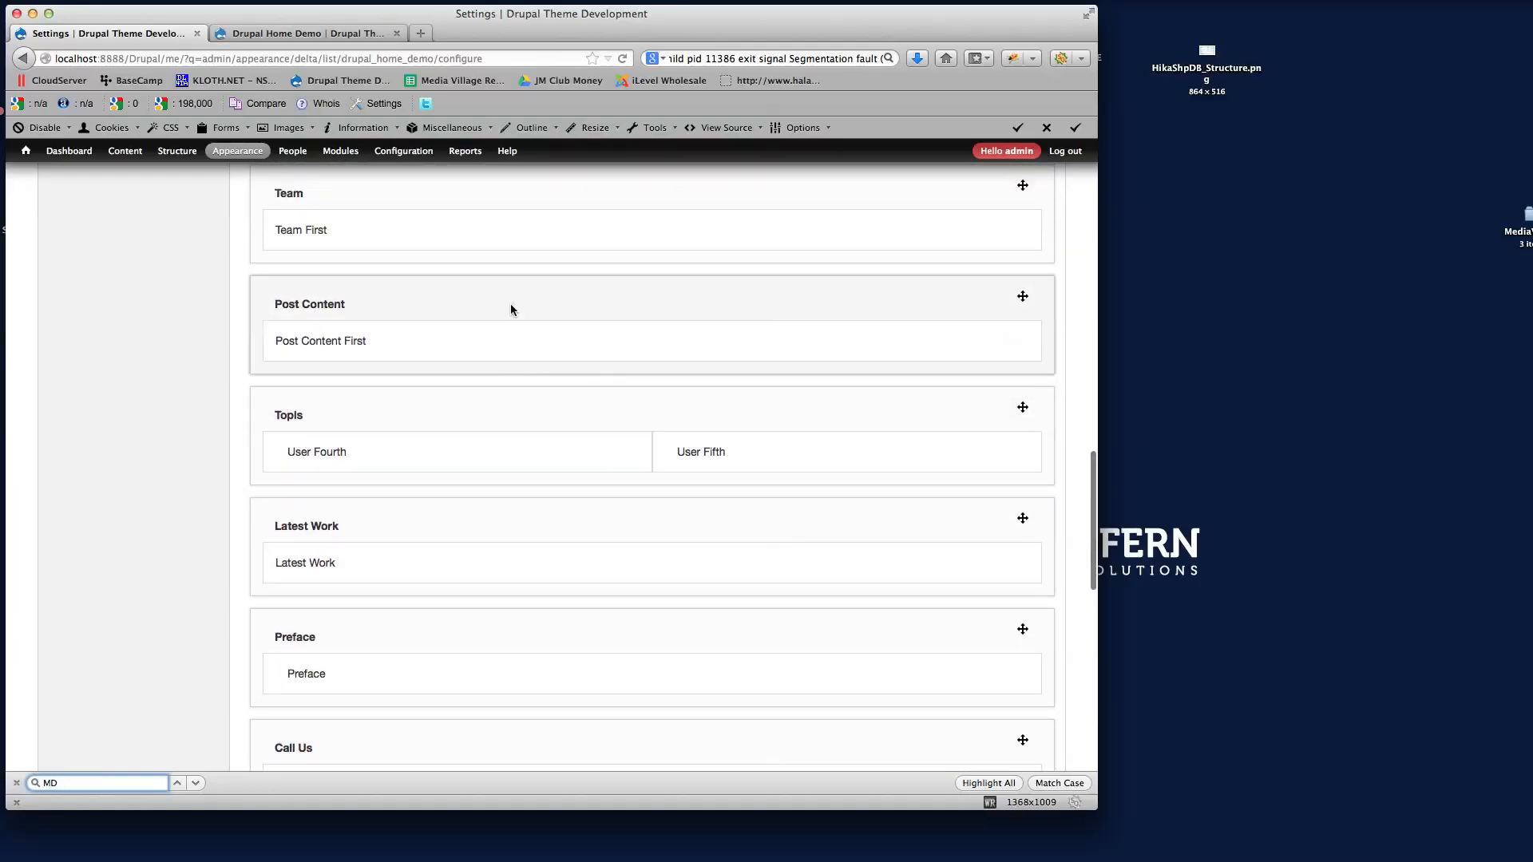
scroll(510, 303, up, 2)
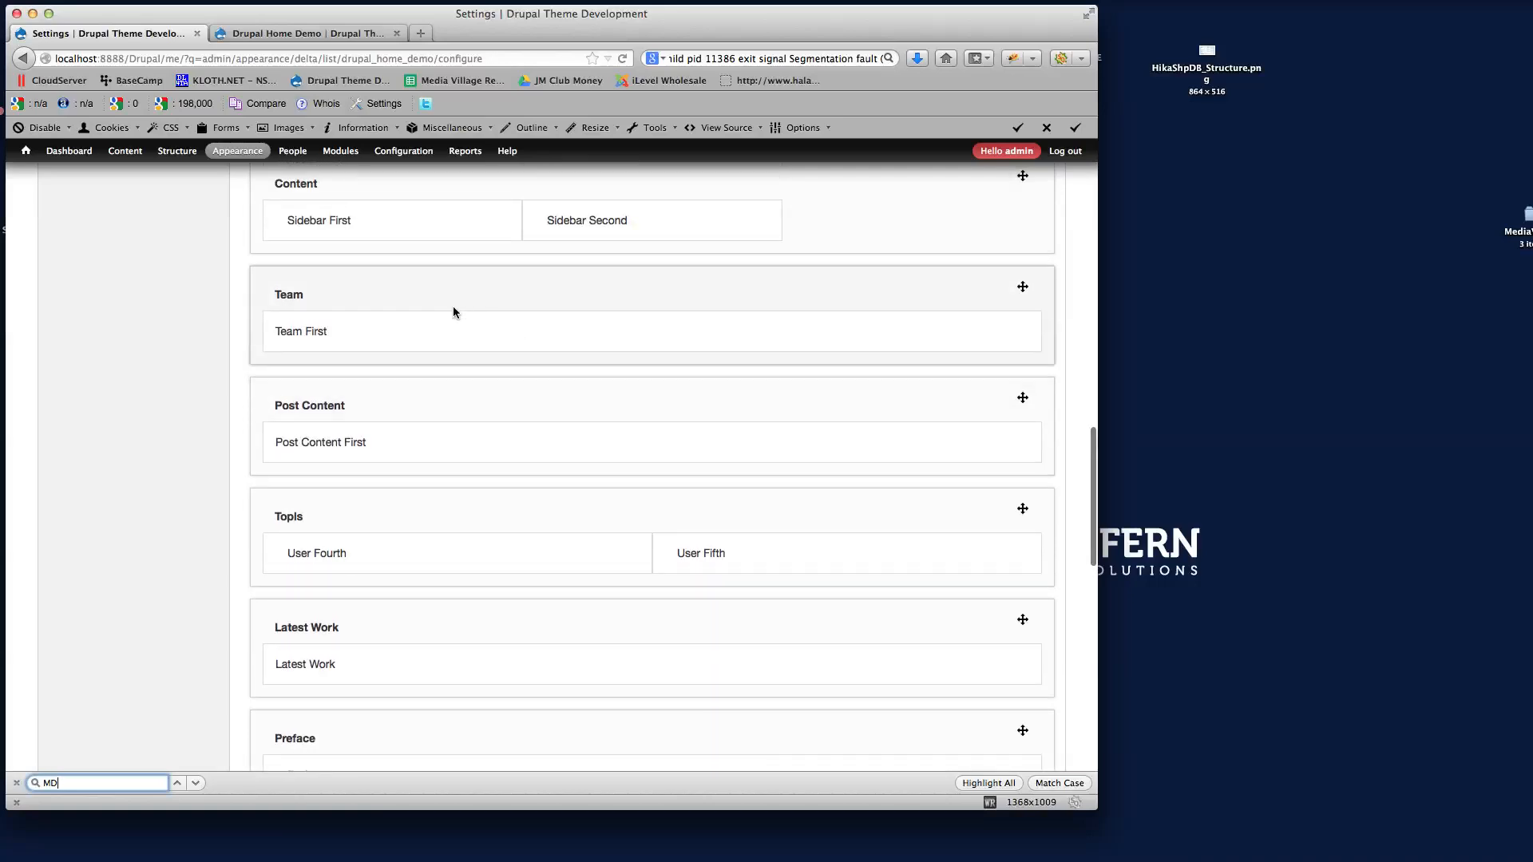
click(1024, 289)
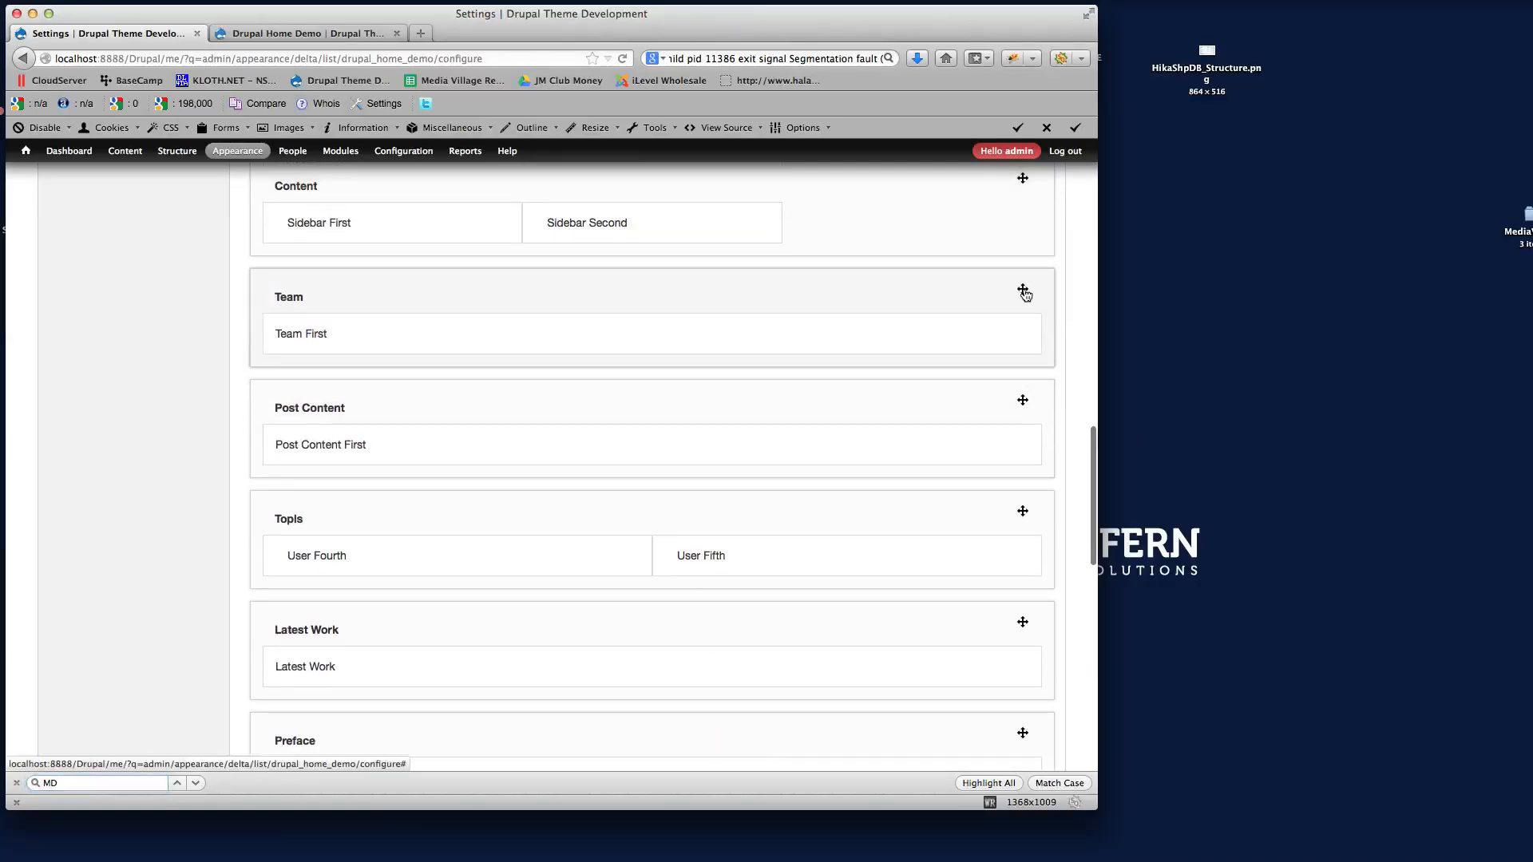
drag(1025, 294, 1025, 718)
scroll(993, 500, down, 5)
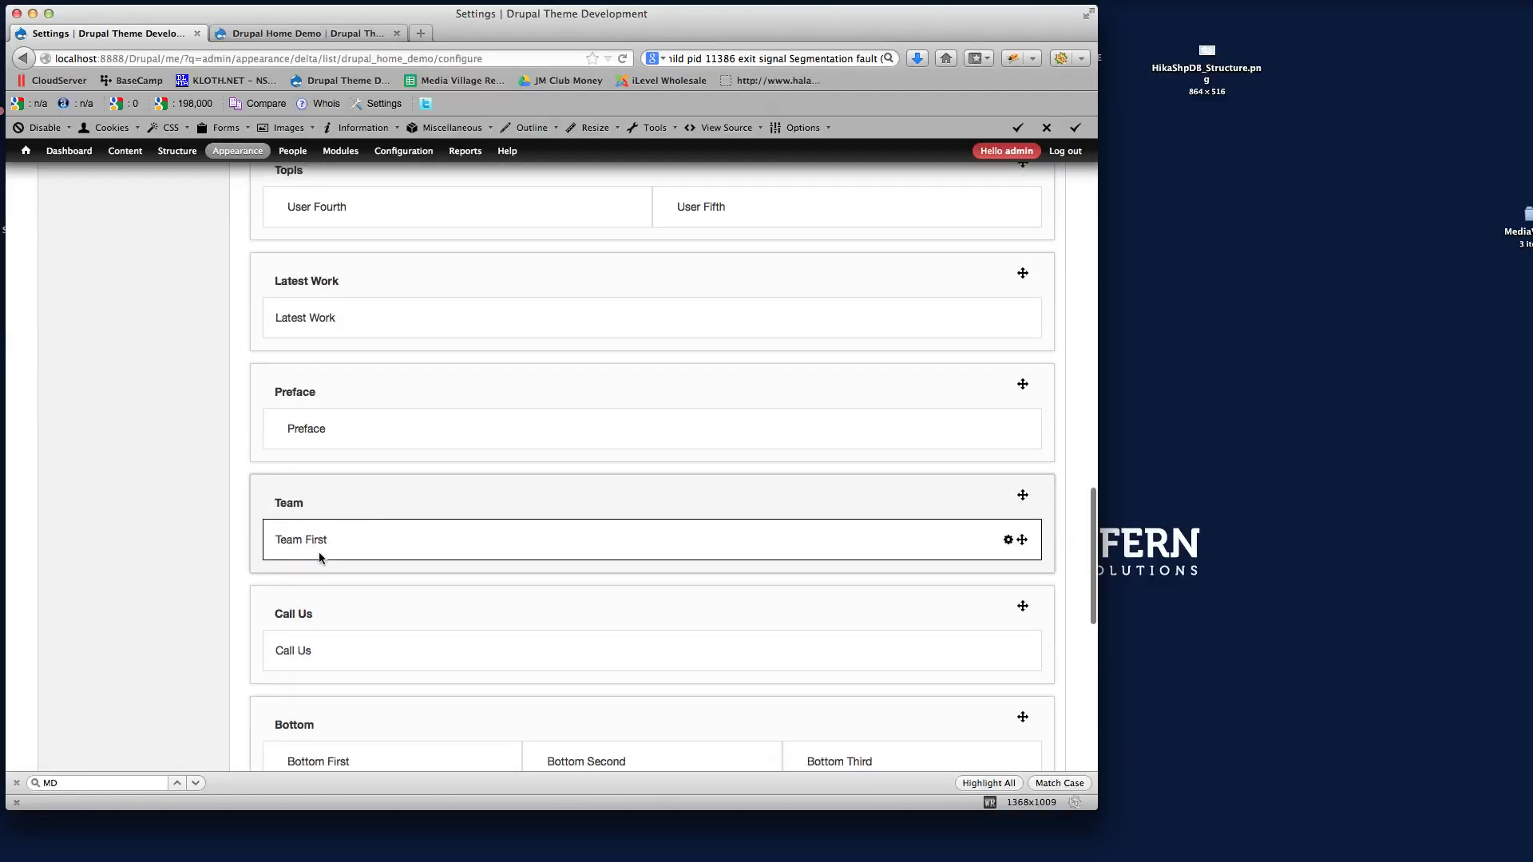
scroll(873, 419, down, 3)
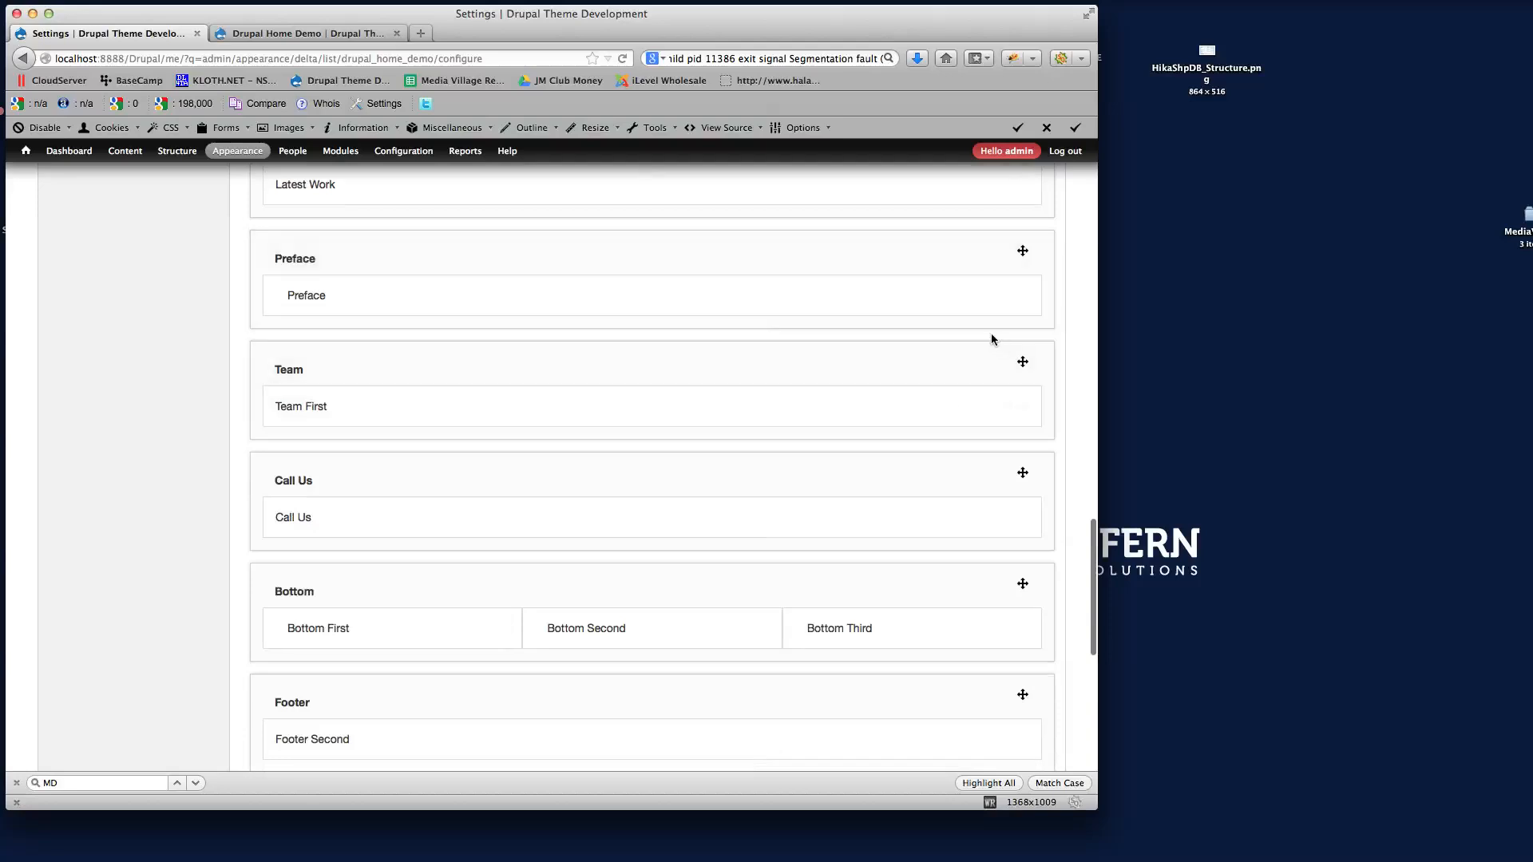
mouse_move(1025, 364)
mouse_down()
mouse_move(1026, 423)
mouse_move(1027, 358)
mouse_up()
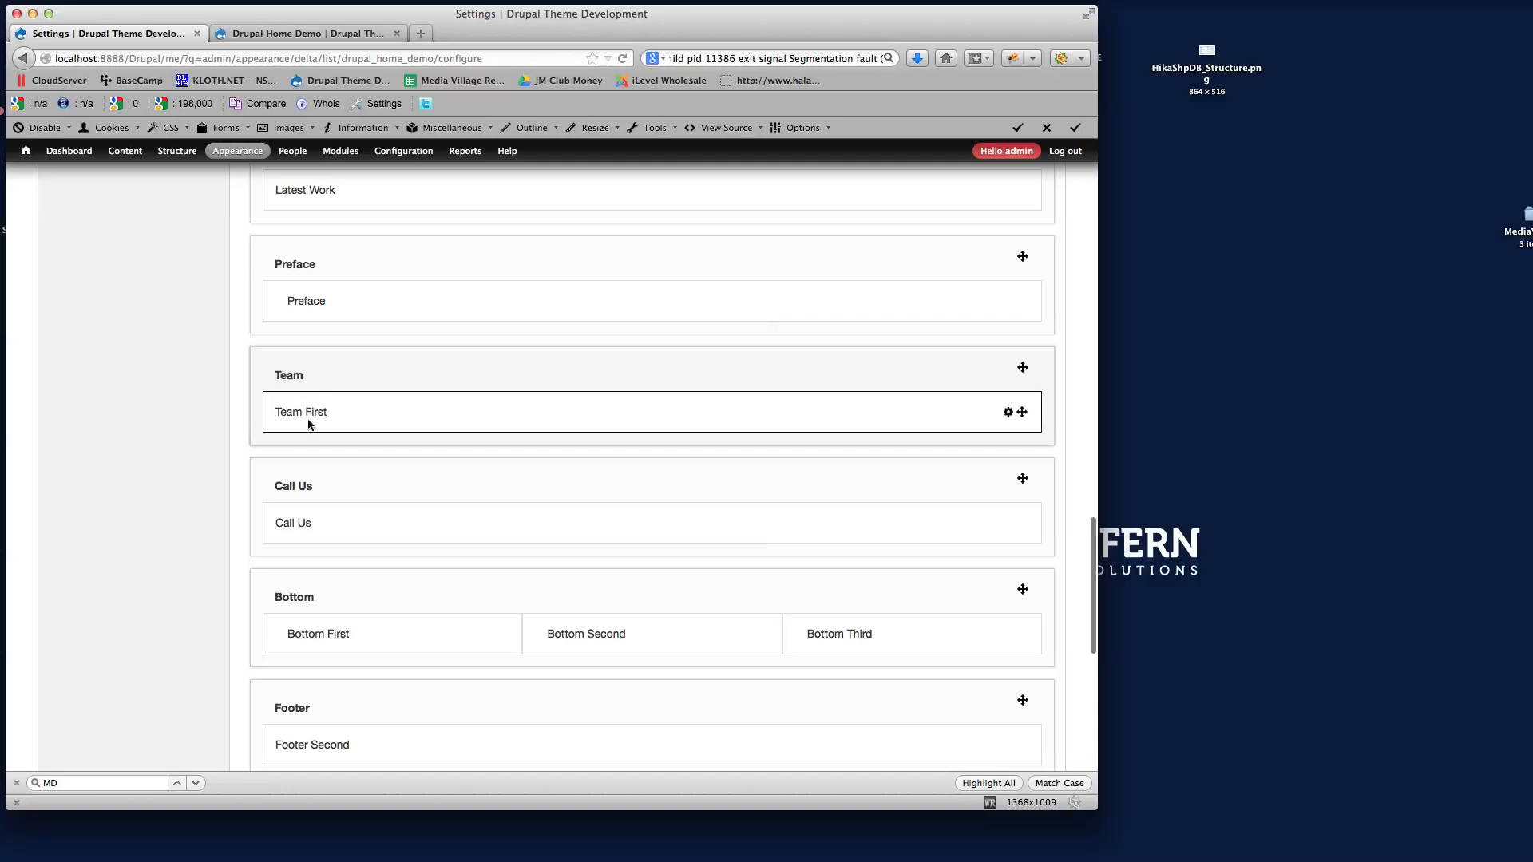
Set the Team First region's widths to span6 for Large Desktop, Desktop and Table, and span12 for Phone
scroll(435, 413, down, 10)
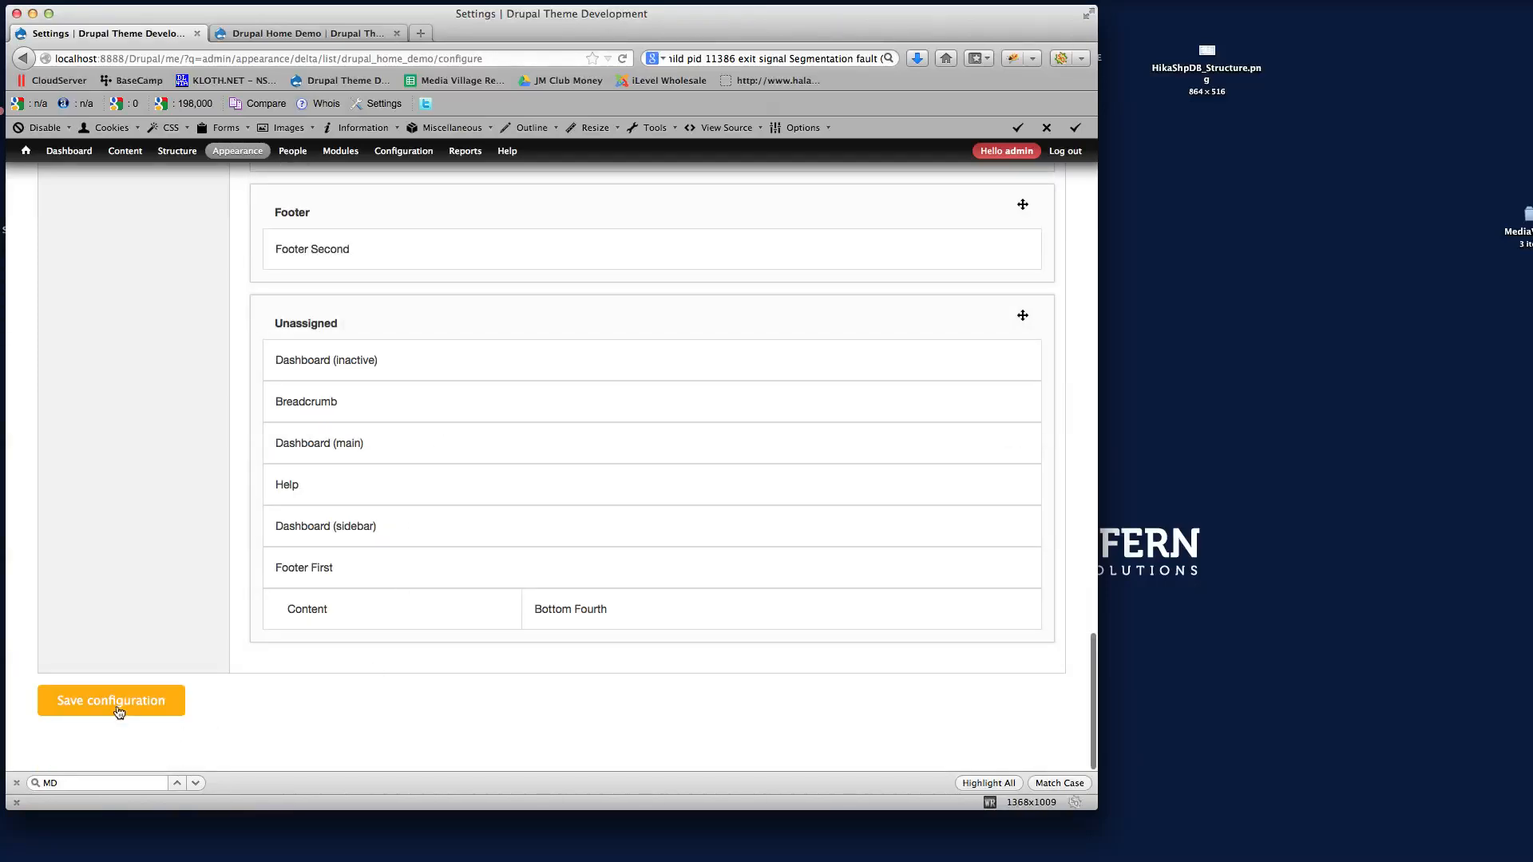
scroll(622, 572, up, 6)
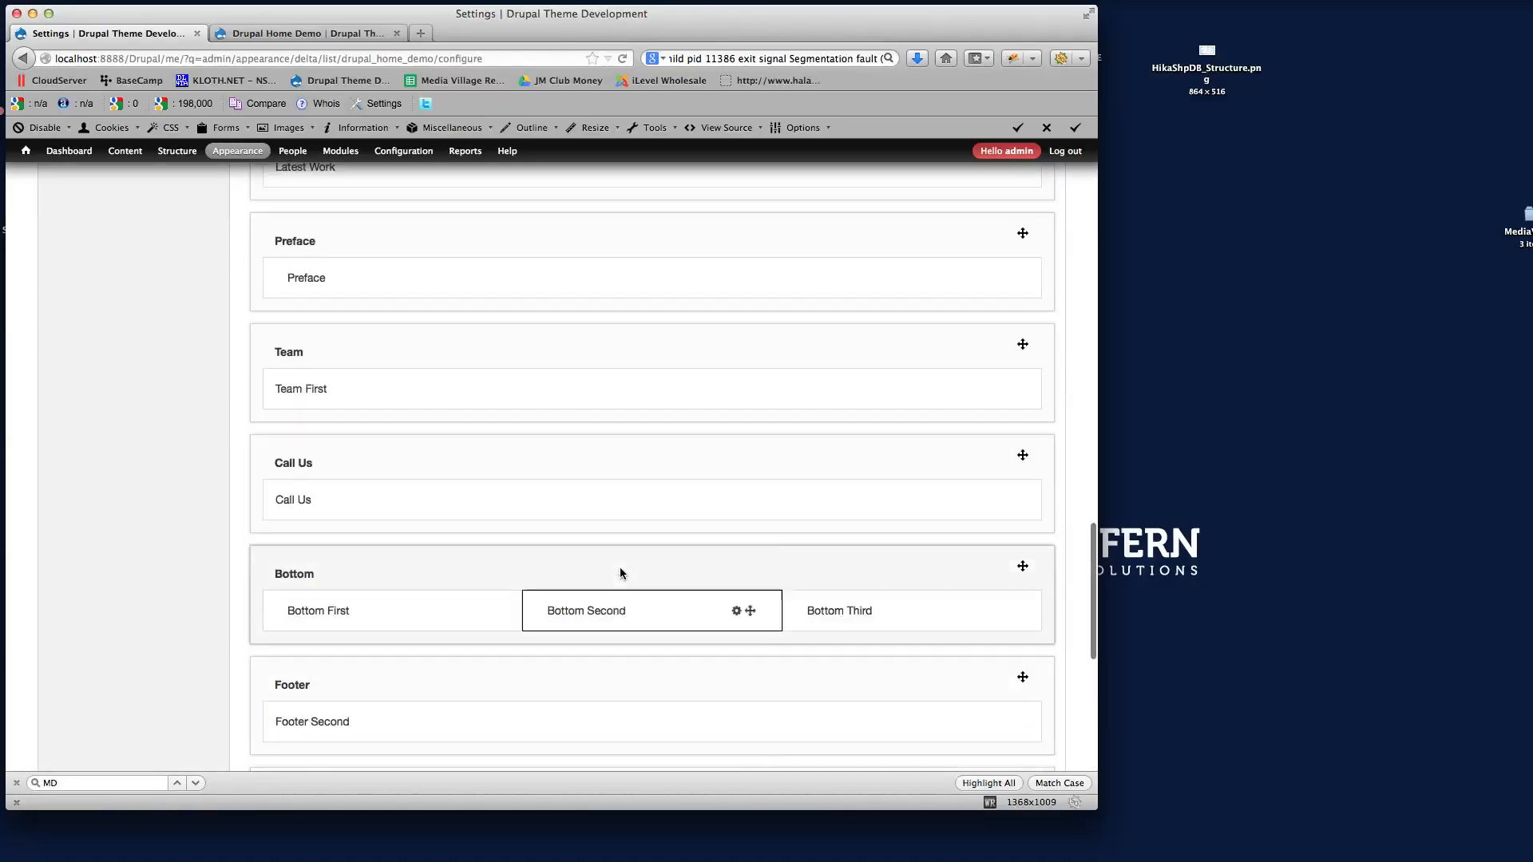
scroll(622, 572, up, 1)
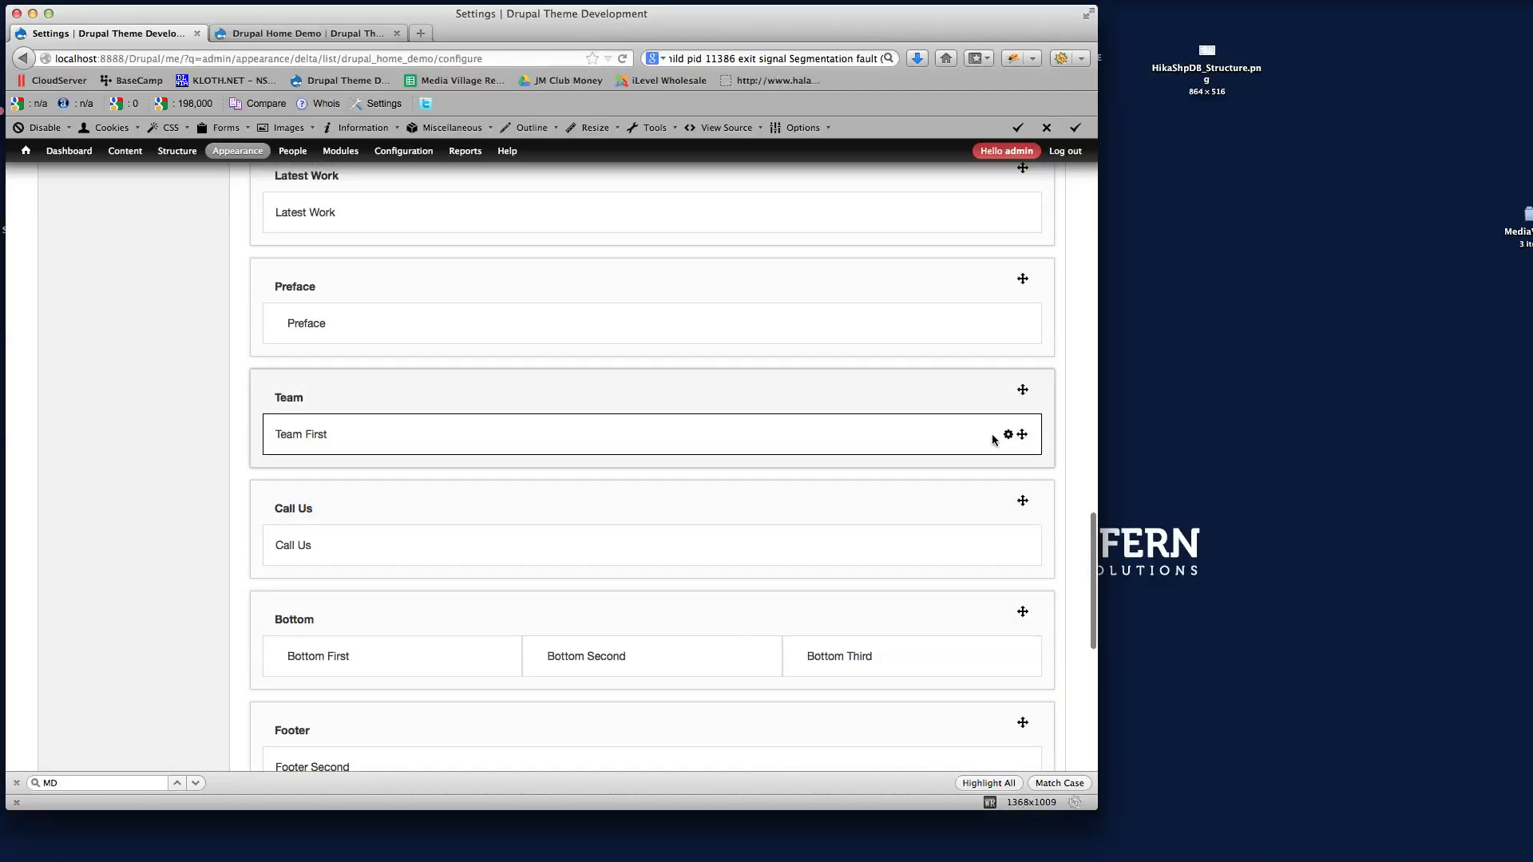
click(1008, 434)
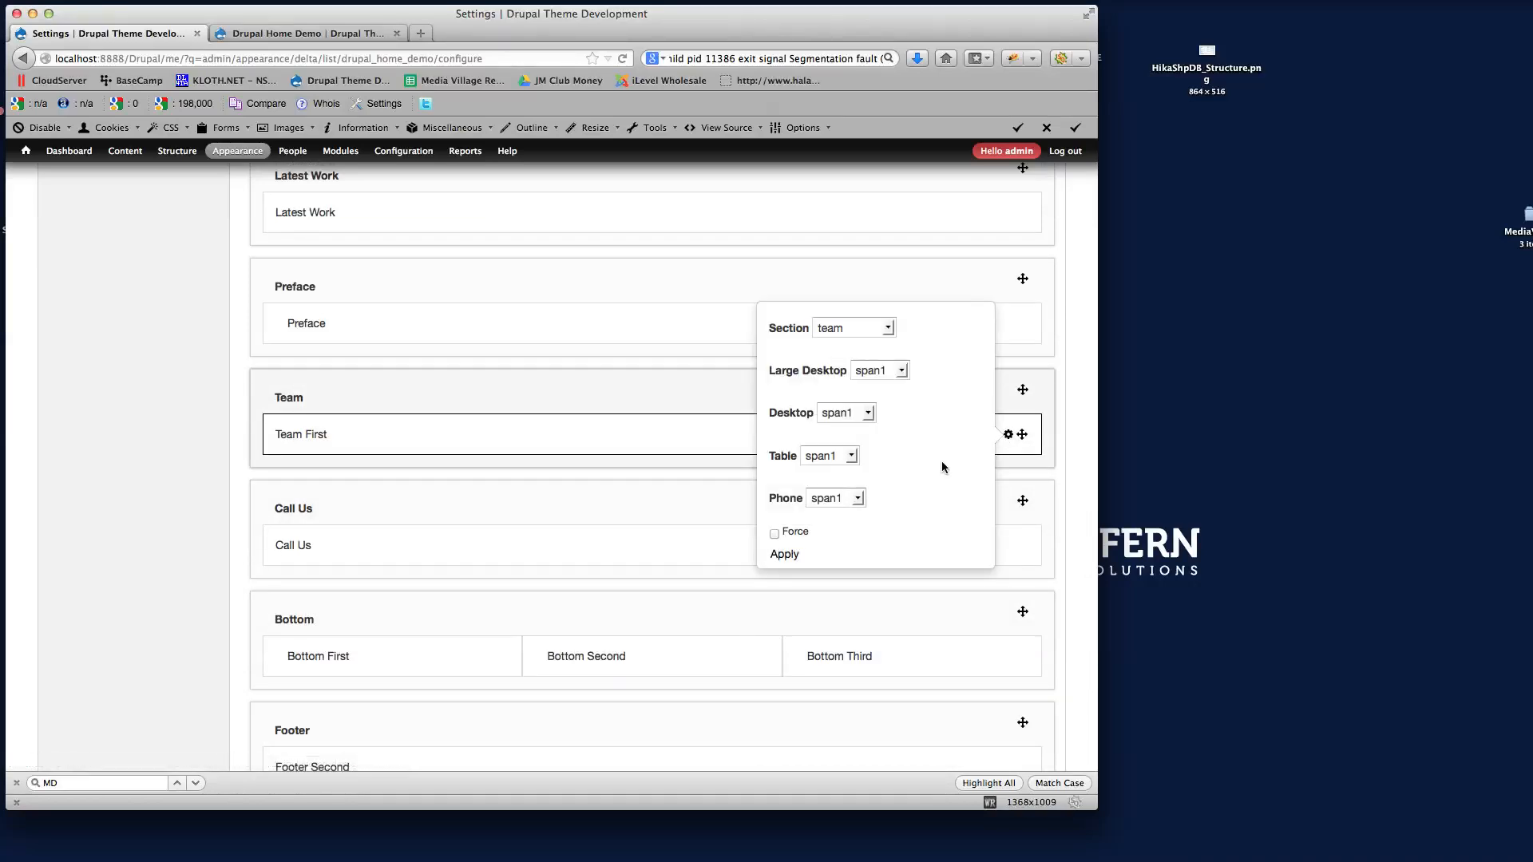
click(901, 372)
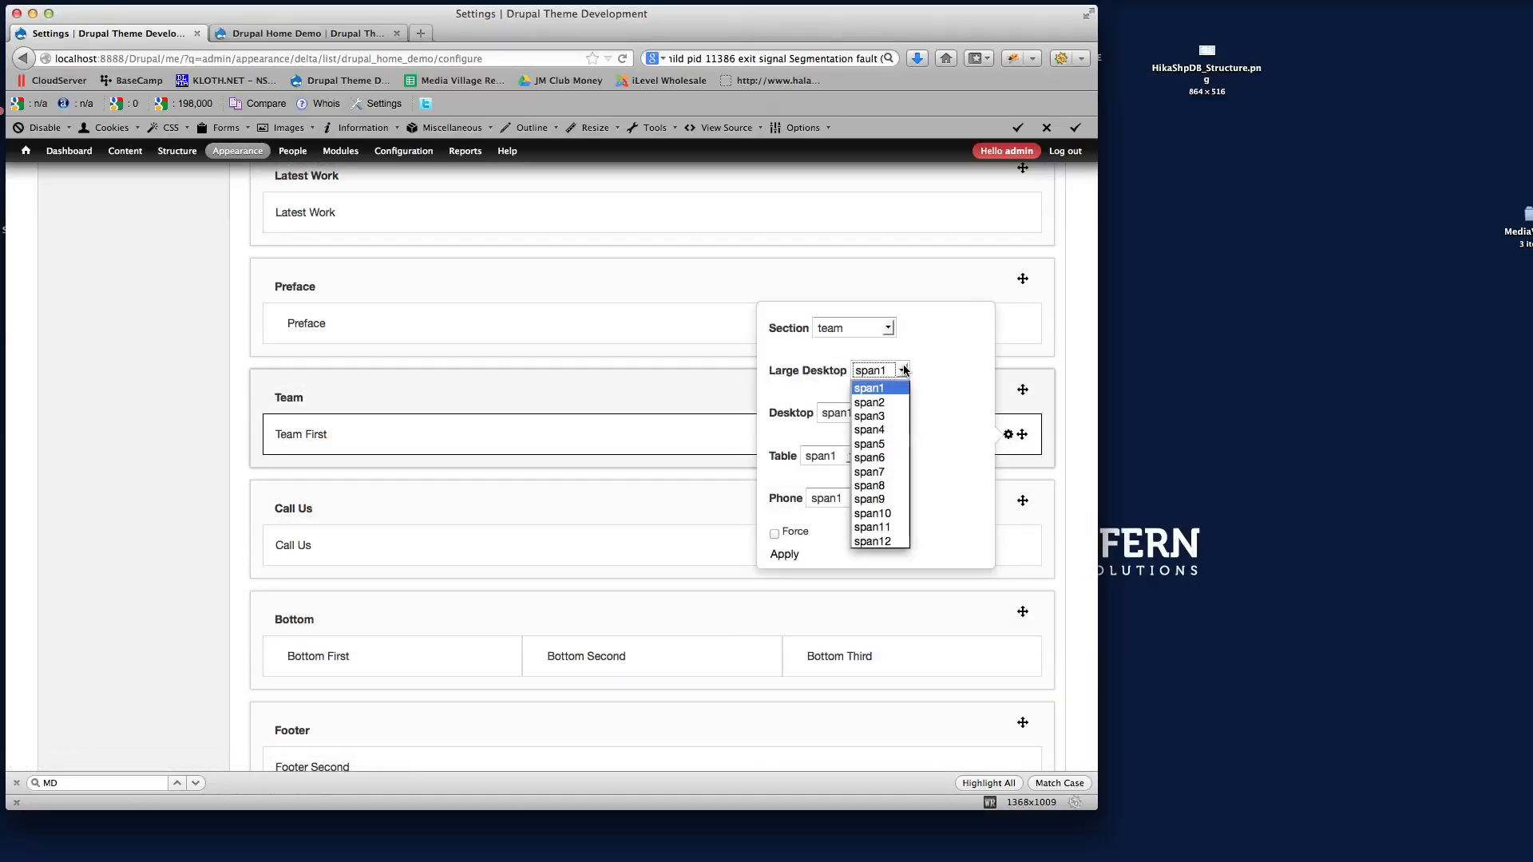
click(897, 449)
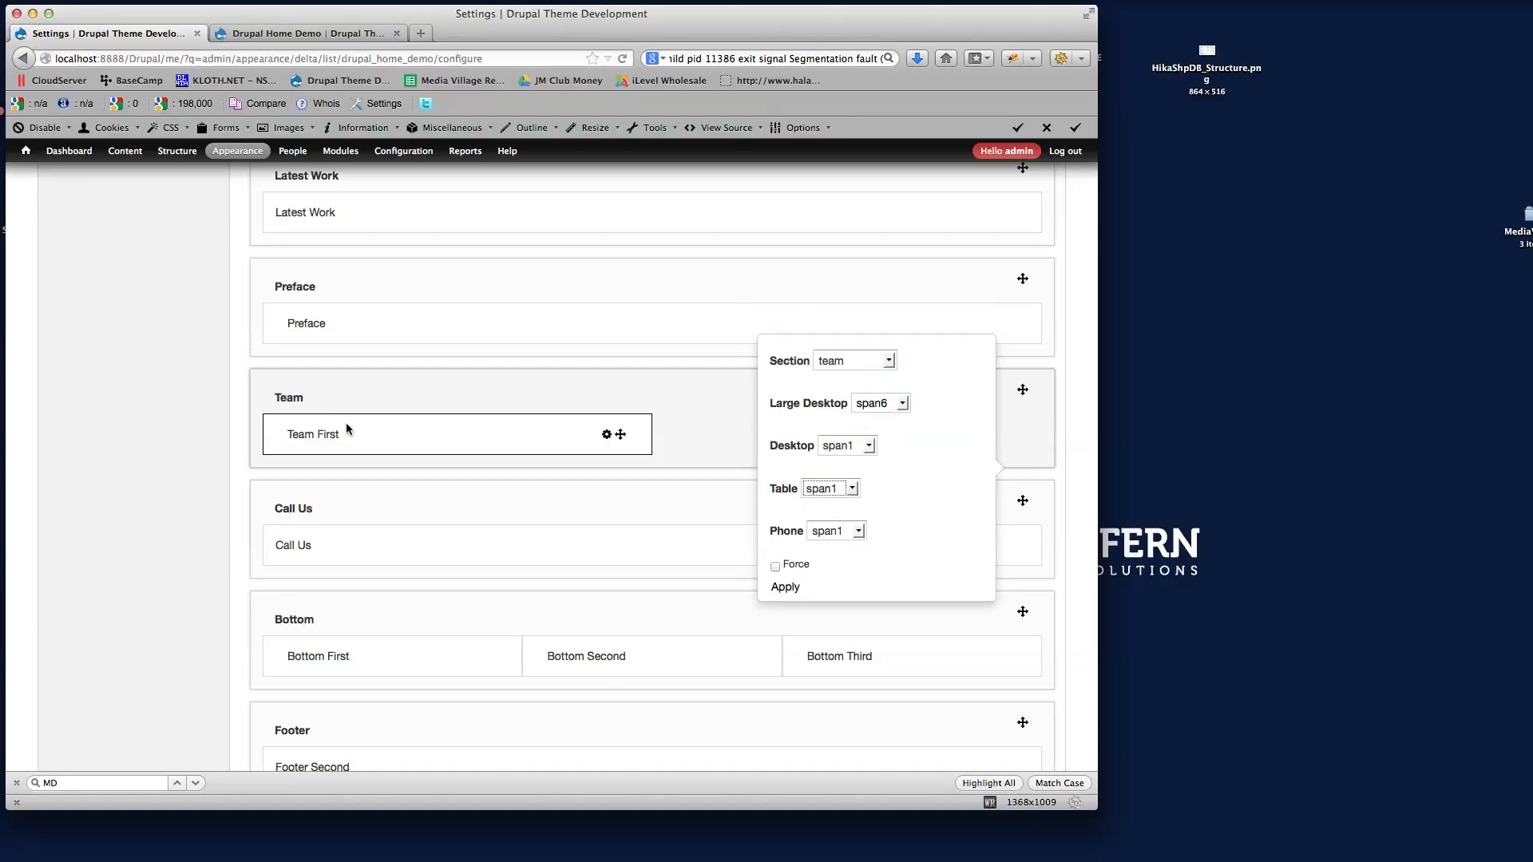
click(874, 445)
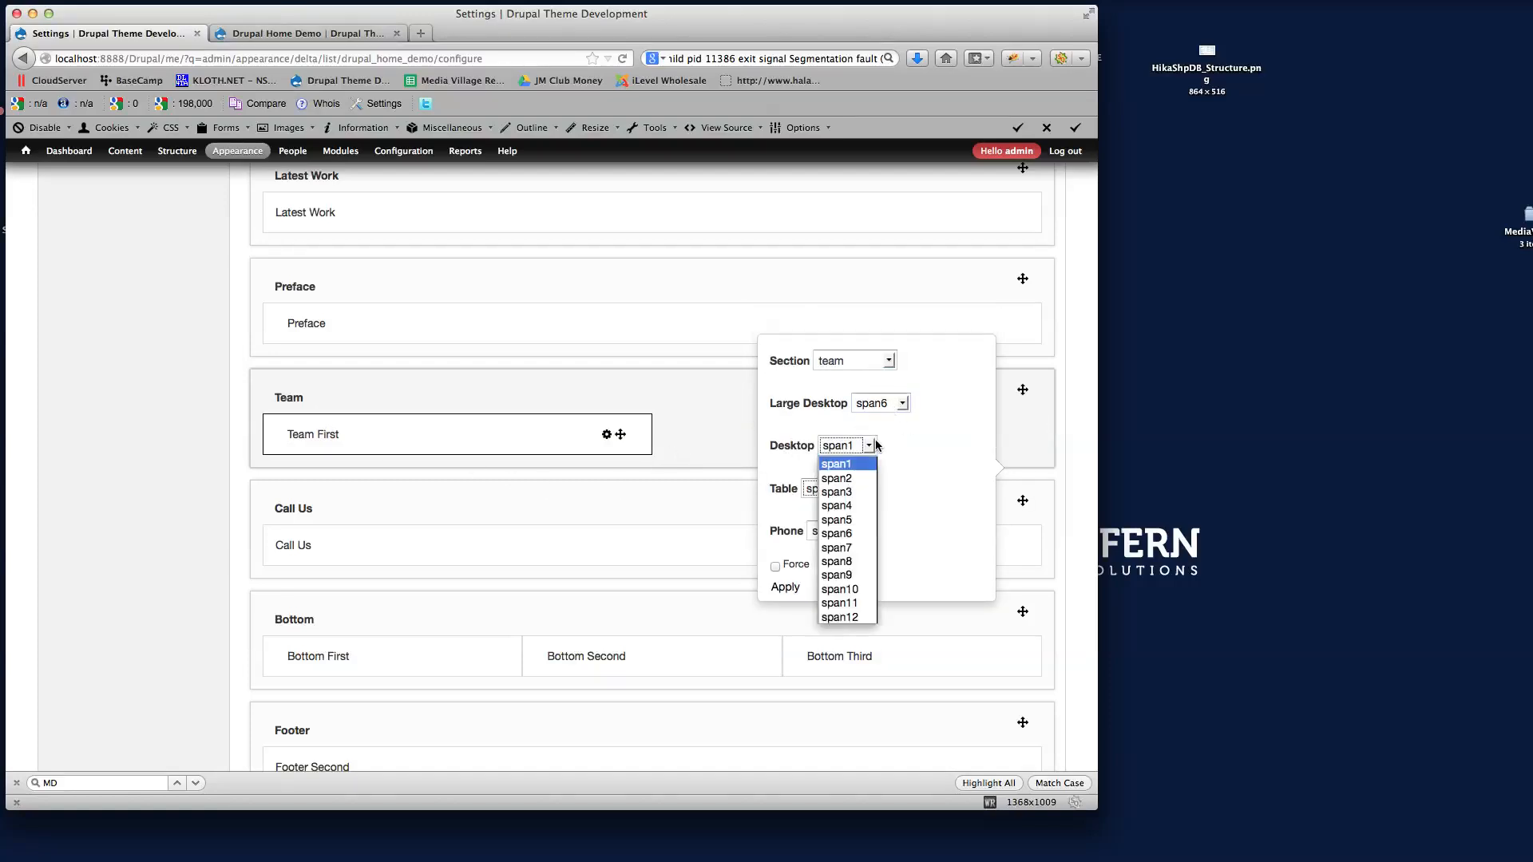
click(866, 533)
click(852, 489)
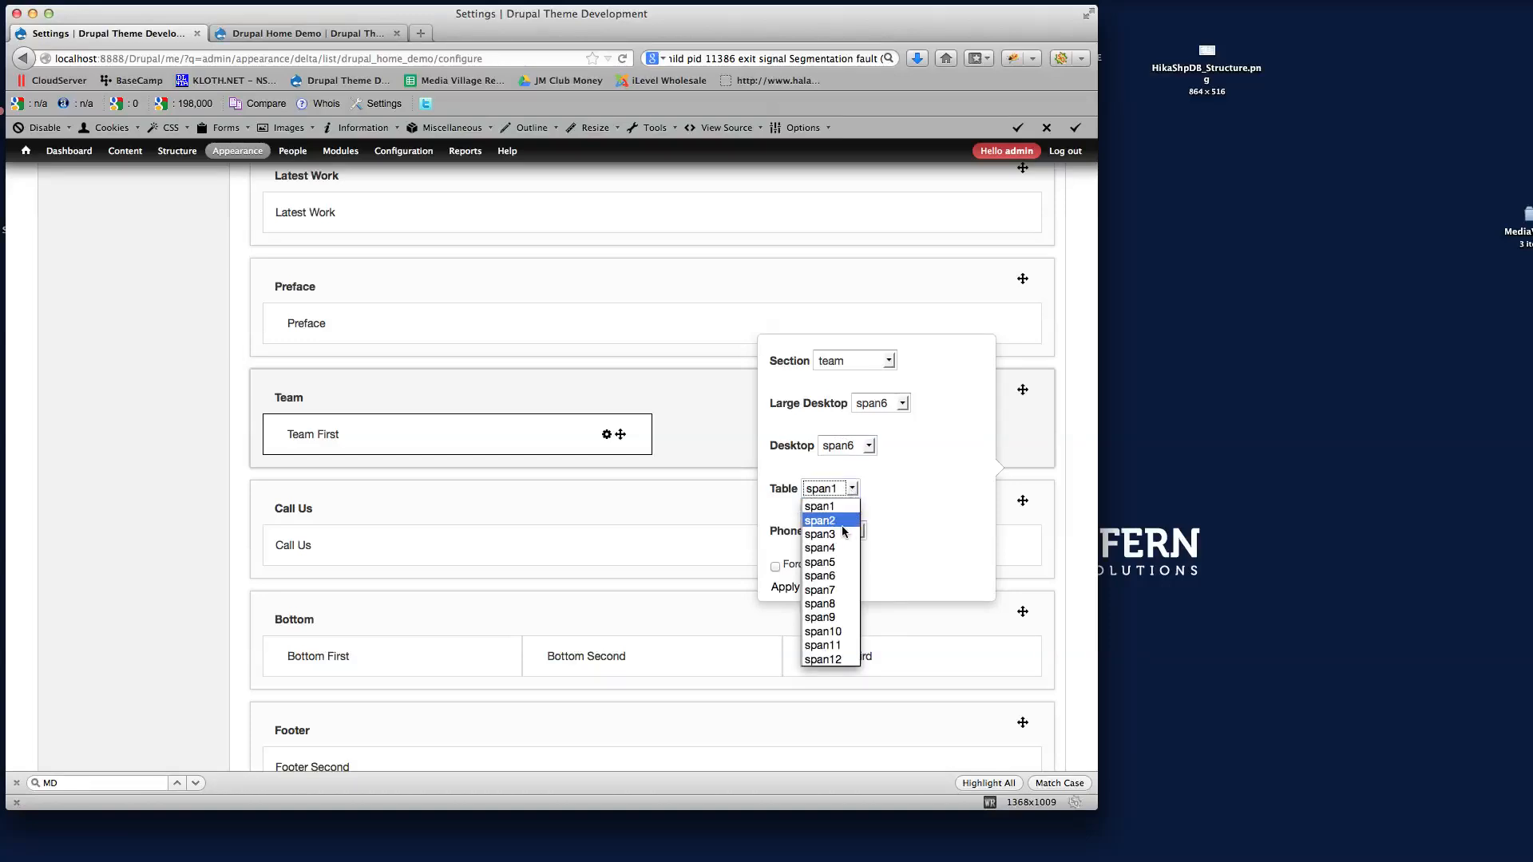
click(838, 576)
click(856, 532)
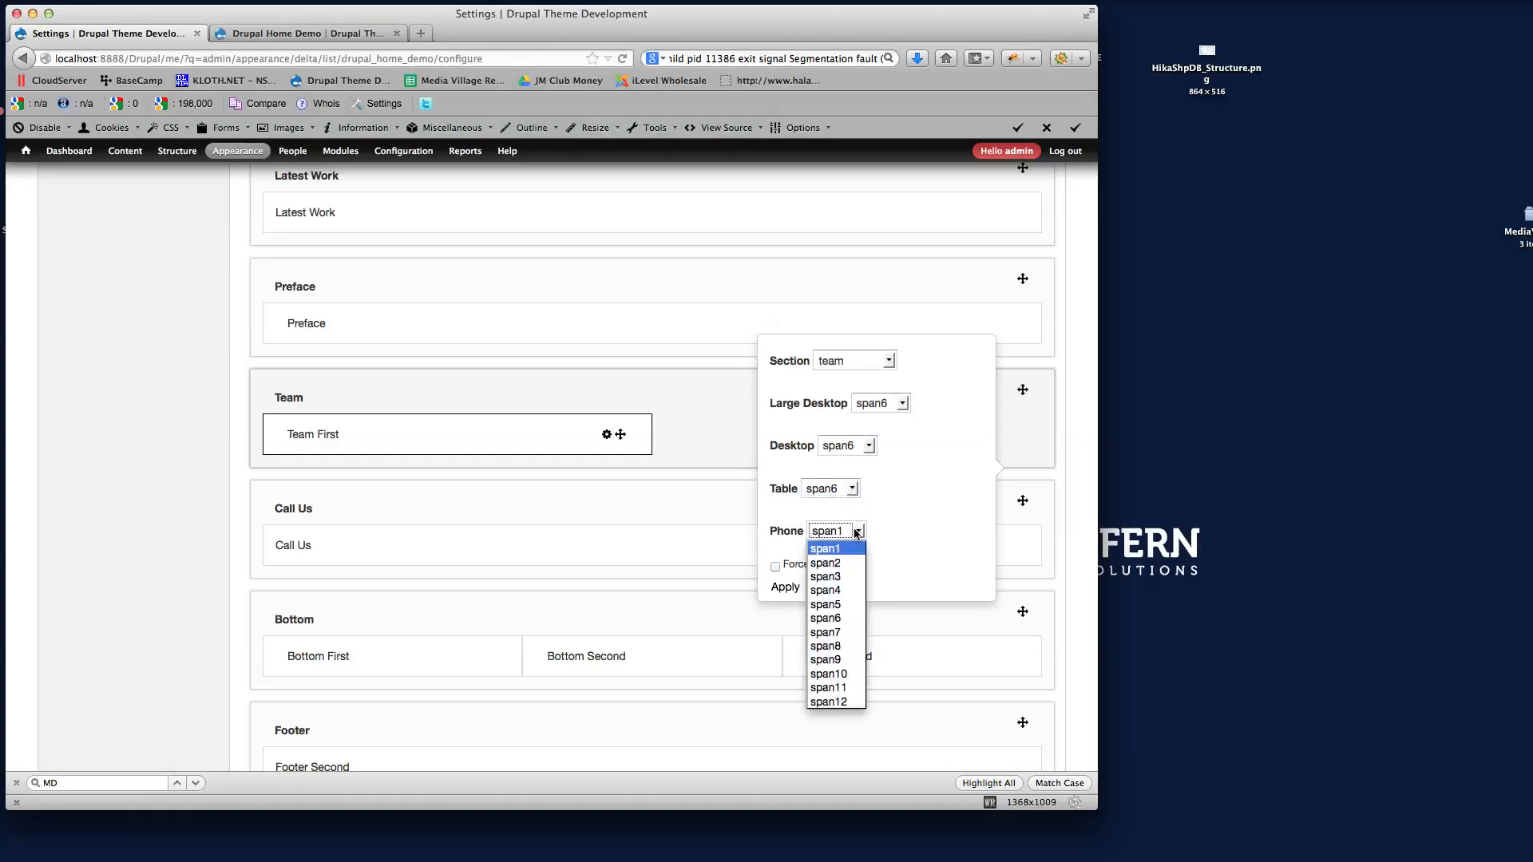
click(834, 702)
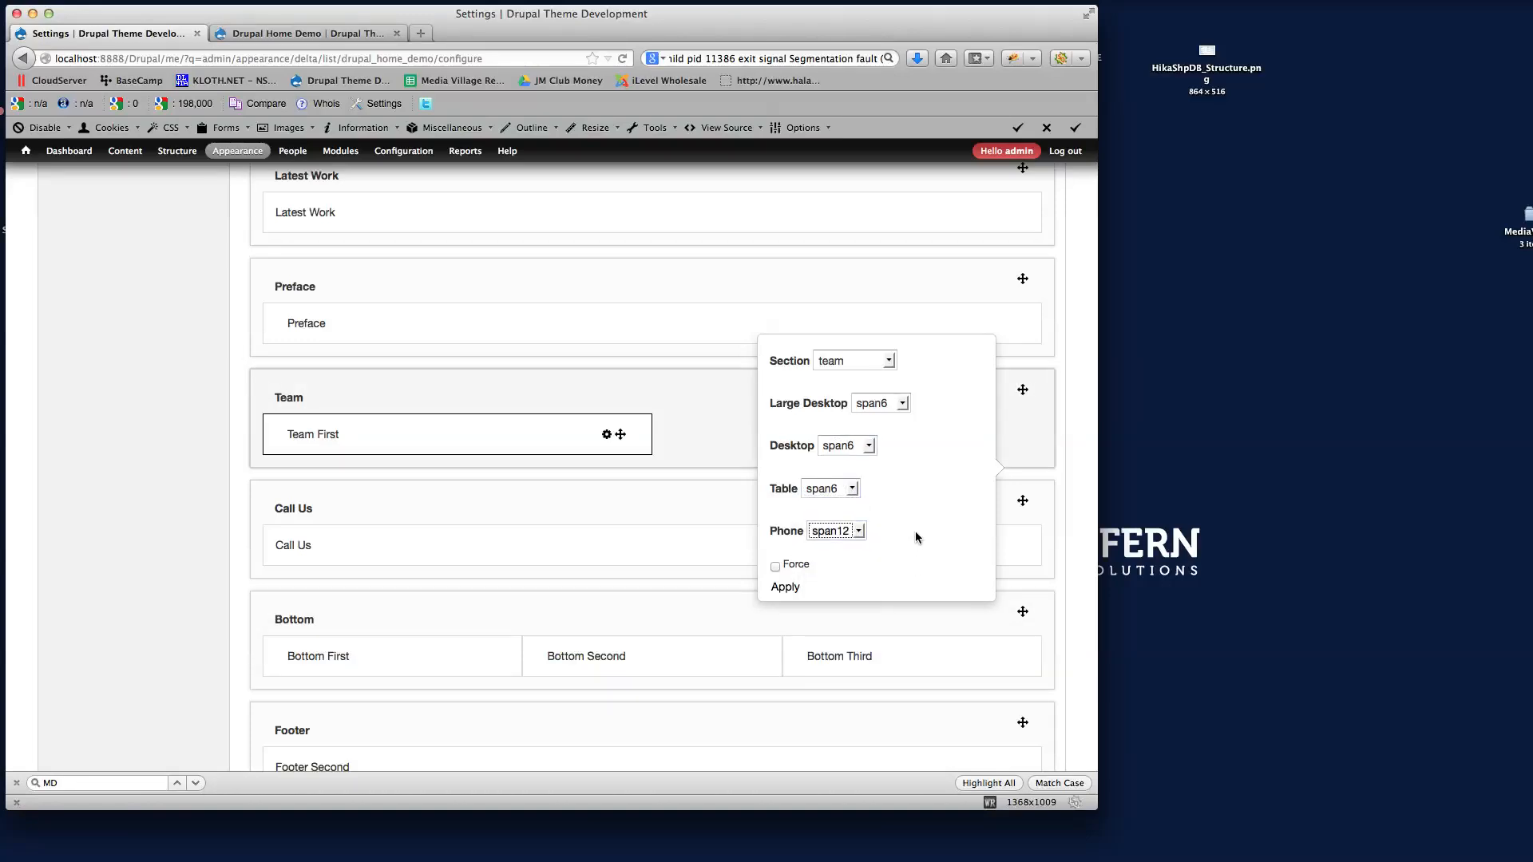
click(783, 586)
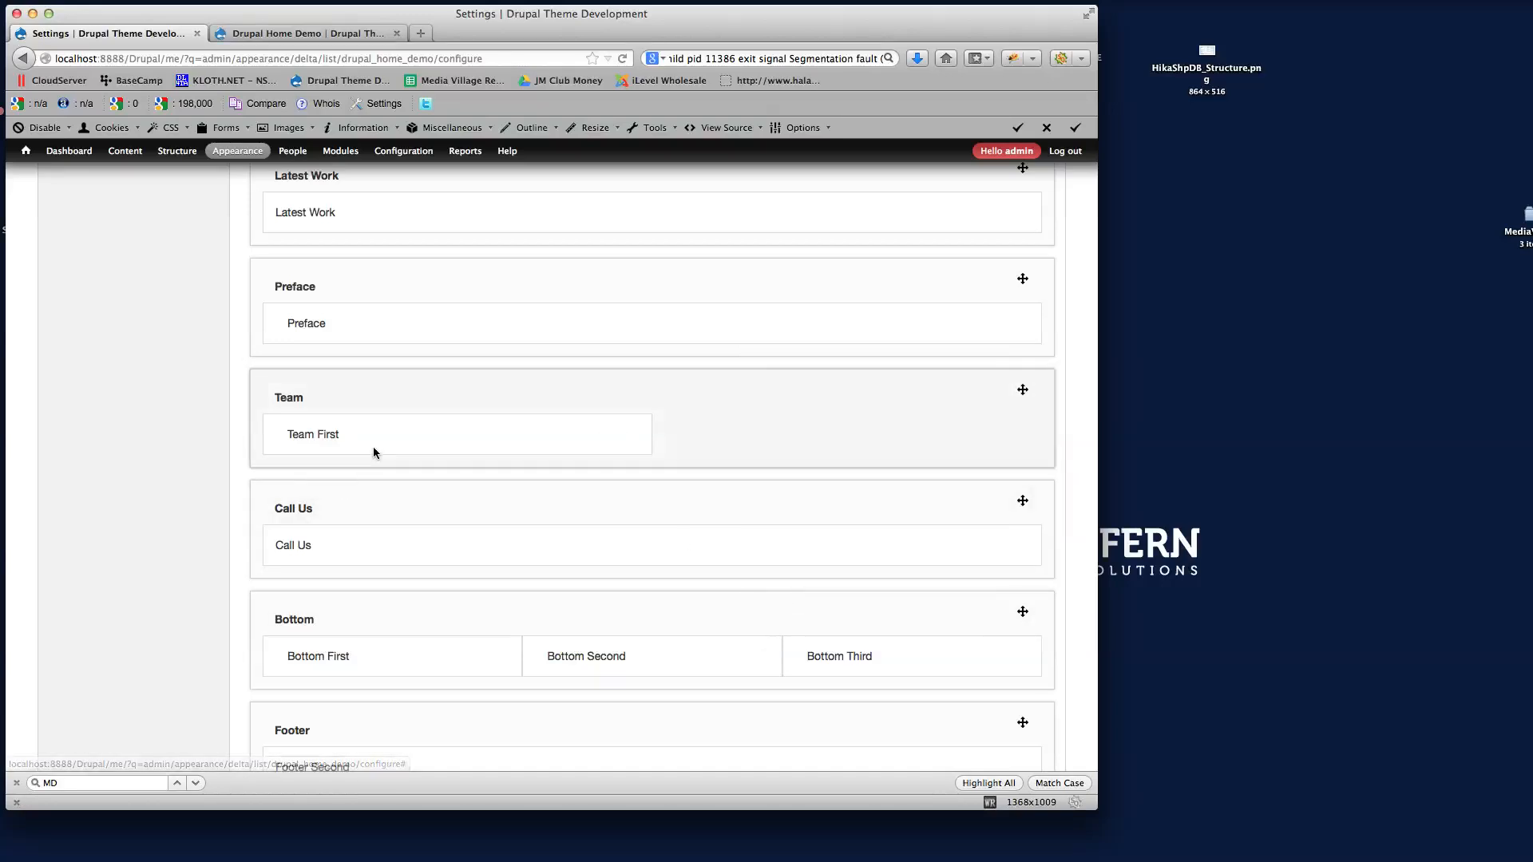
Assign the unassigned Bottom Fourth region to the team section and set its Large Desktop width to span6
scroll(498, 492, down, 6)
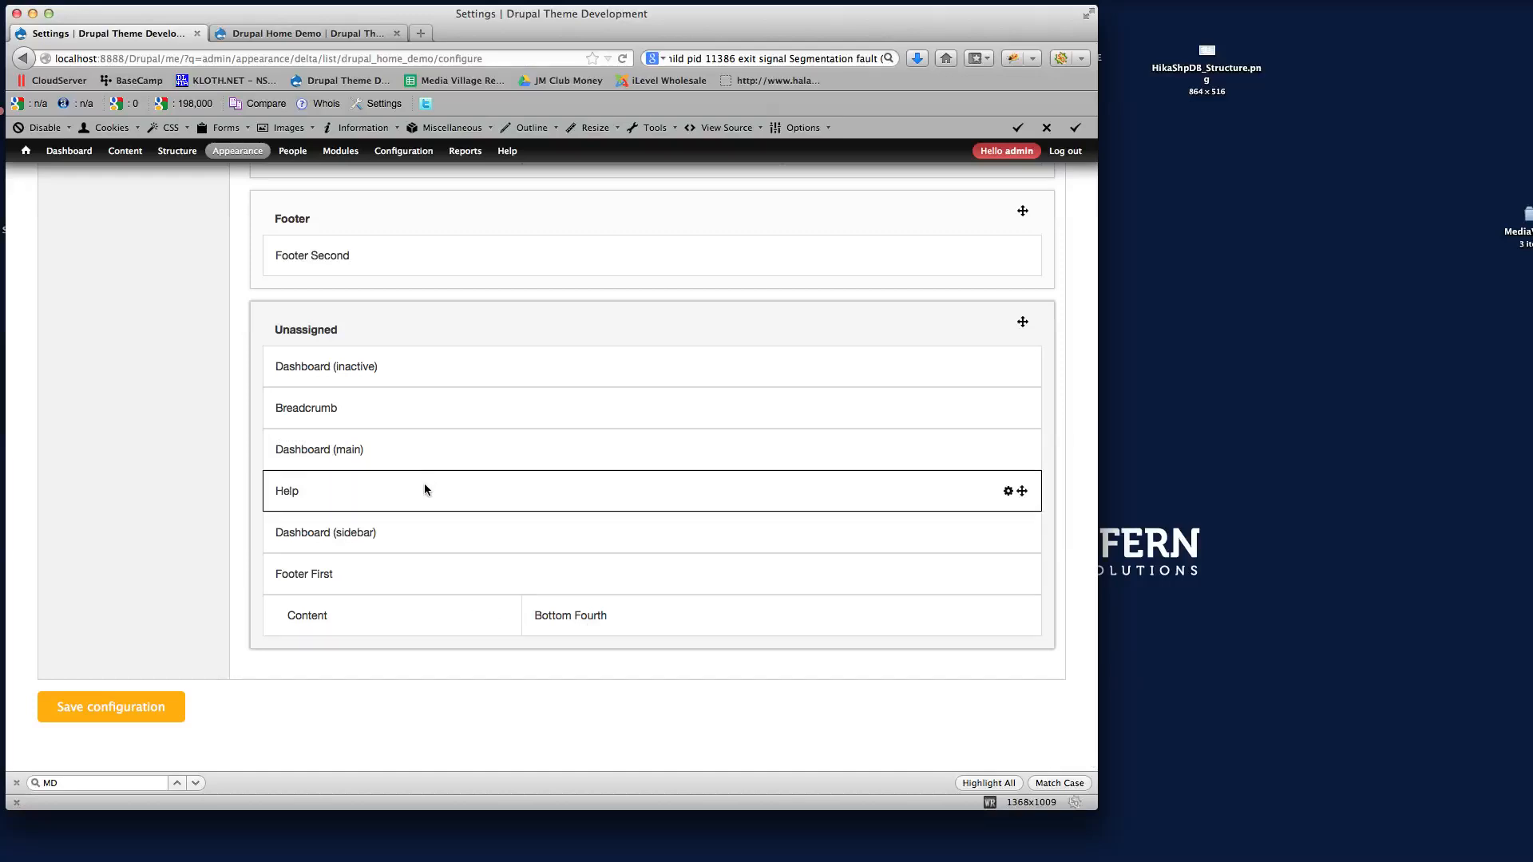
click(1007, 617)
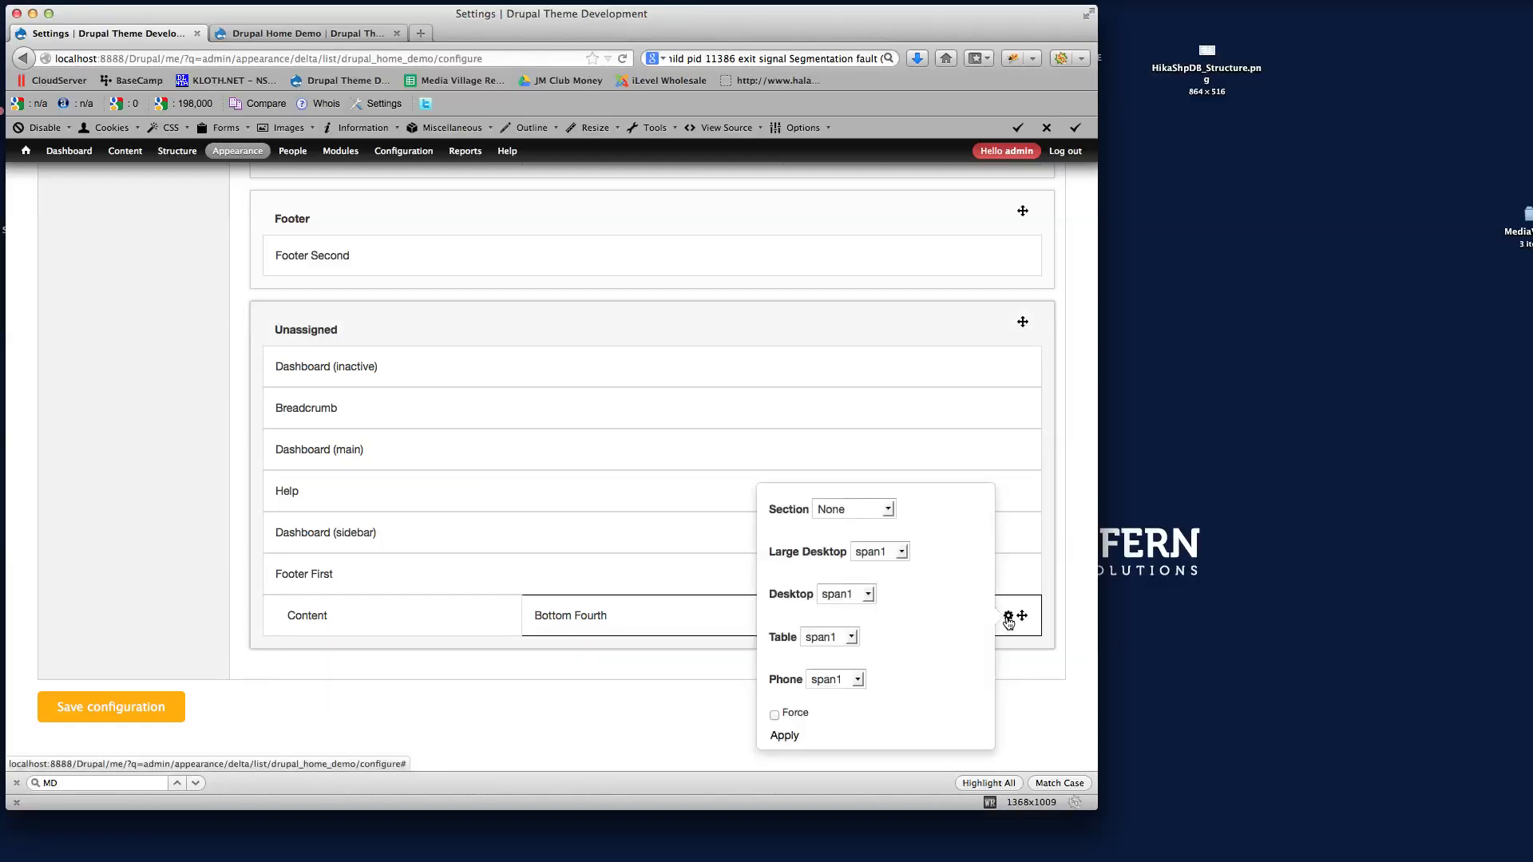
click(881, 509)
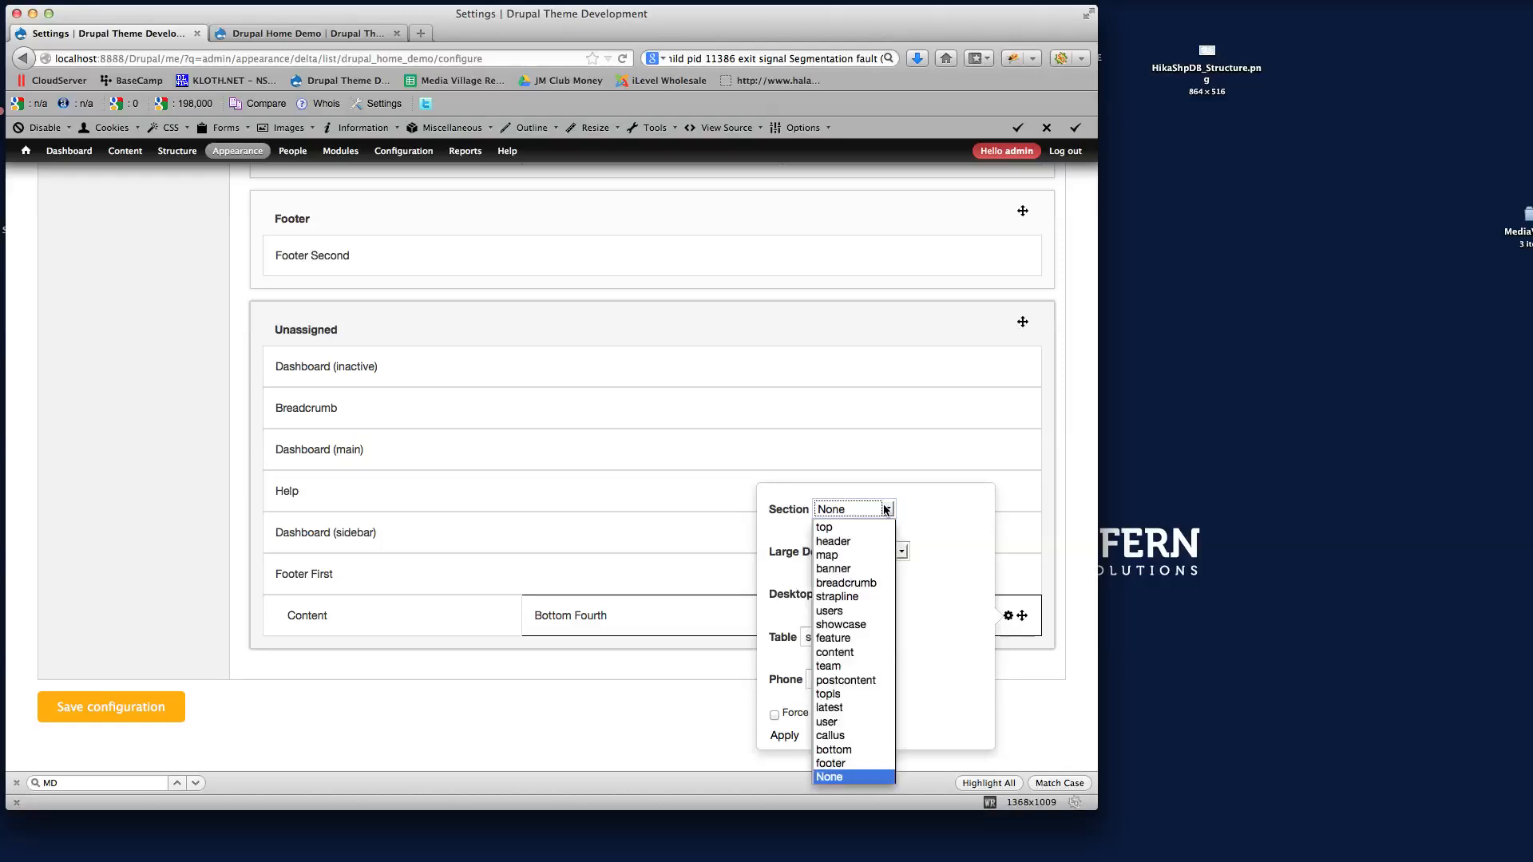
click(860, 667)
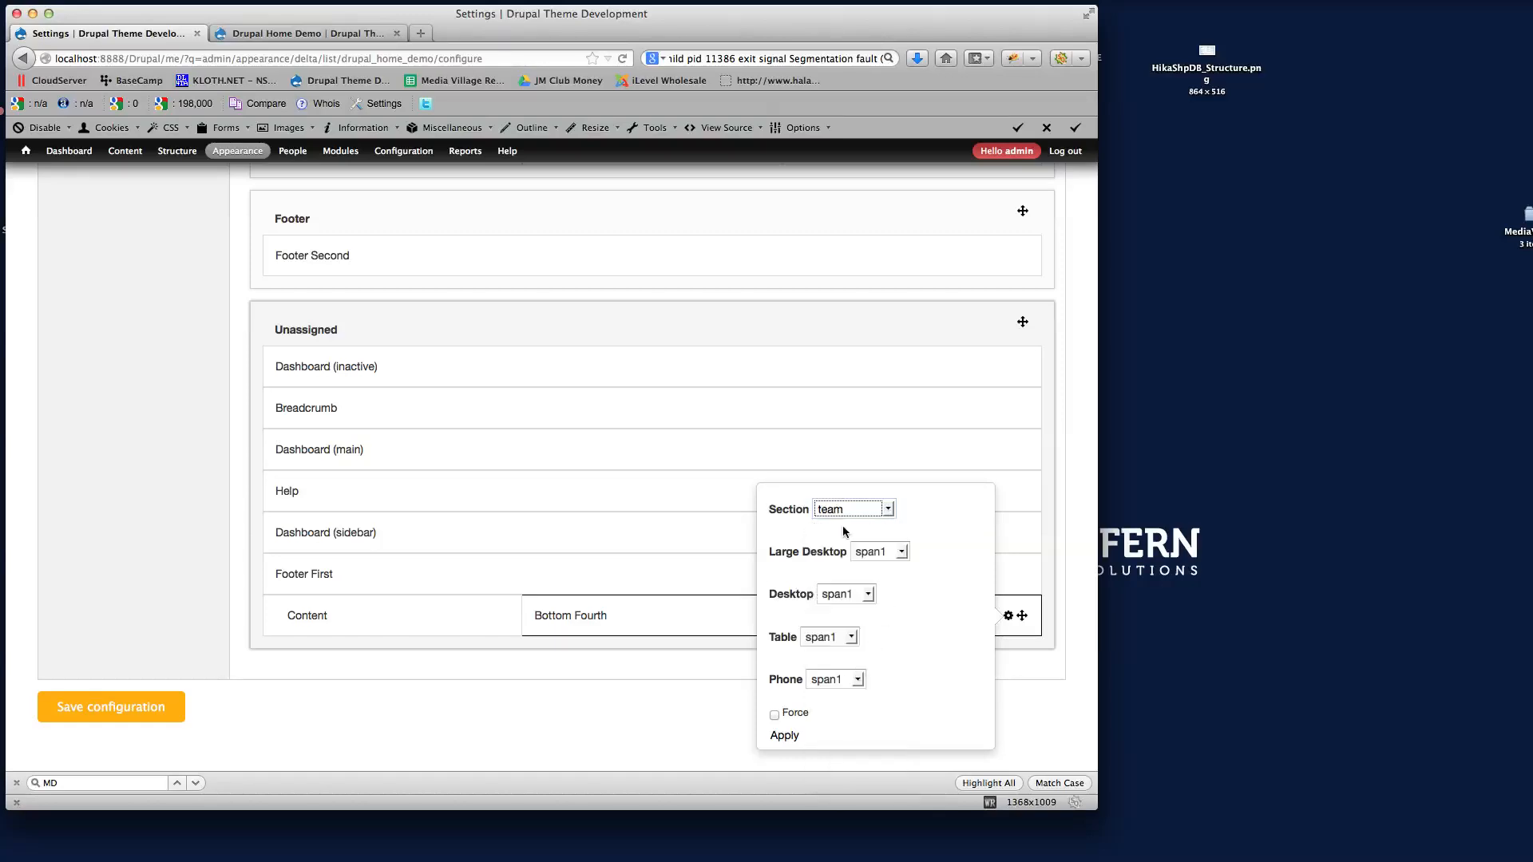
click(901, 552)
click(884, 615)
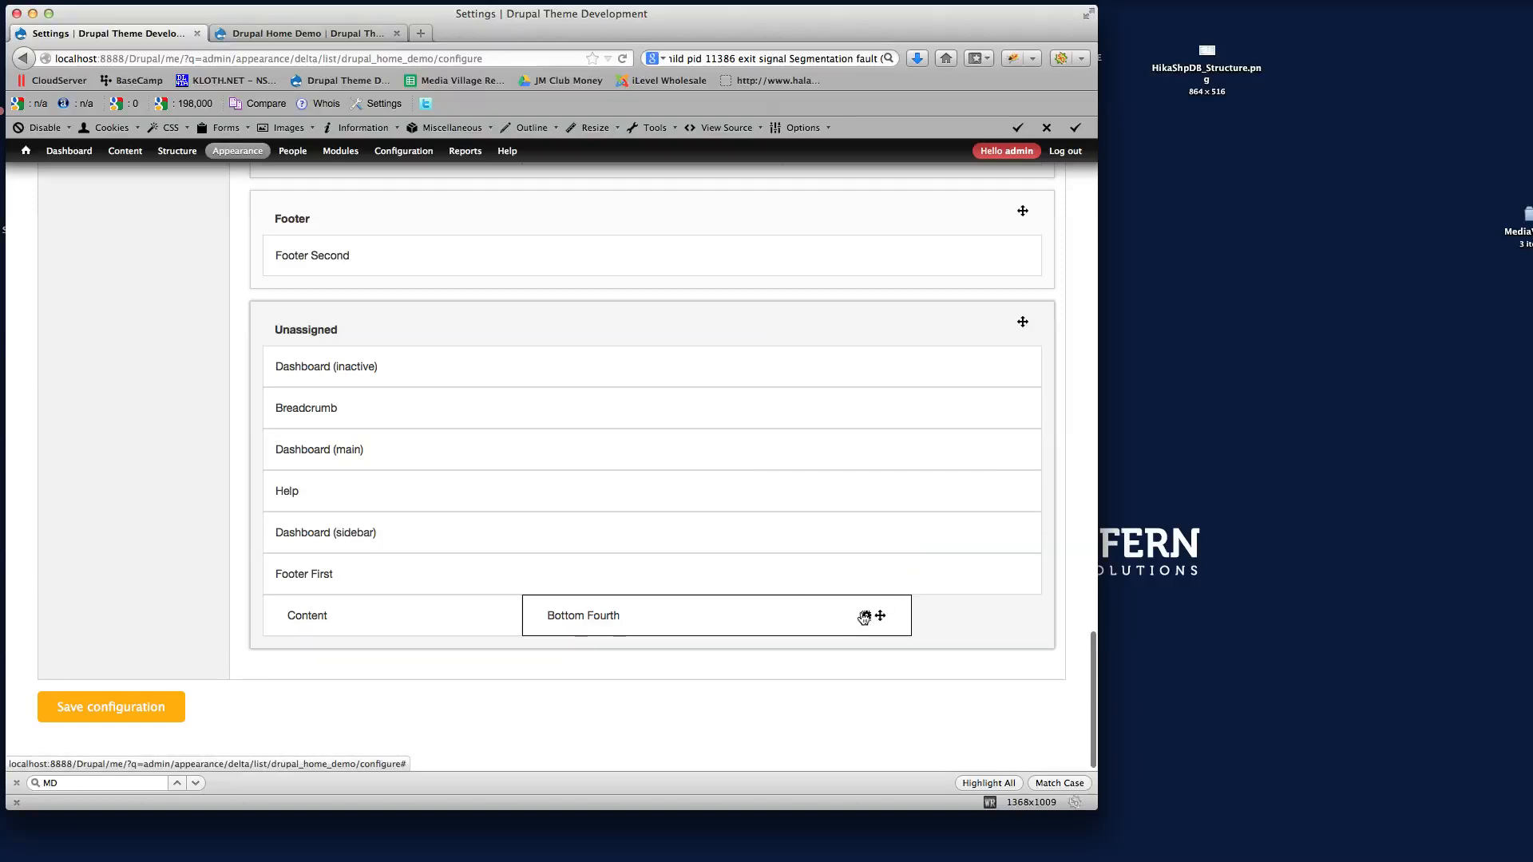
Set the Bottom Fourth region's Desktop and Table widths to span6 and its Phone width to span12
click(864, 616)
click(725, 594)
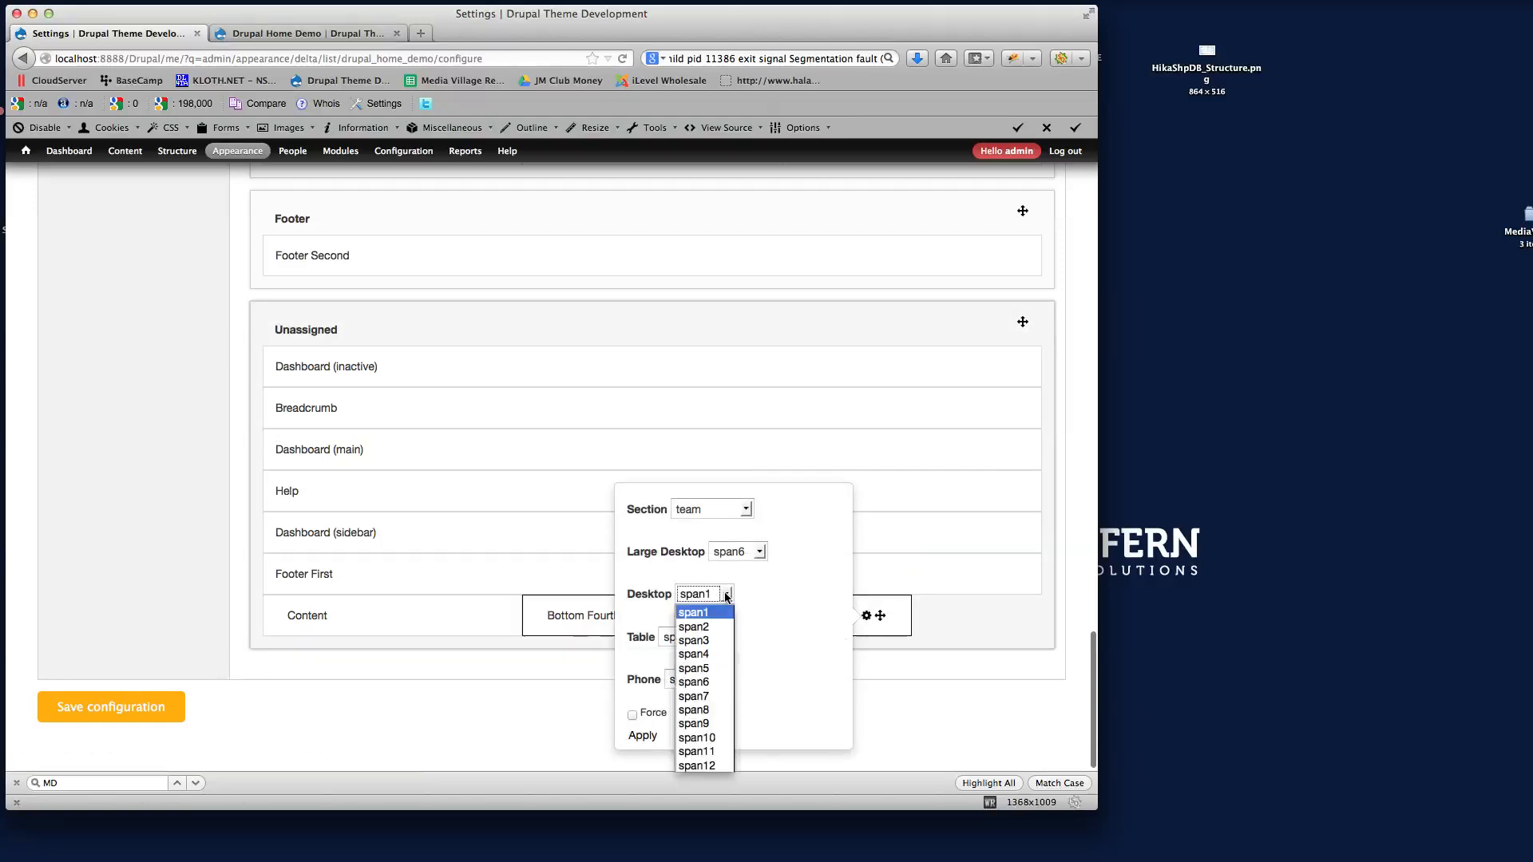
click(710, 682)
click(708, 637)
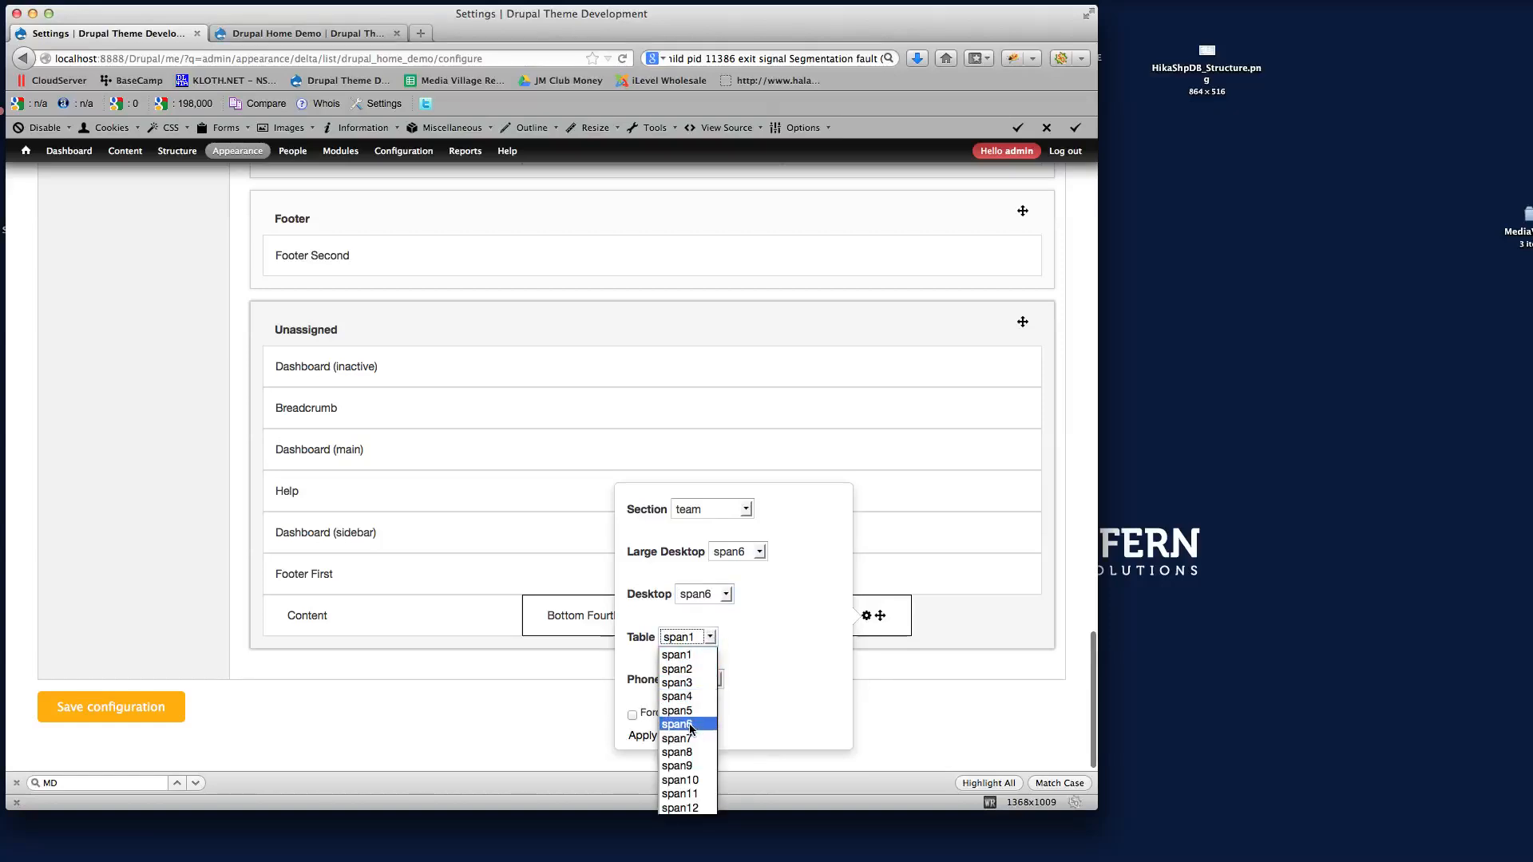
click(684, 724)
click(714, 679)
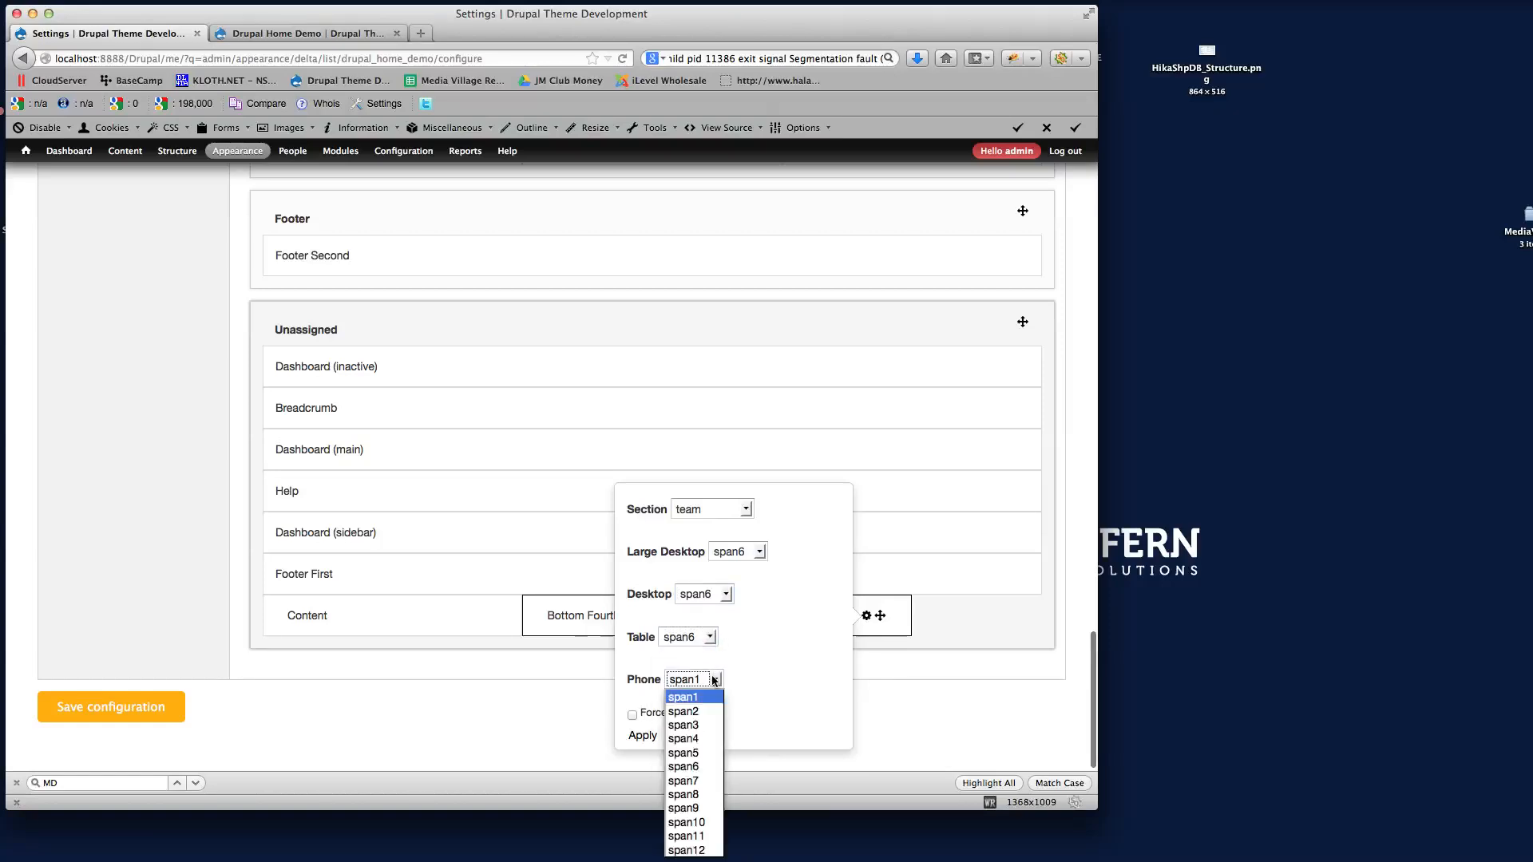
click(686, 850)
click(644, 735)
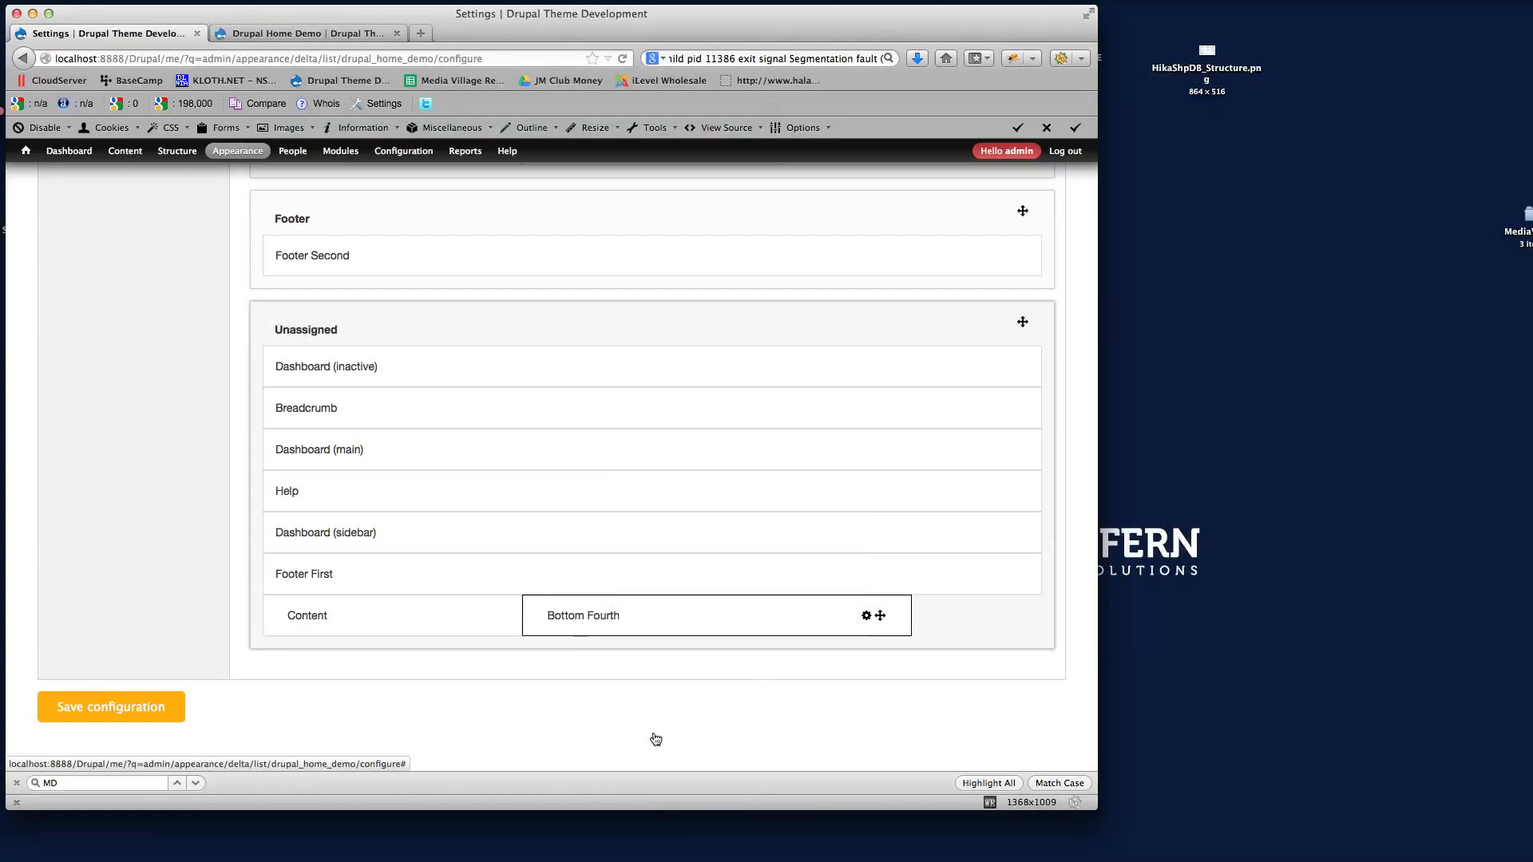
Save the delta configuration and check the regions in the Team section of the layout
click(132, 711)
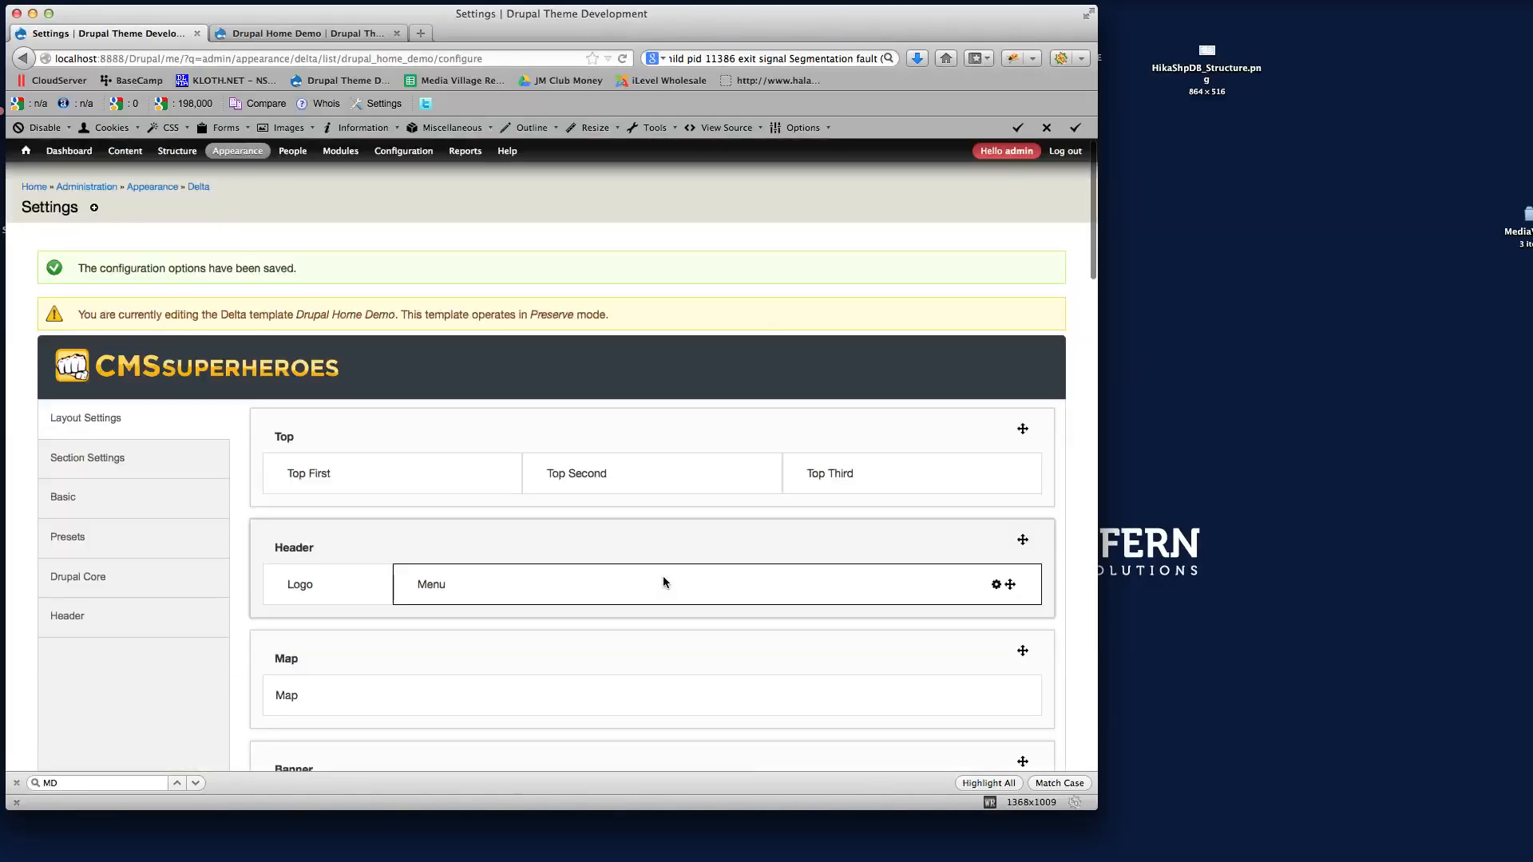
scroll(662, 583, down, 15)
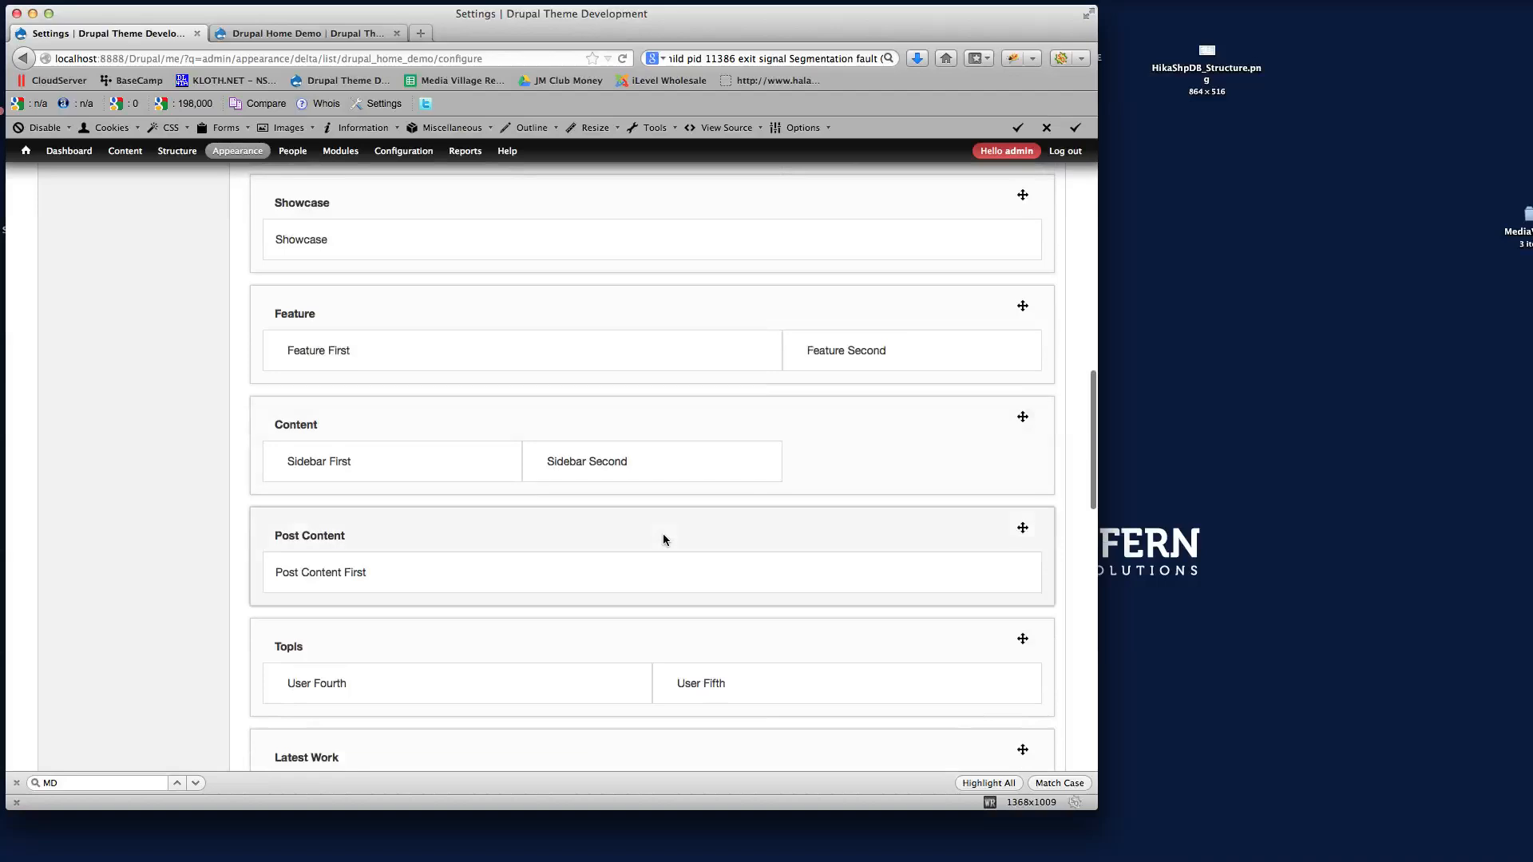
scroll(664, 539, down, 10)
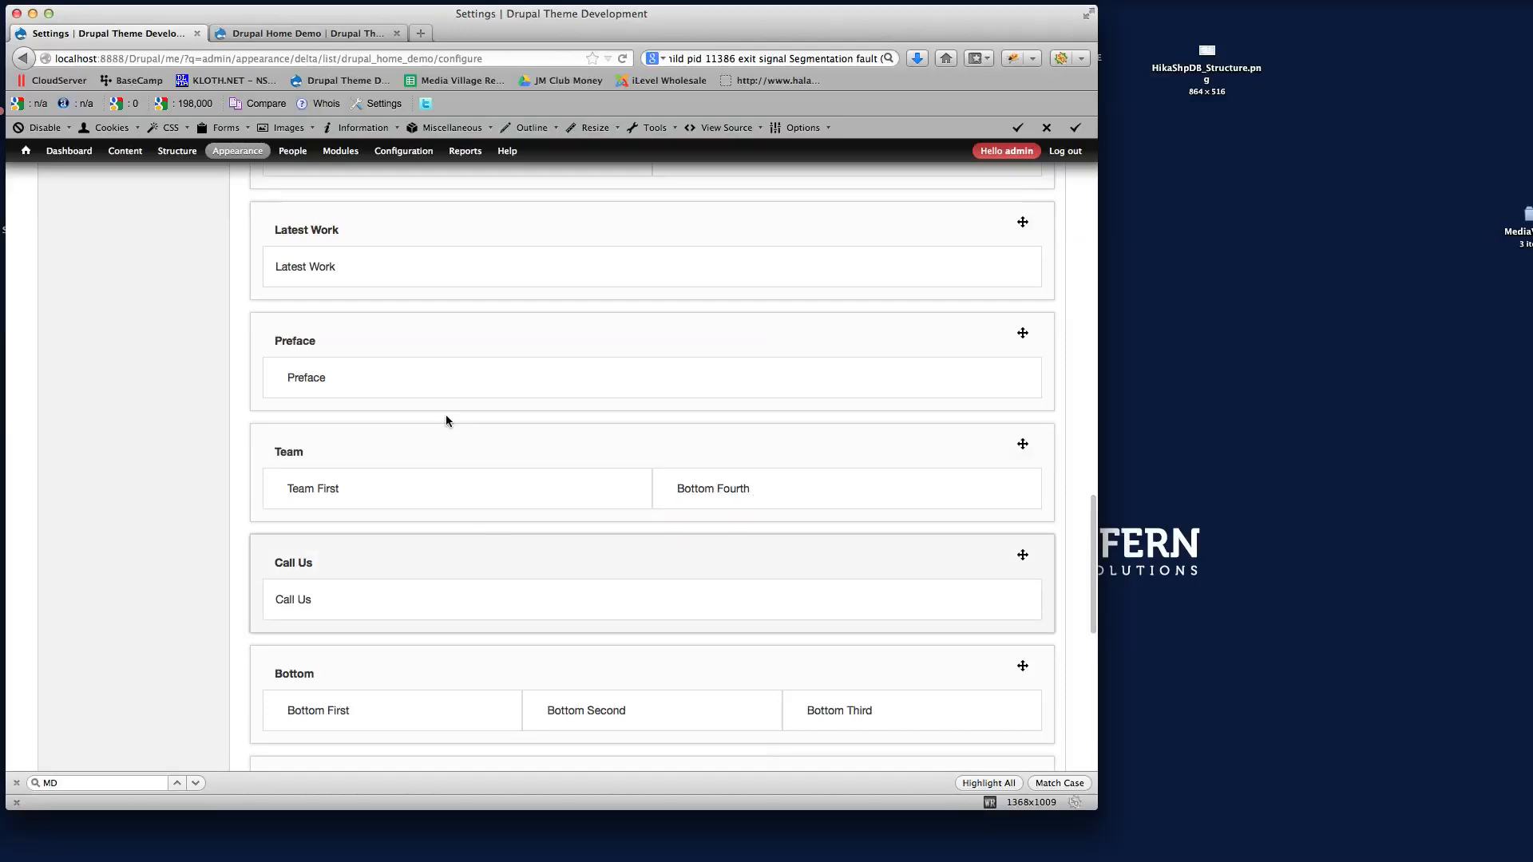
Reload the Drupal Home Demo page and review its sections from About Us up to the slider
click(280, 36)
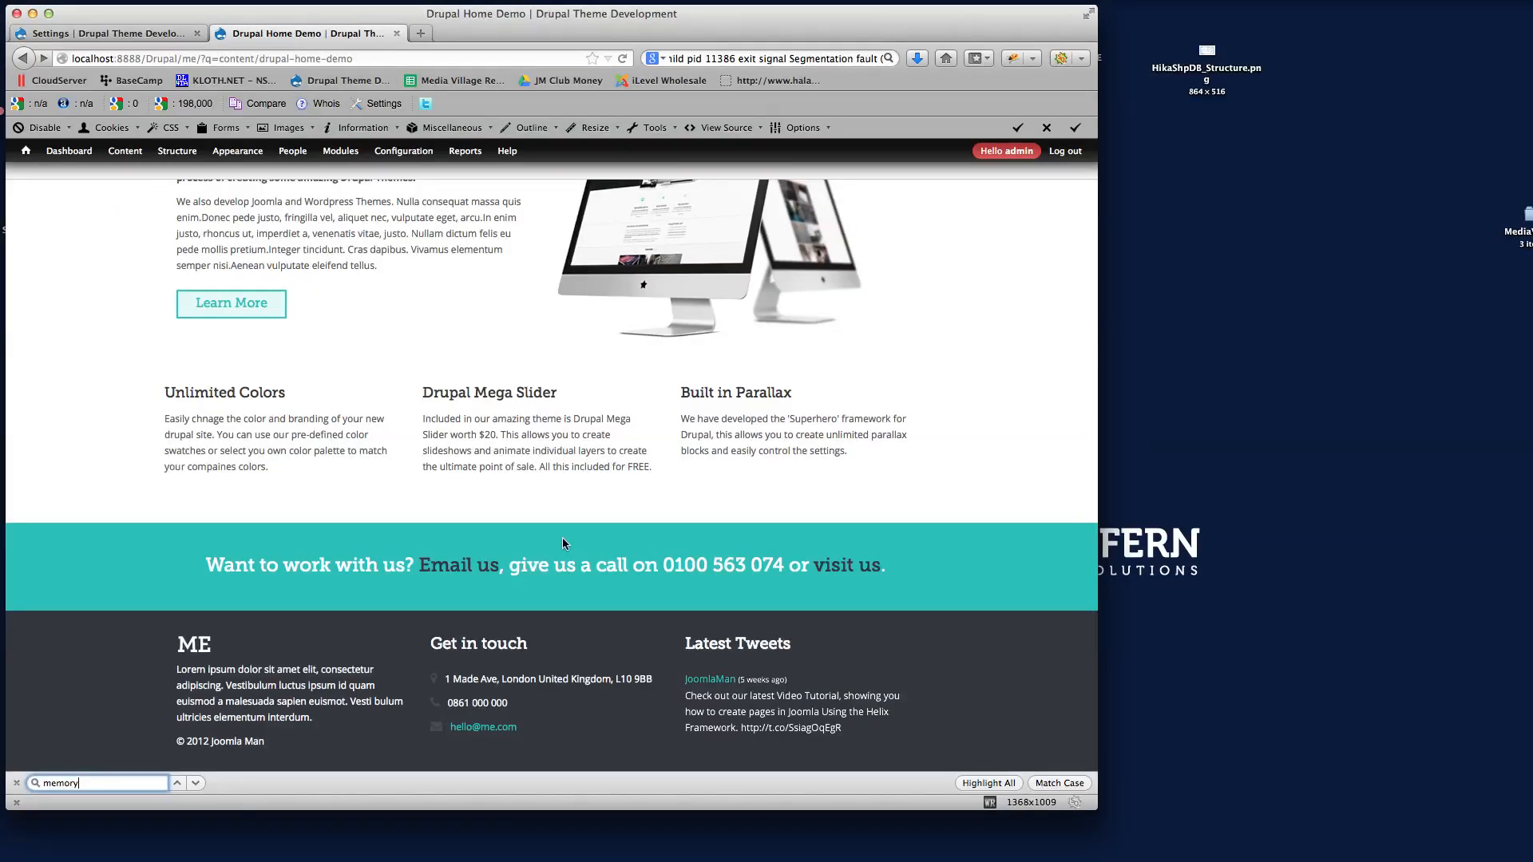
click(622, 60)
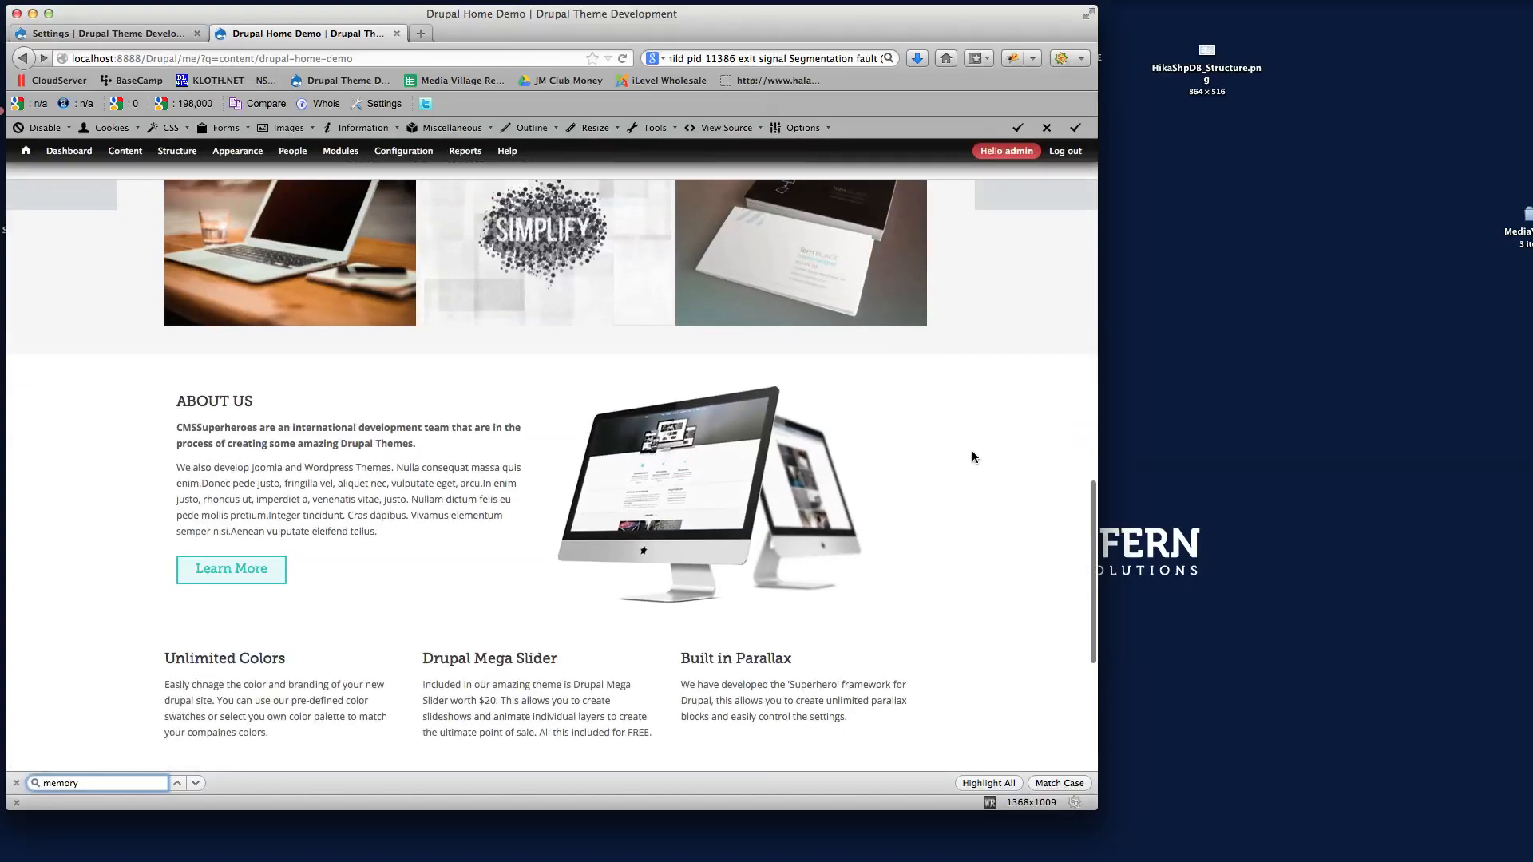
scroll(972, 457, up, 10)
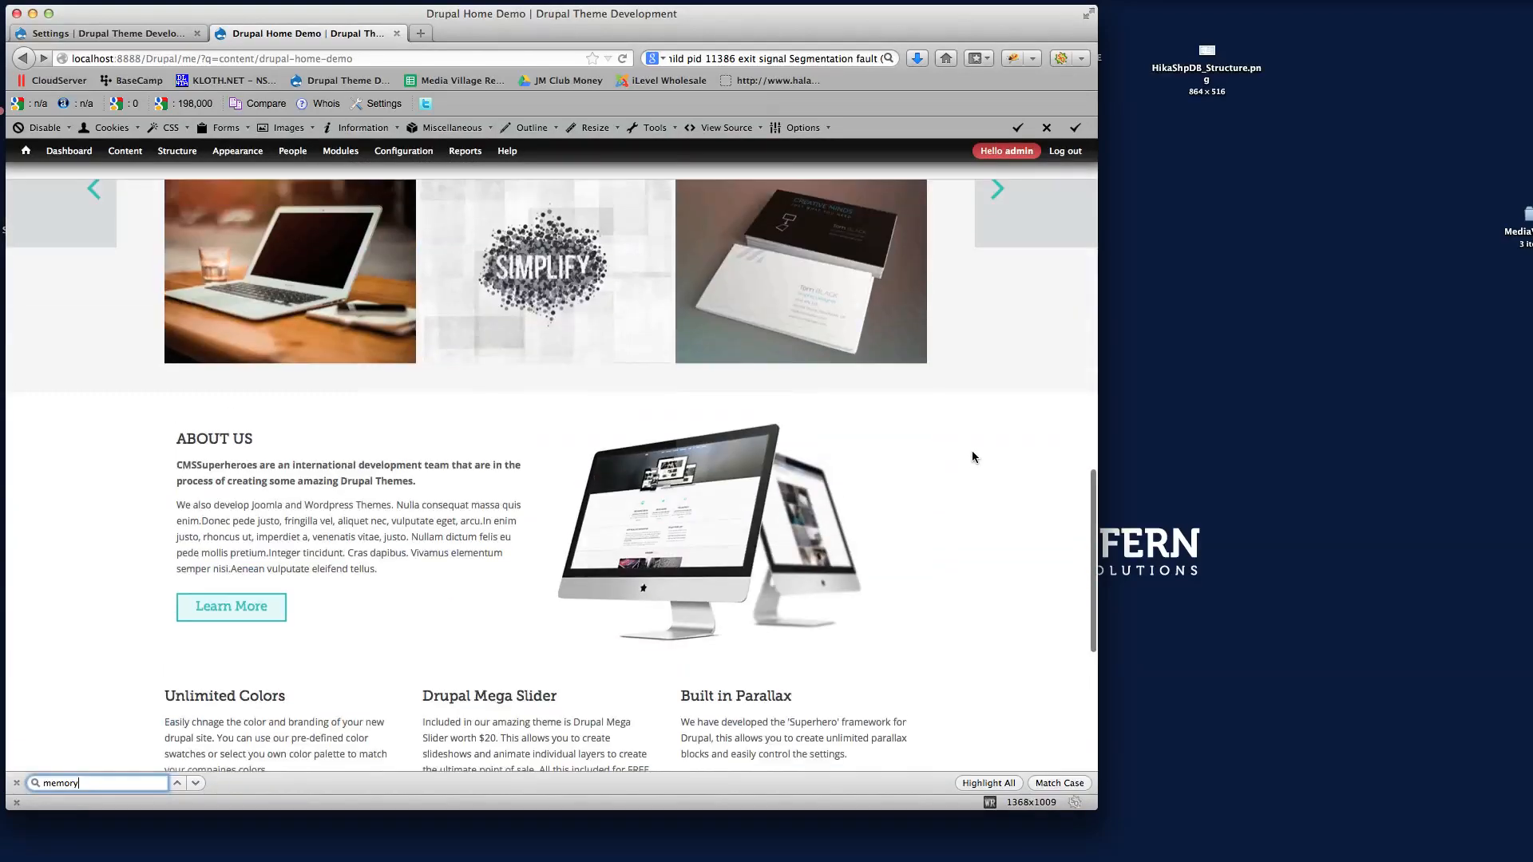
scroll(972, 457, up, 7)
scroll(972, 457, down, 12)
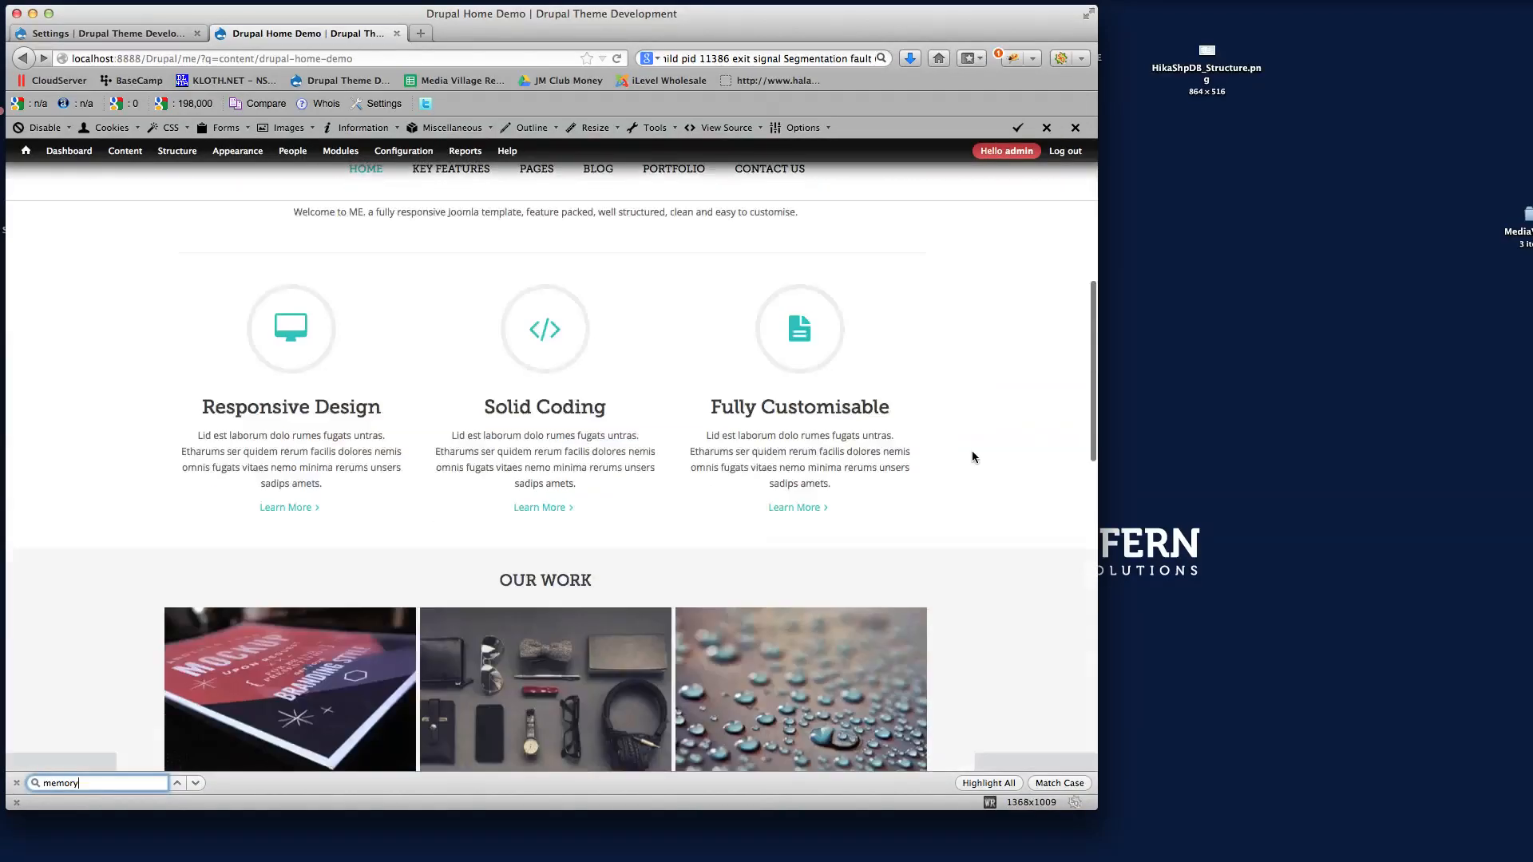
scroll(973, 457, up, 10)
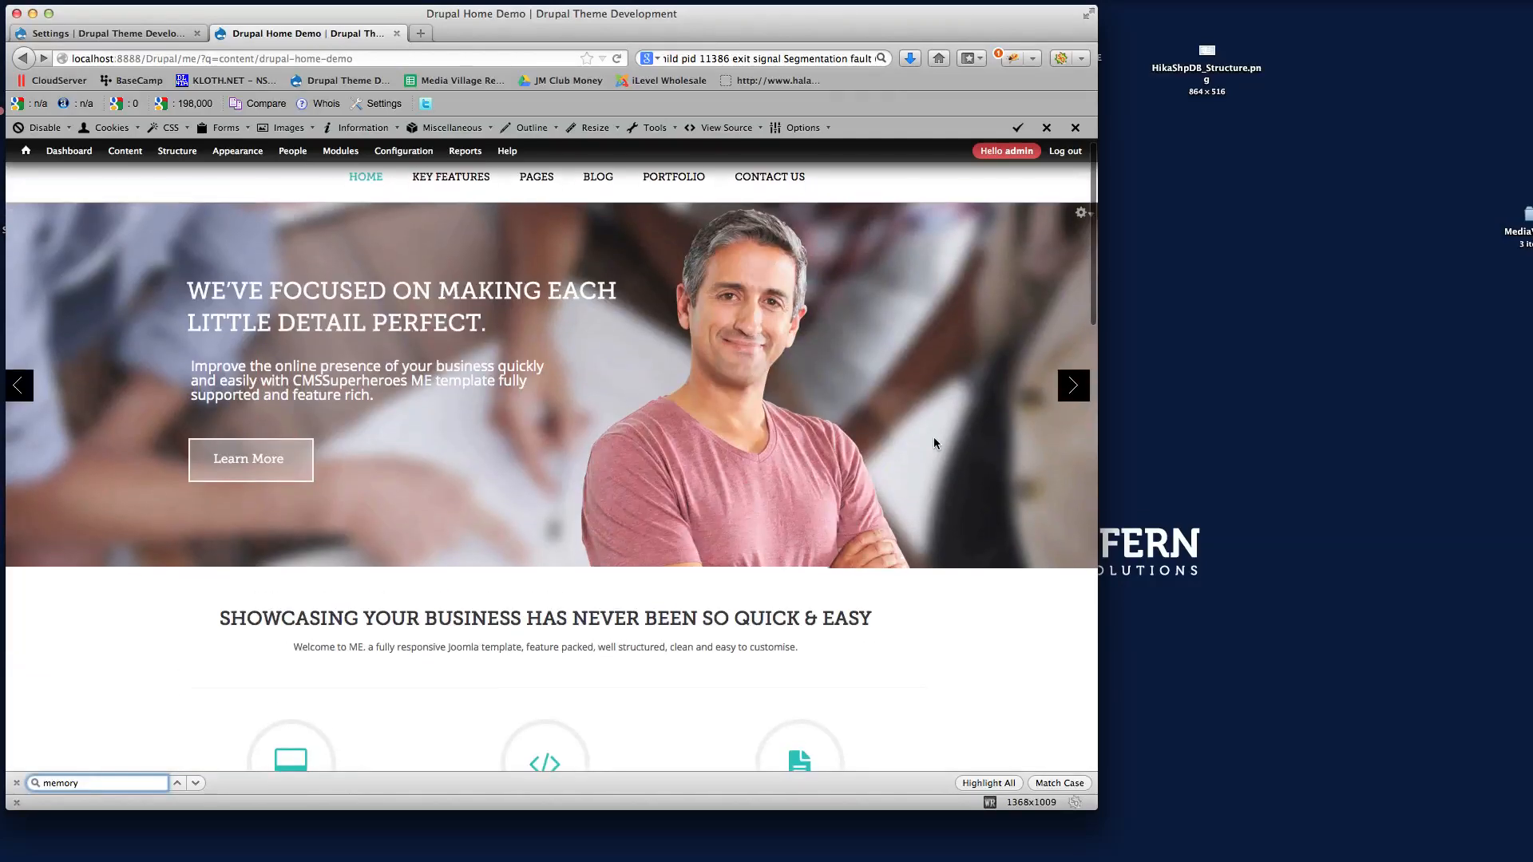
Start a new custom block and title it "Test Team Section Position 1"
mouse_move(174, 156)
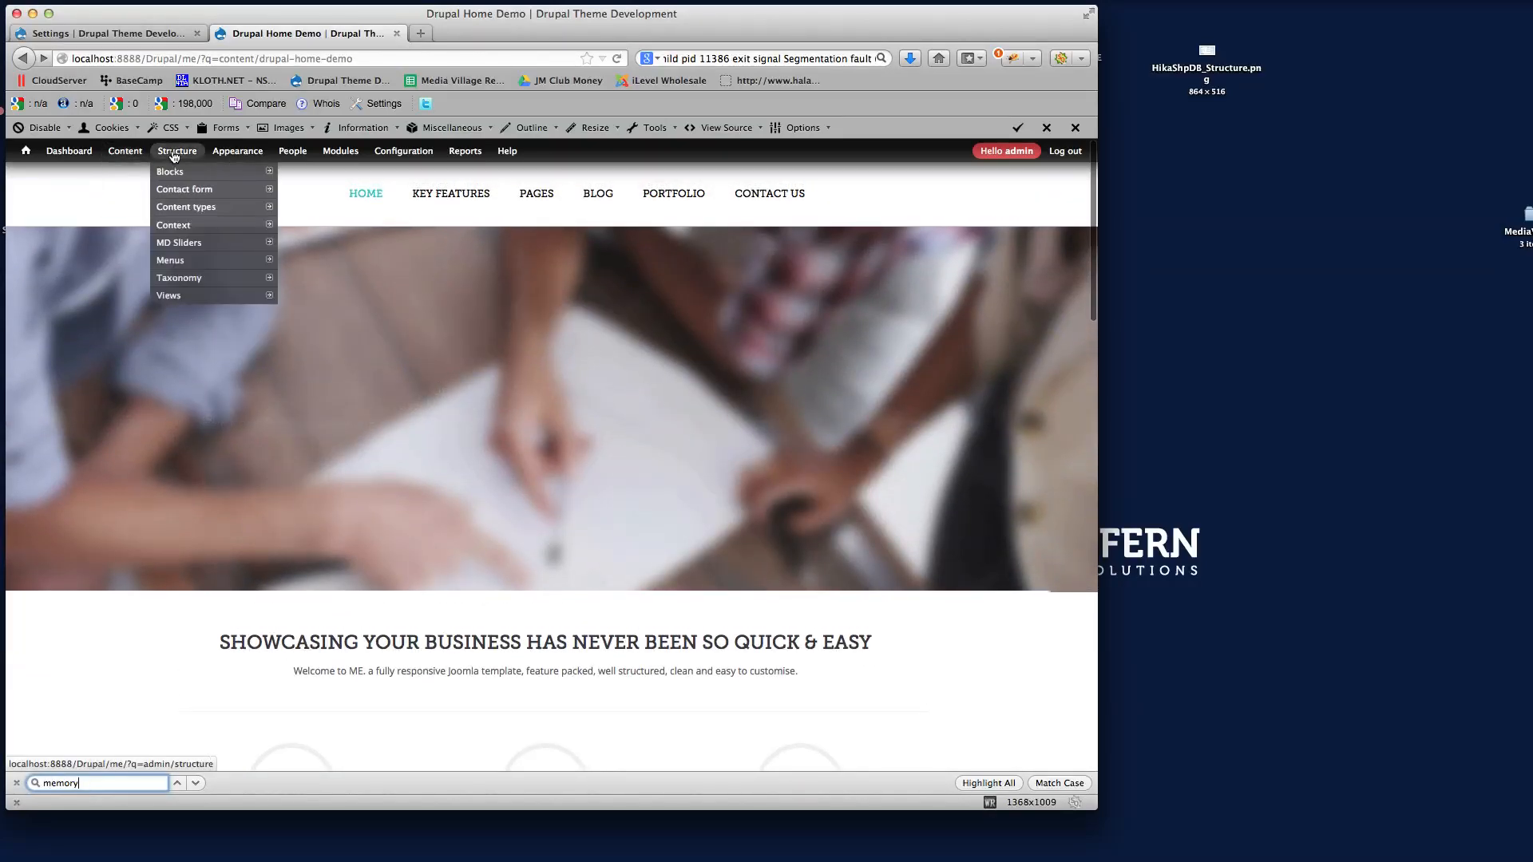
click(313, 173)
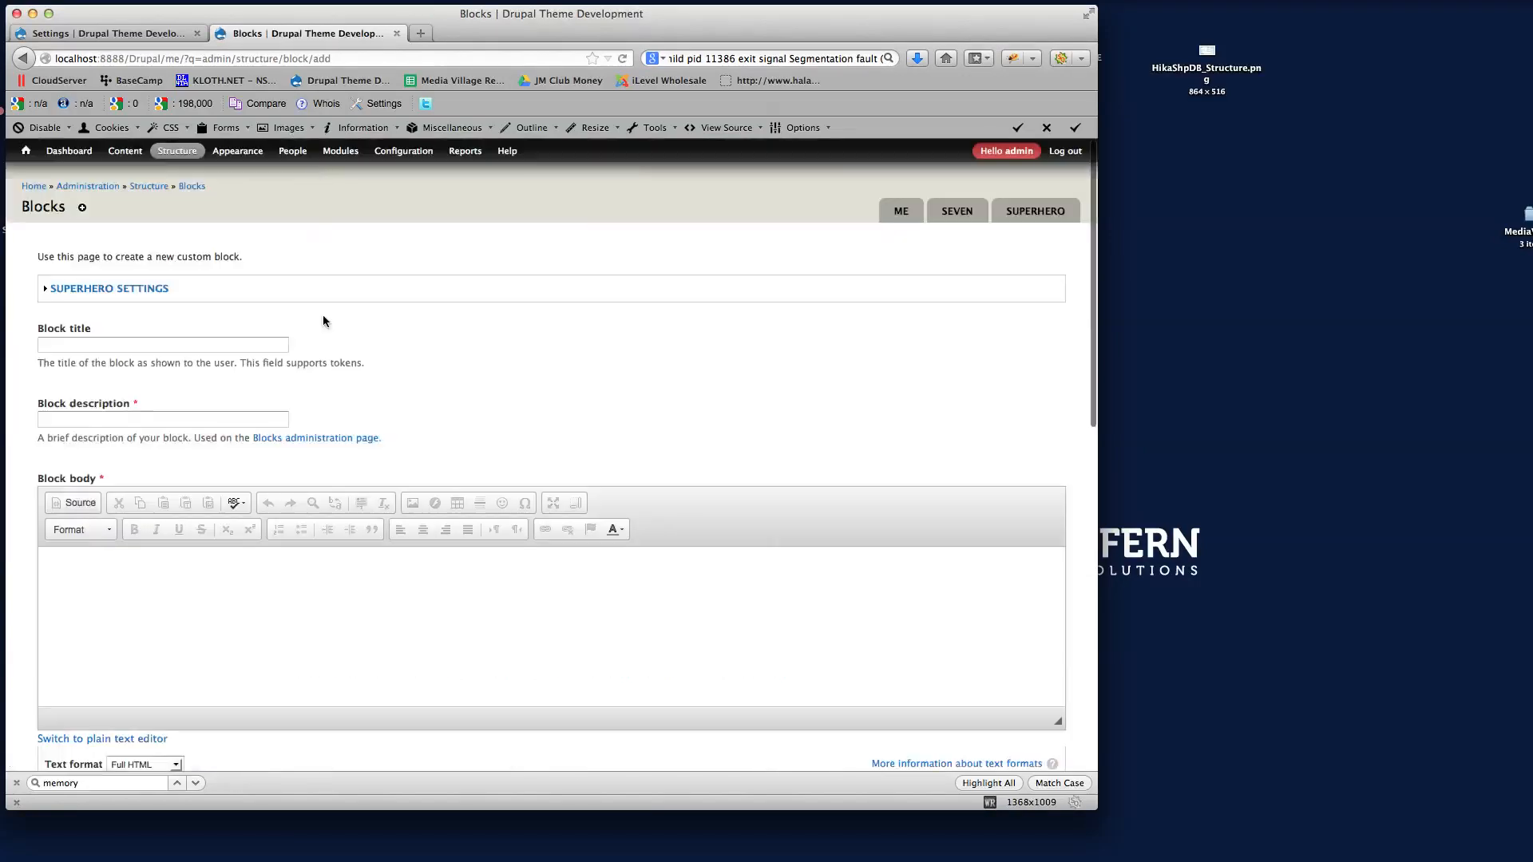
click(89, 345)
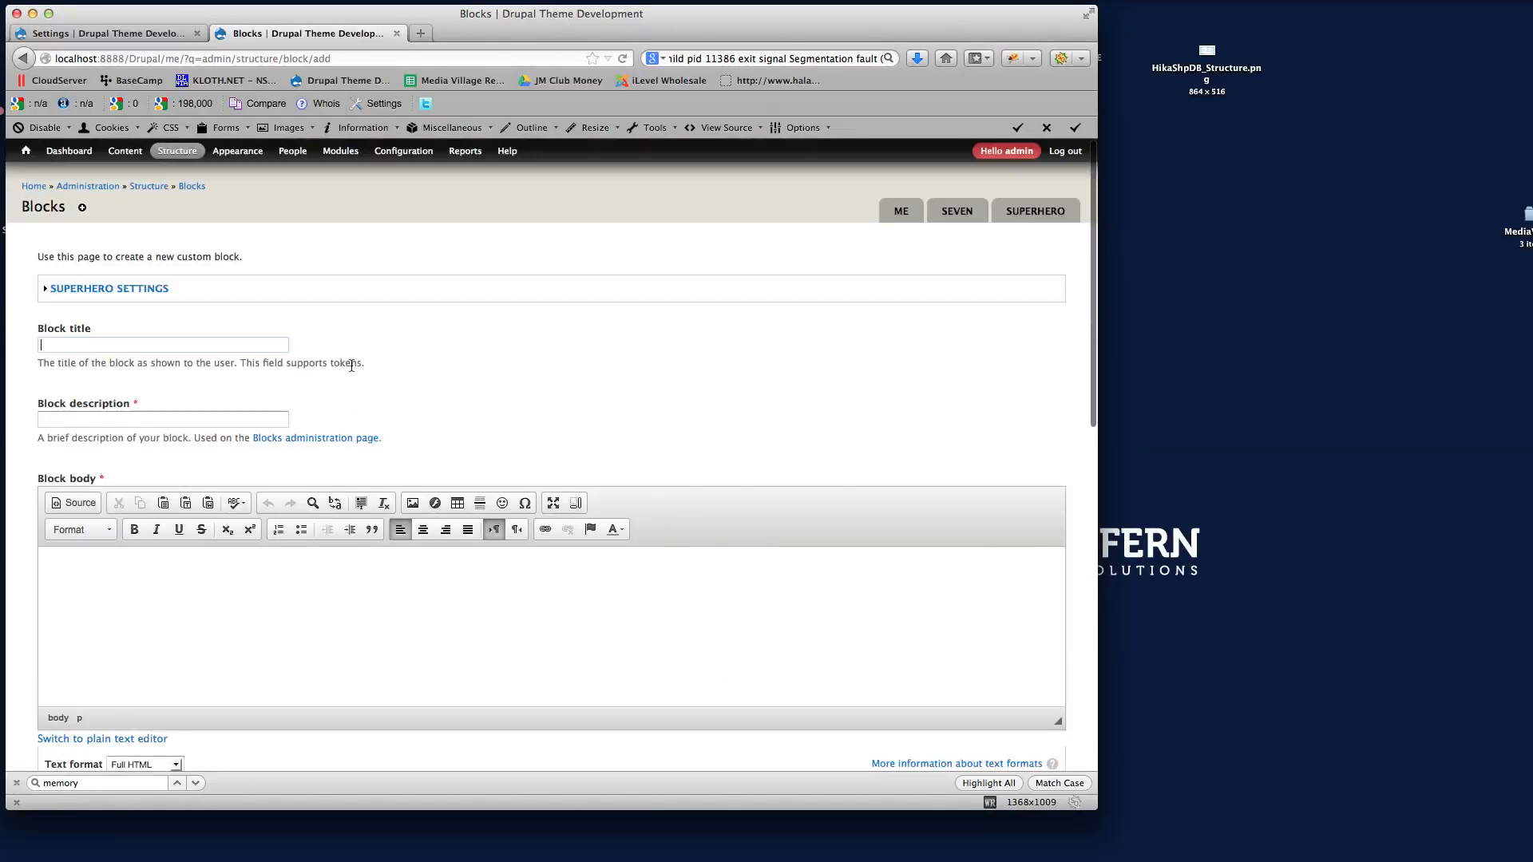
text(Test)
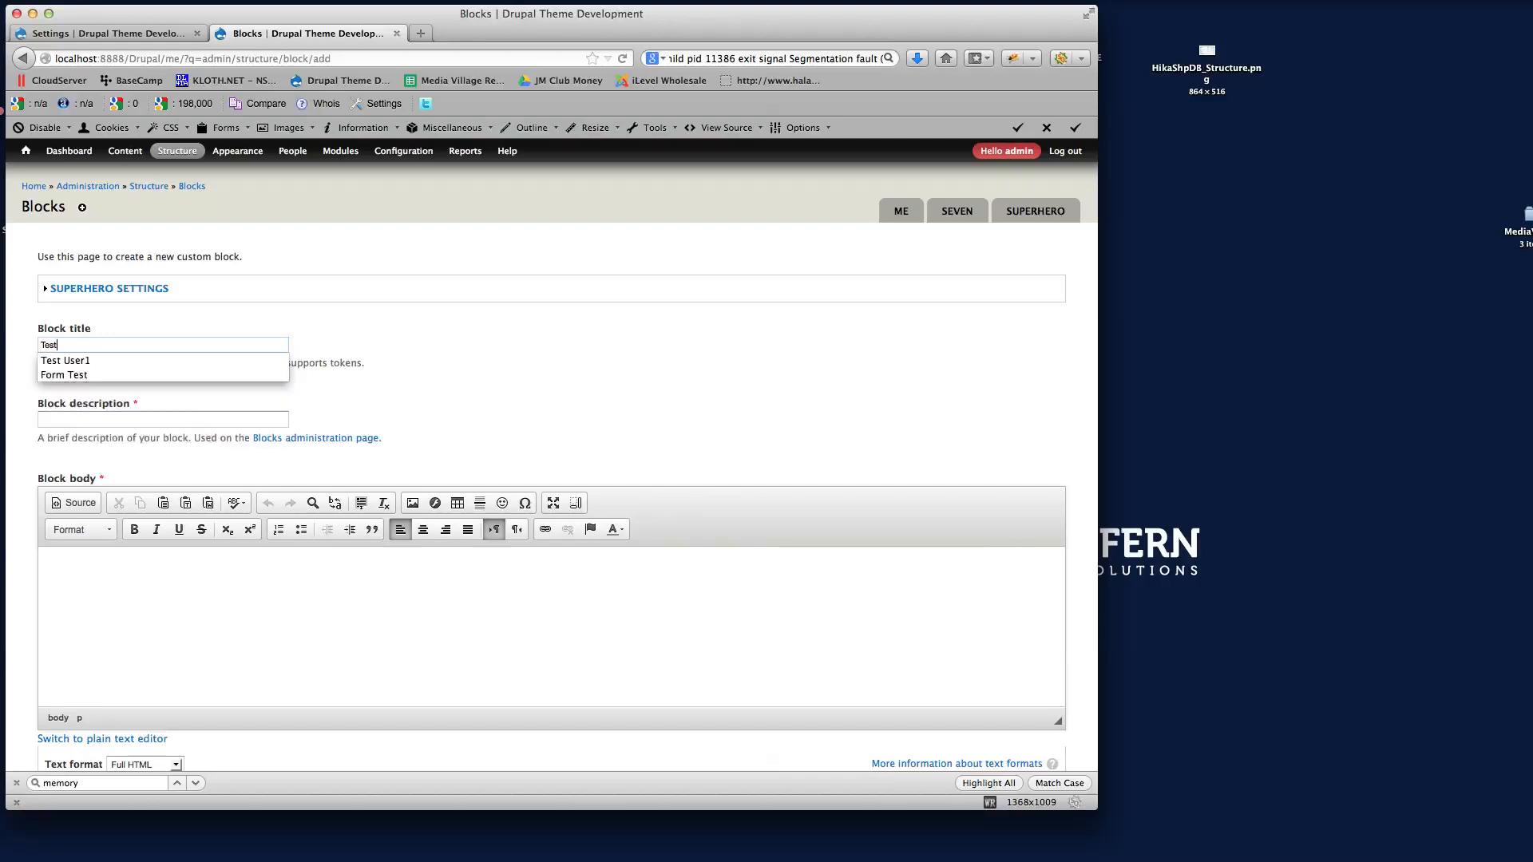
text( Team Section Position 1)
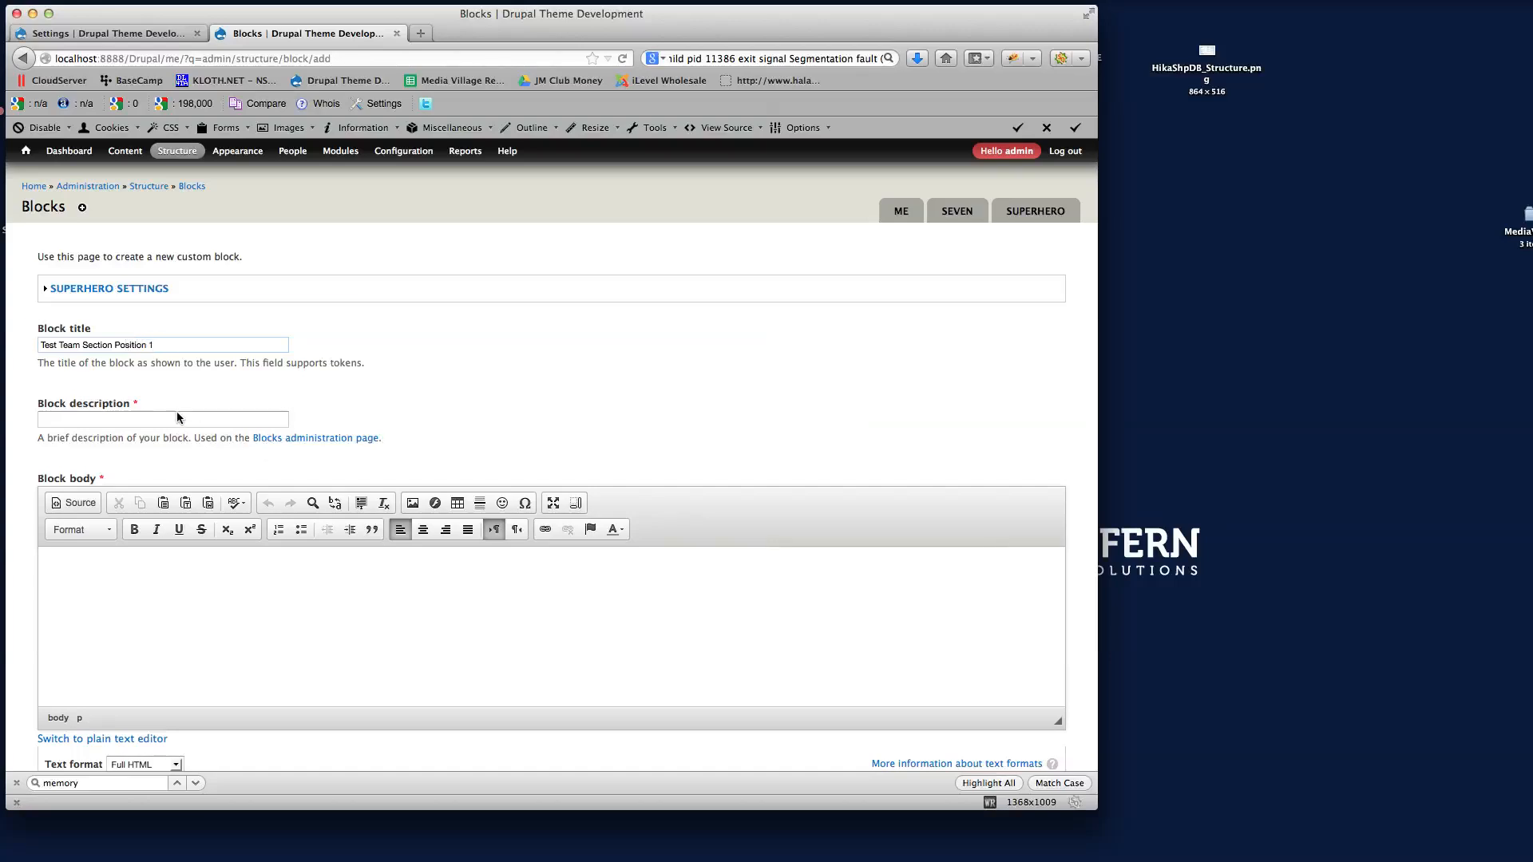
Copy the block title "Test Team Section Position 1" into the block description
scroll(160, 419, down, 1)
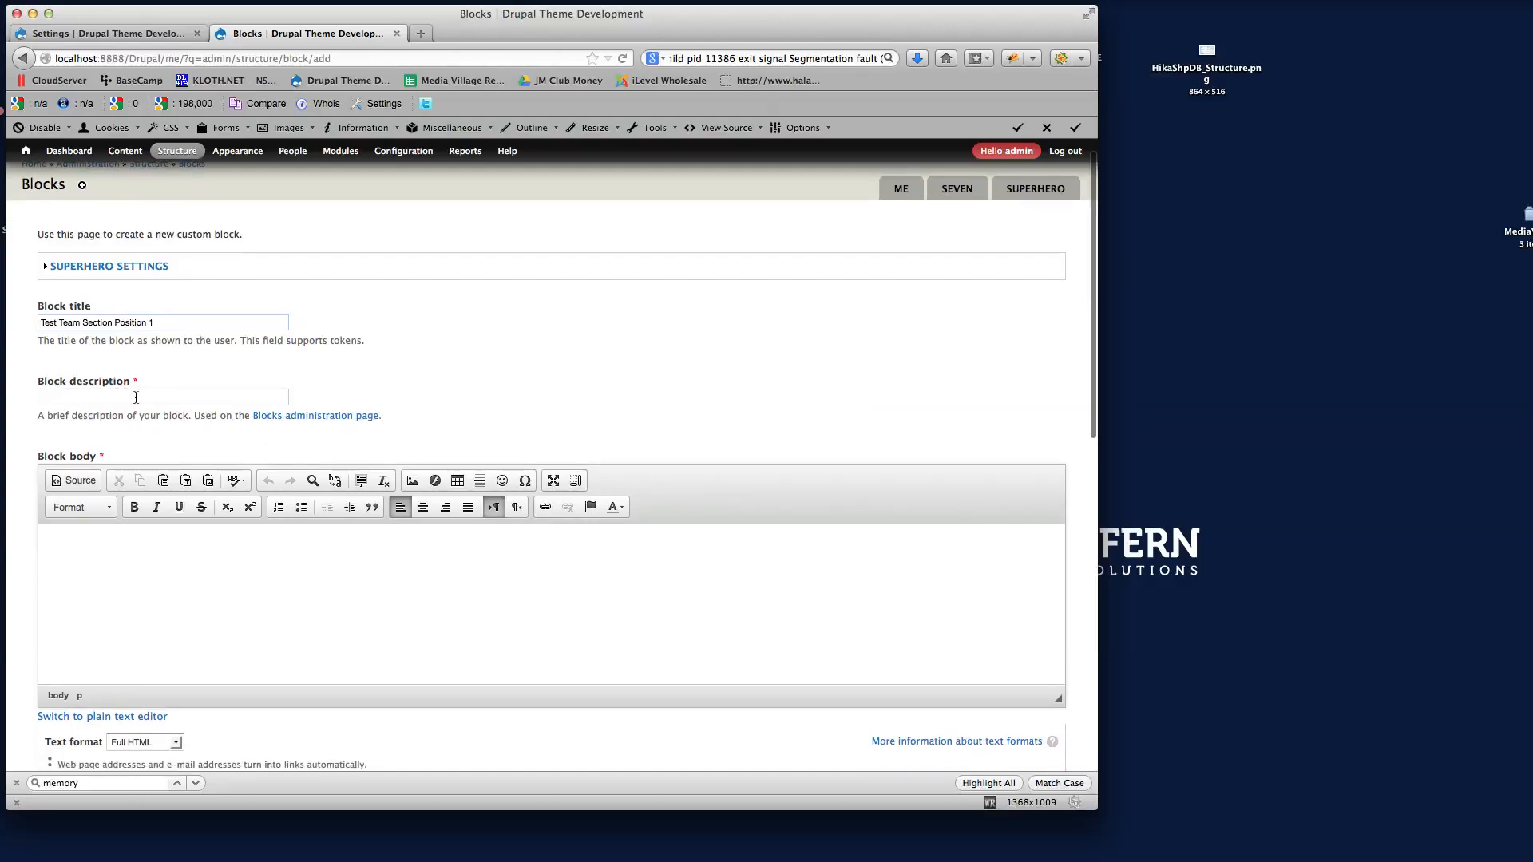
click(136, 396)
drag(166, 324, 40, 323)
drag(200, 322, 39, 322)
key(super+c)
click(79, 397)
key(super+v)
scroll(553, 339, down, 3)
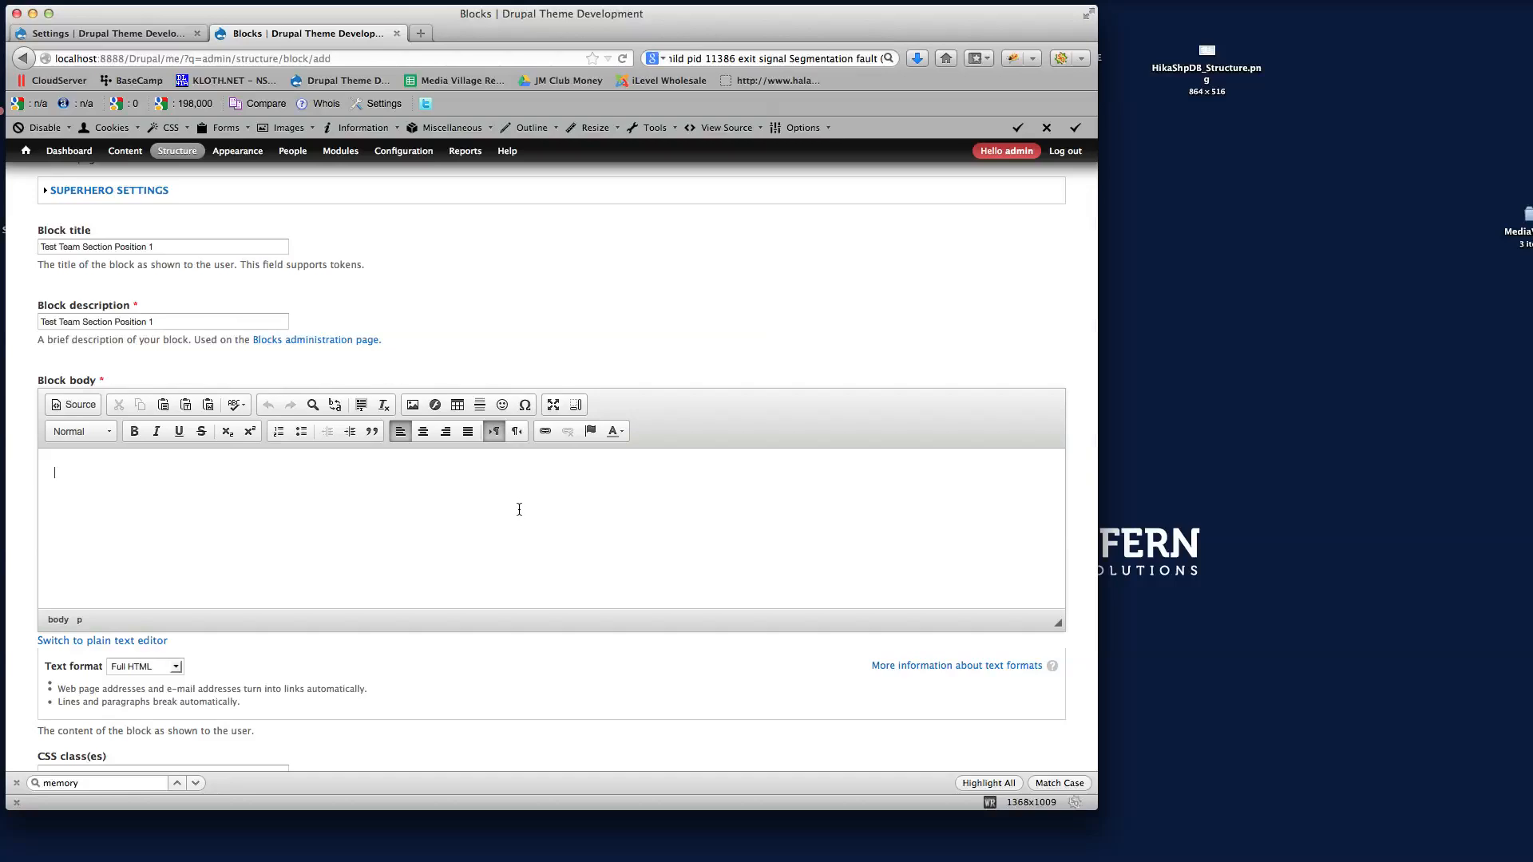
Insert the server image DargnDropLaptop.png into the block body
scroll(480, 514, down, 1)
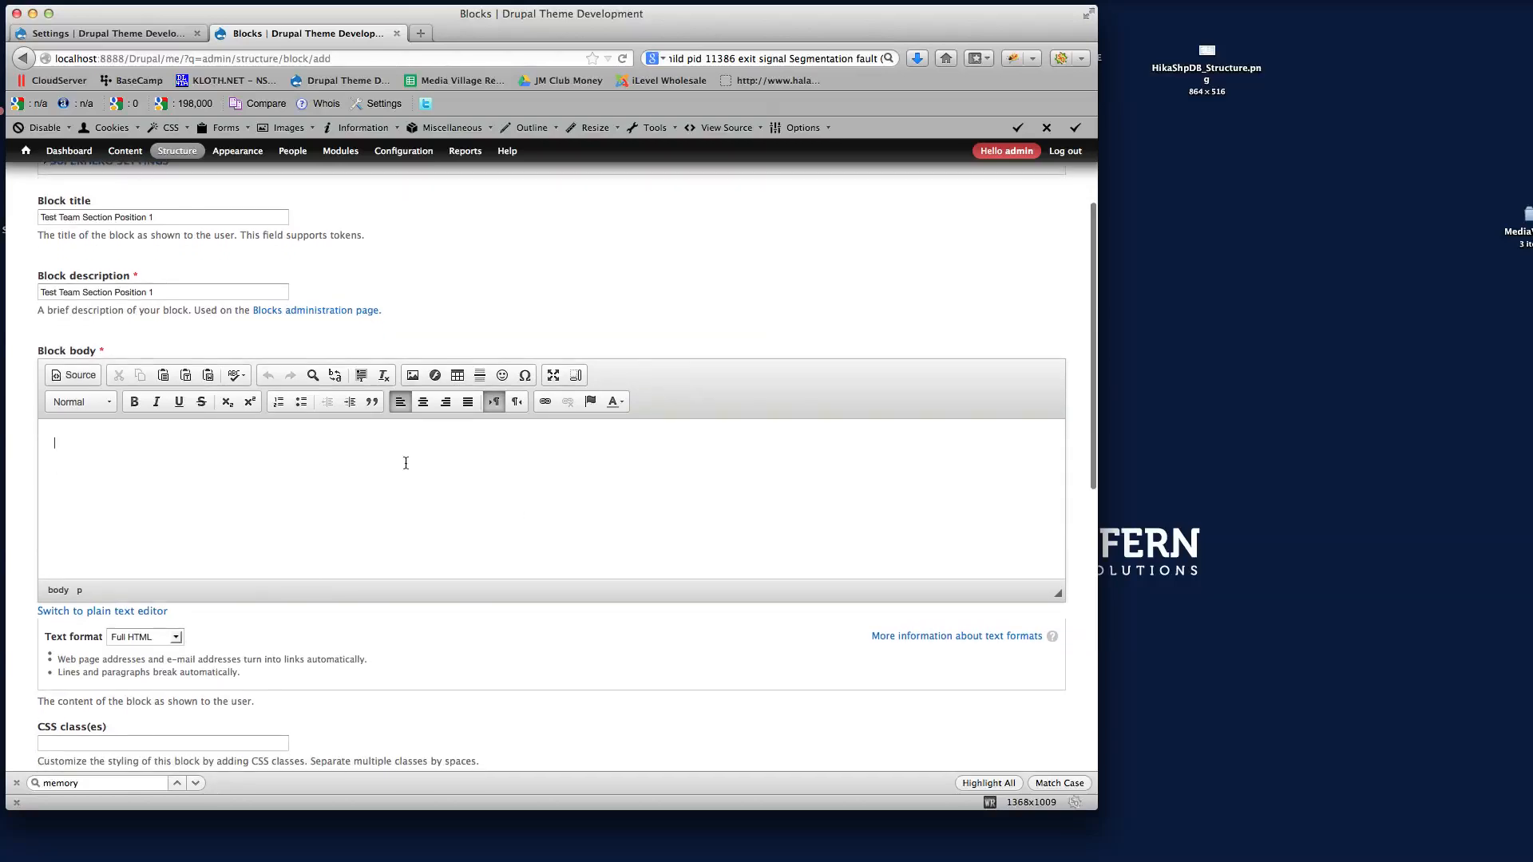
click(413, 375)
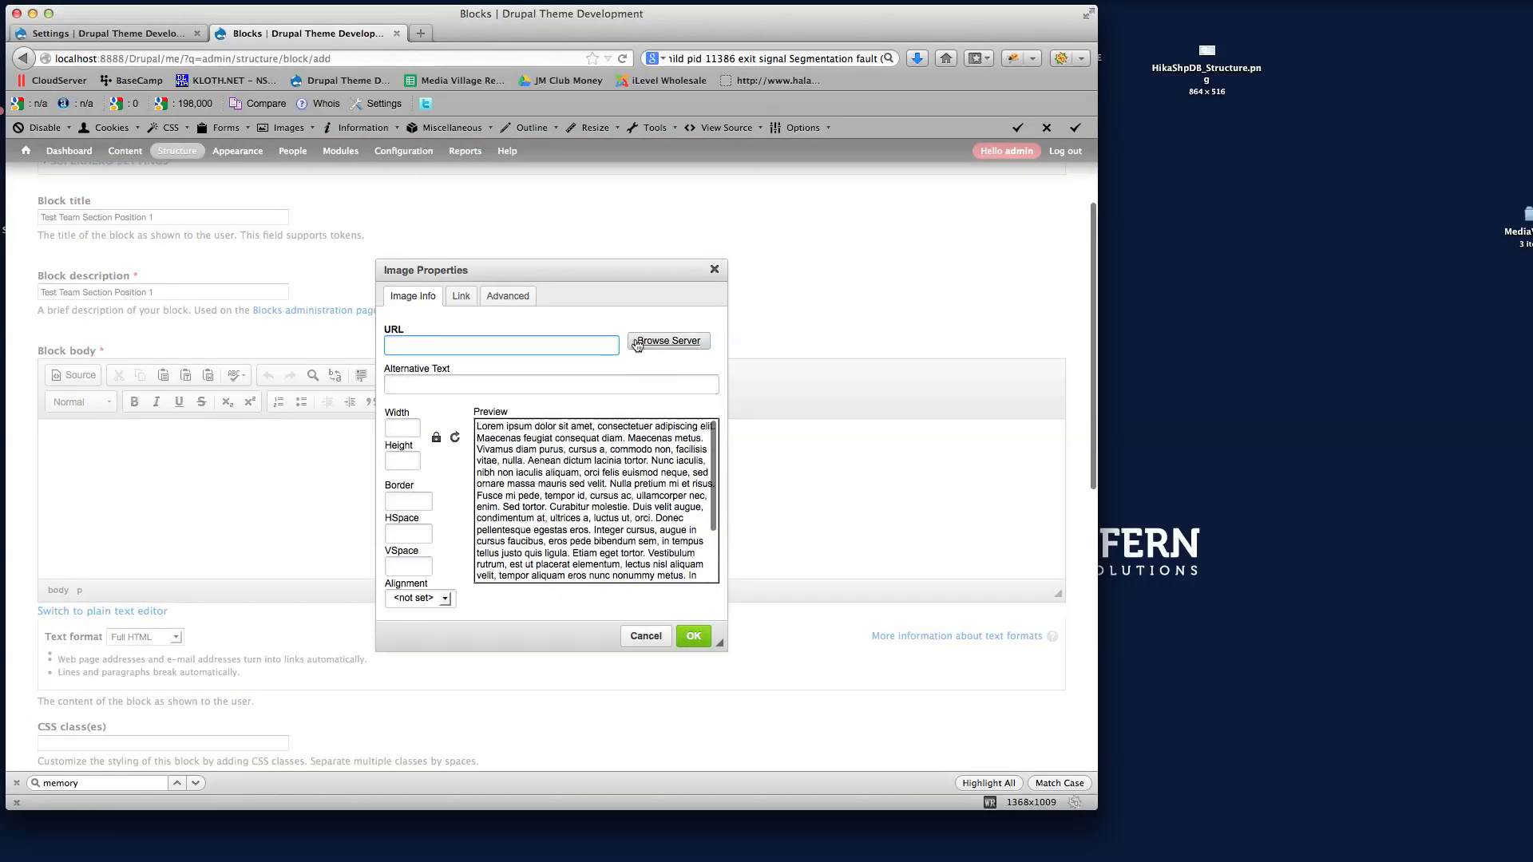
click(668, 341)
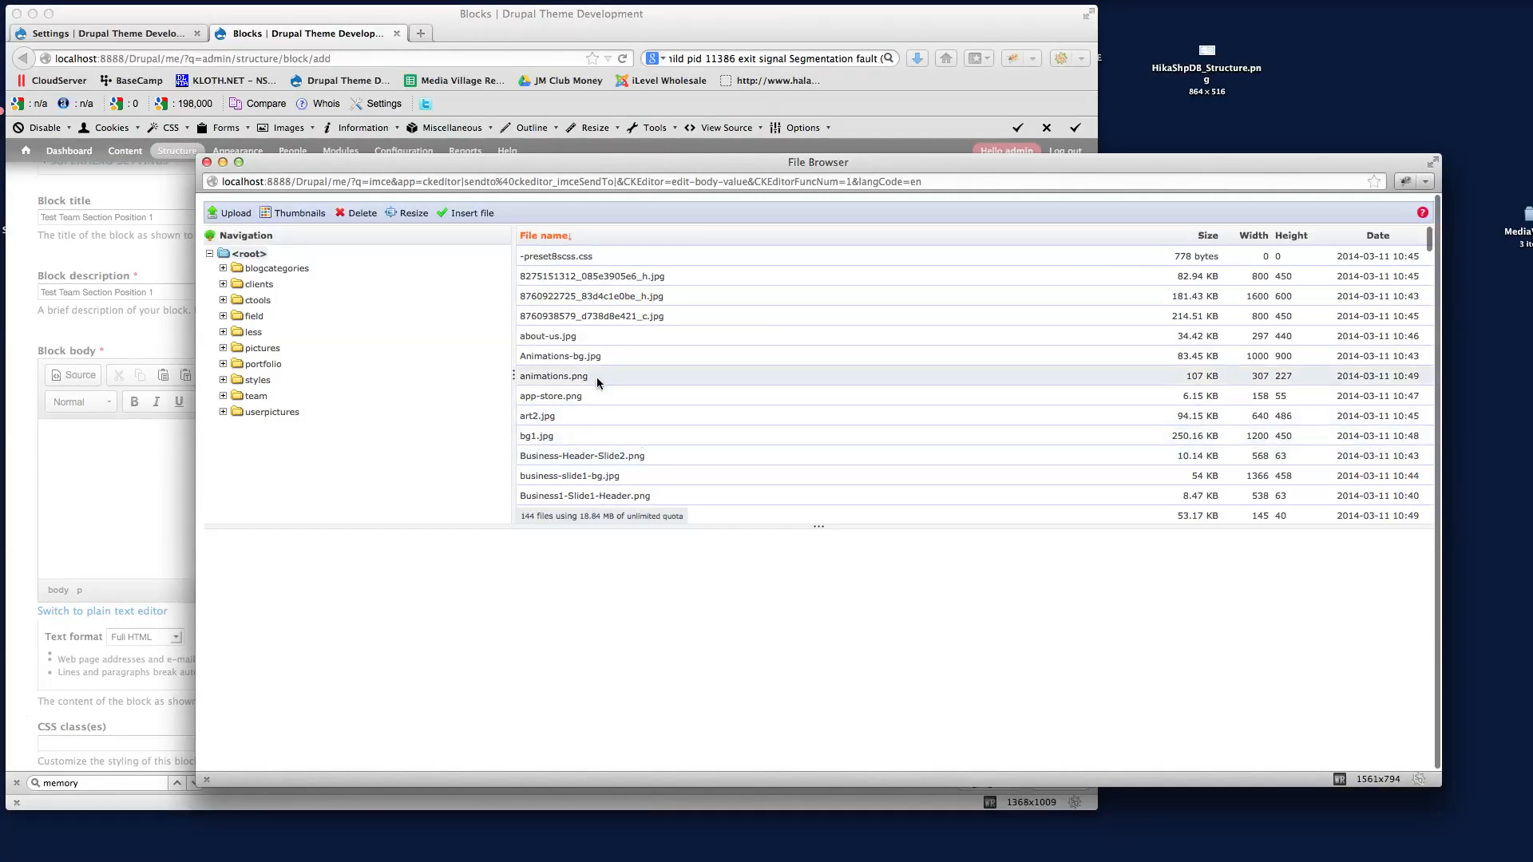
click(568, 358)
click(557, 378)
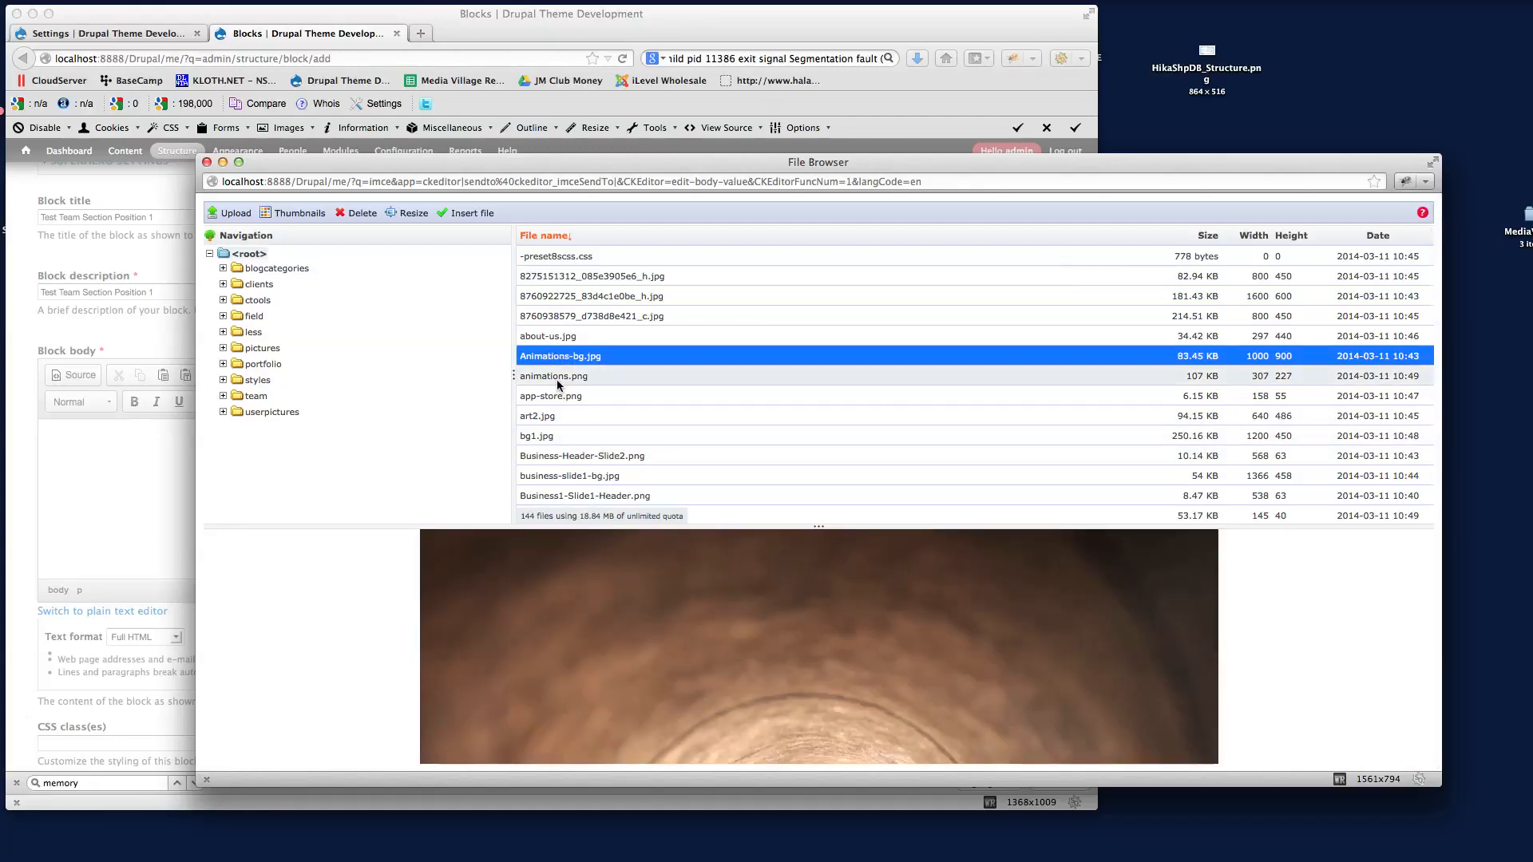
click(556, 396)
scroll(575, 447, down, 3)
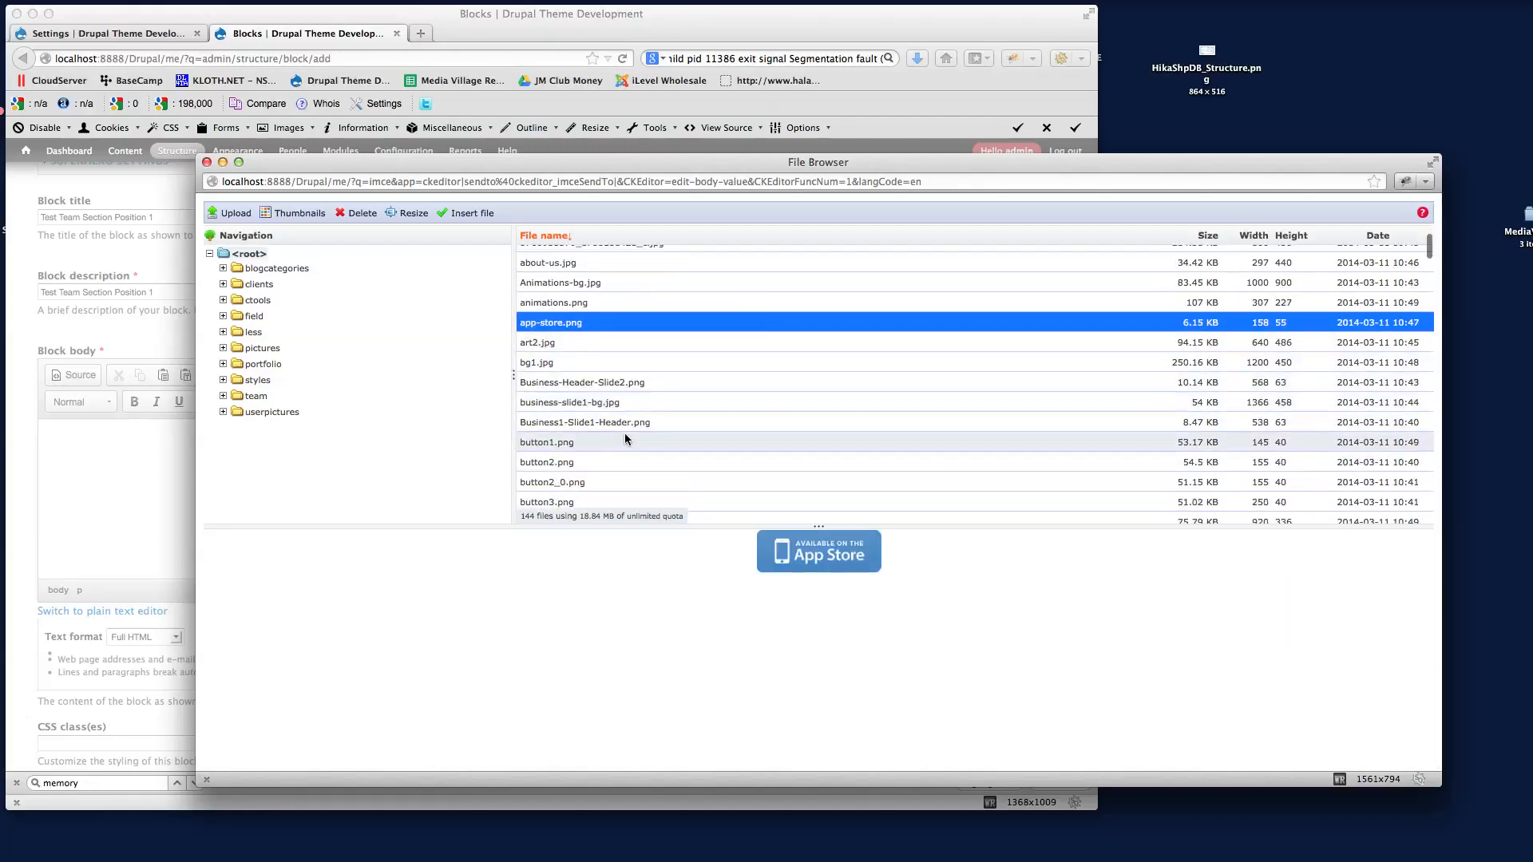
click(563, 391)
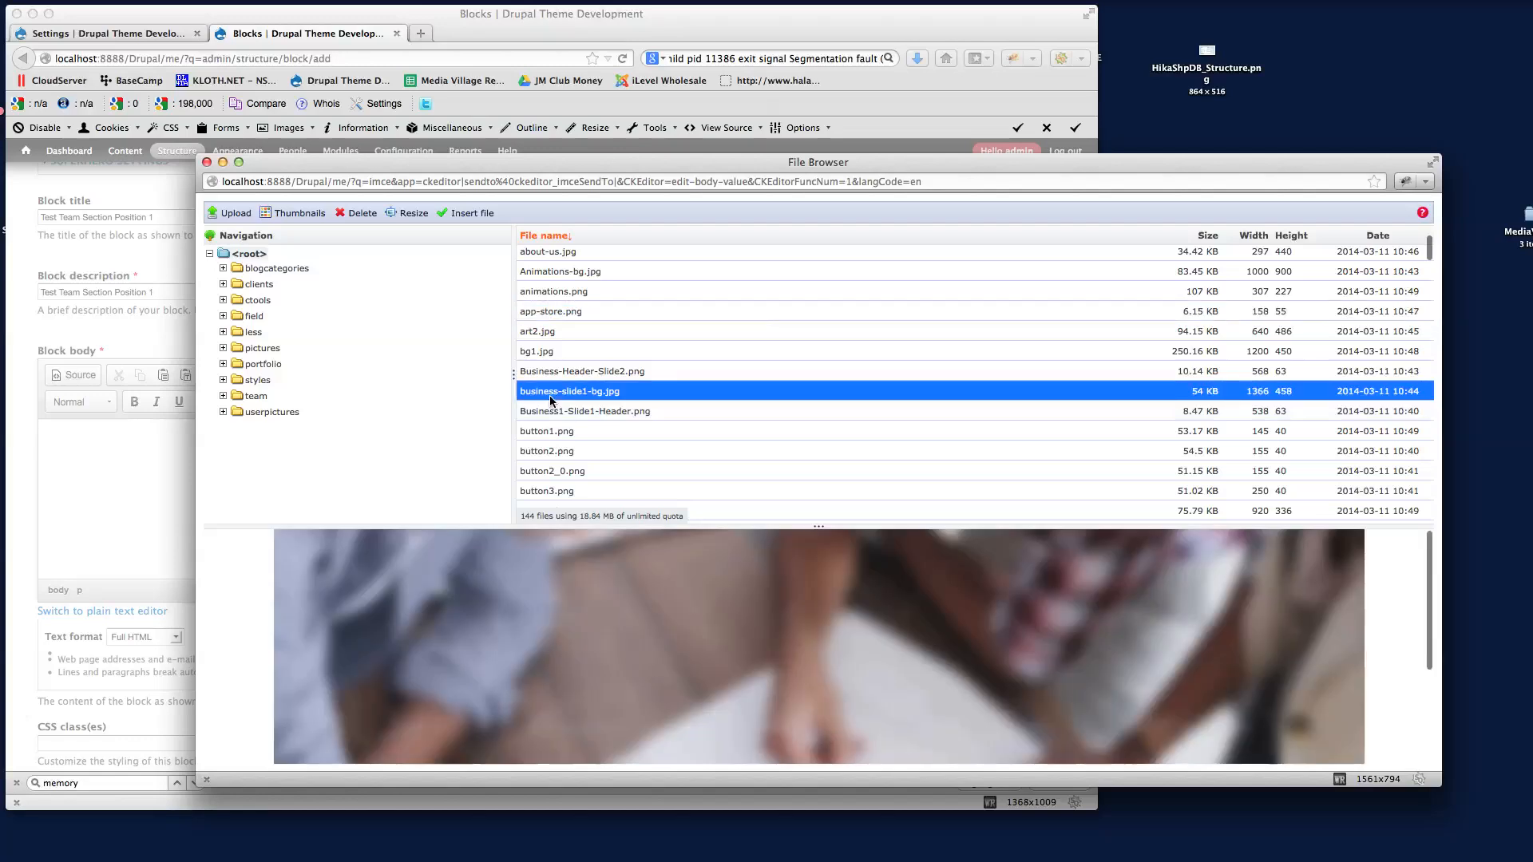
scroll(654, 434, down, 5)
click(559, 419)
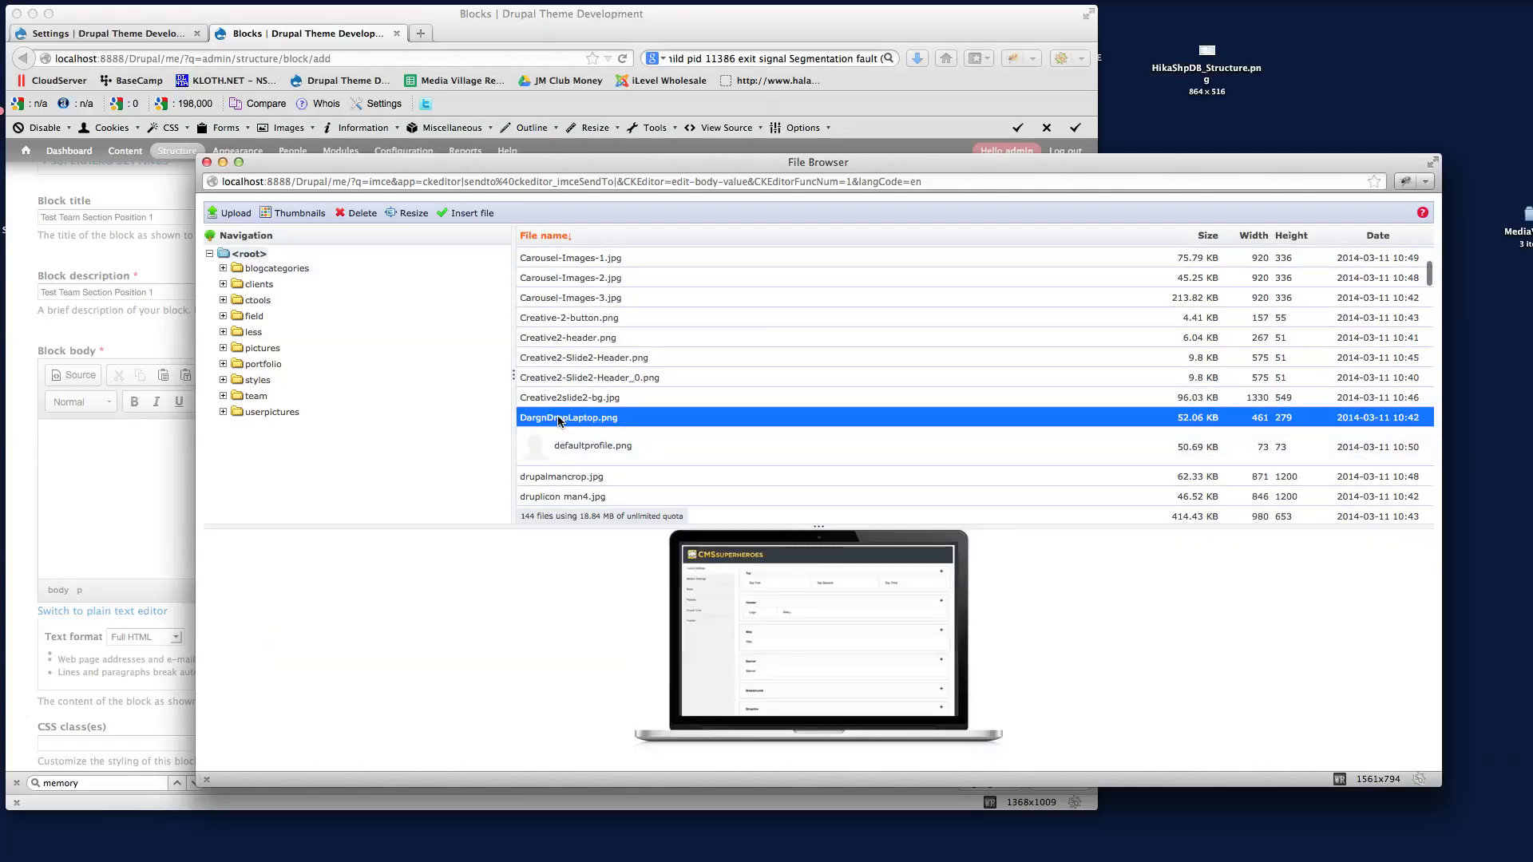
click(448, 215)
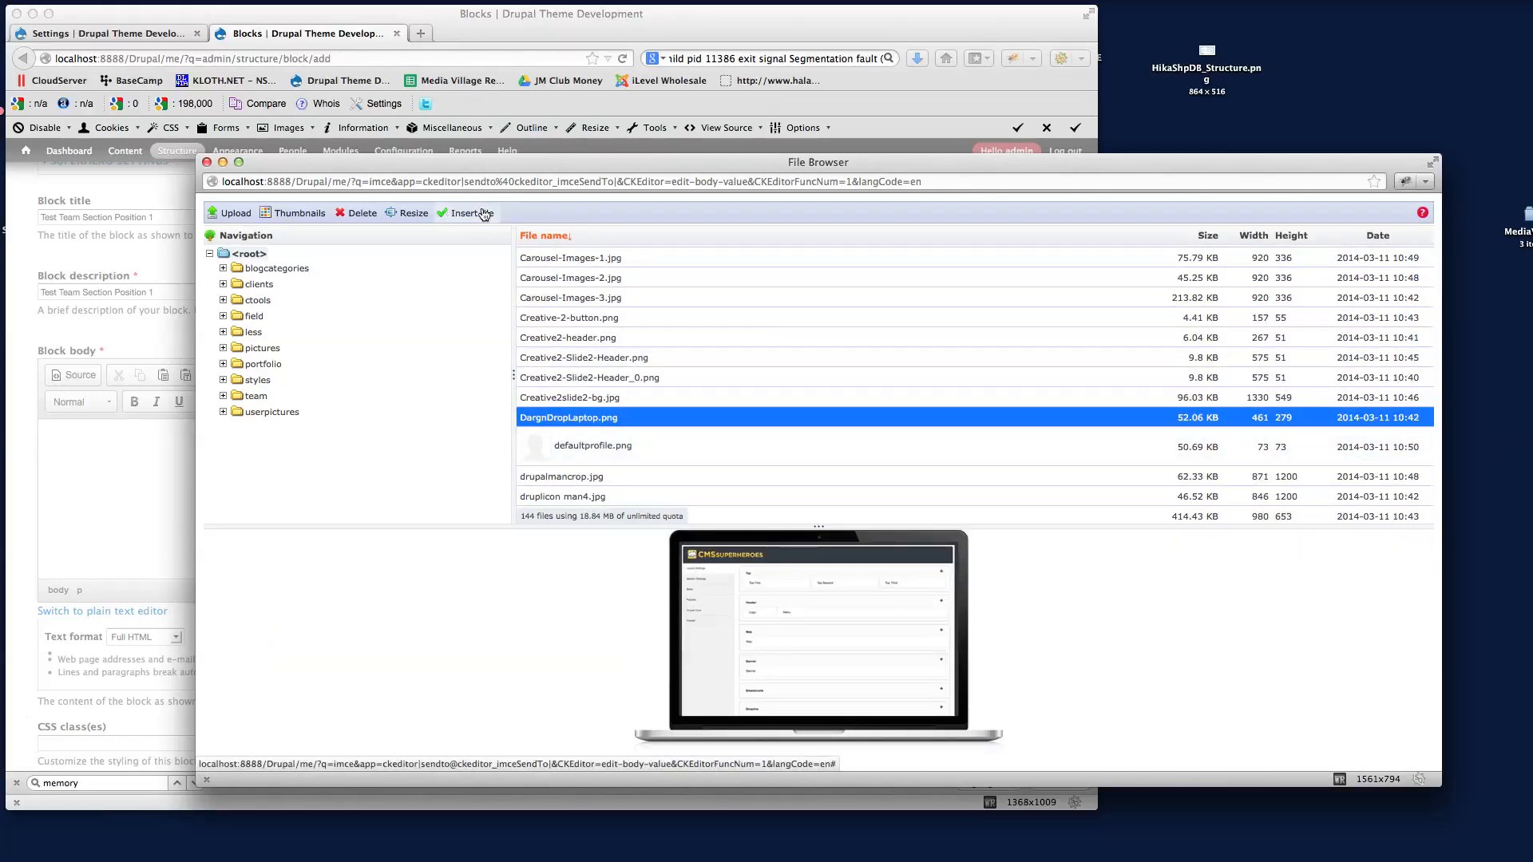
click(692, 638)
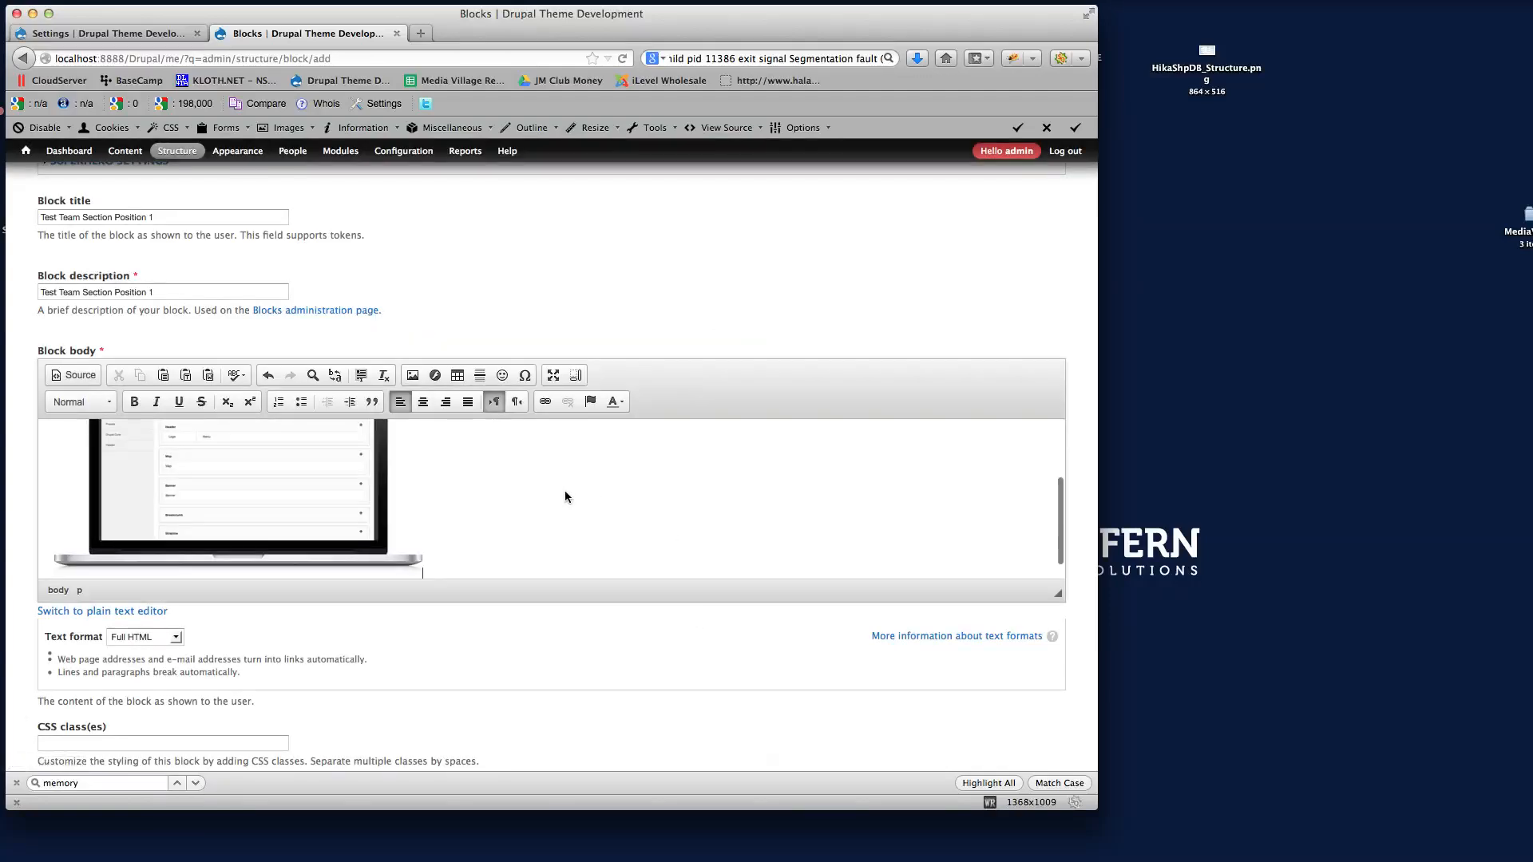
scroll(574, 537, up, 4)
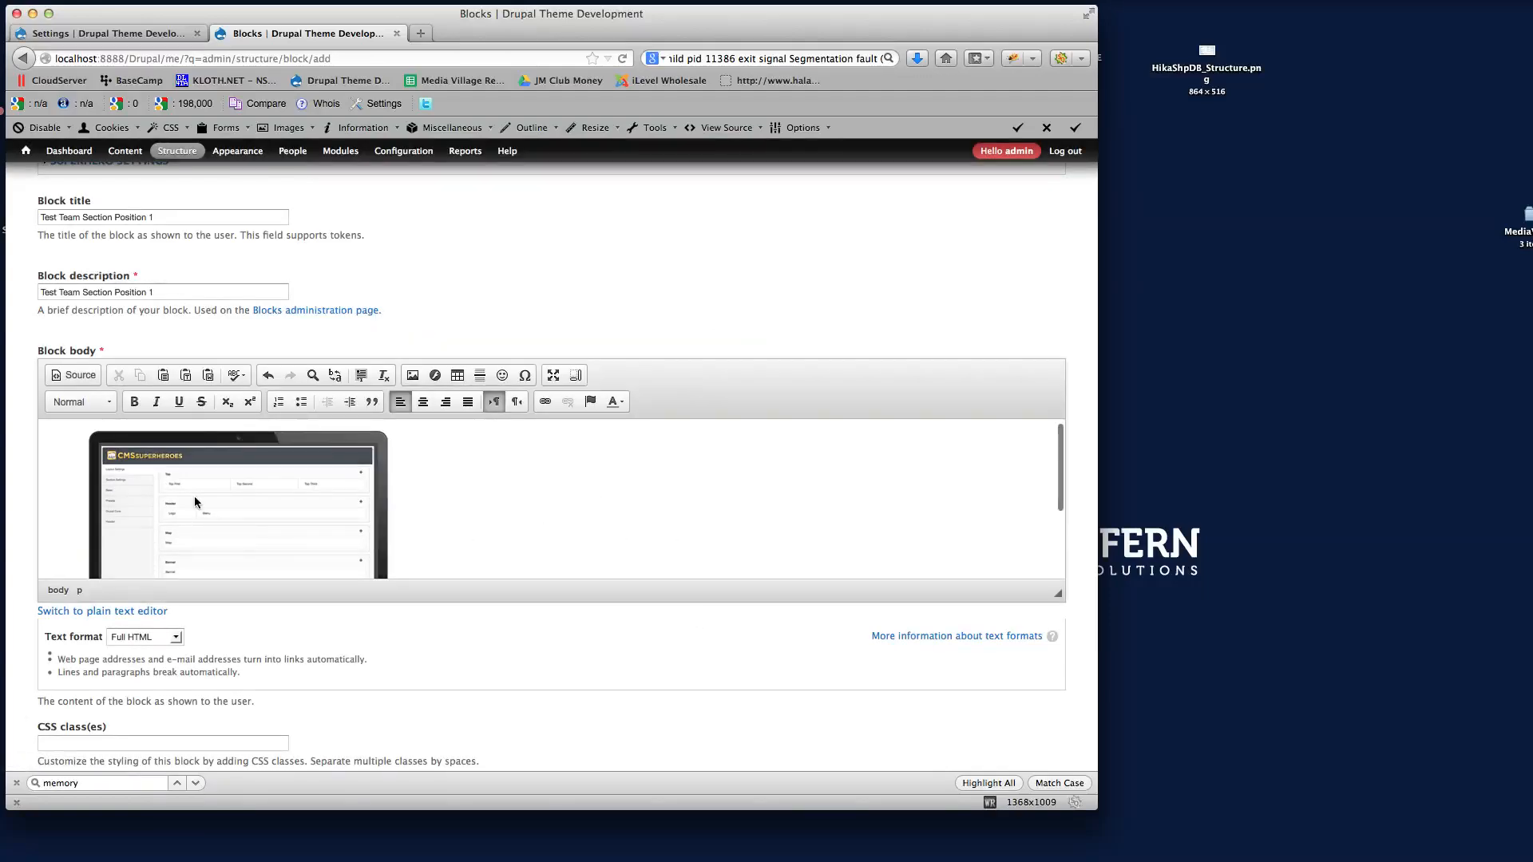
Assign the block to the Team First region of the default theme Me
scroll(672, 507, down, 3)
scroll(677, 643, down, 4)
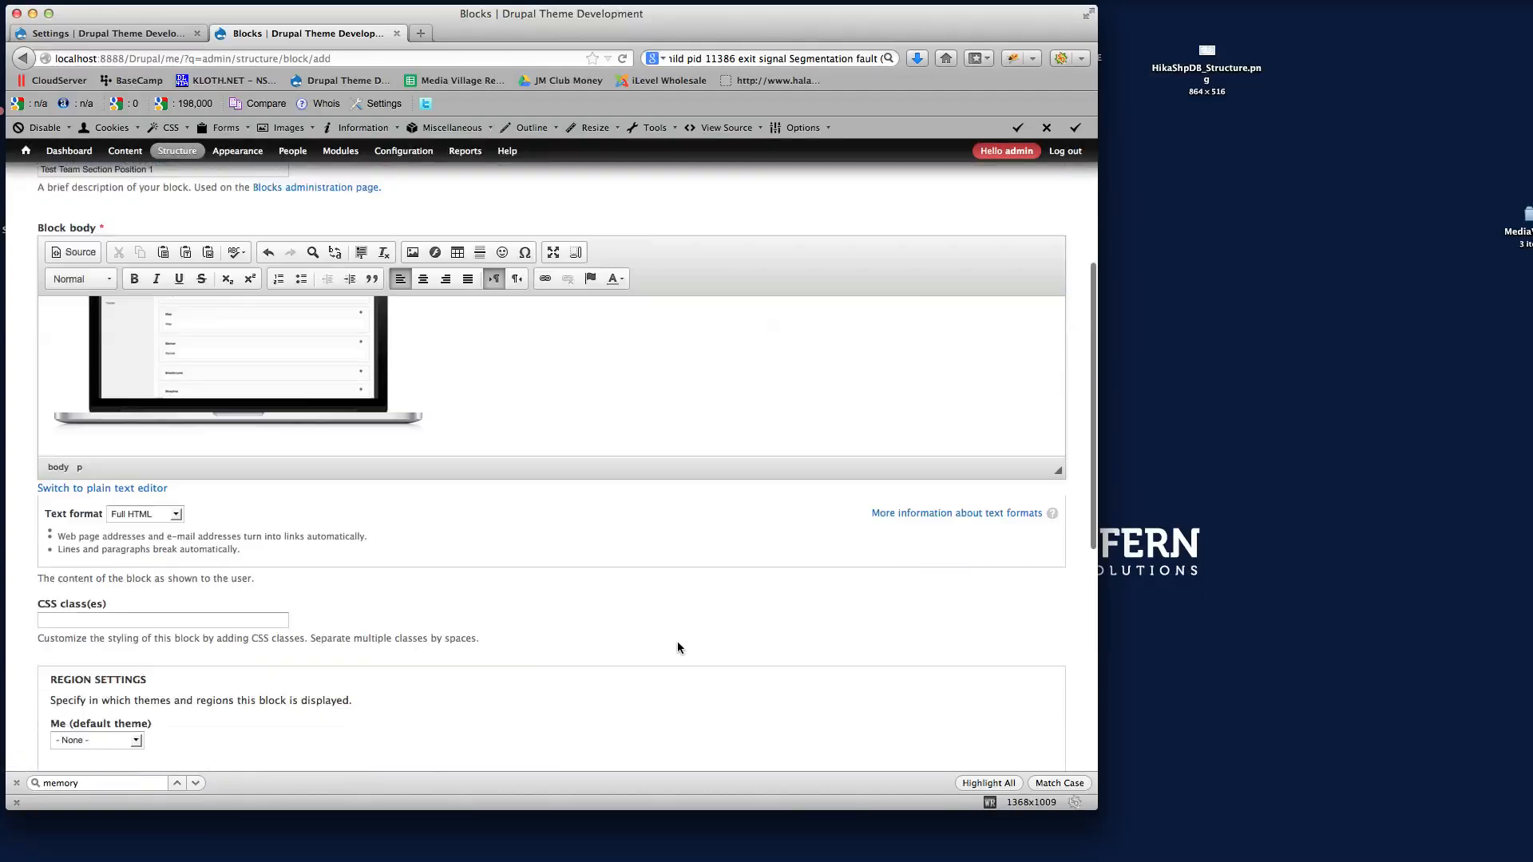
scroll(677, 647, down, 3)
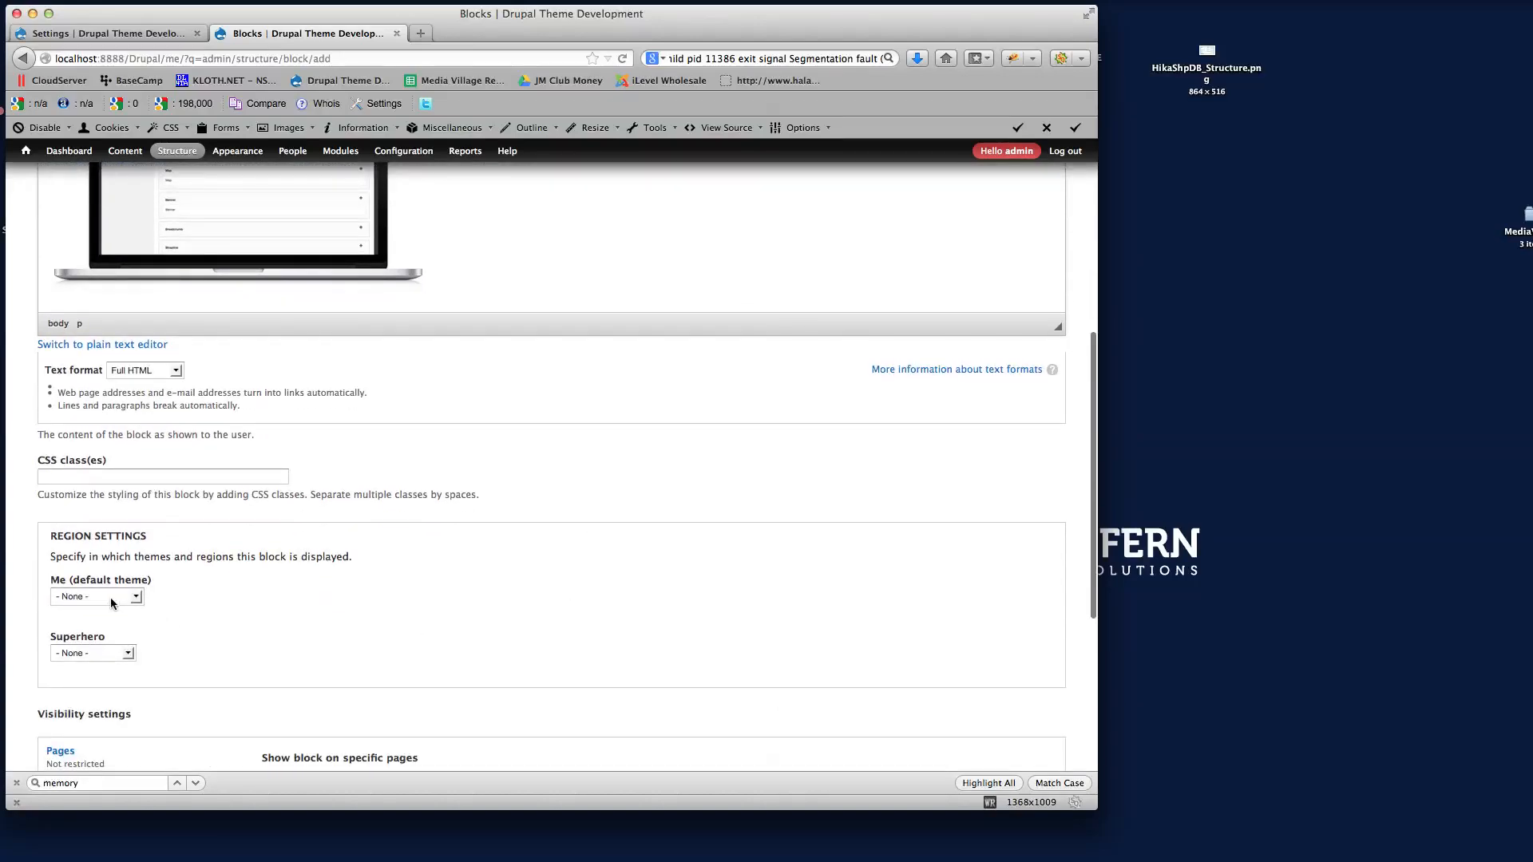
click(136, 596)
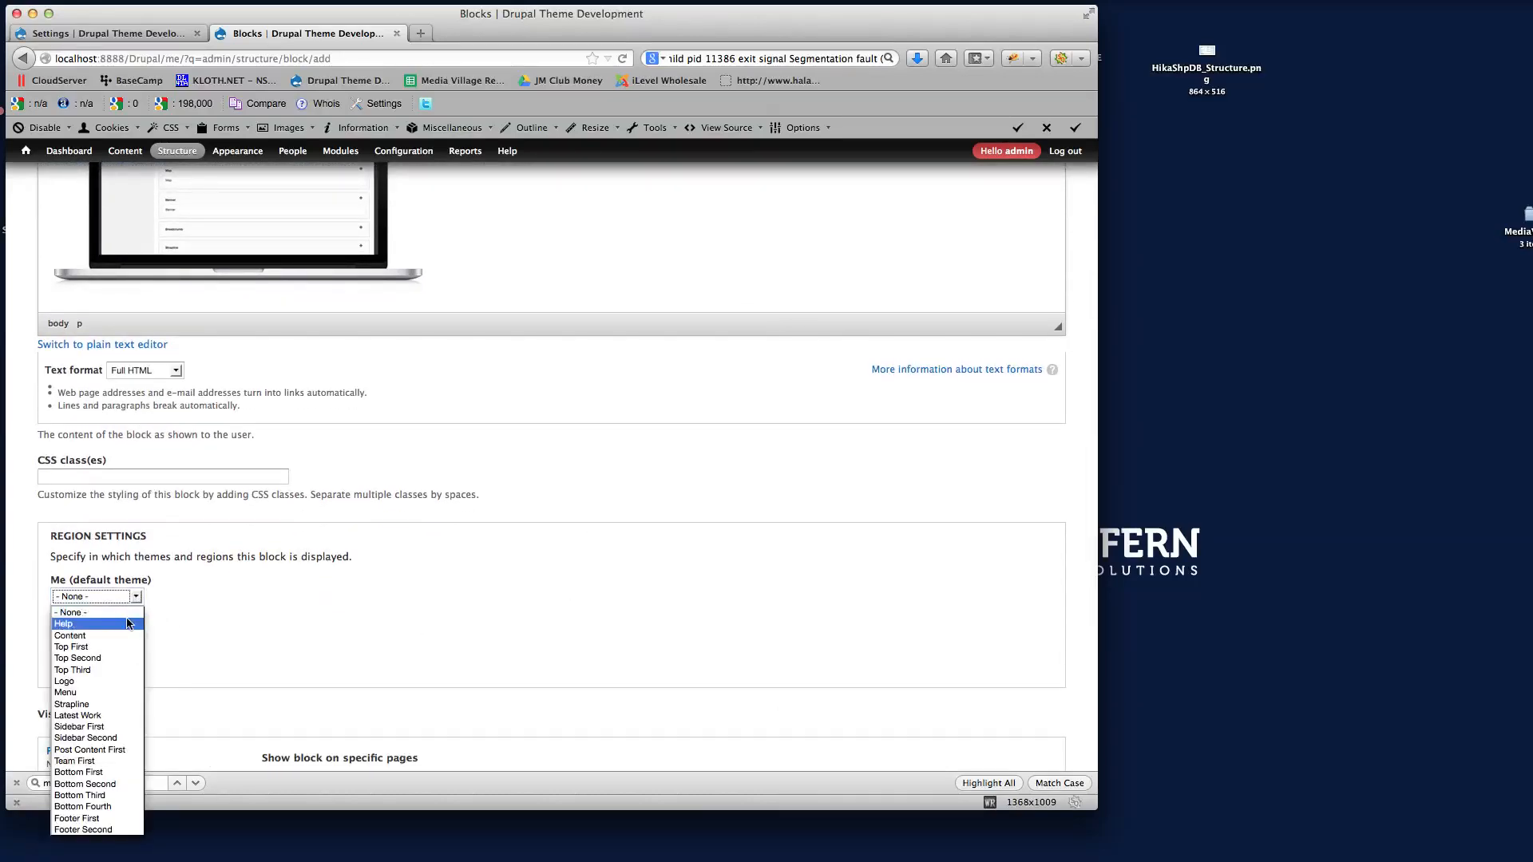
scroll(107, 734, down, 5)
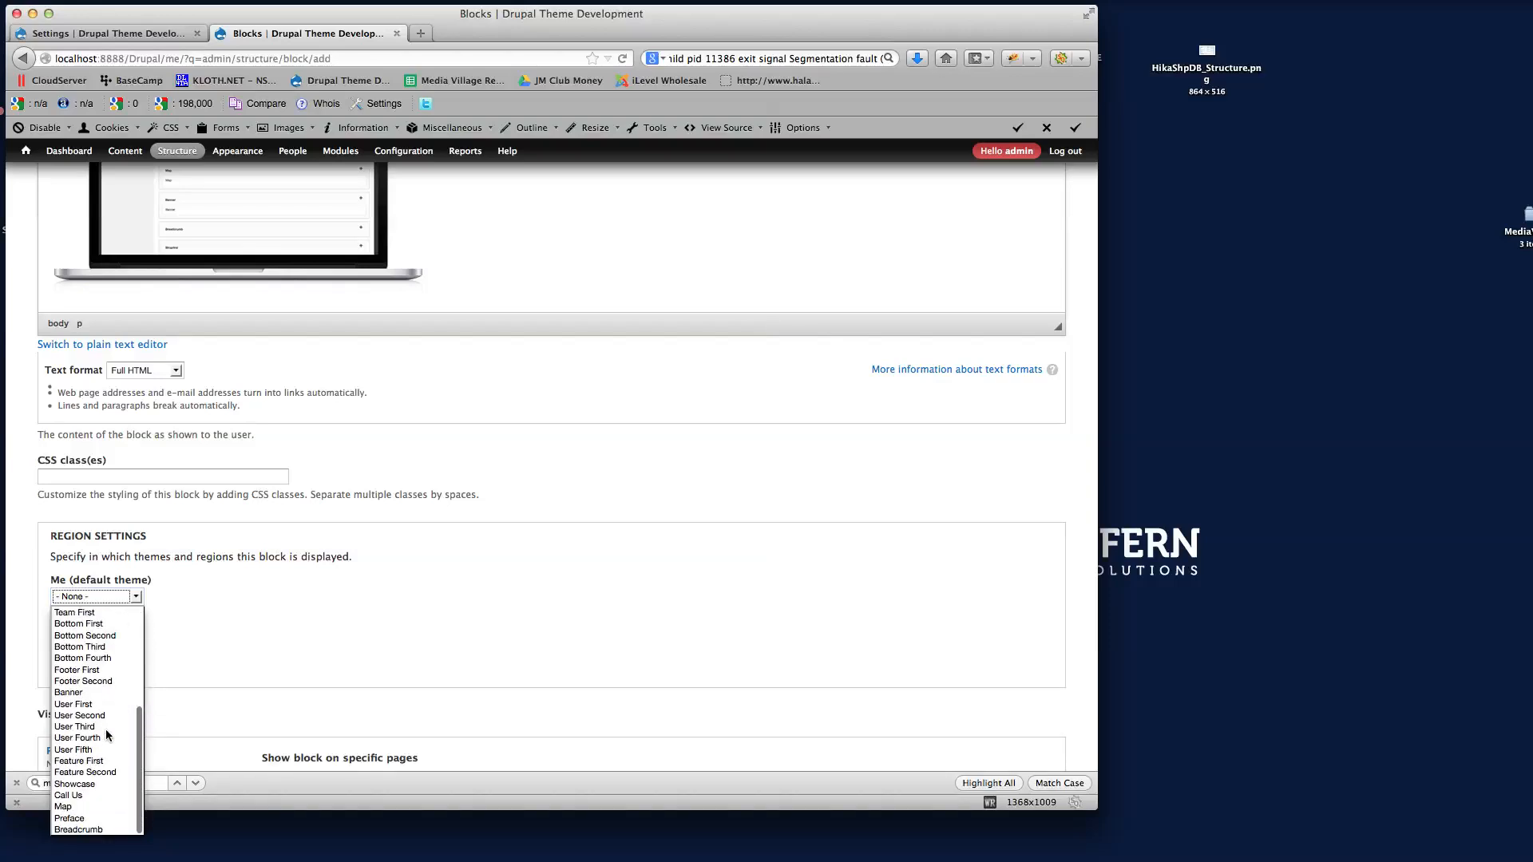
scroll(108, 734, up, 5)
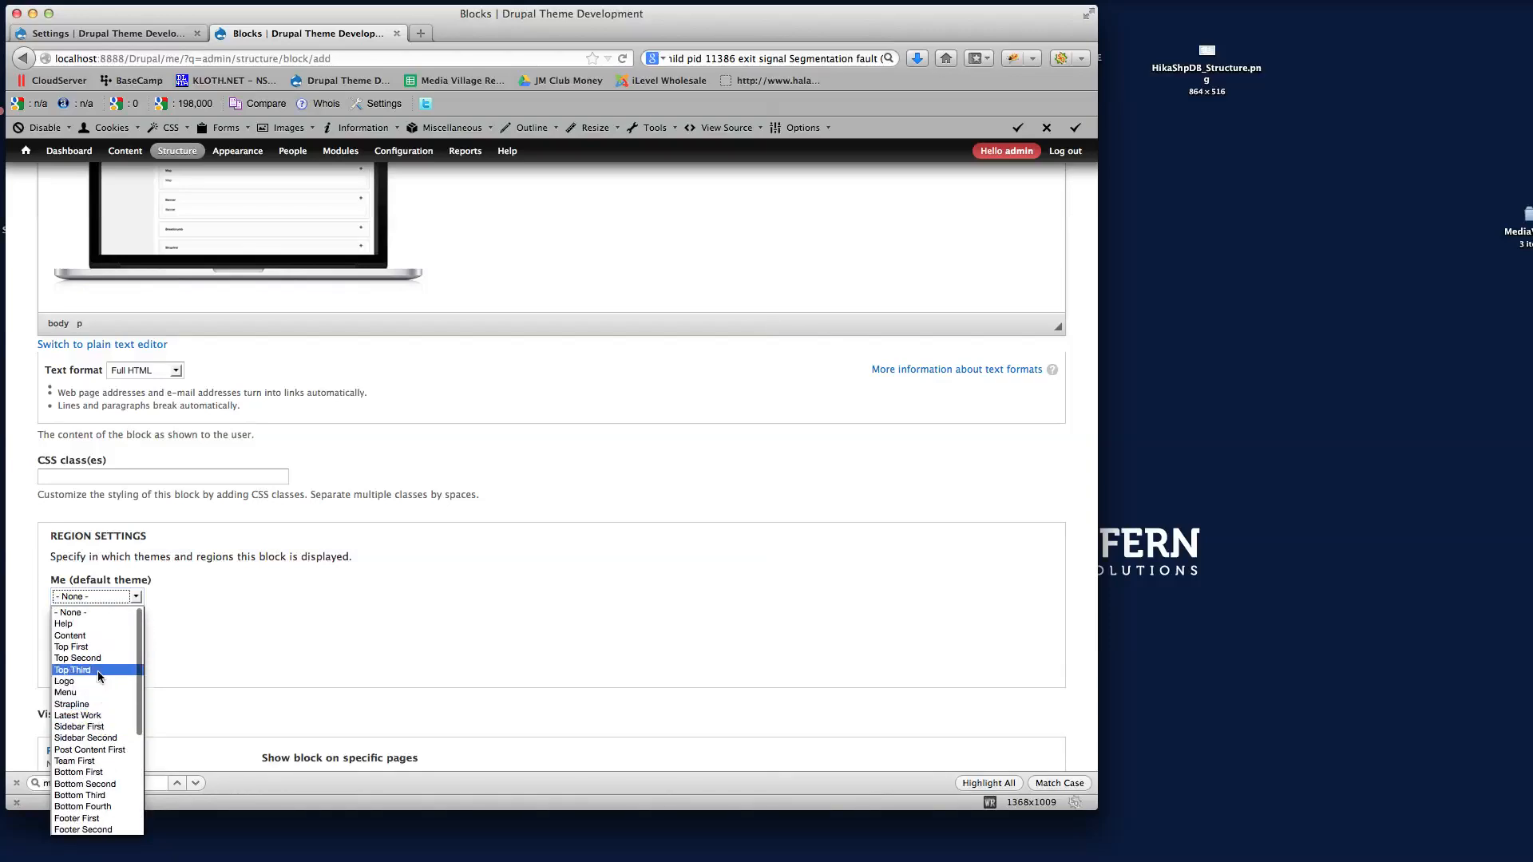
click(100, 761)
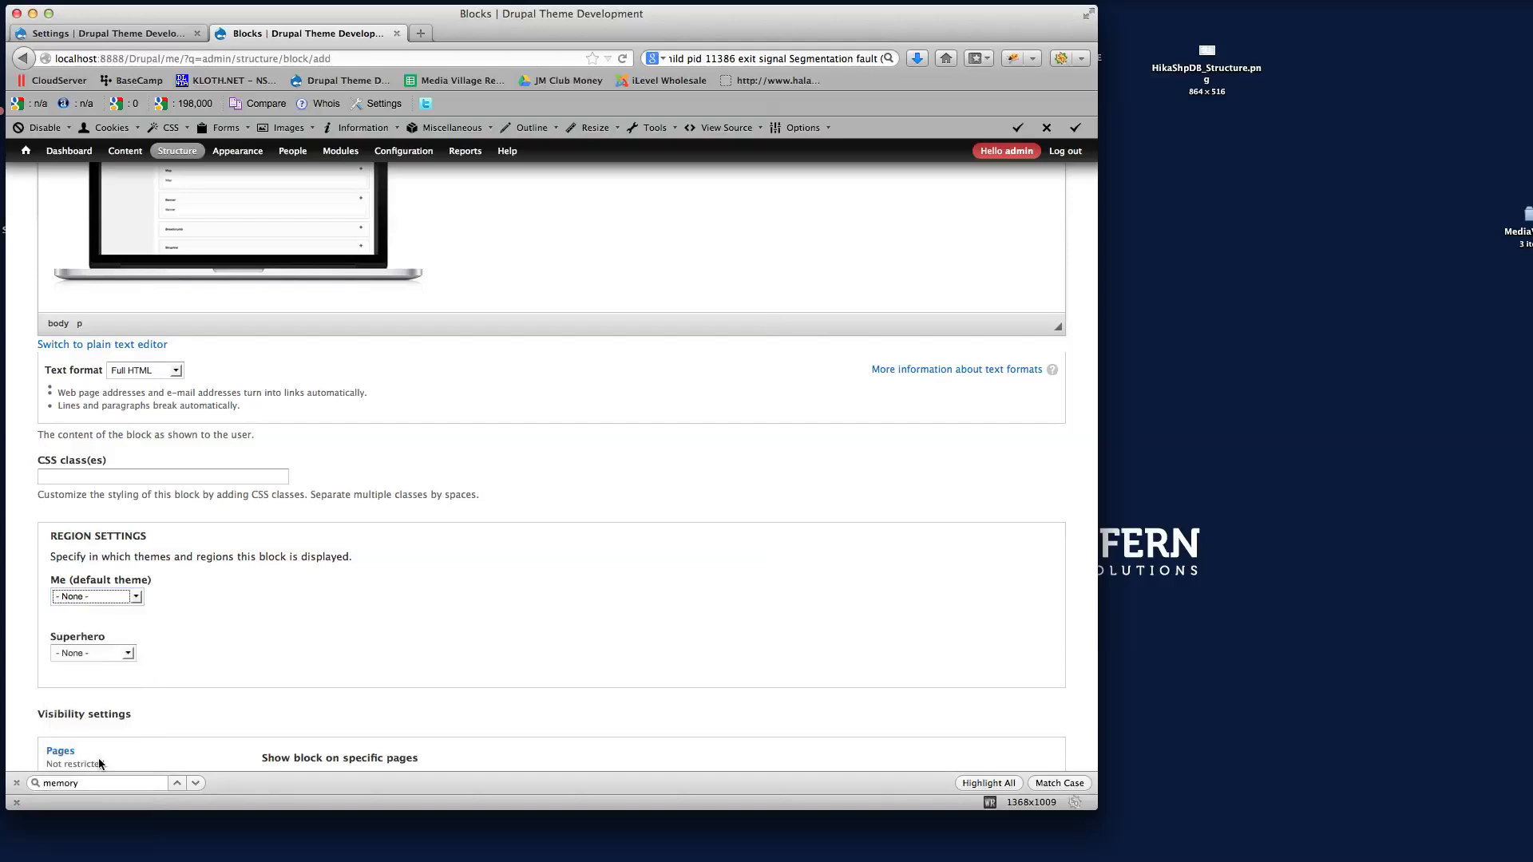
Limit the block's visibility to the listed page node/95
scroll(471, 570, down, 5)
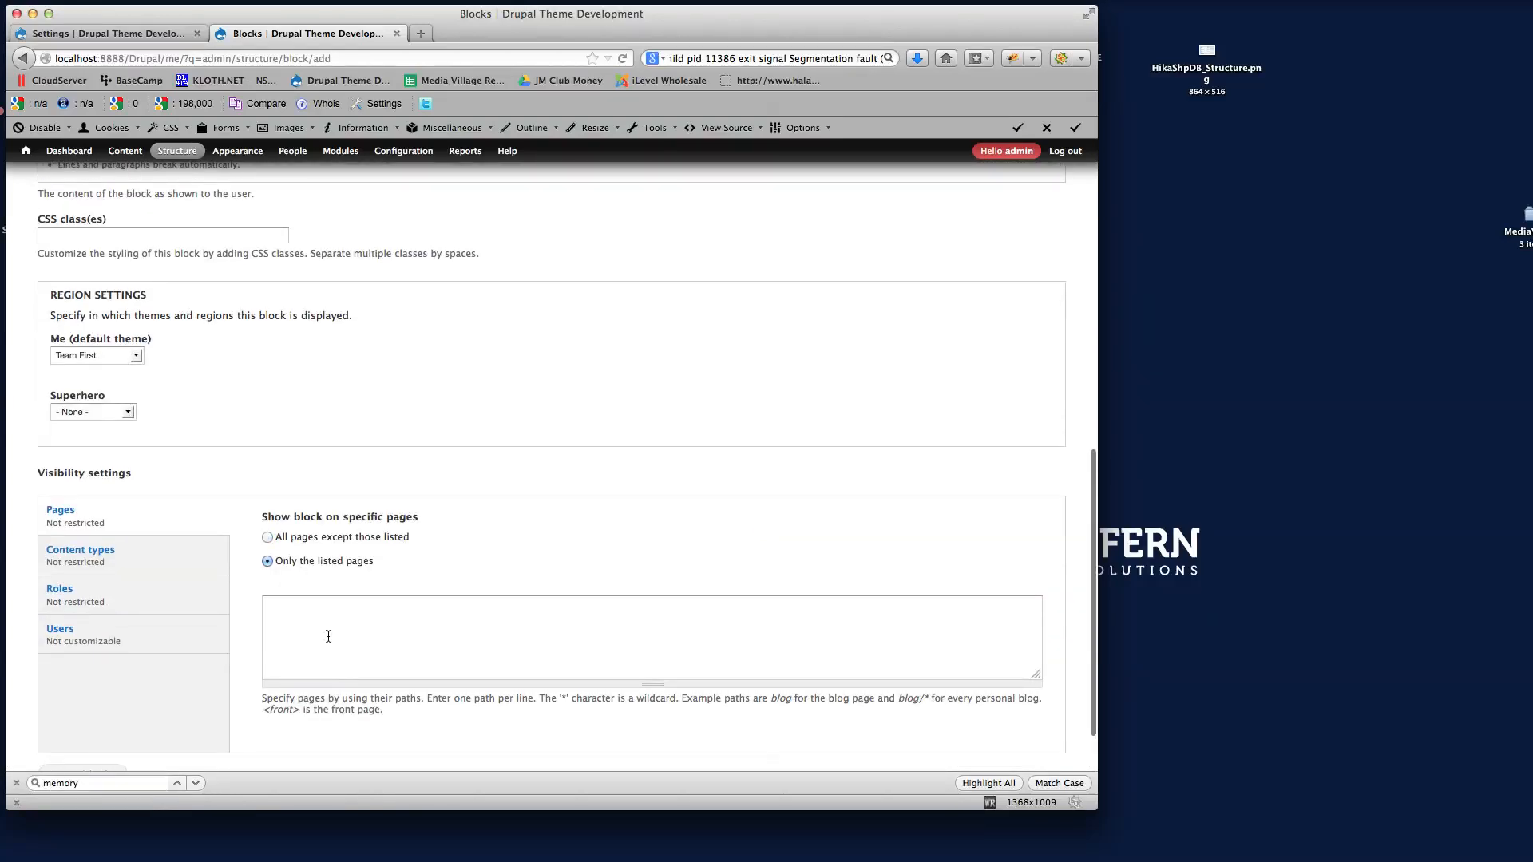
click(328, 636)
text(node/95)
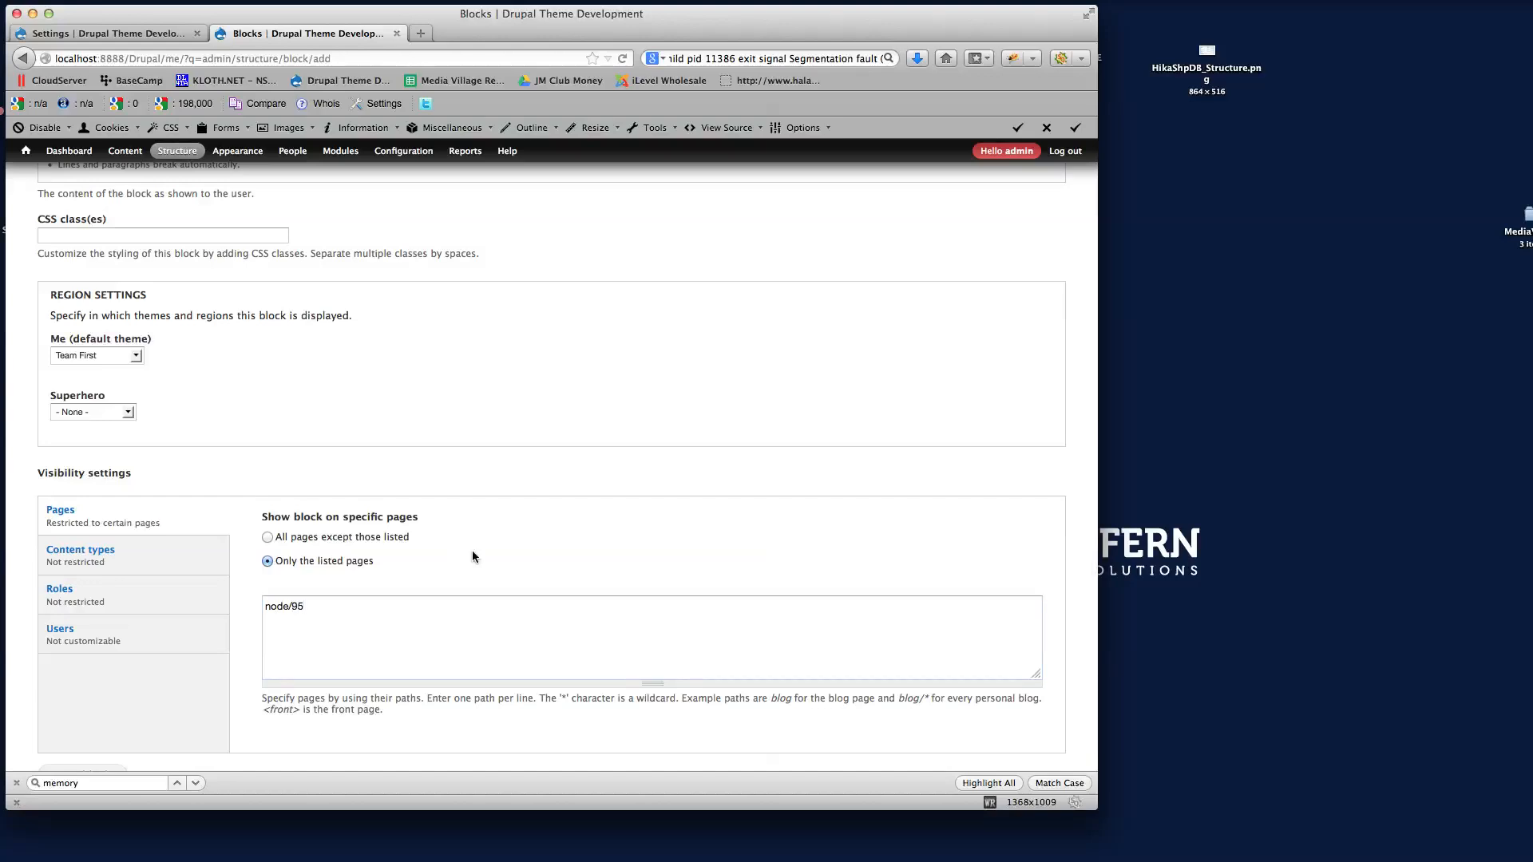
In the block's Superhero settings, choose the flipInY animation with a duration of 2 seconds
scroll(472, 553, up, 15)
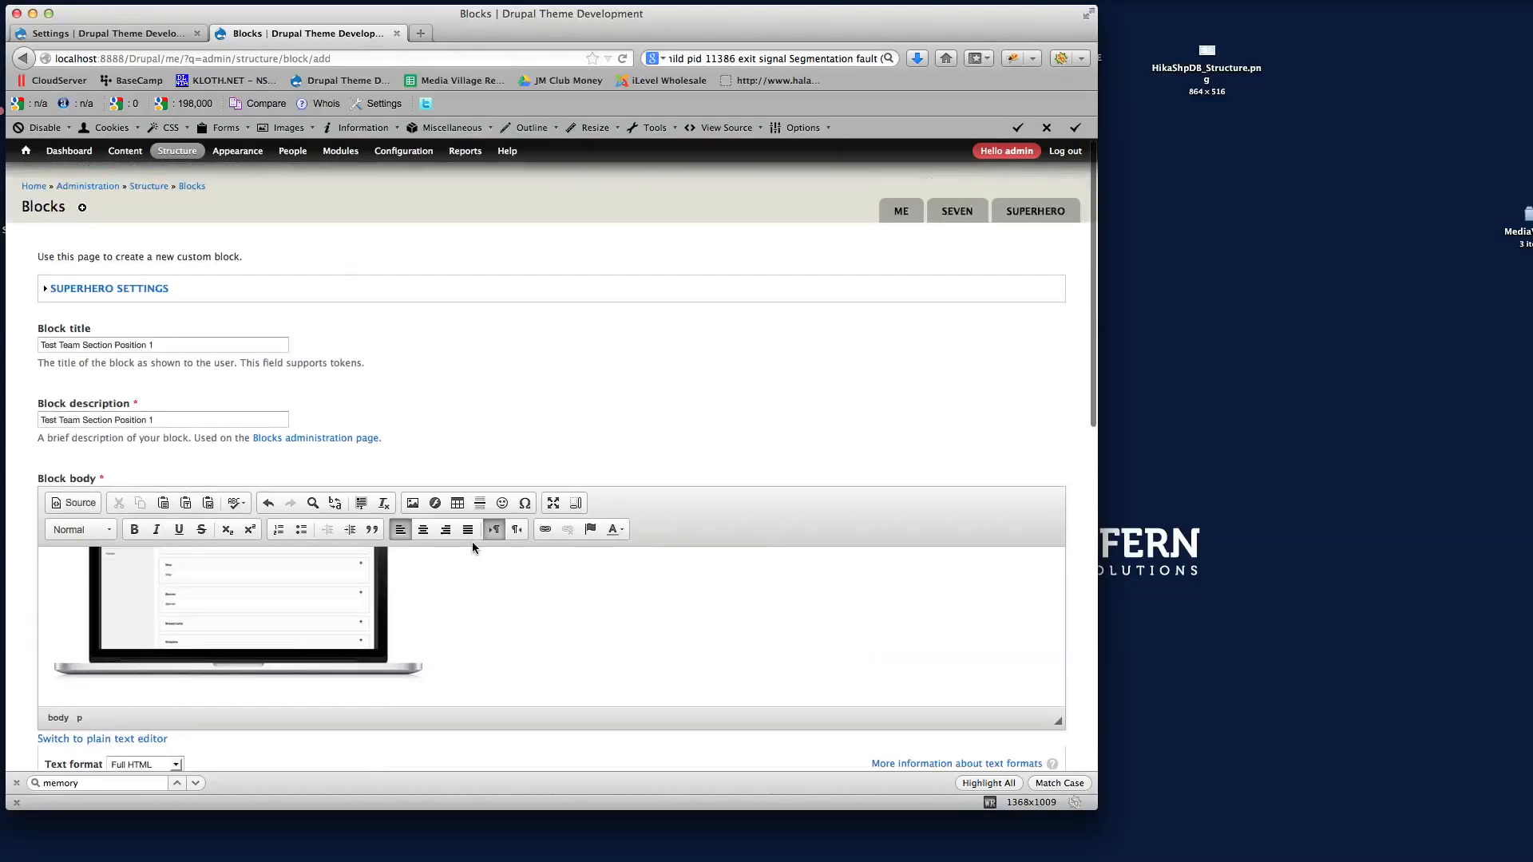
click(86, 289)
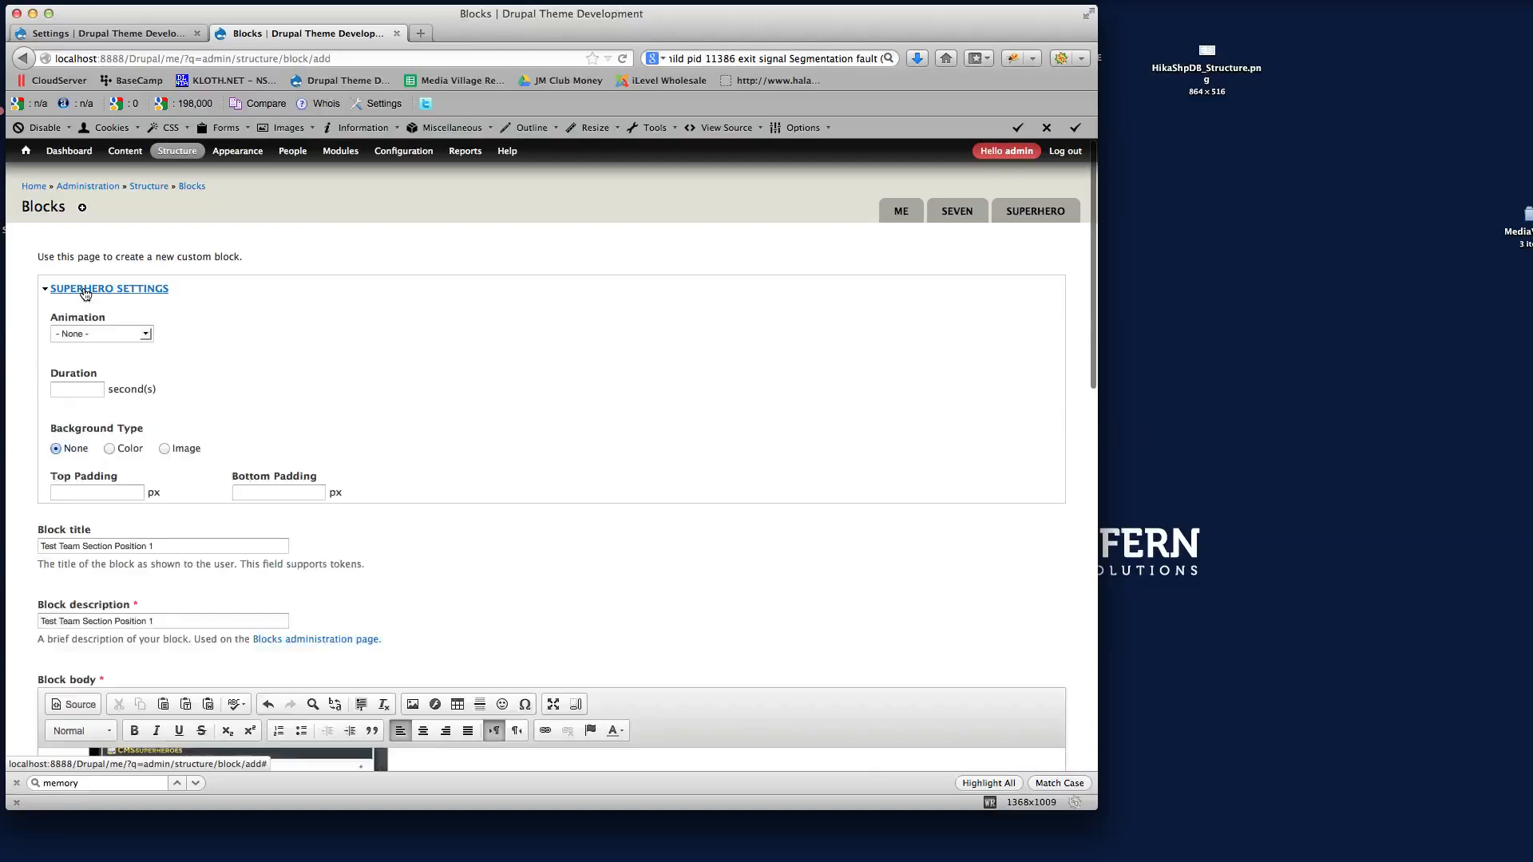
click(135, 334)
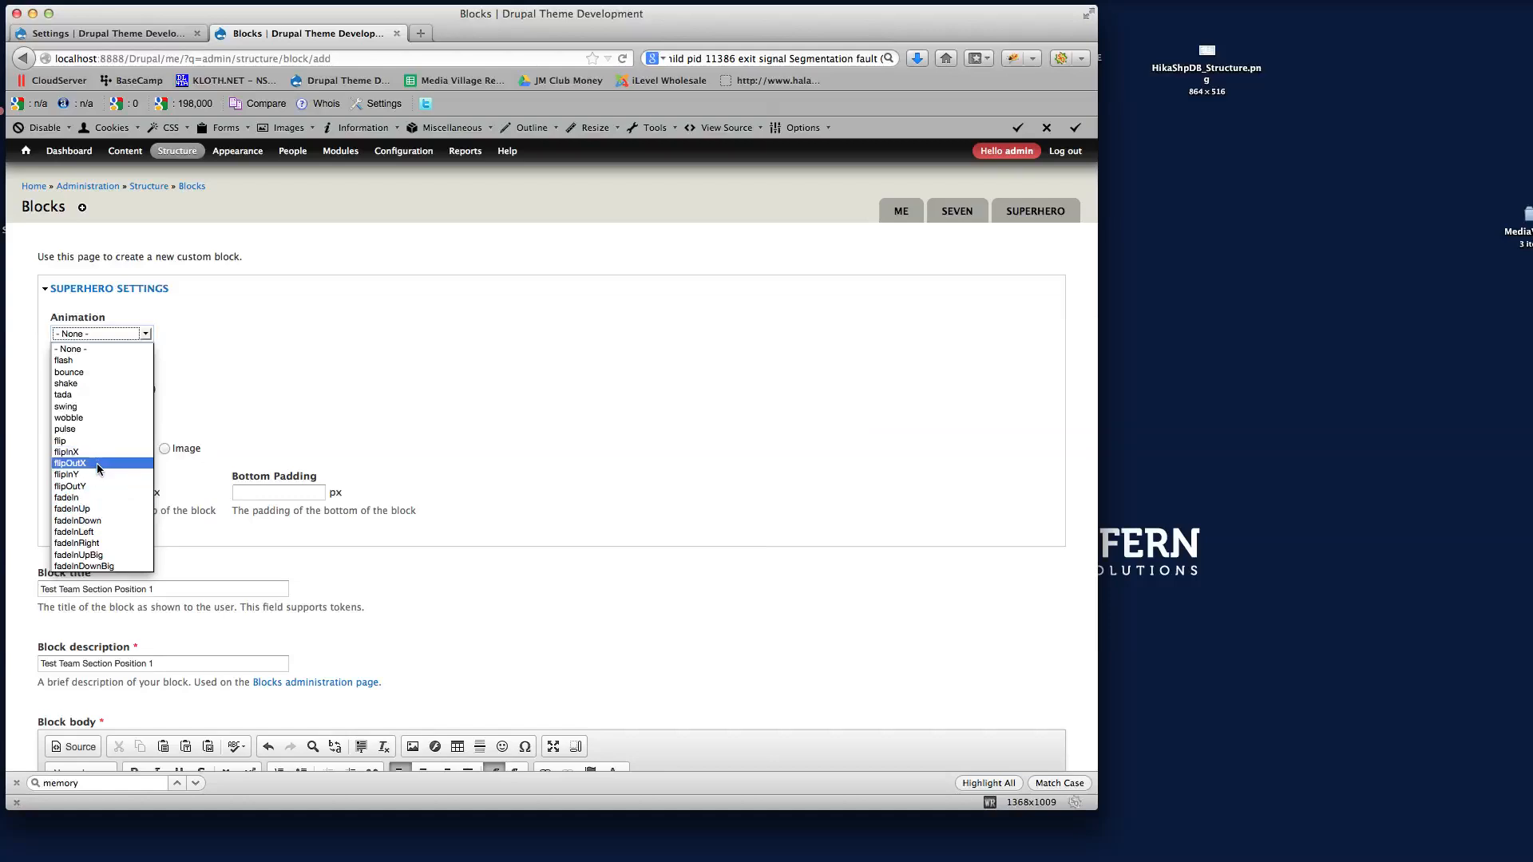
scroll(104, 511, down, 3)
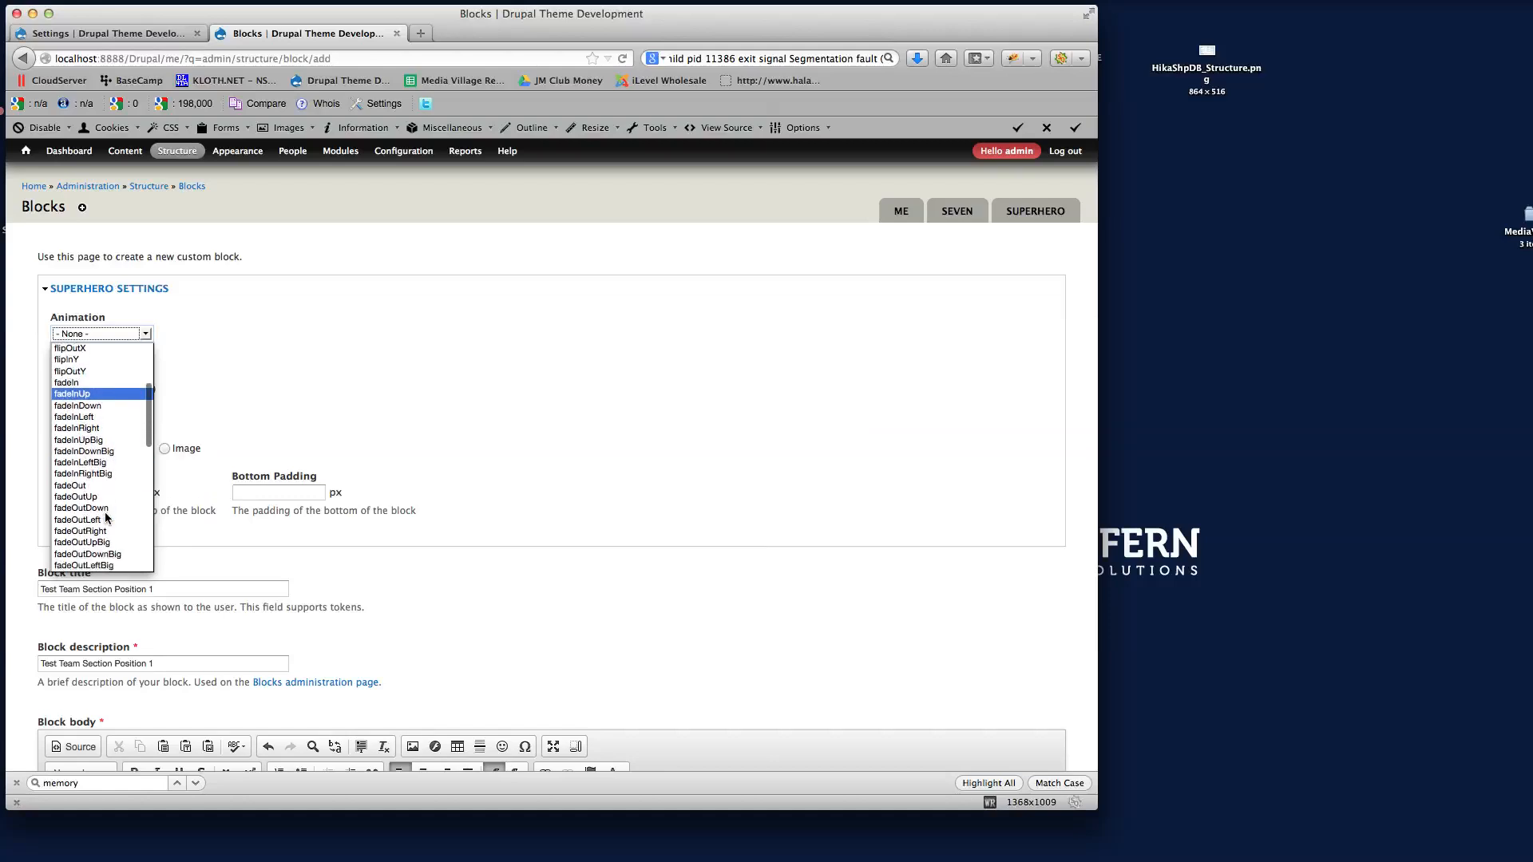
scroll(105, 518, down, 10)
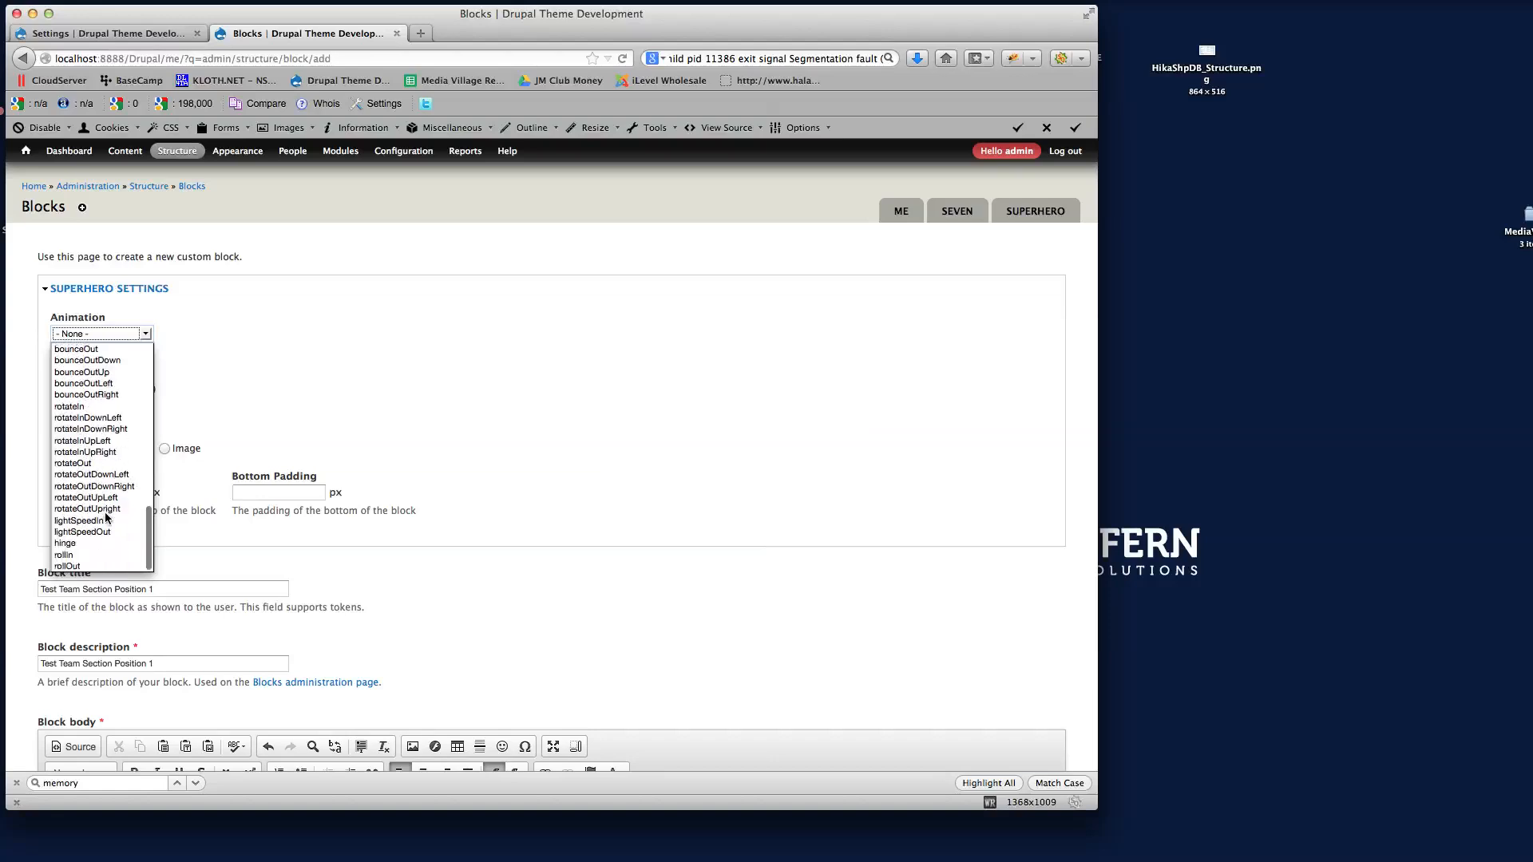
scroll(105, 517, up, 15)
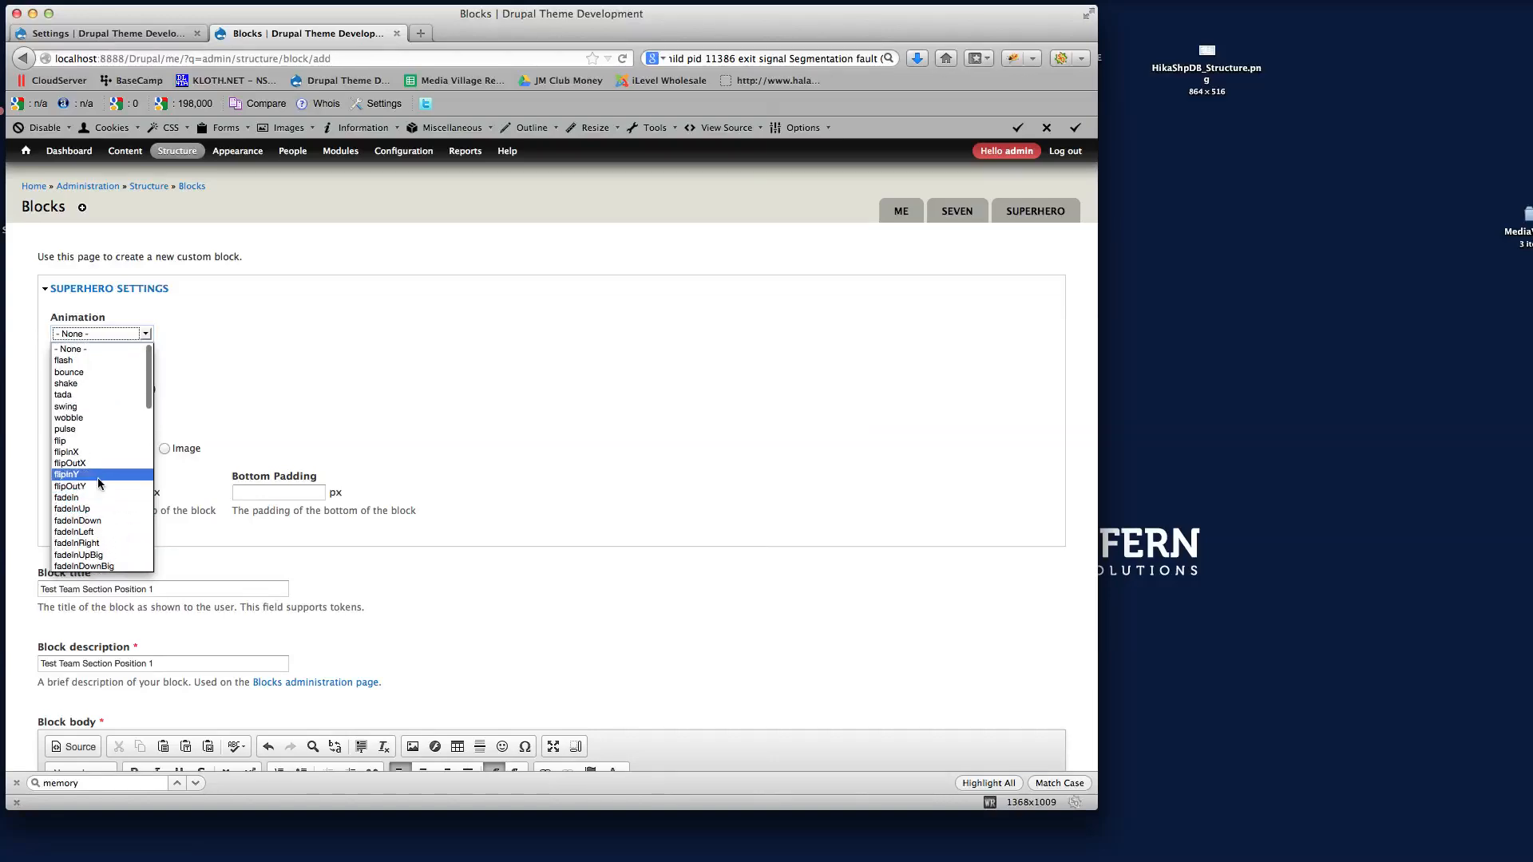
click(100, 475)
click(83, 389)
text(2)
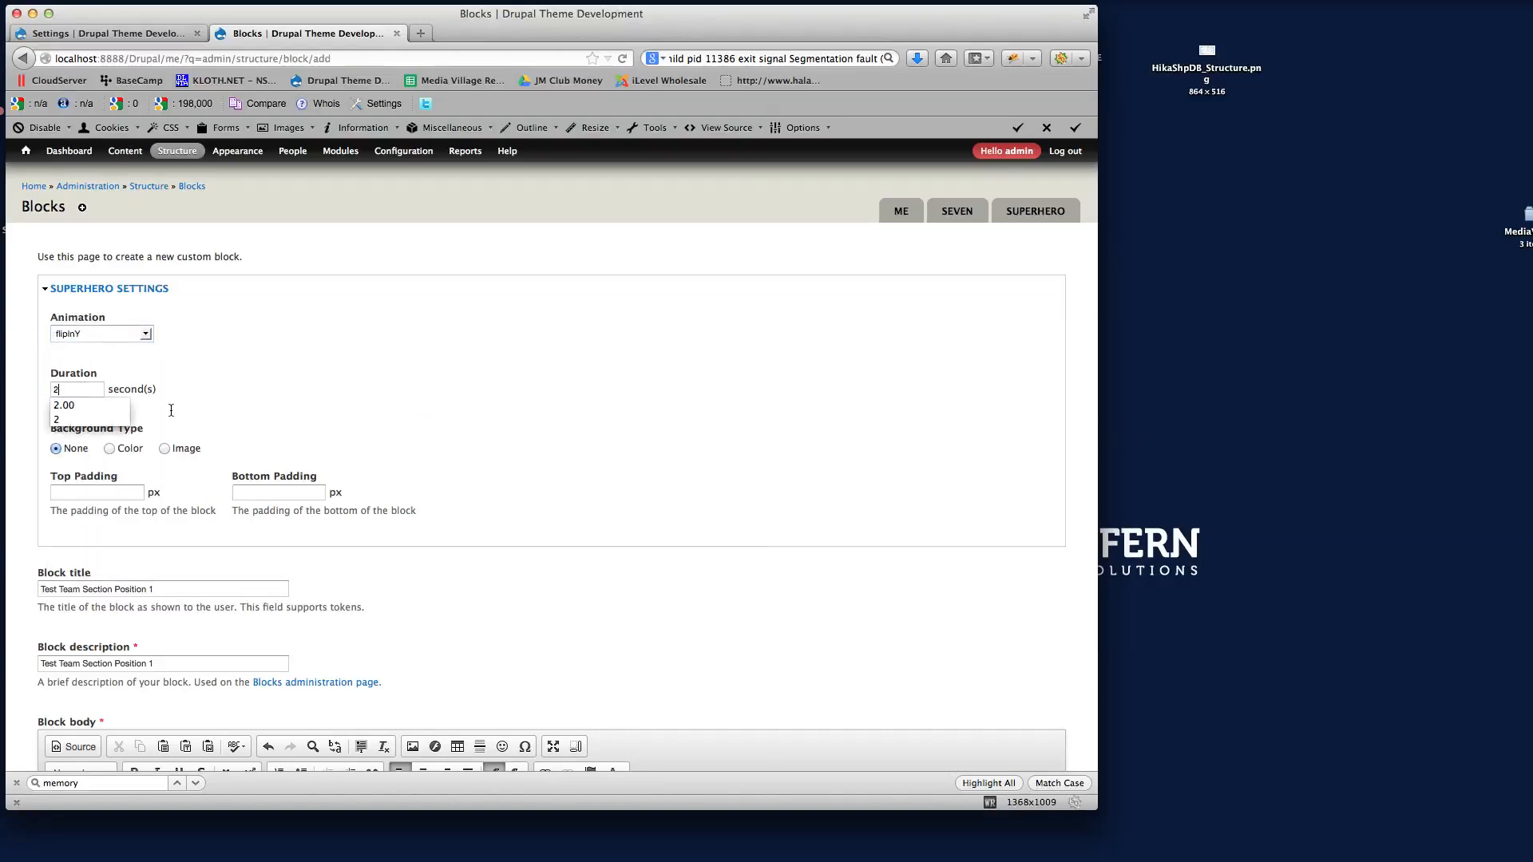
Save the new Test Team Section Position 1 block
scroll(563, 405, down, 5)
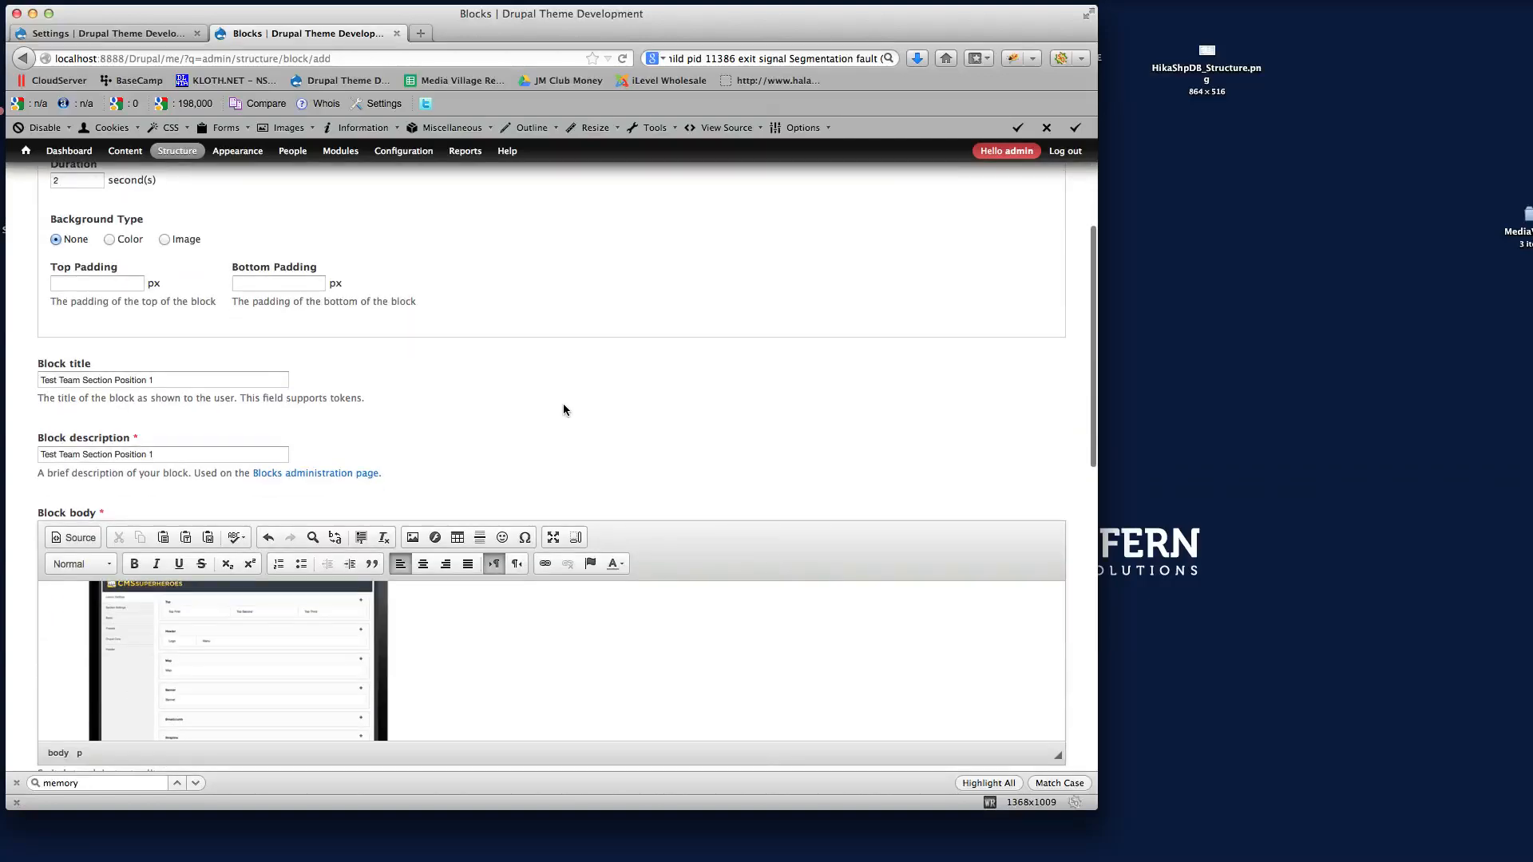
scroll(562, 410, down, 15)
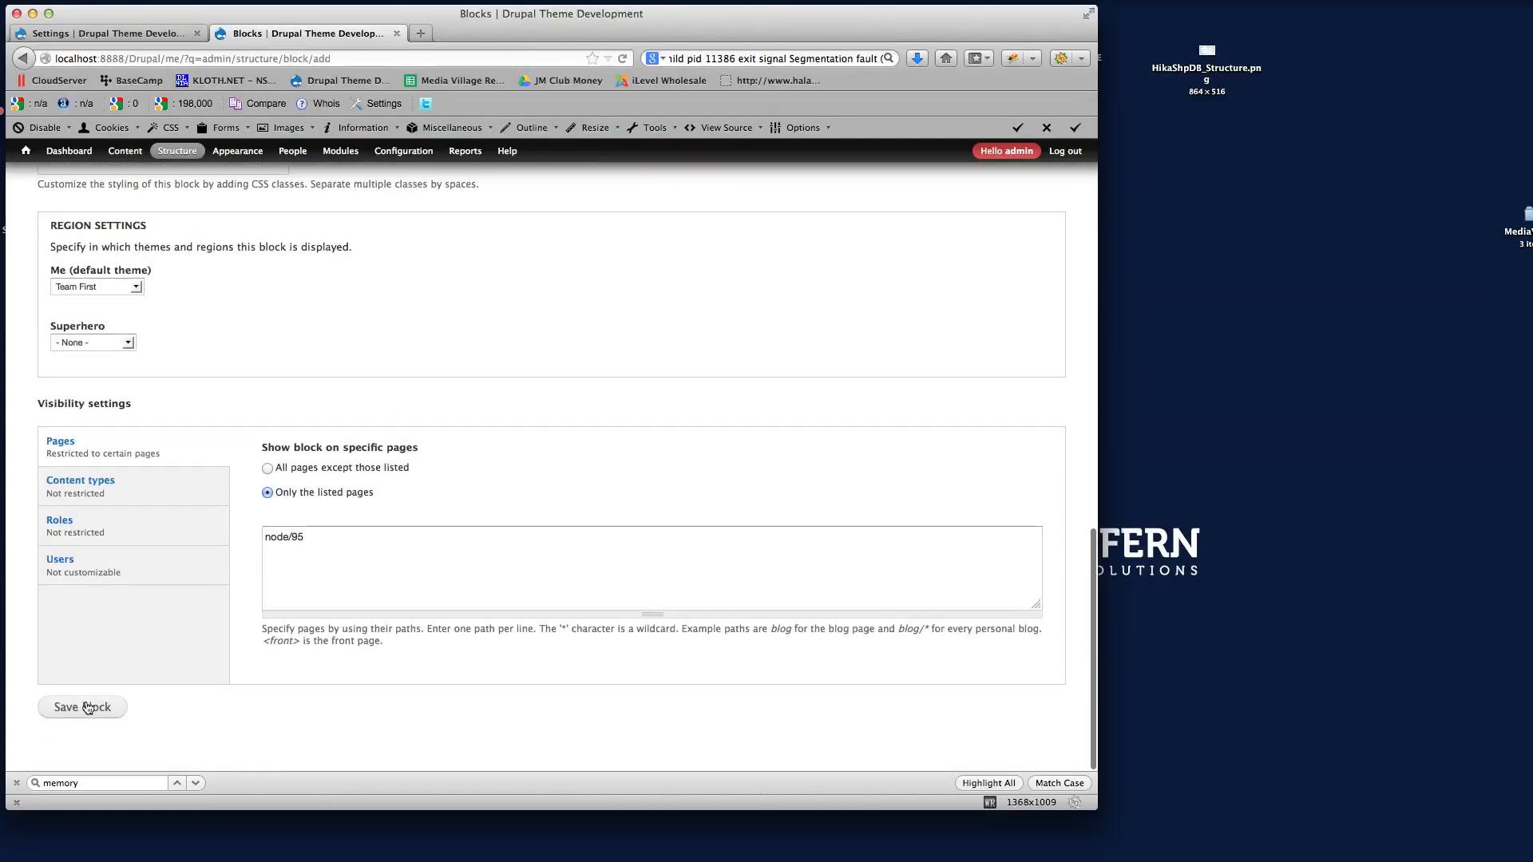
click(83, 707)
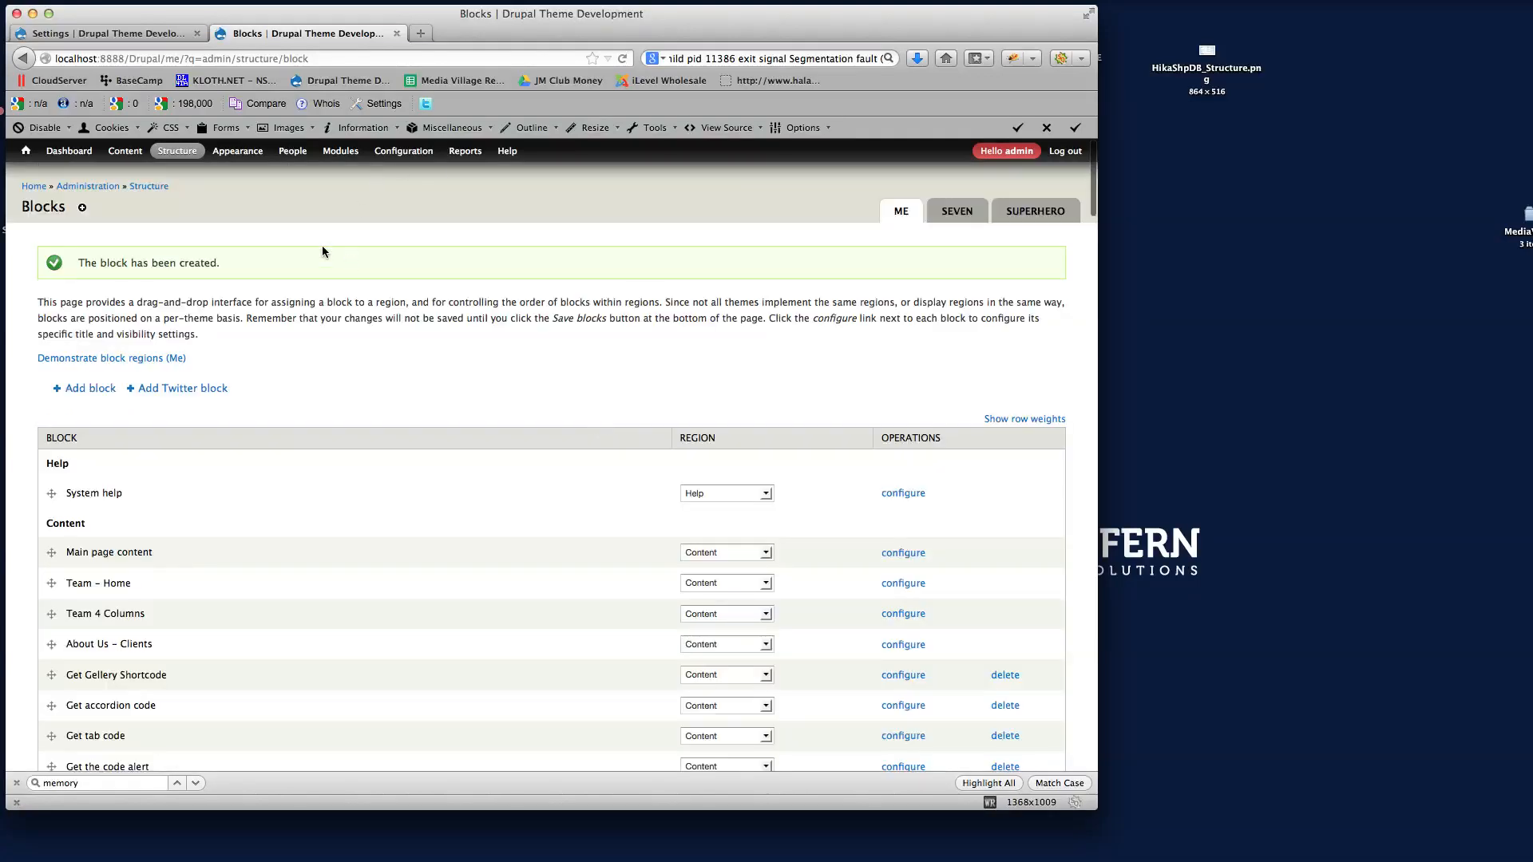
Open the Drupal Home Demo page from the site's home page and check the new block in the Team section
click(26, 152)
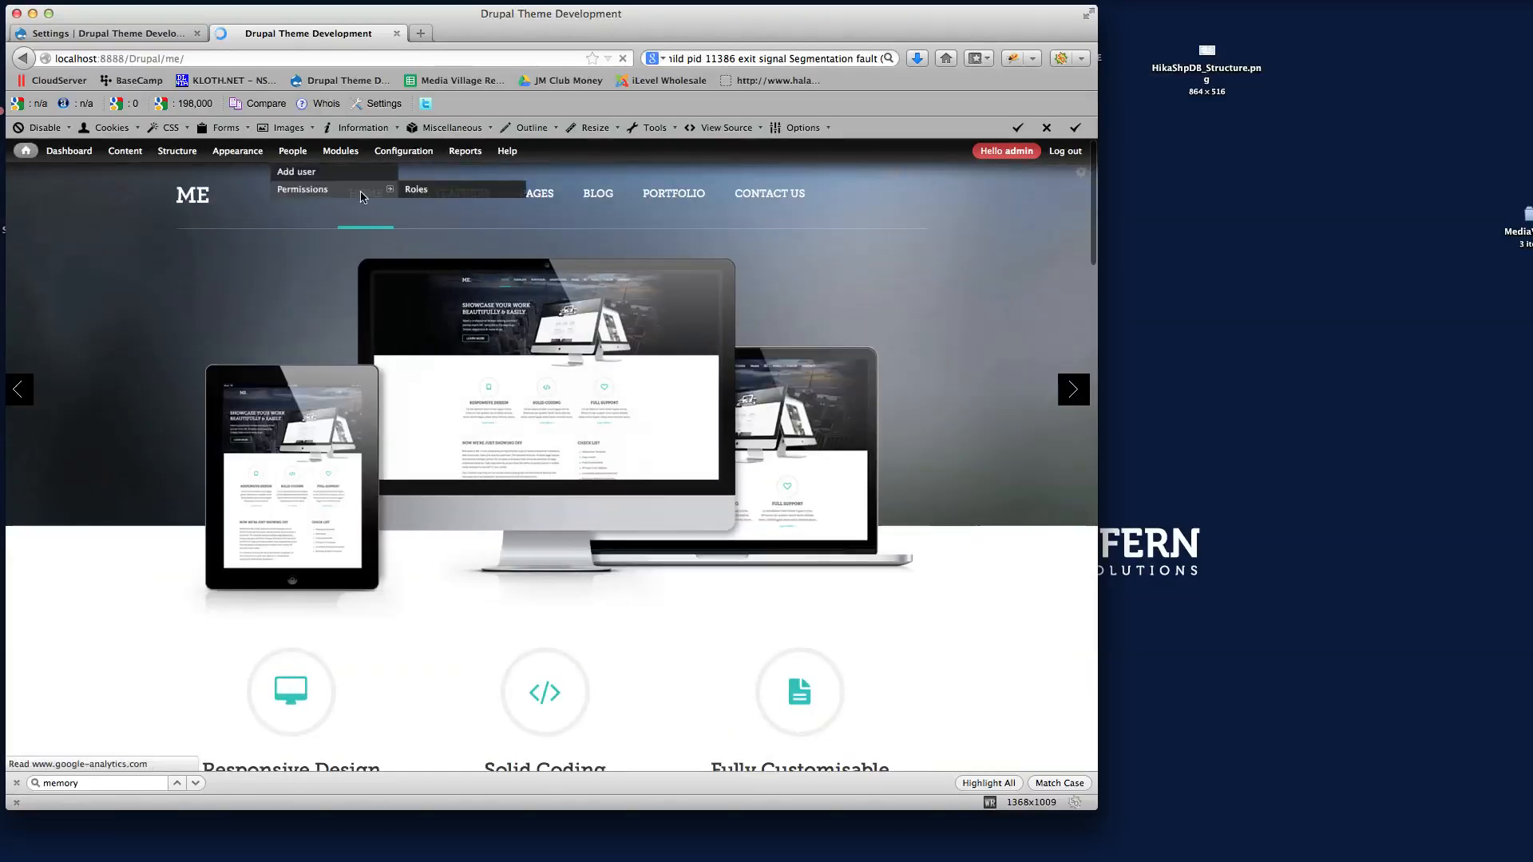
mouse_move(366, 195)
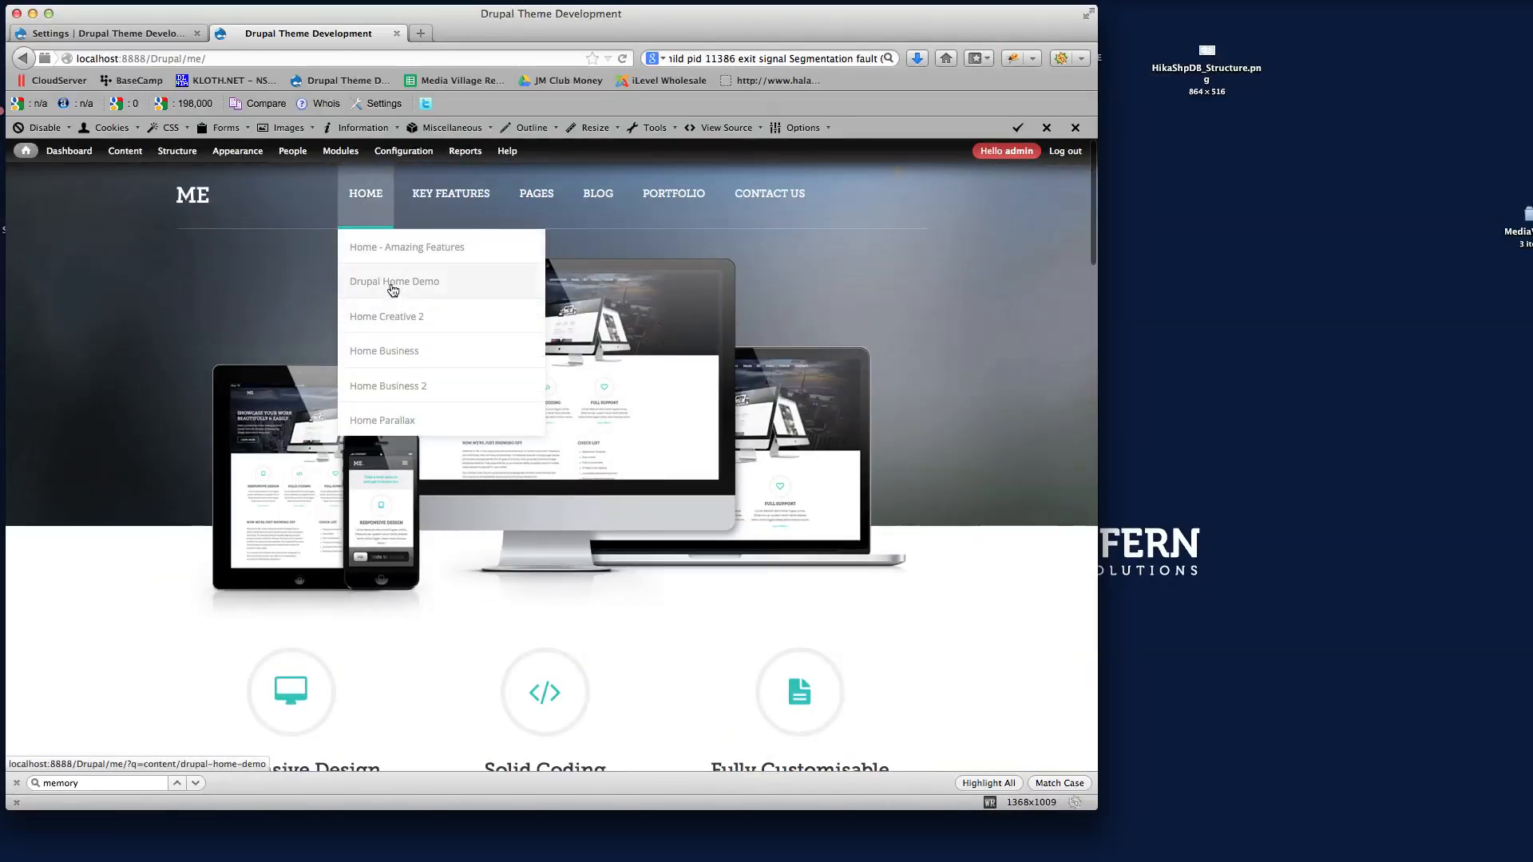
click(393, 287)
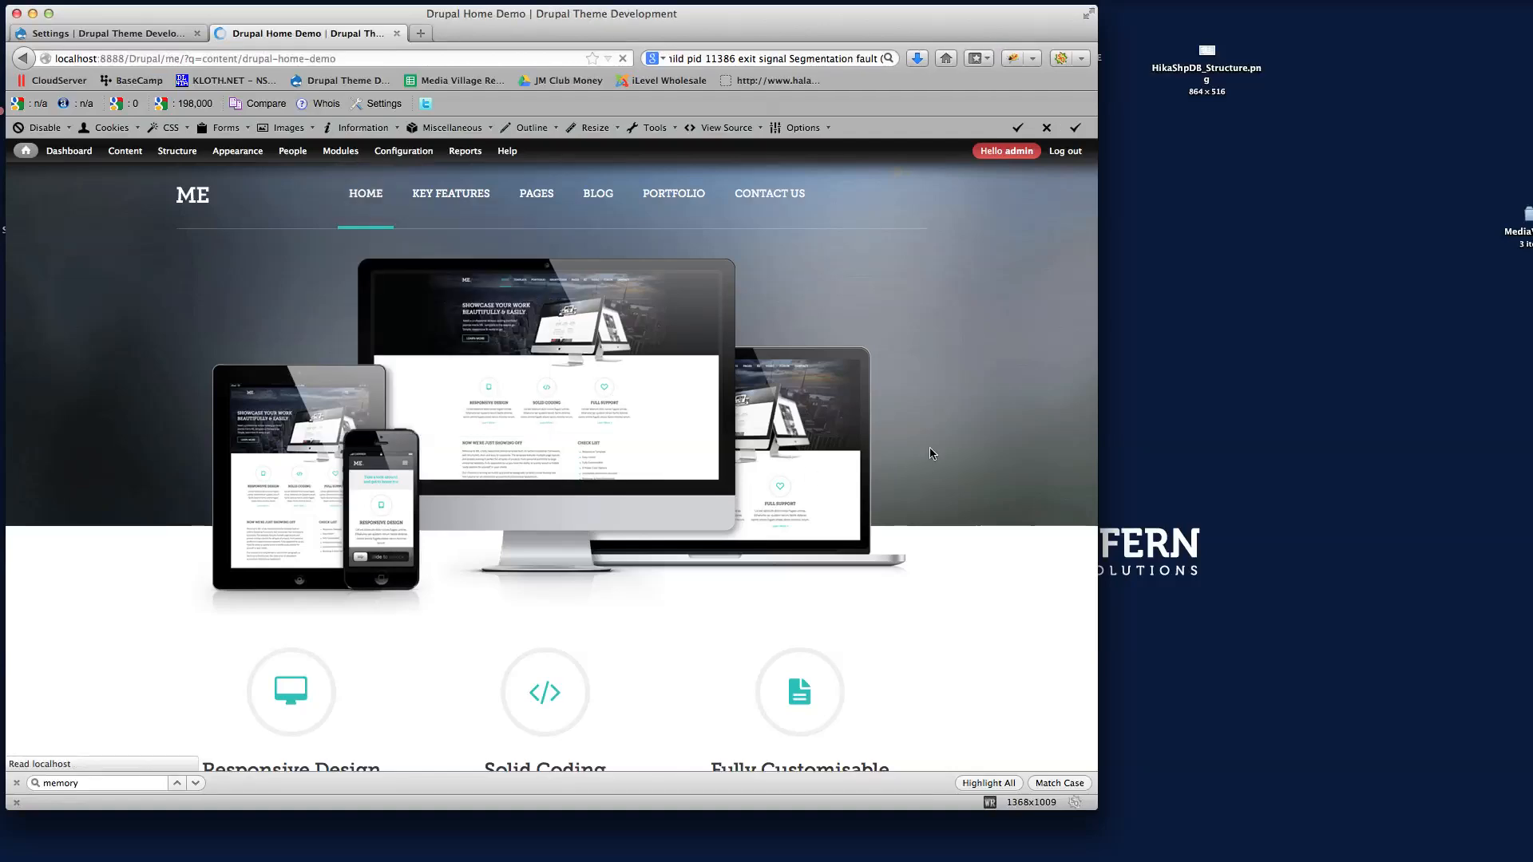
scroll(929, 449, down, 10)
scroll(930, 453, down, 12)
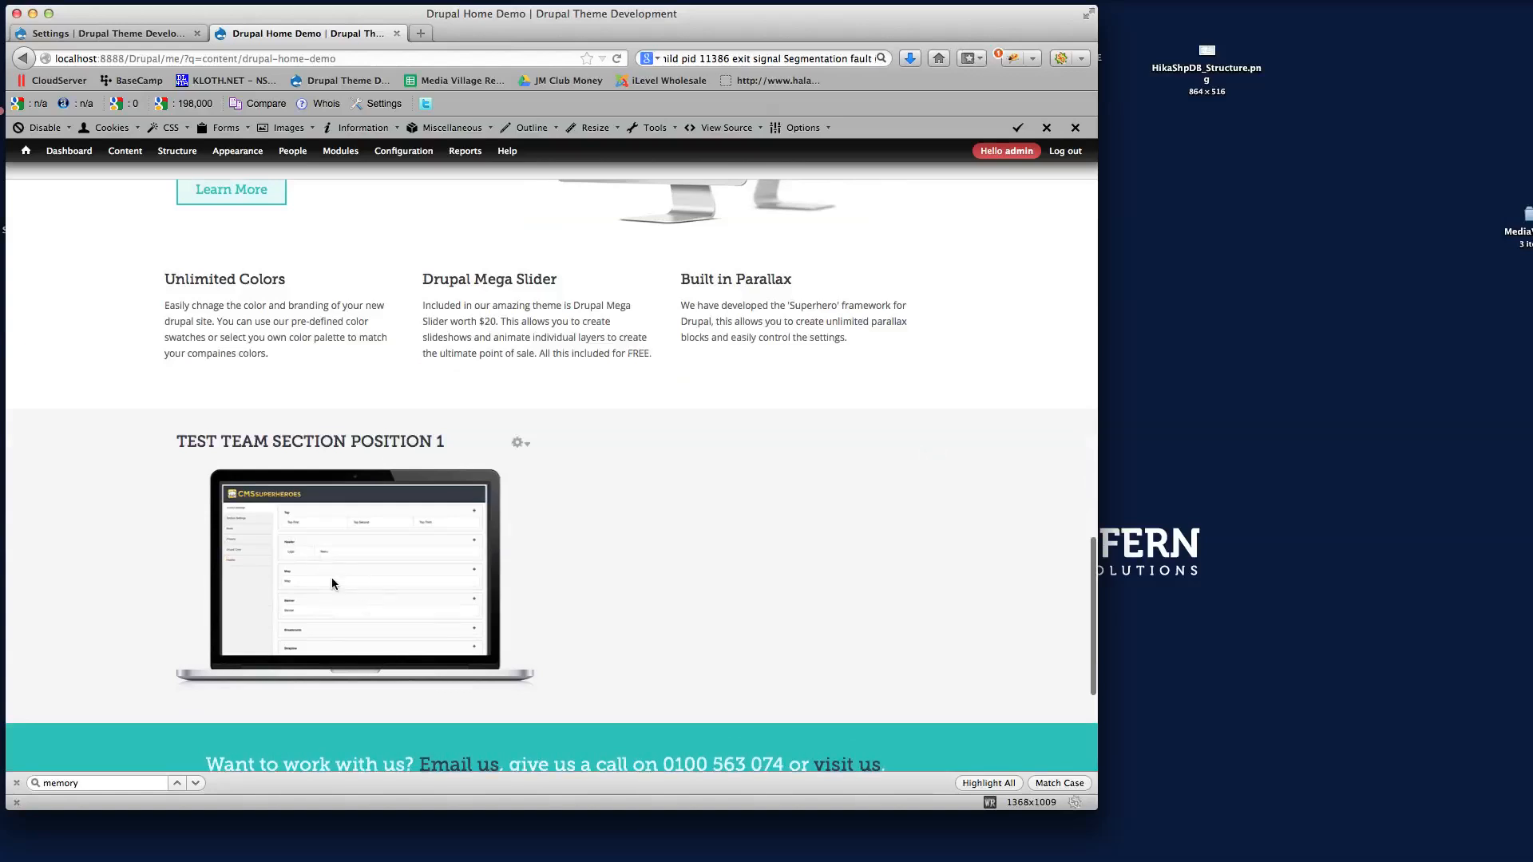
drag(182, 440, 406, 444)
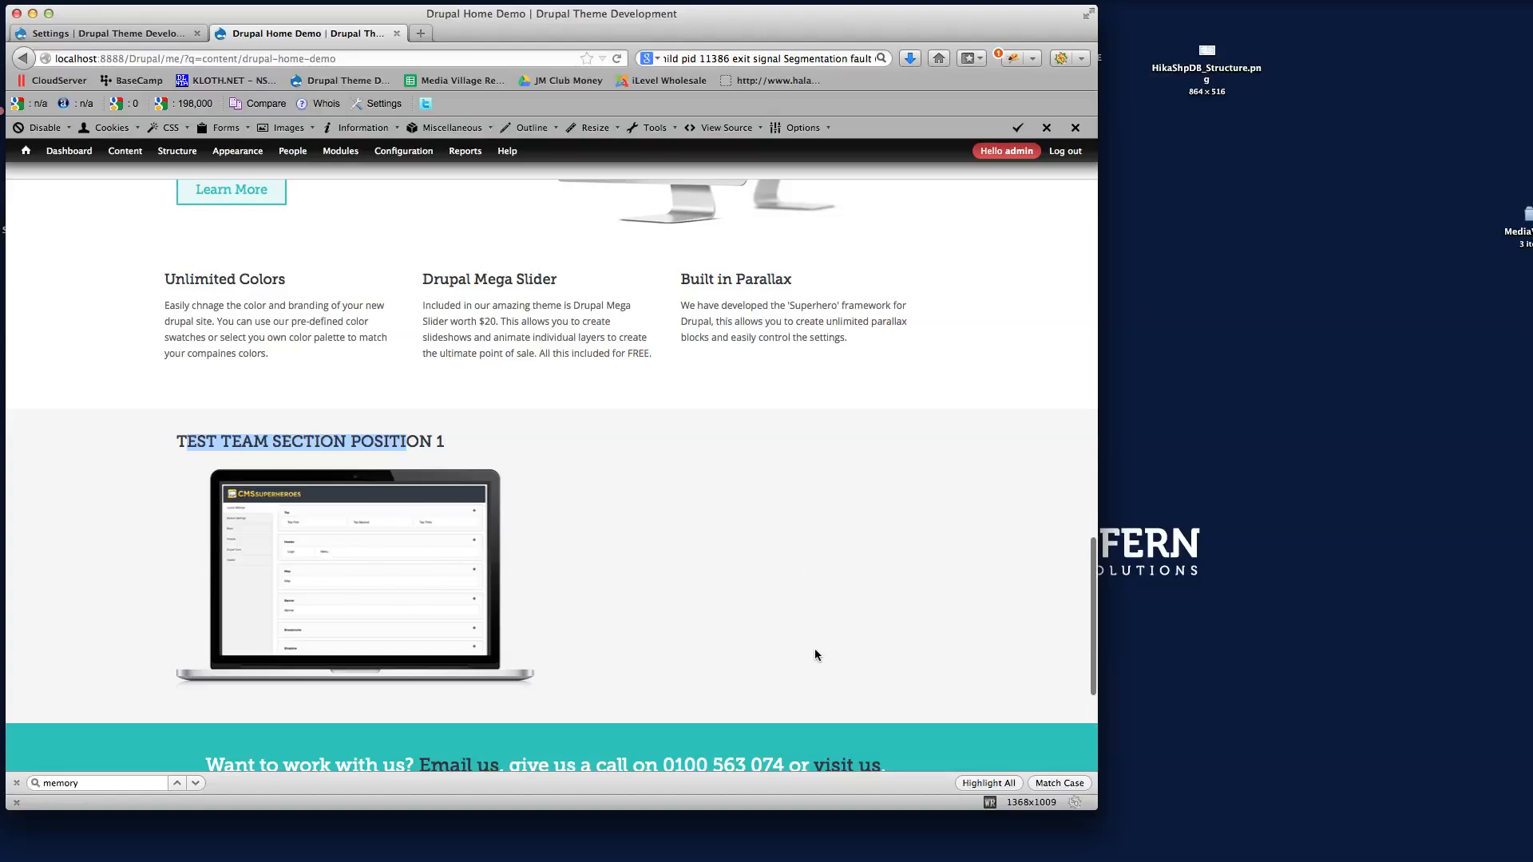
scroll(736, 609, up, 20)
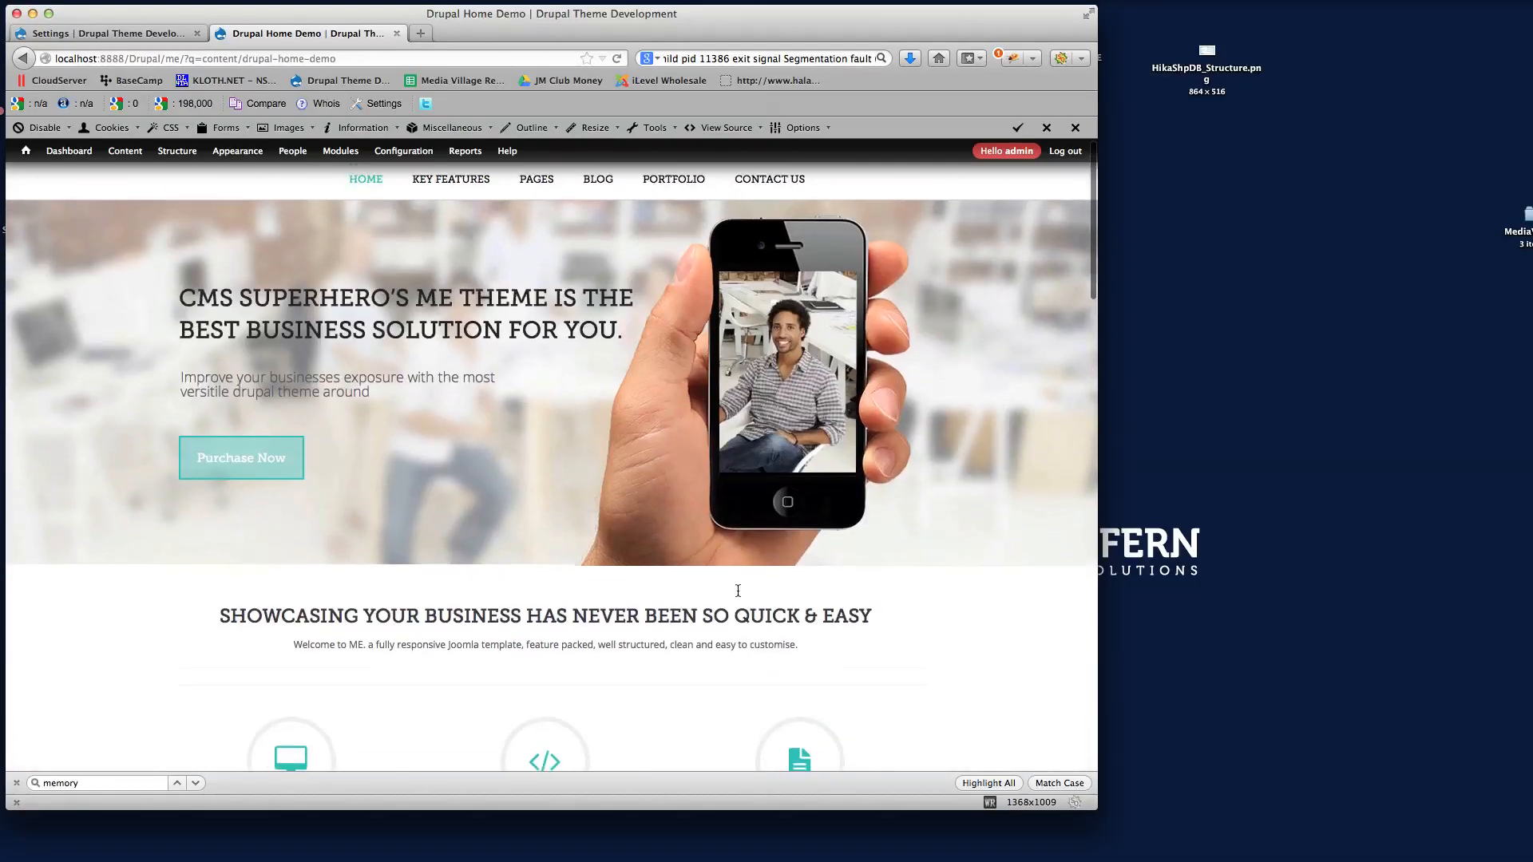
Check in the Drupal Home Demo delta settings which regions make up the Team section
click(119, 32)
scroll(558, 573, down, 5)
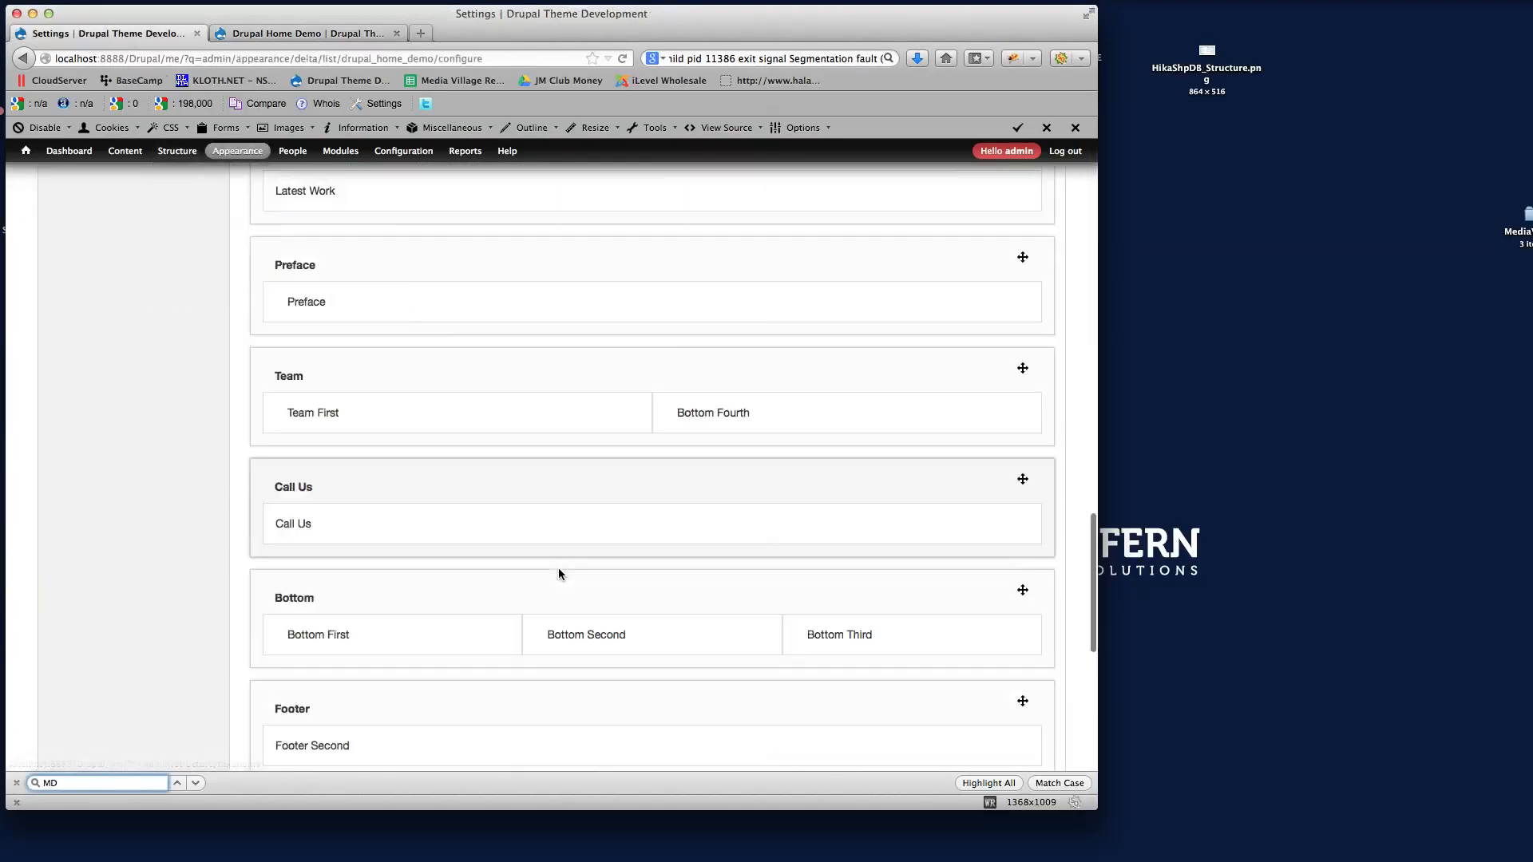
scroll(558, 573, up, 5)
scroll(558, 567, up, 2)
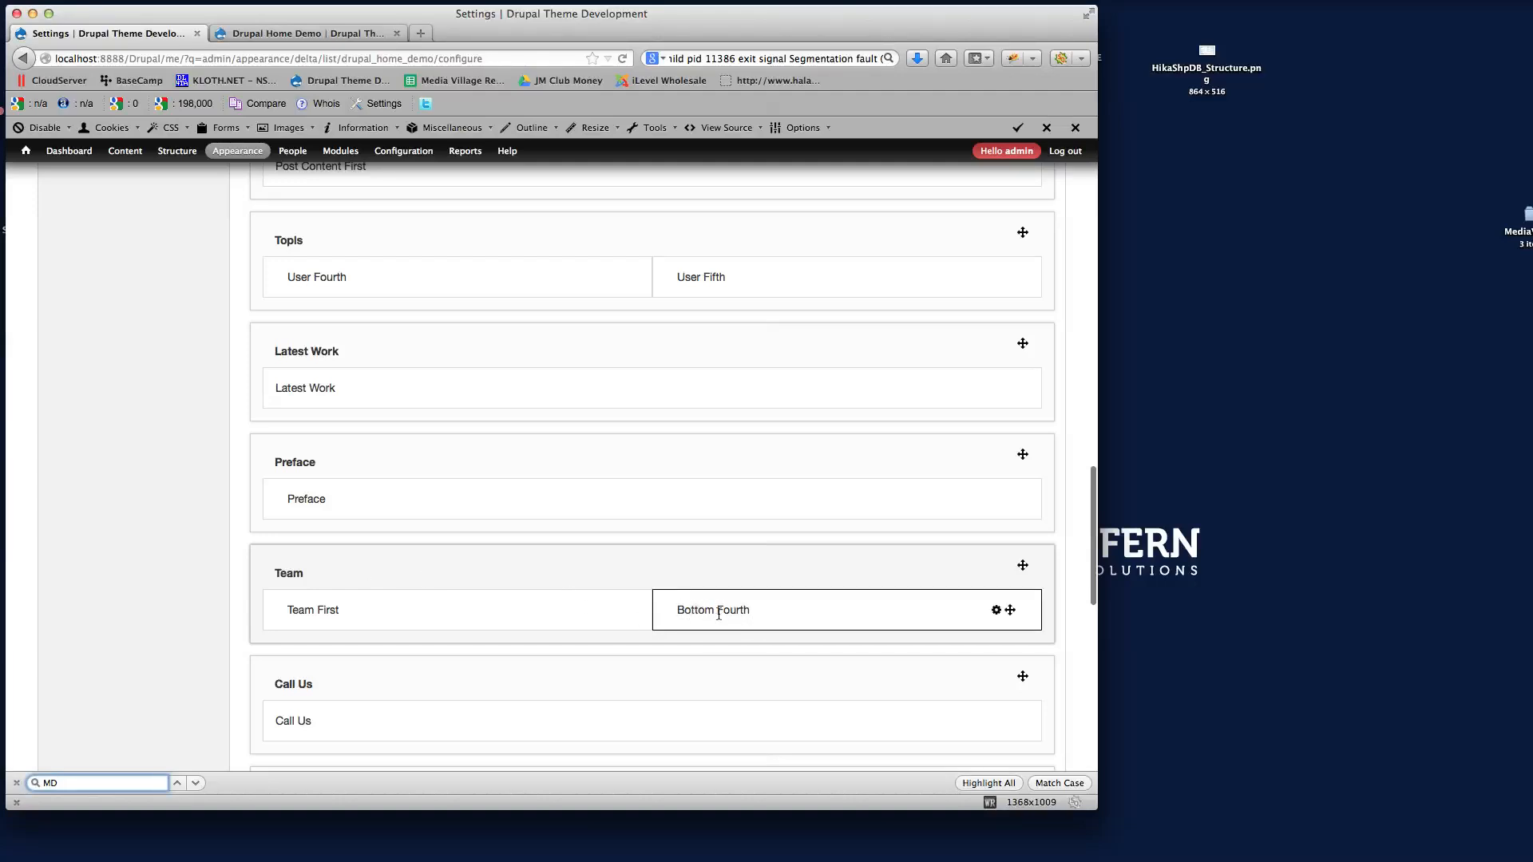
Start a new custom block and, in its Superhero settings, choose the swing animation with a duration of 2 seconds
click(300, 32)
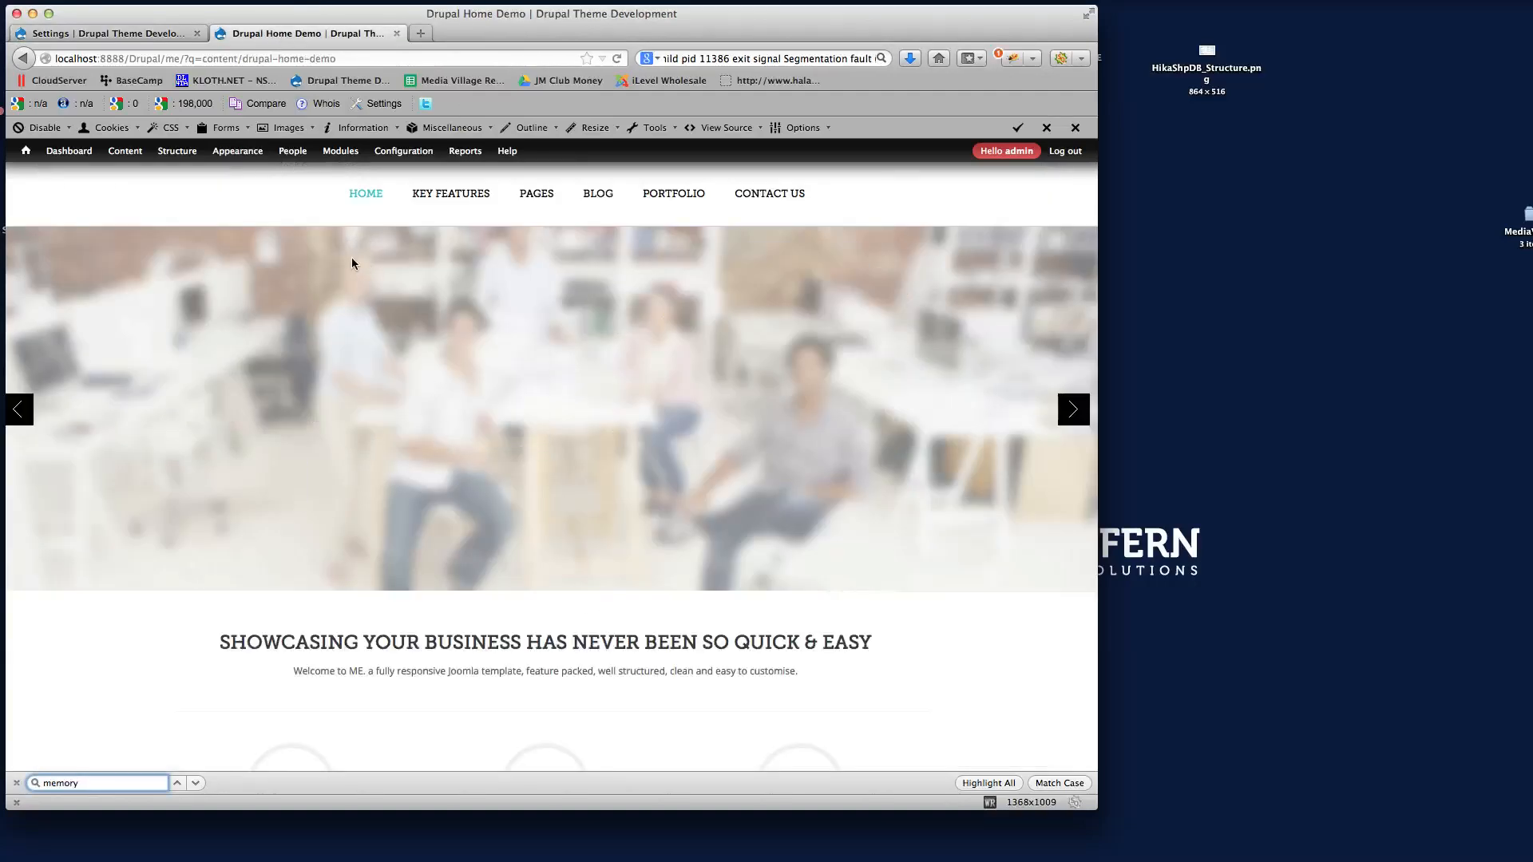
mouse_move(177, 150)
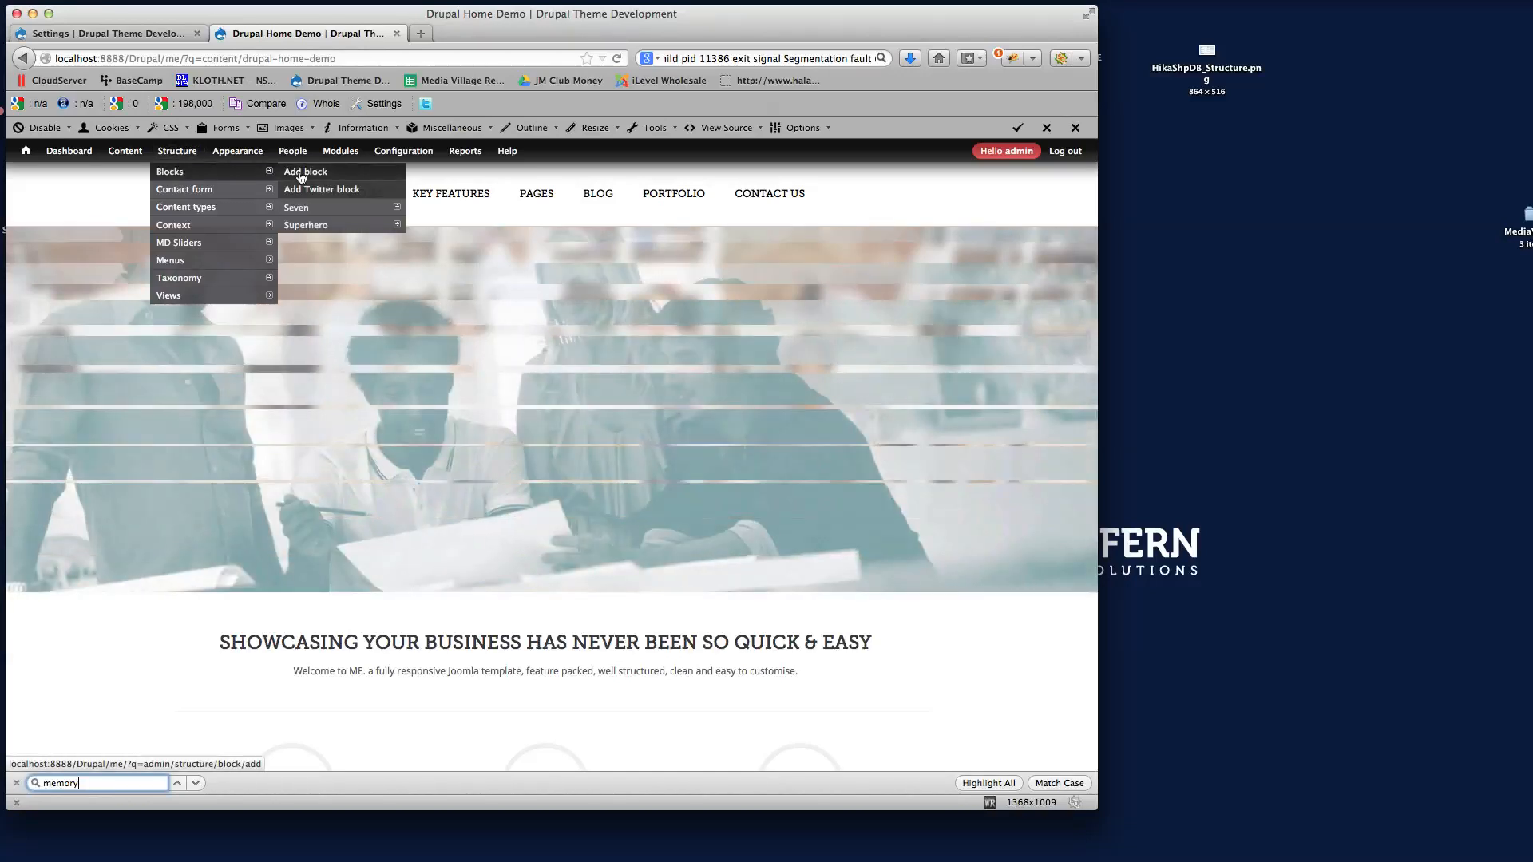
click(301, 174)
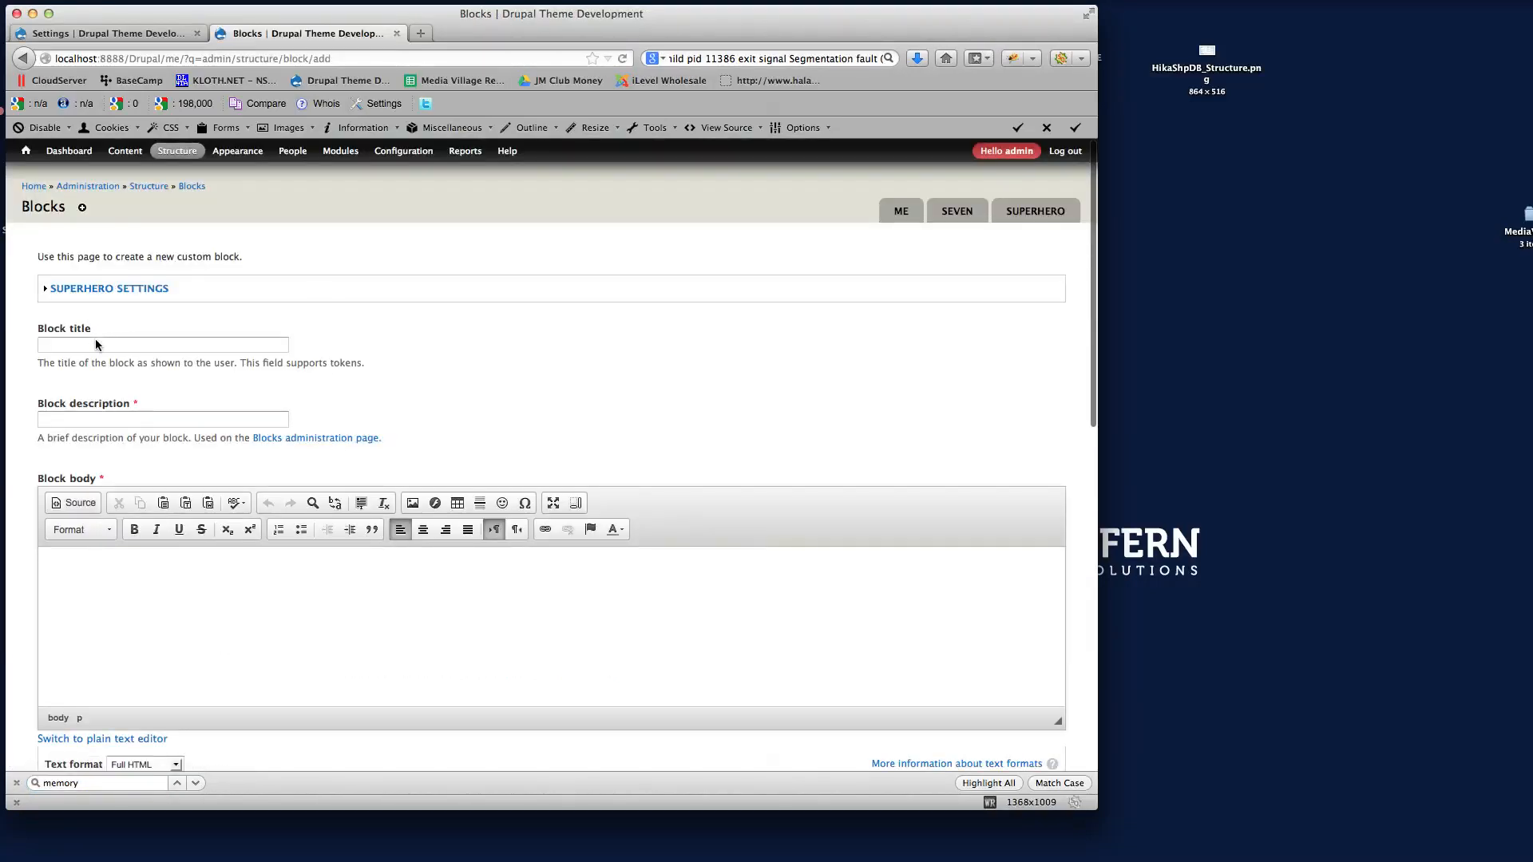
click(104, 289)
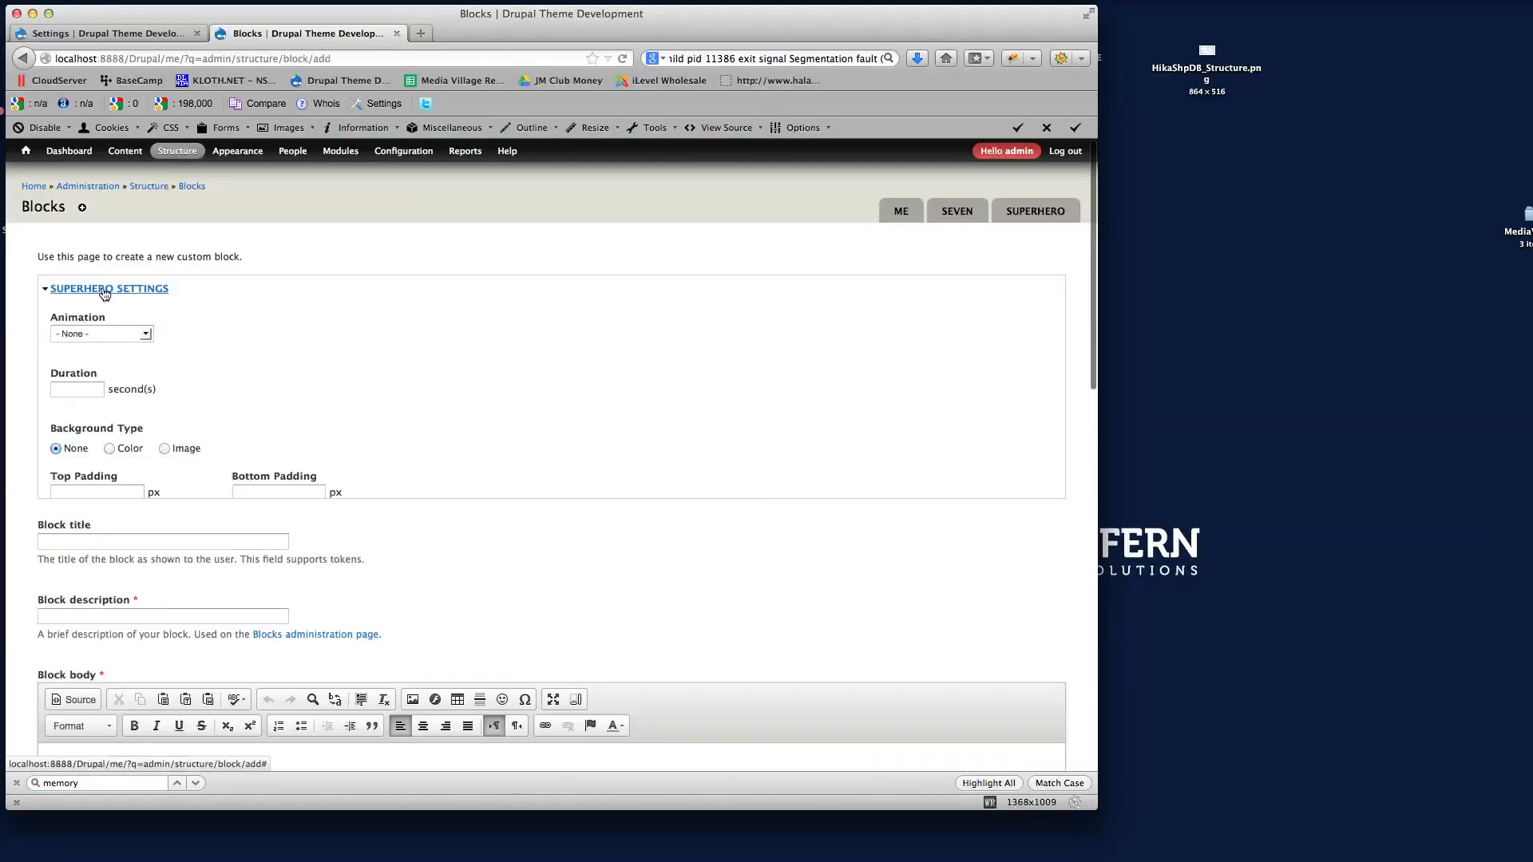
click(100, 334)
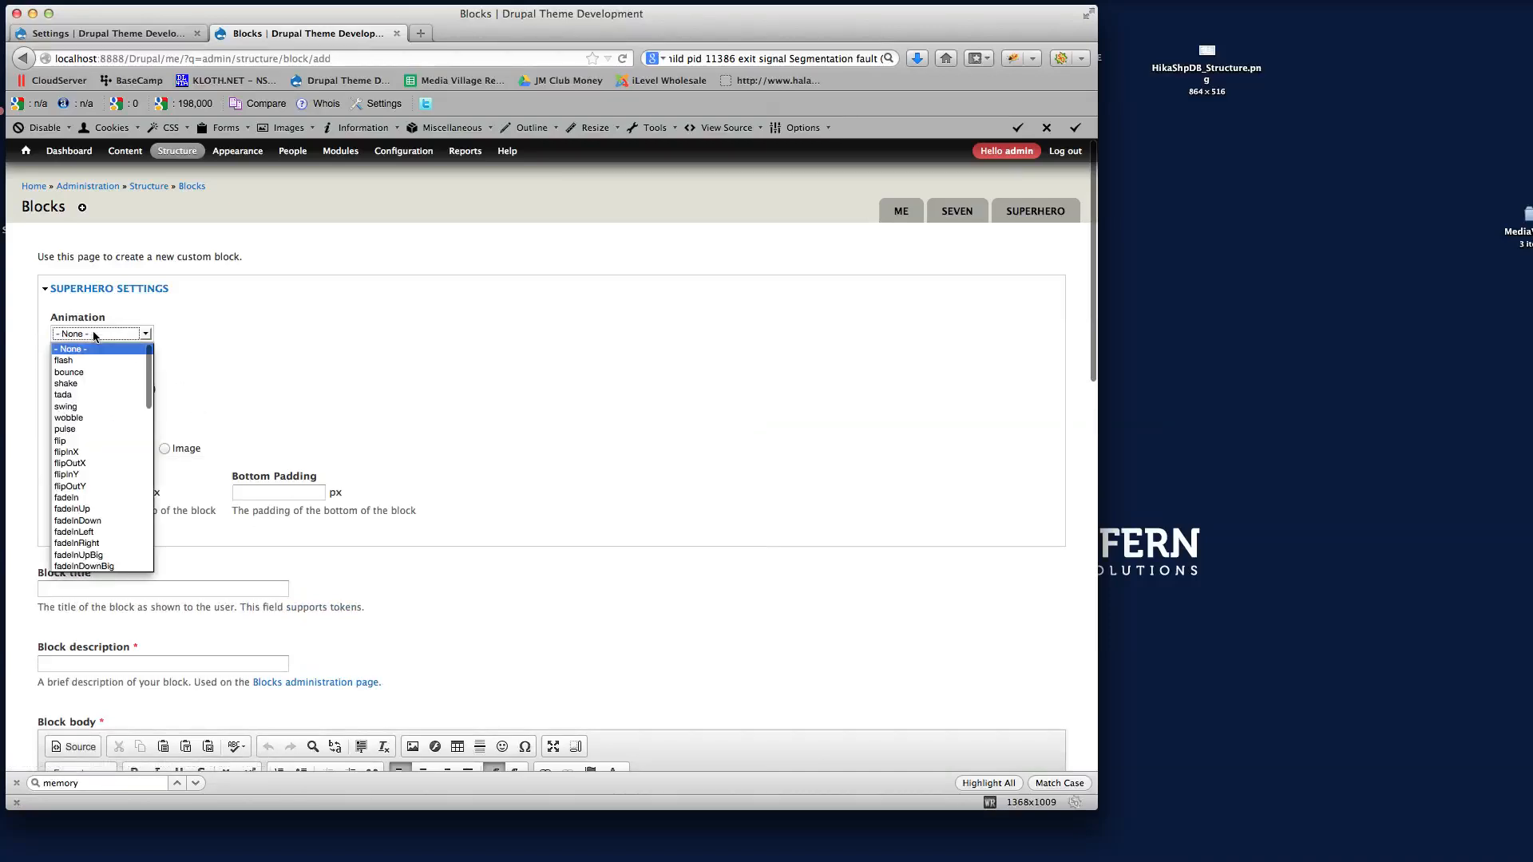
click(94, 406)
click(64, 389)
text(2)
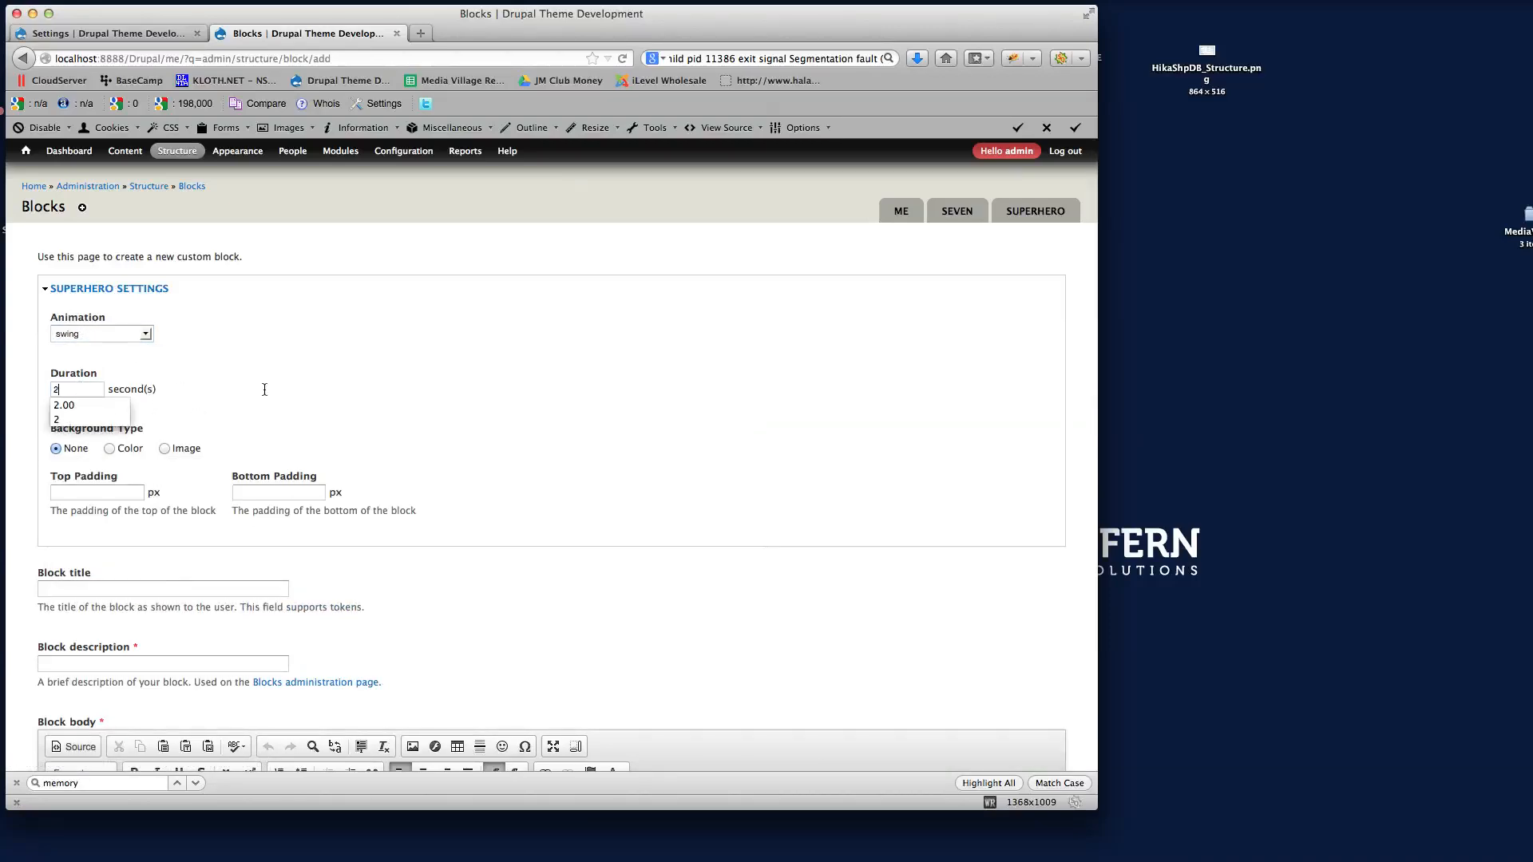
Enter Test Text as both the block title and the block description
scroll(163, 505, down, 5)
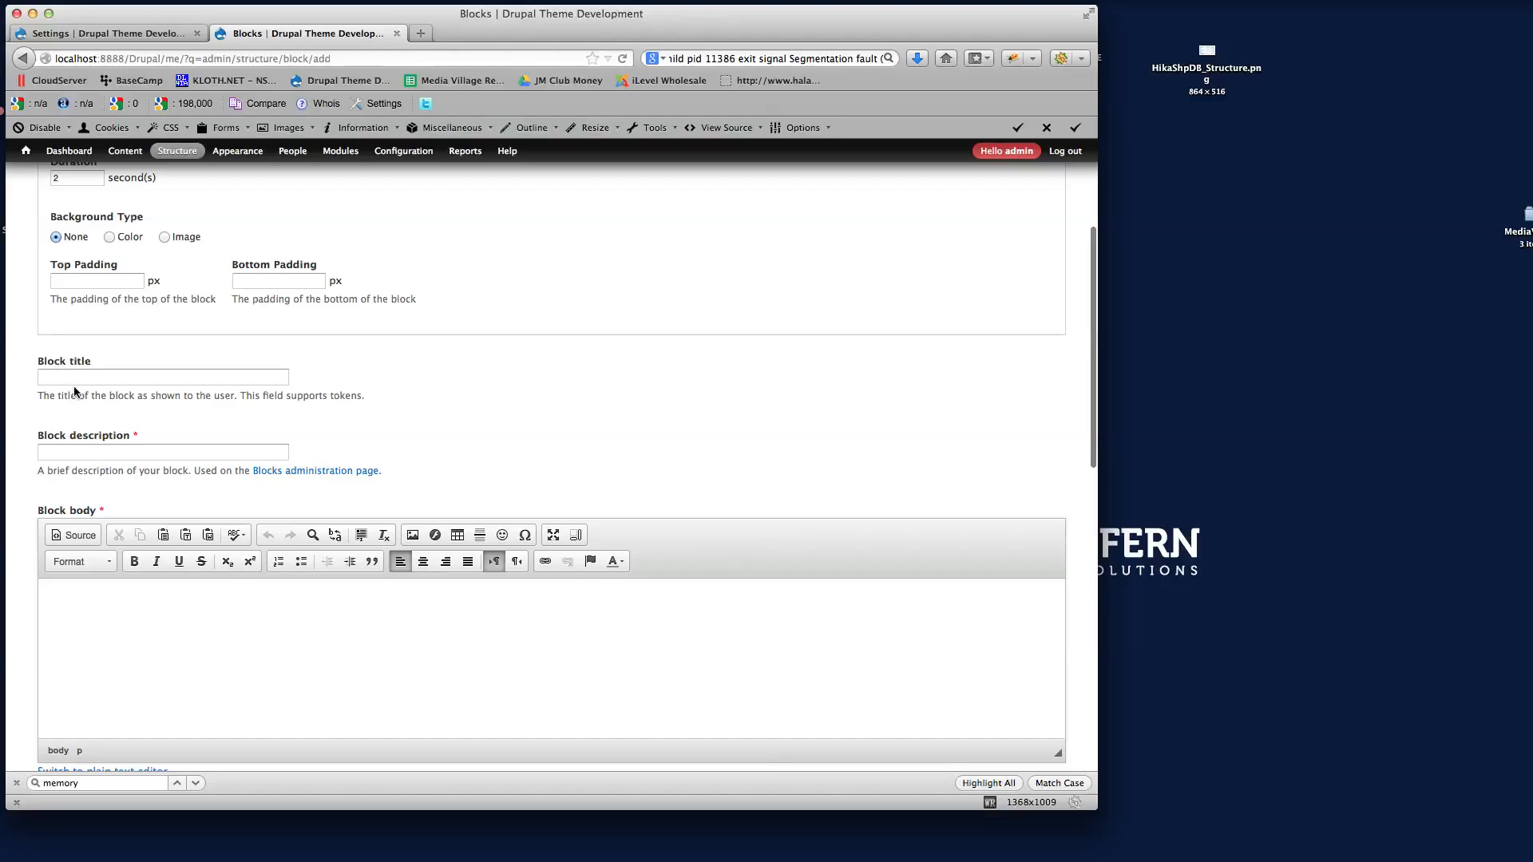
click(75, 377)
text(Test )
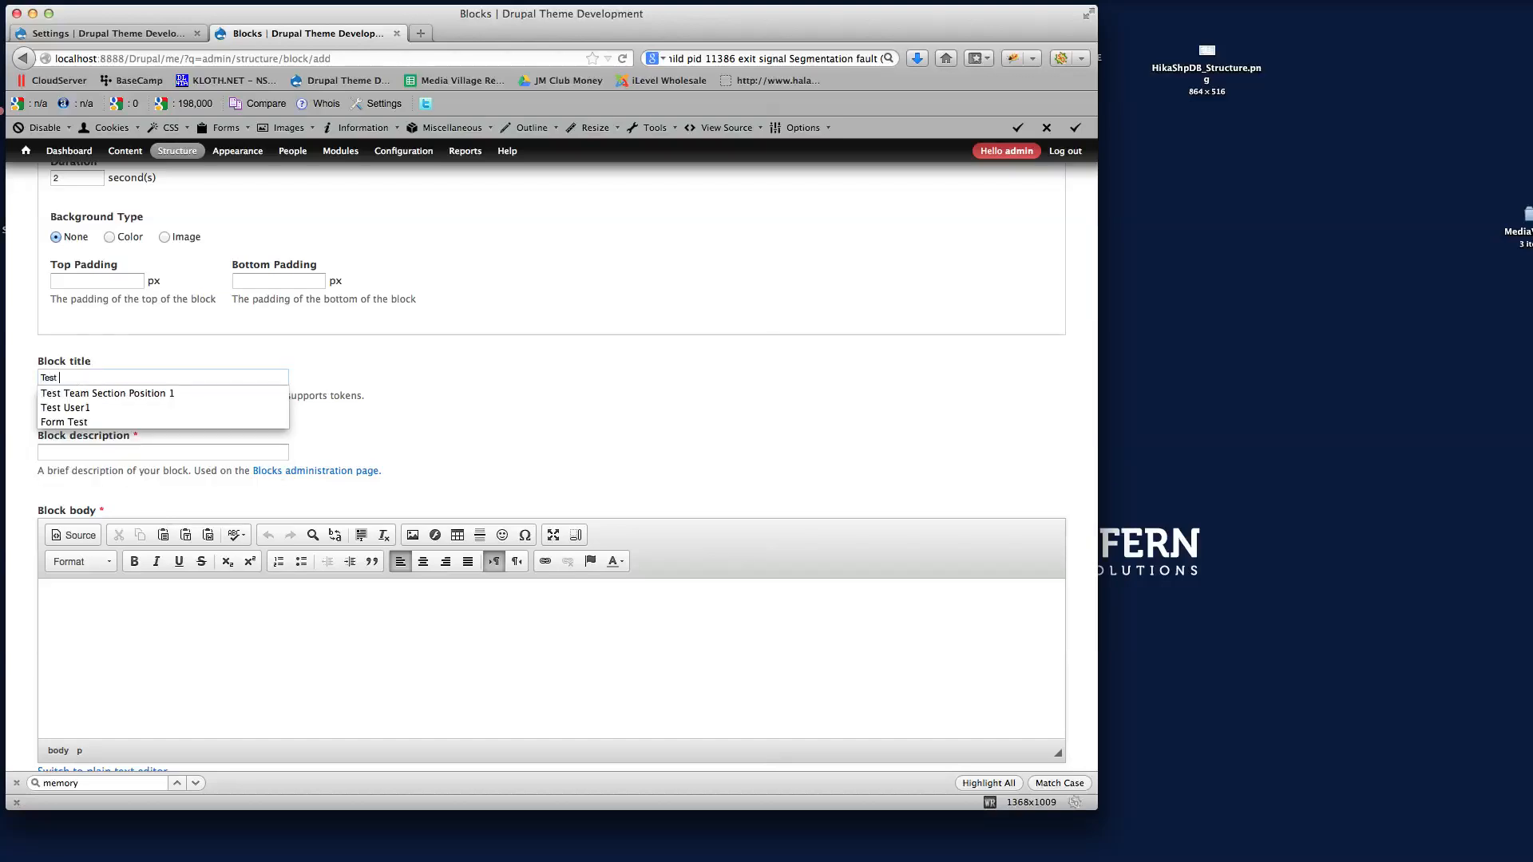
text(Text)
key(super+a)
key(super+c)
key(Tab)
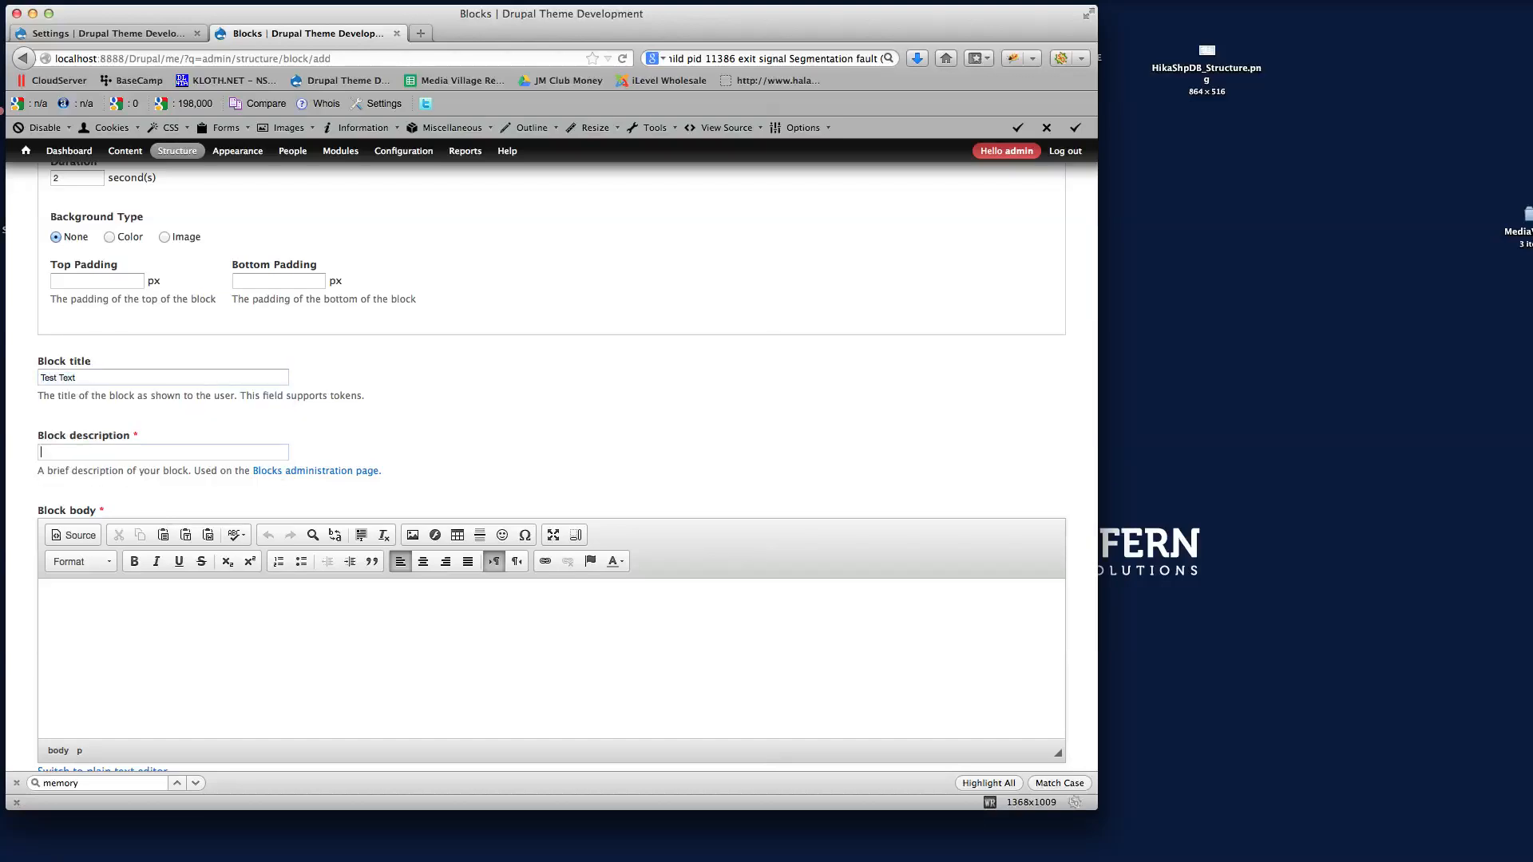
key(super+v)
scroll(488, 395, down, 2)
scroll(489, 400, down, 4)
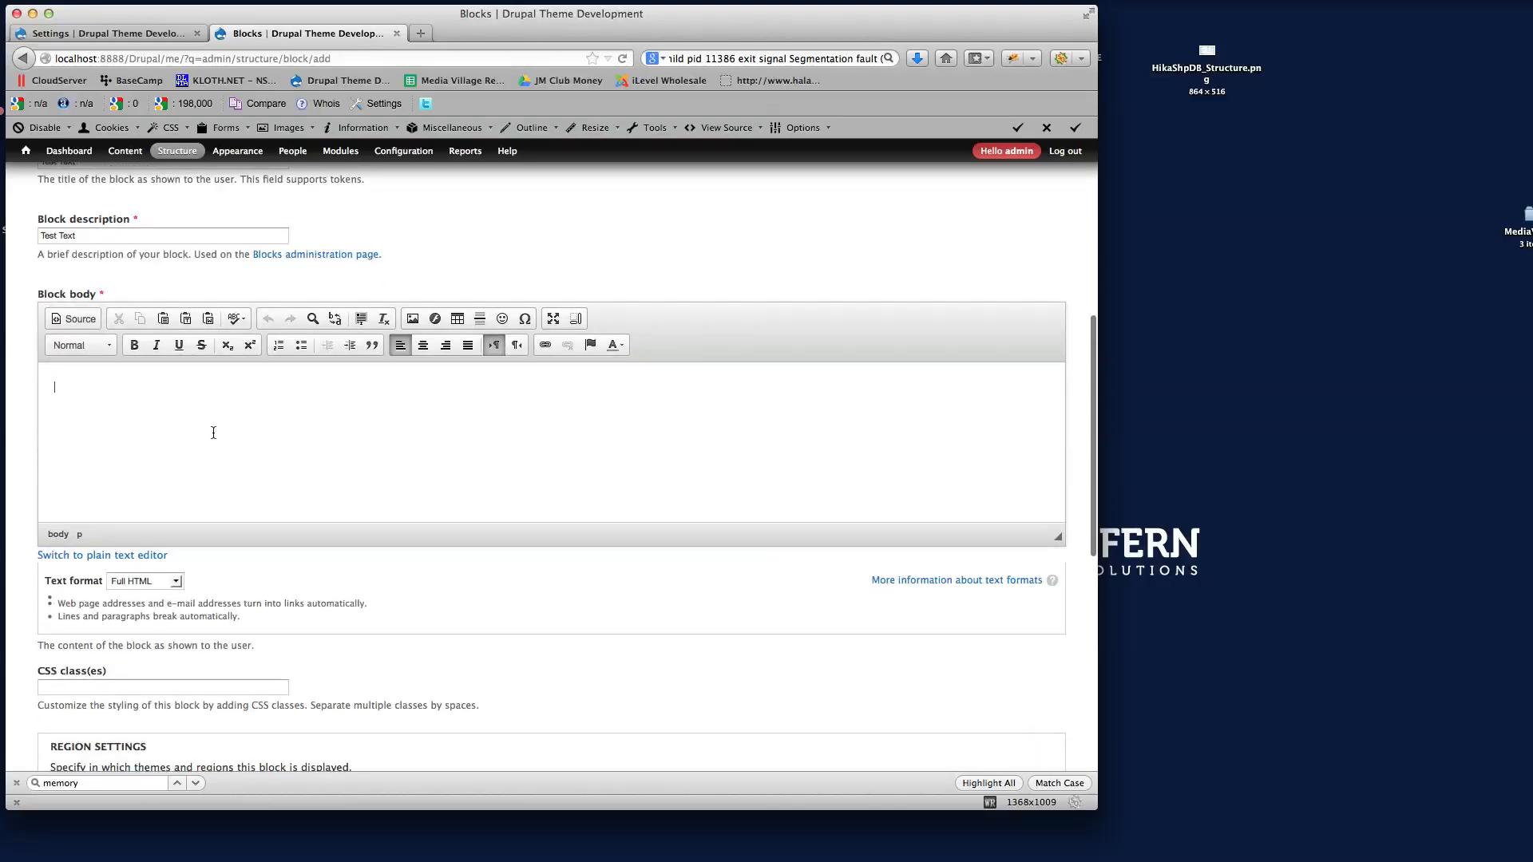
Search the web for "lorim ipsum" in a new browser tab and open the Lipsum generator site
click(420, 35)
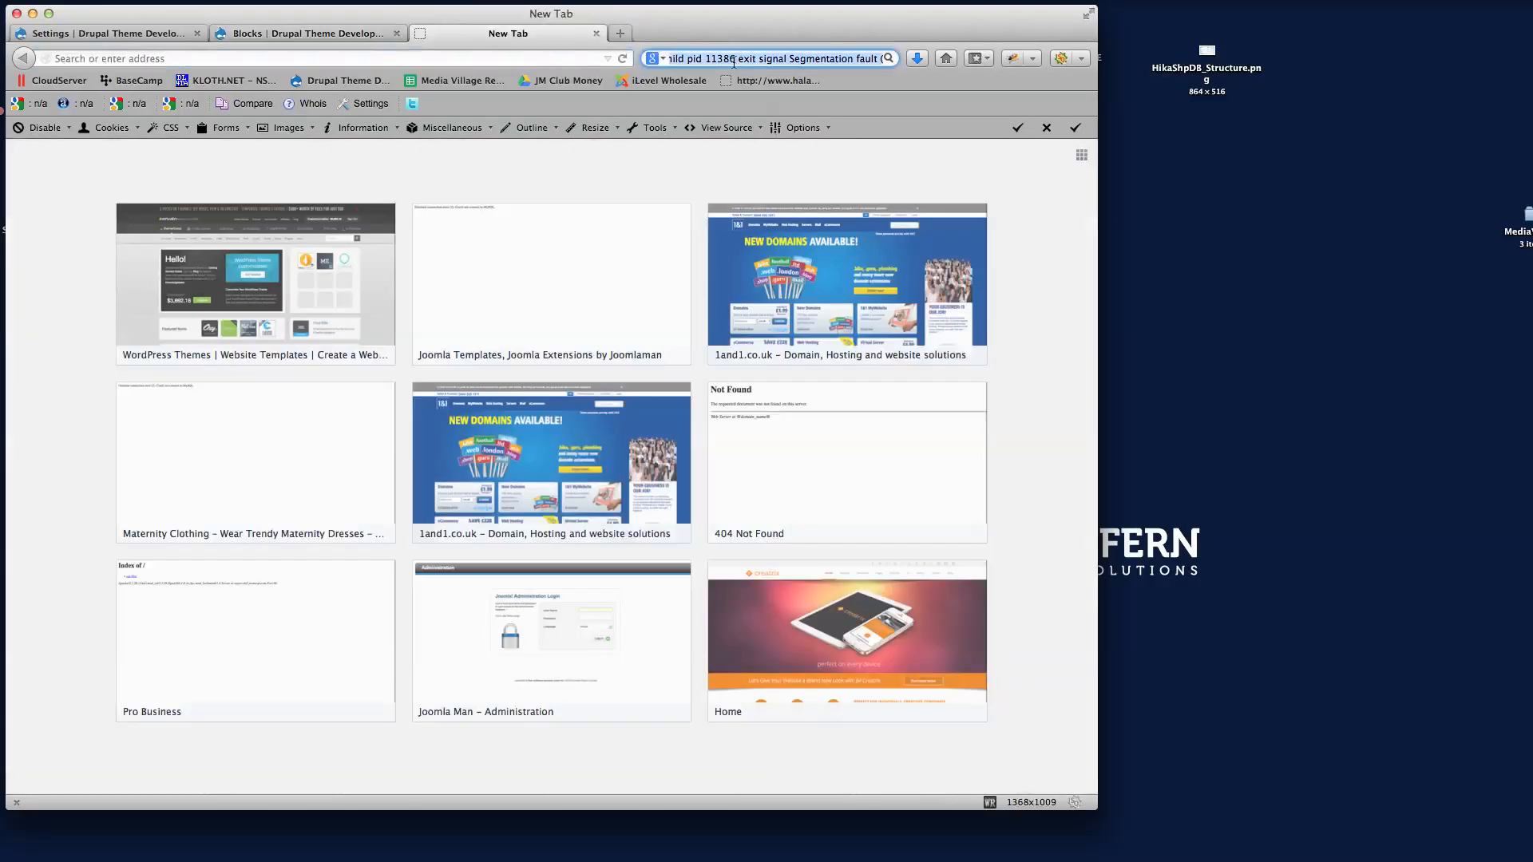
click(736, 61)
text(lorim ips)
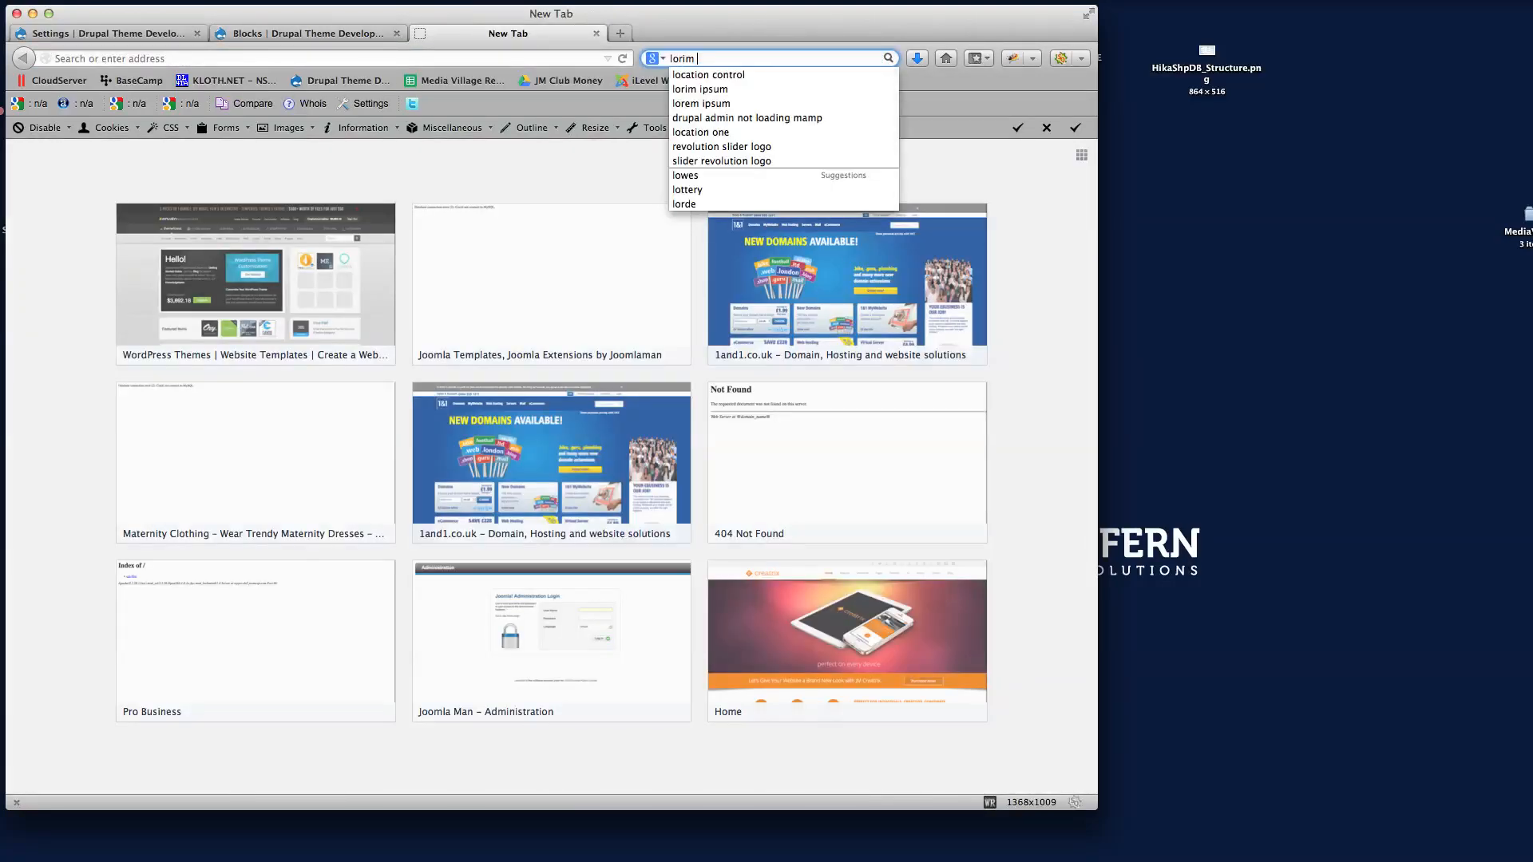
text(um)
key(Return)
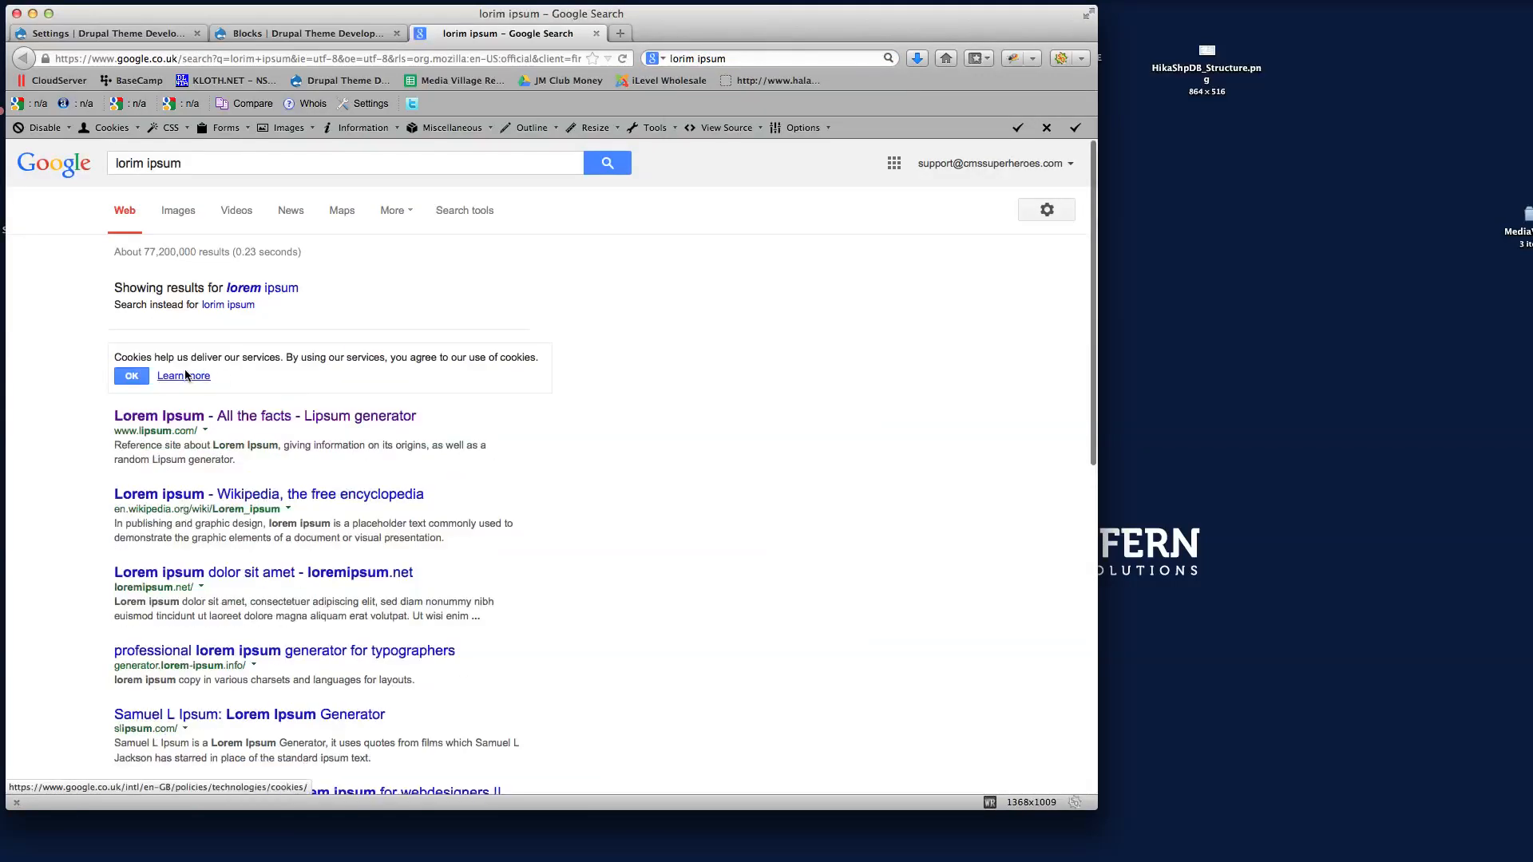
click(295, 411)
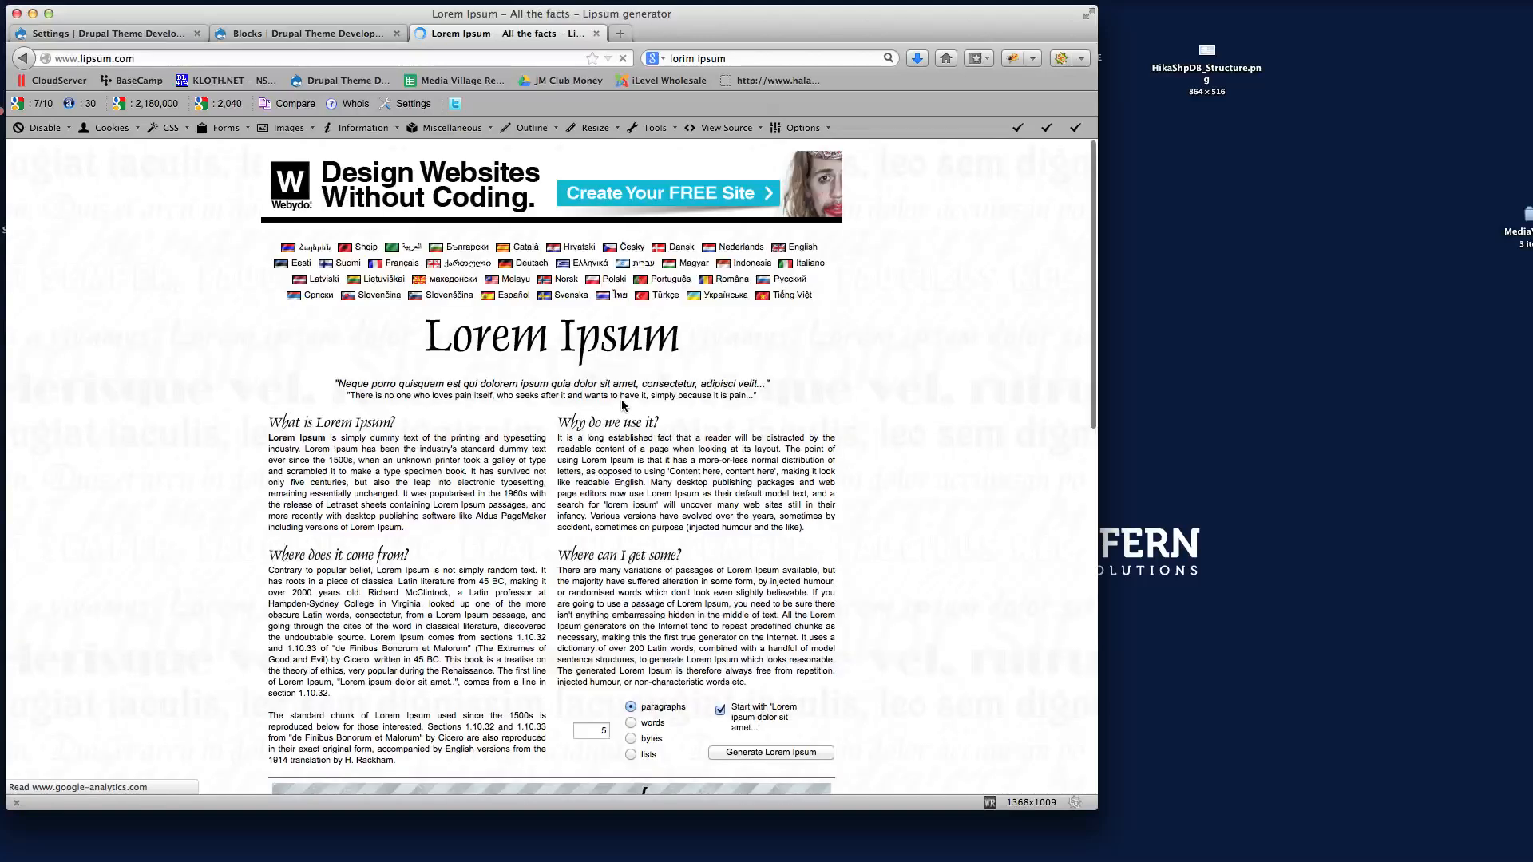
Copy the Section 1.10.32 passage from "Sed ut perspiciatis" to "consectetur," into a new text editor document and copy it again from there
scroll(403, 508, down, 15)
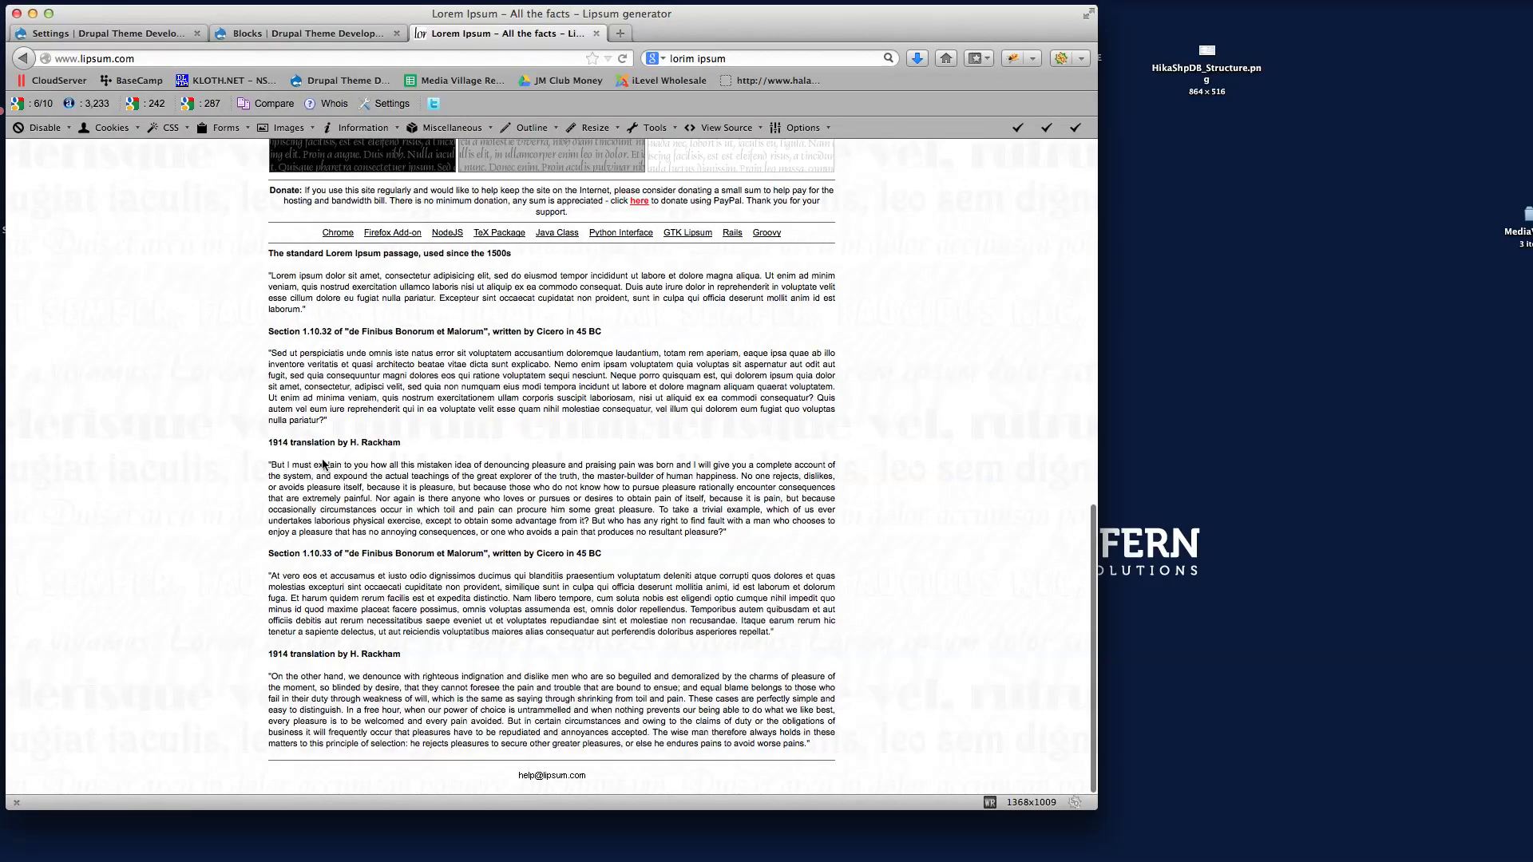
drag(274, 353, 352, 387)
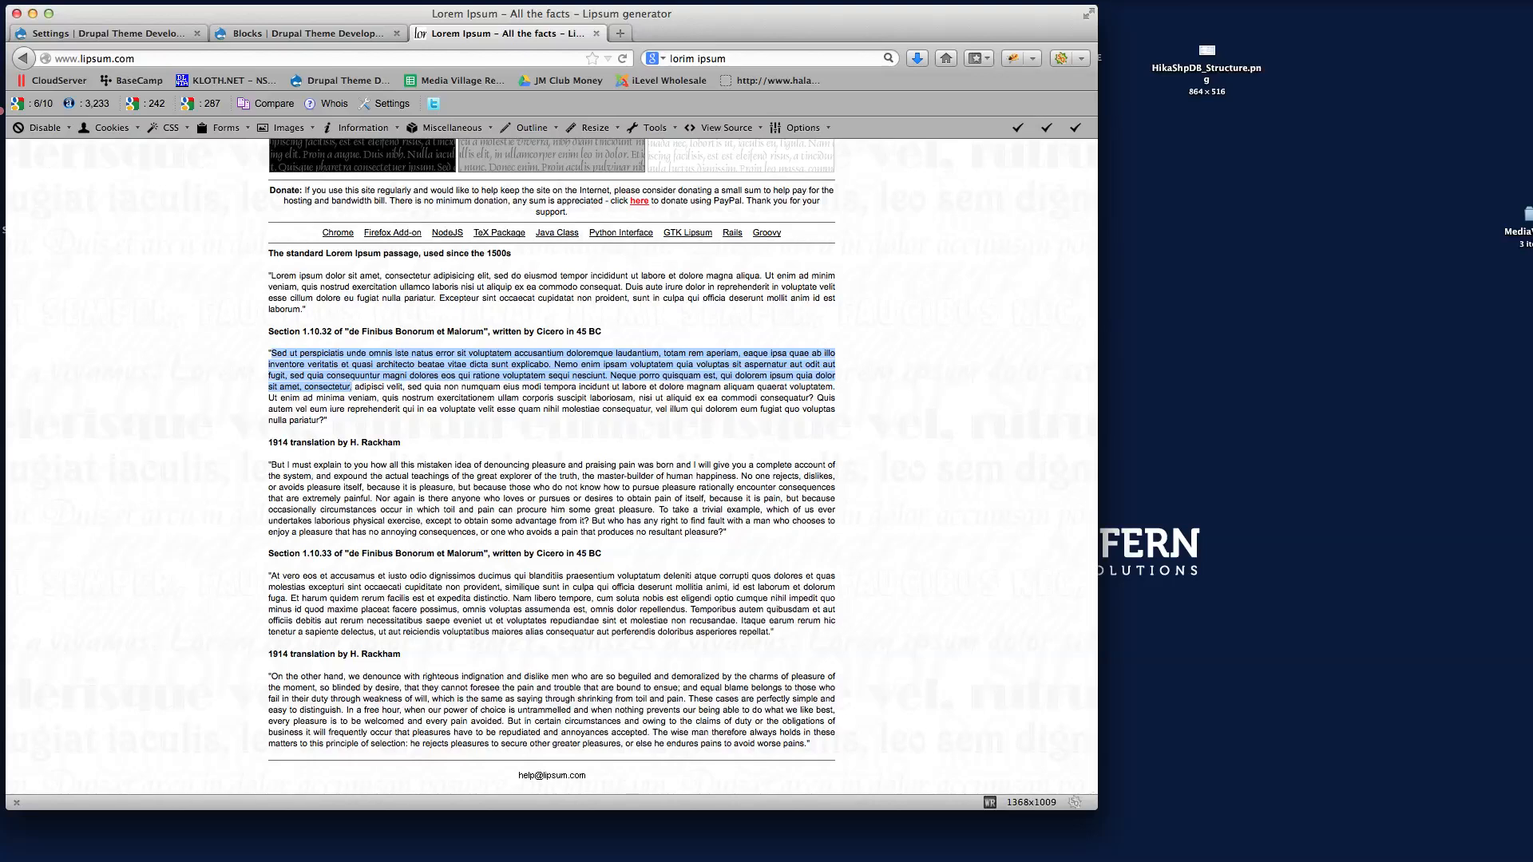
key(super+Tab)
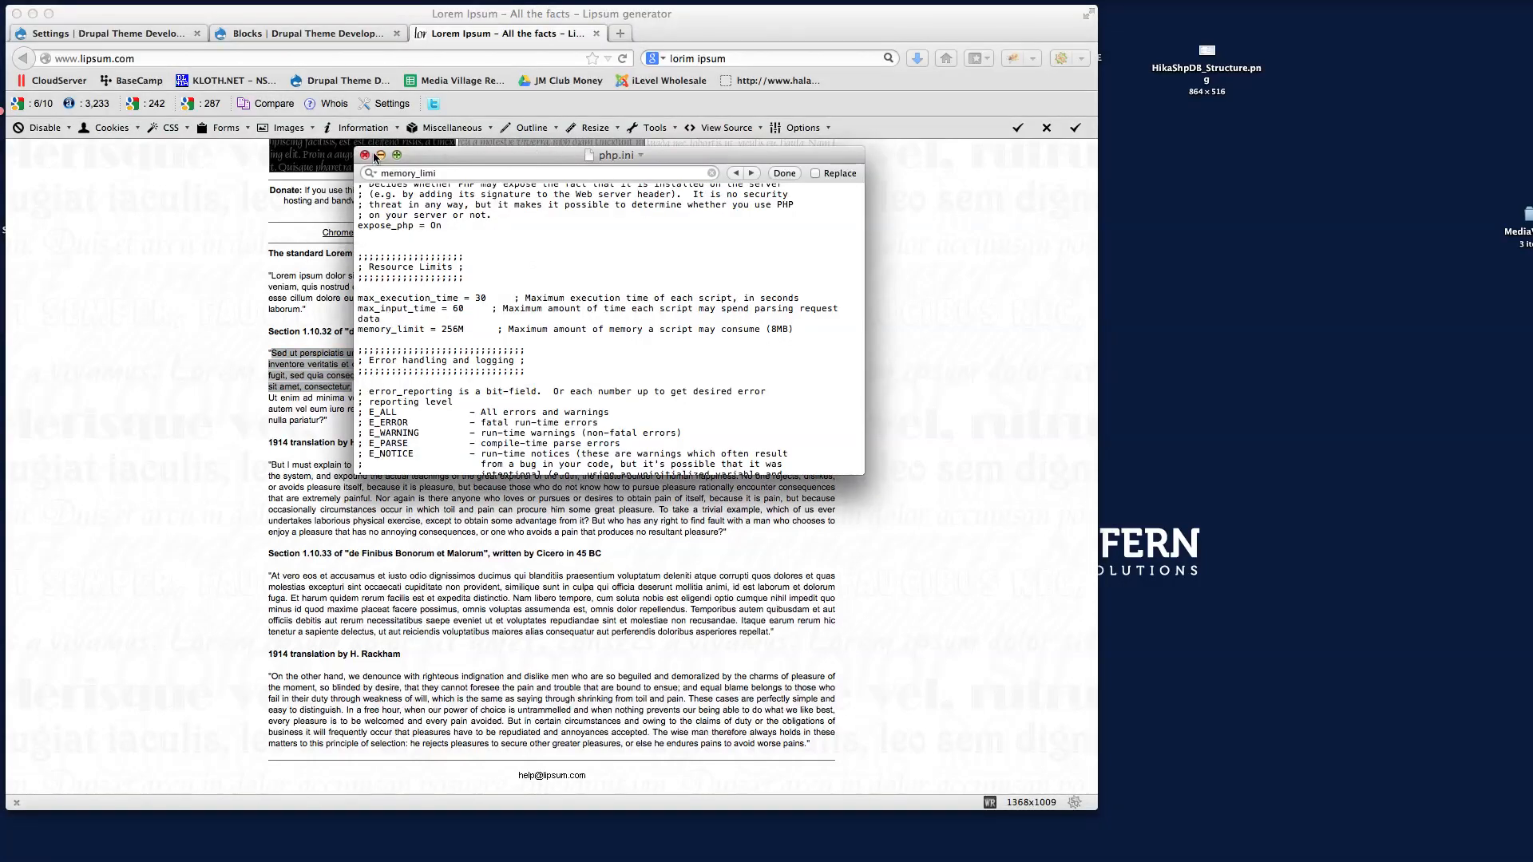
click(364, 156)
key(super+n)
key(super+v)
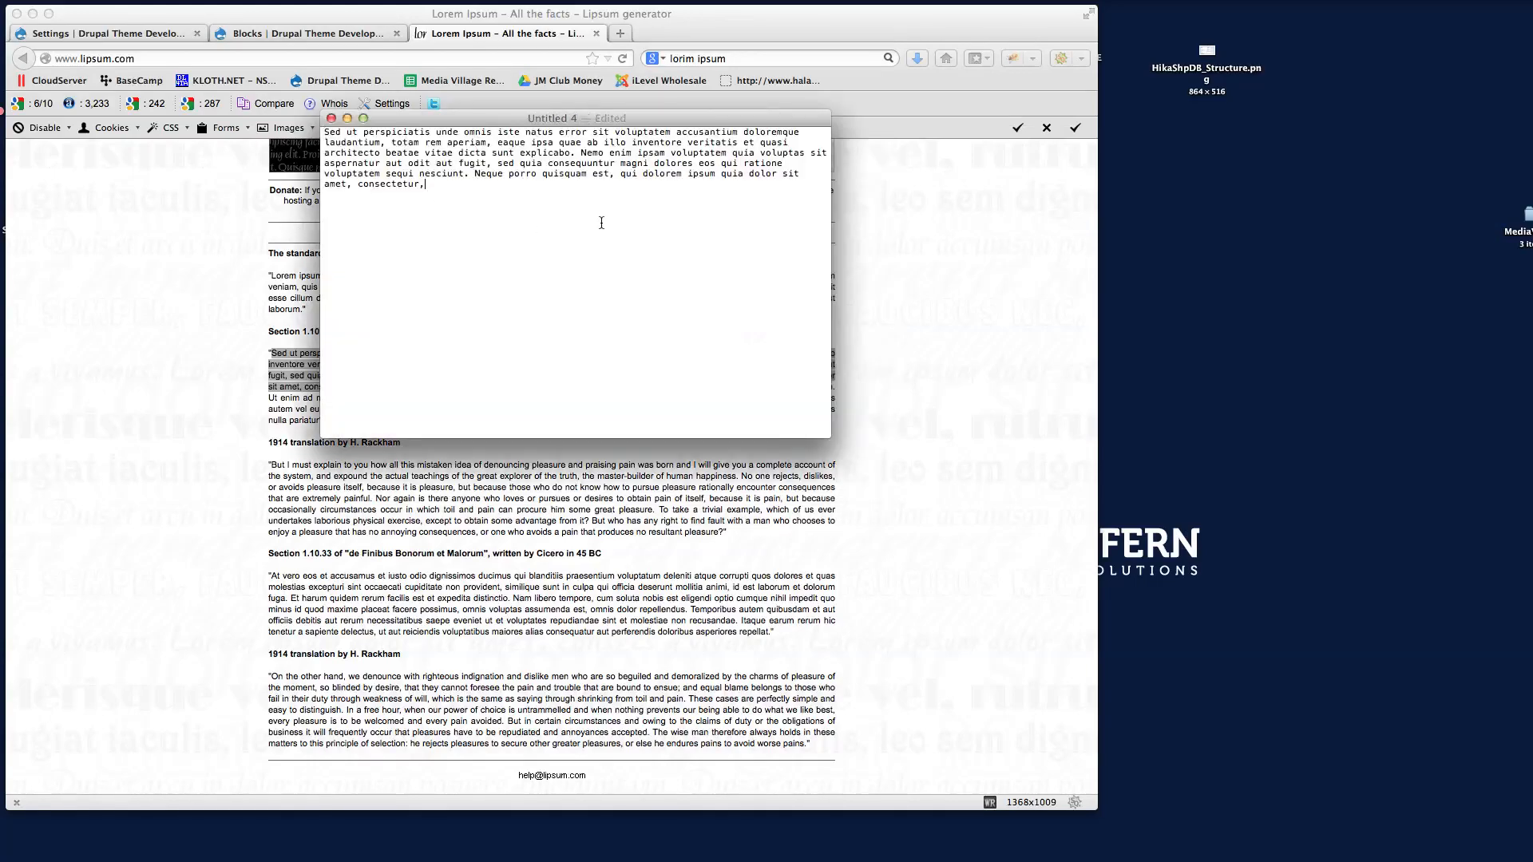
key(super+a)
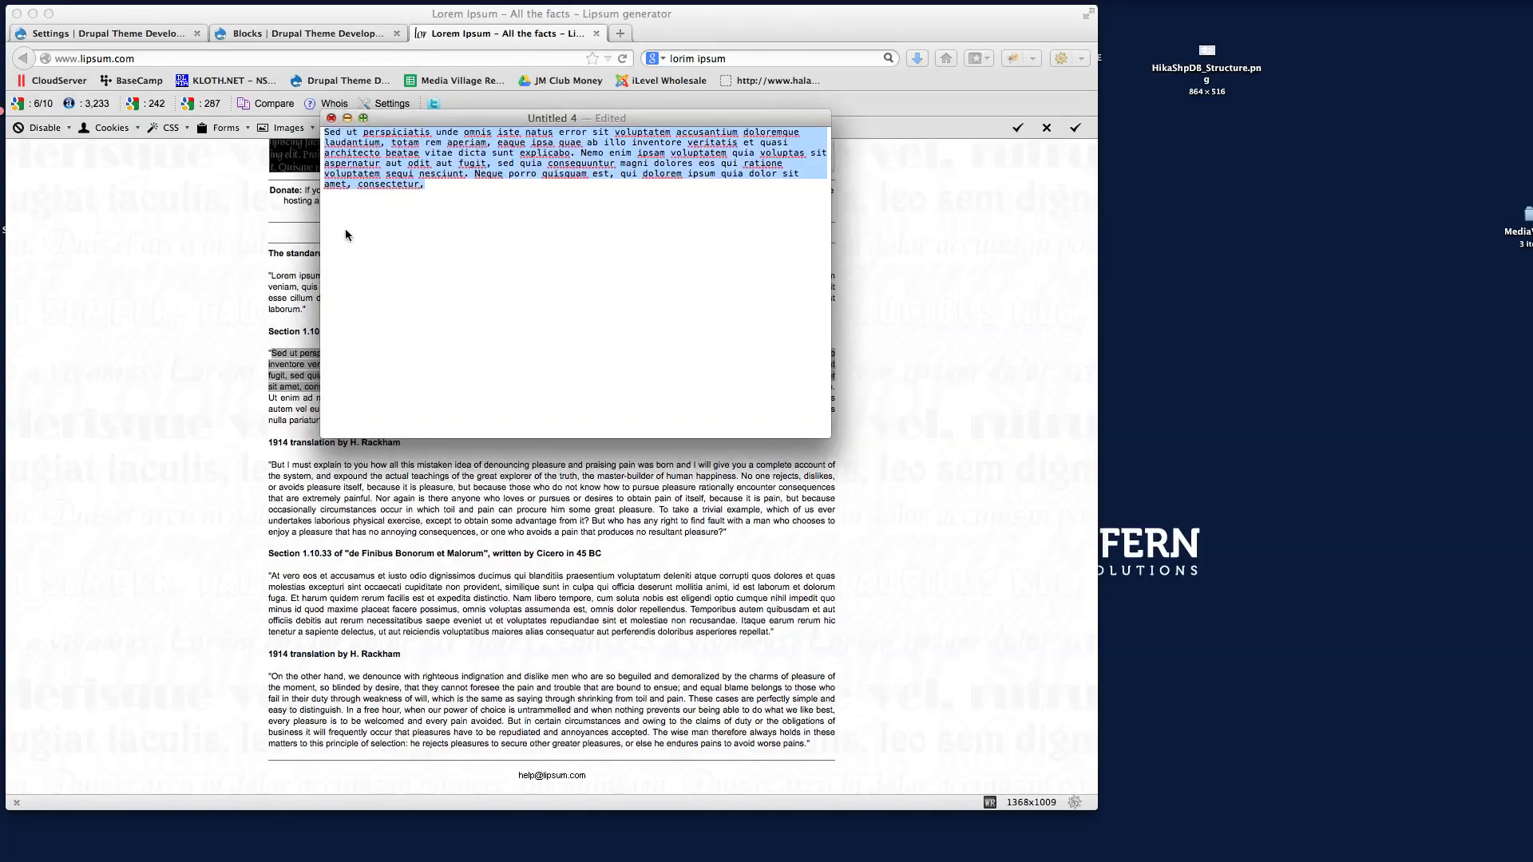
Return to the new block form in the browser and paste the copied lorem ipsum text into the block body
click(181, 315)
click(265, 36)
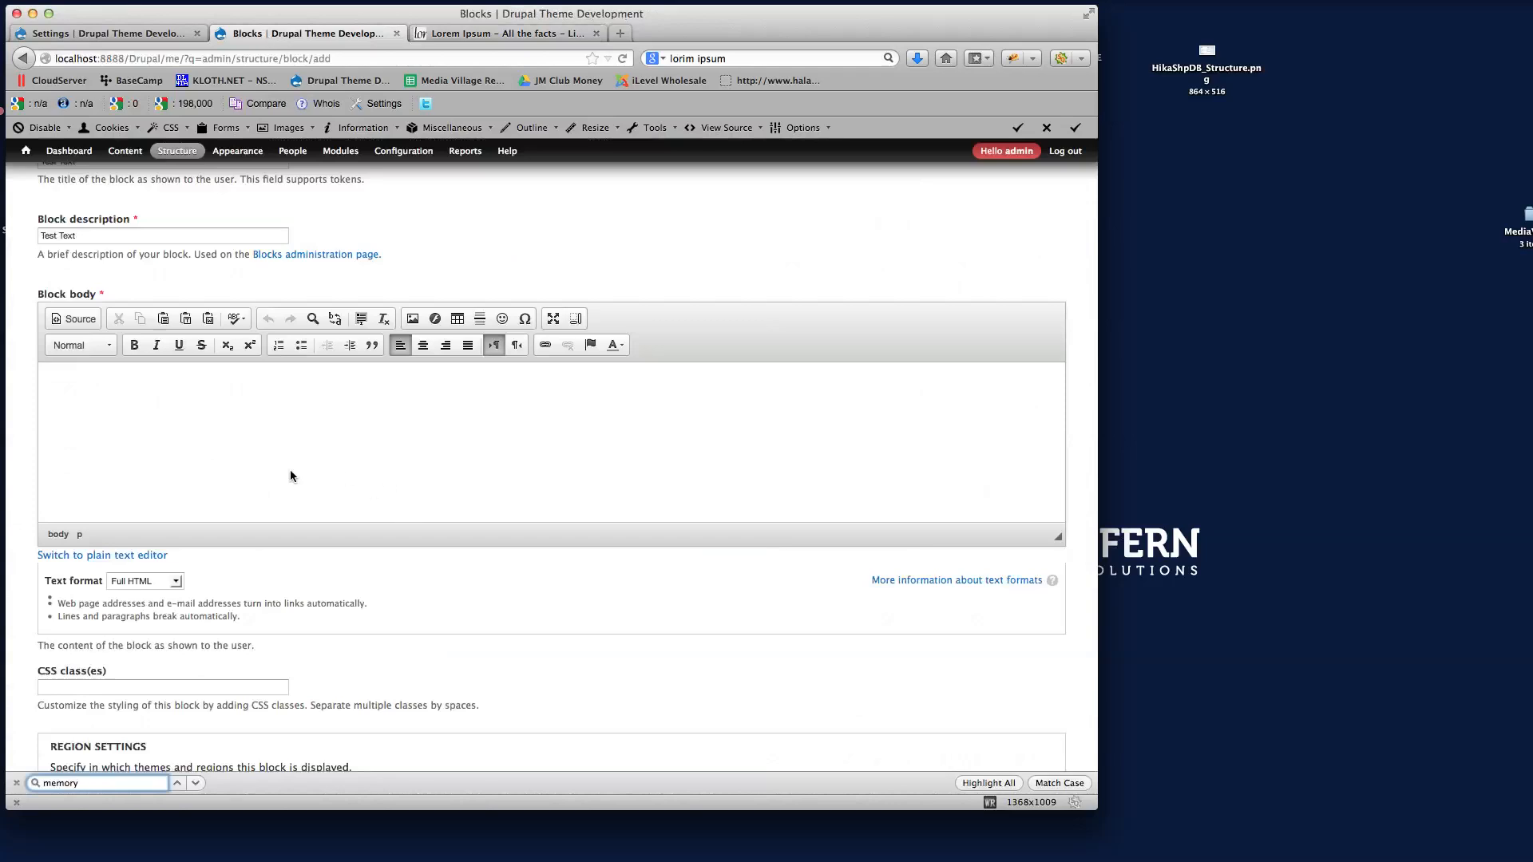
click(174, 416)
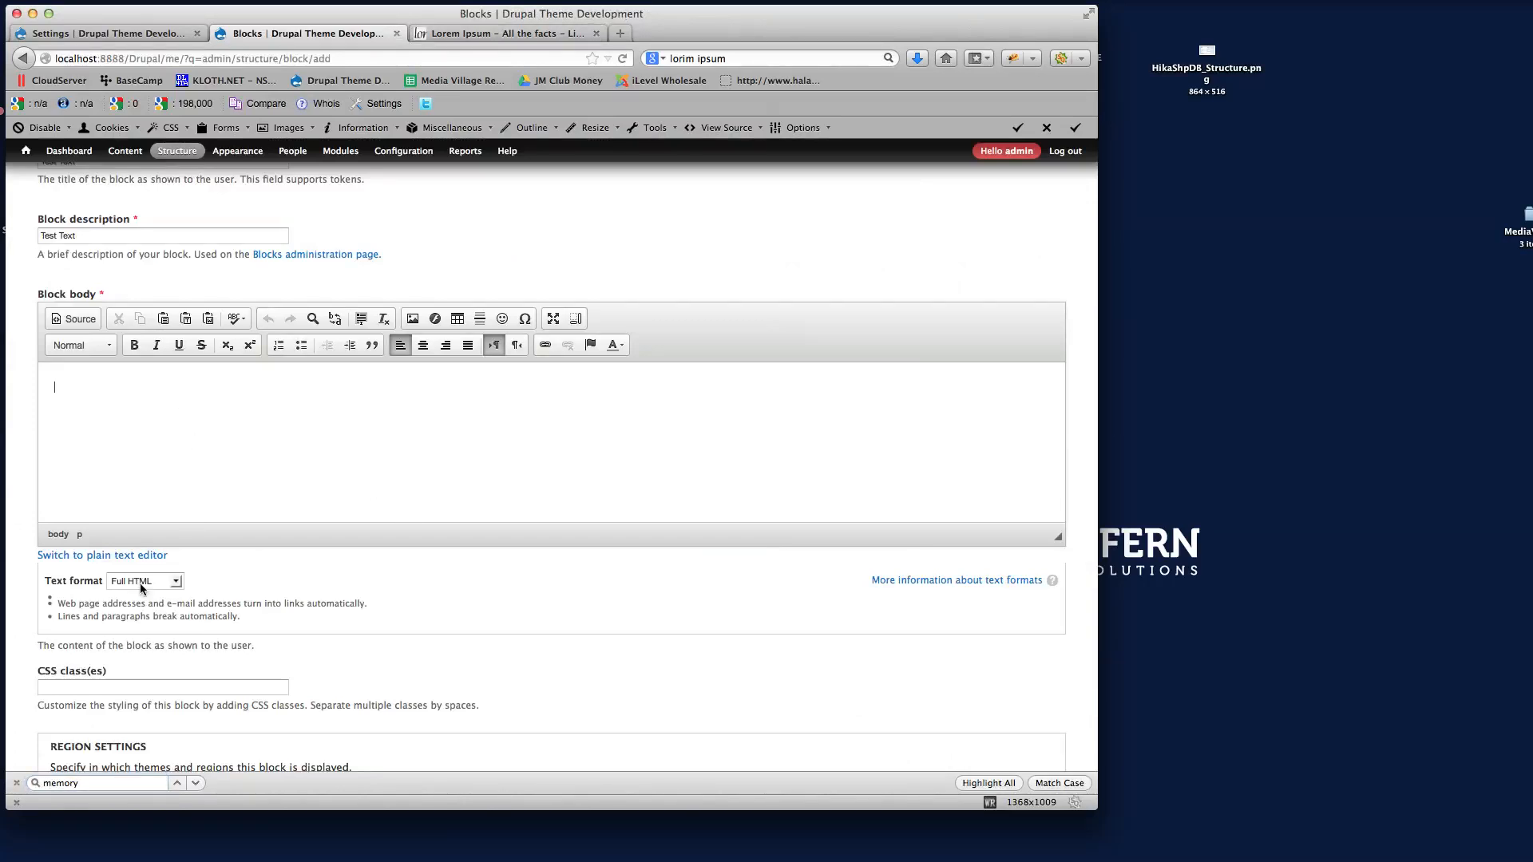
key(super+v)
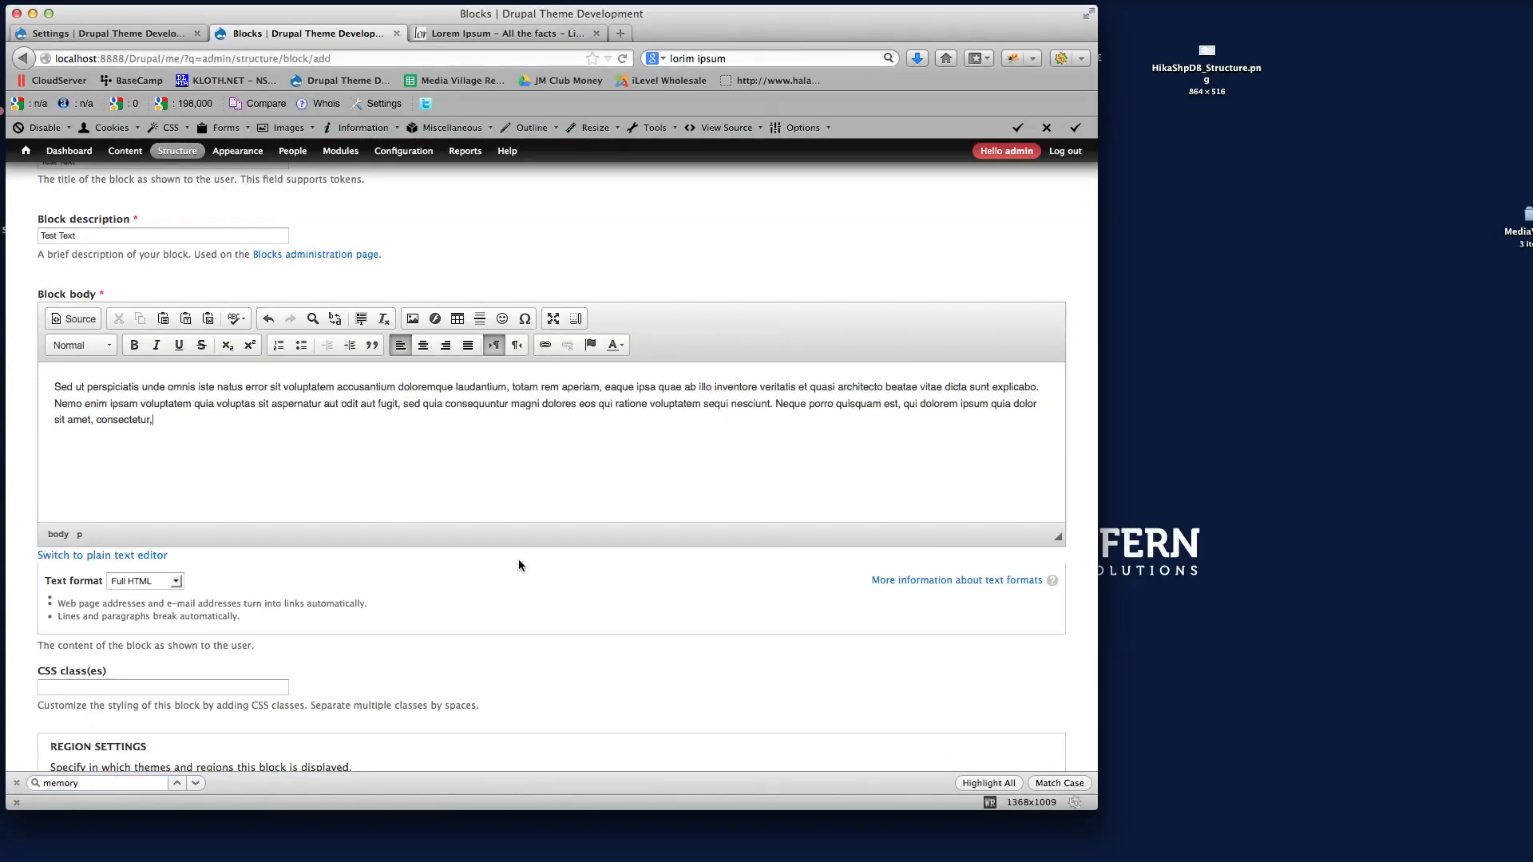
Assign the block to the Bottom Fourth region of the Me default theme
scroll(519, 566, down, 5)
click(128, 611)
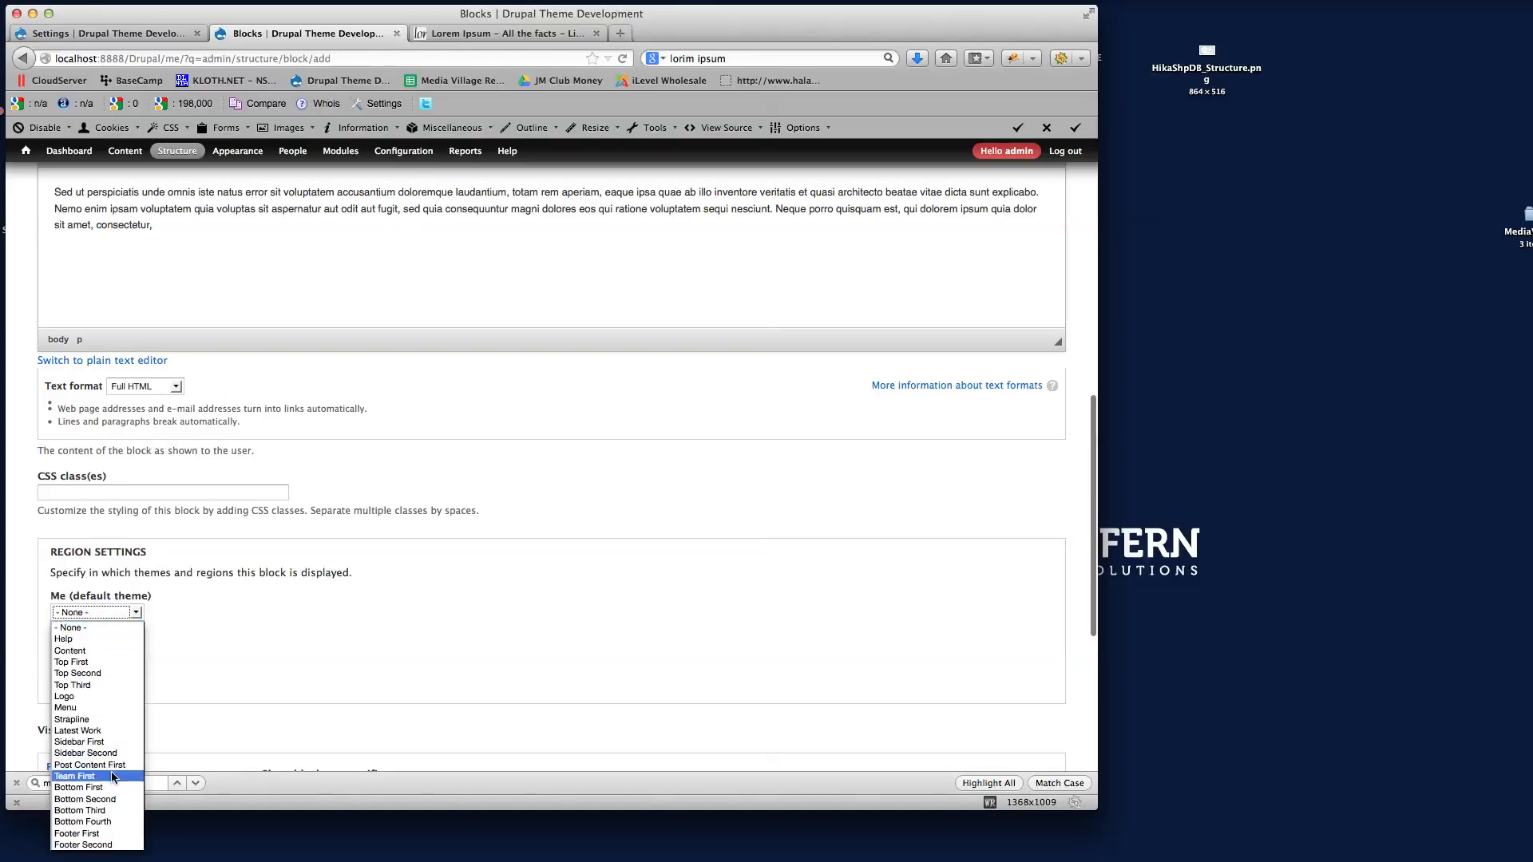
click(84, 822)
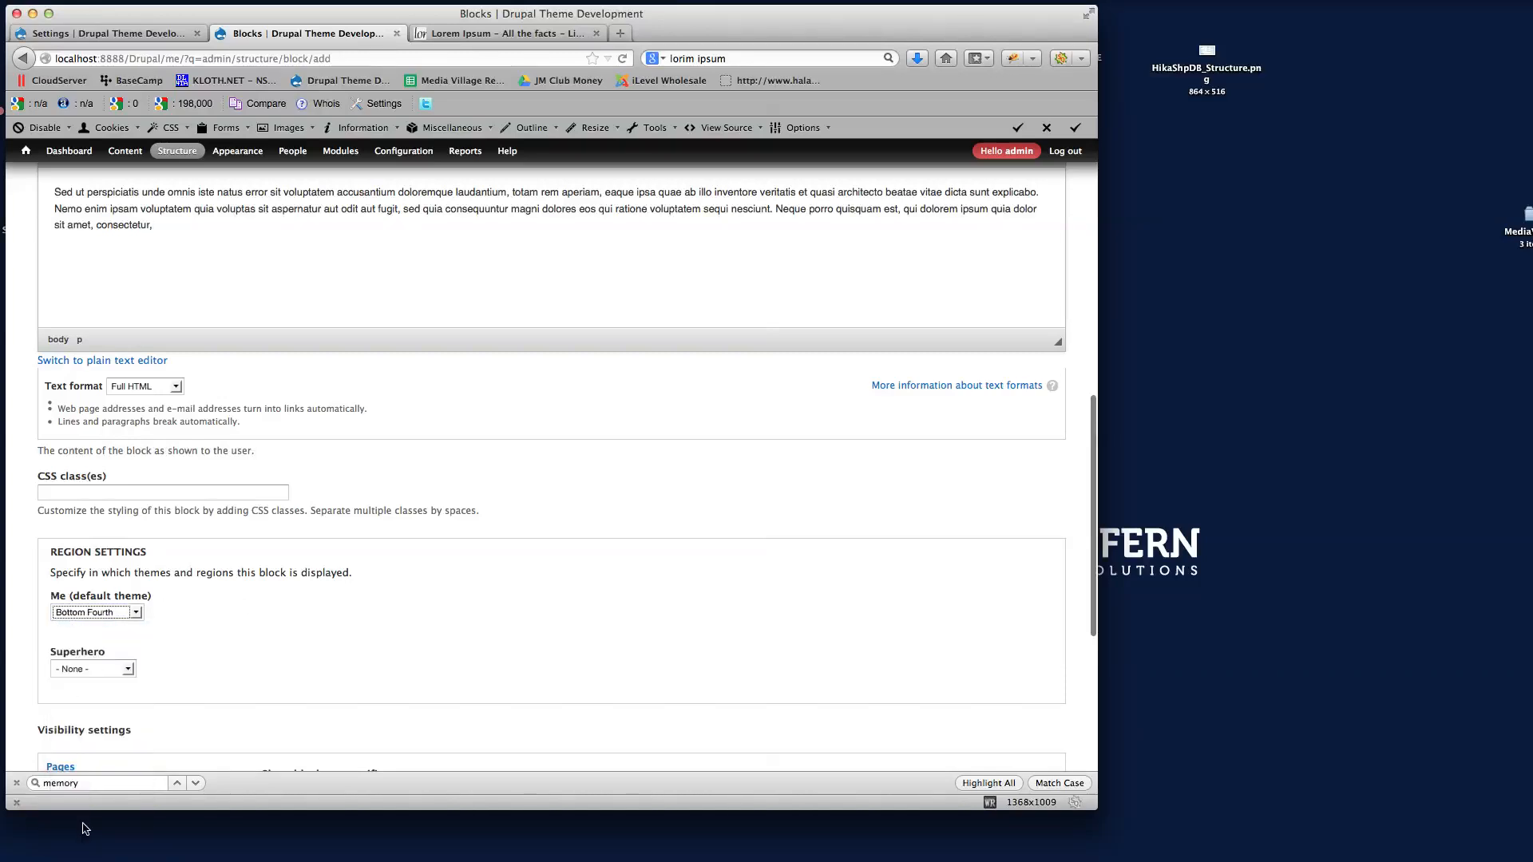
Show the block only on the listed page node/95
scroll(332, 646, down, 8)
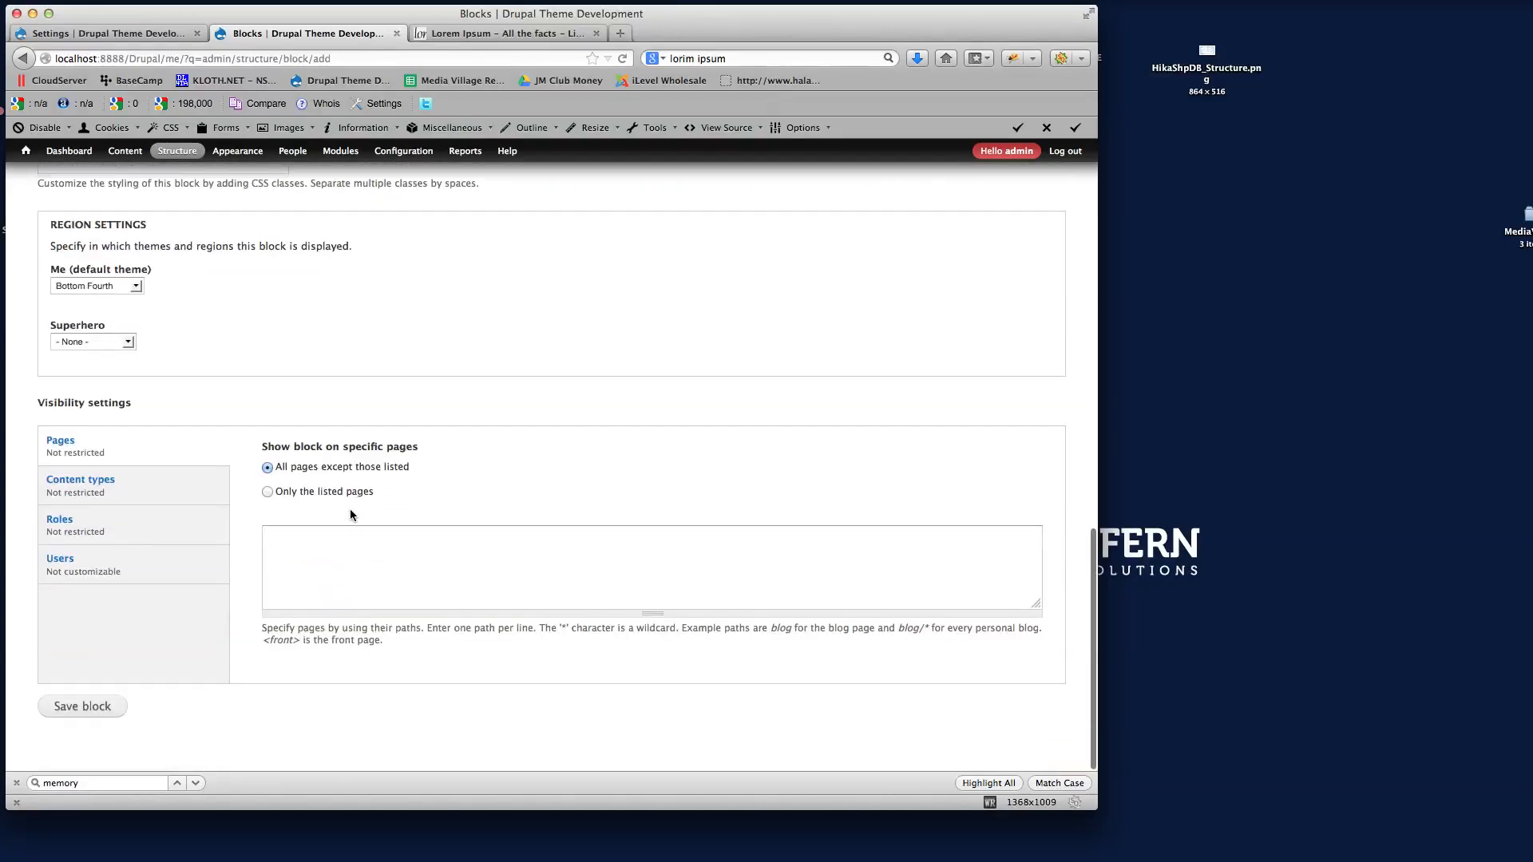
click(267, 492)
click(286, 548)
text(node/95)
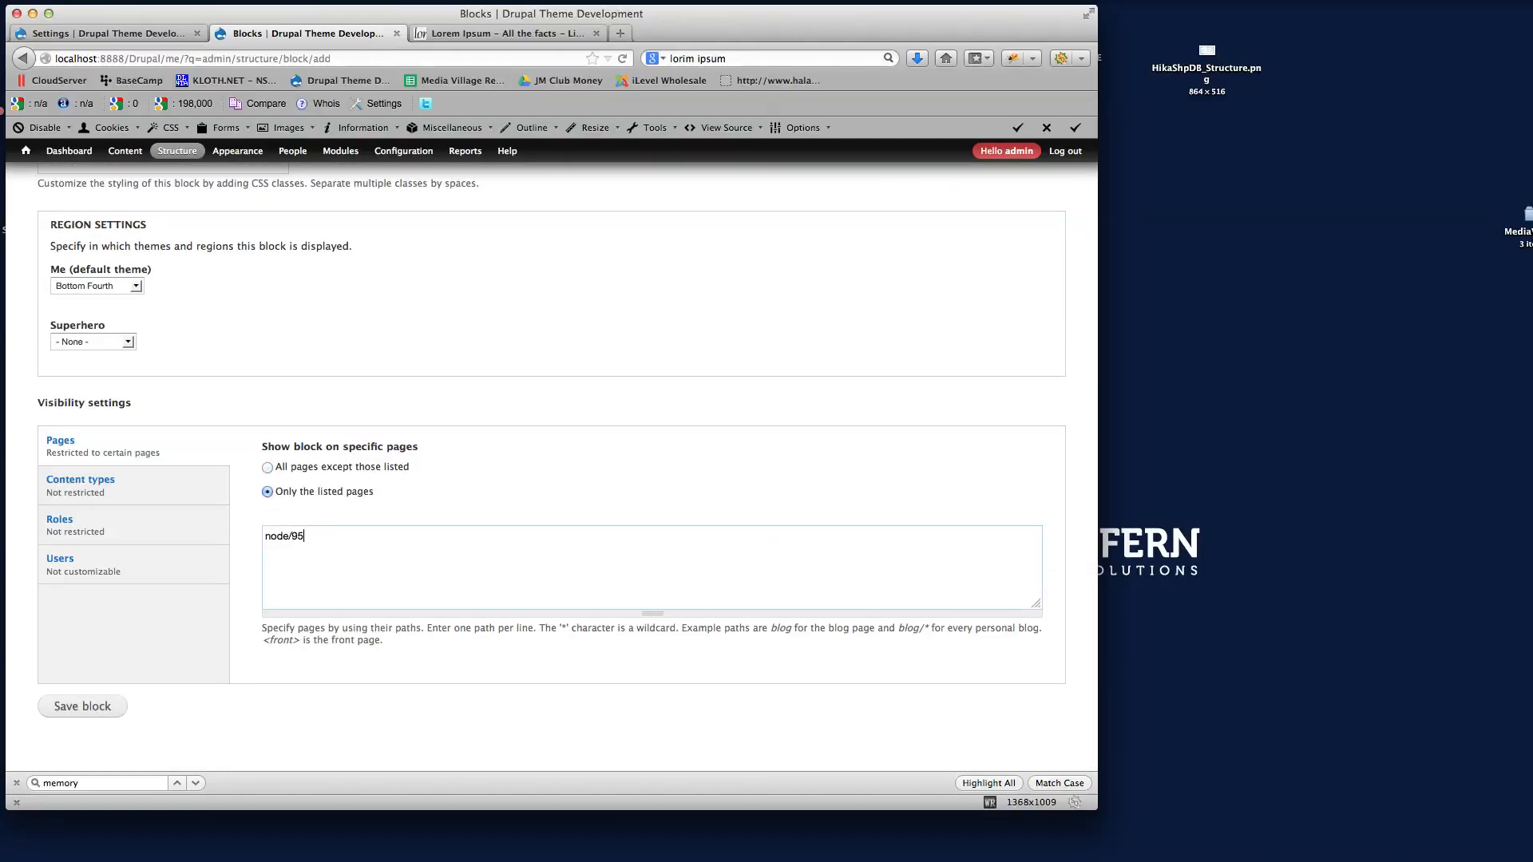
click(609, 441)
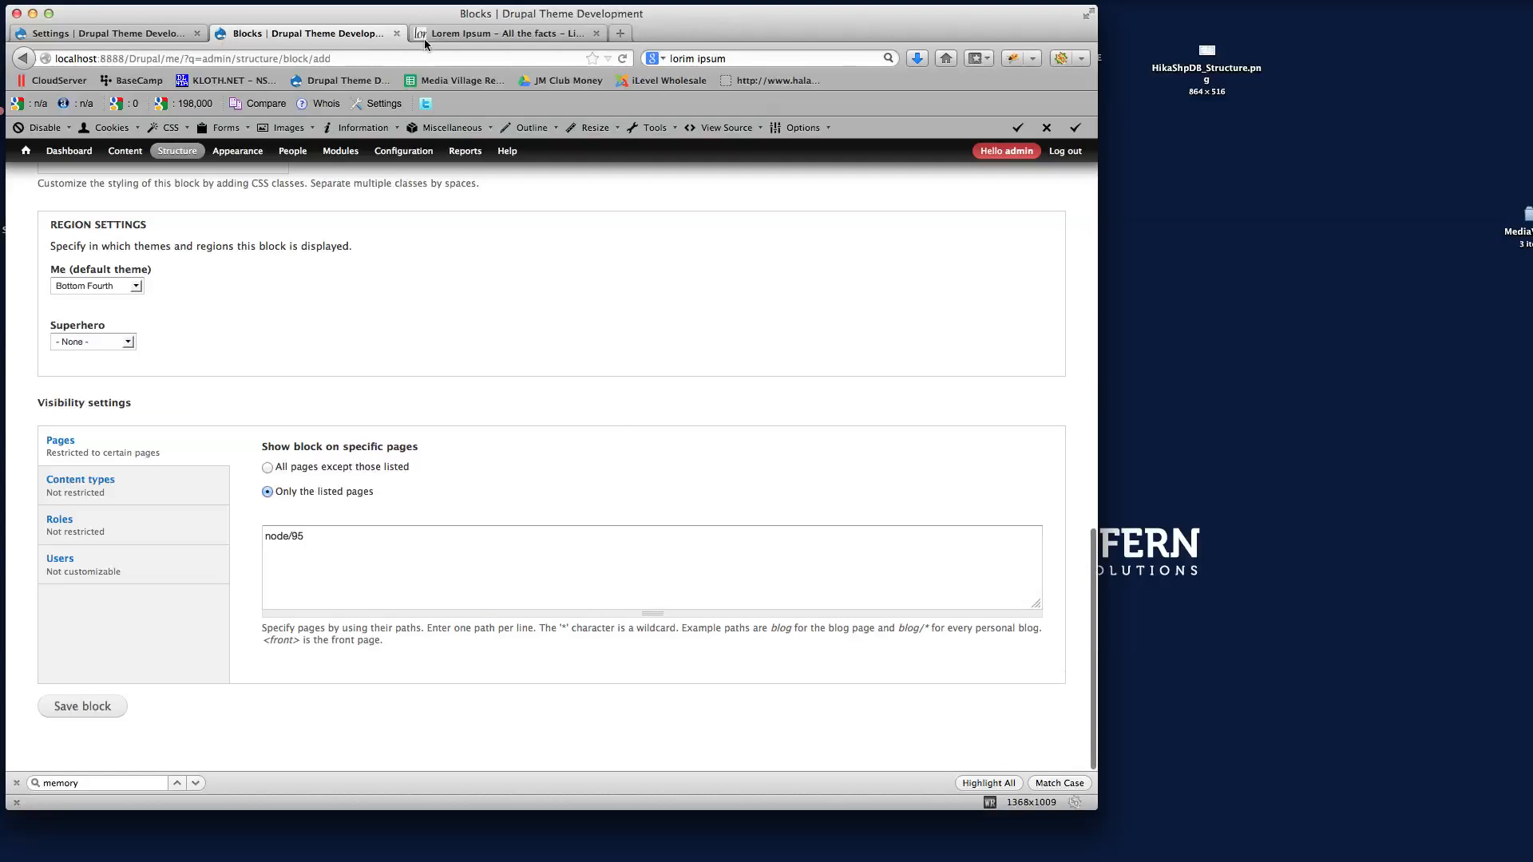
Save the new Test Text block
click(109, 34)
click(279, 37)
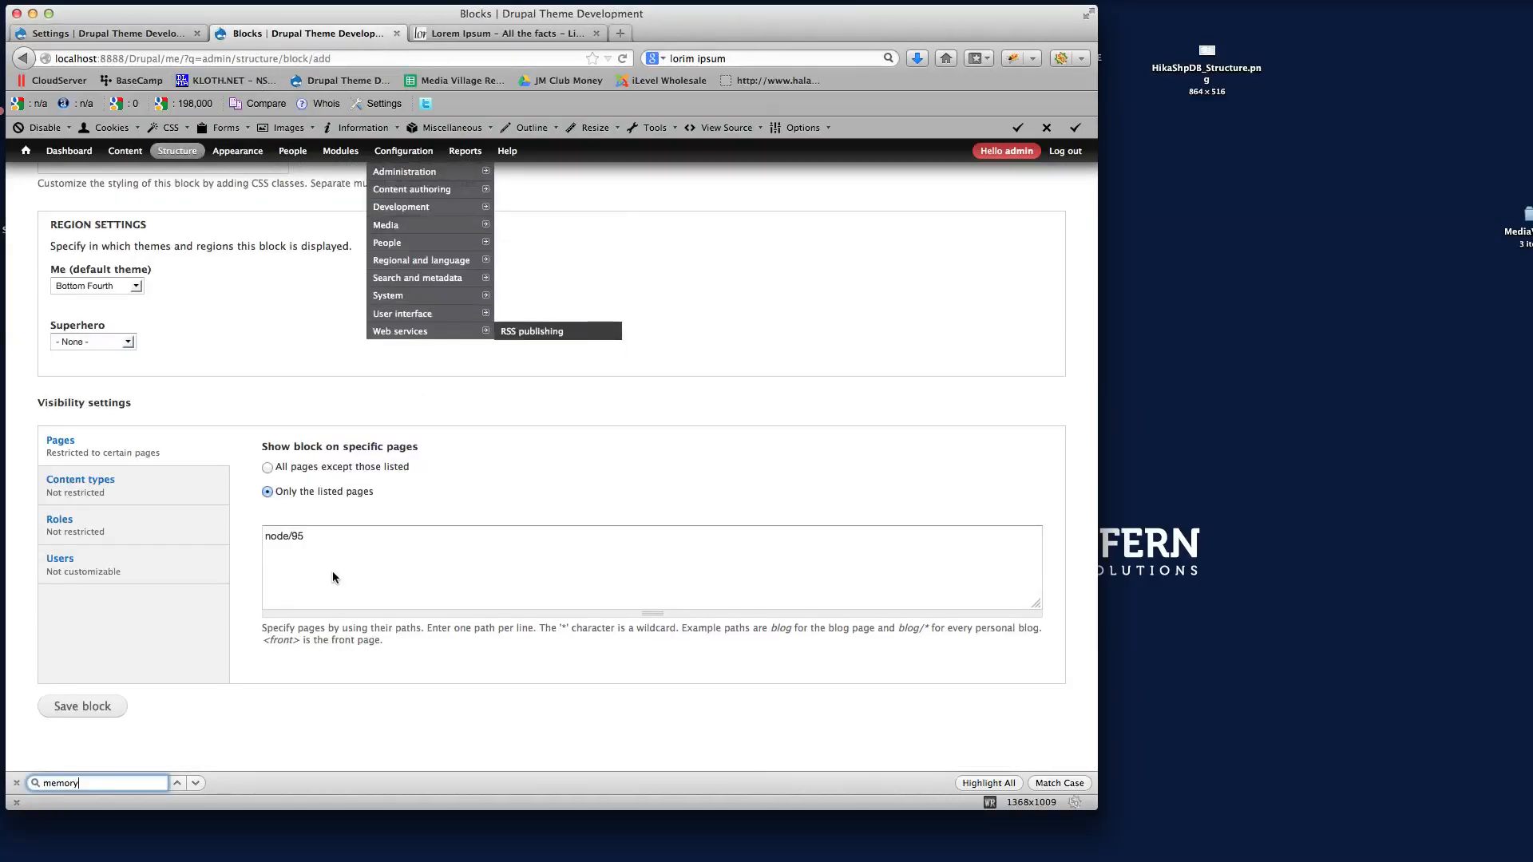
click(74, 707)
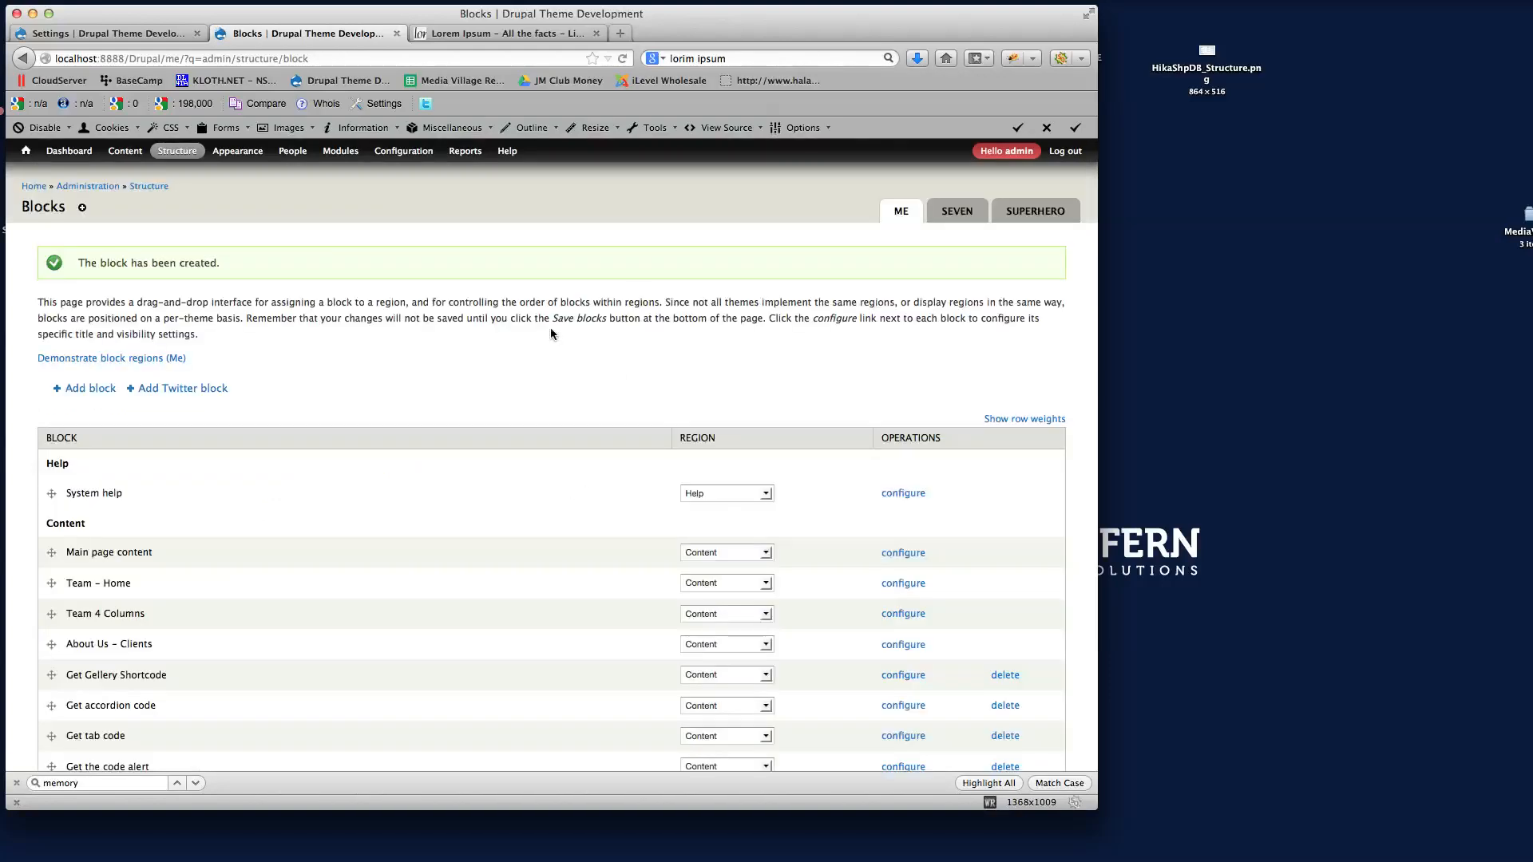
Open the Drupal Home Demo page on the site and check both test blocks in the Team section
click(24, 152)
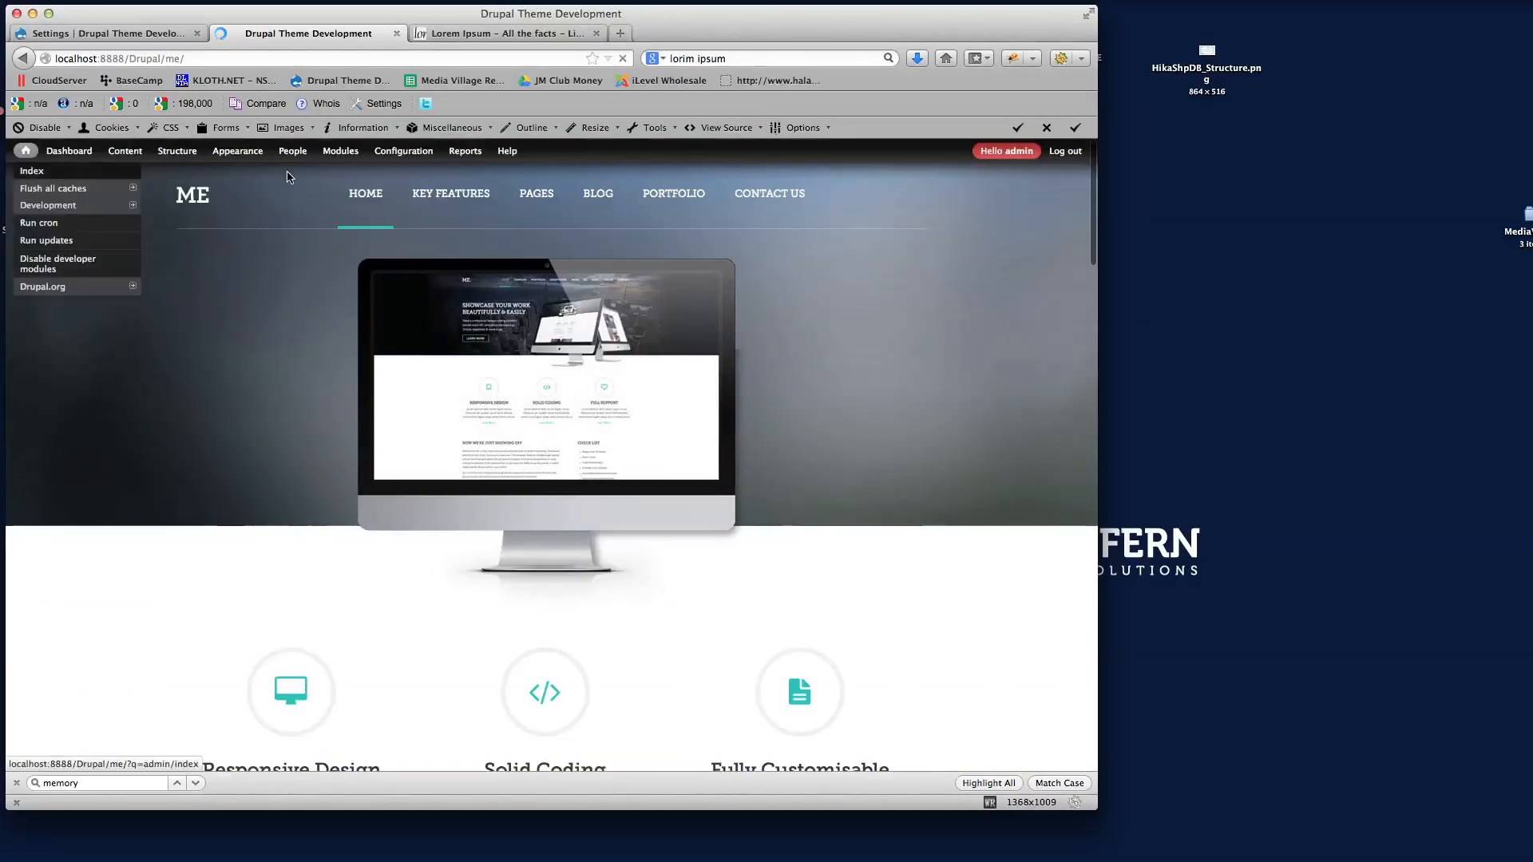
mouse_move(366, 203)
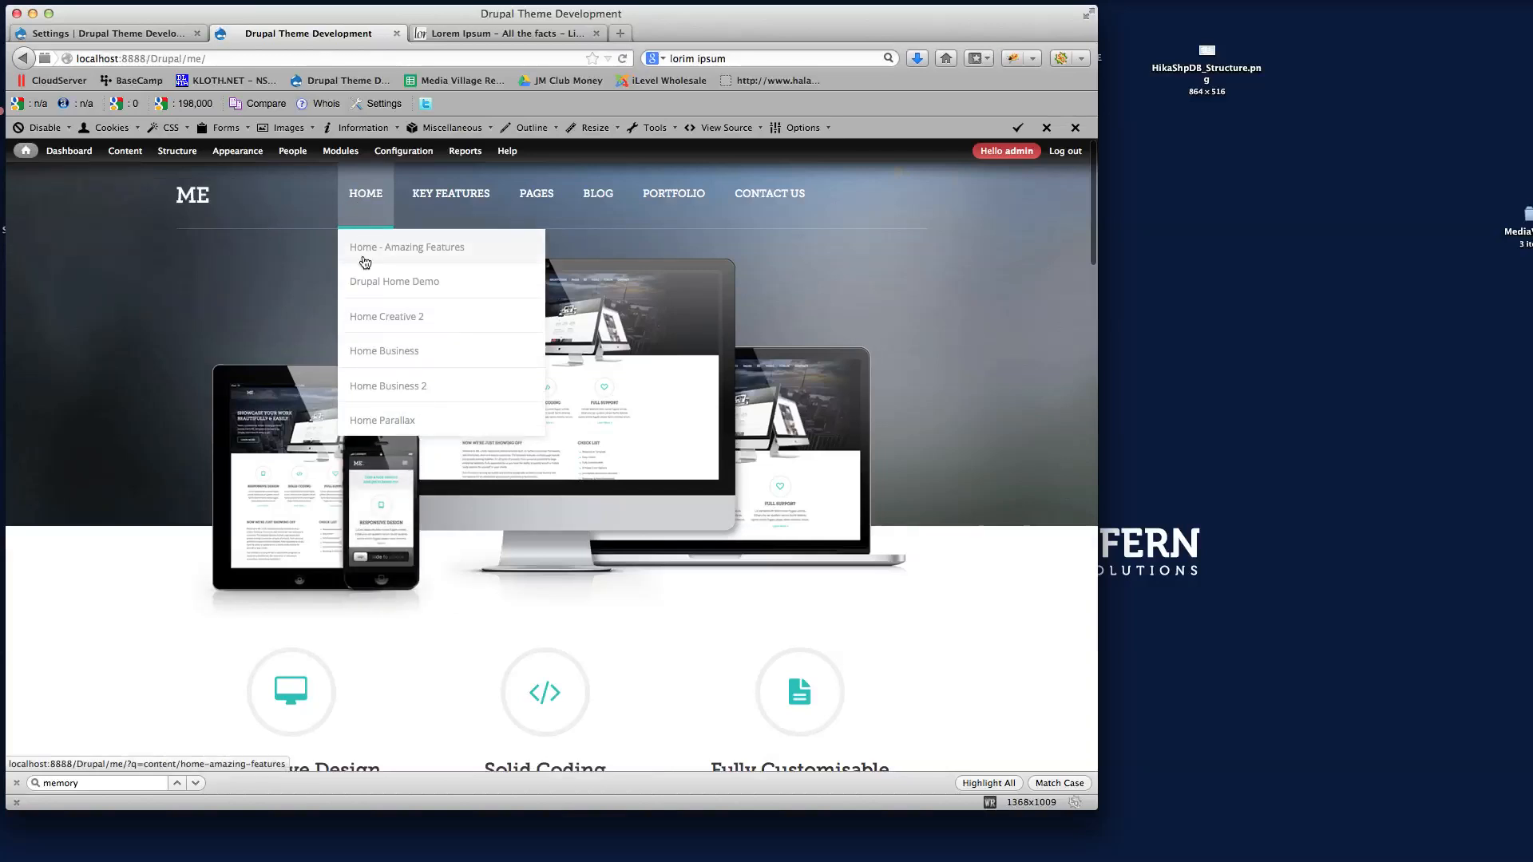
click(383, 284)
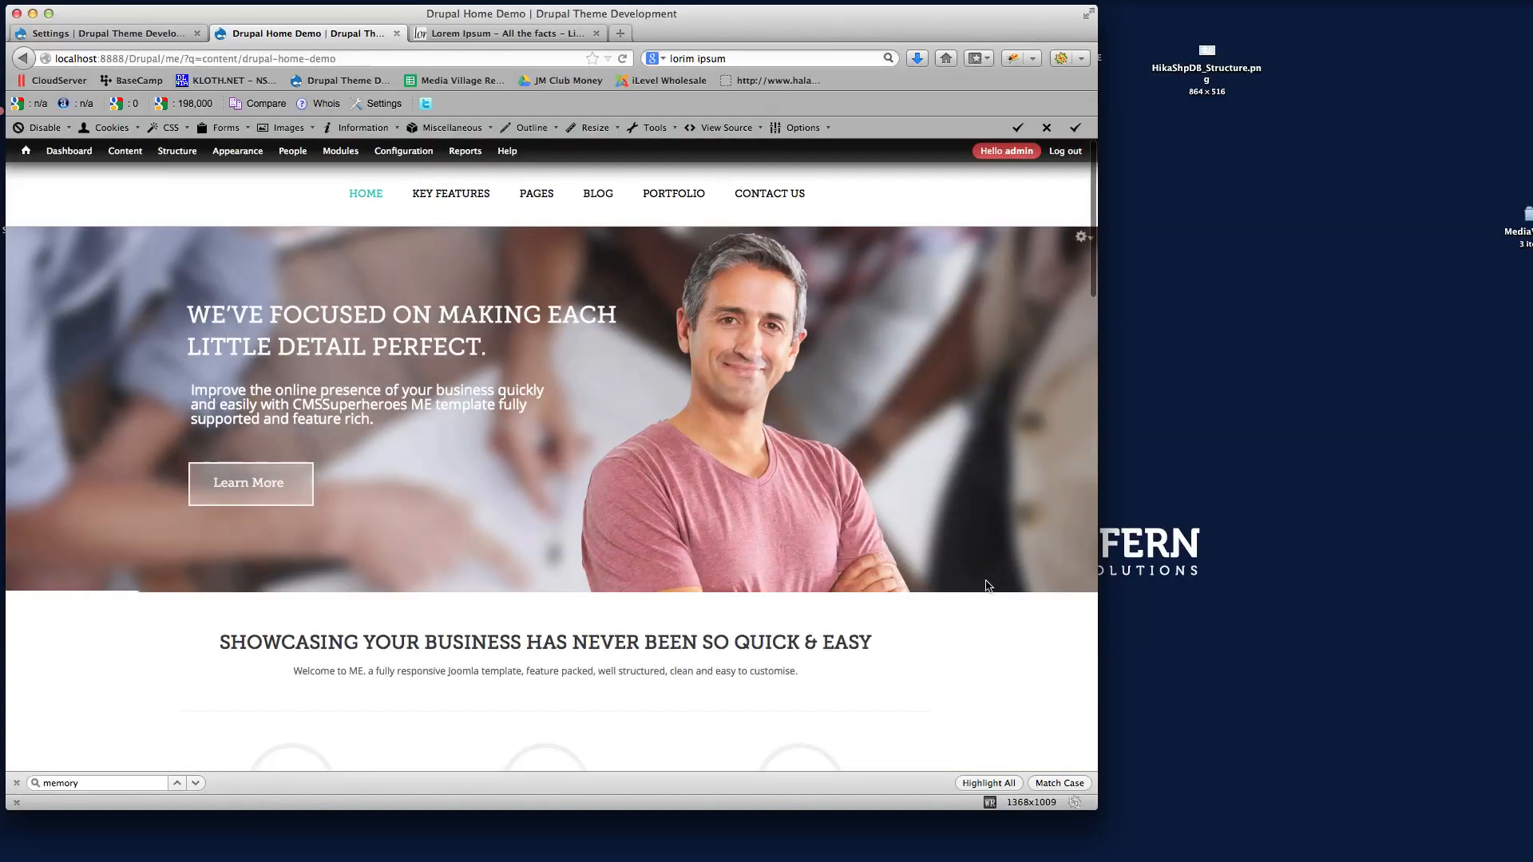
scroll(985, 579, down, 1)
scroll(985, 582, down, 10)
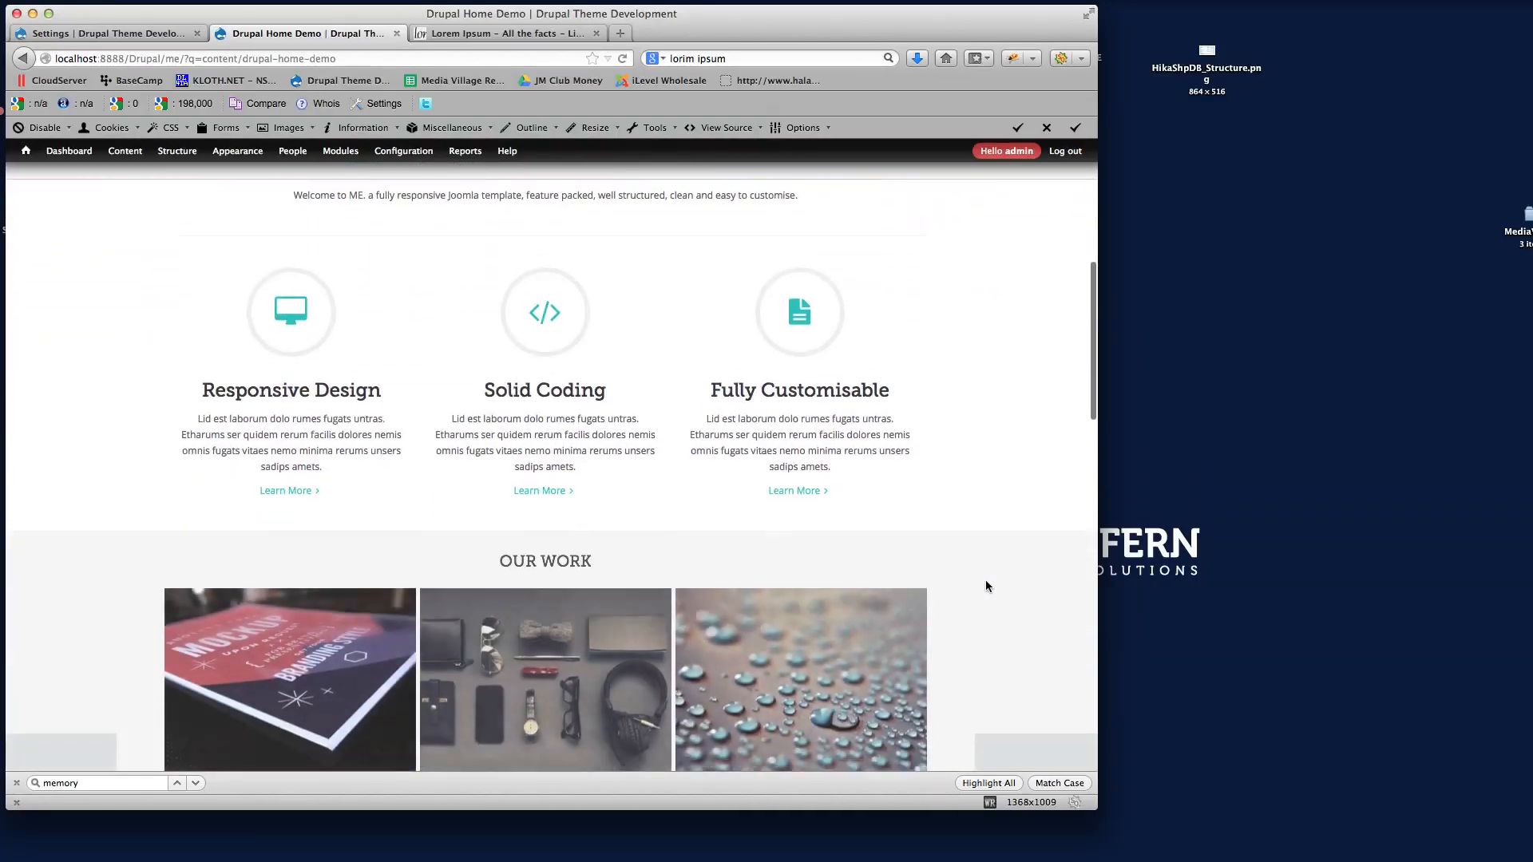
scroll(986, 586, down, 8)
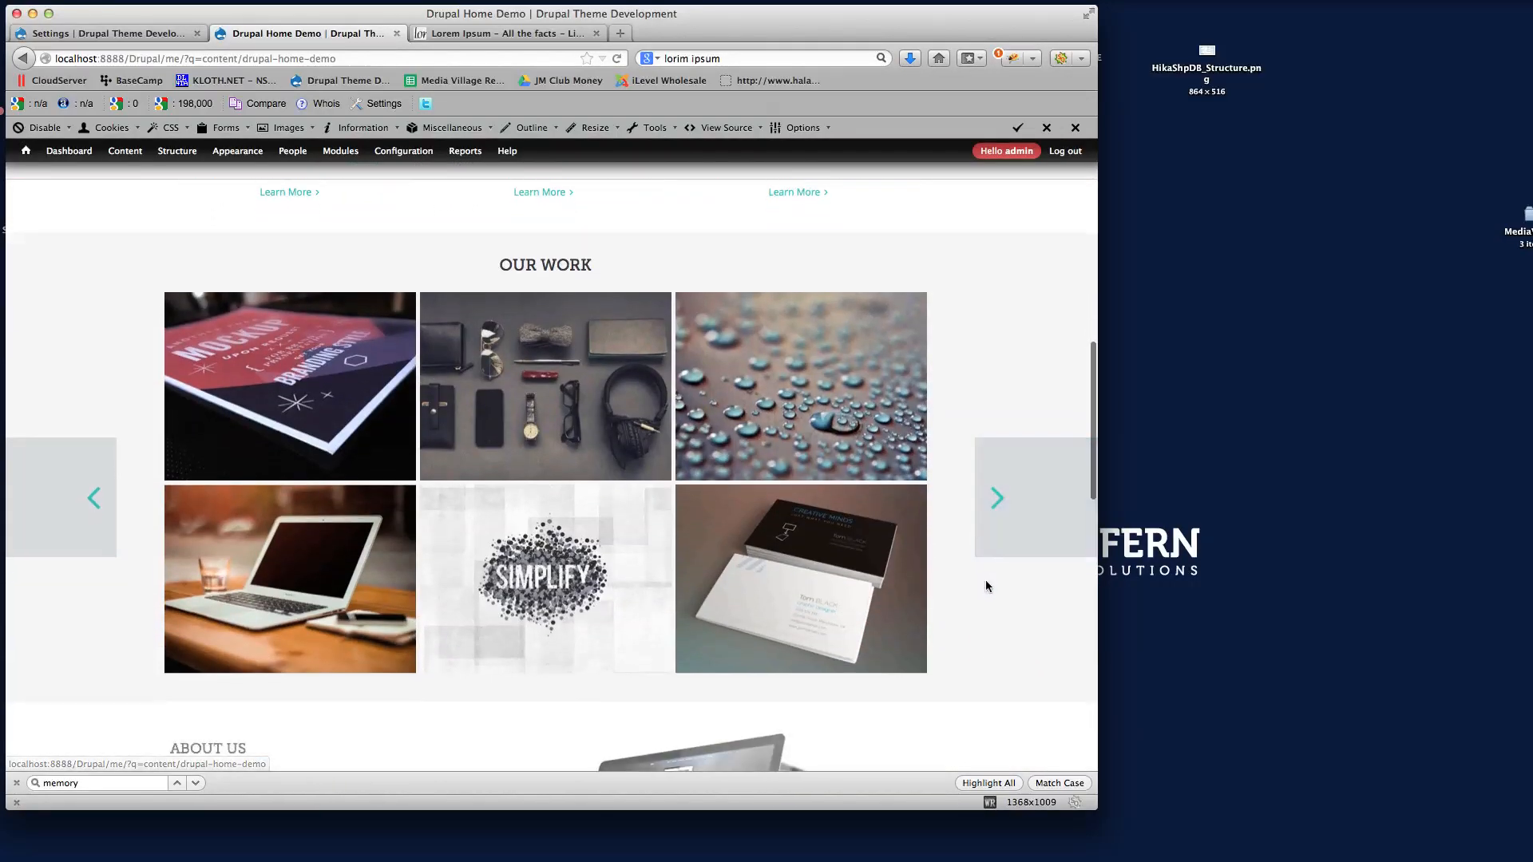
scroll(986, 585, down, 8)
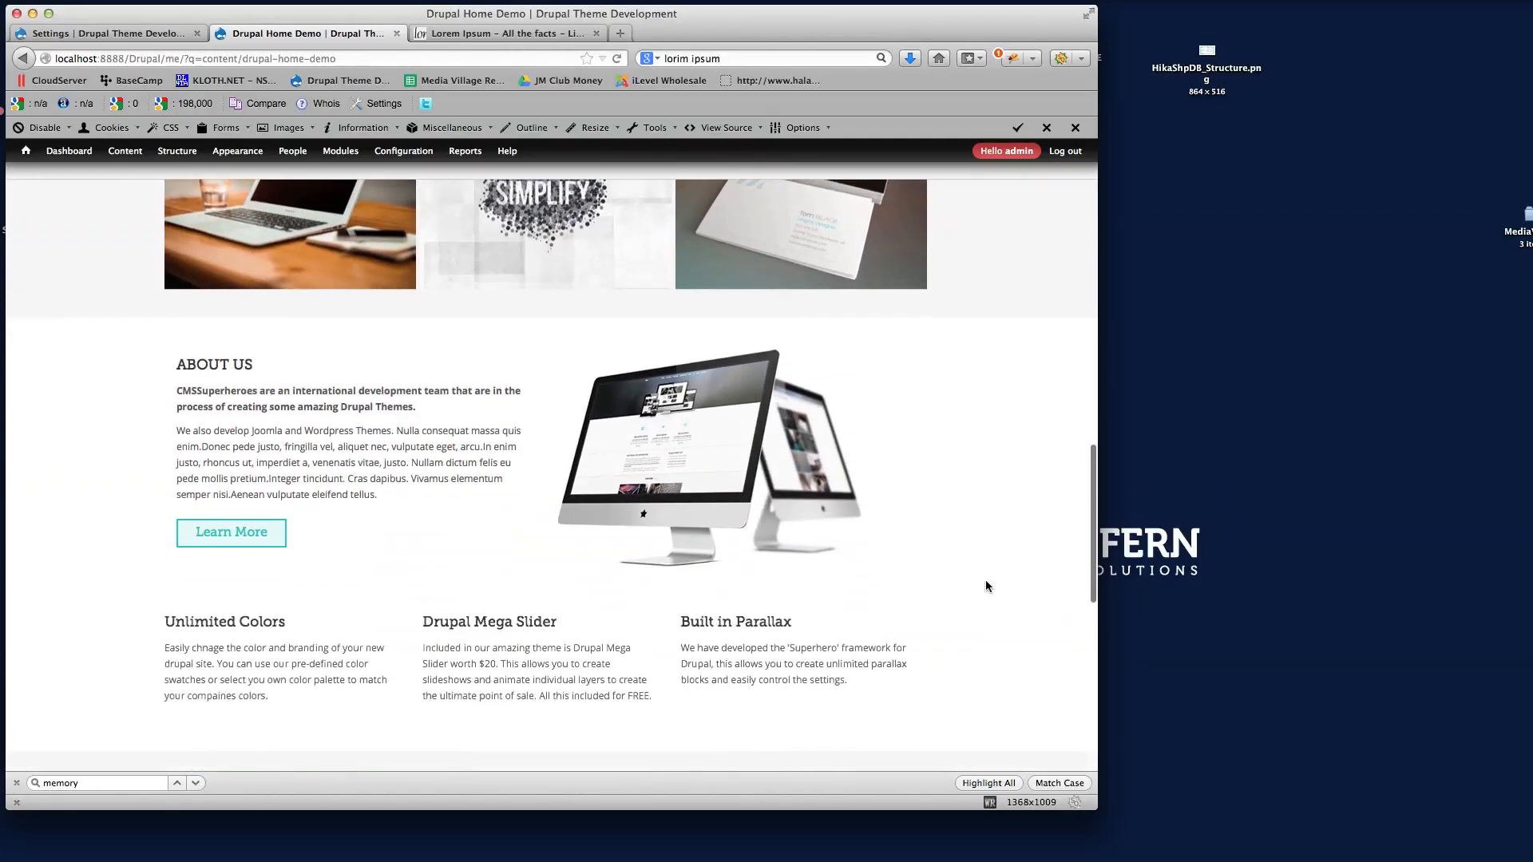
scroll(985, 586, down, 5)
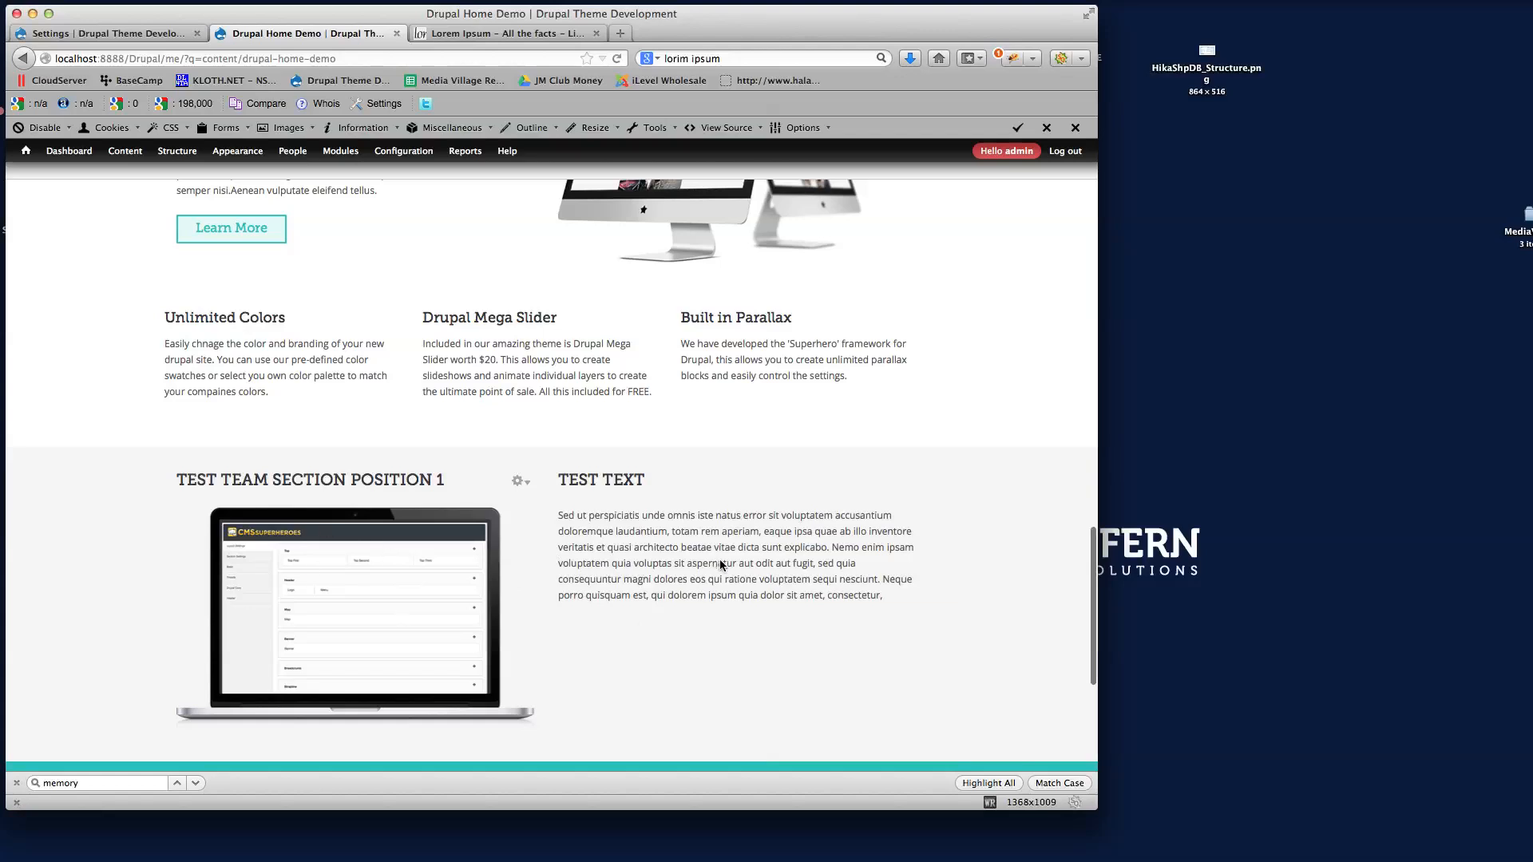
scroll(667, 634, down, 2)
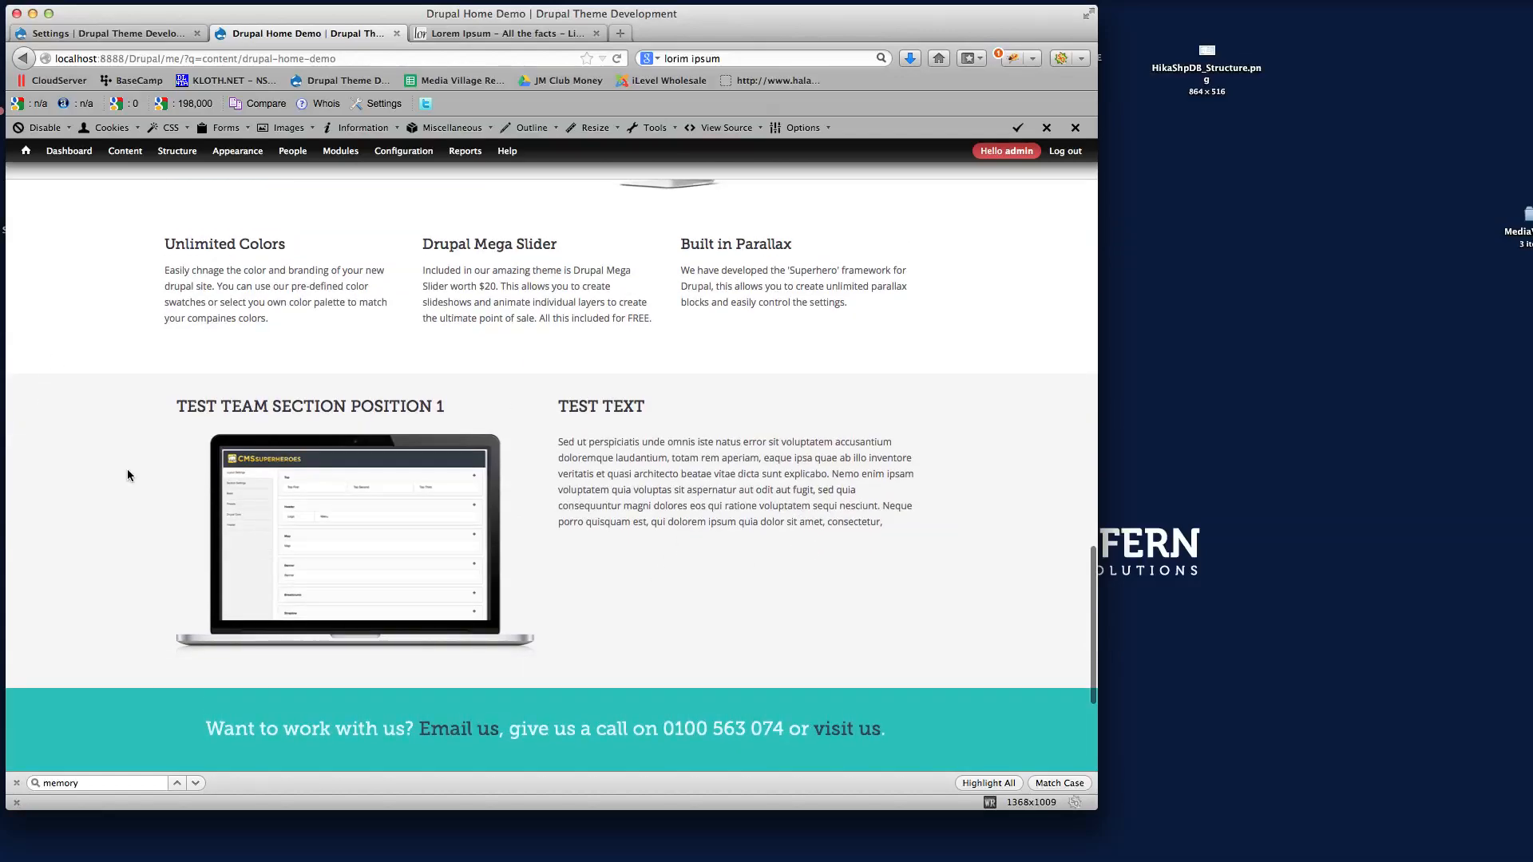
Return to the Drupal Home Demo Delta template's section settings and expand the Team section
click(112, 33)
scroll(195, 536, down, 5)
scroll(198, 520, up, 5)
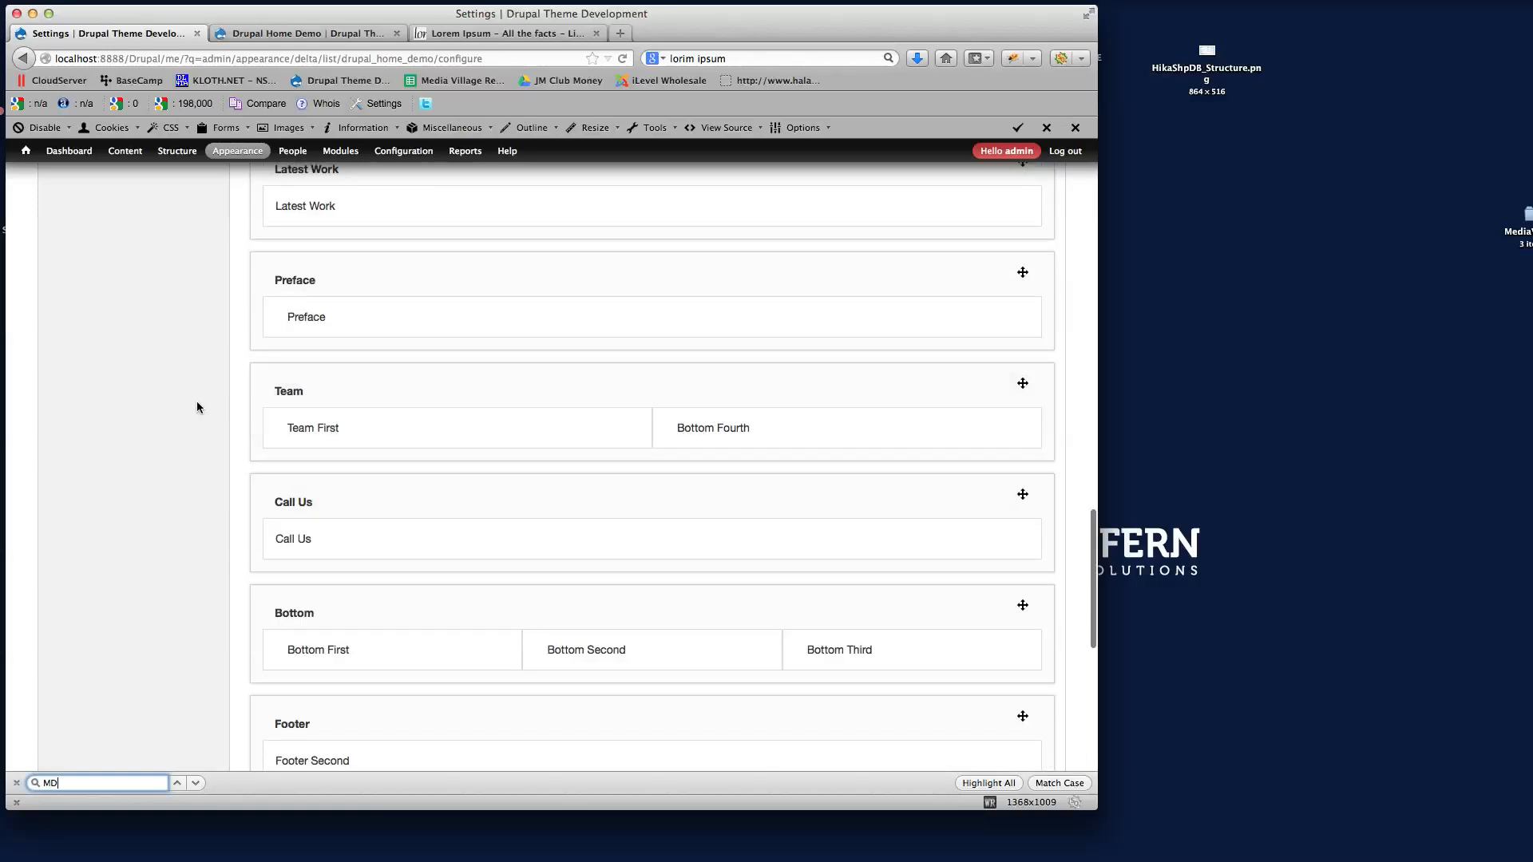
scroll(195, 404, up, 10)
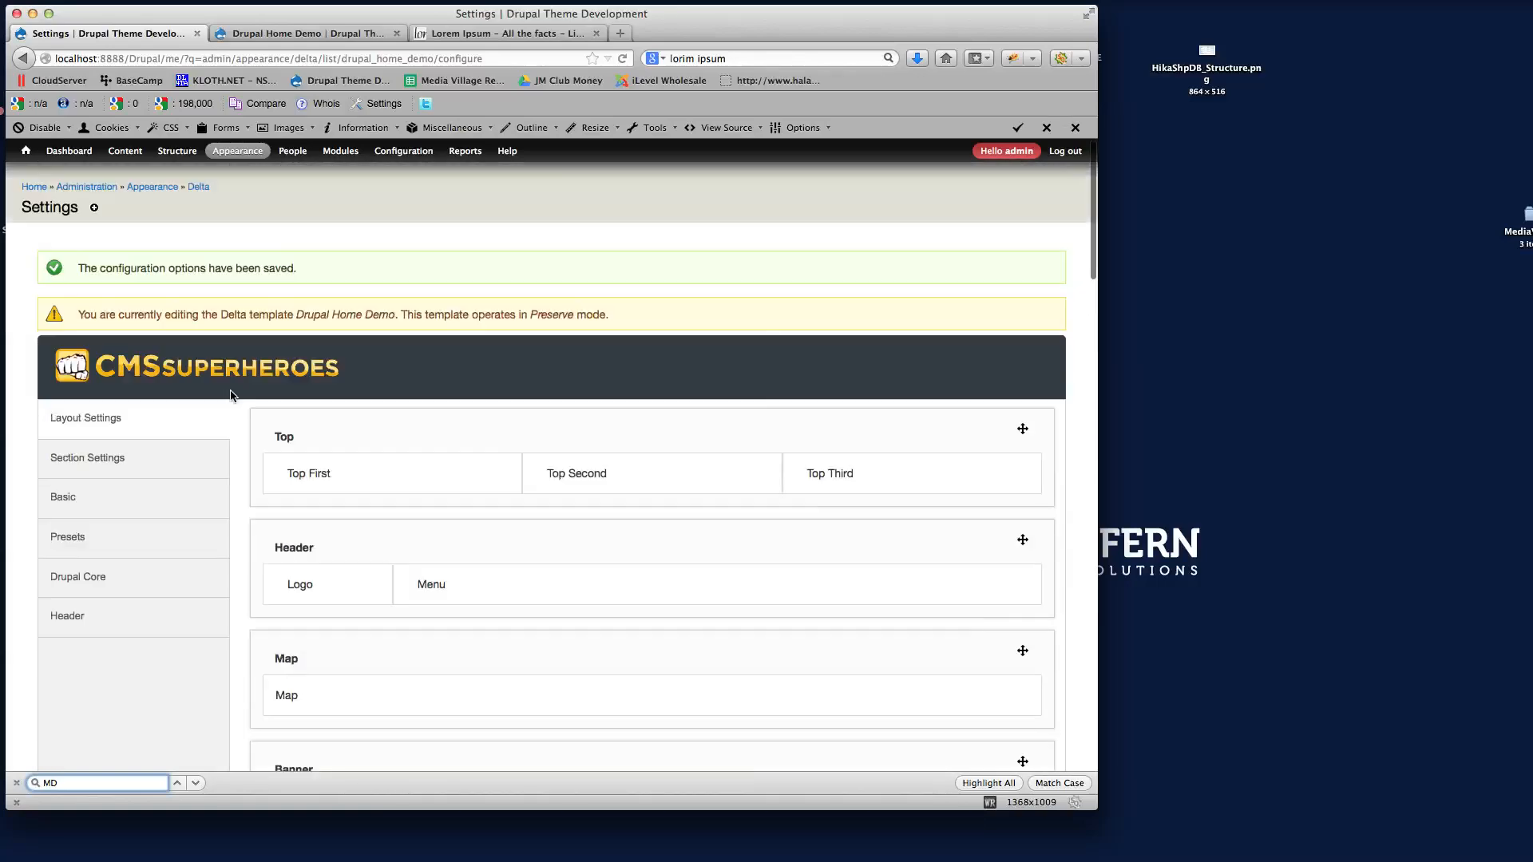
click(89, 460)
scroll(428, 527, down, 4)
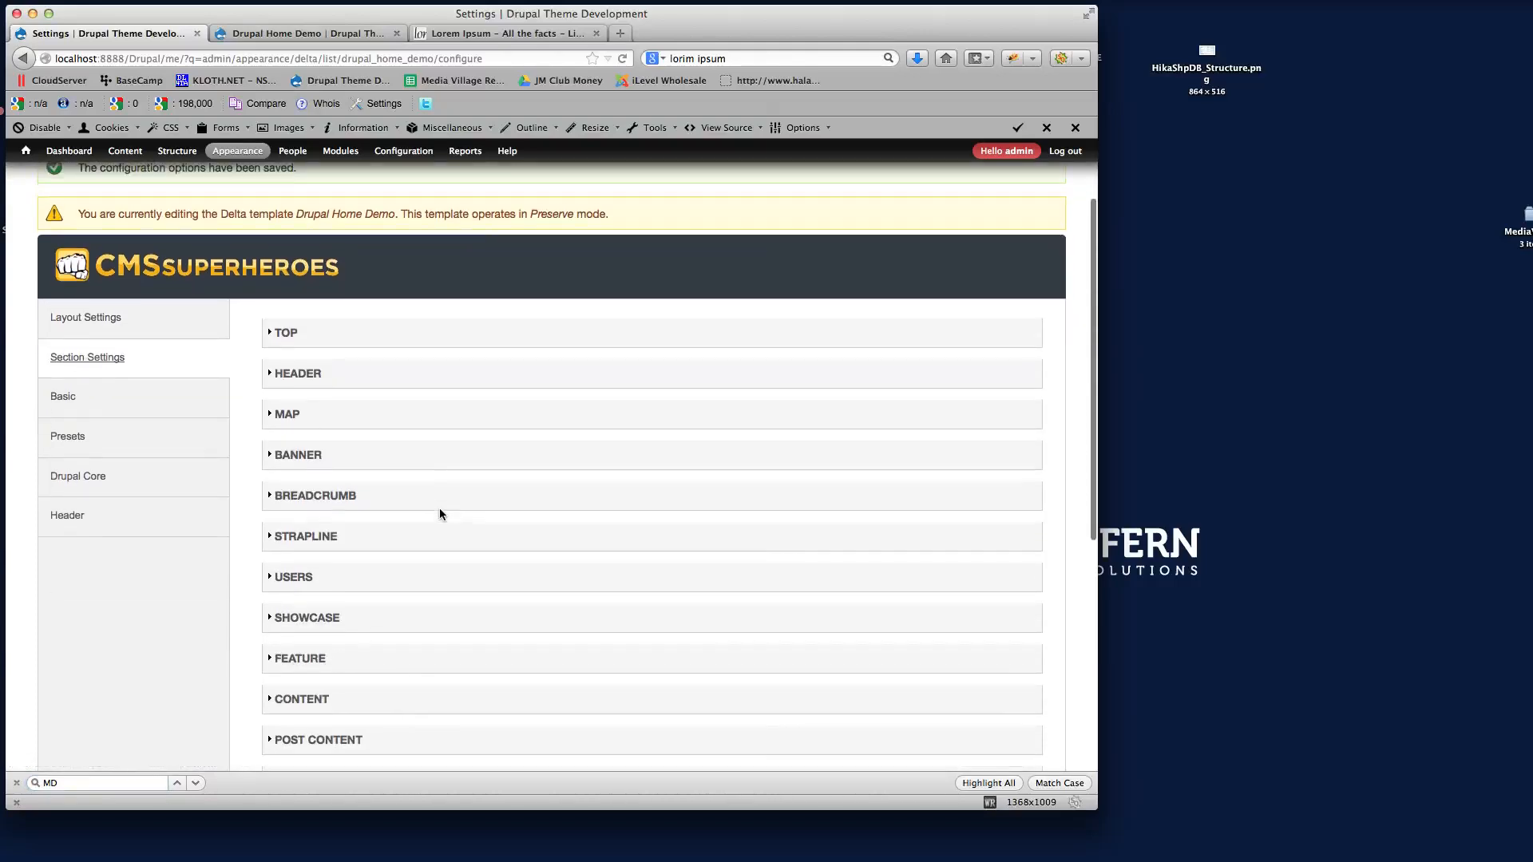
scroll(309, 540, down, 5)
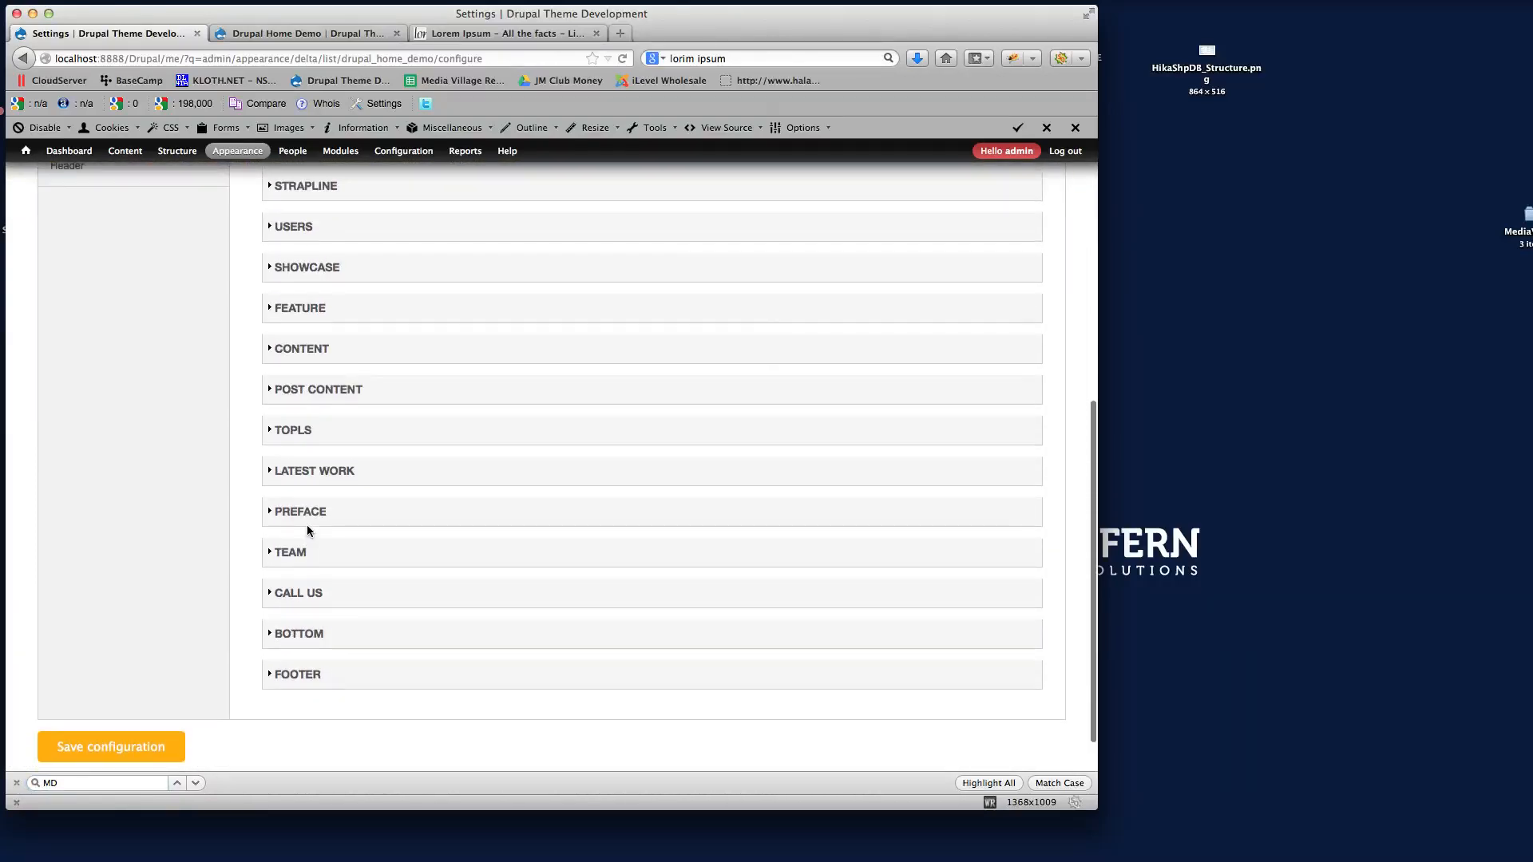
click(290, 552)
scroll(586, 491, down, 2)
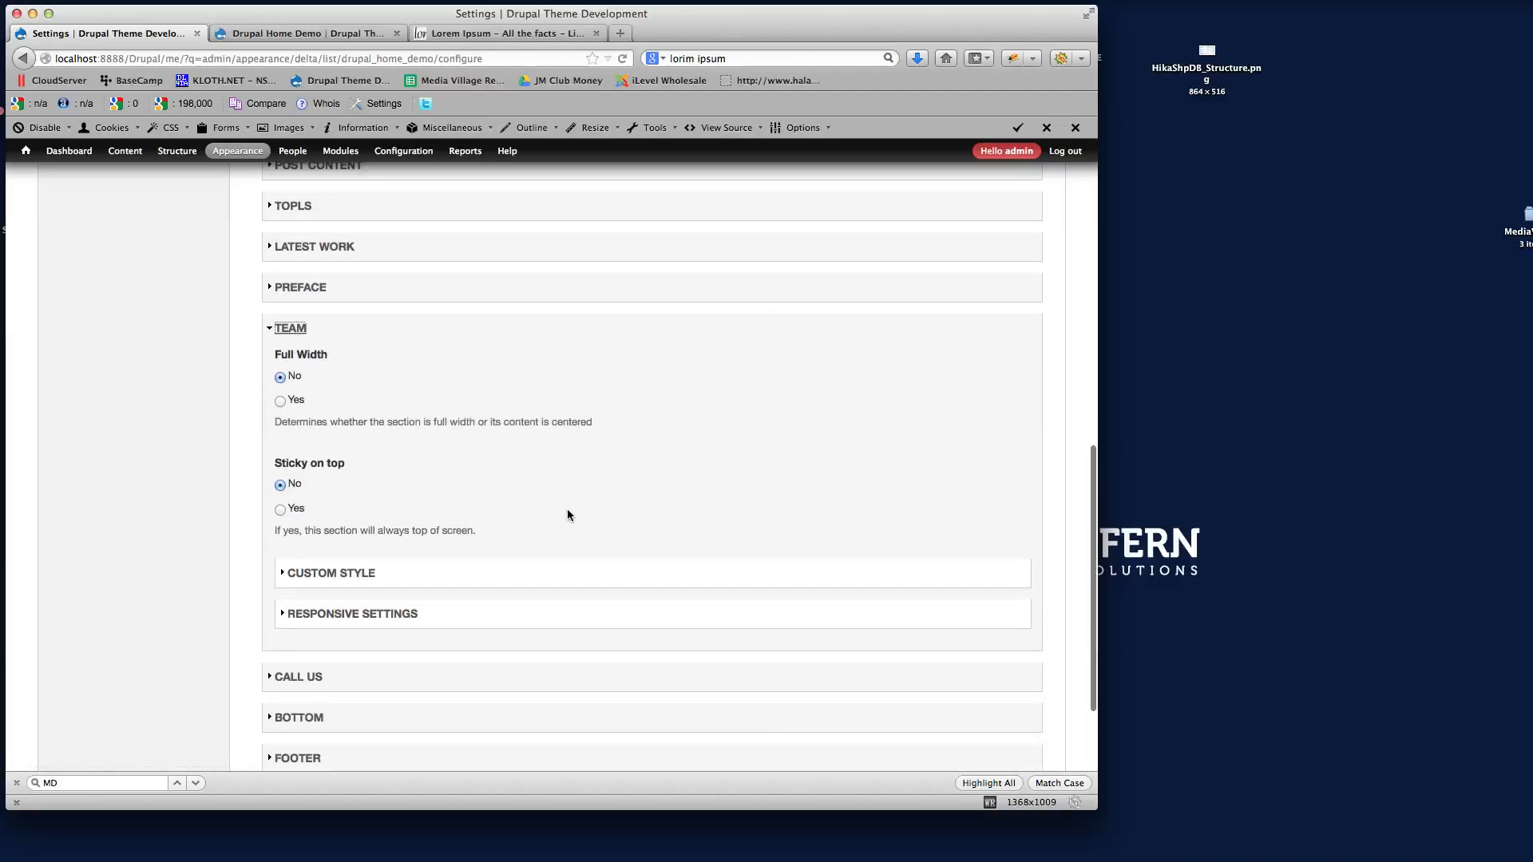
Set the Team section's custom style background color to #ff1717
click(324, 574)
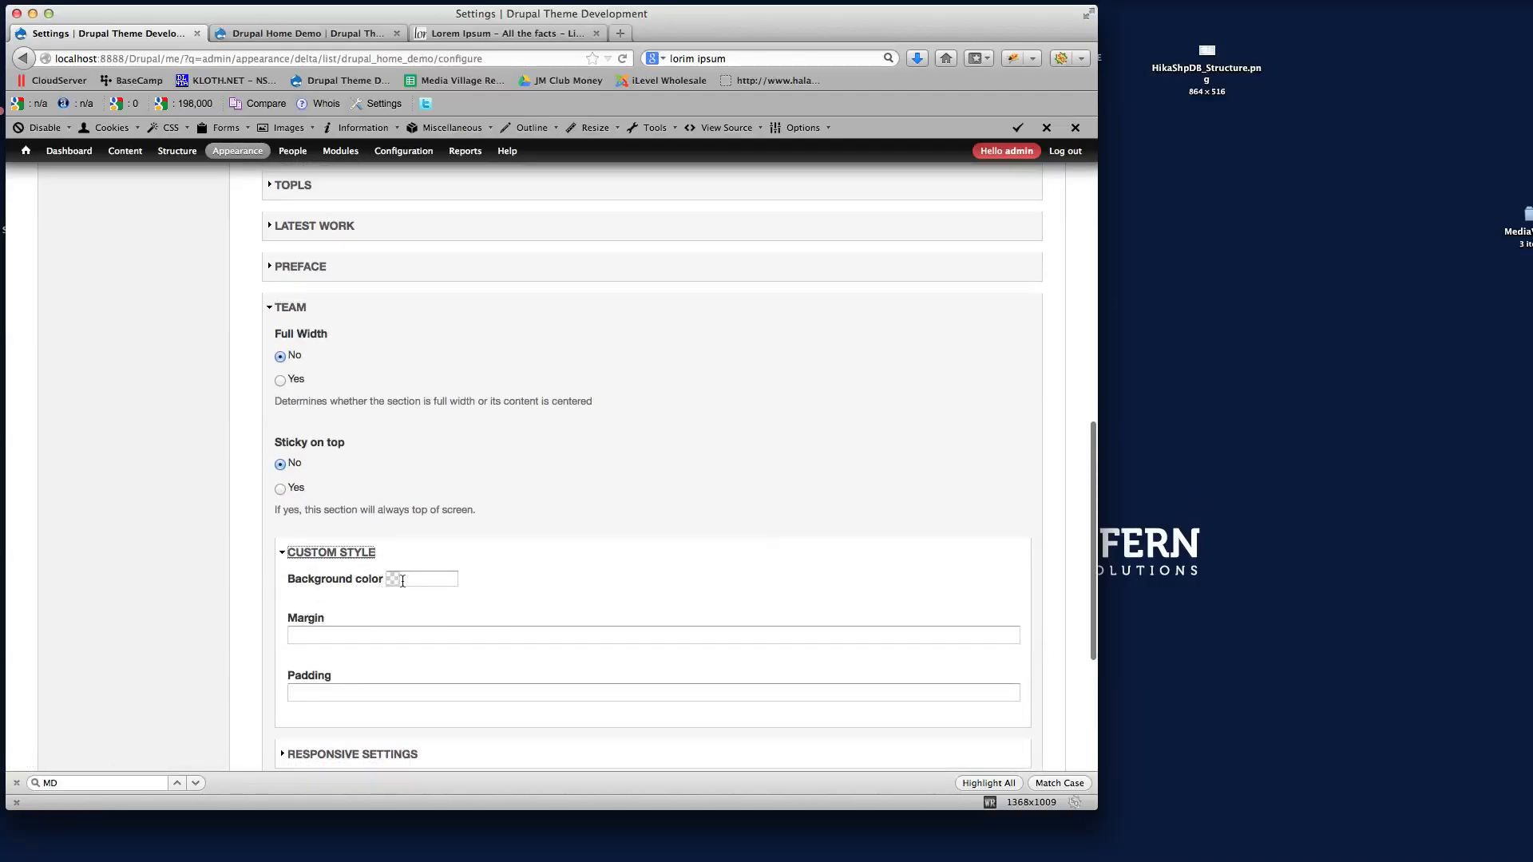
click(407, 579)
click(496, 588)
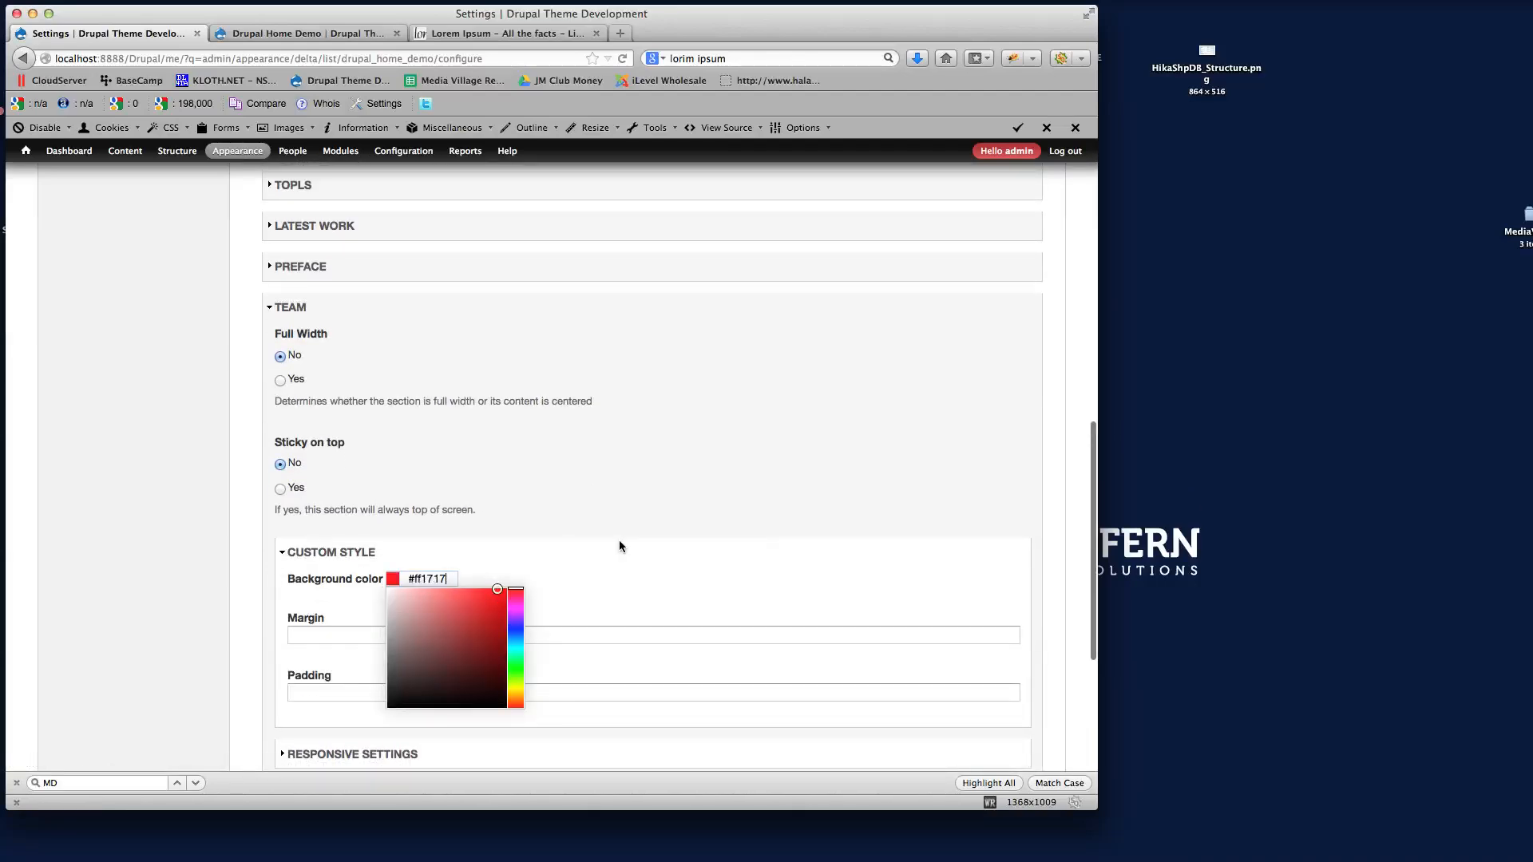
click(629, 577)
scroll(648, 582, down, 5)
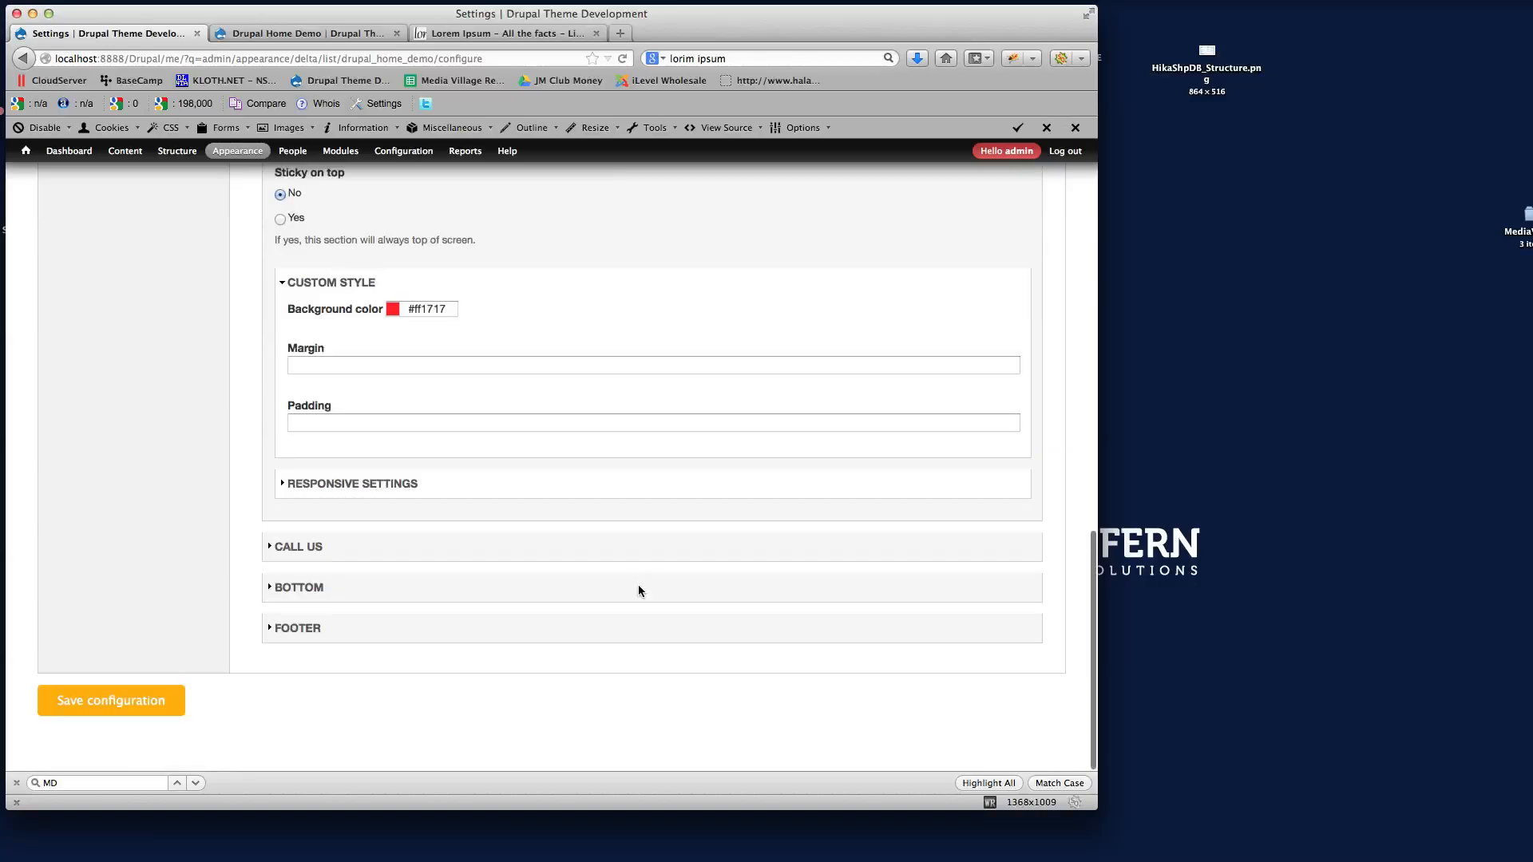
Save the template configuration and reload the Drupal Home Demo page to check the Team section's background
click(128, 704)
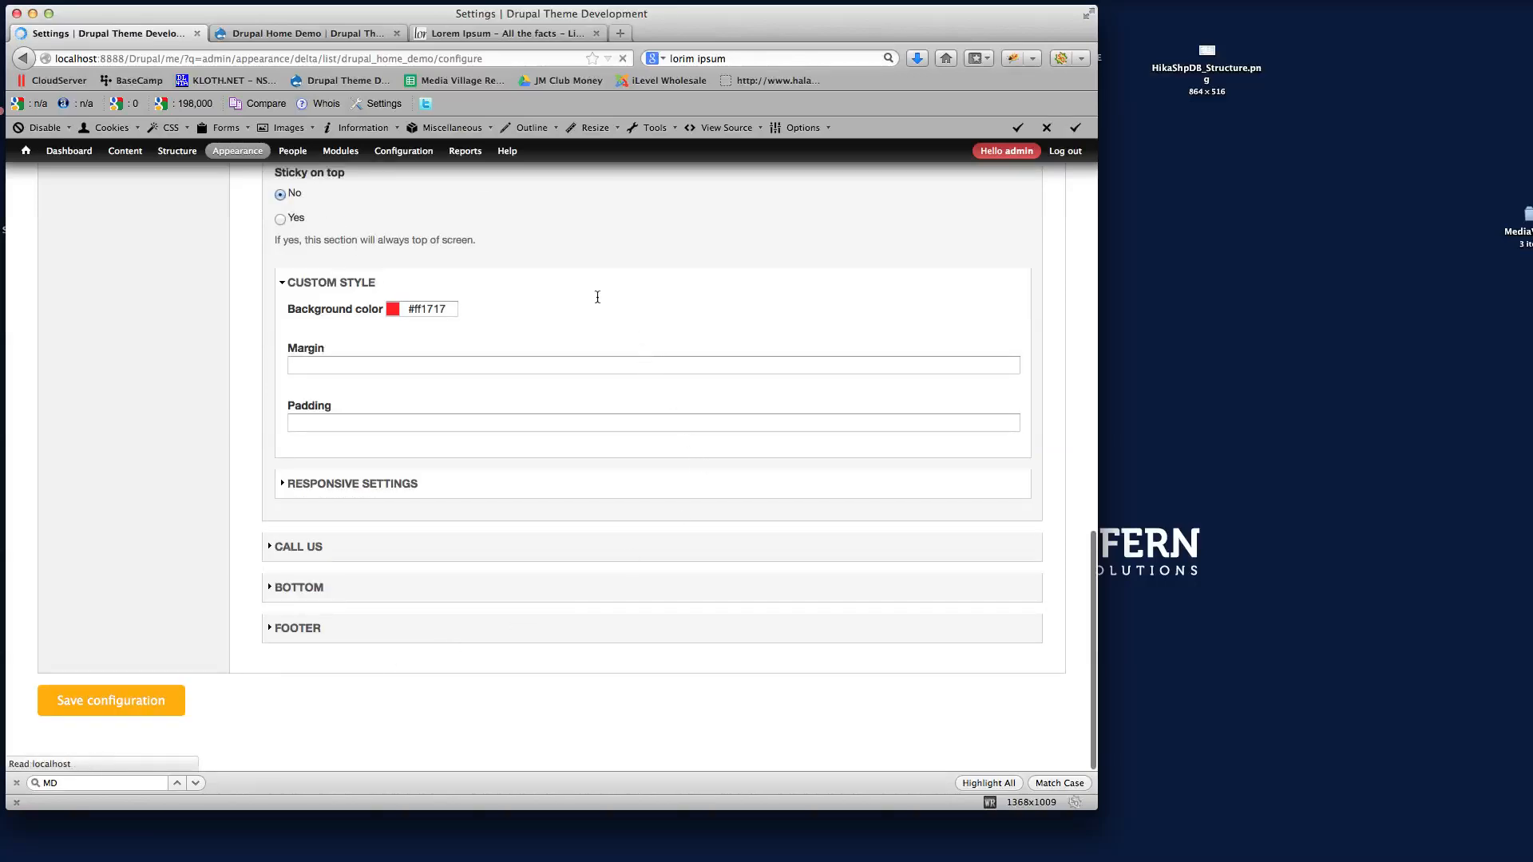
click(320, 34)
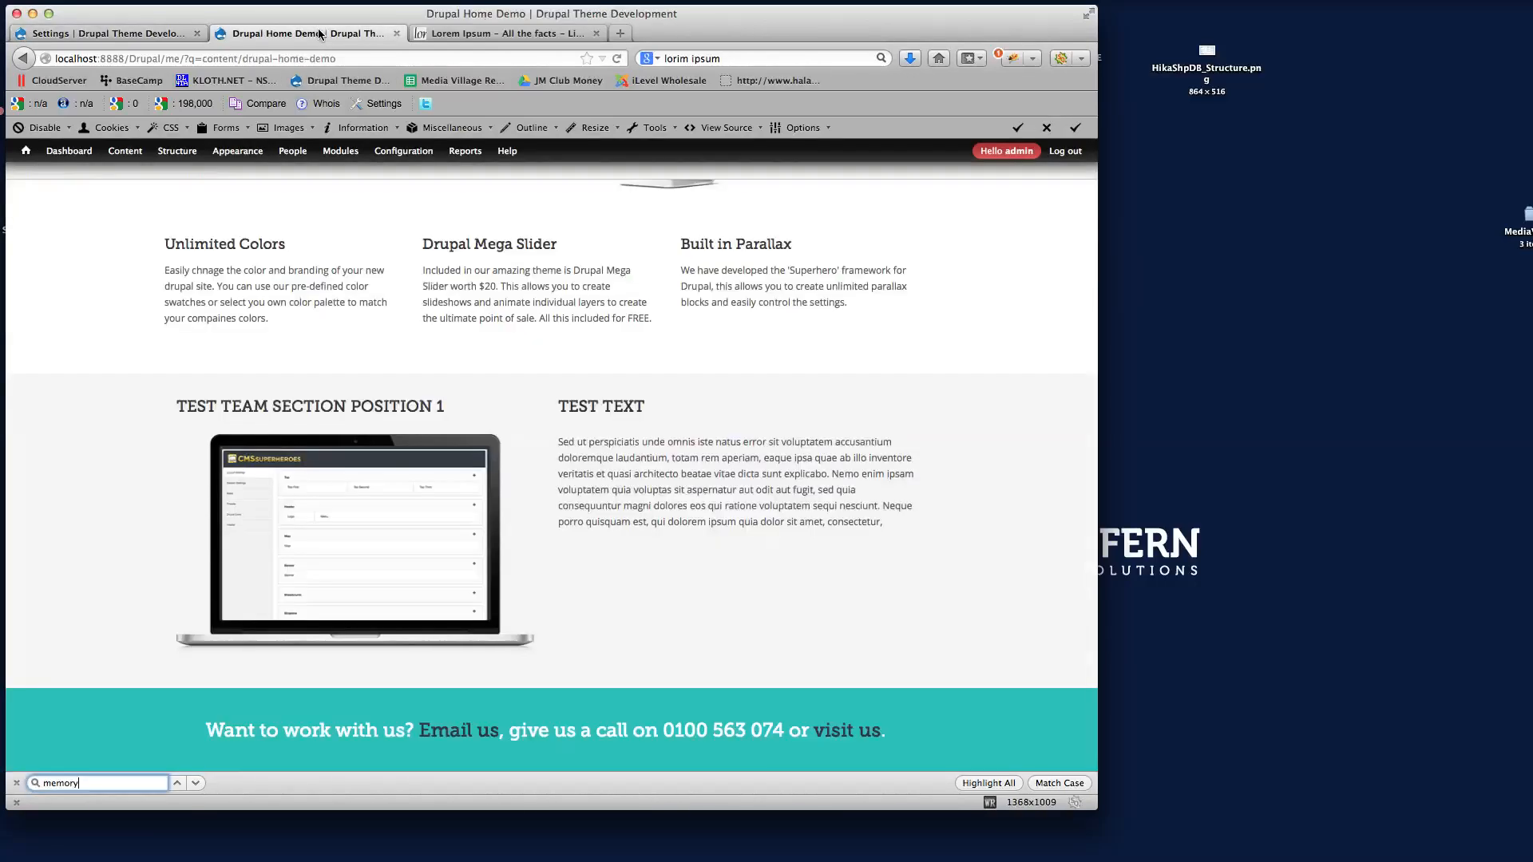
click(617, 59)
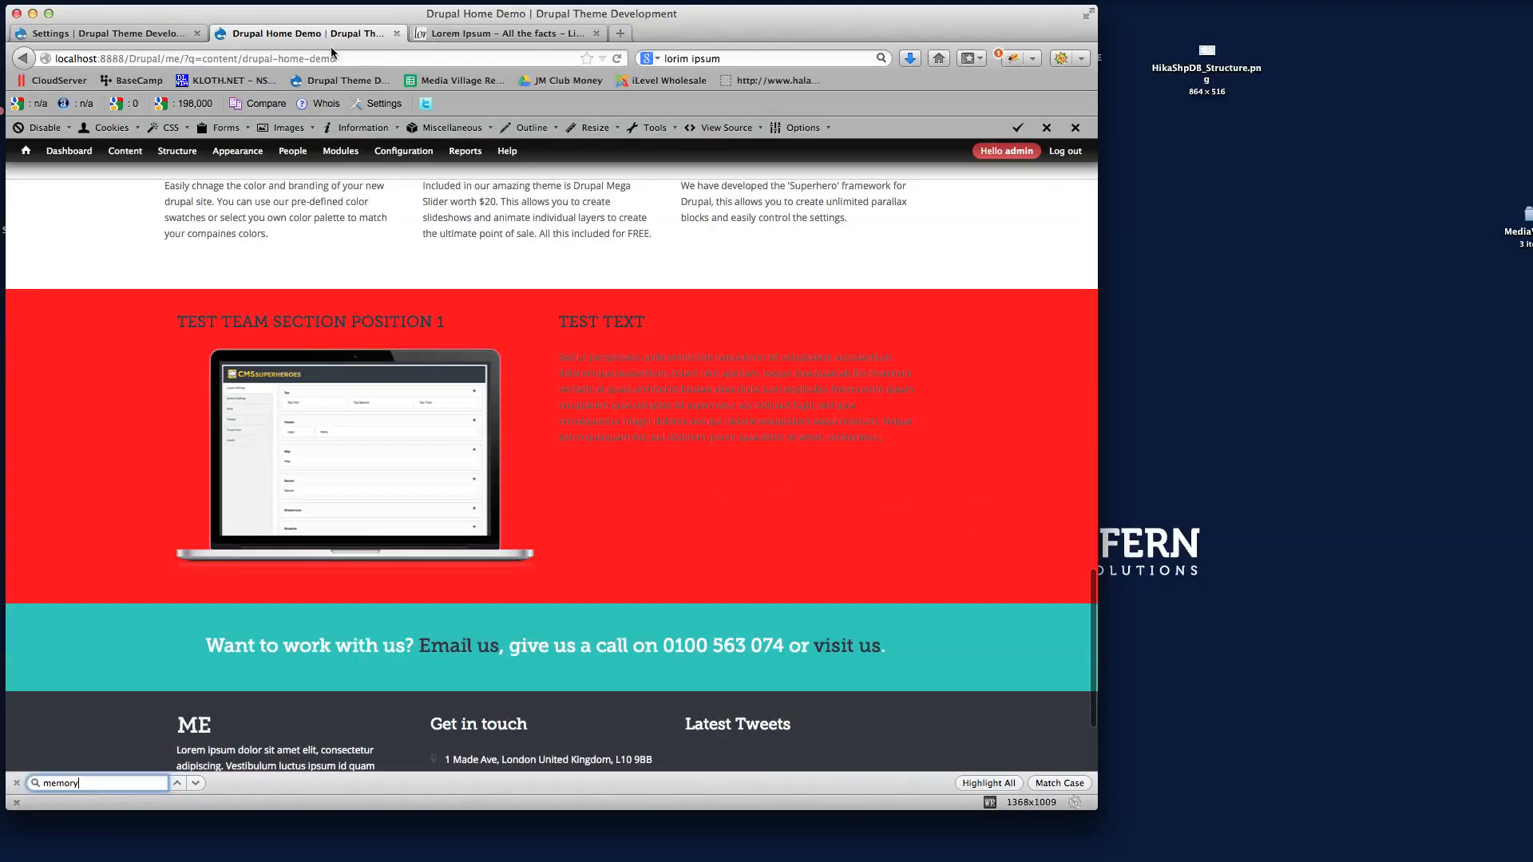
In the Delta template's section settings, set the Team section's custom style background color to #f5f5f5
click(96, 32)
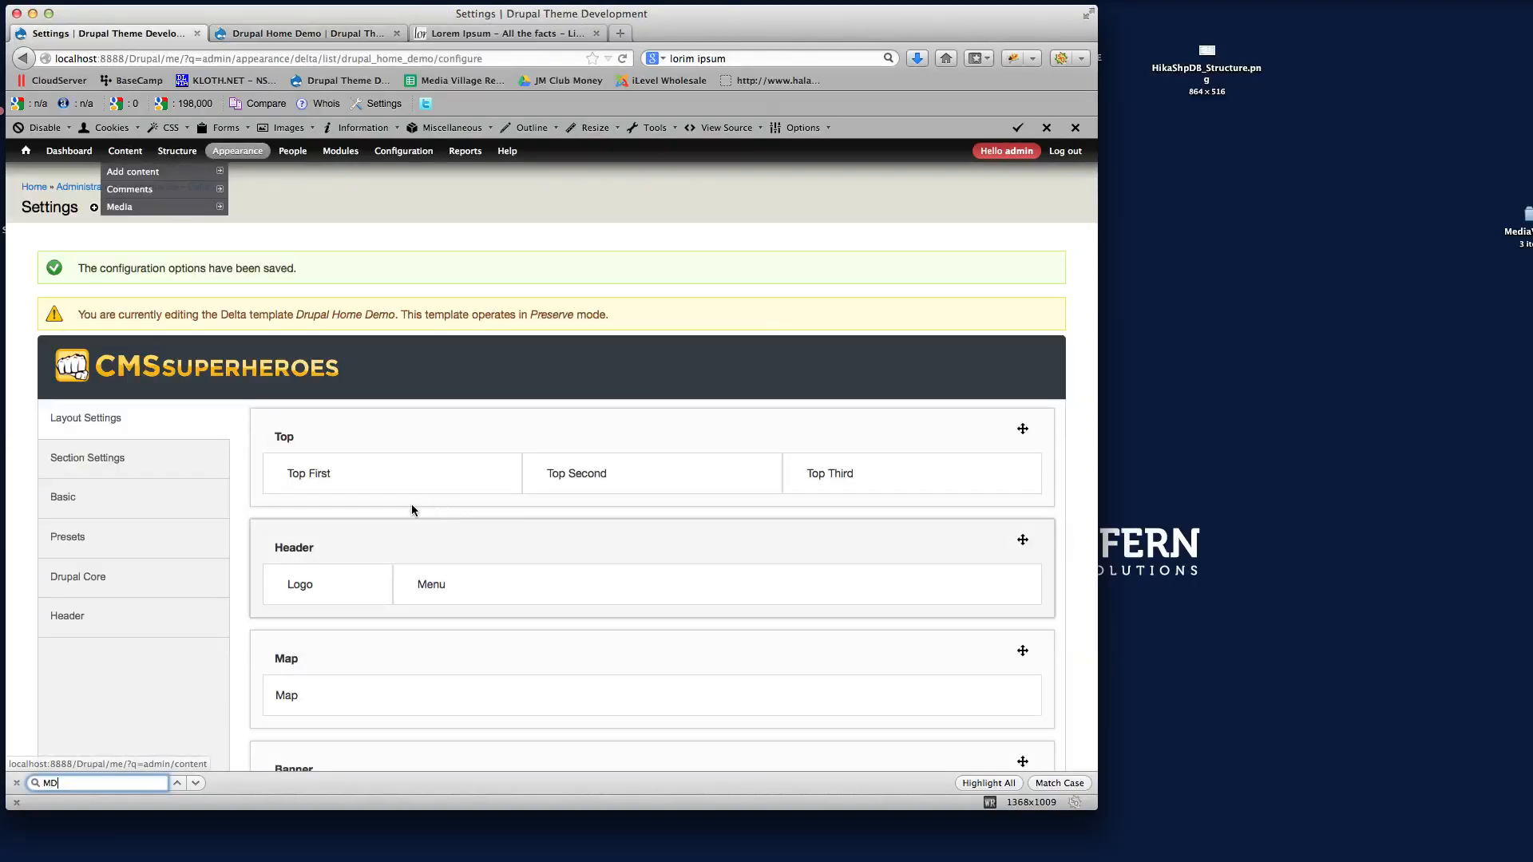
click(123, 472)
scroll(523, 519, down, 6)
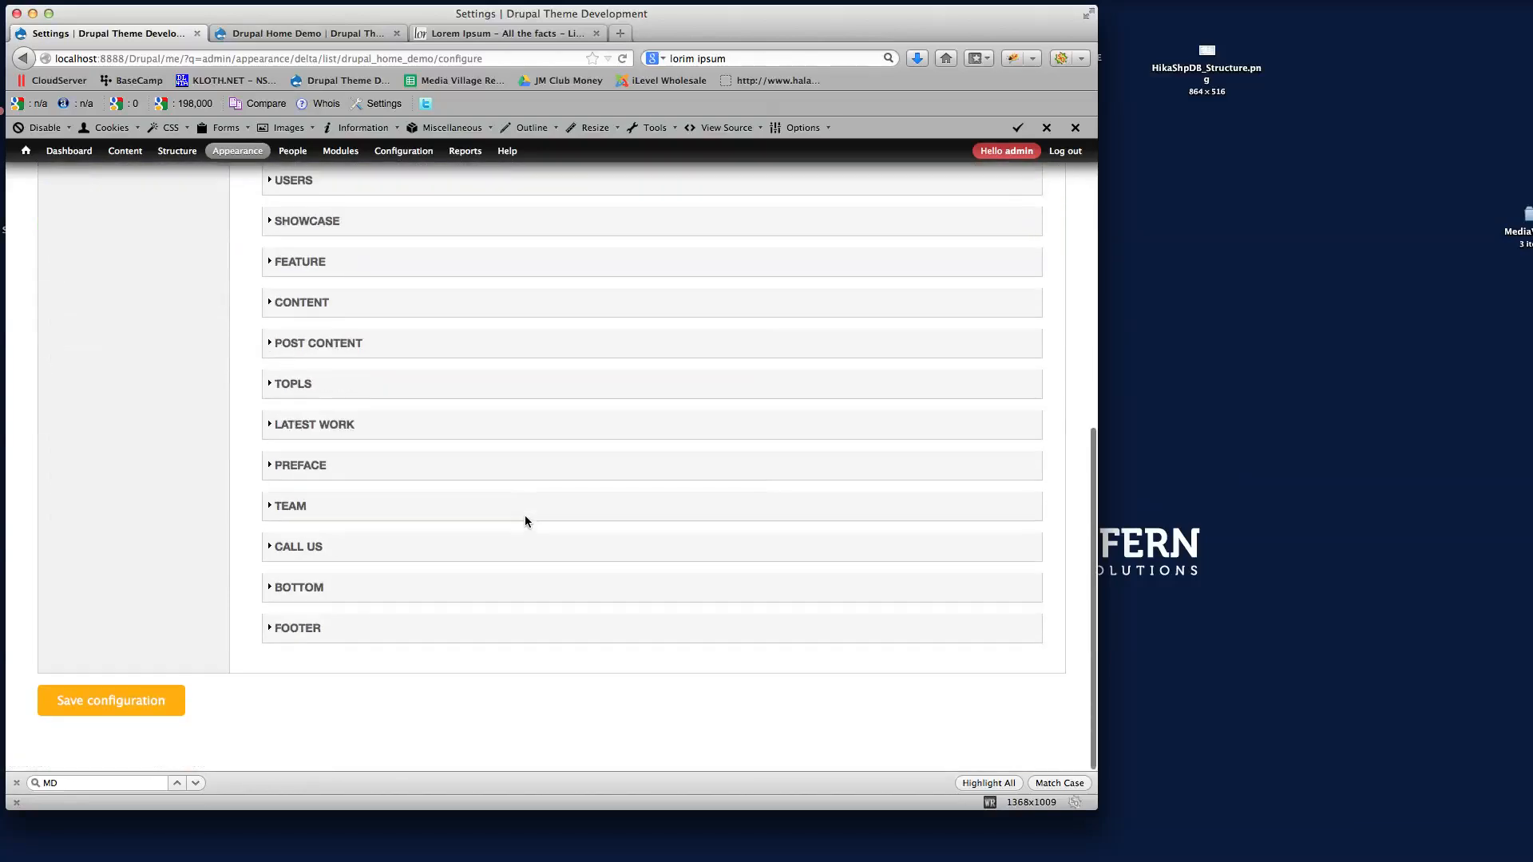
click(294, 507)
click(315, 653)
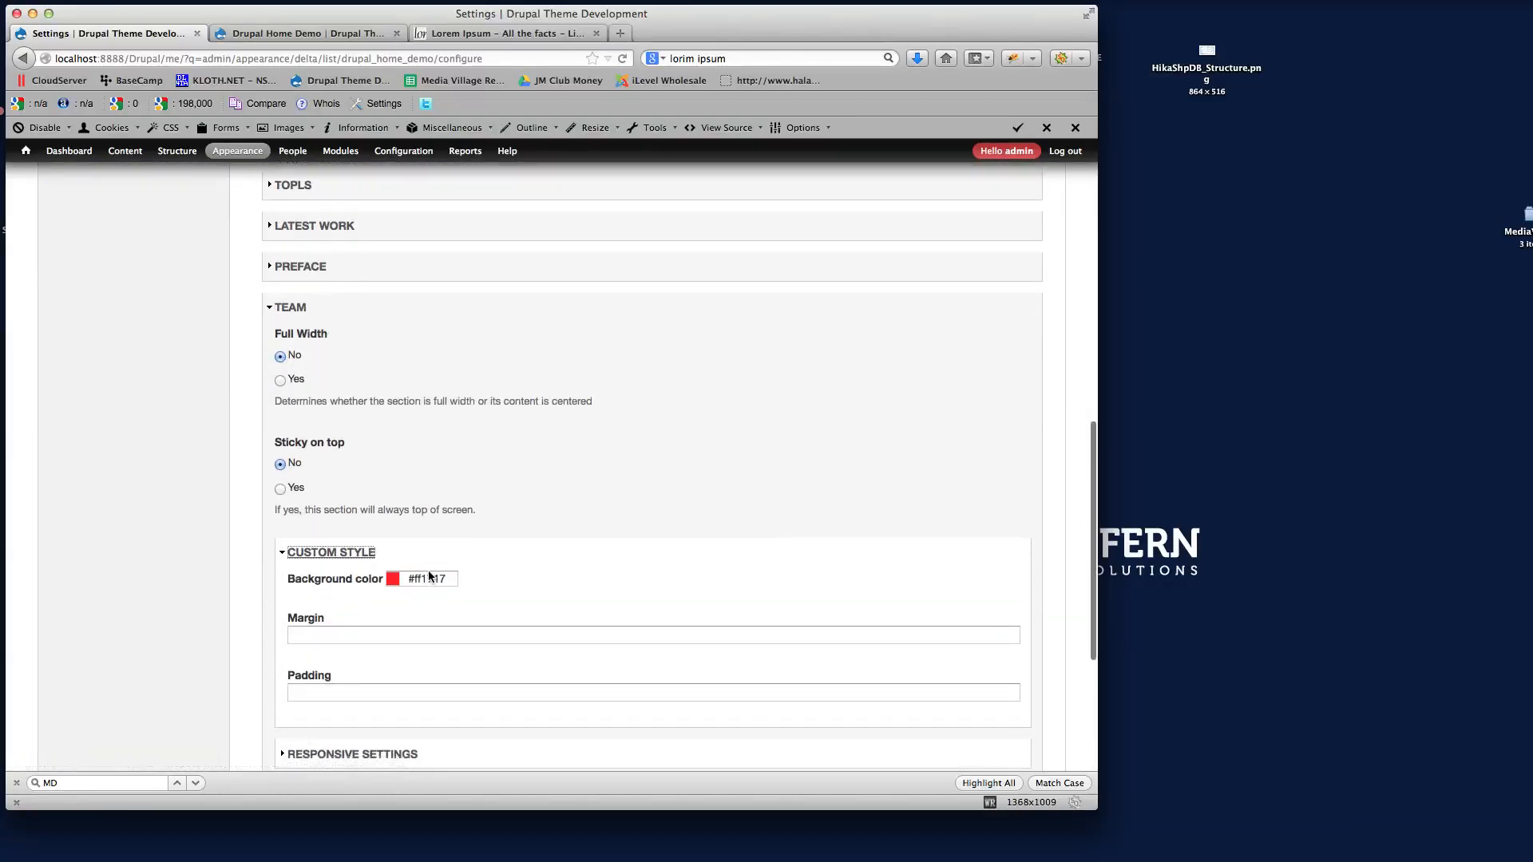
click(450, 580)
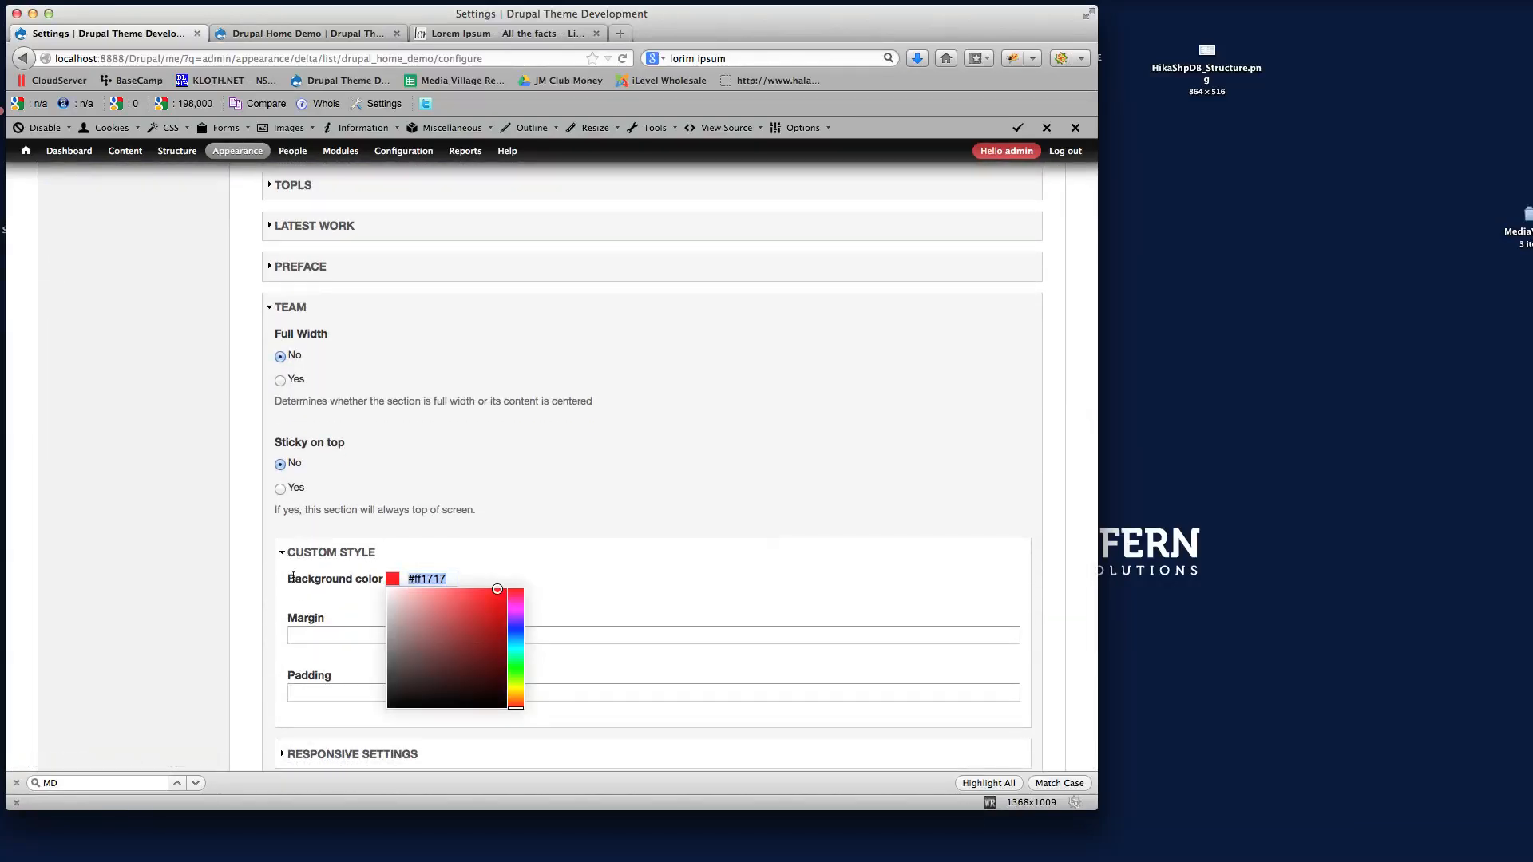
text(f5f5f5)
click(533, 573)
scroll(538, 597, down, 2)
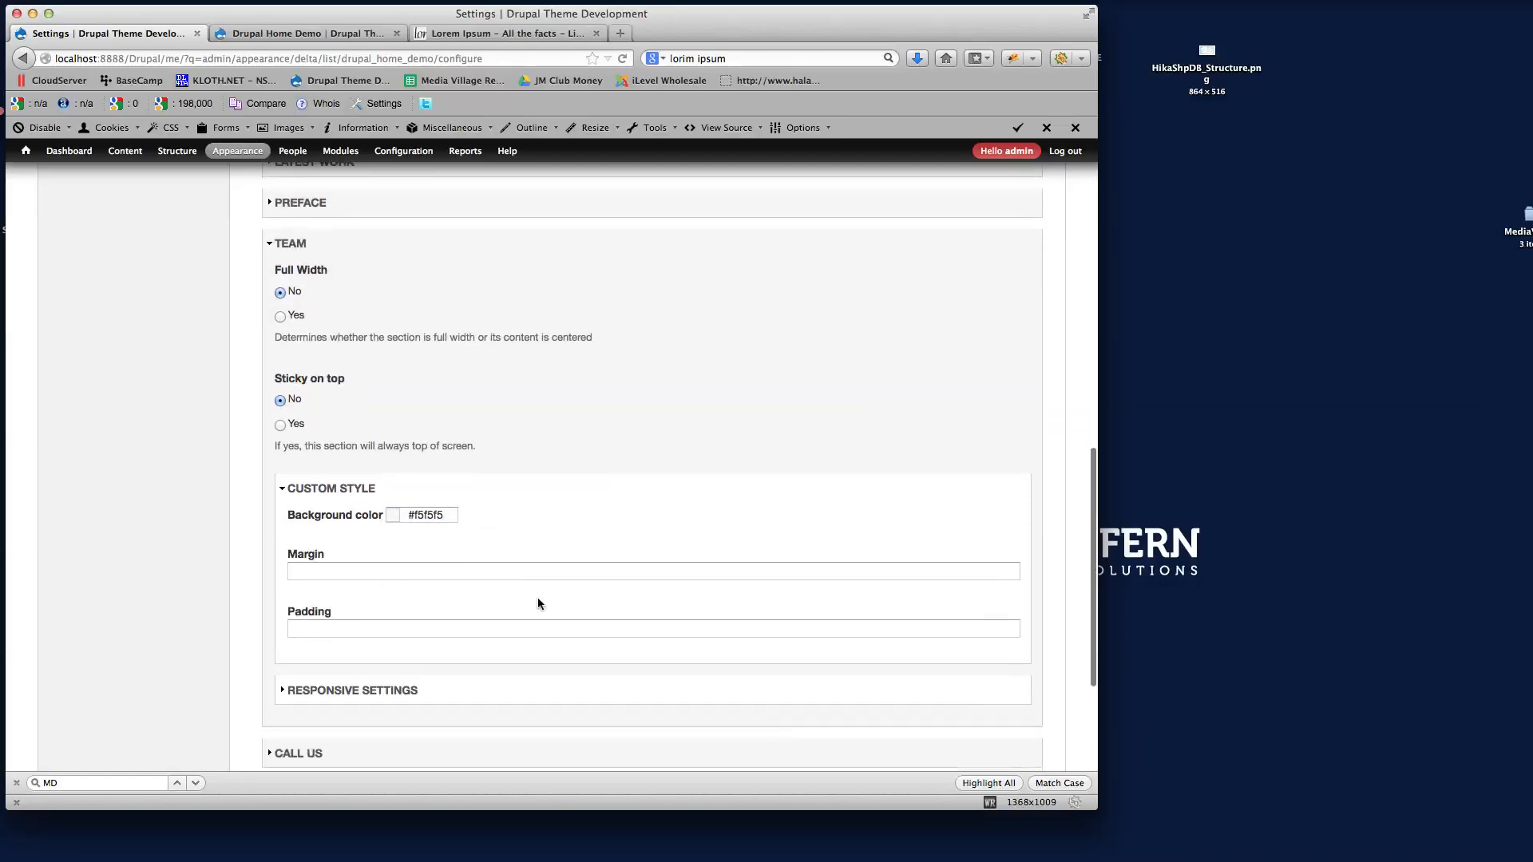
Set the Team section's custom style margin to 50px 0px 0px 0px
click(341, 562)
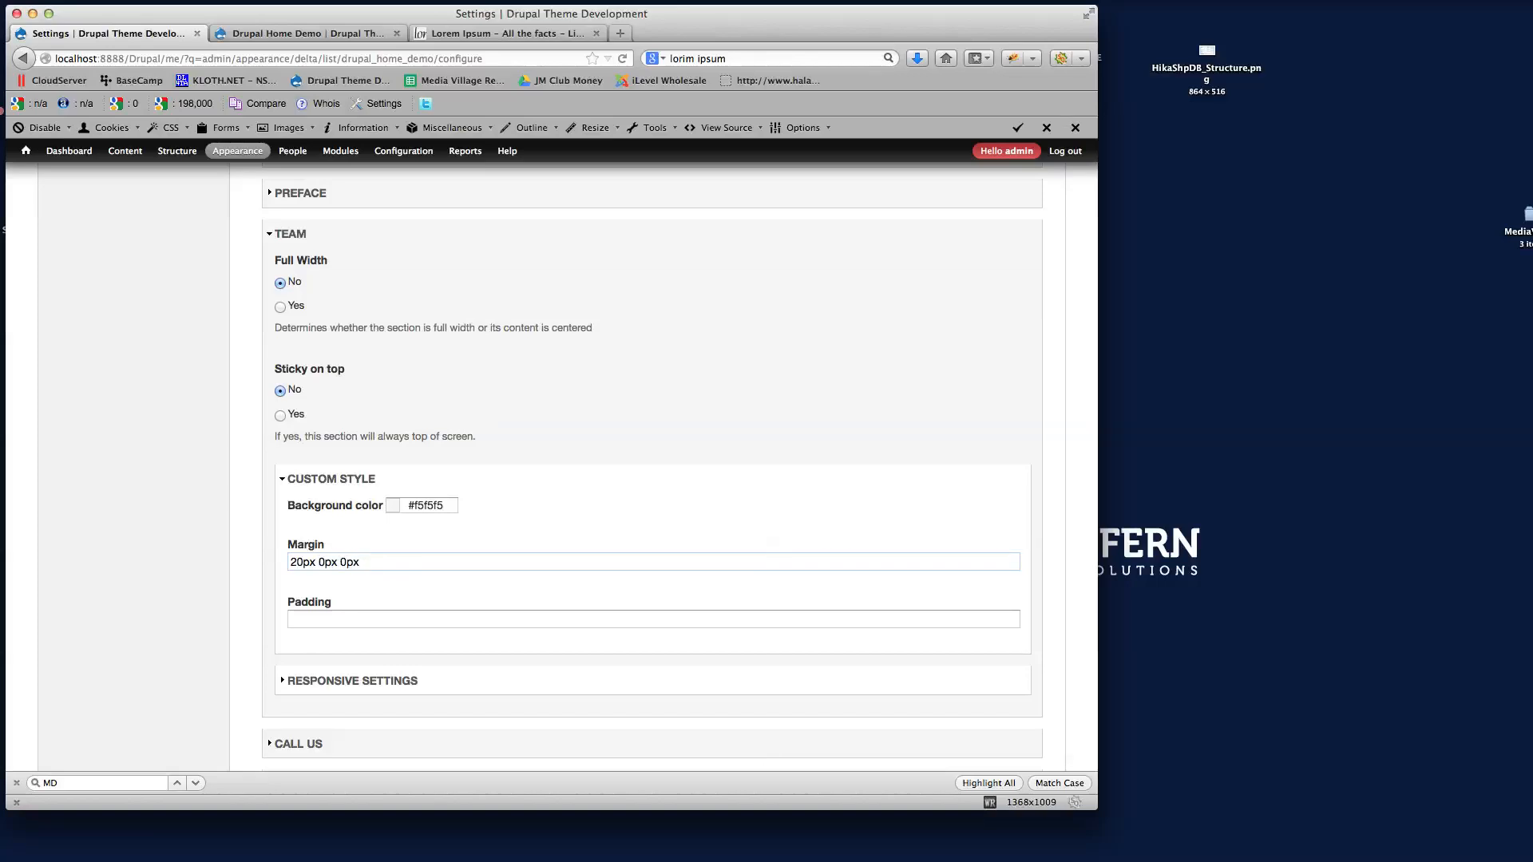
text(0px)
text(5)
click(587, 518)
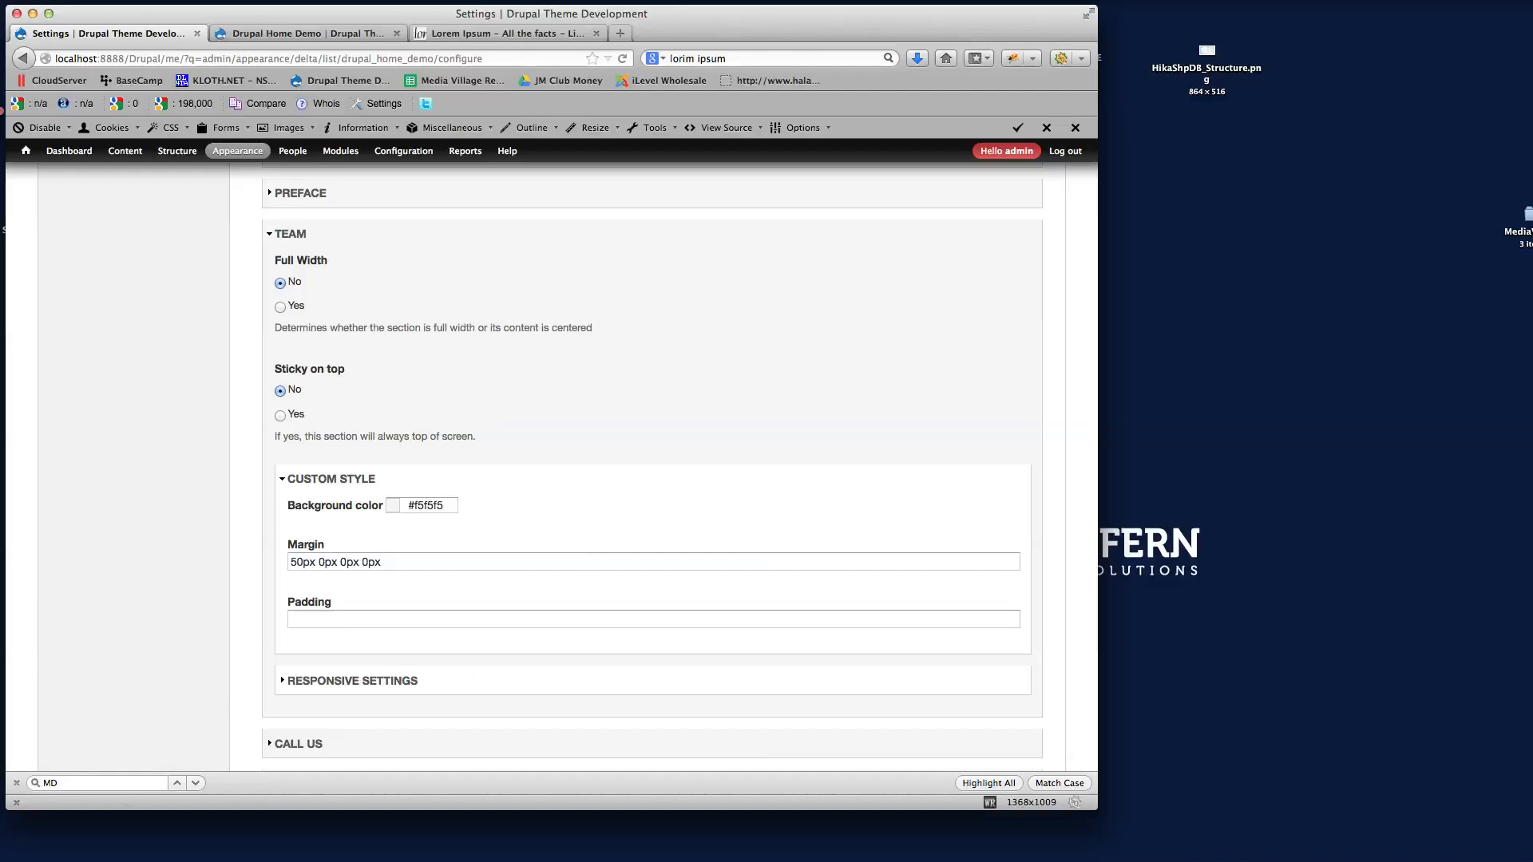
Save the configuration, reload the Drupal Home Demo page and check the Team section's background and the spacing above it
scroll(323, 756, down, 5)
click(156, 702)
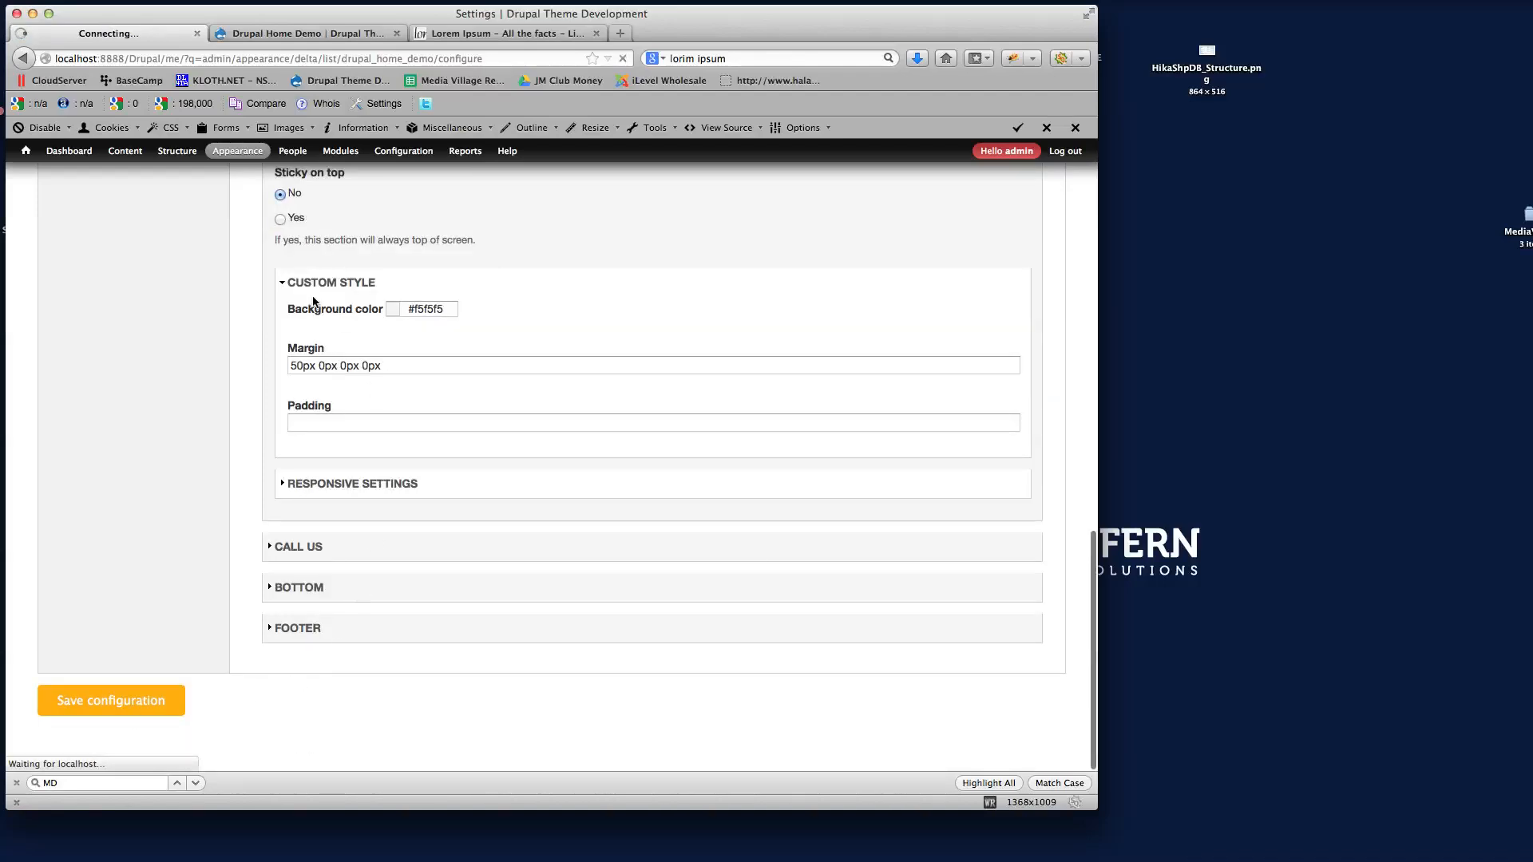
click(301, 35)
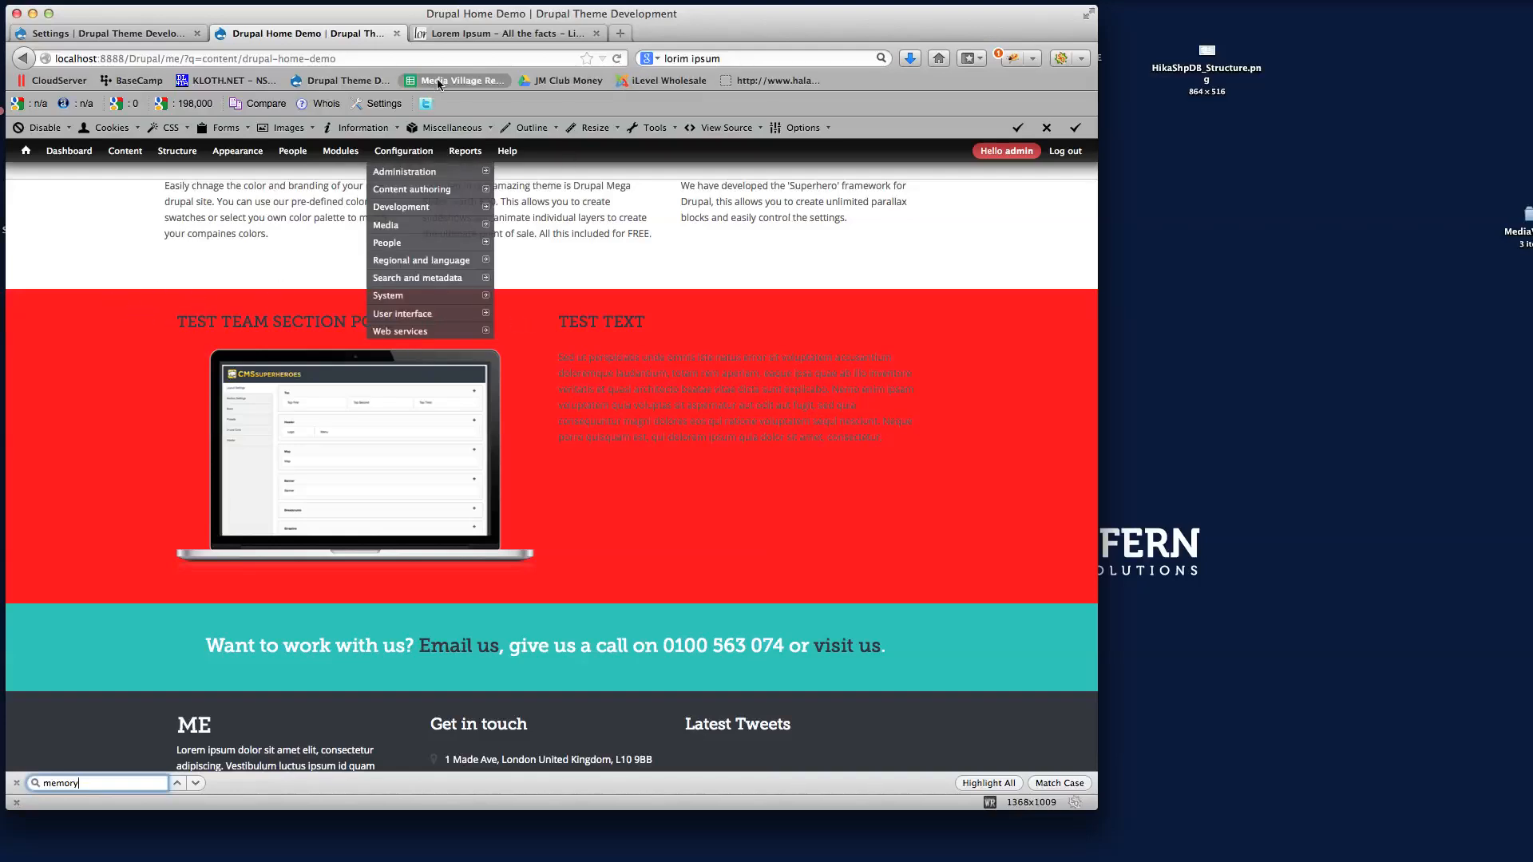
click(616, 59)
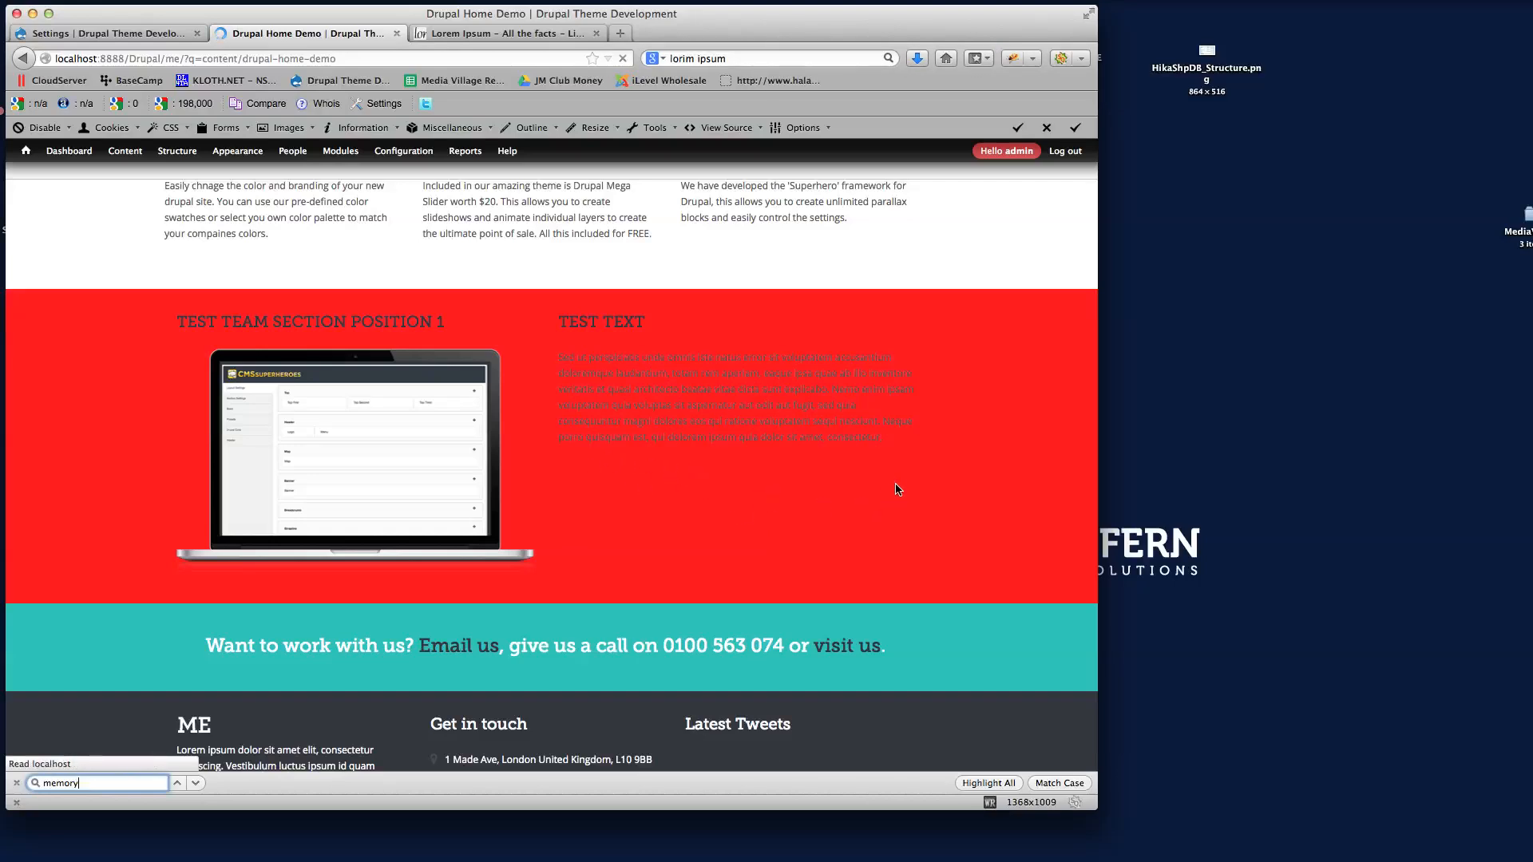
scroll(898, 484, down, 1)
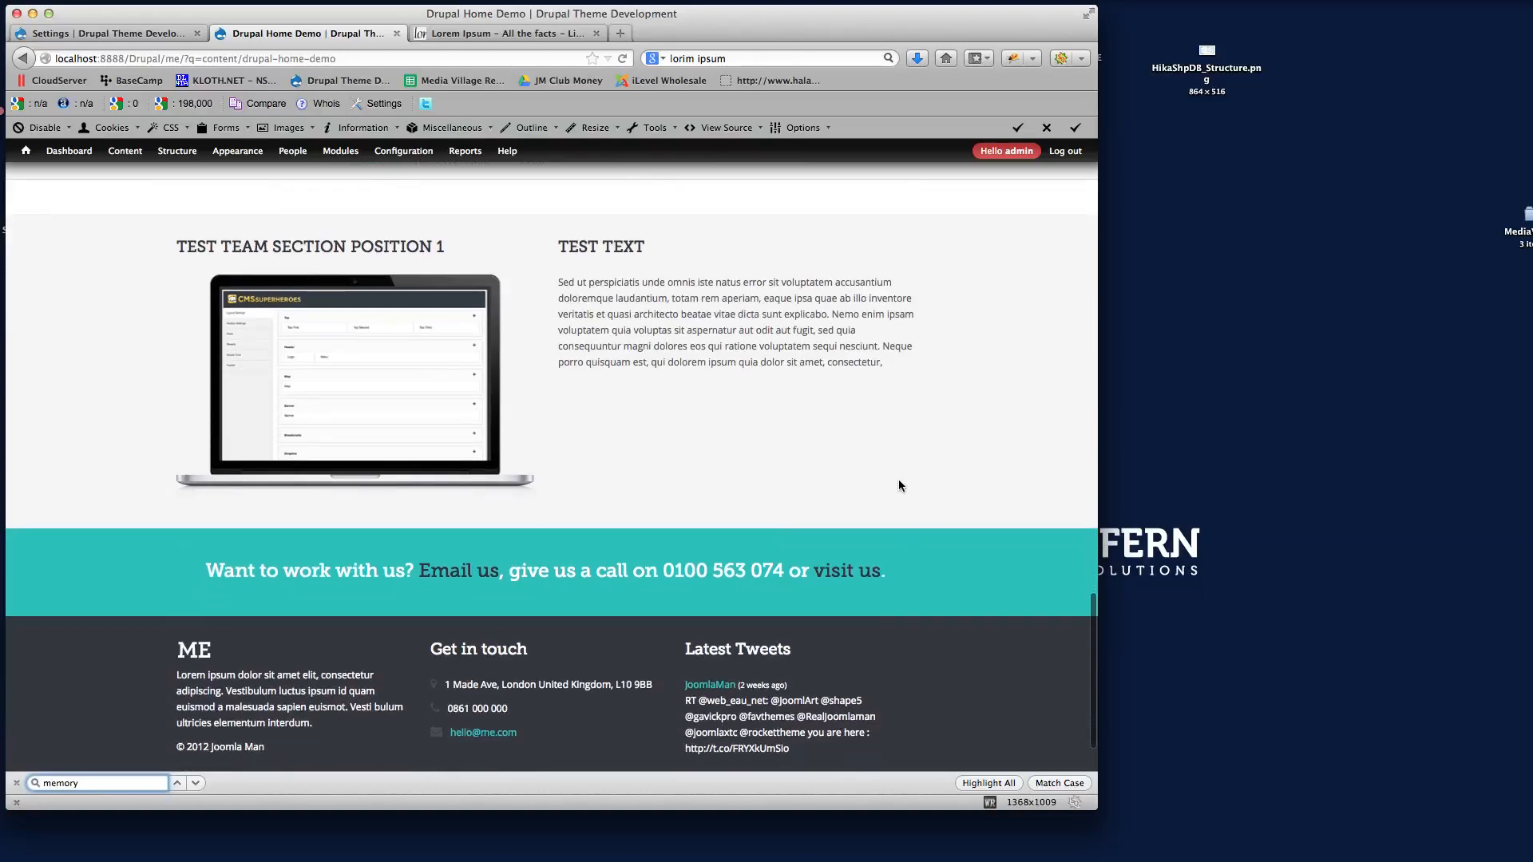
scroll(898, 484, up, 3)
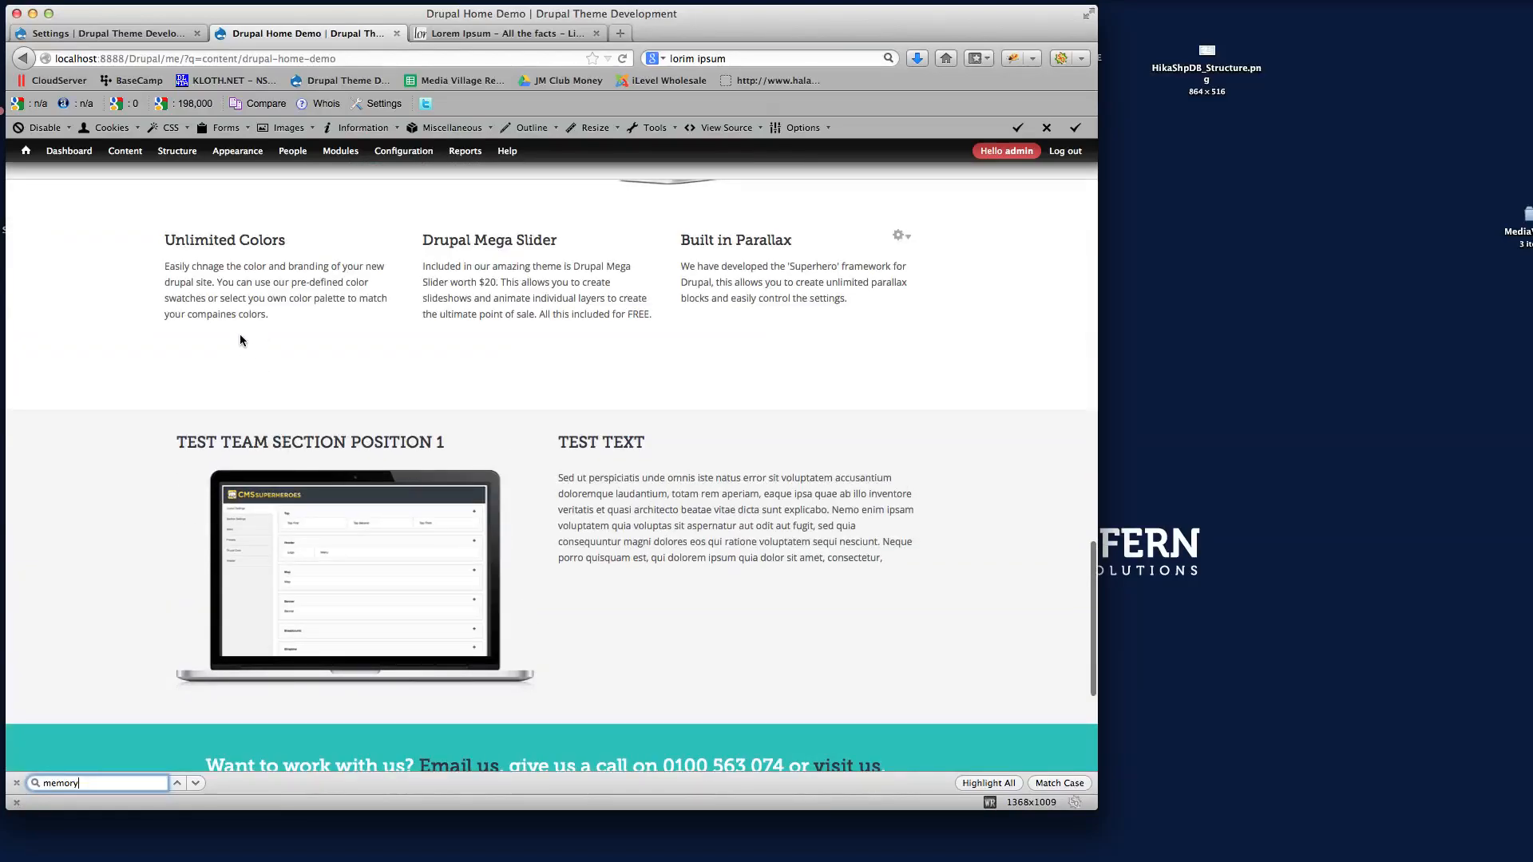
scroll(246, 410, up, 1)
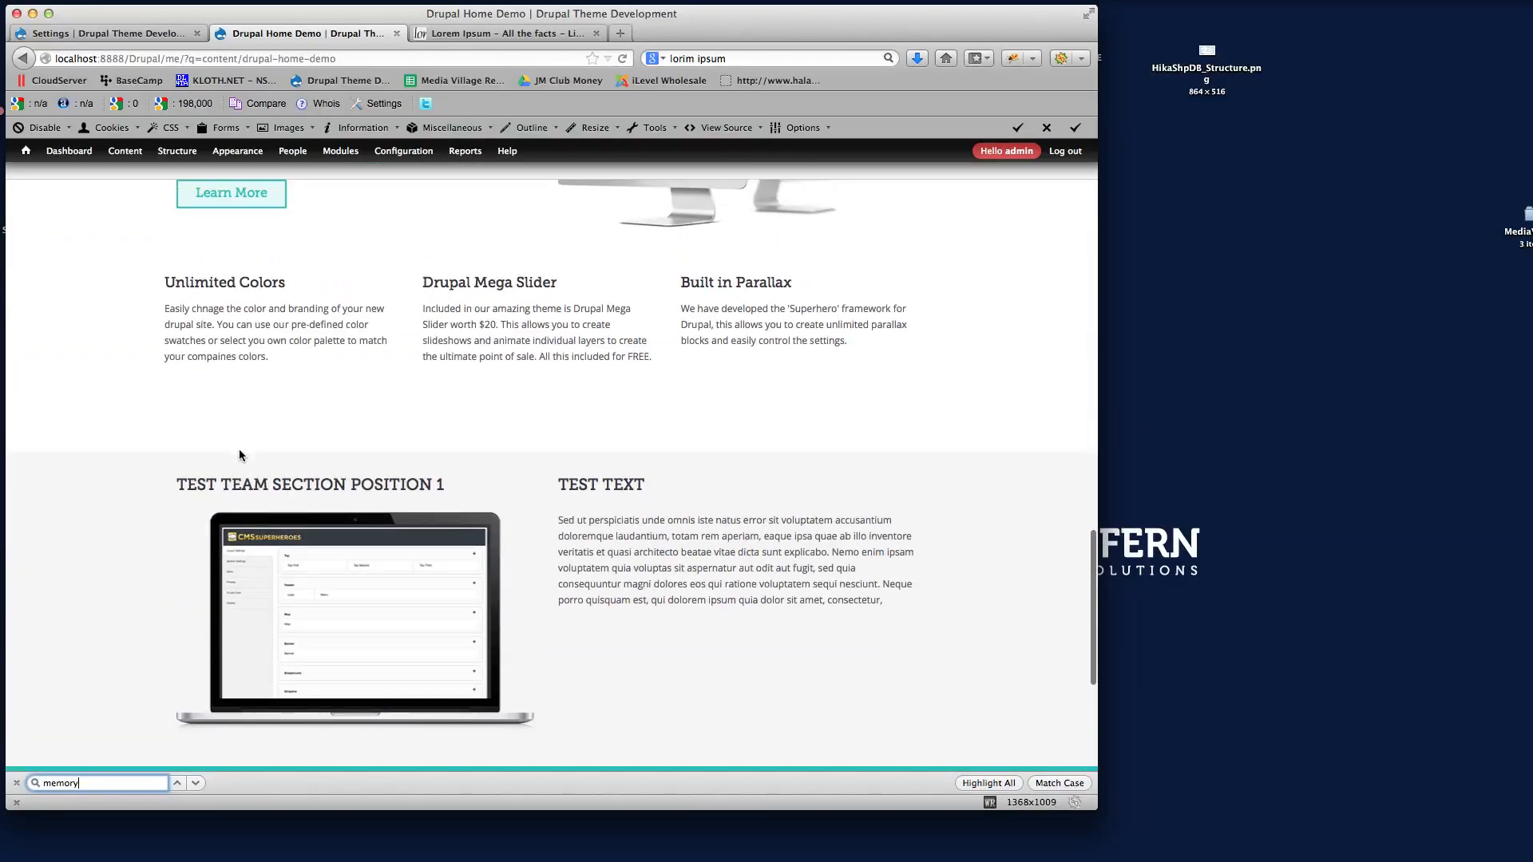
In the Delta template's section settings, set the Team section's custom style margin to 0px 0px 0px 0px and padding to 50px 0px 0px 0px
click(133, 35)
scroll(491, 627, down, 10)
scroll(493, 606, up, 10)
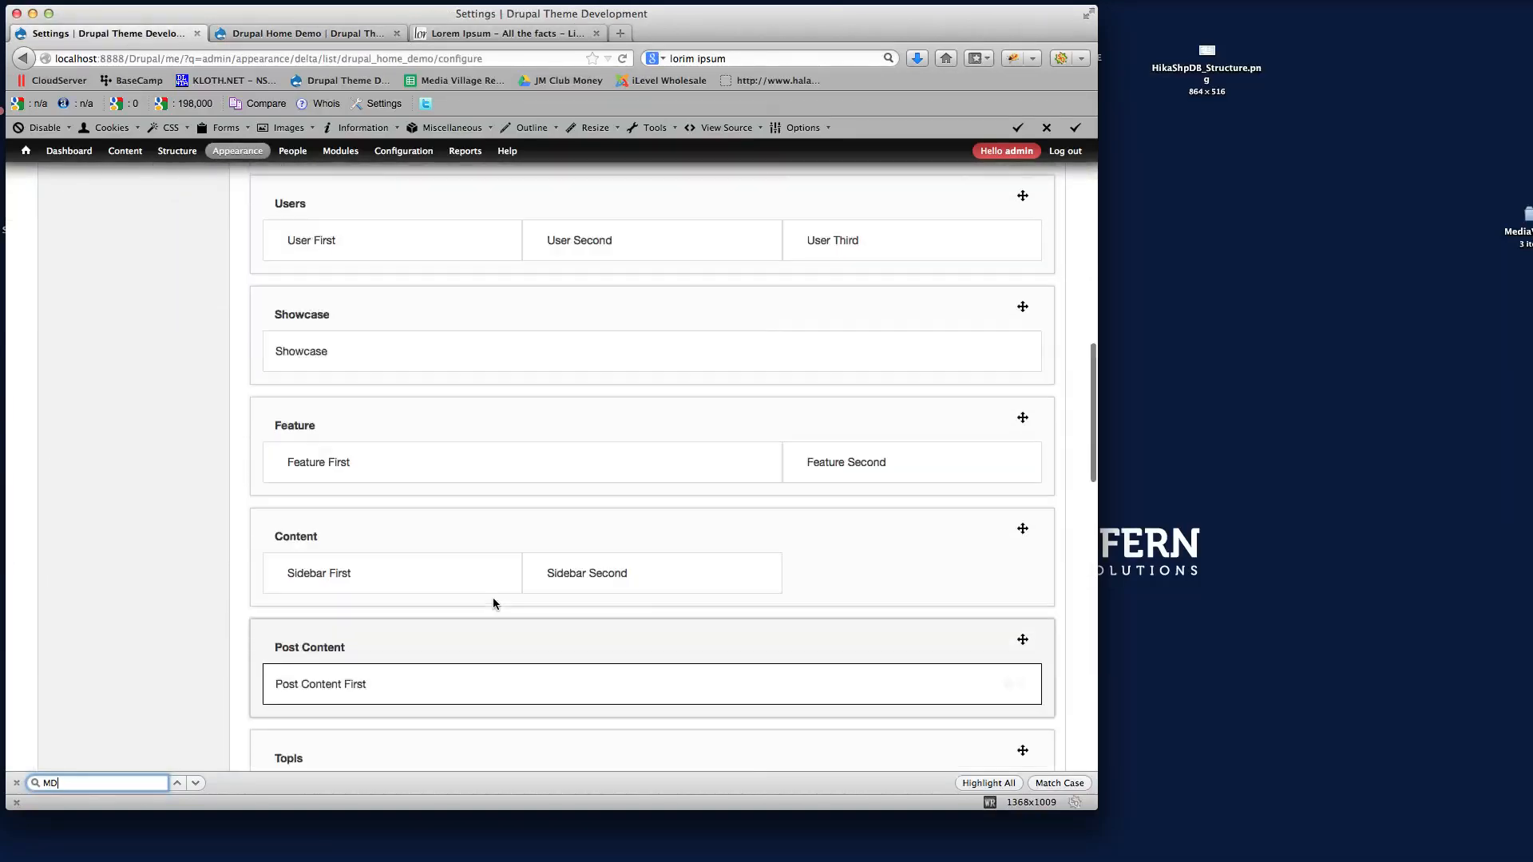
click(125, 458)
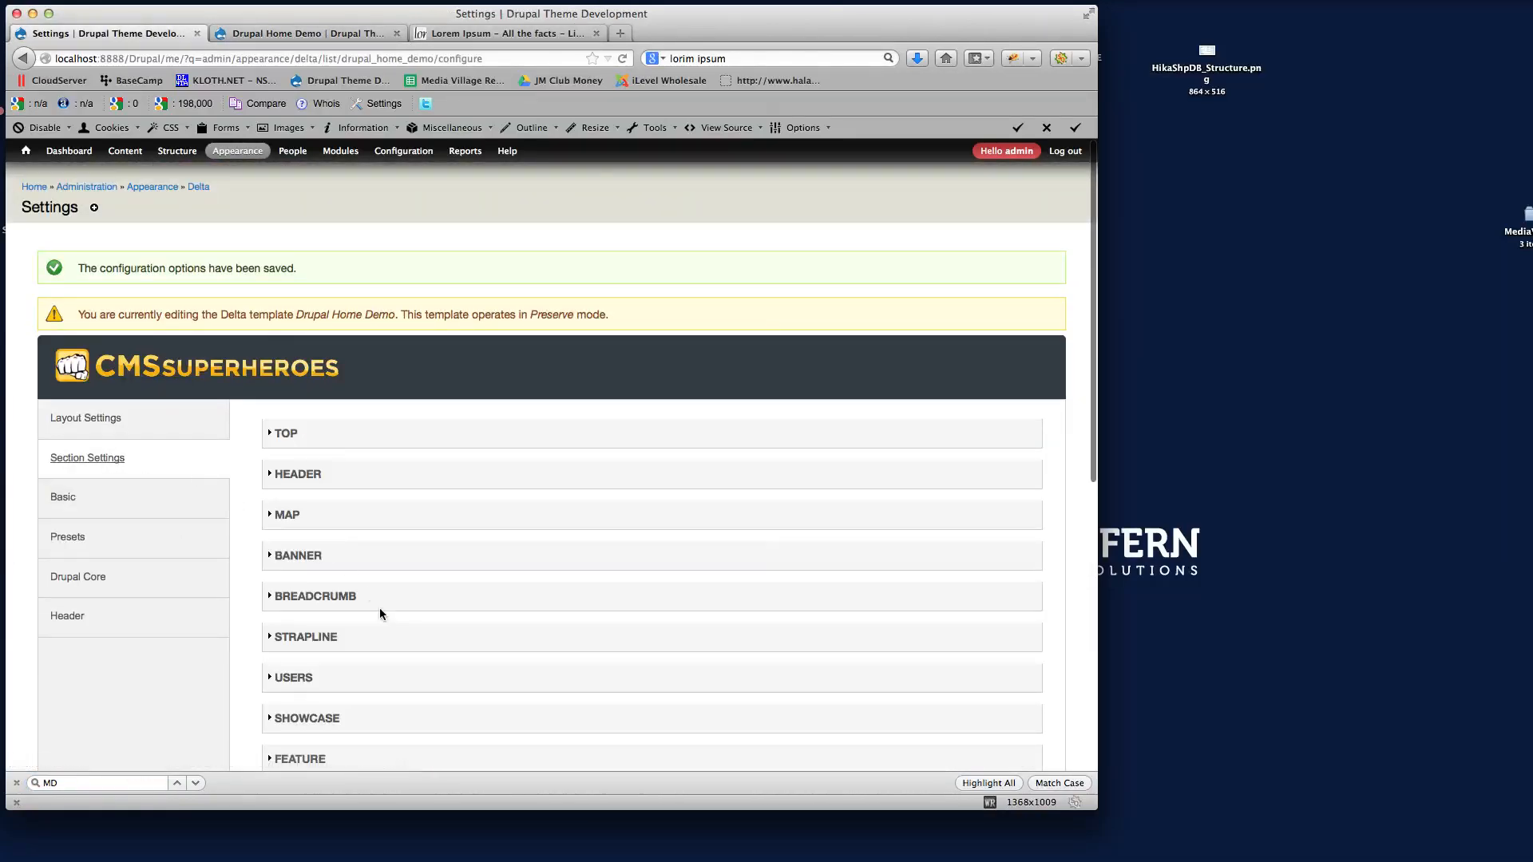
scroll(380, 607, down, 10)
click(289, 519)
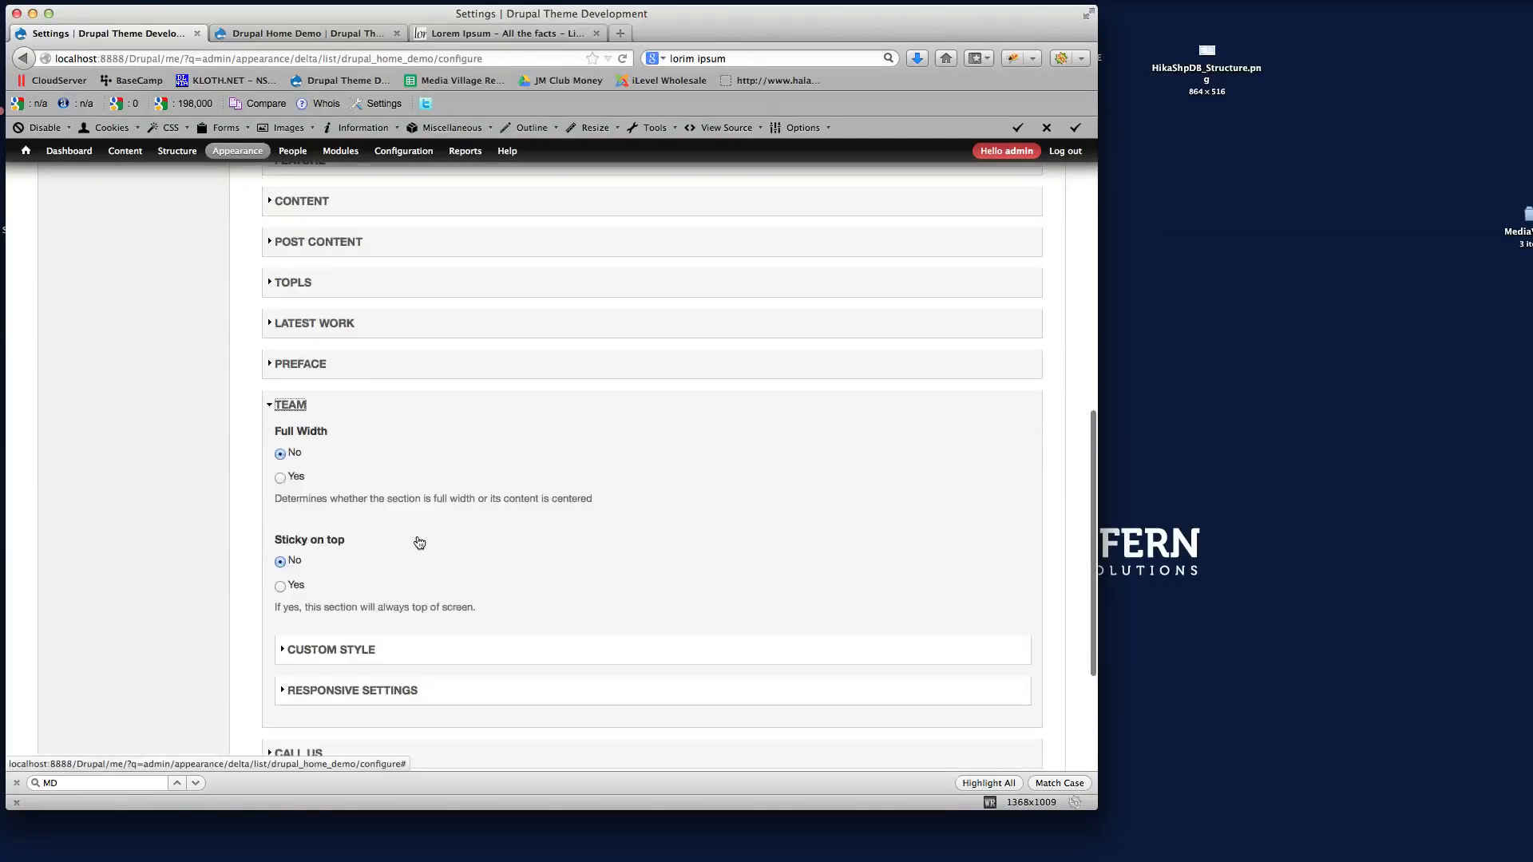
click(311, 564)
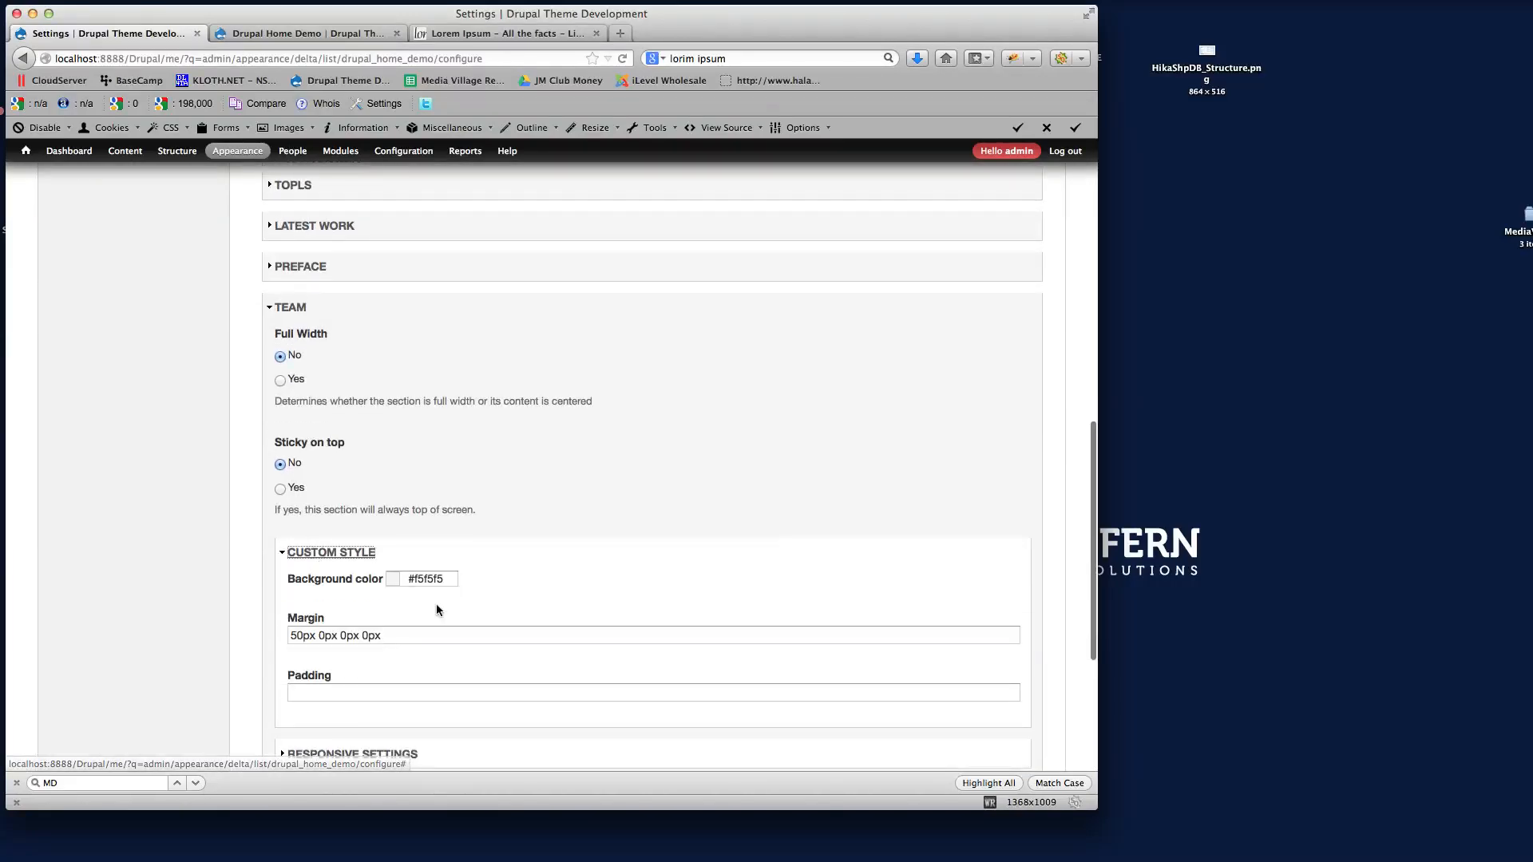
drag(296, 567, 267, 566)
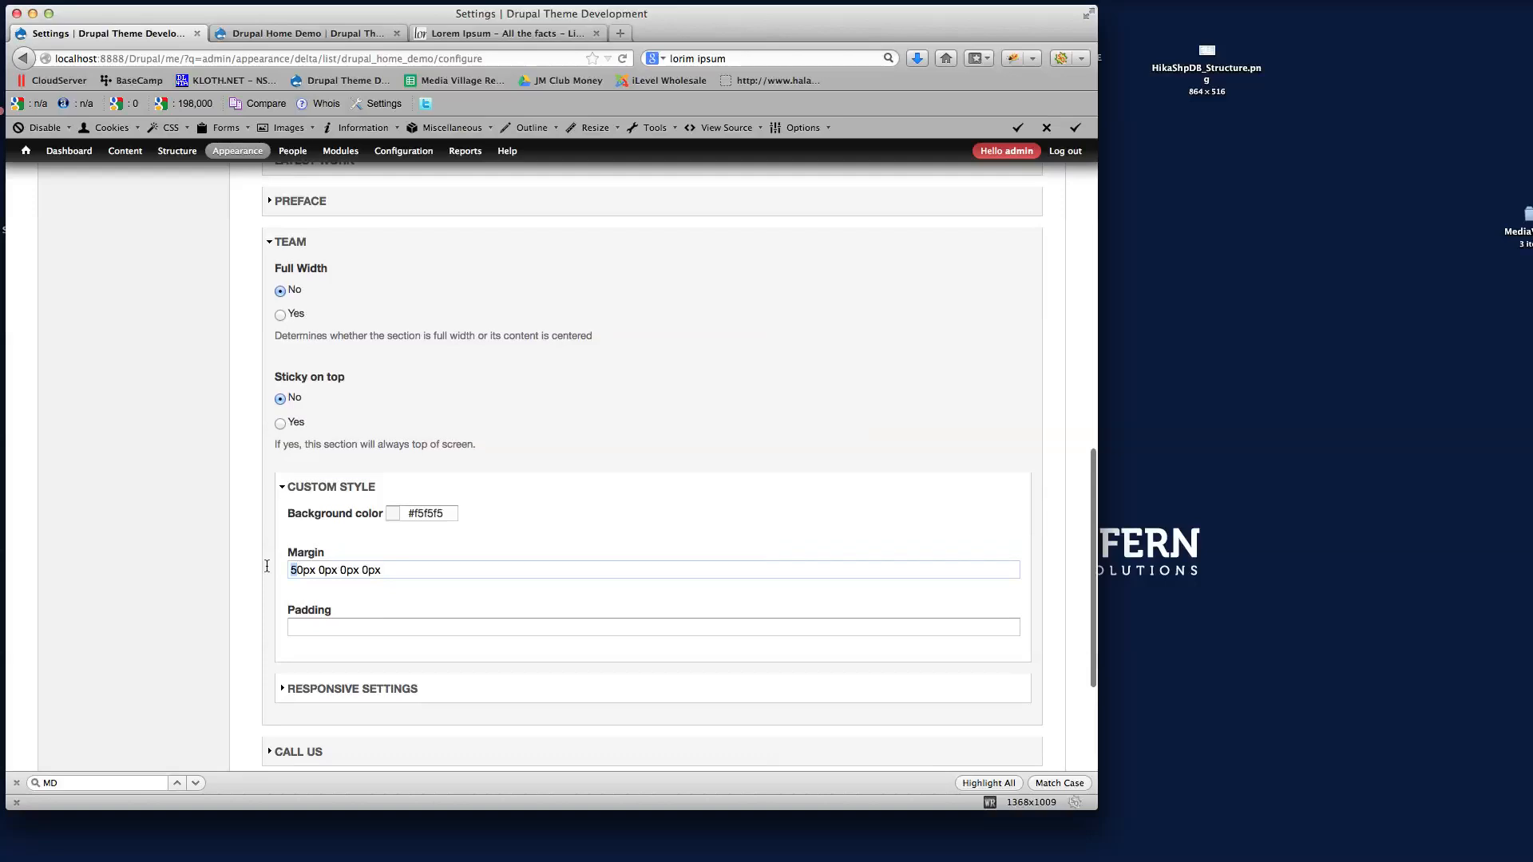
key(BackSpace)
click(302, 626)
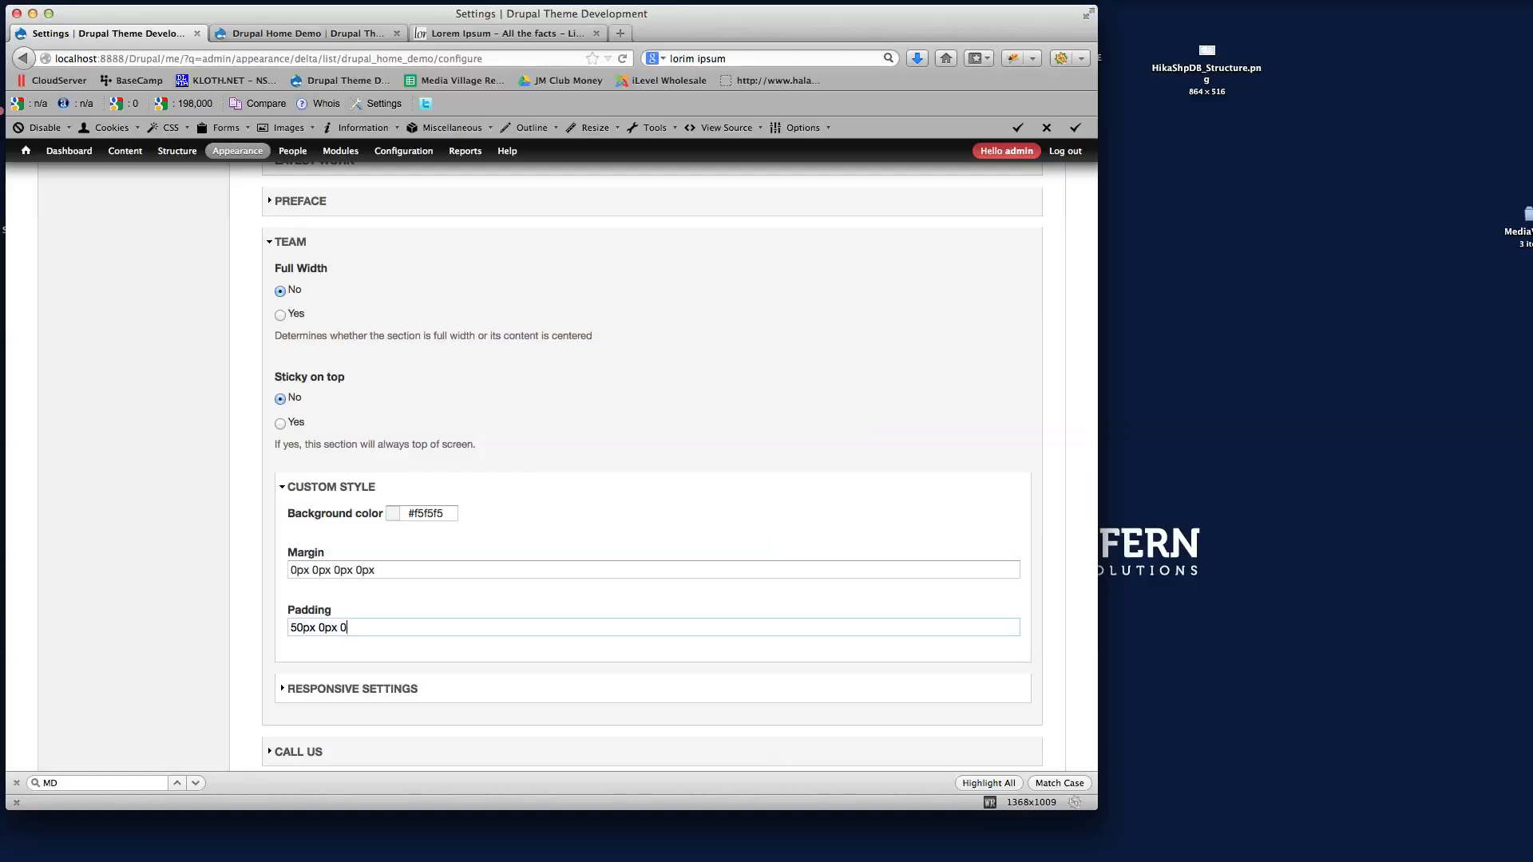
Save the configuration, reload the Drupal Home Demo page and check the Team section's inner top spacing
scroll(551, 463, down, 5)
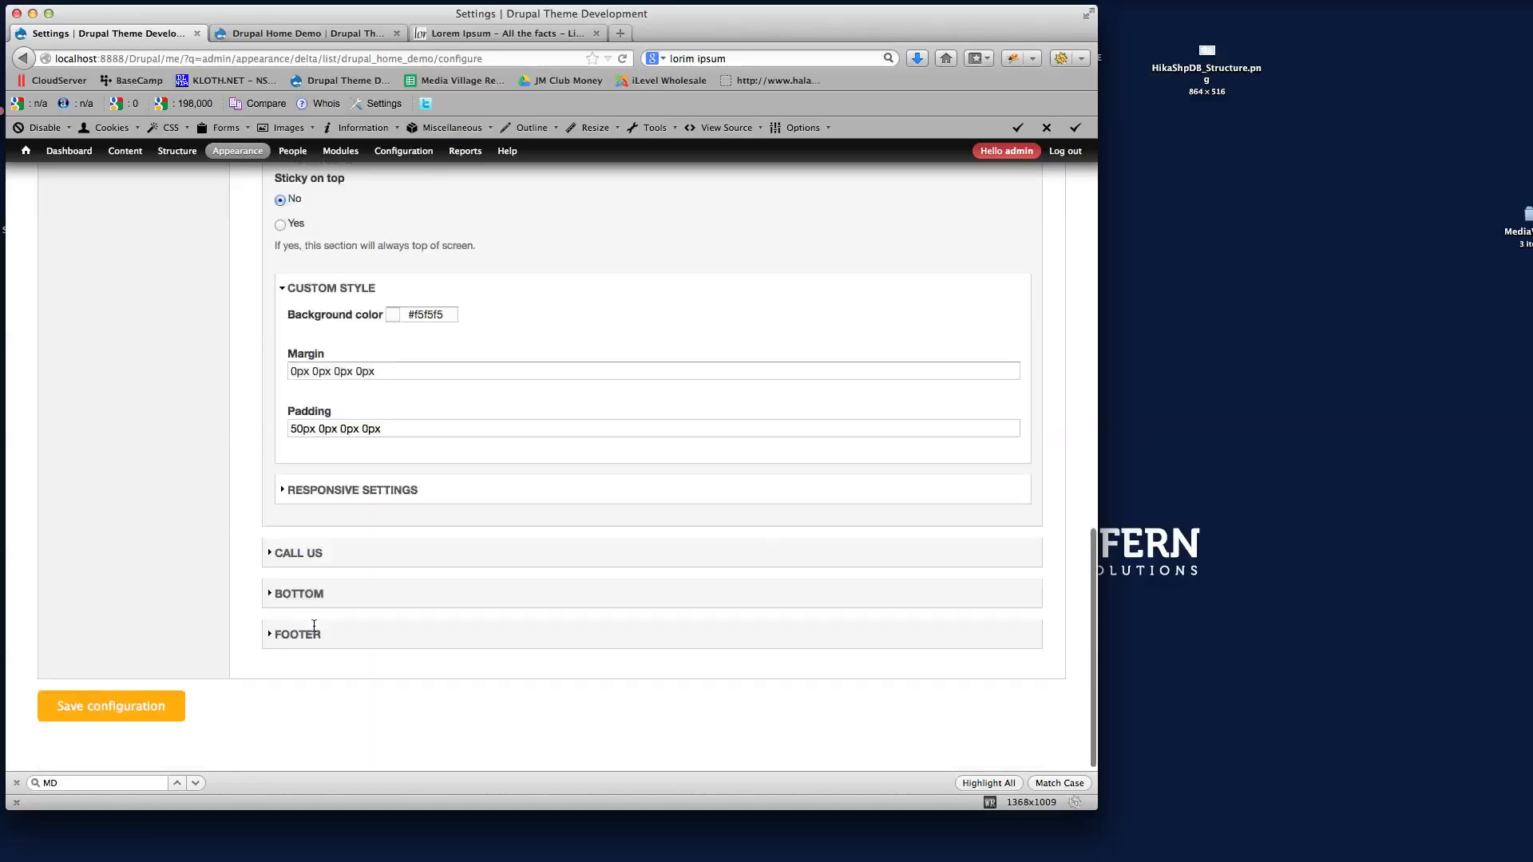
click(92, 704)
click(322, 34)
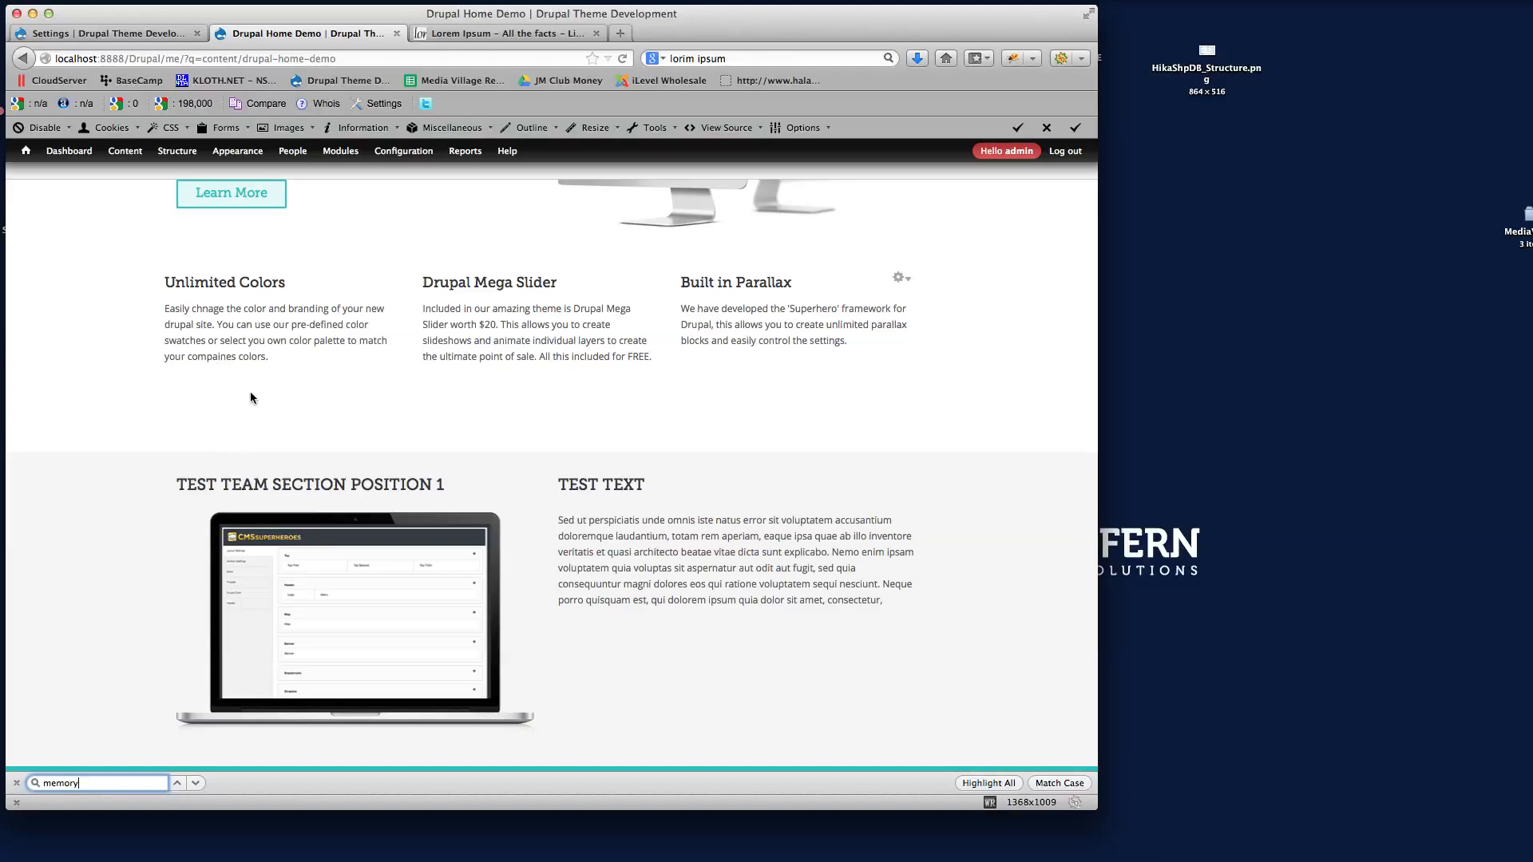
click(622, 59)
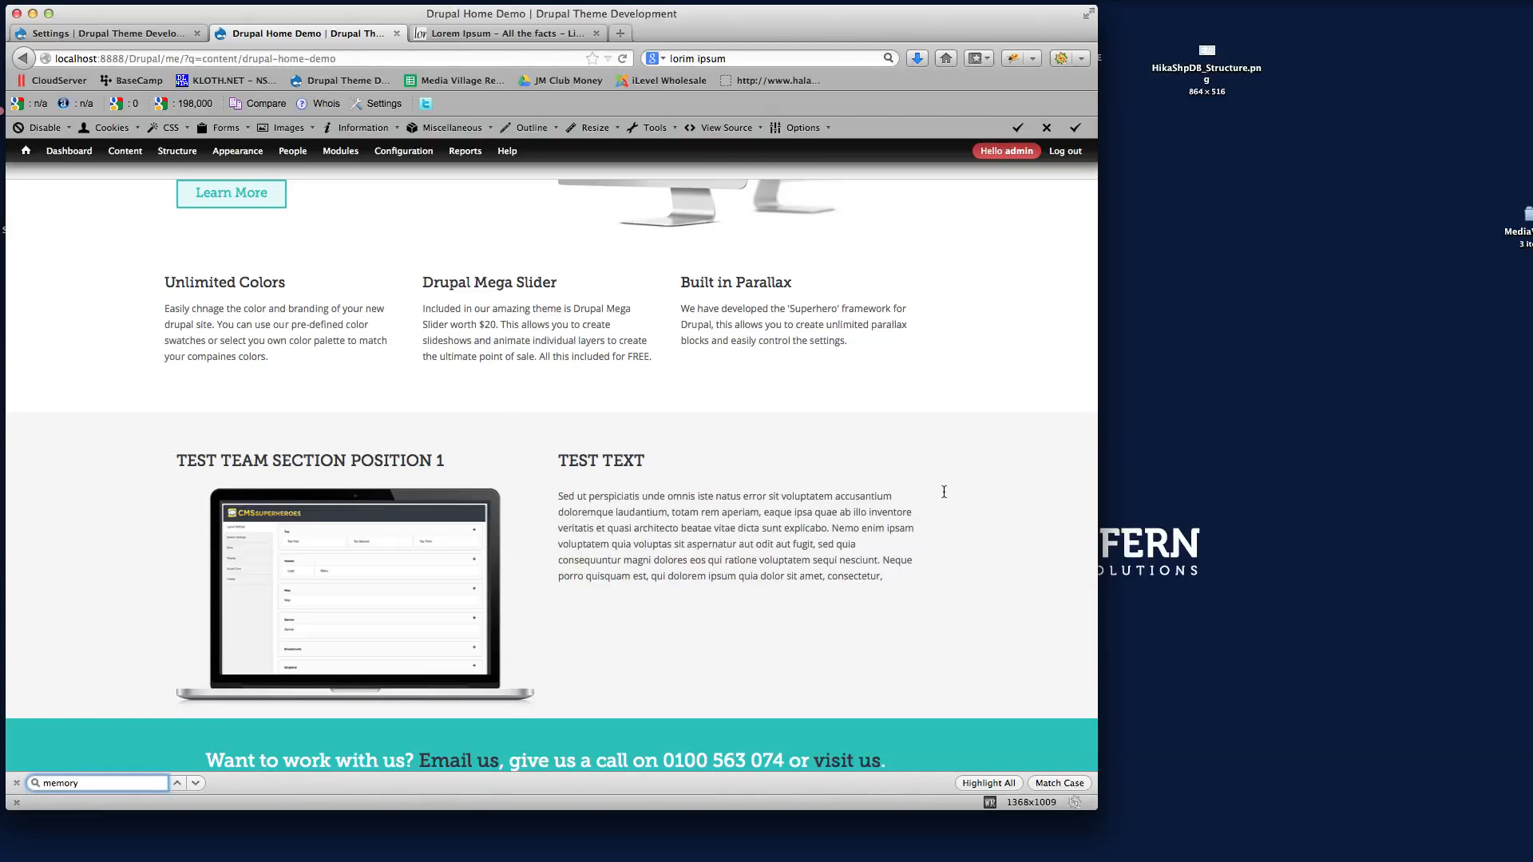
scroll(1003, 550, down, 3)
scroll(1002, 551, up, 4)
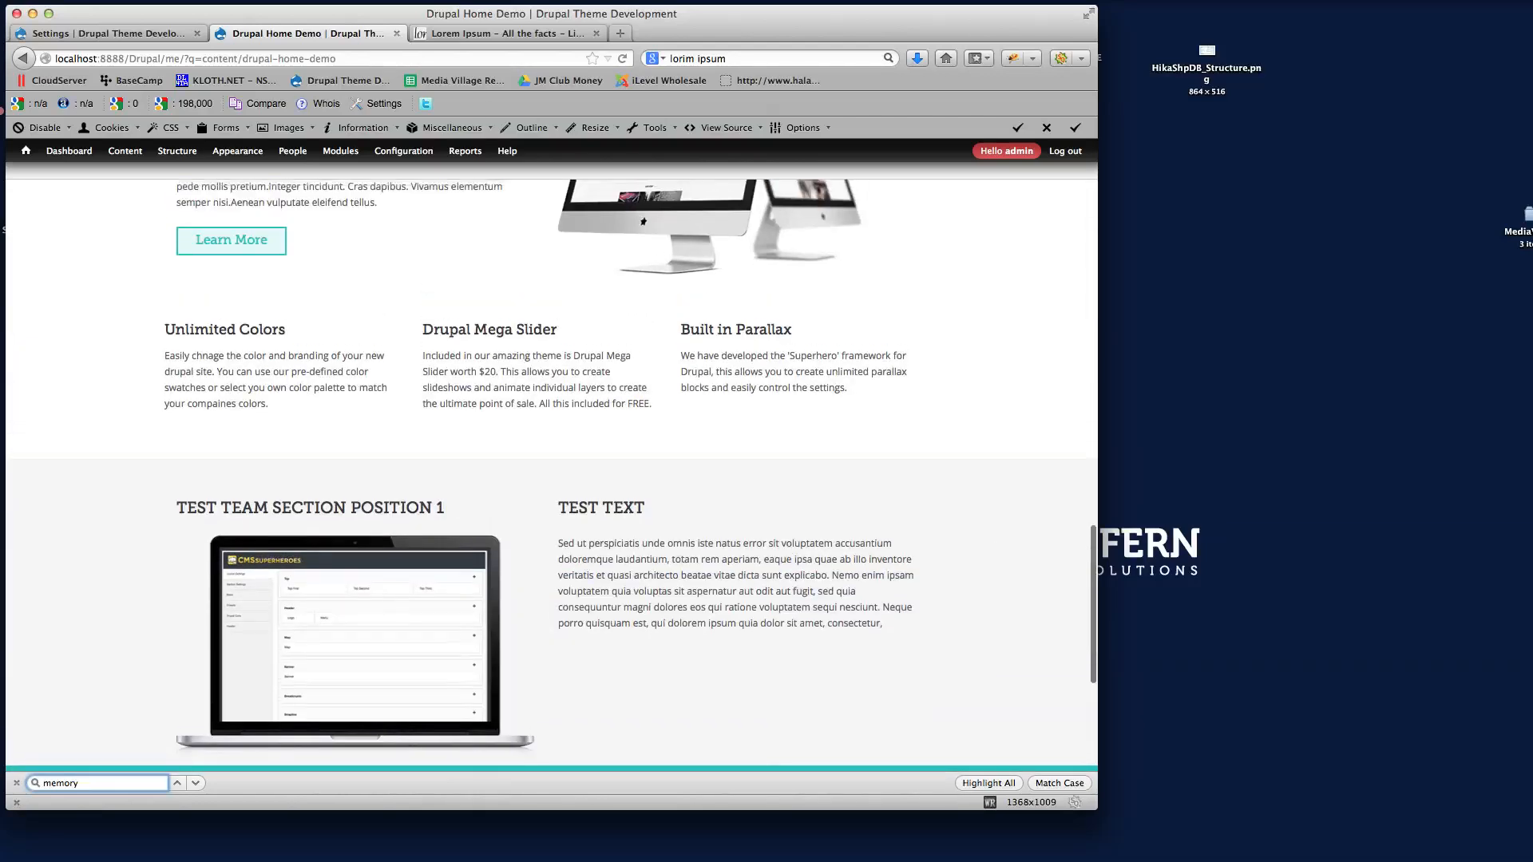
Review the Team section's responsive settings against the demo page and try the Hidden Phone option, switching it back off
click(100, 35)
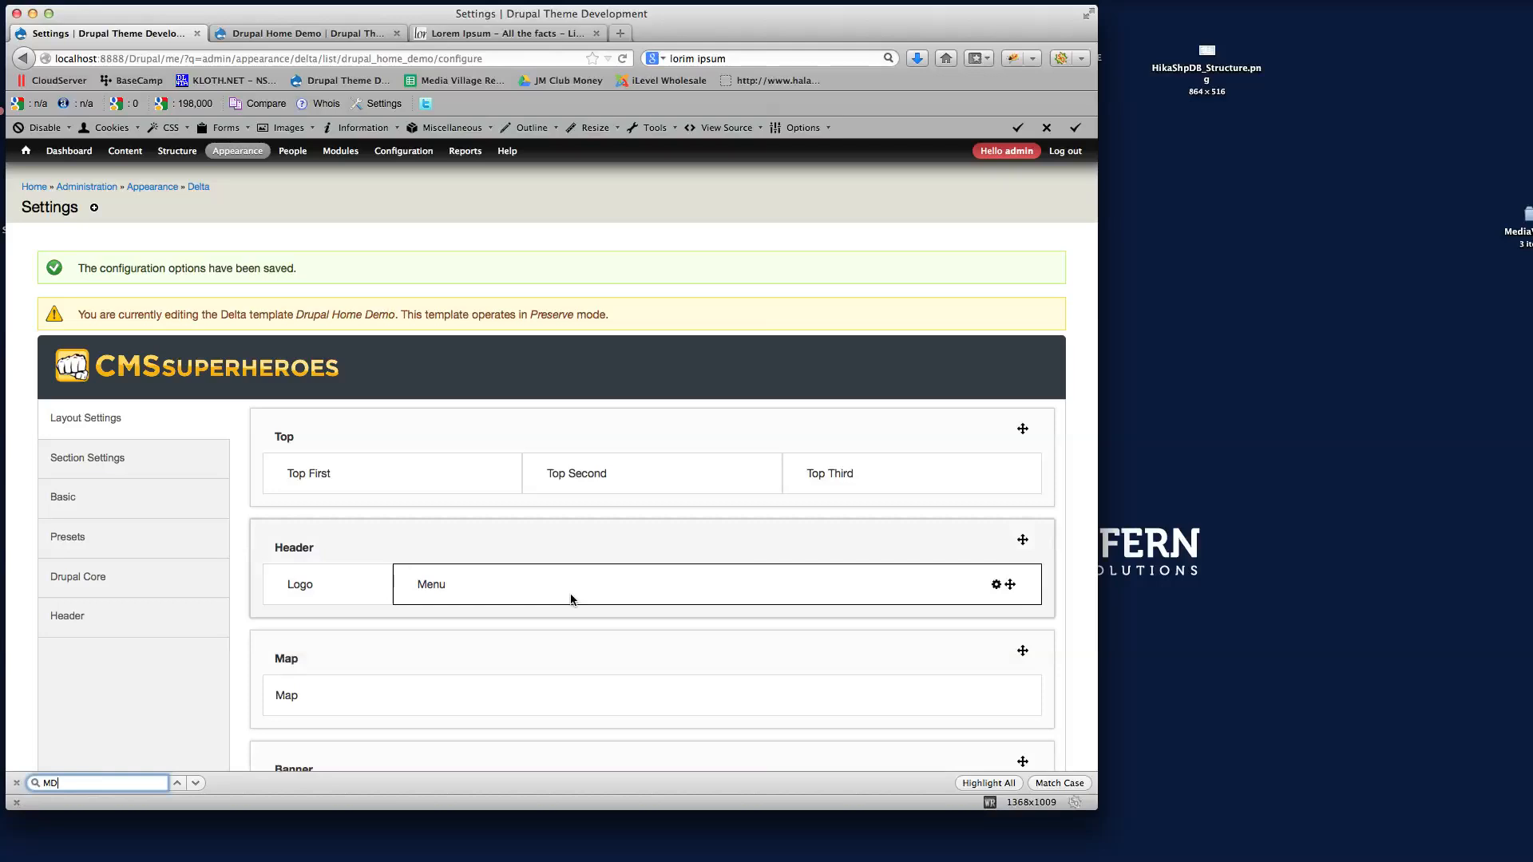
click(108, 462)
scroll(484, 568, down, 5)
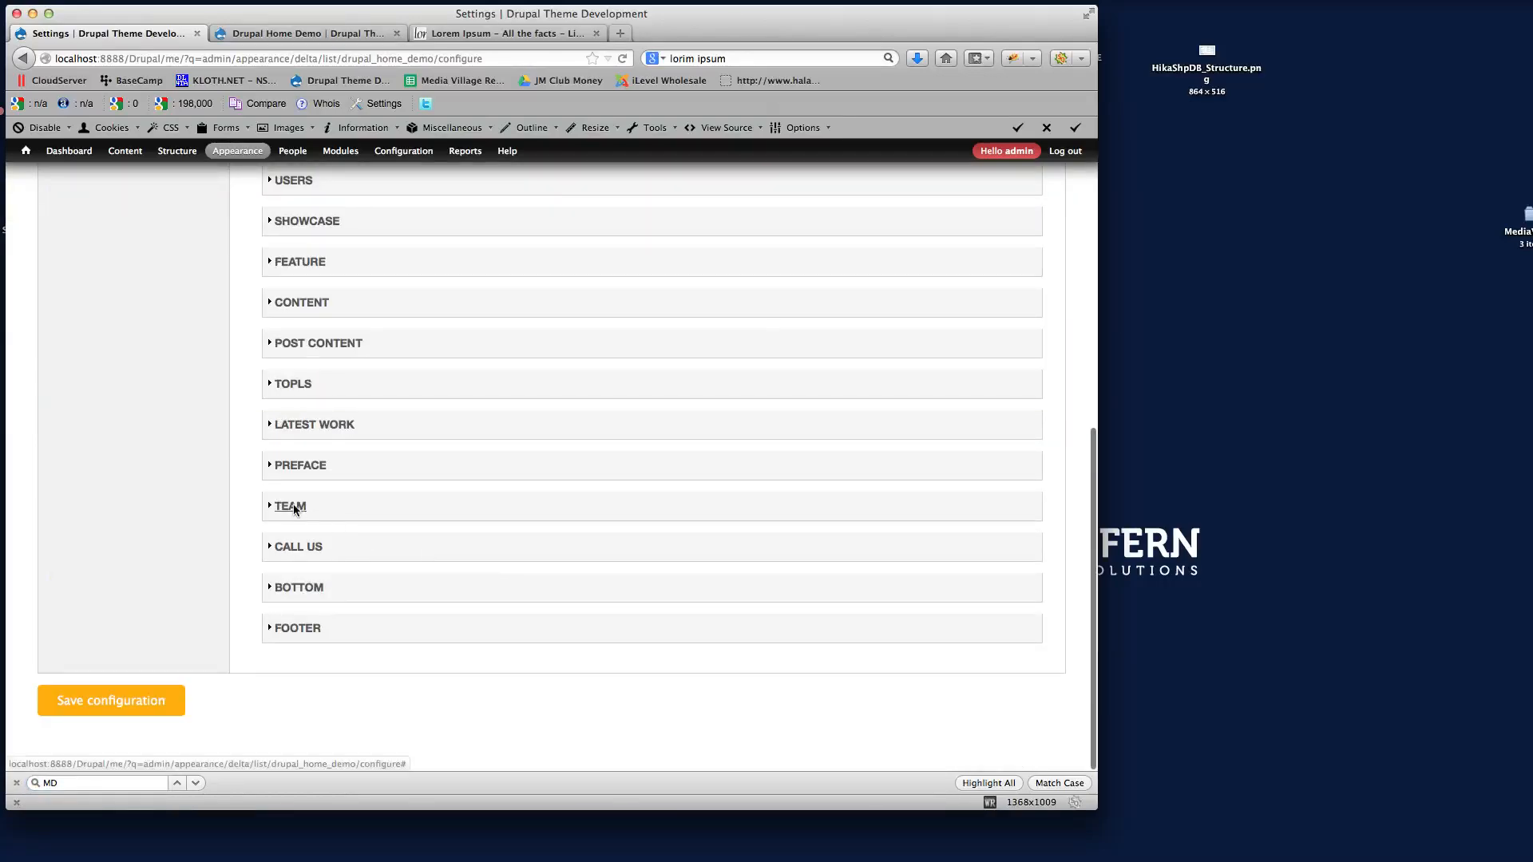
click(292, 506)
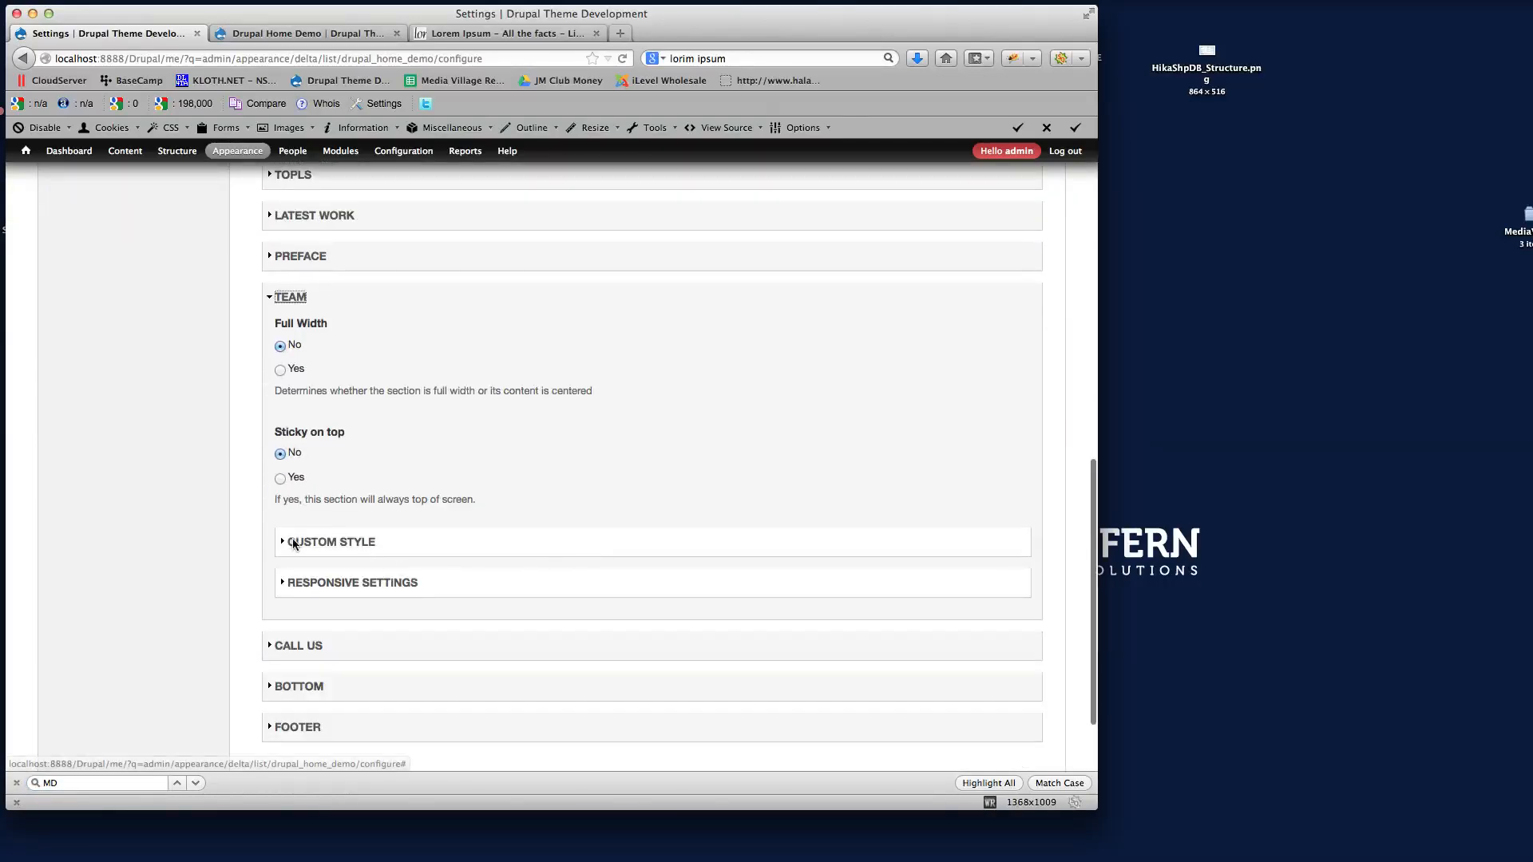
click(333, 581)
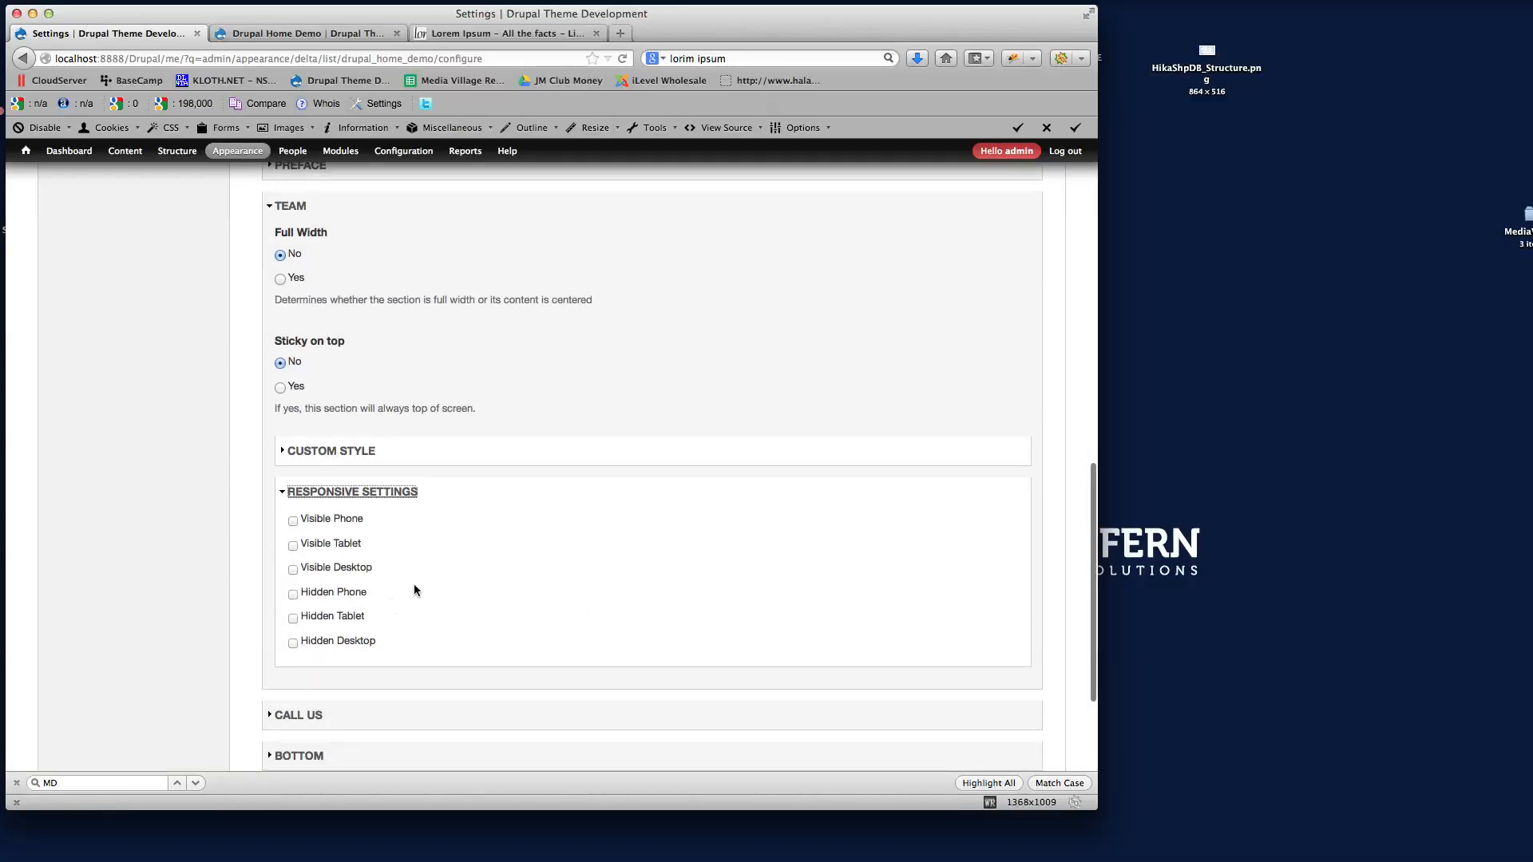
click(294, 36)
scroll(578, 639, down, 3)
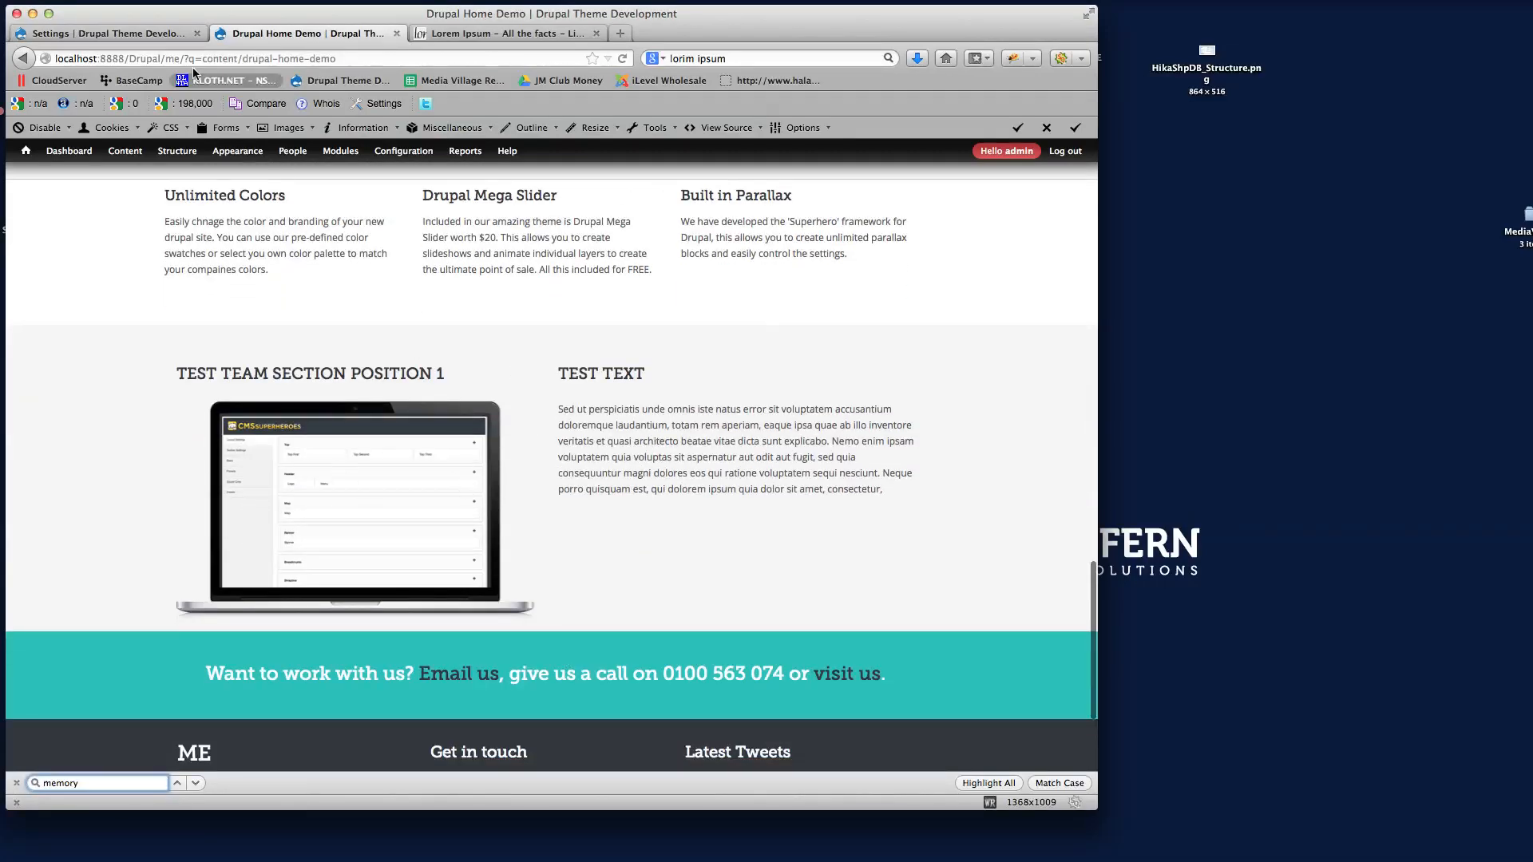
click(114, 33)
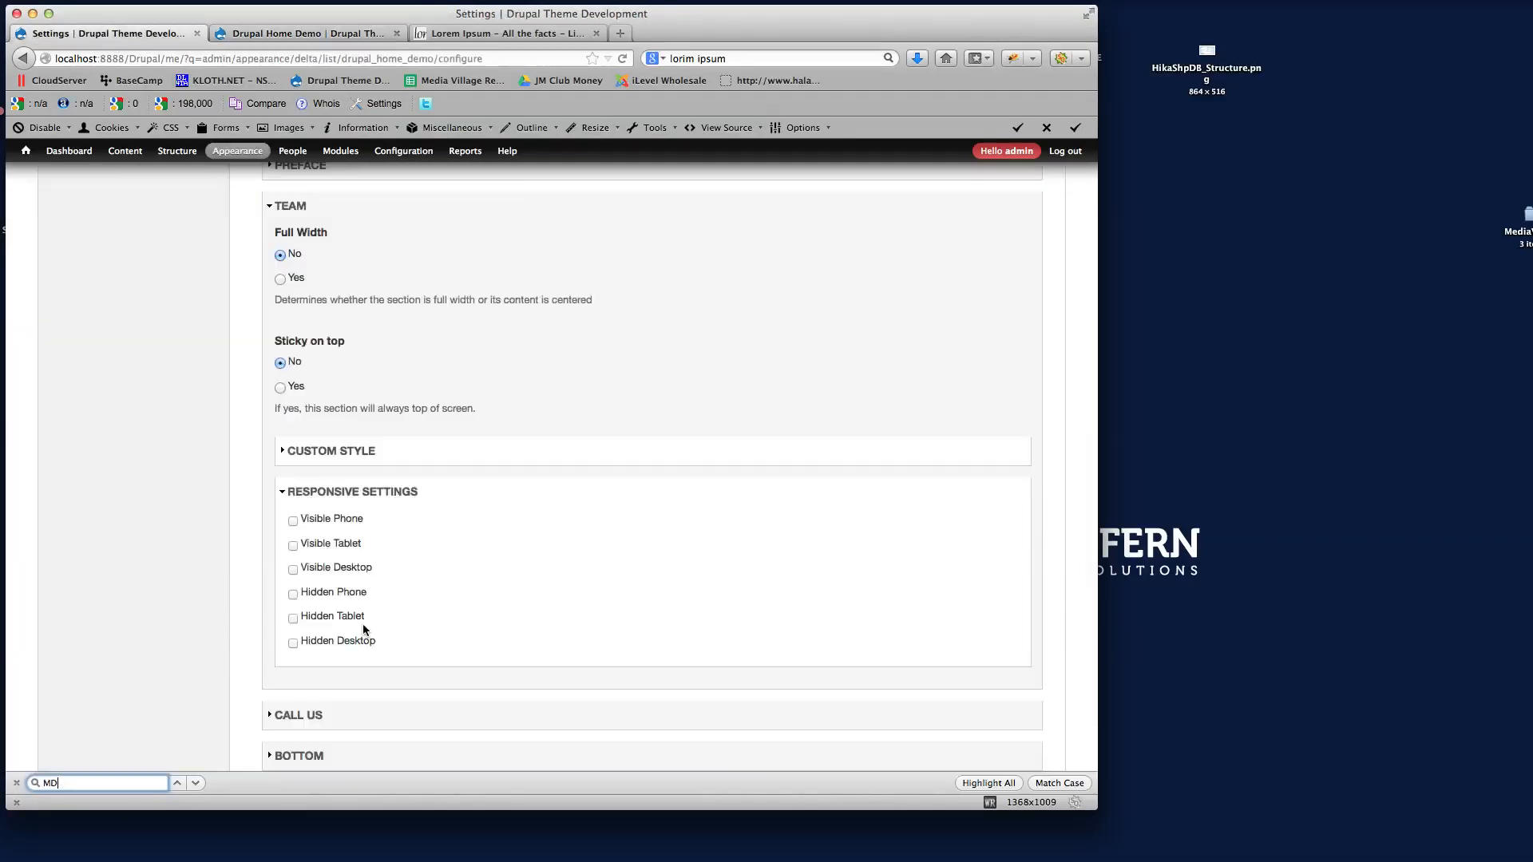
click(293, 594)
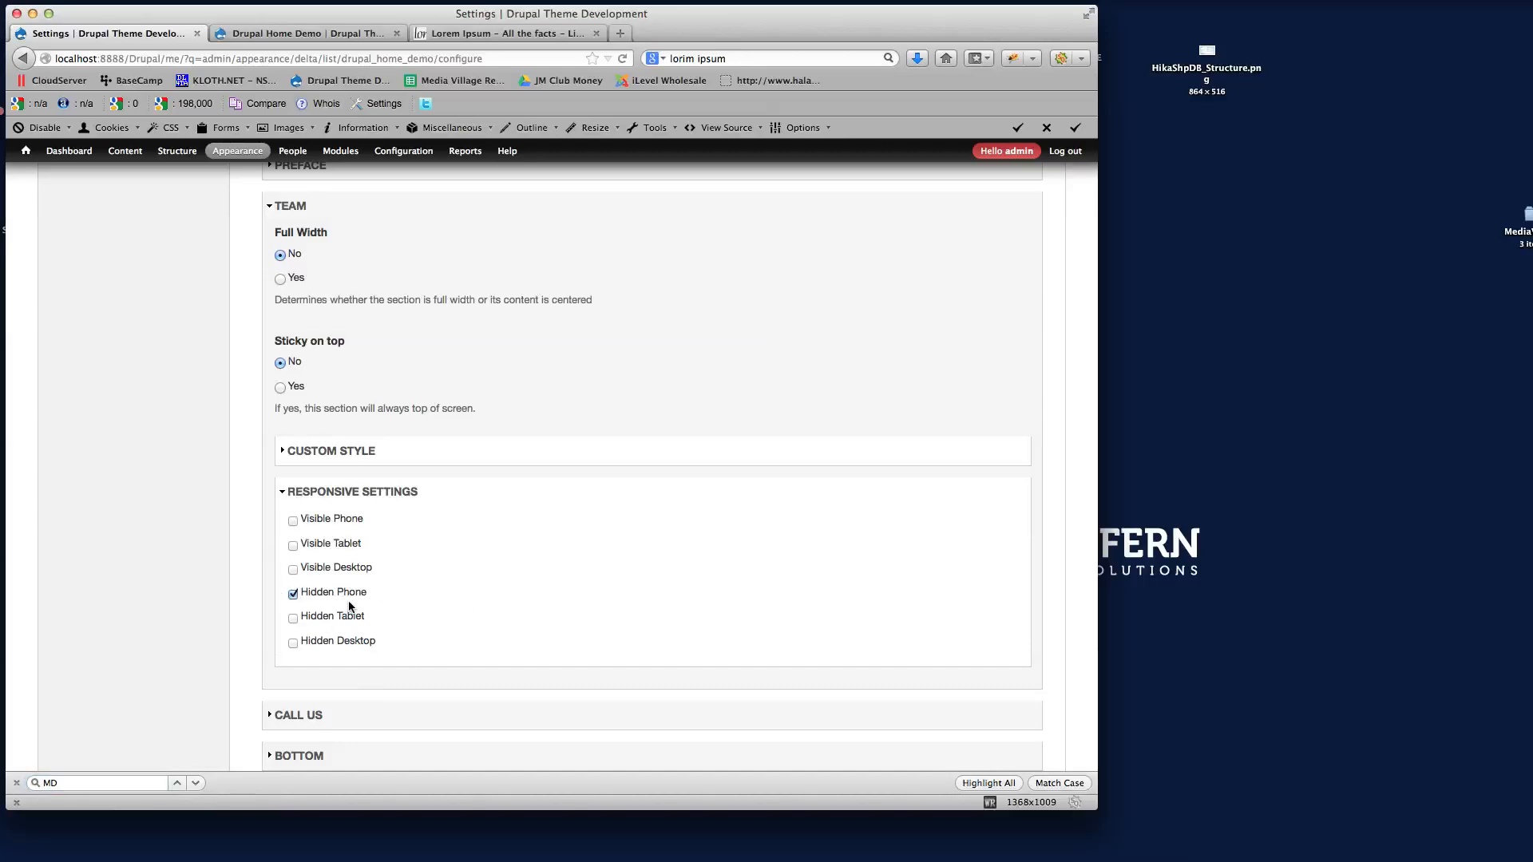
click(294, 595)
Examine the Delta template's Basic, Presets, Drupal Core, Header and Layout settings
scroll(491, 608, up, 15)
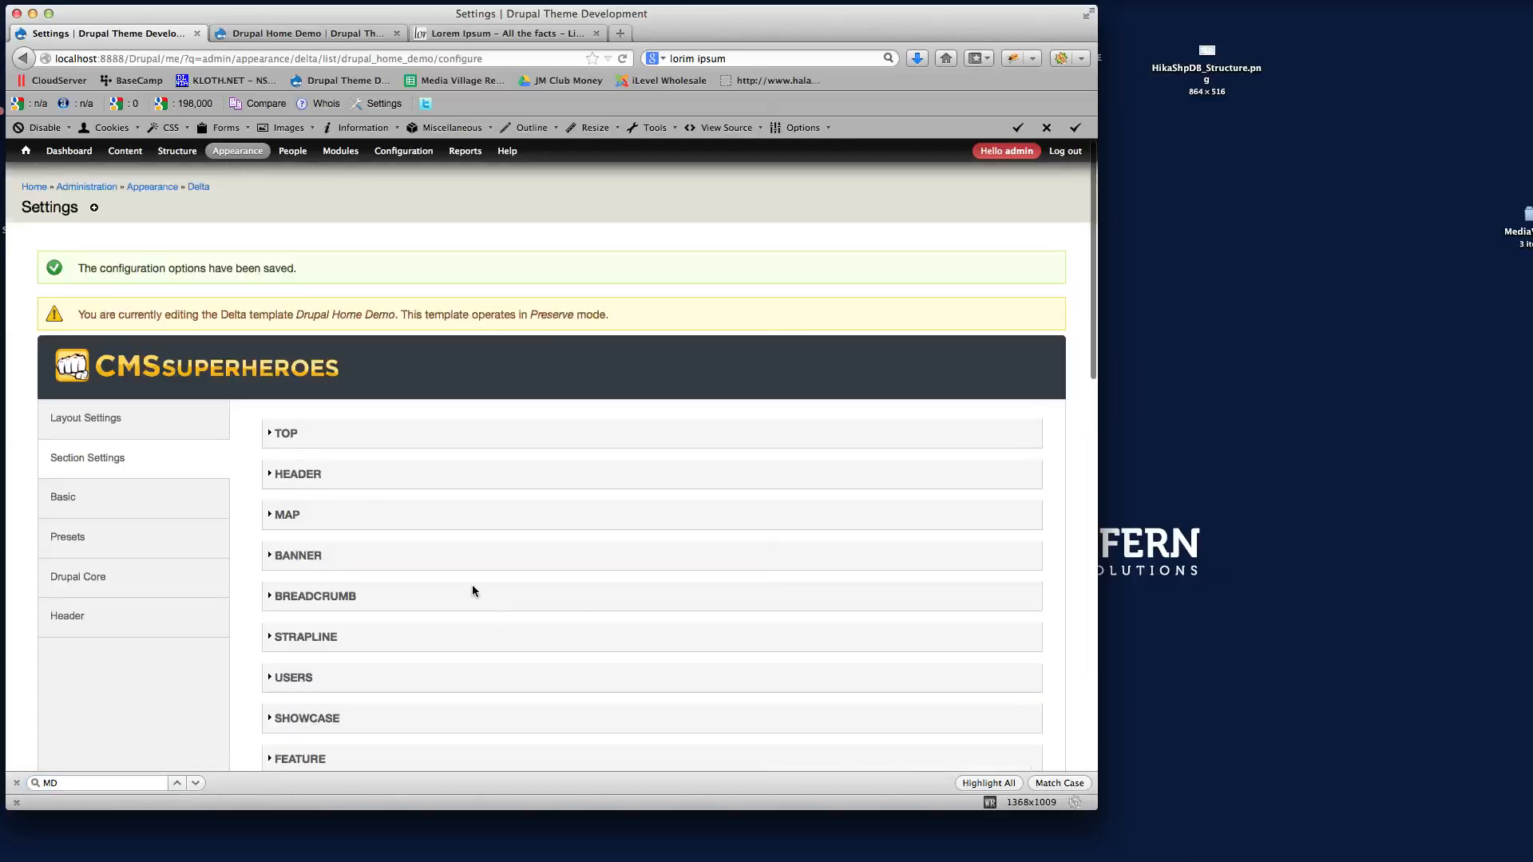
click(91, 508)
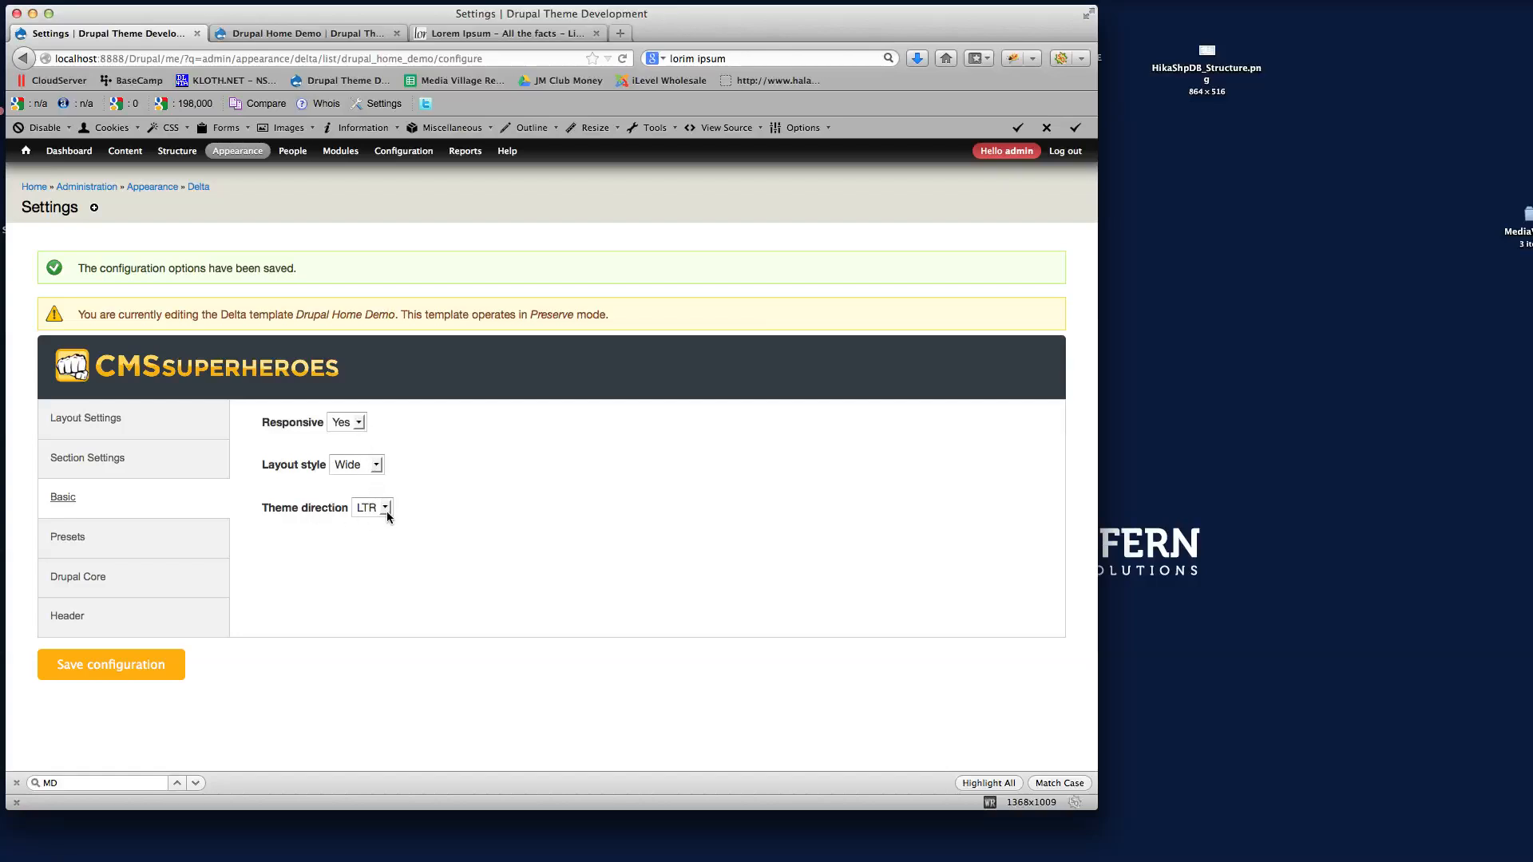
click(118, 538)
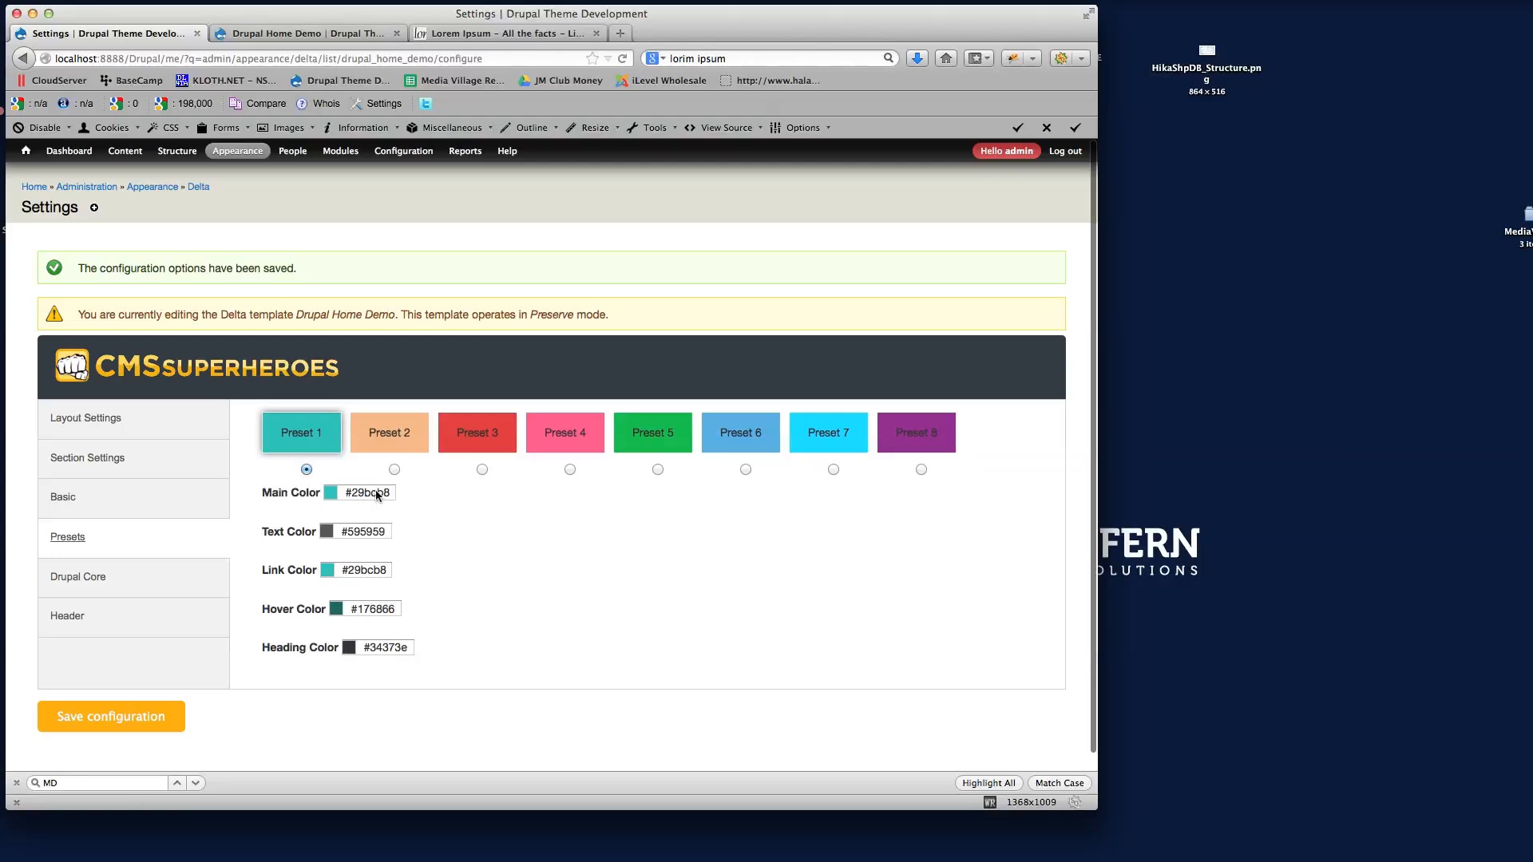
click(393, 469)
click(112, 582)
scroll(554, 549, down, 5)
scroll(554, 549, up, 5)
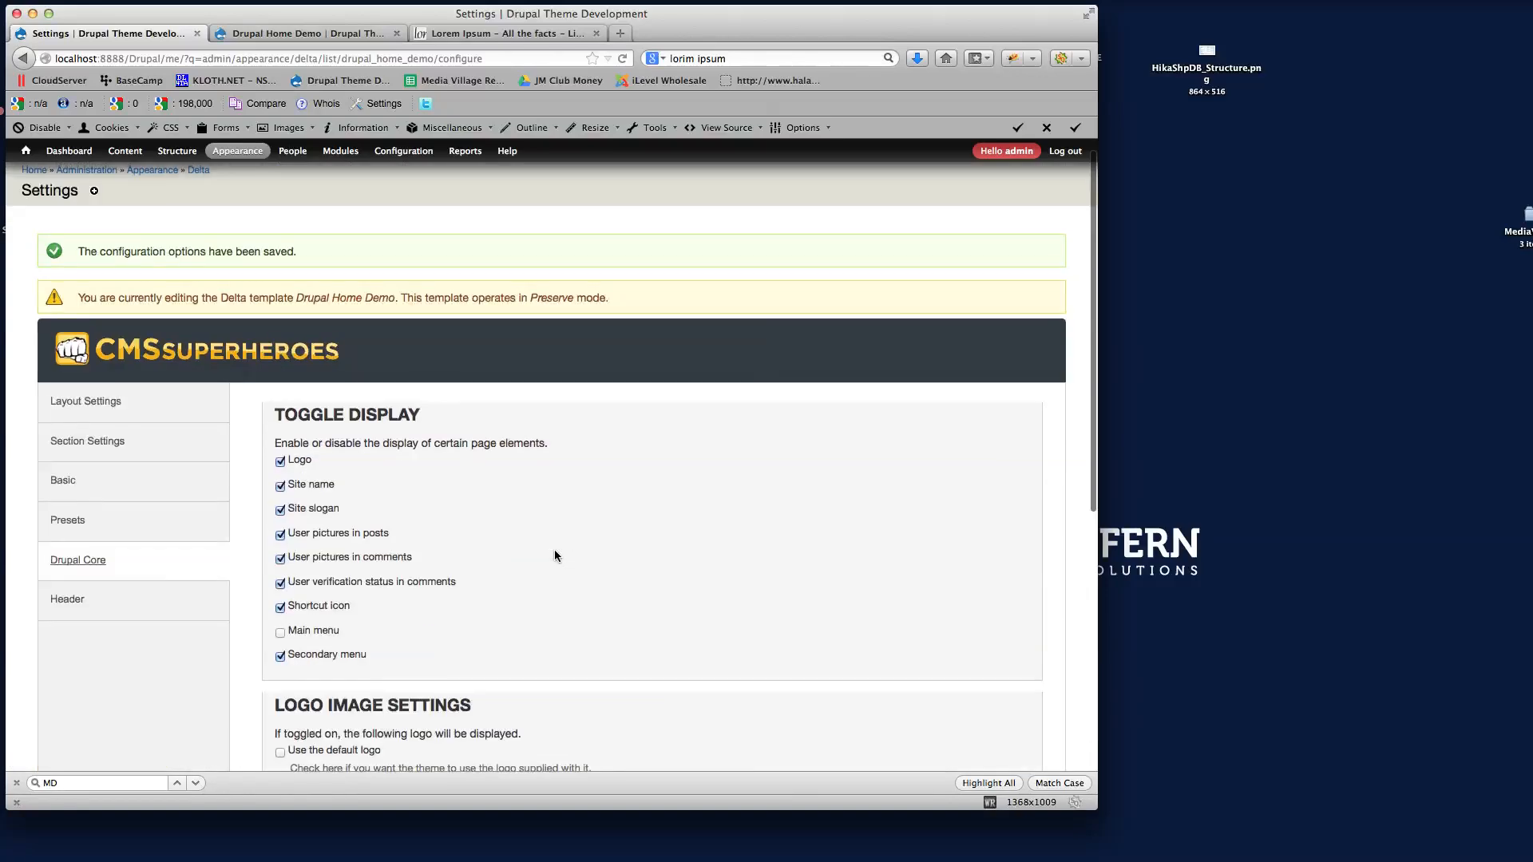
click(110, 612)
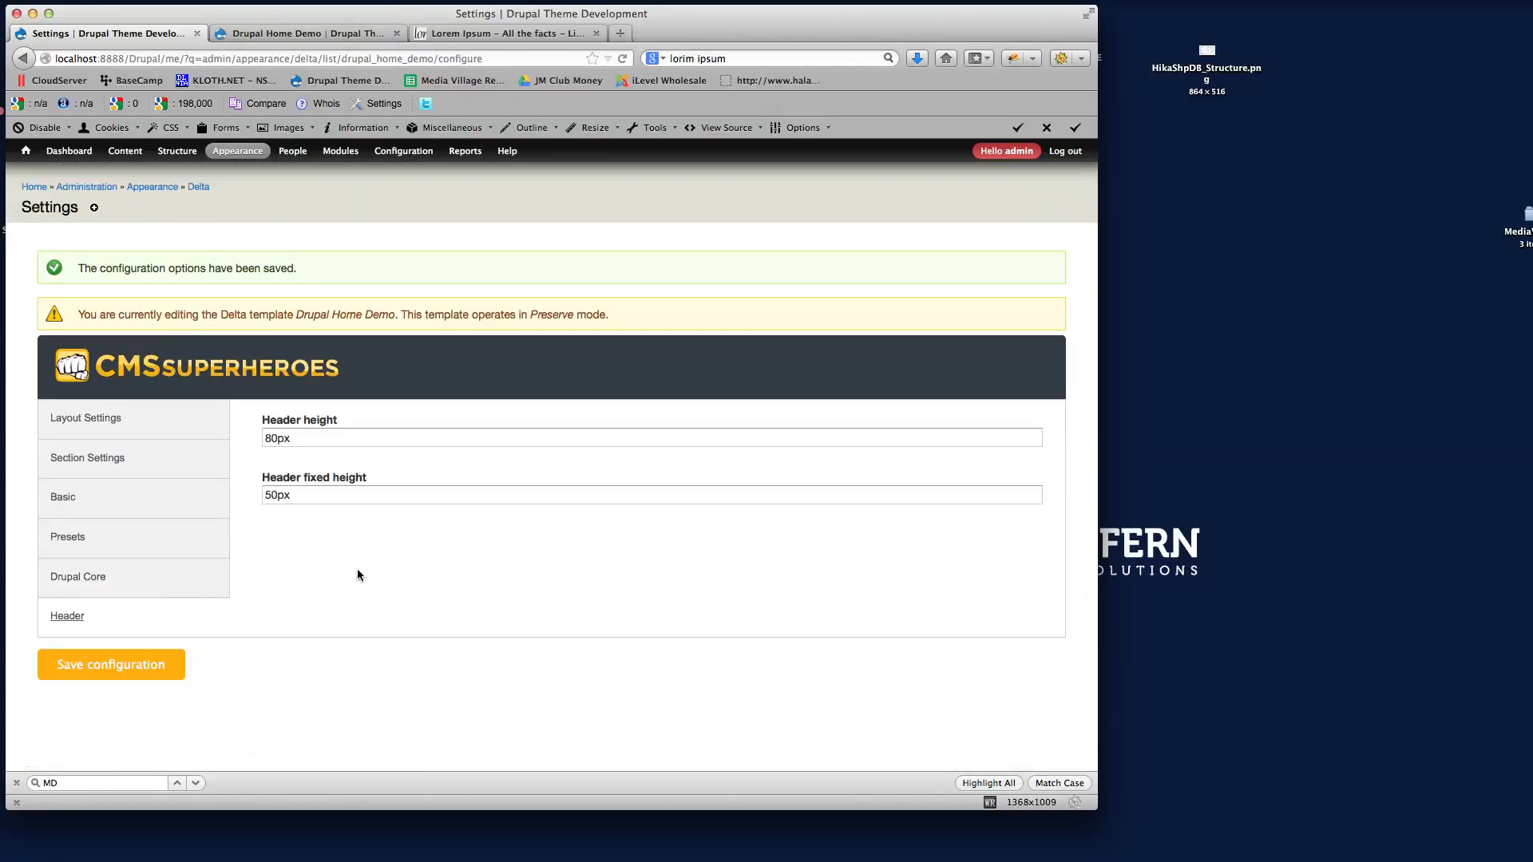
click(108, 419)
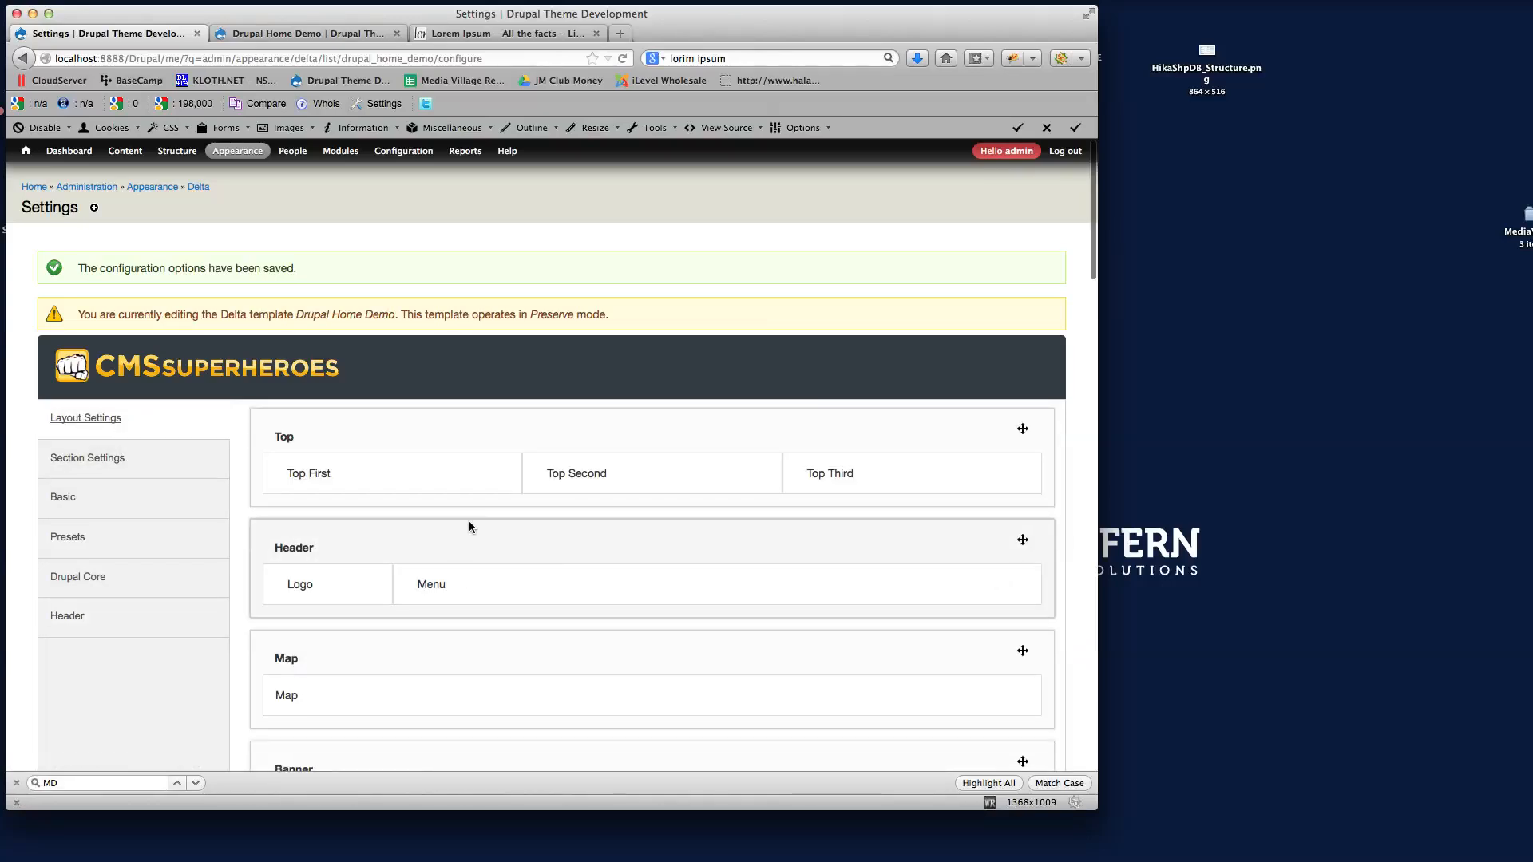
scroll(468, 531, down, 3)
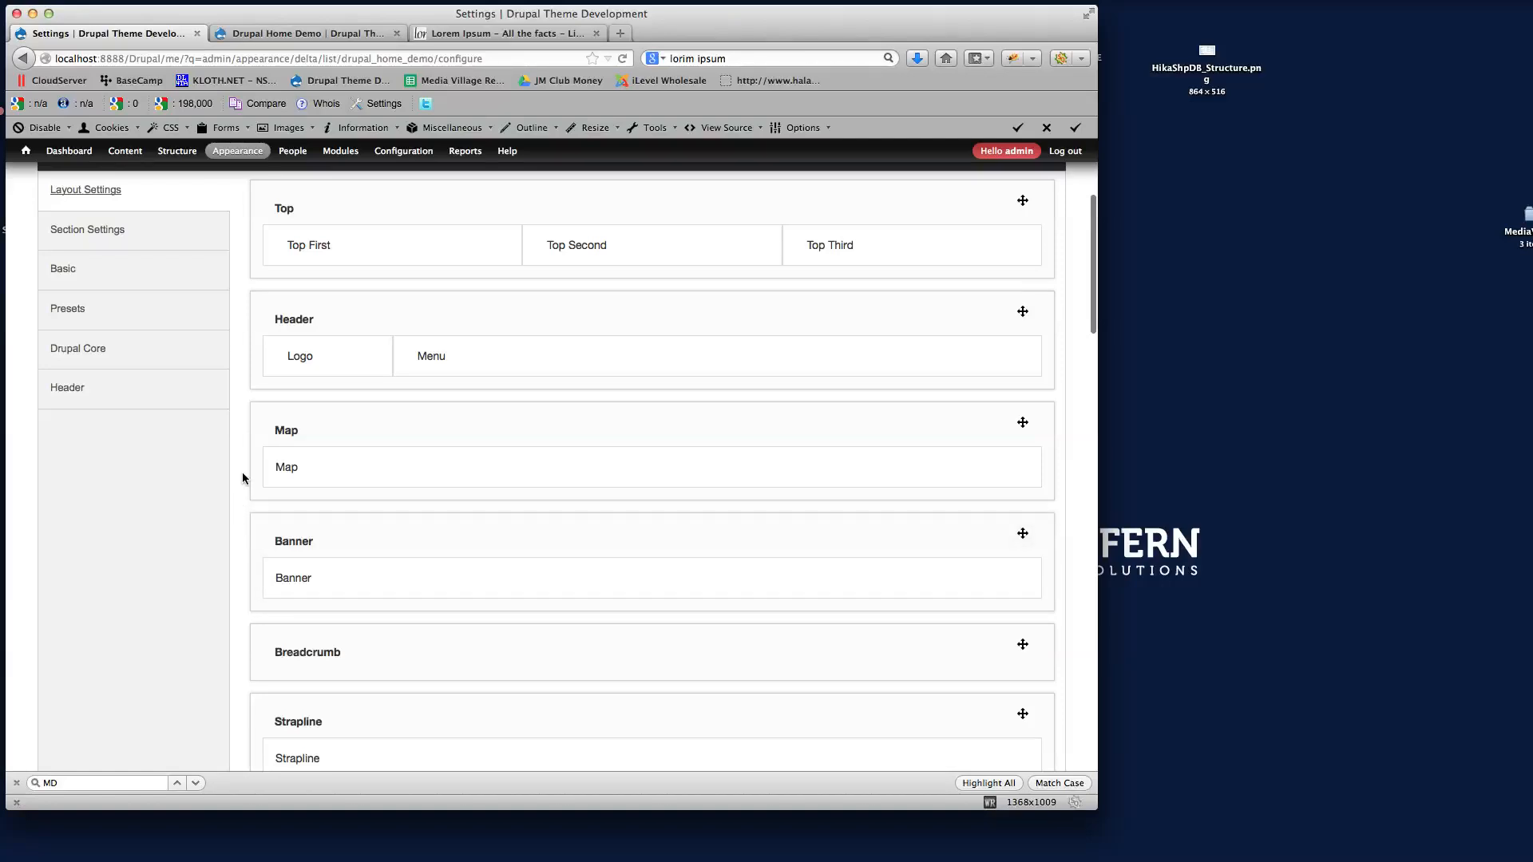
scroll(239, 325, up, 3)
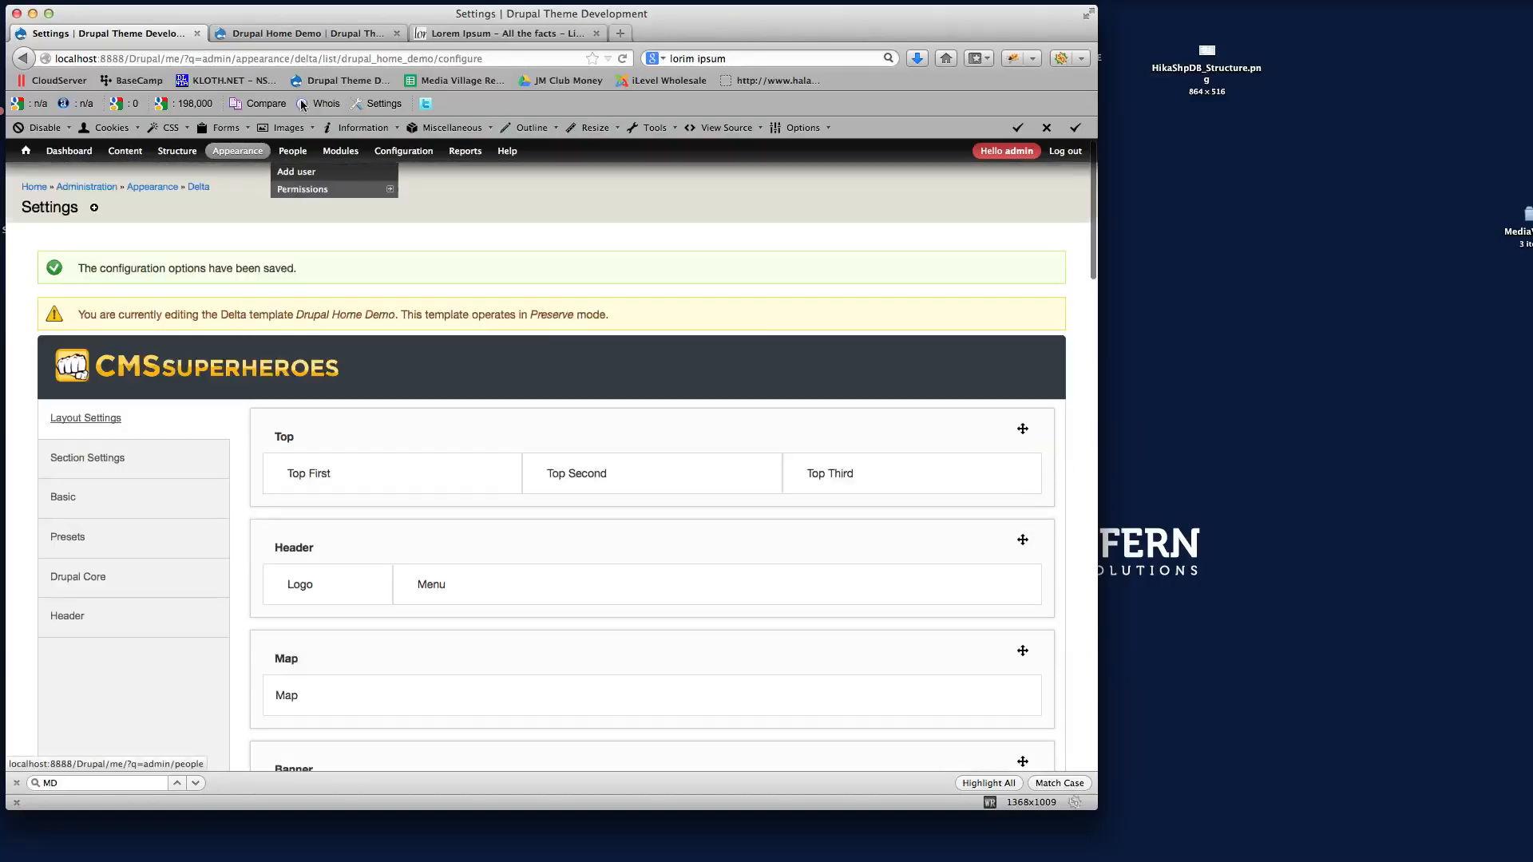
Review the Drupal Home Demo page from the Team section and footer up to the banner
click(308, 33)
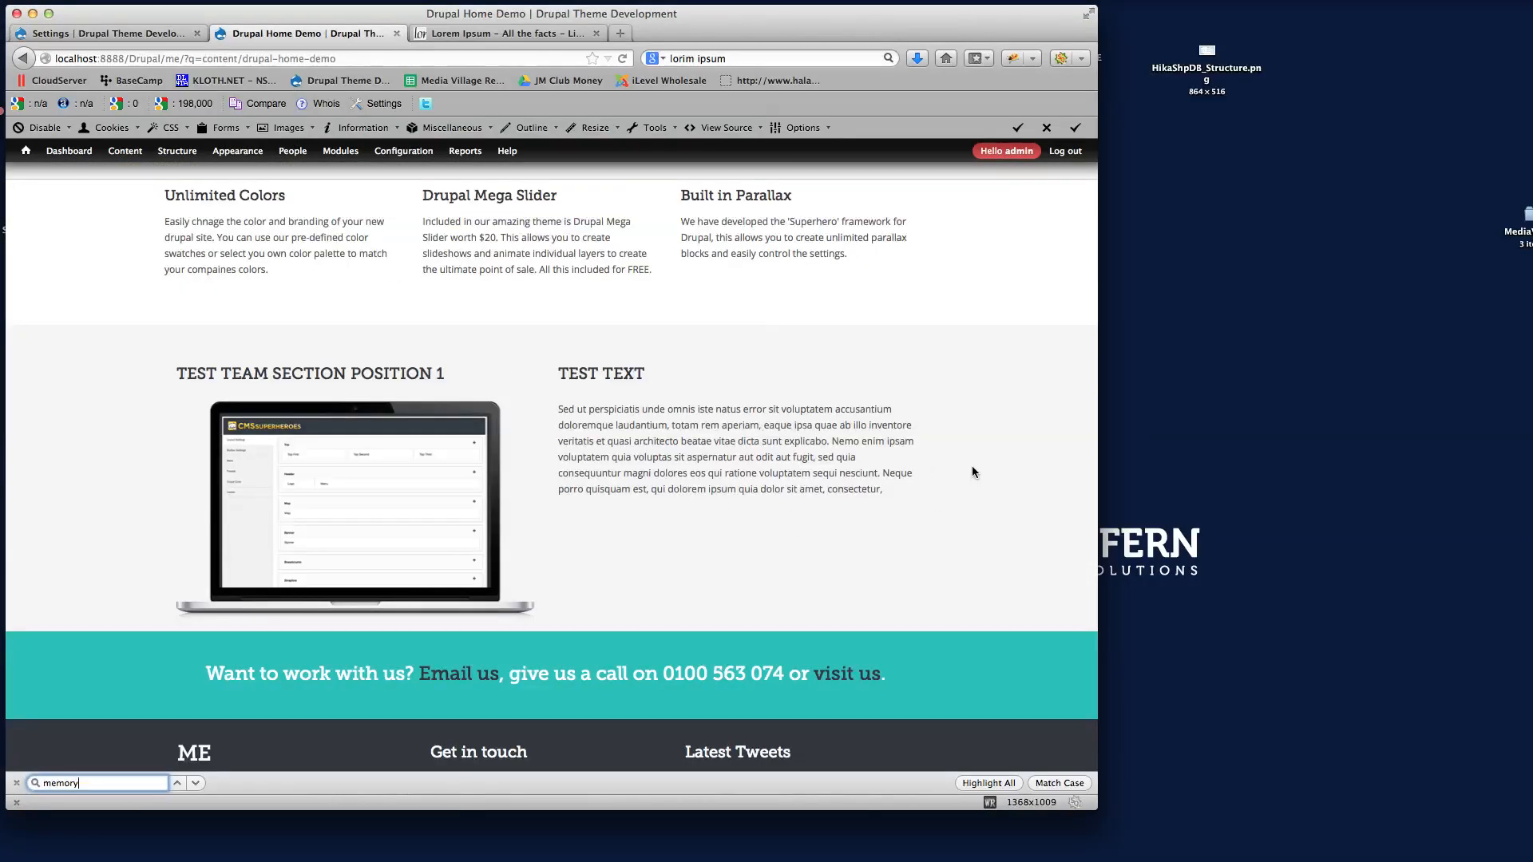
scroll(971, 466, down, 3)
scroll(972, 487, up, 5)
scroll(969, 488, up, 8)
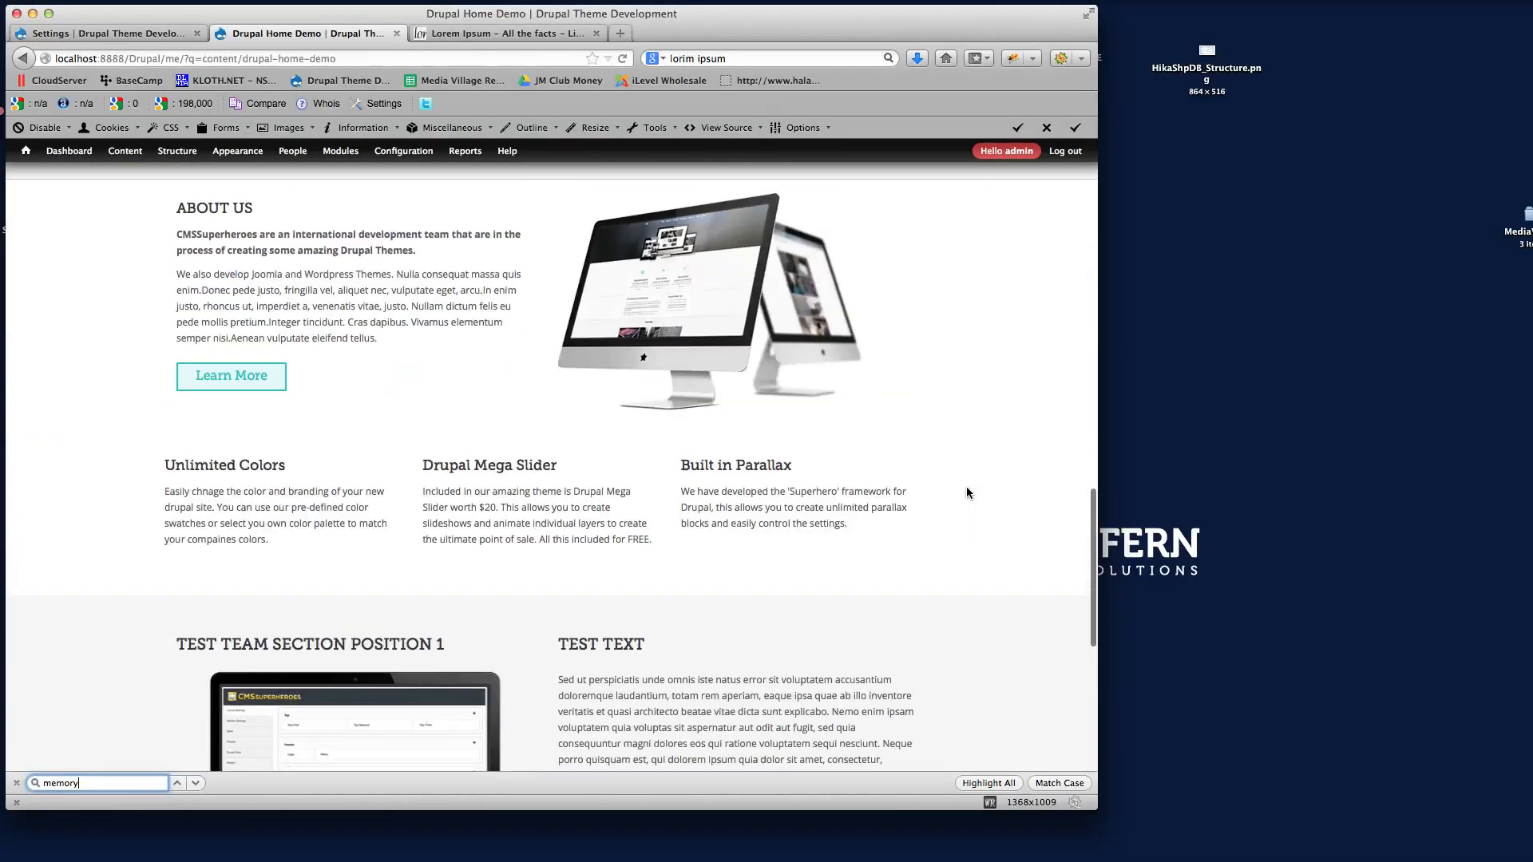
scroll(966, 493, up, 8)
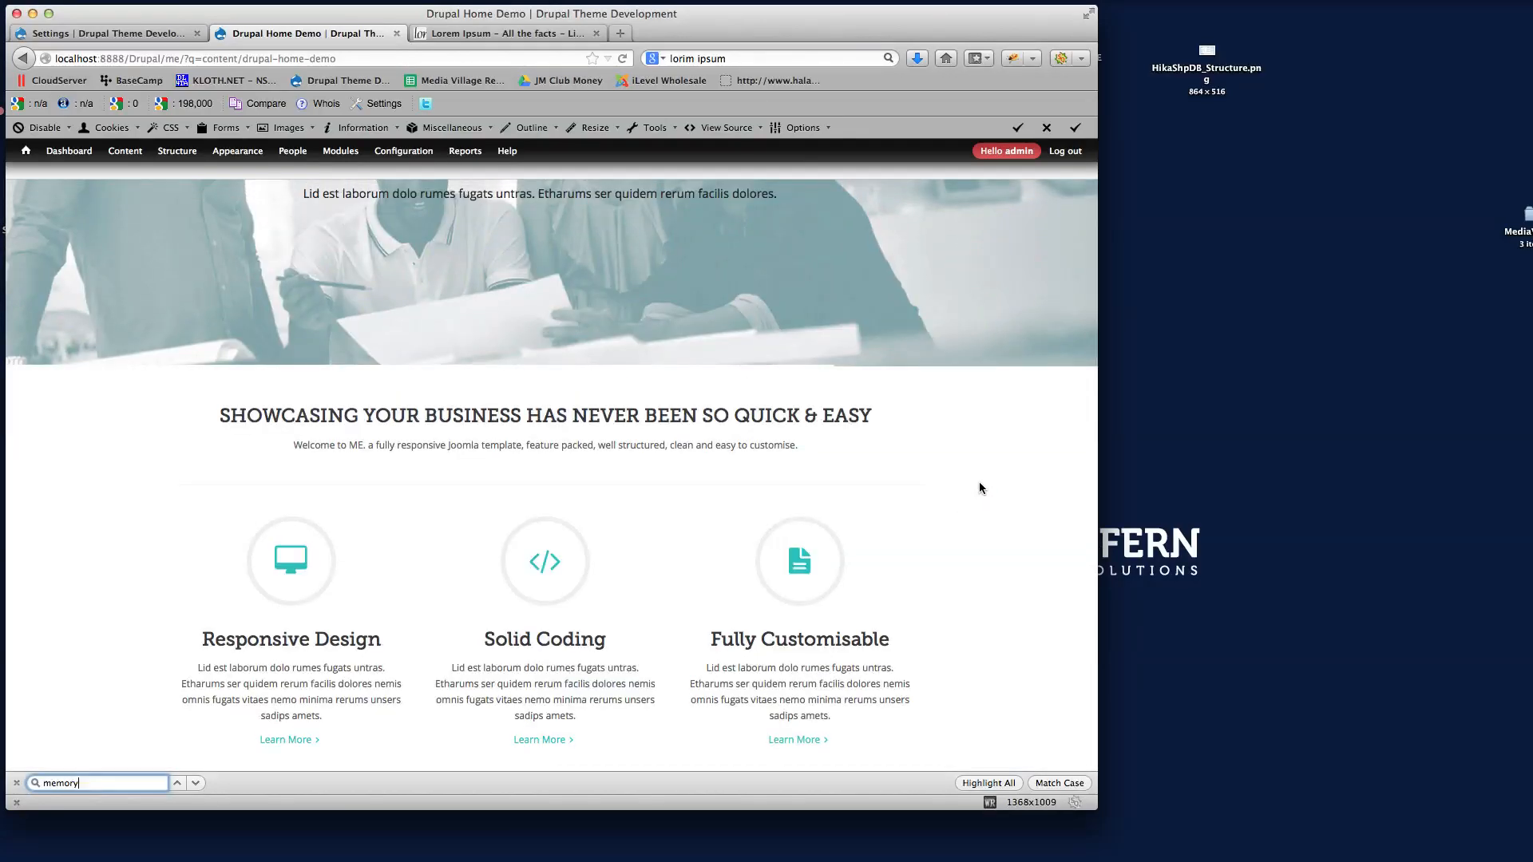
scroll(984, 494, up, 4)
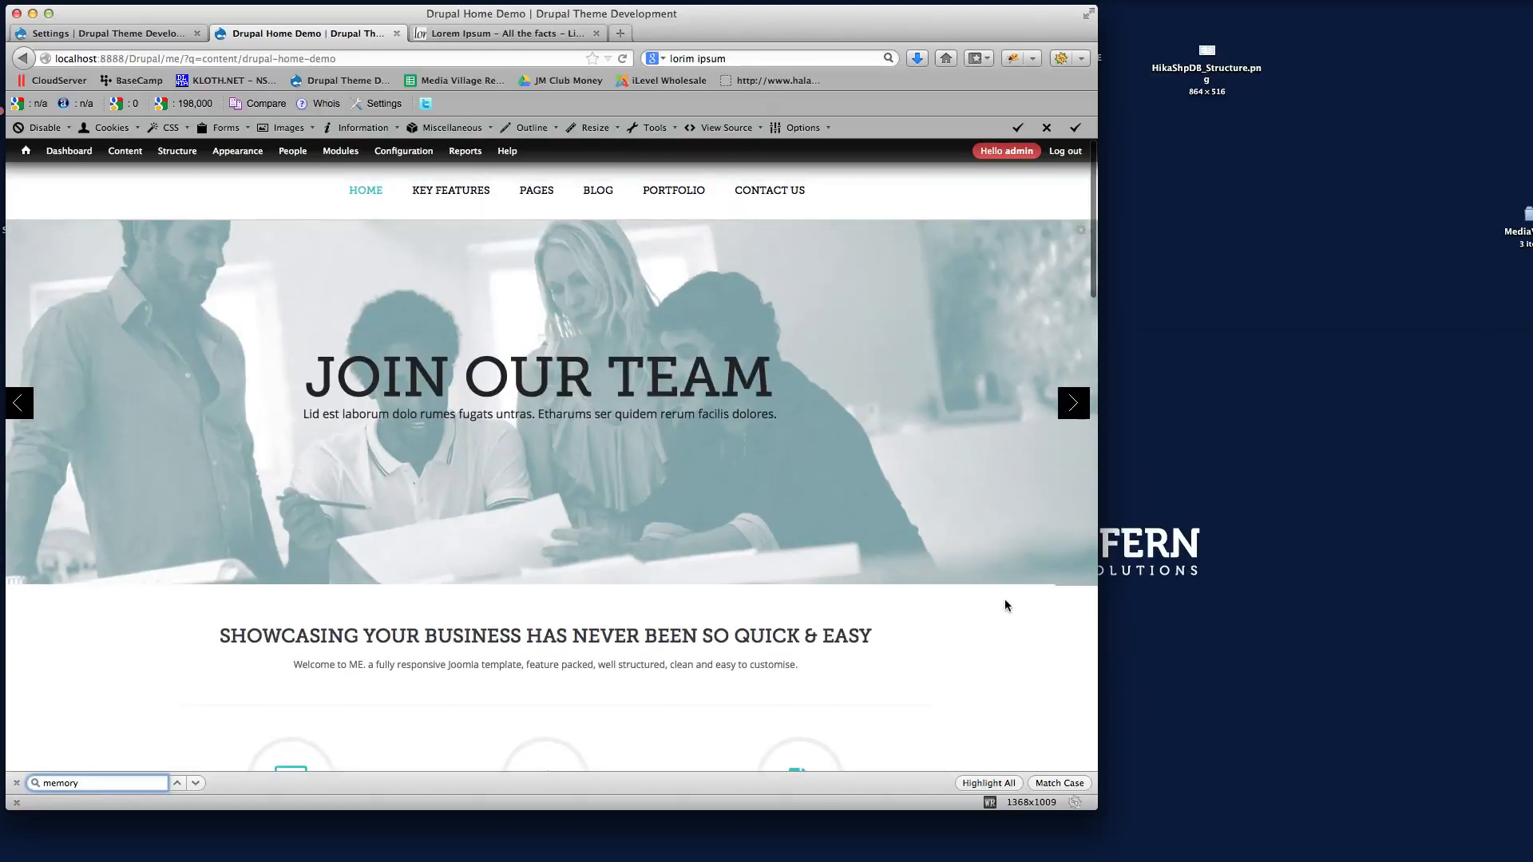